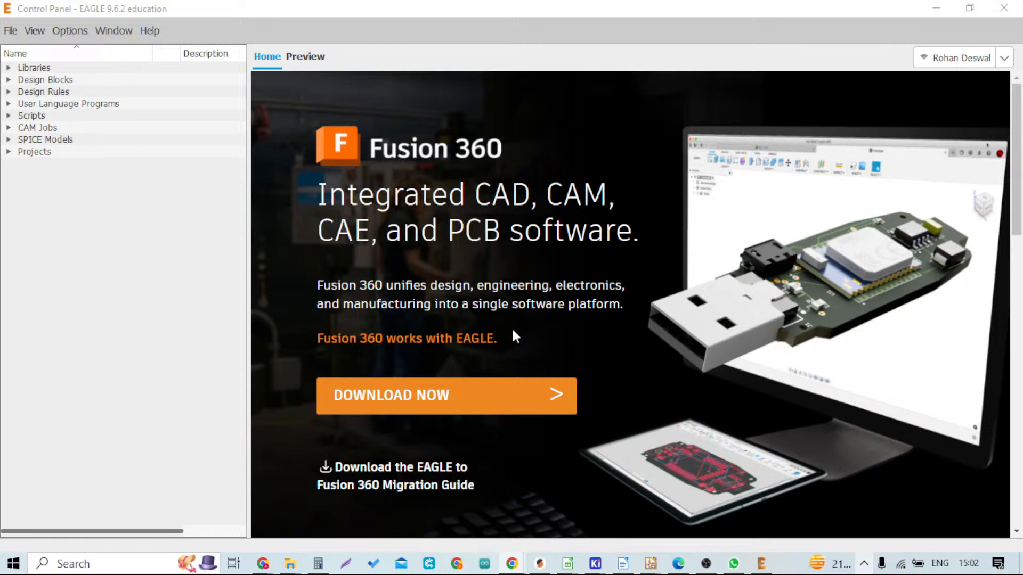
{"action": "left_click", "coordinate": [924, 9]}
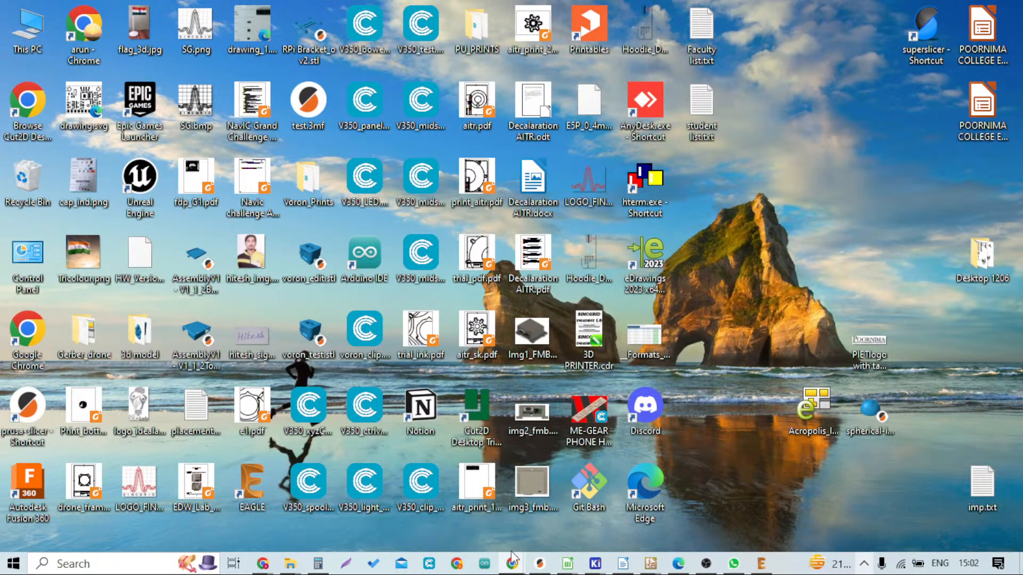
{"action": "left_click", "coordinate": [761, 564]}
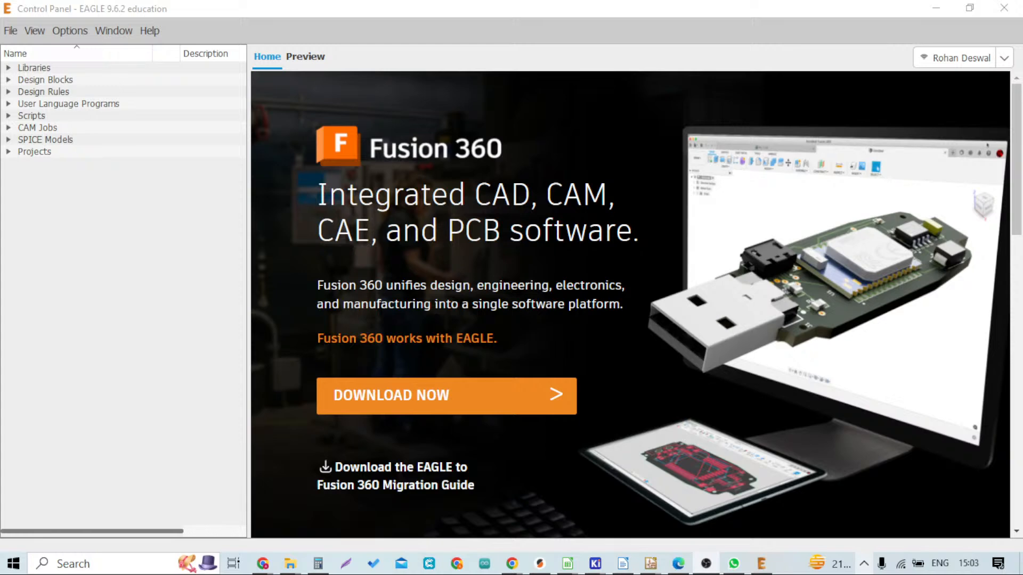
{"action": "key", "text": "alt+Tab"}
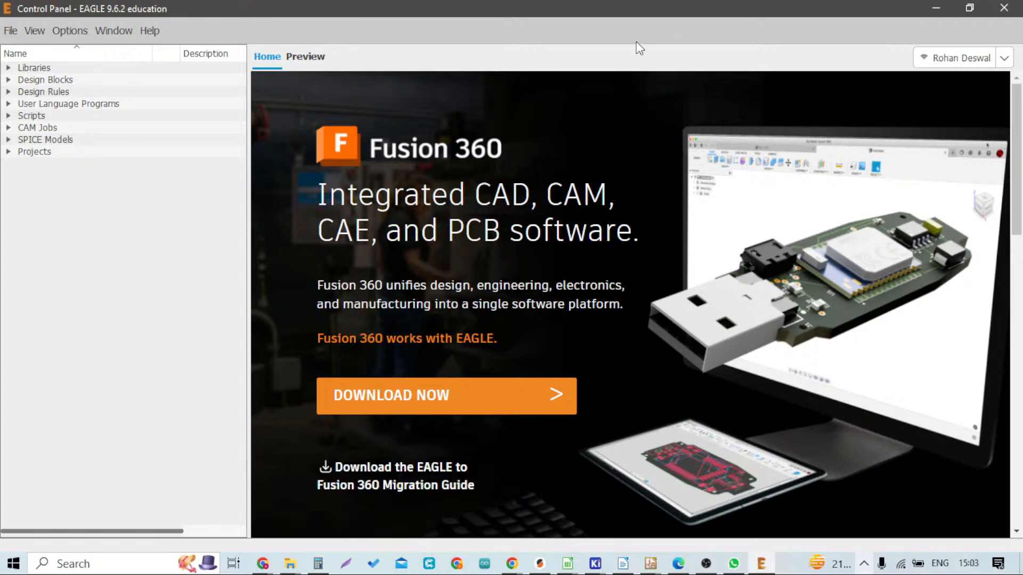
Create a new EAGLE project and name it NSUT-test
{"action": "left_click", "coordinate": [11, 32]}
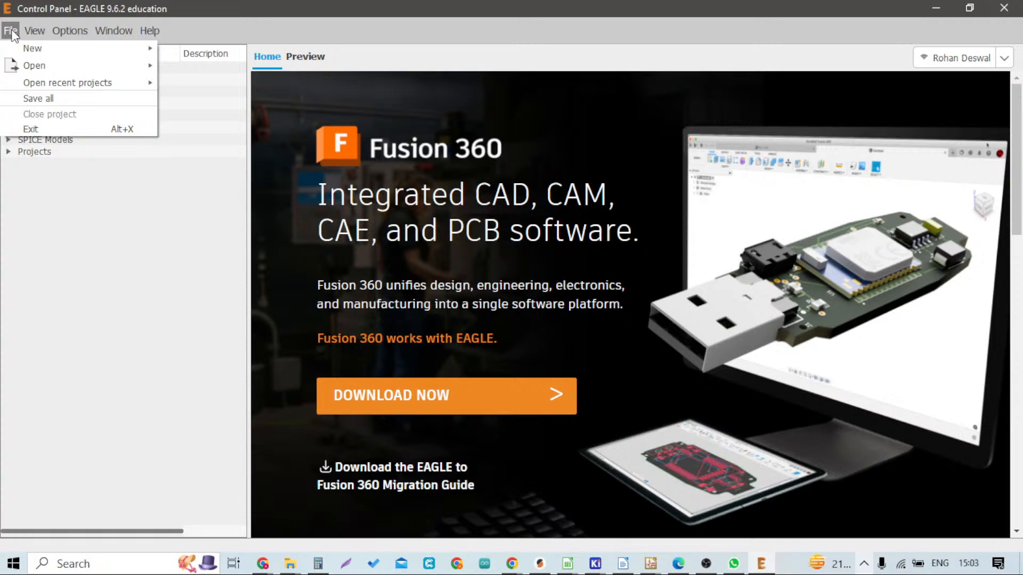
{"action": "mouse_move", "coordinate": [128, 51]}
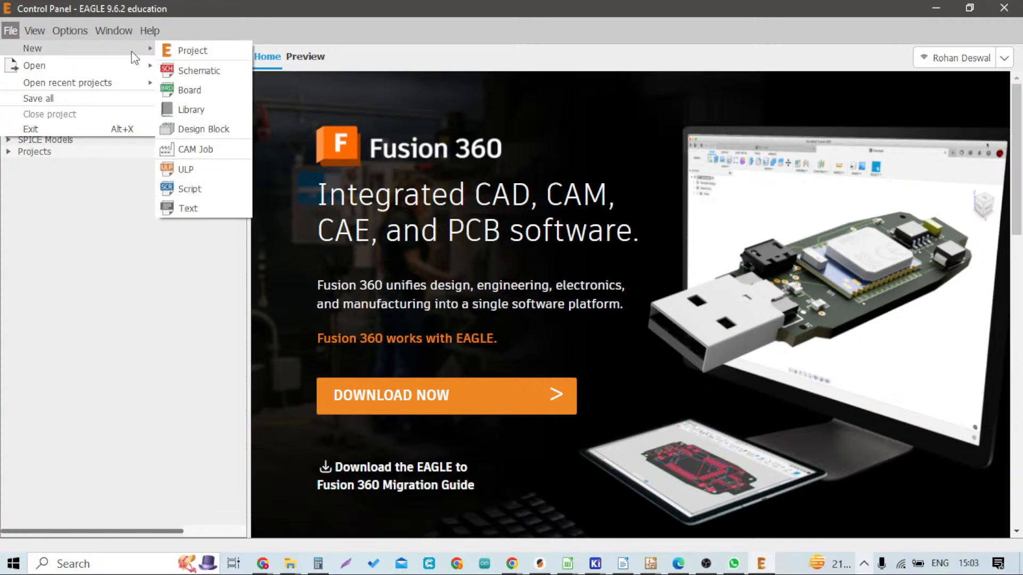
{"action": "left_click", "coordinate": [193, 50]}
{"action": "key", "text": "Delete"}
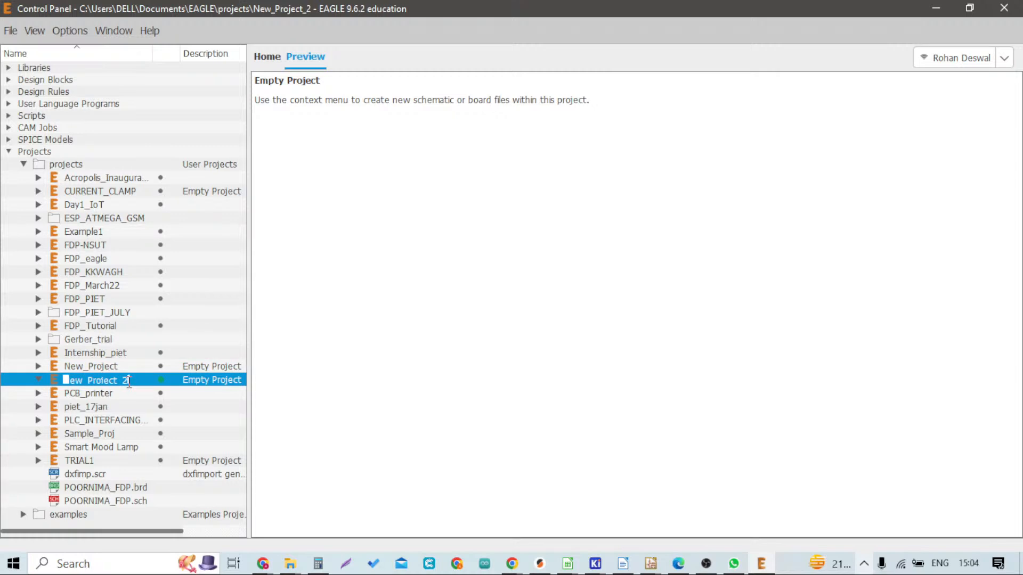
{"action": "key", "text": "BackSpace"}
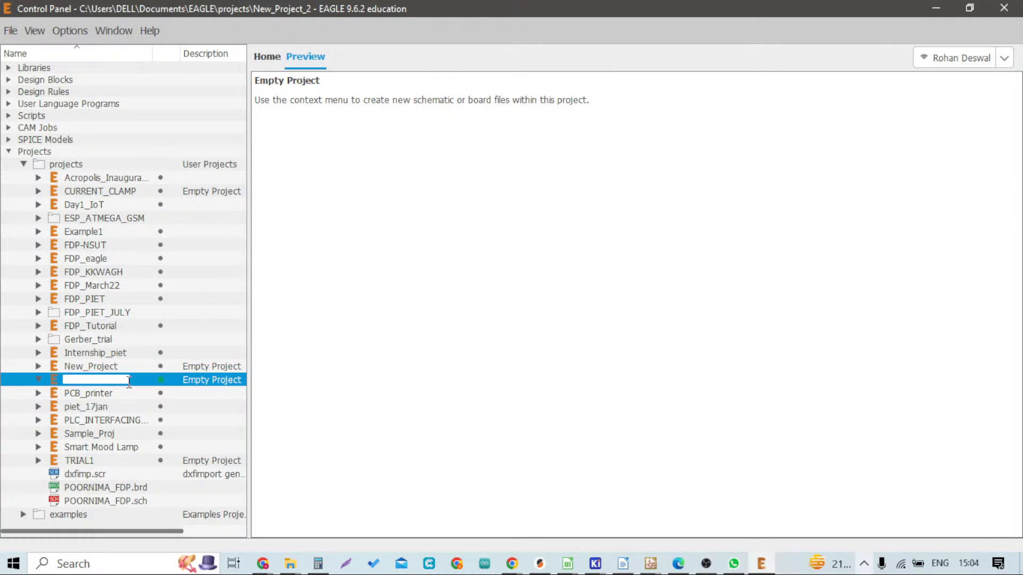
{"action": "type", "text": "NSUT-test"}
{"action": "key", "text": "BackSpace"}
{"action": "key", "text": "BackSpace"}
{"action": "key", "text": "BackSpace"}
{"action": "key", "text": "BackSpace"}
{"action": "type", "text": "test"}
{"action": "key", "text": "Return"}
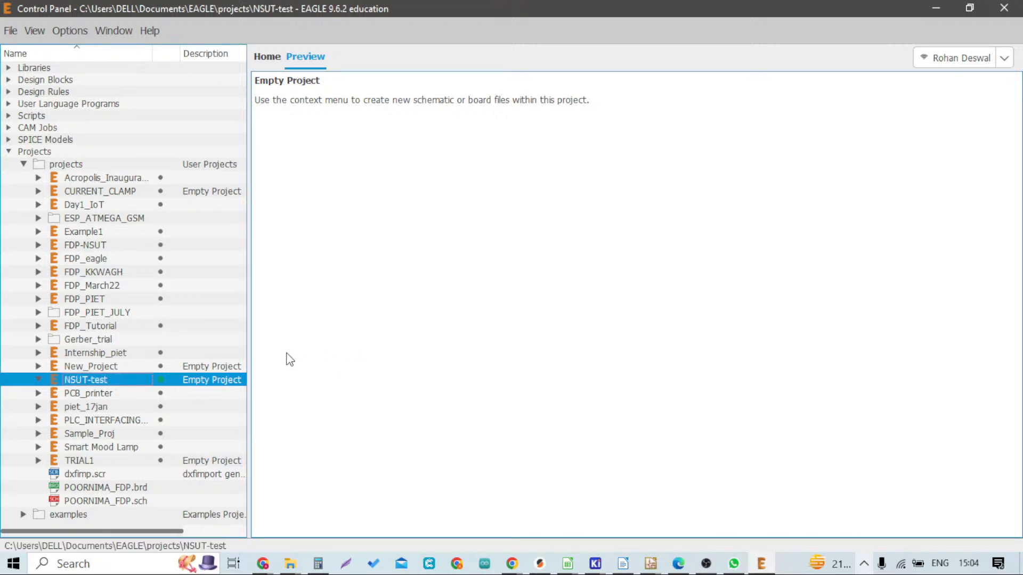
Create a new schematic inside the NSUT-test project
{"action": "right_click", "coordinate": [118, 379]}
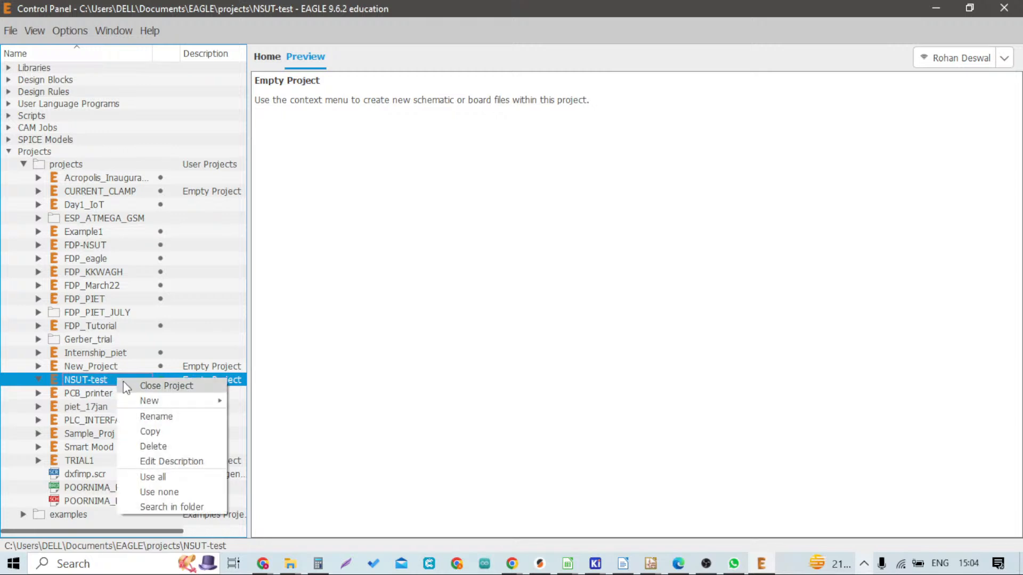
{"action": "mouse_move", "coordinate": [176, 405]}
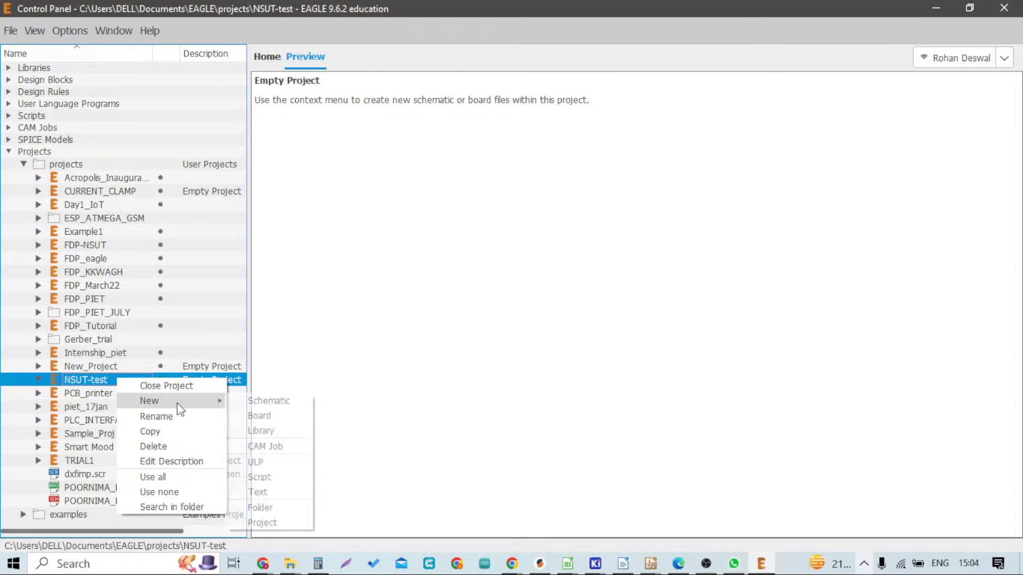
{"action": "left_click", "coordinate": [258, 414]}
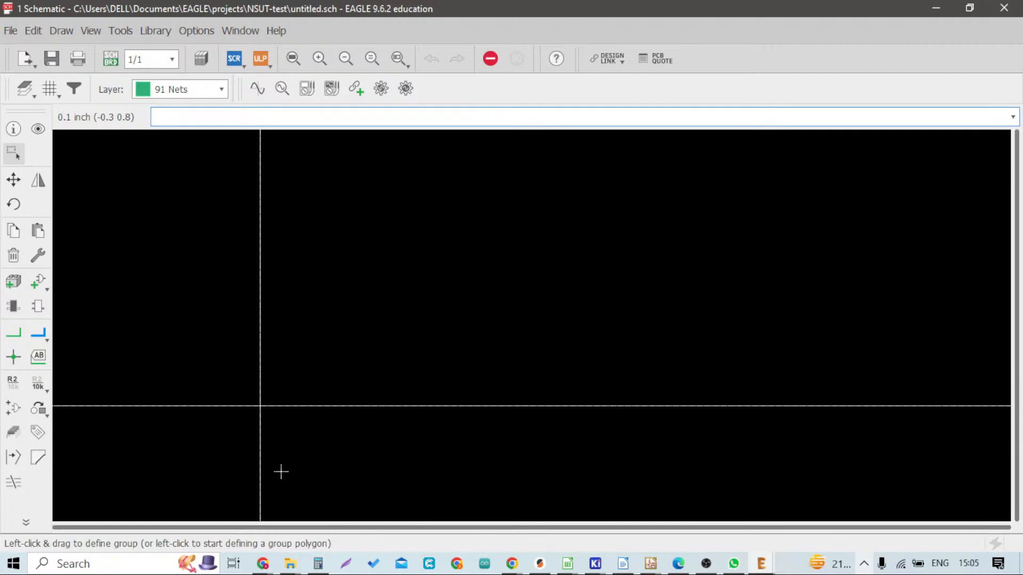
{"action": "scroll", "coordinate": [280, 472], "scroll_direction": "up", "scroll_amount": 4}
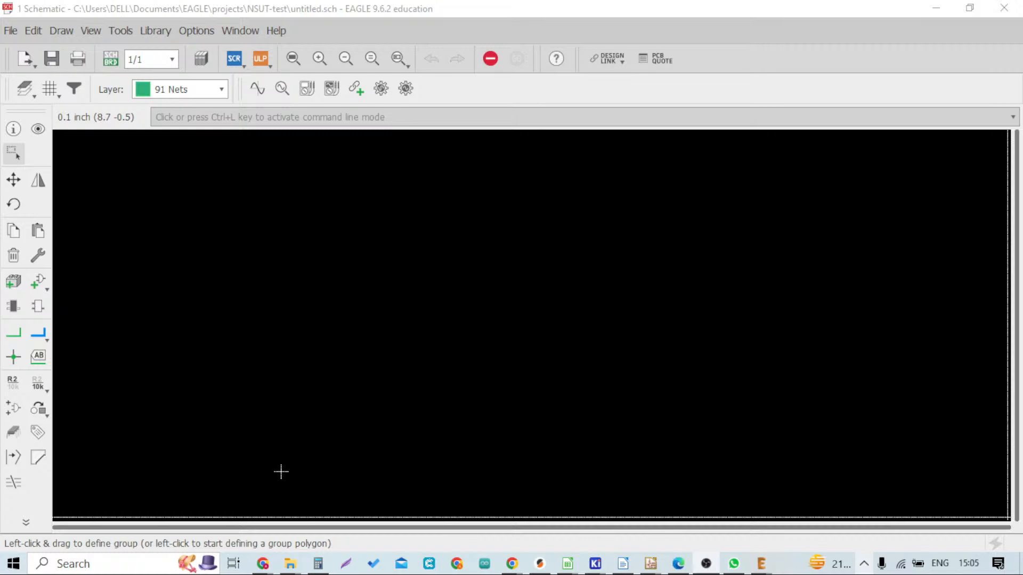
Turn on the schematic's grid display, with a grid size of 0.05 inch and an alternate grid of 0.025 inch
{"action": "key", "text": "alt+Tab"}
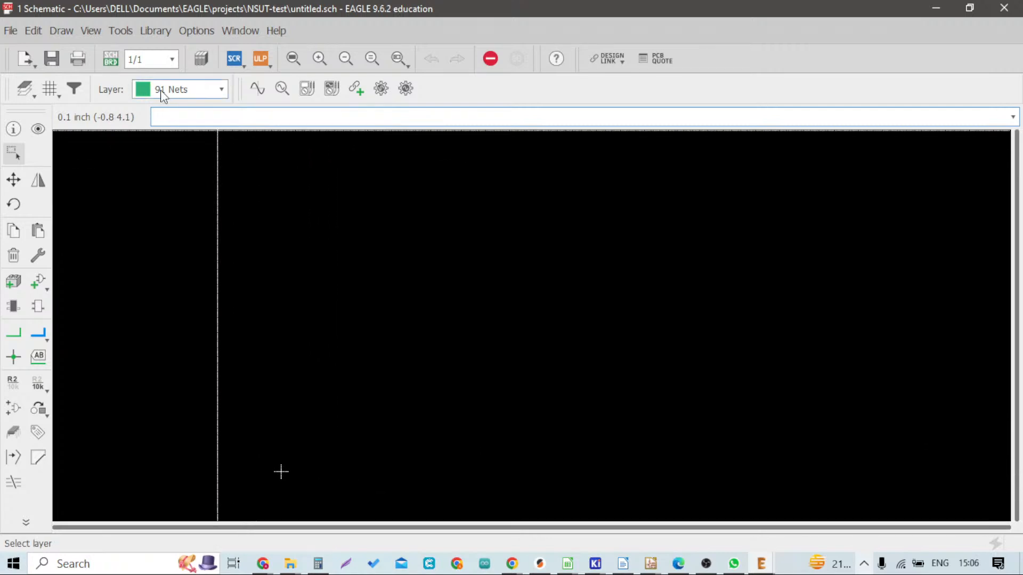
{"action": "left_click", "coordinate": [48, 90]}
{"action": "left_click_drag", "start_coordinate": [94, 21], "coordinate": [293, 86]}
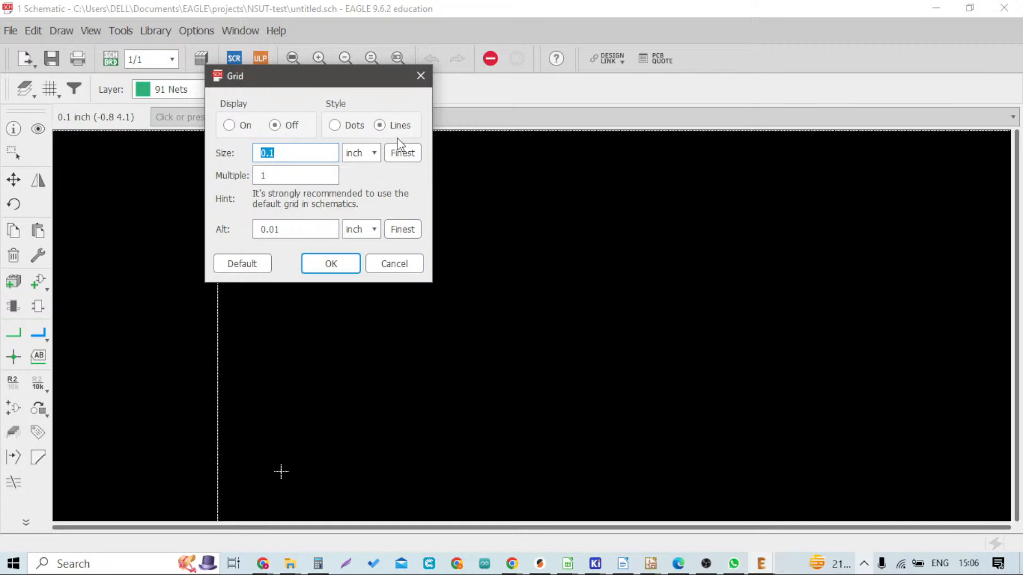
{"action": "left_click", "coordinate": [230, 124]}
{"action": "key", "text": "BackSpace"}
{"action": "type", "text": "05"}
{"action": "left_click", "coordinate": [281, 230]}
{"action": "key", "text": "BackSpace"}
{"action": "type", "text": "25"}
{"action": "left_click", "coordinate": [321, 263]}
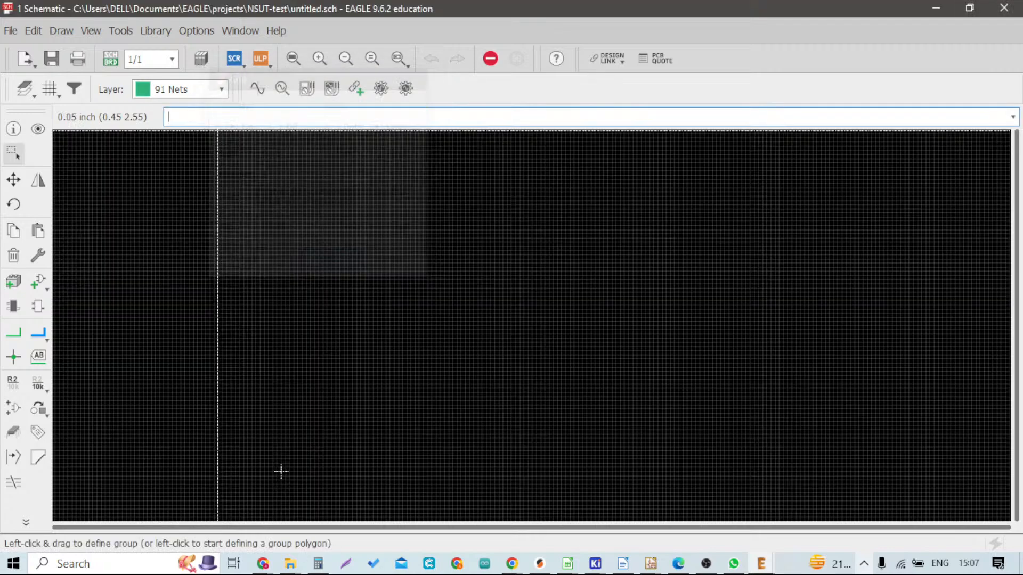
{"action": "scroll", "coordinate": [290, 439], "scroll_direction": "up", "scroll_amount": 3}
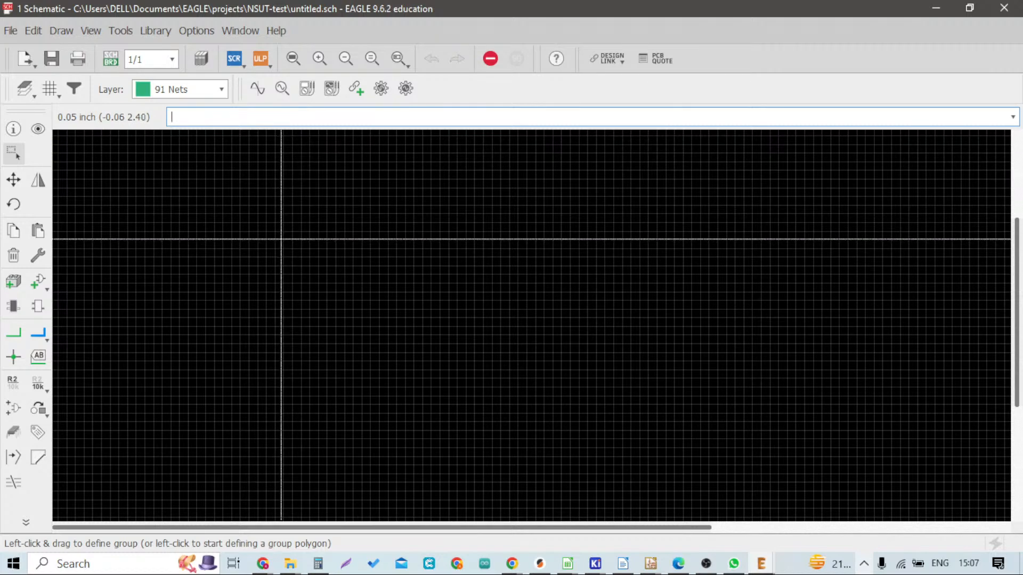
{"action": "left_click", "coordinate": [208, 33]}
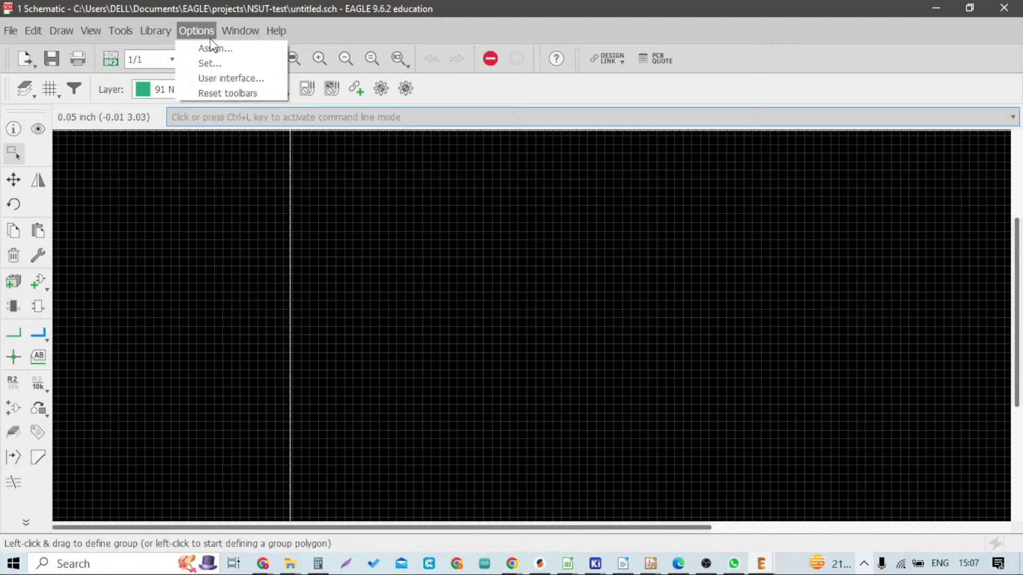
{"action": "left_click", "coordinate": [227, 78]}
{"action": "left_click_drag", "start_coordinate": [337, 20], "coordinate": [634, 66]}
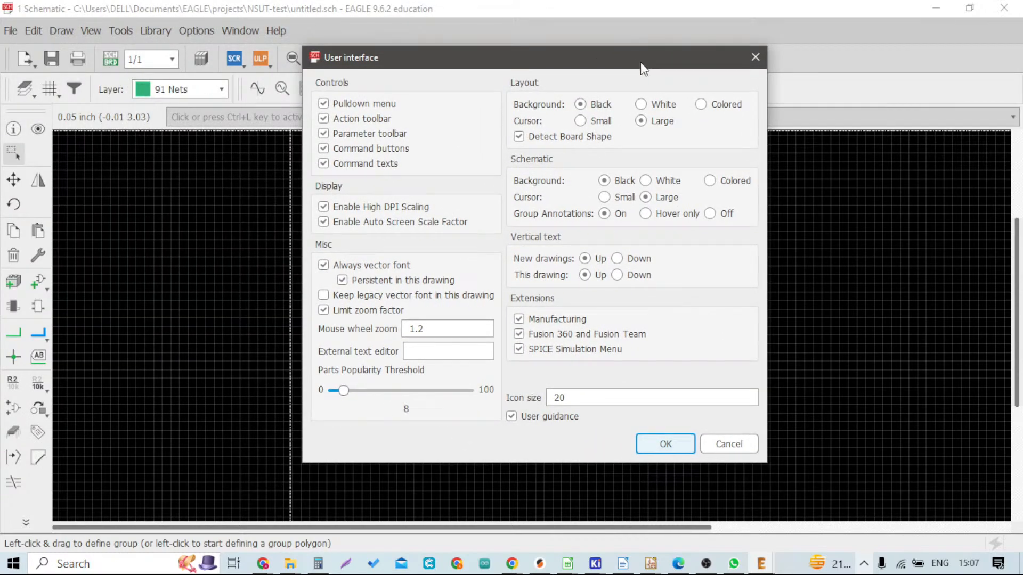
{"action": "left_click", "coordinate": [756, 57]}
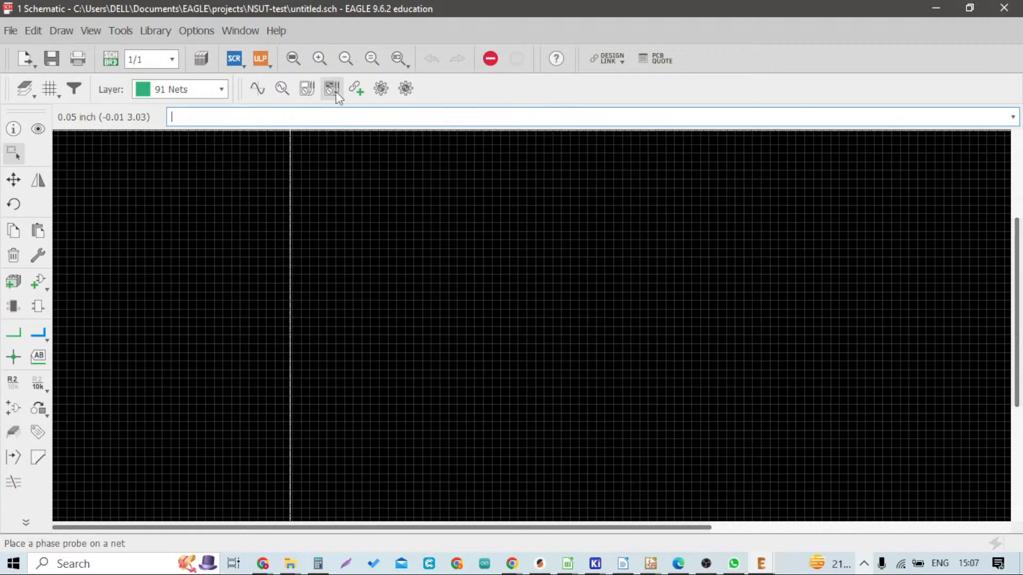
Change the schematic background to white in the user interface settings
{"action": "left_click", "coordinate": [202, 32]}
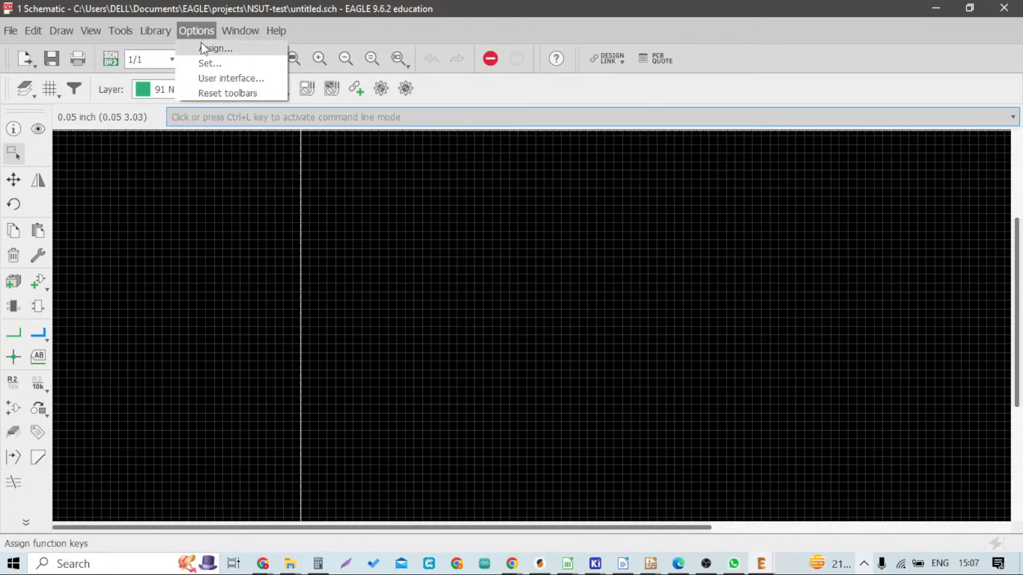
{"action": "left_click", "coordinate": [212, 75]}
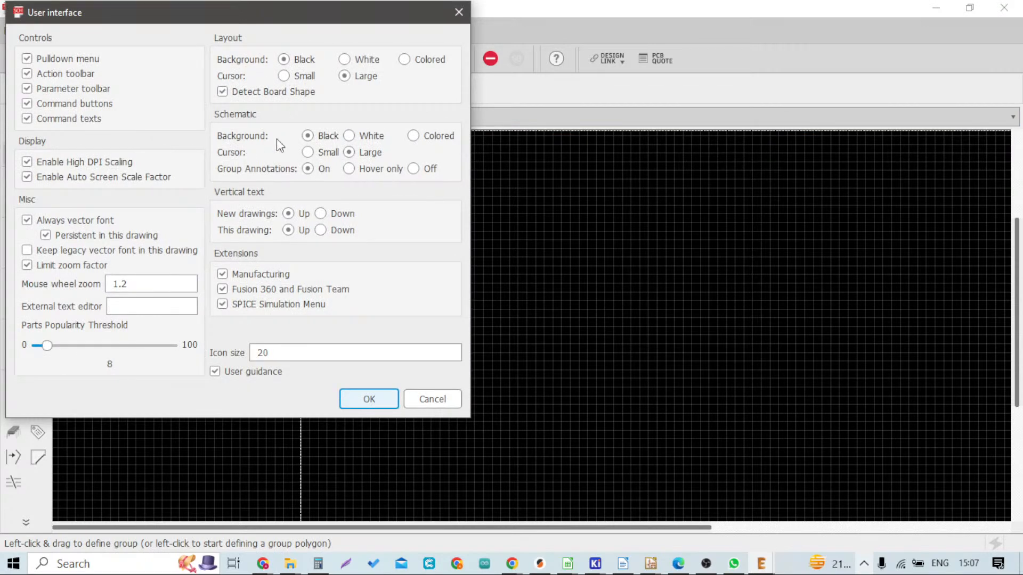
{"action": "left_click", "coordinate": [354, 138]}
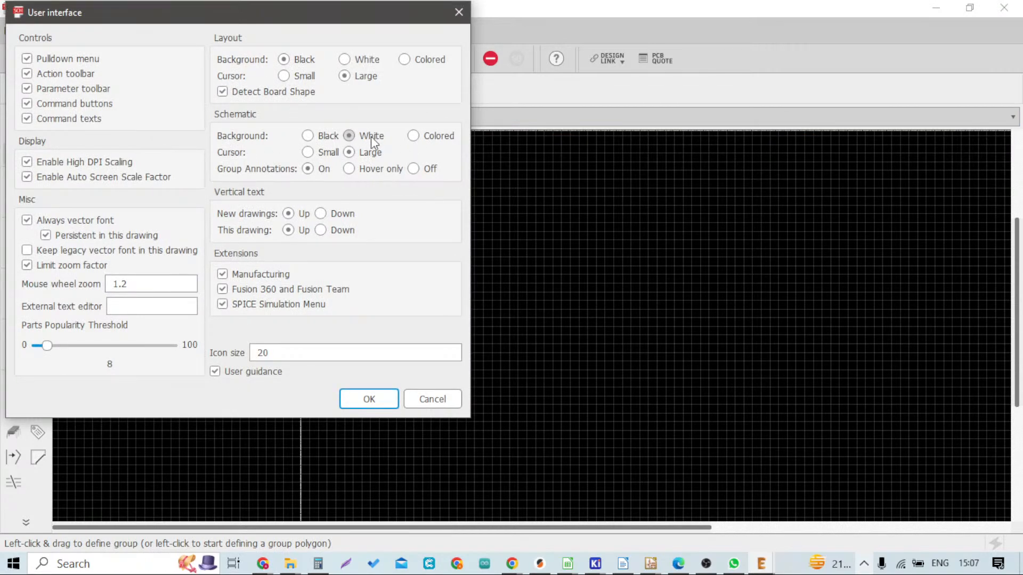
{"action": "left_click", "coordinate": [377, 399]}
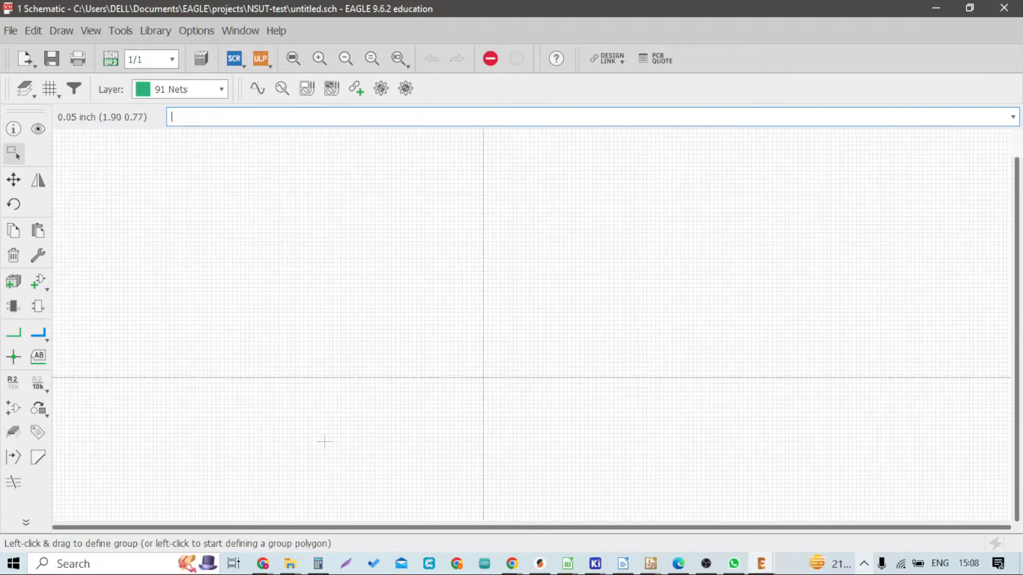
{"action": "scroll", "coordinate": [430, 353], "scroll_direction": "up", "scroll_amount": 1}
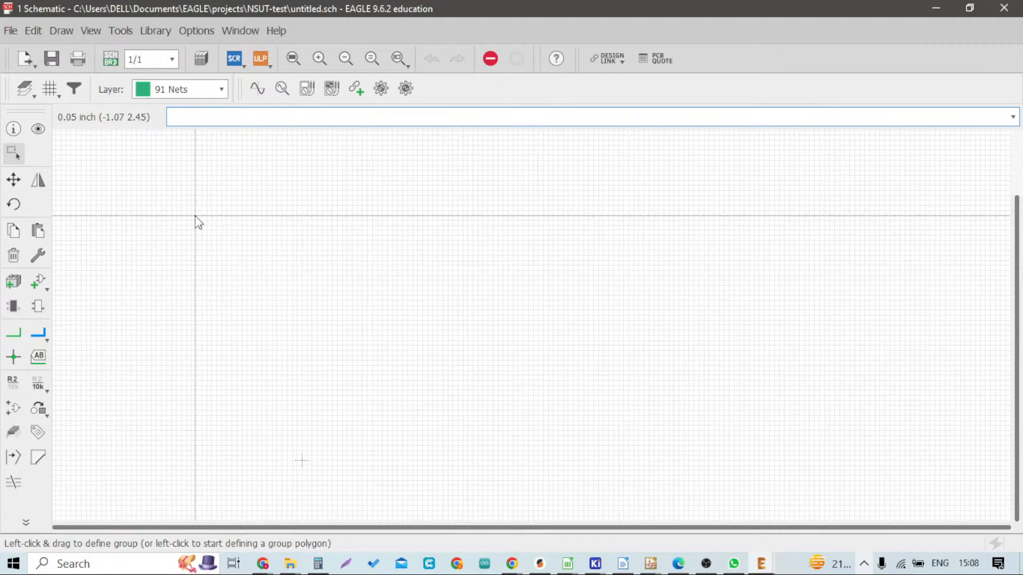
Save the schematic as Test.sch in the NSUT-test project folder
{"action": "key", "text": "ctrl+s"}
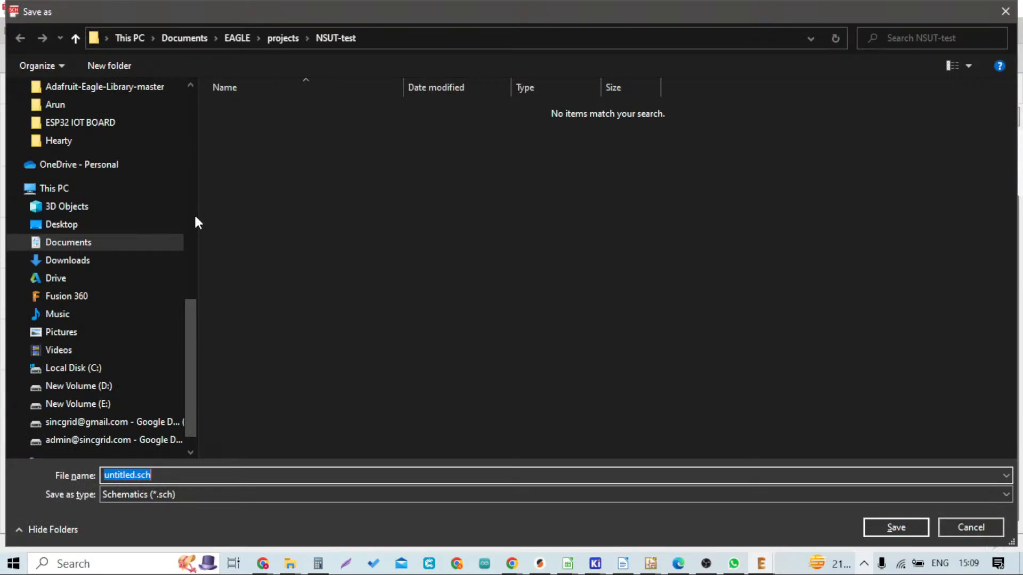
{"action": "key", "text": "Return"}
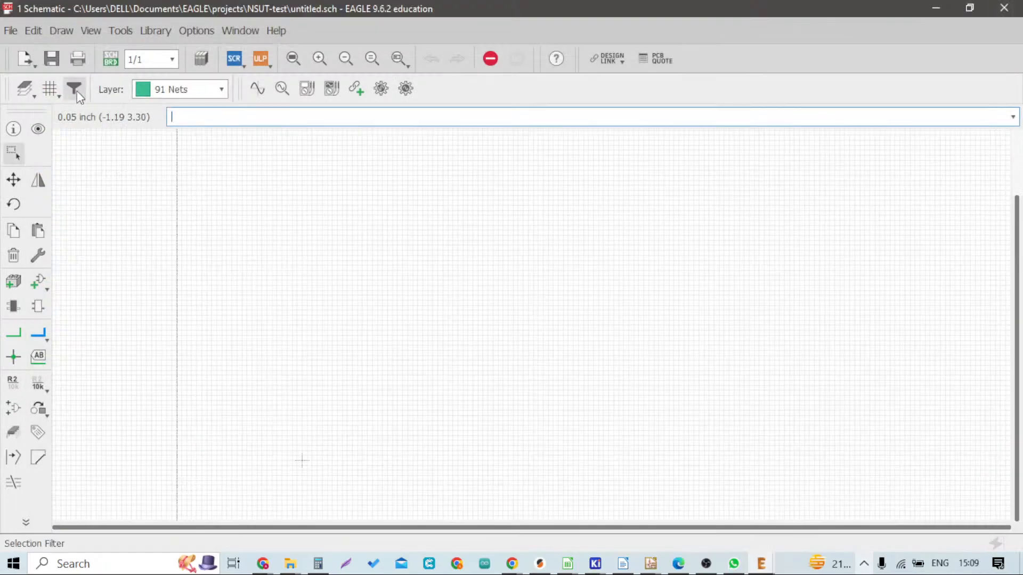
{"action": "left_click", "coordinate": [51, 59]}
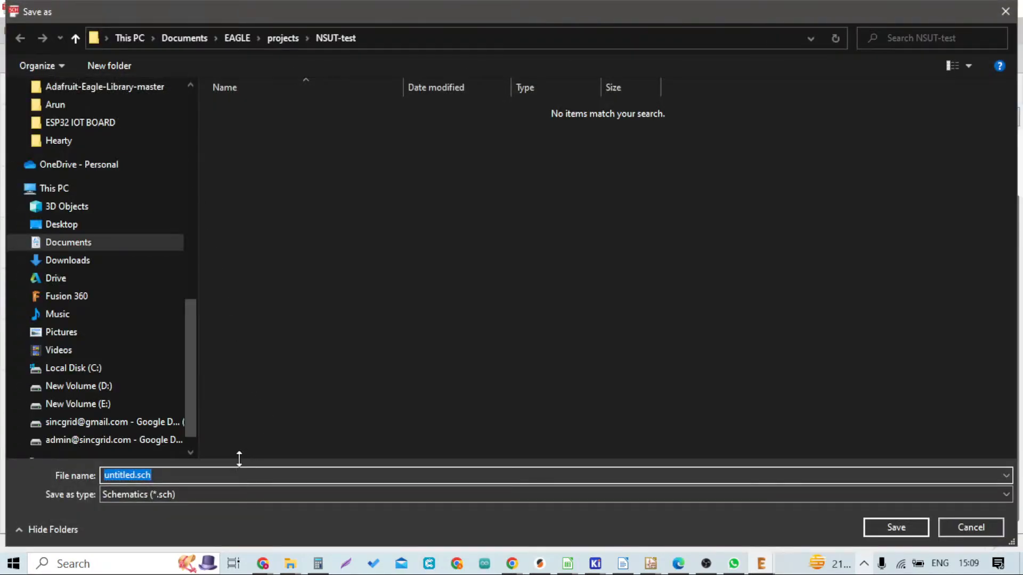
{"action": "left_click", "coordinate": [136, 474]}
{"action": "key", "text": "BackSpace"}
{"action": "key", "text": "BackSpace"}
{"action": "key", "text": "BackSpace"}
{"action": "key", "text": "BackSpace"}
{"action": "key", "text": "BackSpace"}
{"action": "key", "text": "BackSpace"}
{"action": "key", "text": "BackSpace"}
{"action": "key", "text": "BackSpace"}
{"action": "type", "text": "Test"}
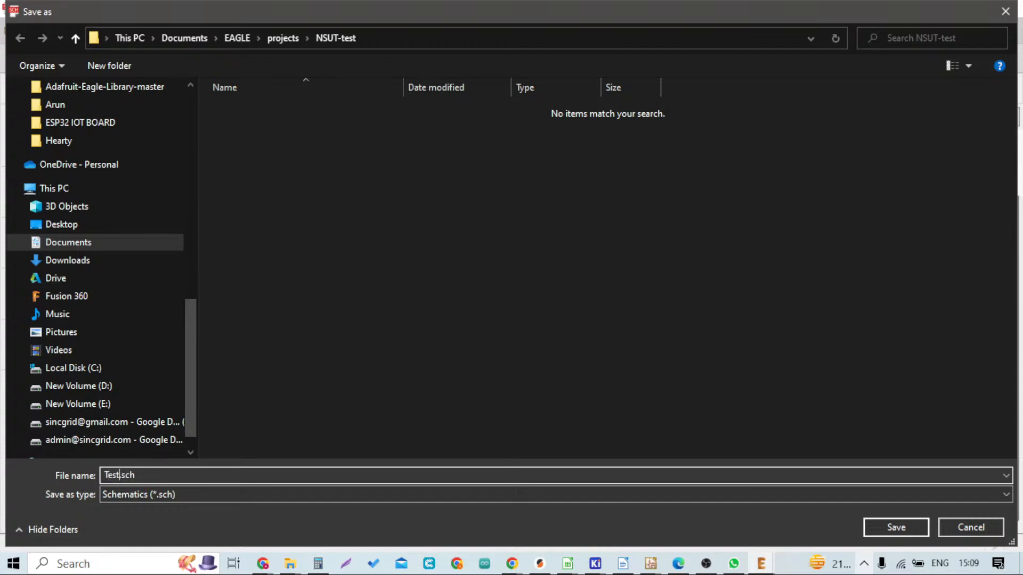
{"action": "key", "text": "Return"}
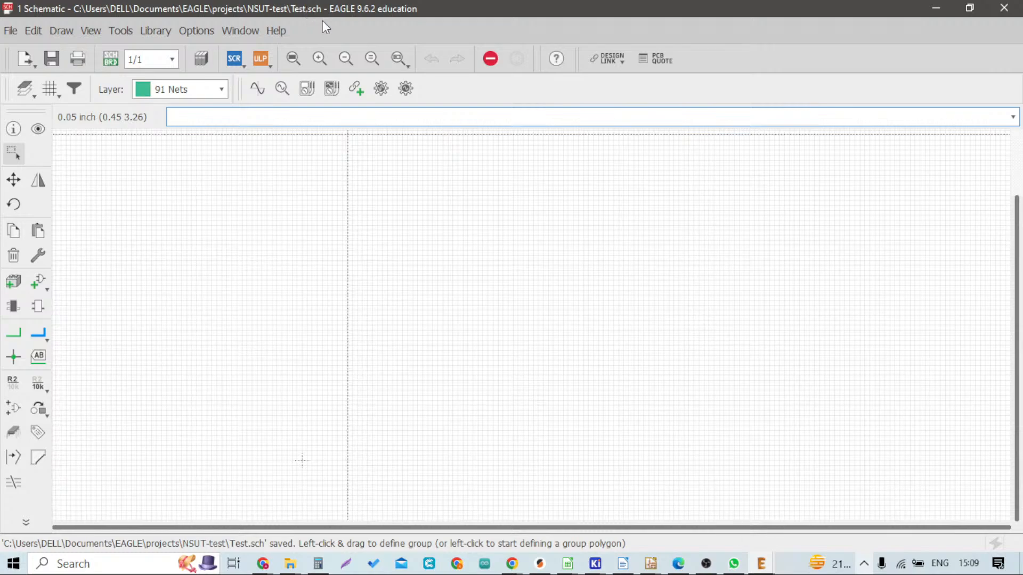
Start adding a part and browse the list of available component libraries
{"action": "scroll", "coordinate": [315, 233], "scroll_direction": "down", "scroll_amount": 1}
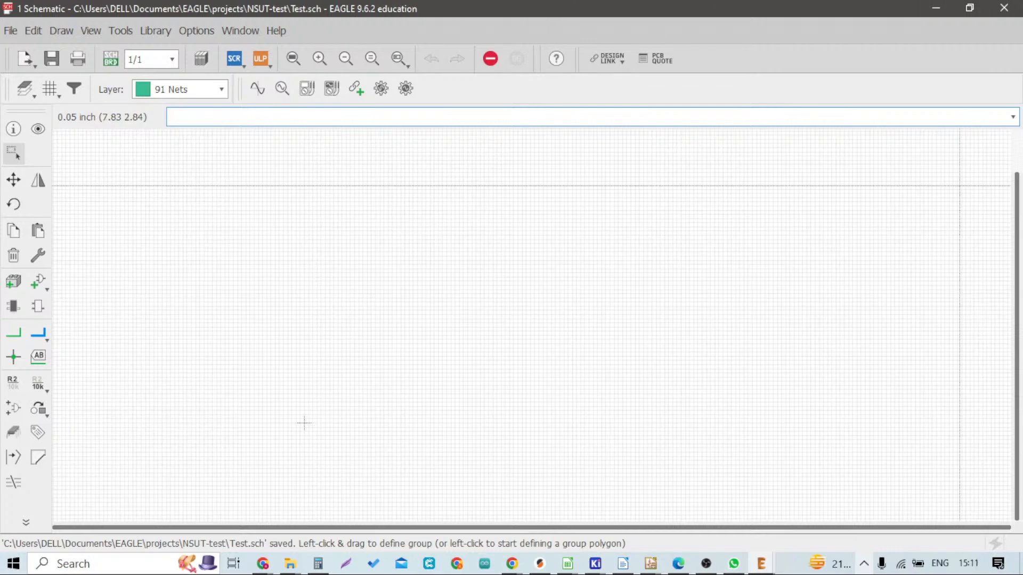
{"action": "left_click", "coordinate": [33, 283]}
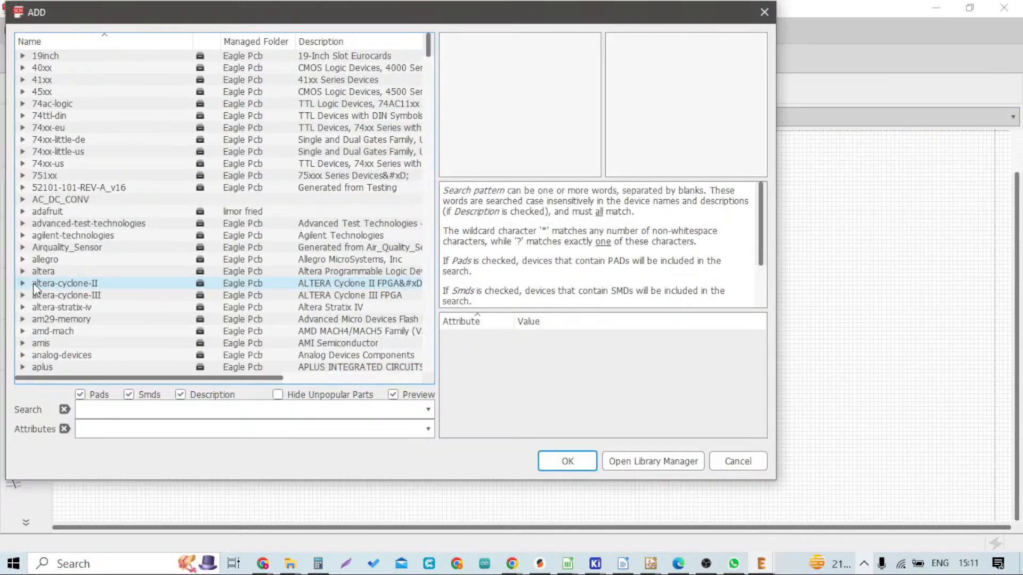
{"action": "left_click_drag", "start_coordinate": [310, 22], "coordinate": [400, 47]}
{"action": "left_click", "coordinate": [175, 85]}
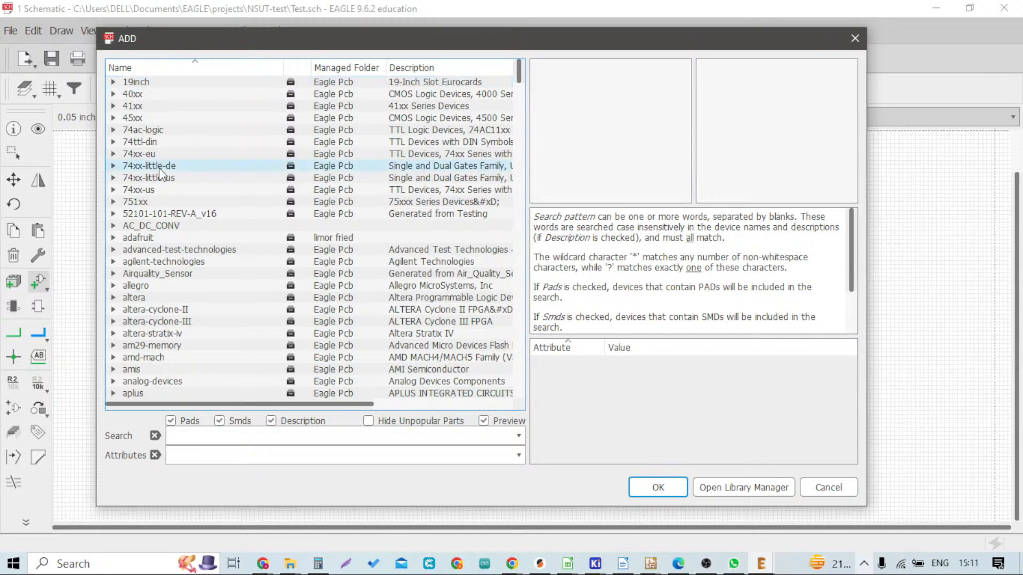
{"action": "scroll", "coordinate": [162, 150], "scroll_direction": "down", "scroll_amount": 1}
{"action": "scroll", "coordinate": [162, 149], "scroll_direction": "up", "scroll_amount": 1}
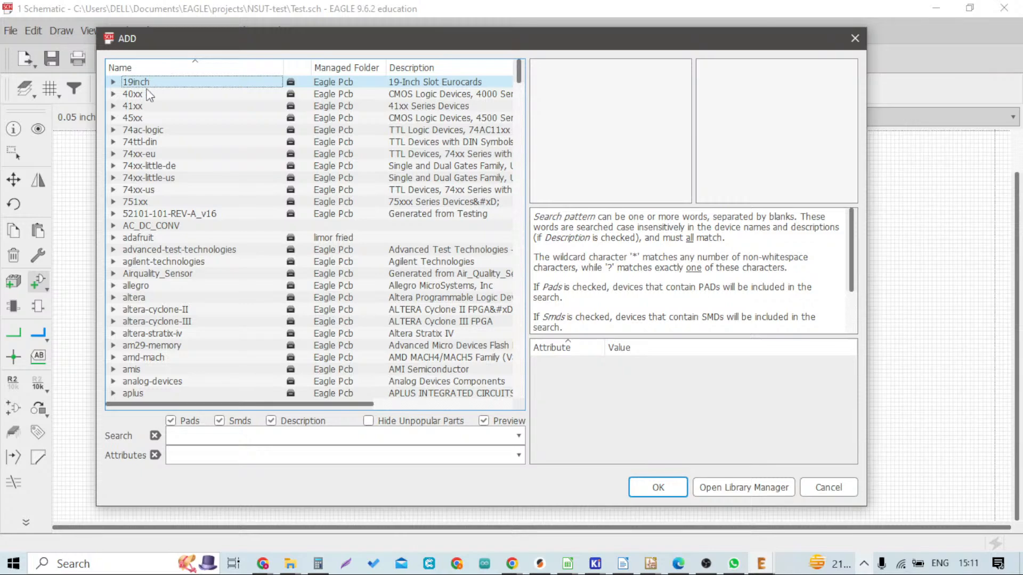
{"action": "scroll", "coordinate": [151, 91], "scroll_direction": "down", "scroll_amount": 10}
{"action": "scroll", "coordinate": [151, 122], "scroll_direction": "down", "scroll_amount": 1}
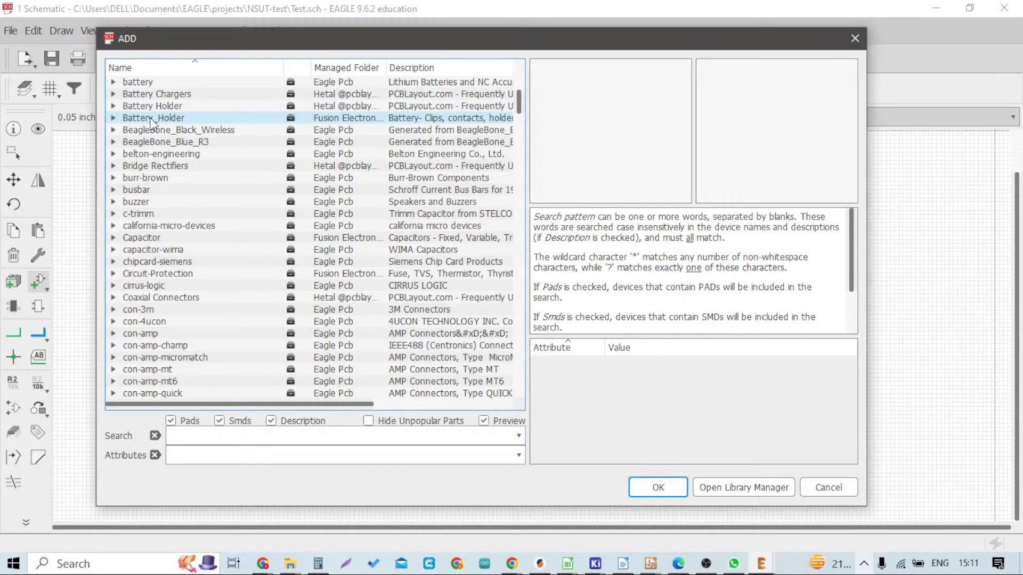
{"action": "scroll", "coordinate": [152, 123], "scroll_direction": "up", "scroll_amount": 2}
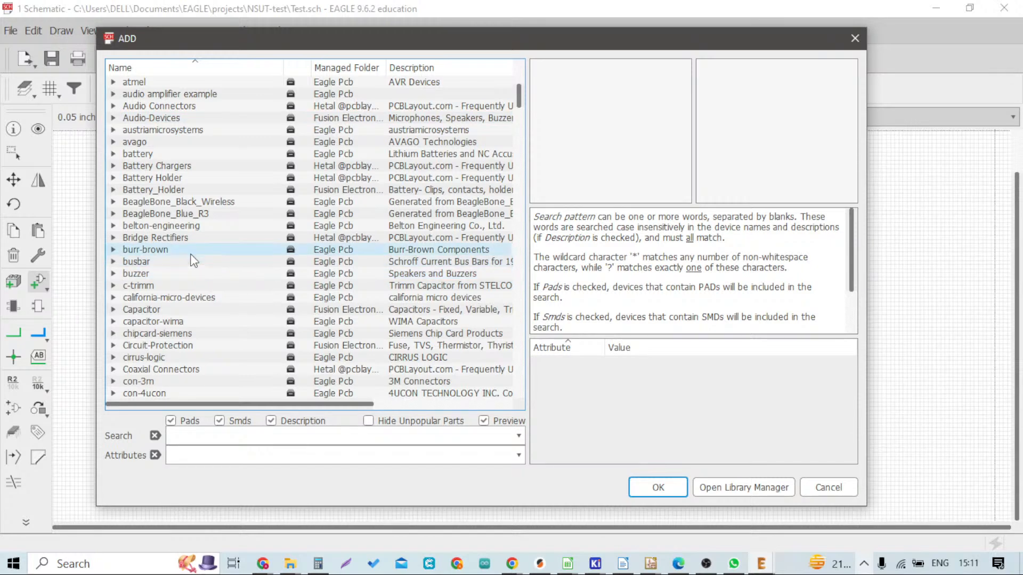
Search the component libraries for *resistor*
{"action": "left_click", "coordinate": [192, 436]}
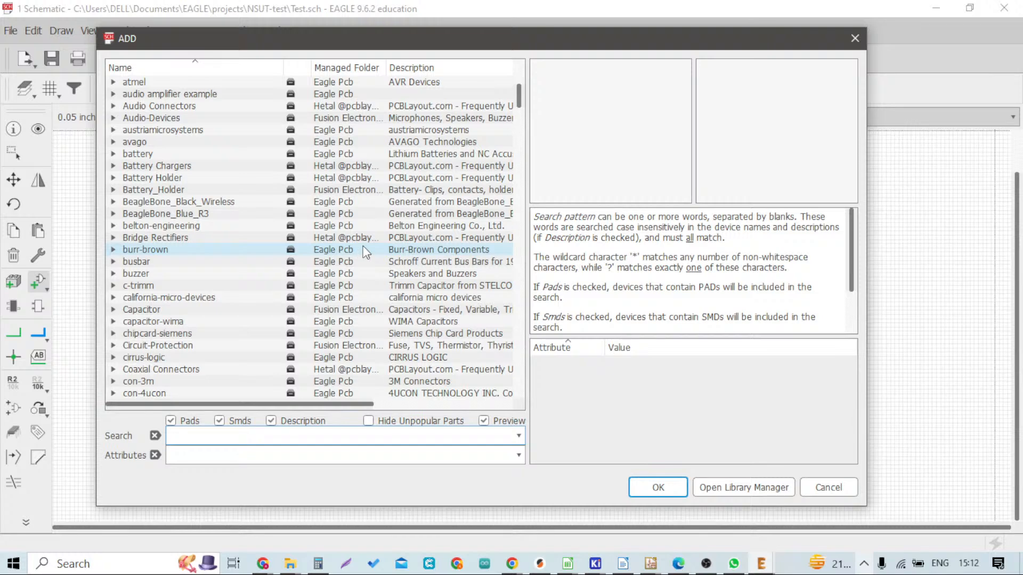
{"action": "type", "text": "*"}
{"action": "type", "text": "resistor*"}
{"action": "key", "text": "Return"}
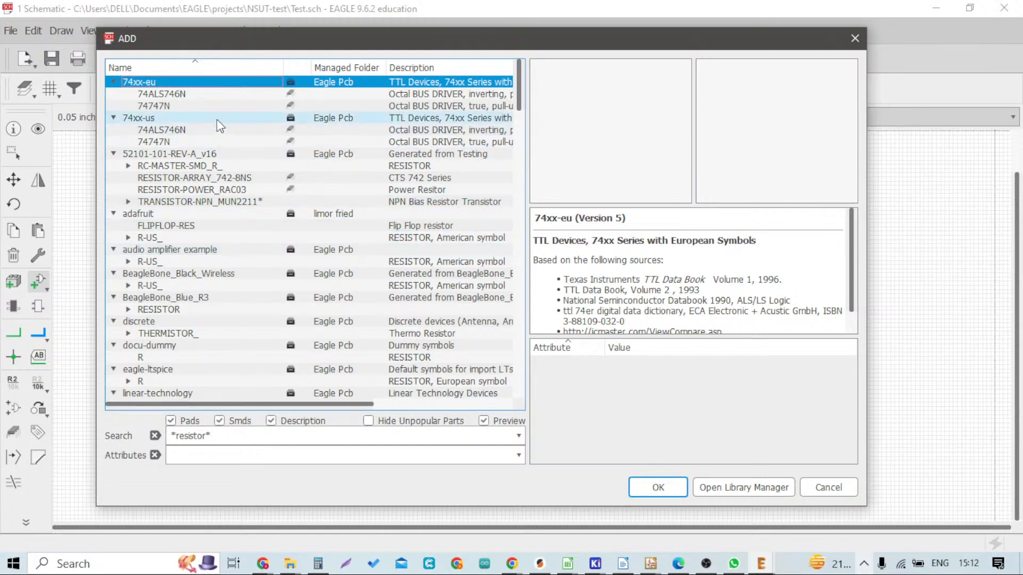
Compare the schematic symbols of the R-EU_, R-US_ and R-TRIMM resistors in the rcl library
{"action": "scroll", "coordinate": [221, 133], "scroll_direction": "down", "scroll_amount": 5}
{"action": "scroll", "coordinate": [220, 149], "scroll_direction": "up", "scroll_amount": 3}
{"action": "scroll", "coordinate": [220, 149], "scroll_direction": "down", "scroll_amount": 4}
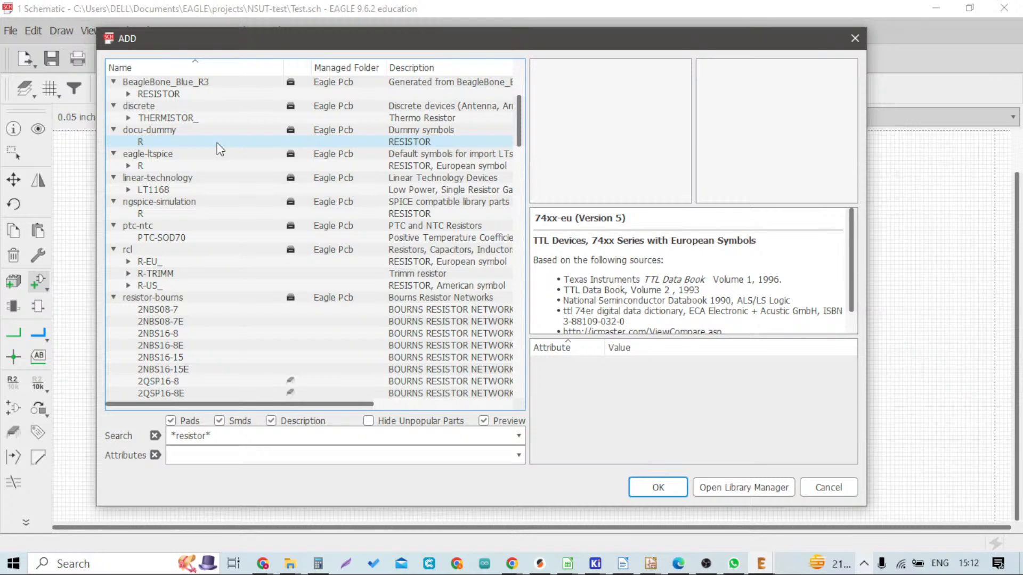
{"action": "left_click", "coordinate": [169, 252]}
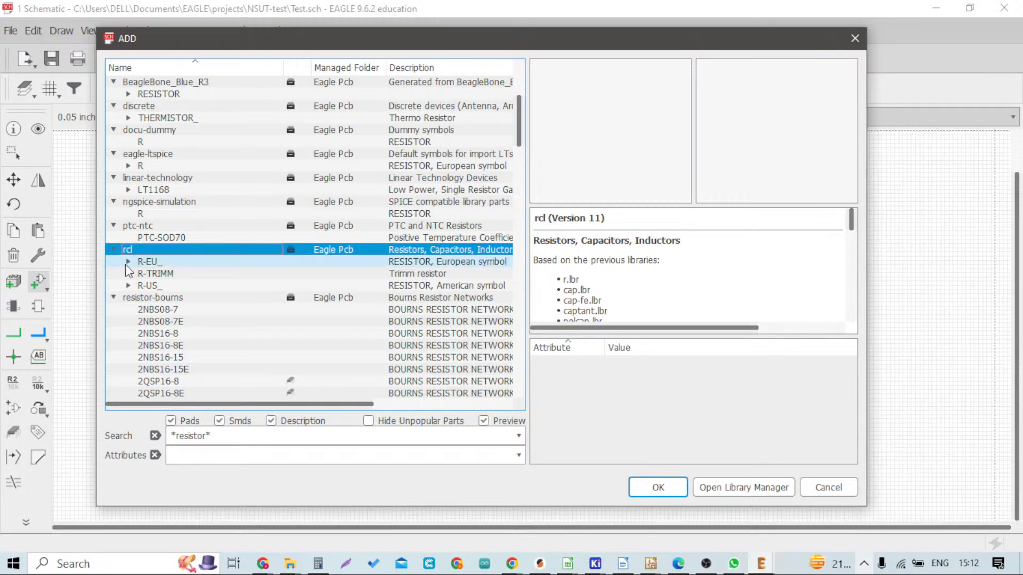
{"action": "left_click", "coordinate": [155, 260]}
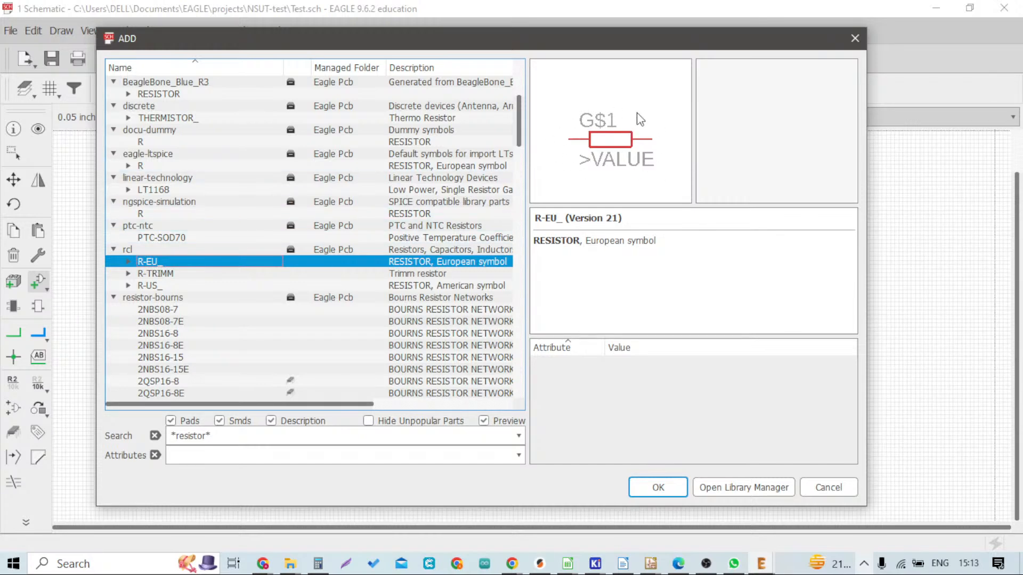
{"action": "left_click", "coordinate": [232, 285]}
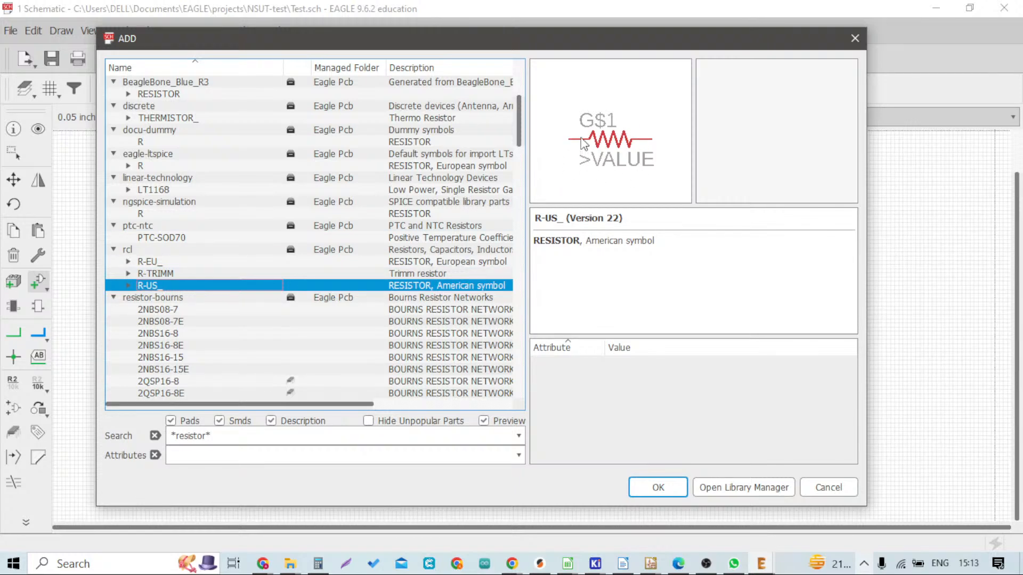
{"action": "left_click", "coordinate": [212, 272]}
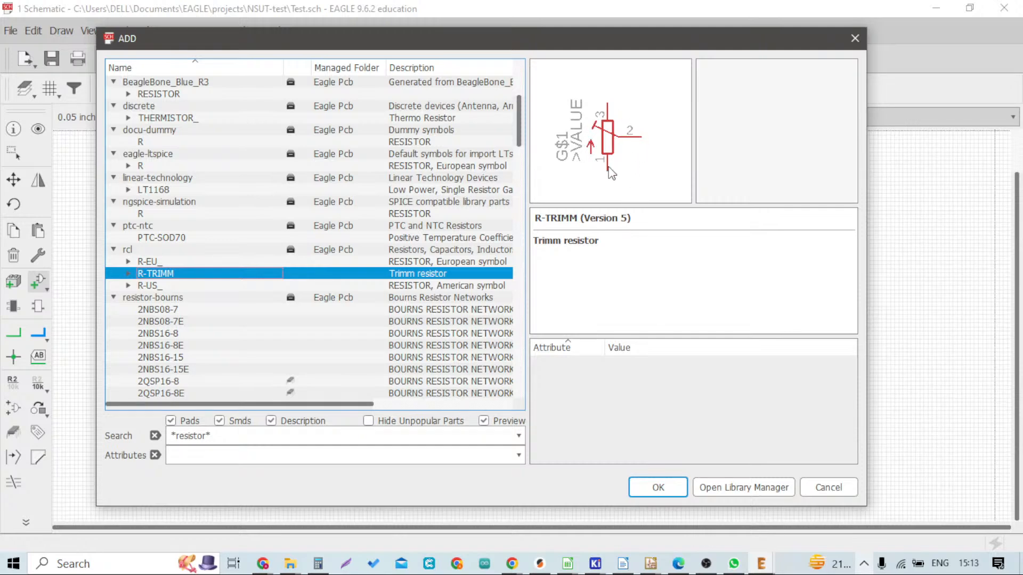
{"action": "left_click", "coordinate": [241, 263]}
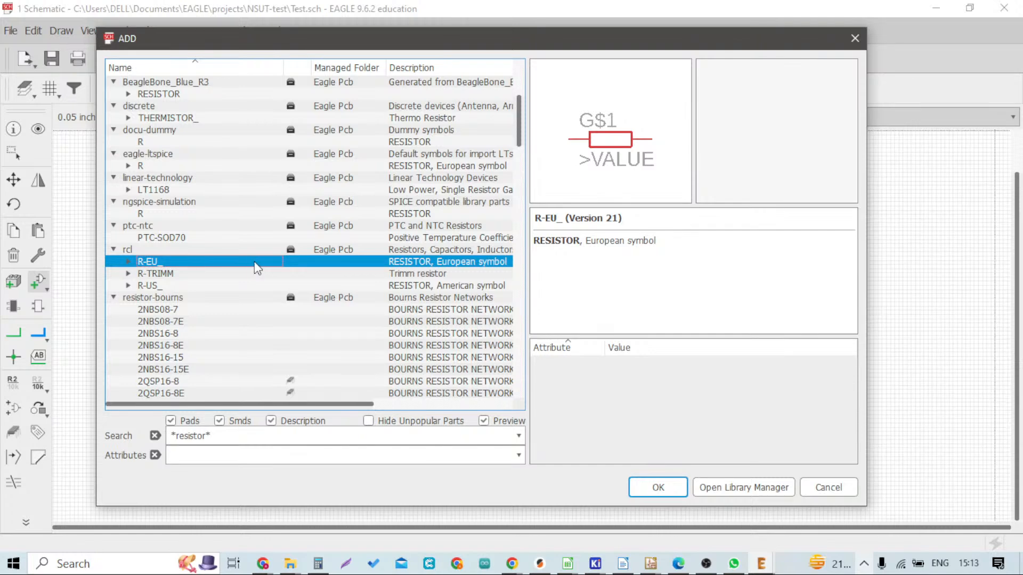
Expand the R-EU_ resistor in the rcl library, look through its package variants and preview R-EU_0204/2V
{"action": "left_click", "coordinate": [129, 261]}
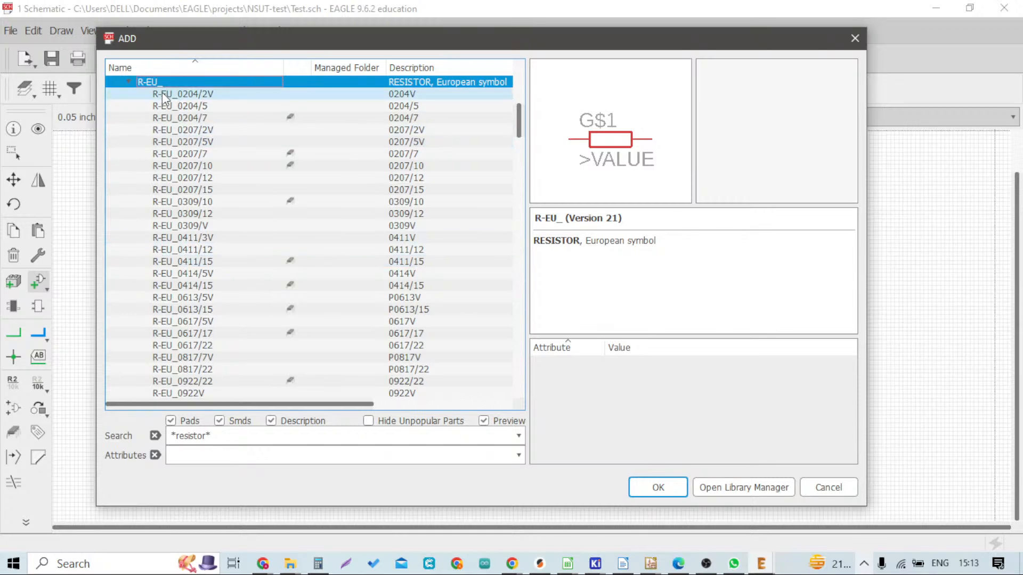
{"action": "scroll", "coordinate": [224, 160], "scroll_direction": "up", "scroll_amount": 1}
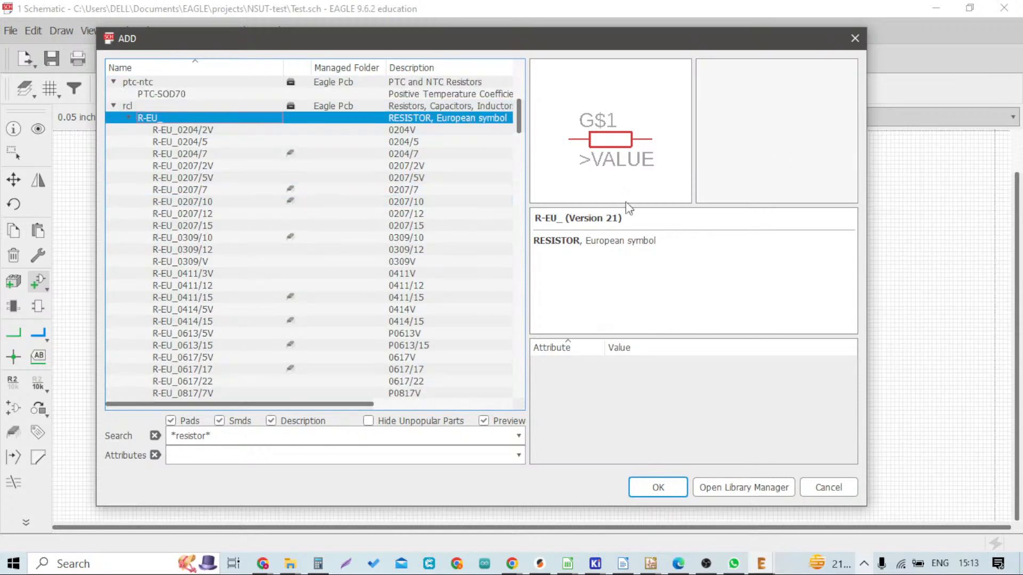
{"action": "scroll", "coordinate": [183, 141], "scroll_direction": "down", "scroll_amount": 1}
{"action": "scroll", "coordinate": [183, 140], "scroll_direction": "down", "scroll_amount": 13}
{"action": "scroll", "coordinate": [212, 175], "scroll_direction": "up", "scroll_amount": 12}
{"action": "scroll", "coordinate": [212, 178], "scroll_direction": "up", "scroll_amount": 3}
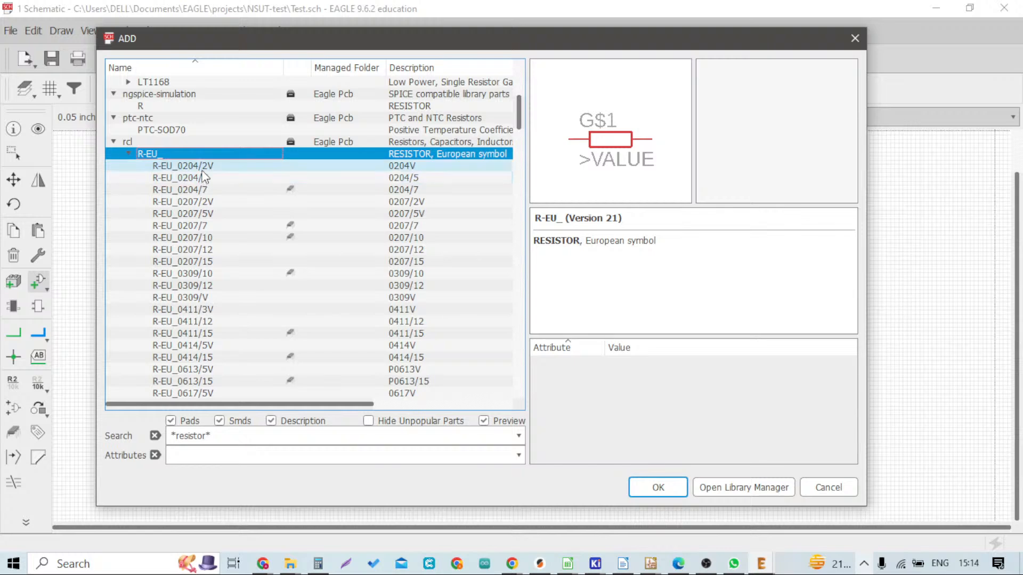
{"action": "left_click", "coordinate": [204, 170]}
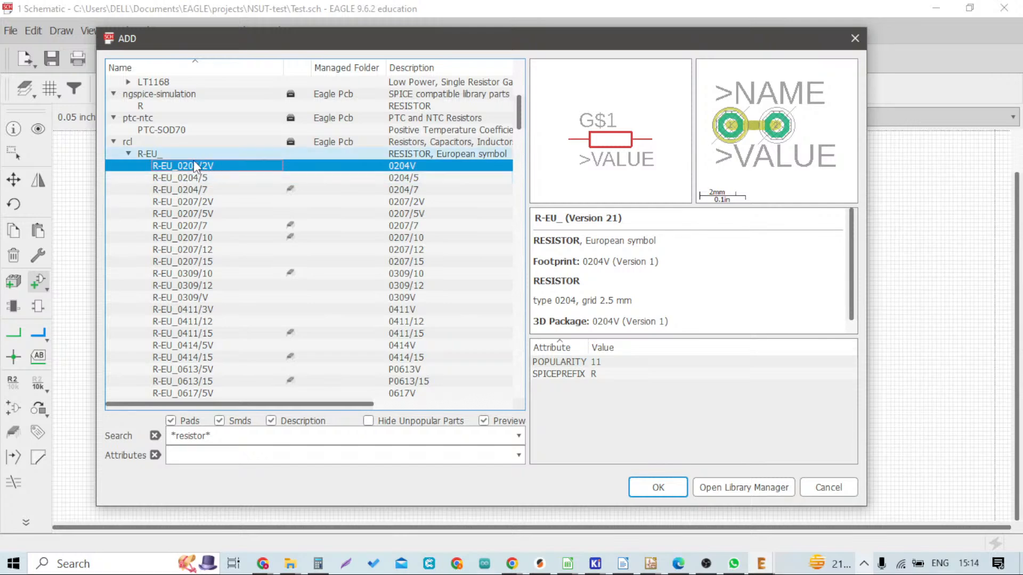
{"action": "scroll", "coordinate": [191, 218], "scroll_direction": "up", "scroll_amount": 1}
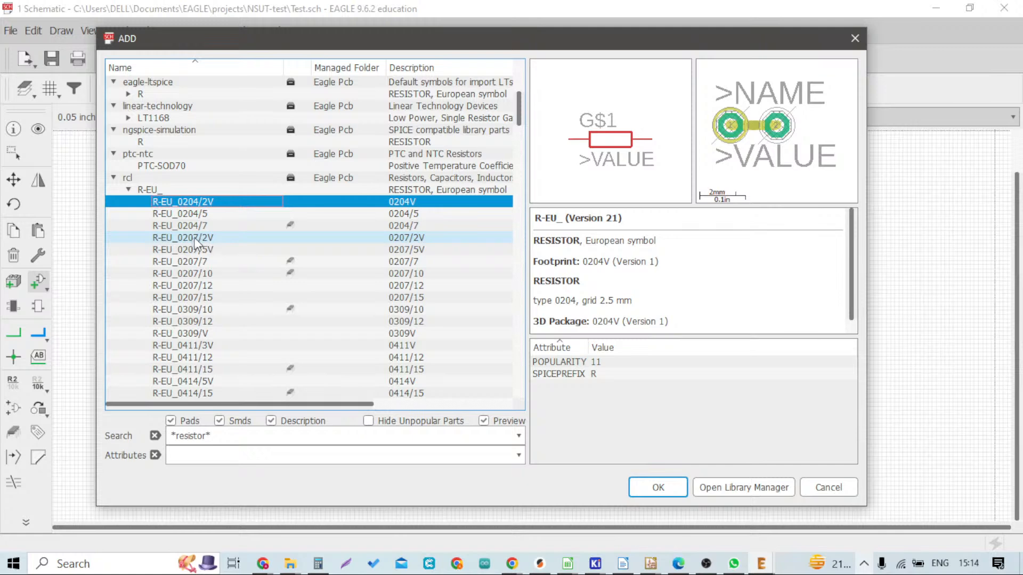
{"action": "scroll", "coordinate": [196, 244], "scroll_direction": "down", "scroll_amount": 1}
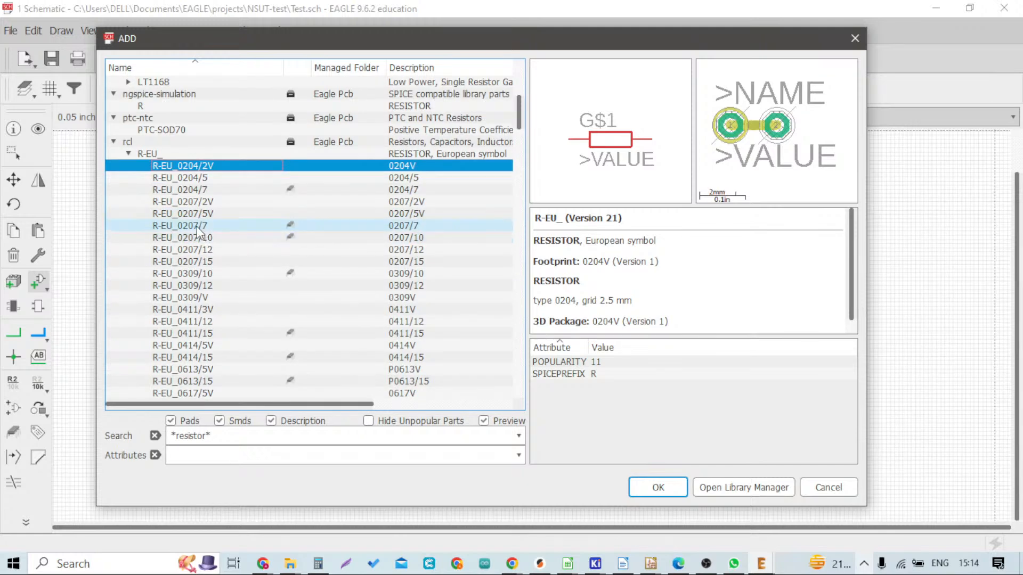
Enlarge the footprint and 3D package previews and compare the R-EU_0207/7 resistor with R-EU_0207/10
{"action": "left_click", "coordinate": [200, 226]}
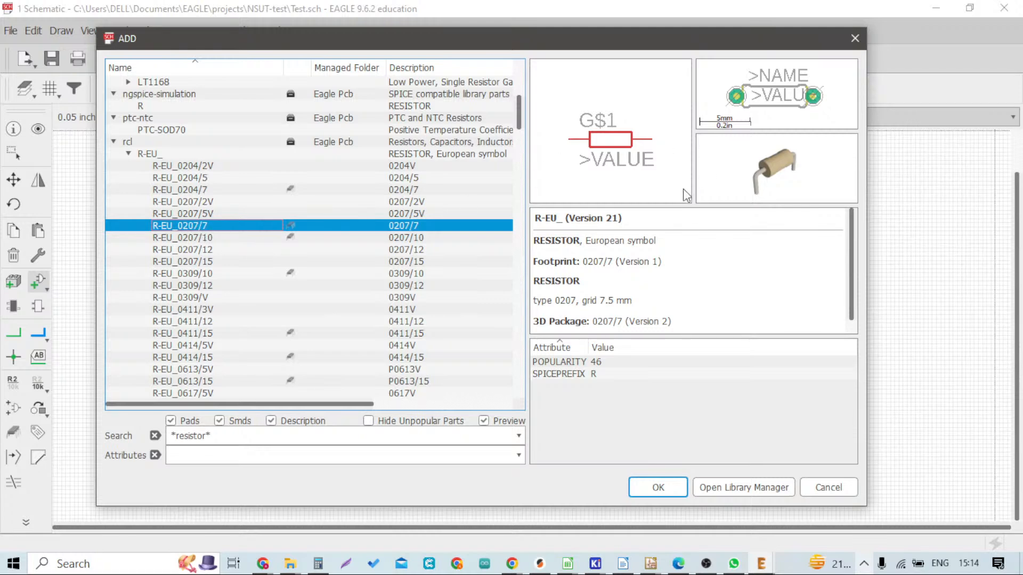
{"action": "left_click_drag", "start_coordinate": [666, 206], "coordinate": [662, 349]}
{"action": "left_click_drag", "start_coordinate": [693, 181], "coordinate": [580, 213]}
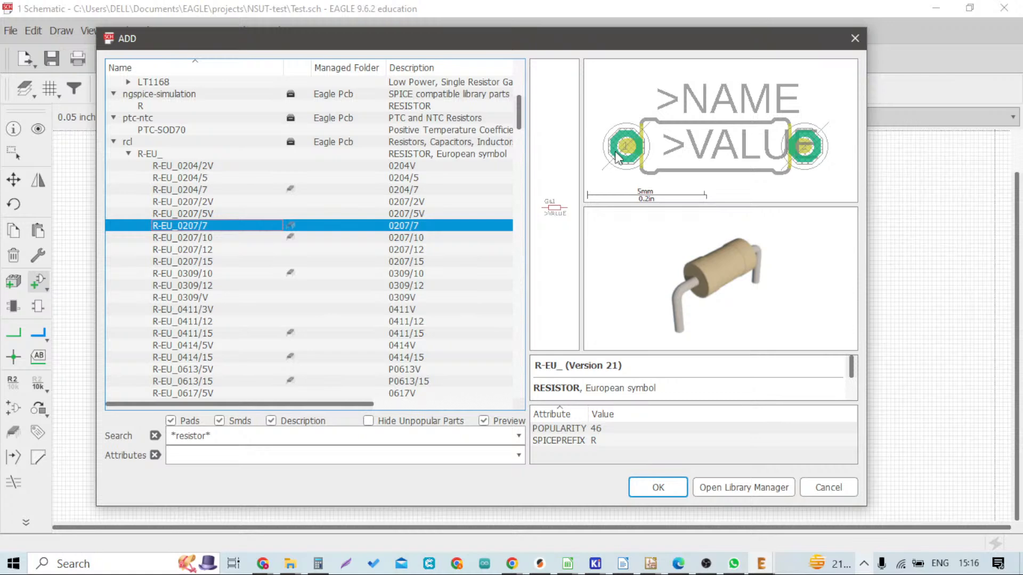
{"action": "left_click", "coordinate": [189, 239]}
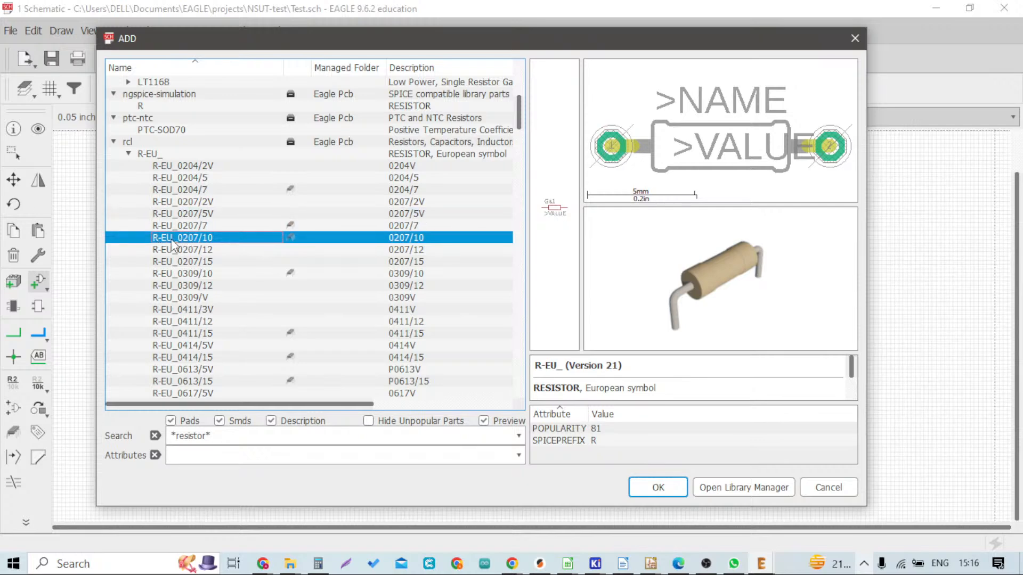
{"action": "left_click", "coordinate": [202, 226]}
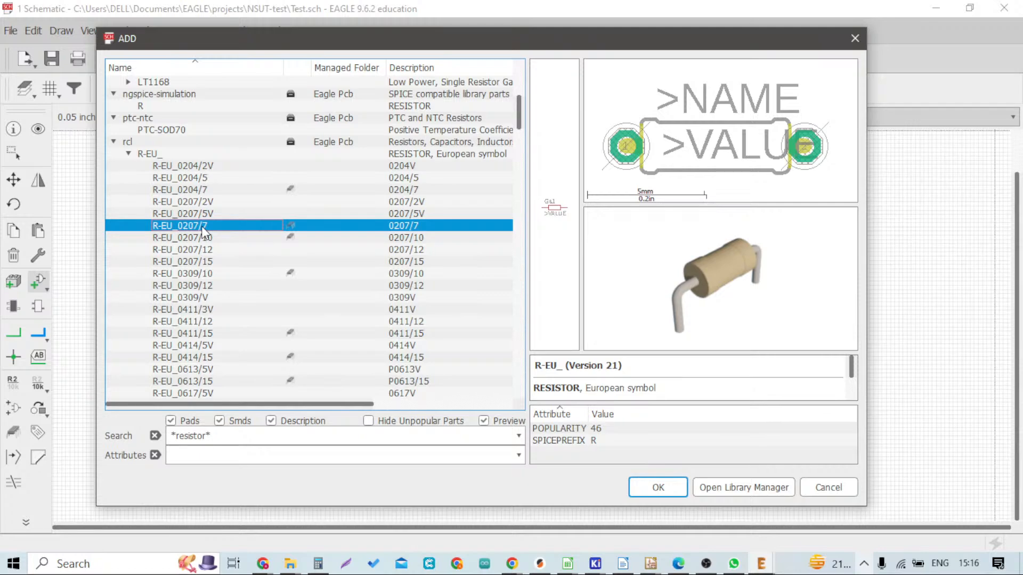
Place one R-EU_0207/7 resistor on the schematic, just above and to the right of the origin cross, and end the Add command
{"action": "double_click", "coordinate": [202, 226]}
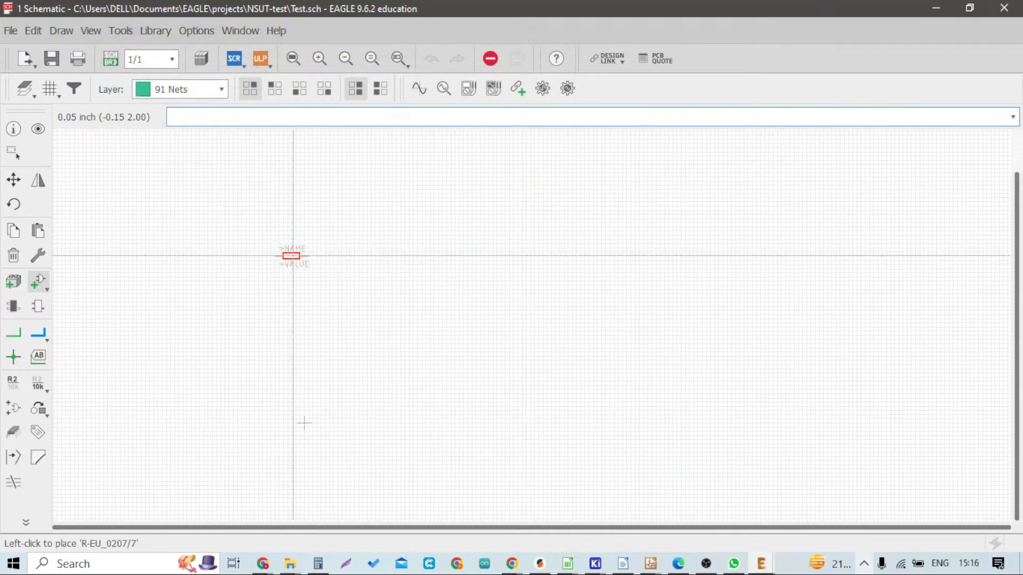
{"action": "scroll", "coordinate": [352, 312], "scroll_direction": "up", "scroll_amount": 3}
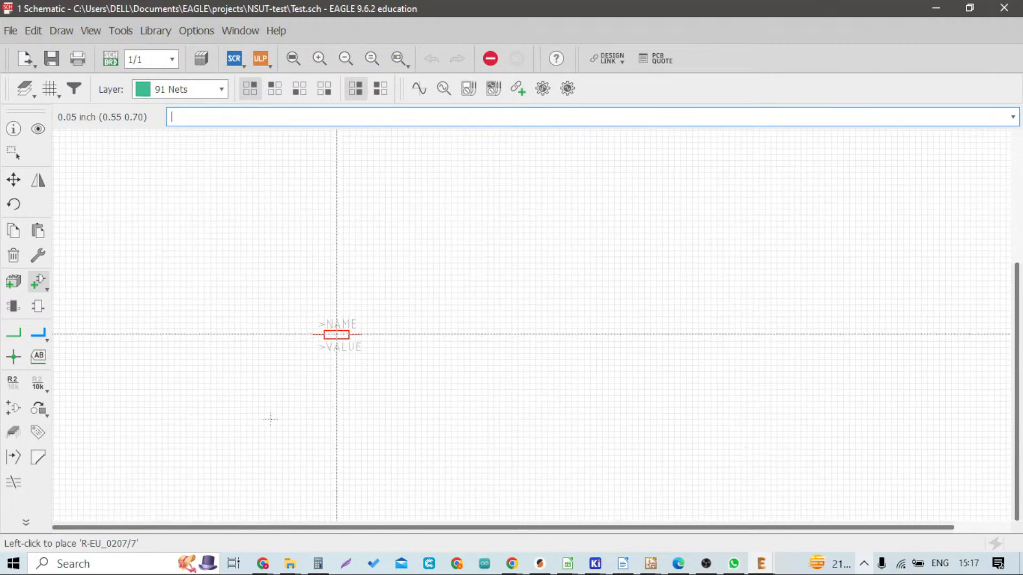
{"action": "left_click", "coordinate": [324, 328]}
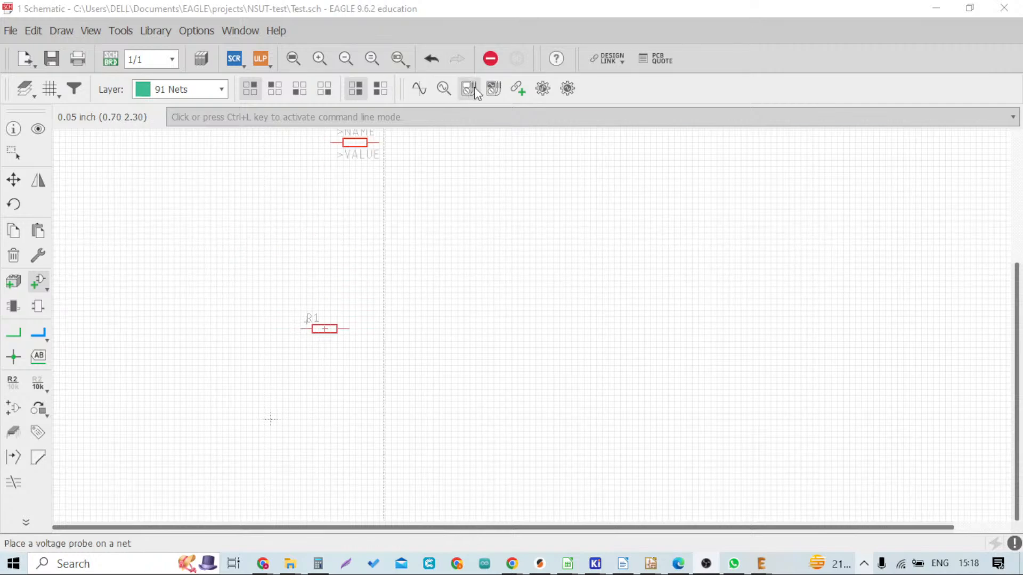
{"action": "key", "text": "Escape"}
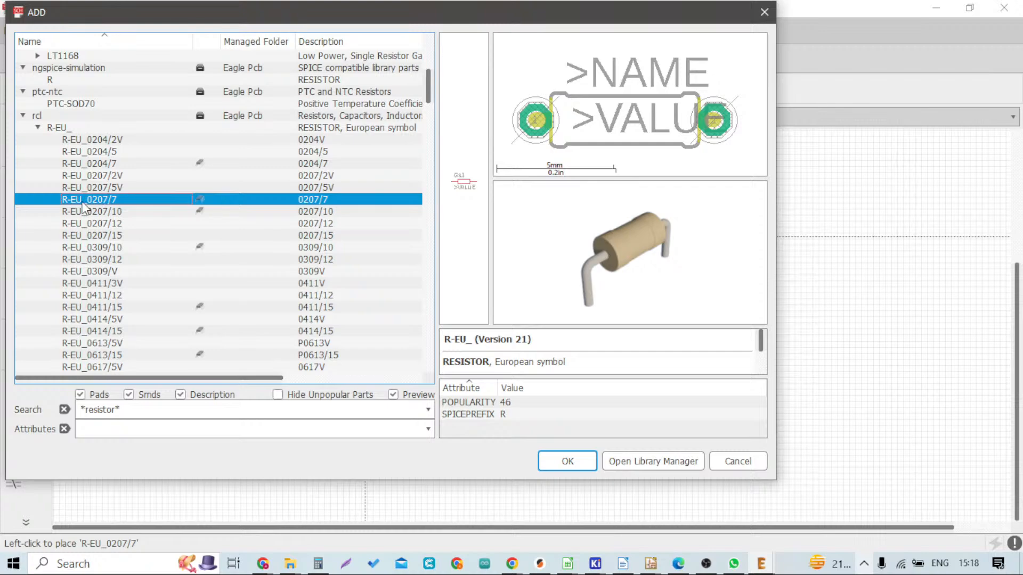
{"action": "key", "text": "Escape"}
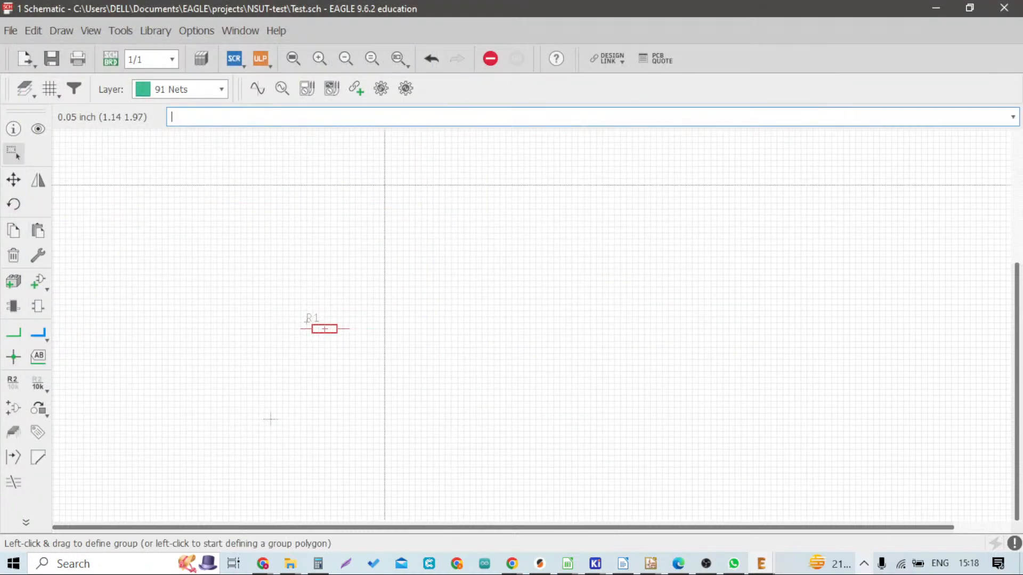
Place a second R-EU_0207/7 resistor on the schematic directly above R1 and stop placing more copies
{"action": "left_click", "coordinate": [36, 281]}
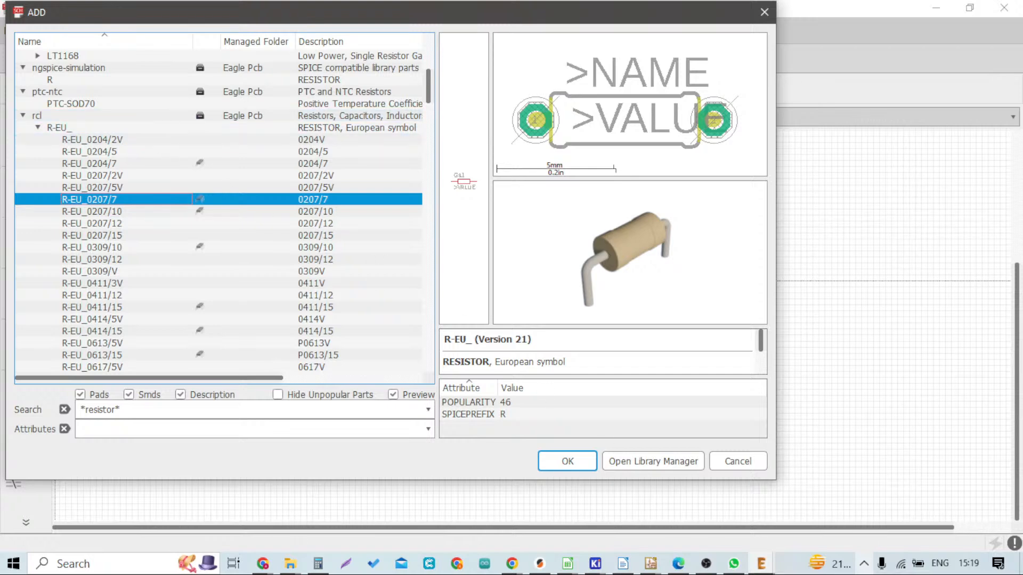
{"action": "left_click", "coordinate": [706, 564]}
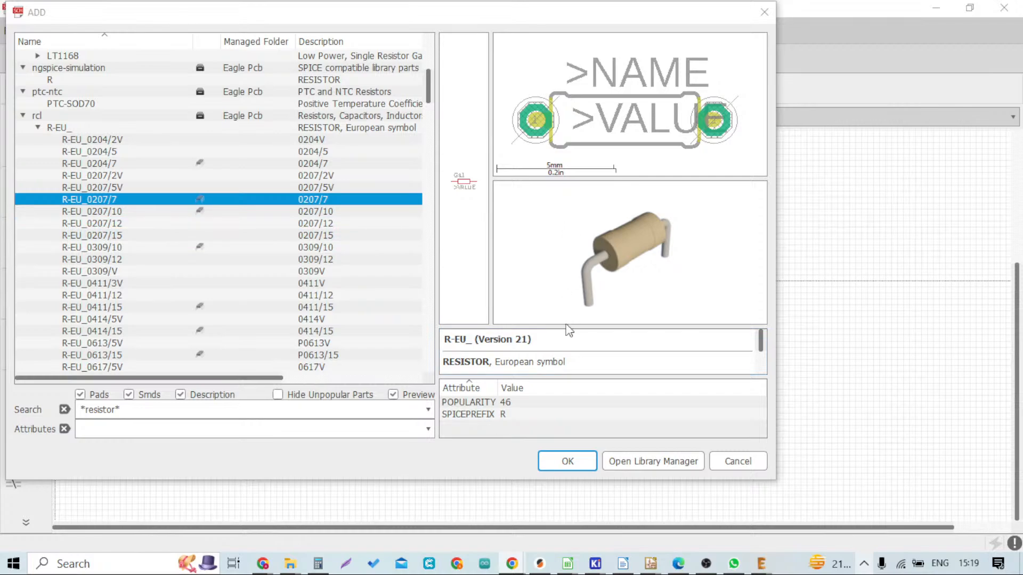
{"action": "double_click", "coordinate": [82, 198]}
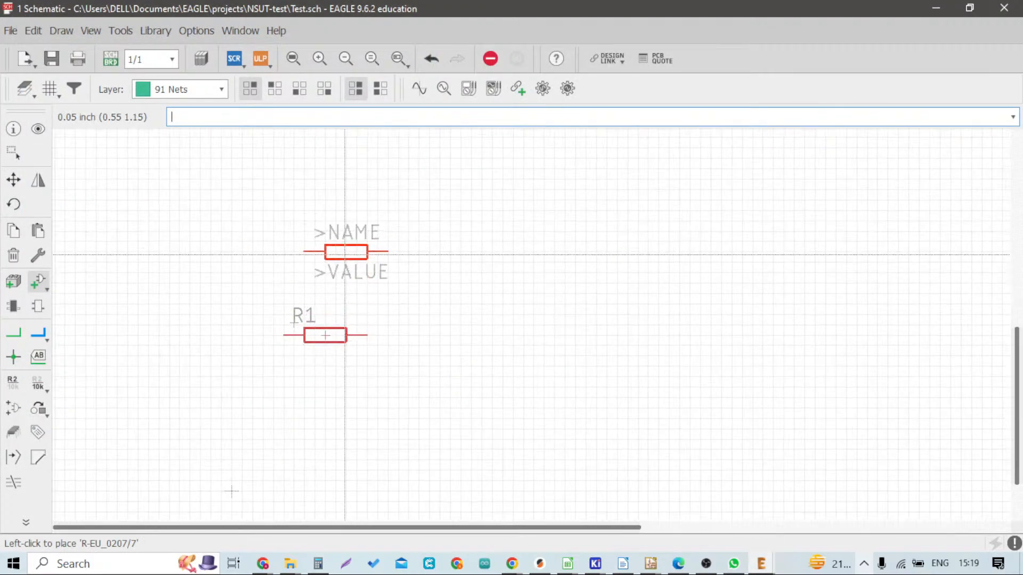
{"action": "scroll", "coordinate": [335, 256], "scroll_direction": "up", "scroll_amount": 2}
{"action": "left_click", "coordinate": [330, 252]}
{"action": "scroll", "coordinate": [366, 251], "scroll_direction": "down", "scroll_amount": 2}
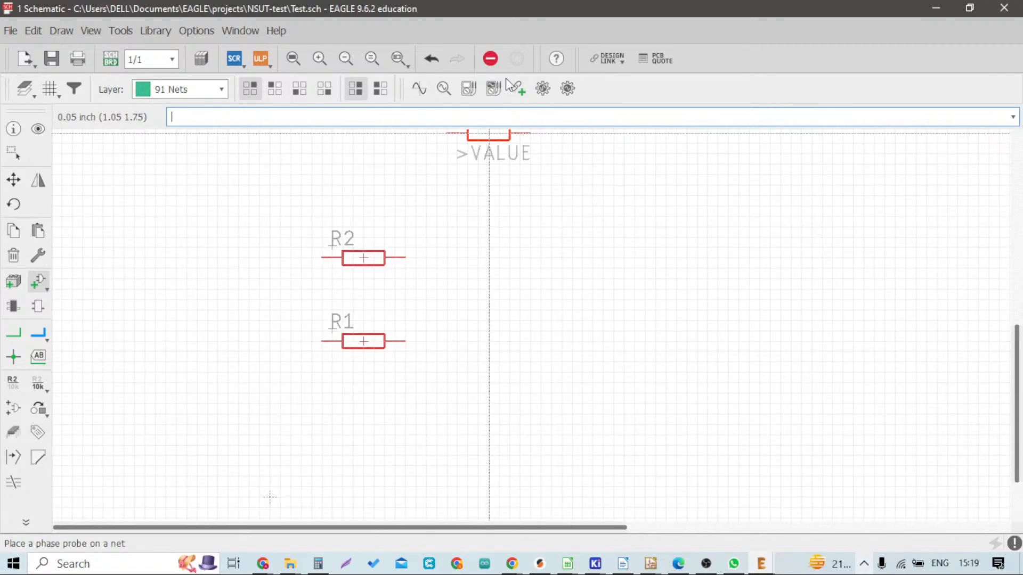
{"action": "scroll", "coordinate": [442, 171], "scroll_direction": "down", "scroll_amount": 3}
{"action": "scroll", "coordinate": [442, 213], "scroll_direction": "up", "scroll_amount": 4}
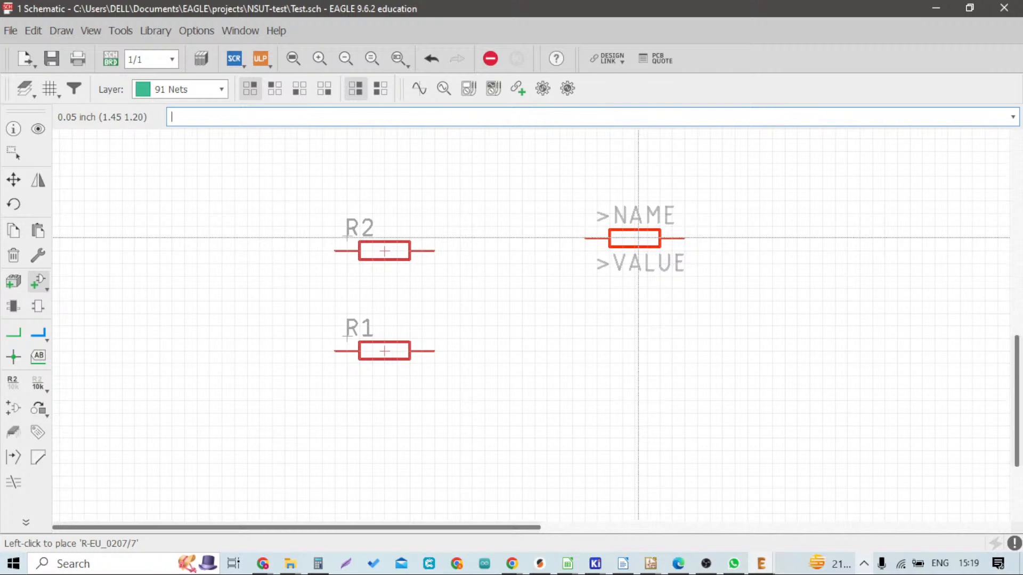
{"action": "key", "text": "Escape"}
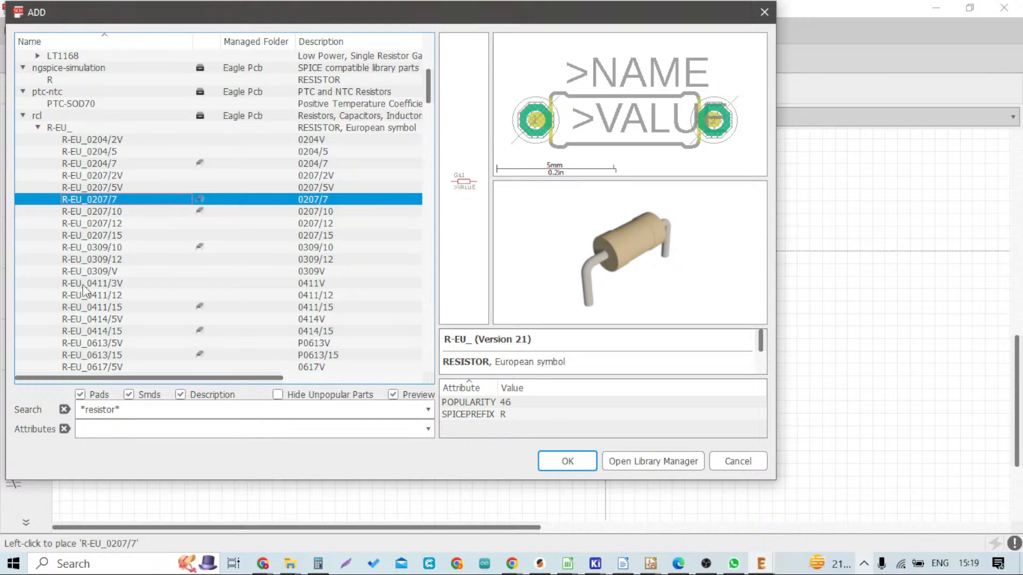
Replace the resistor filter with *led* to search the component libraries for LEDs
{"action": "left_click", "coordinate": [119, 410]}
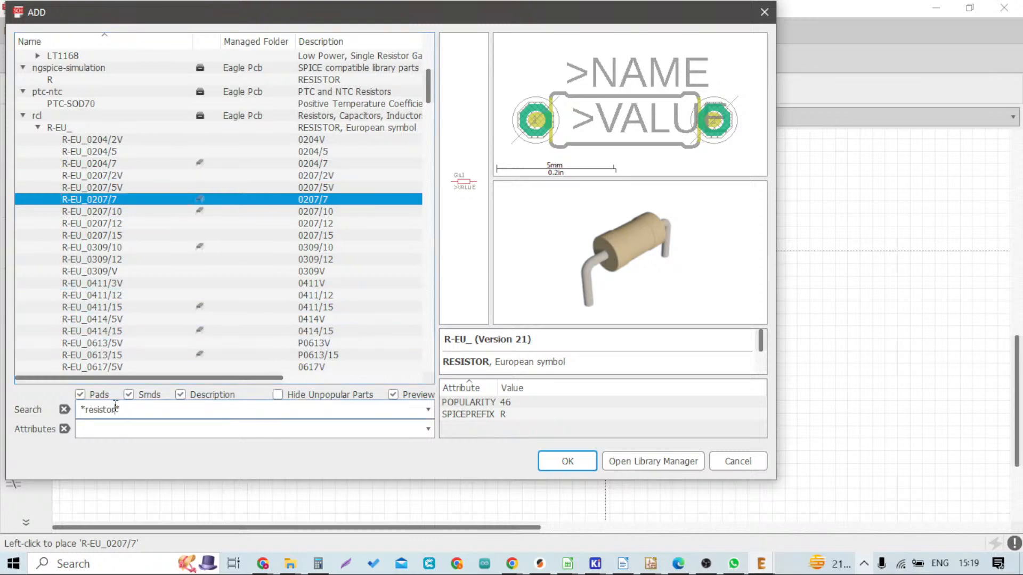
{"action": "key", "text": "BackSpace"}
{"action": "key", "text": "BackSpace"}
{"action": "key", "text": "BackSpace"}
{"action": "key", "text": "BackSpace"}
{"action": "key", "text": "BackSpace"}
{"action": "key", "text": "BackSpace"}
{"action": "key", "text": "BackSpace"}
{"action": "key", "text": "BackSpace"}
{"action": "type", "text": "led*"}
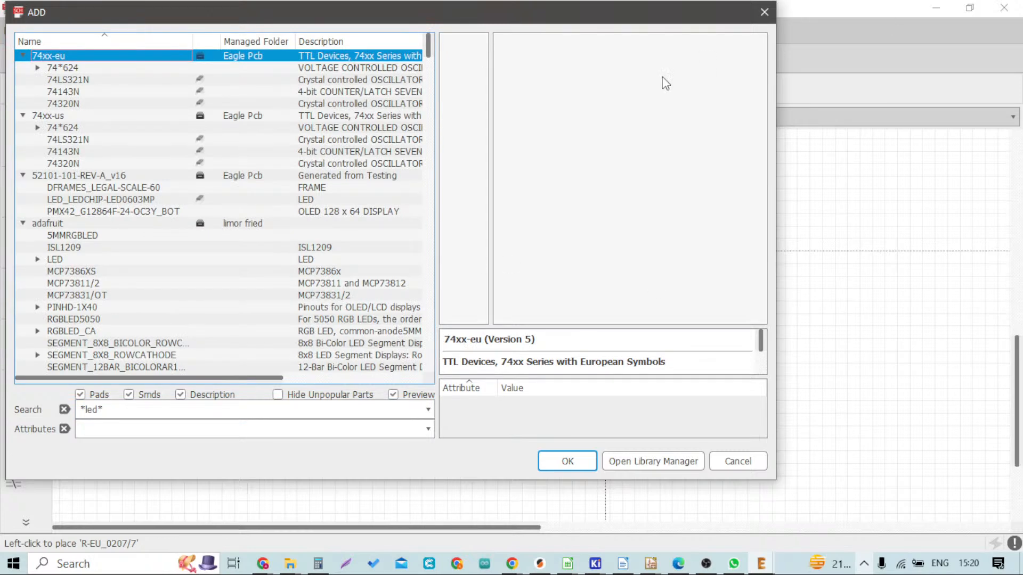
Find the led library in the search results and expand its LED device to list the package variants
{"action": "scroll", "coordinate": [34, 245], "scroll_direction": "down", "scroll_amount": 11}
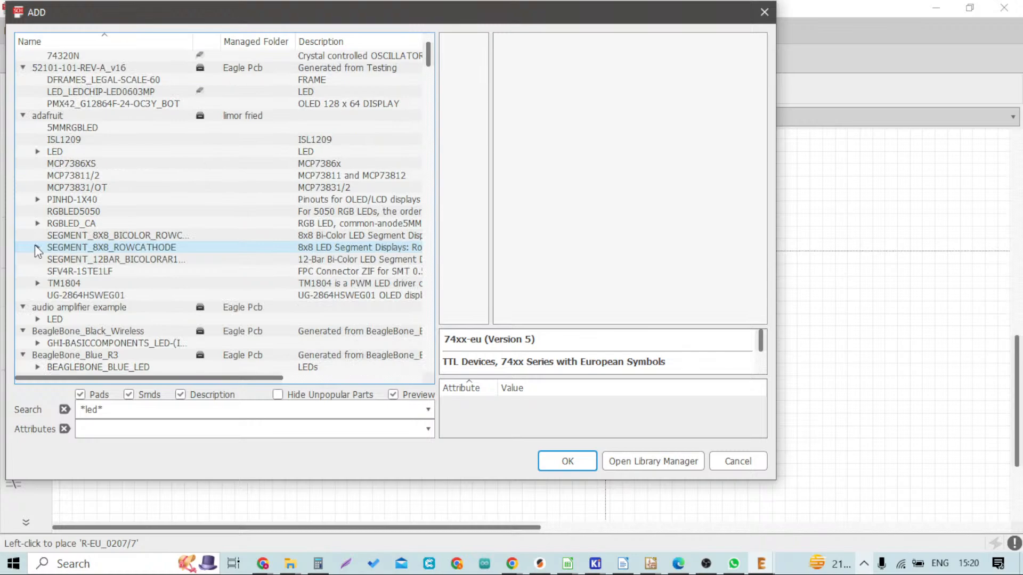
{"action": "scroll", "coordinate": [41, 248], "scroll_direction": "down", "scroll_amount": 14}
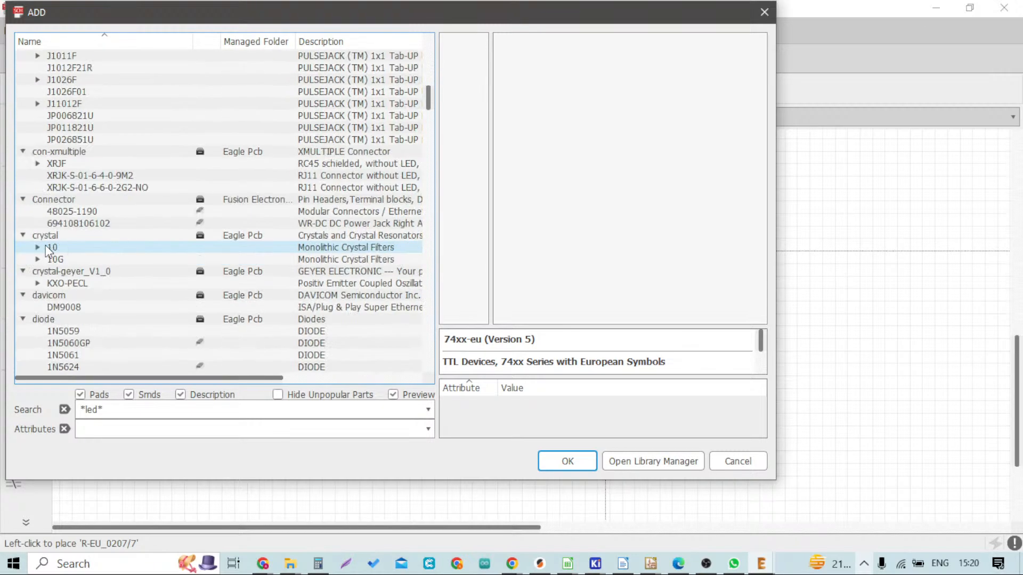
{"action": "scroll", "coordinate": [47, 249], "scroll_direction": "down", "scroll_amount": 20}
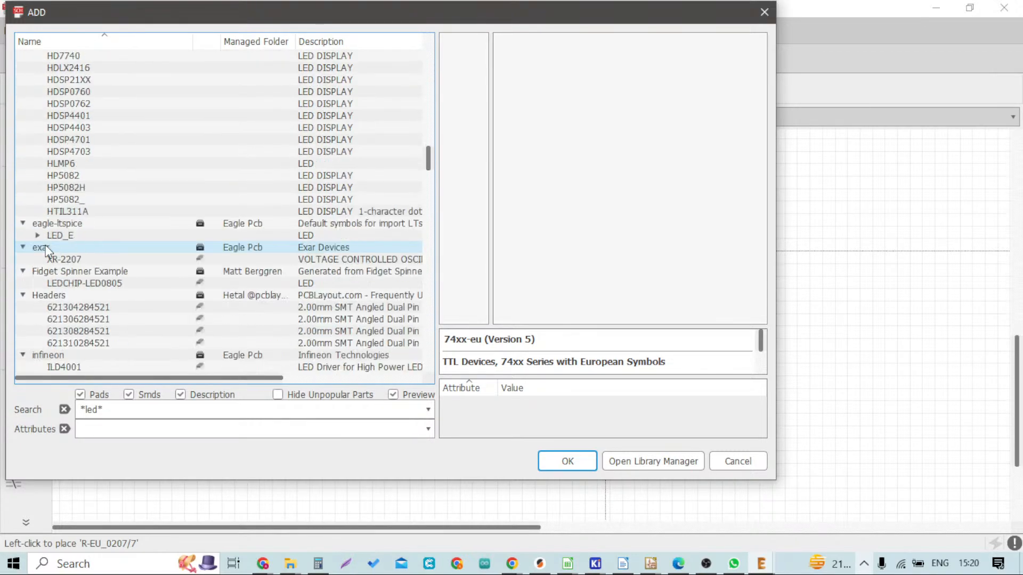
{"action": "scroll", "coordinate": [47, 248], "scroll_direction": "up", "scroll_amount": 5}
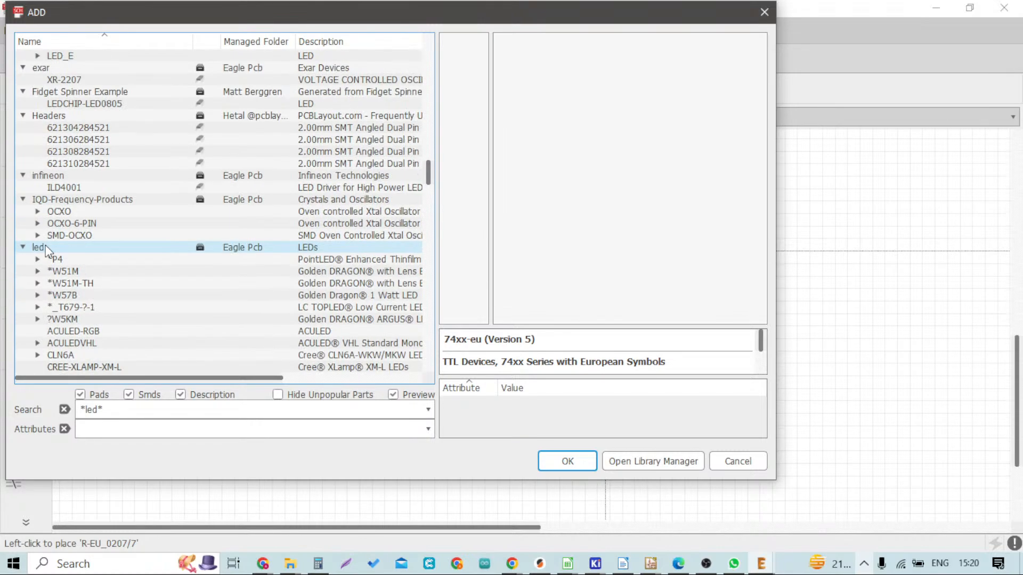
{"action": "scroll", "coordinate": [47, 248], "scroll_direction": "down", "scroll_amount": 1}
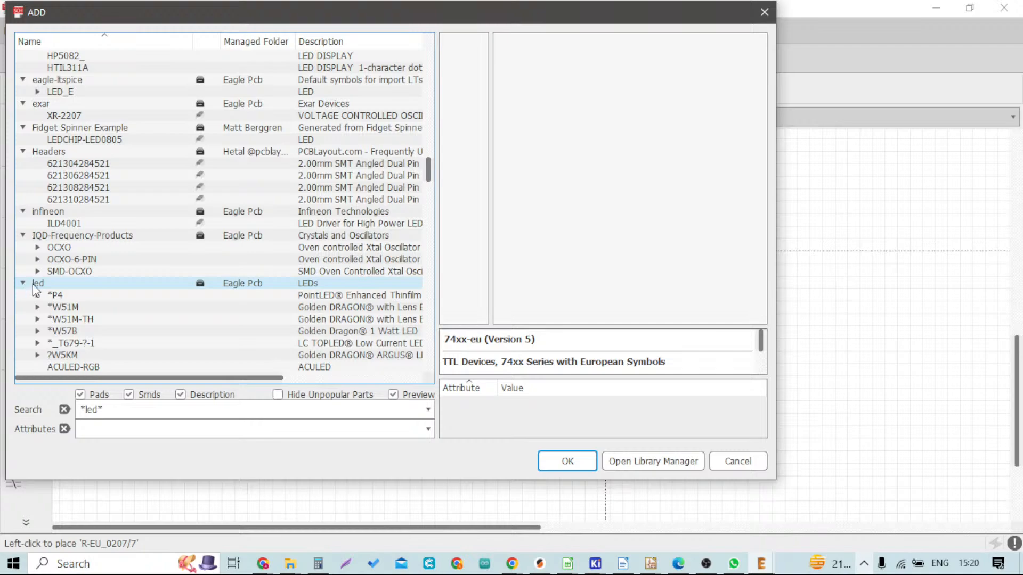
{"action": "scroll", "coordinate": [51, 292], "scroll_direction": "down", "scroll_amount": 3}
{"action": "scroll", "coordinate": [53, 295], "scroll_direction": "down", "scroll_amount": 7}
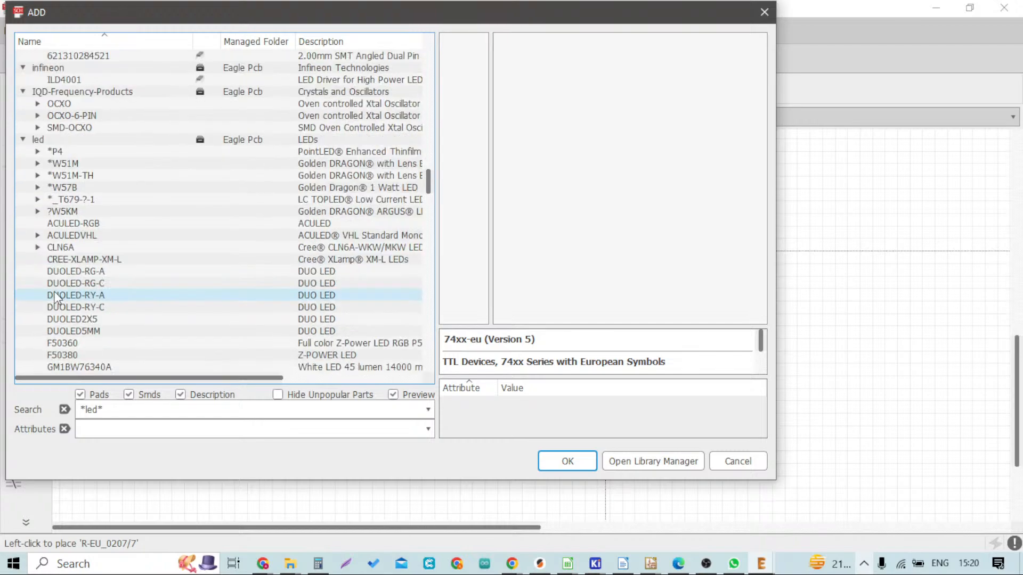
{"action": "scroll", "coordinate": [56, 298], "scroll_direction": "up", "scroll_amount": 8}
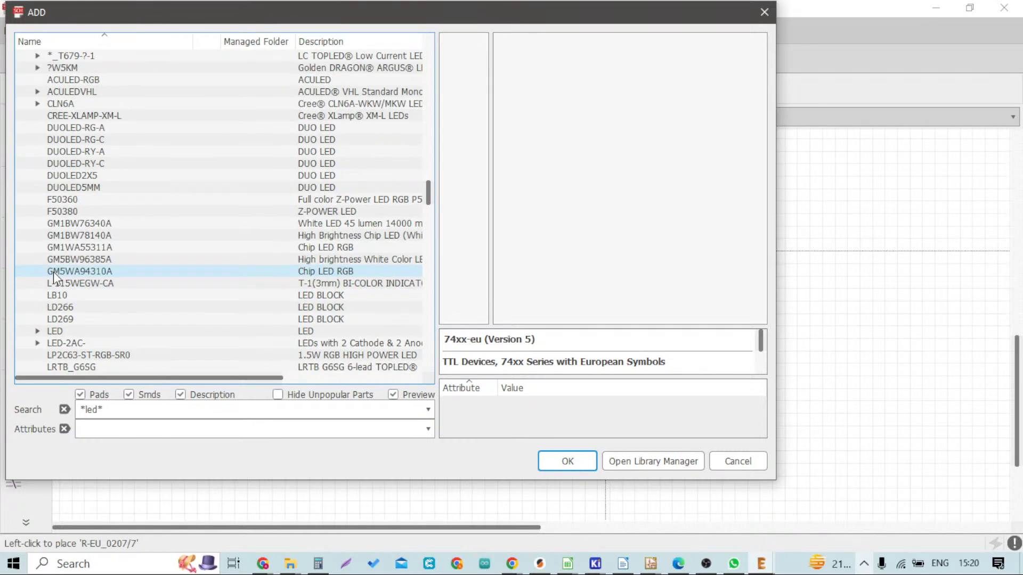
{"action": "left_click", "coordinate": [42, 212]}
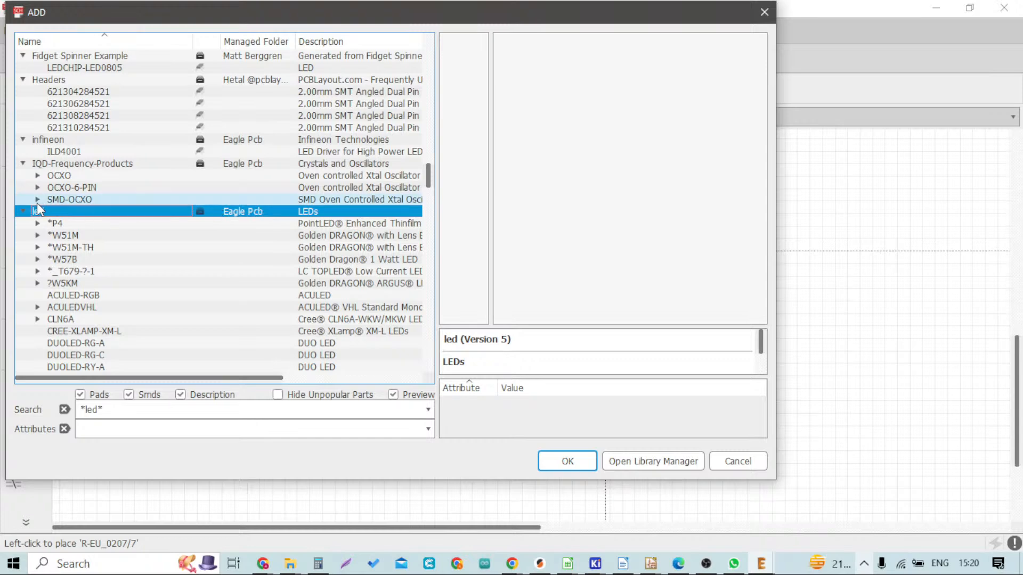
{"action": "scroll", "coordinate": [70, 221], "scroll_direction": "down", "scroll_amount": 2}
{"action": "scroll", "coordinate": [69, 220], "scroll_direction": "down", "scroll_amount": 6}
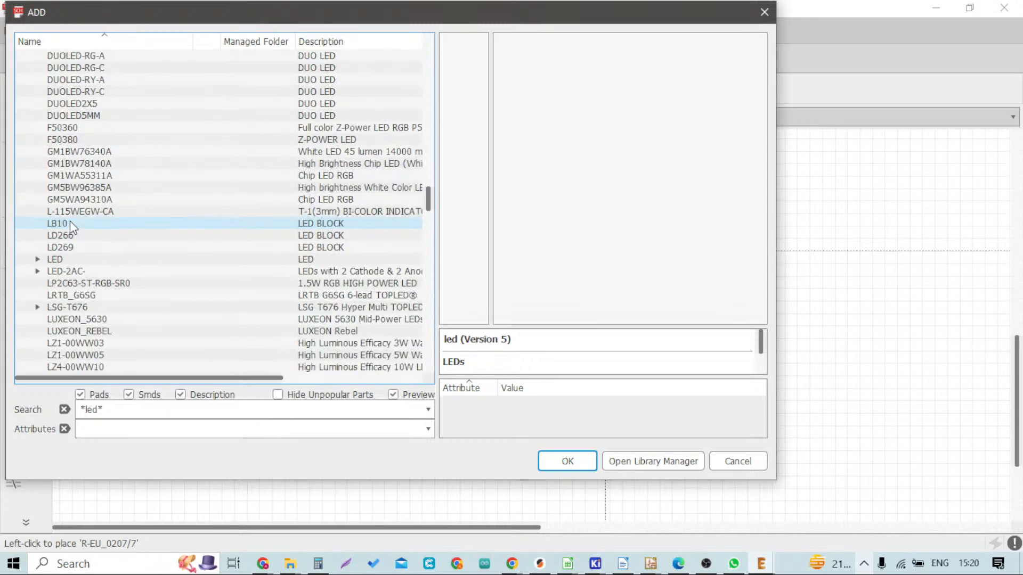
{"action": "scroll", "coordinate": [89, 144], "scroll_direction": "down", "scroll_amount": 1}
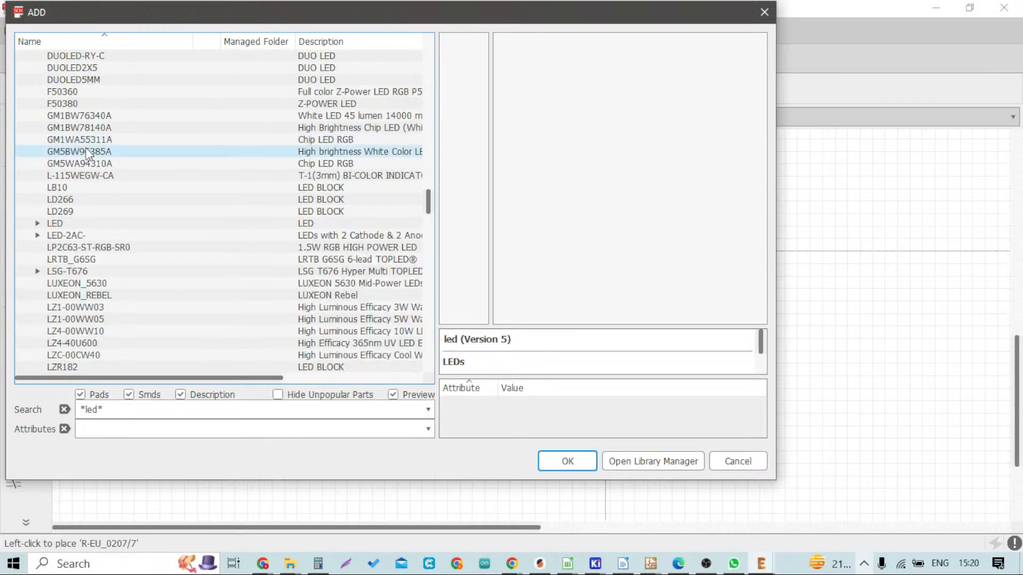
{"action": "left_click", "coordinate": [38, 224]}
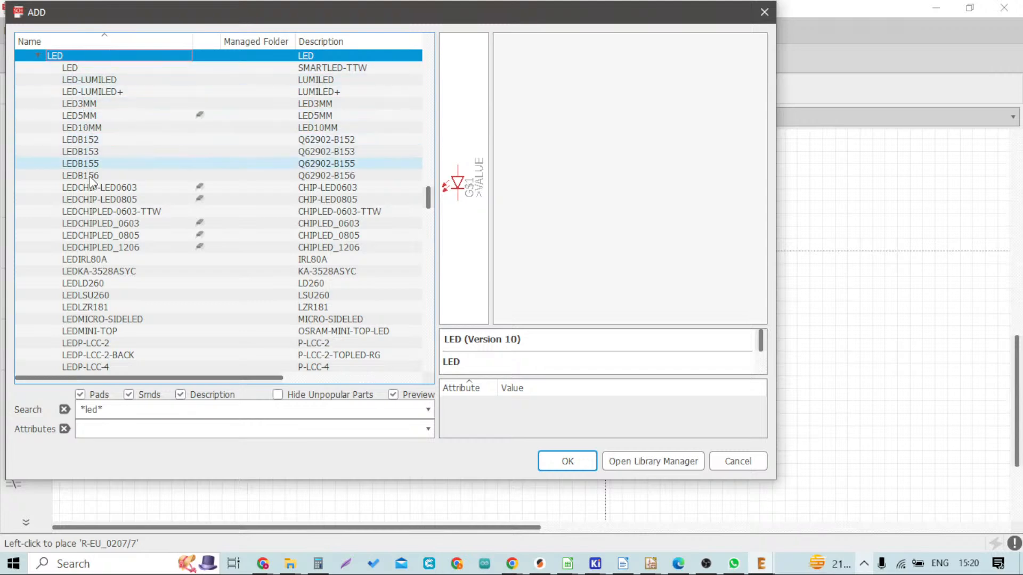
Compare the footprint and 3D previews of LED5MM, LED3MM, LED10MM, LEDCHIP-LED0603 and LEDCHIP-LED0805
{"action": "left_click", "coordinate": [97, 115]}
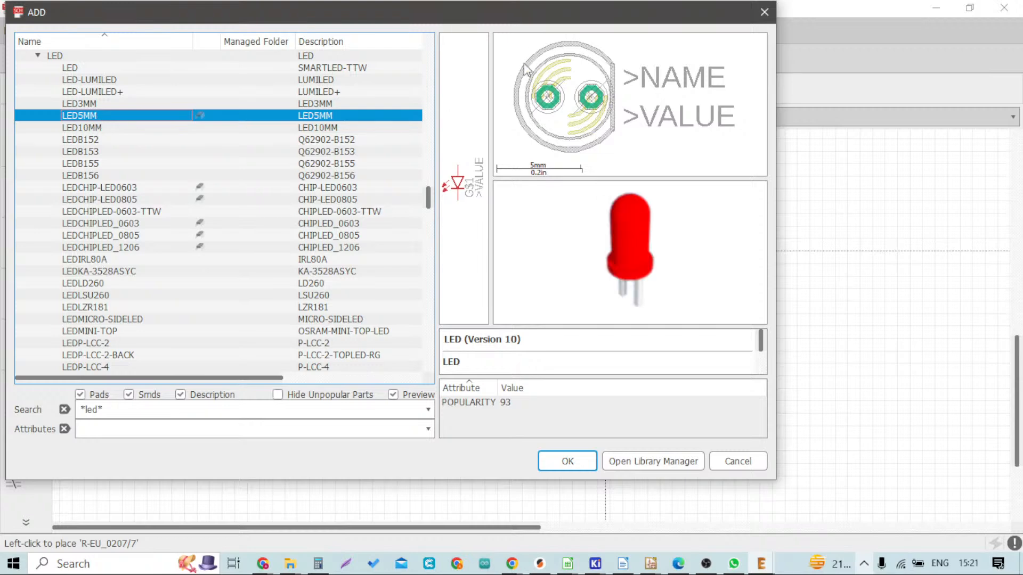
{"action": "left_click", "coordinate": [90, 104]}
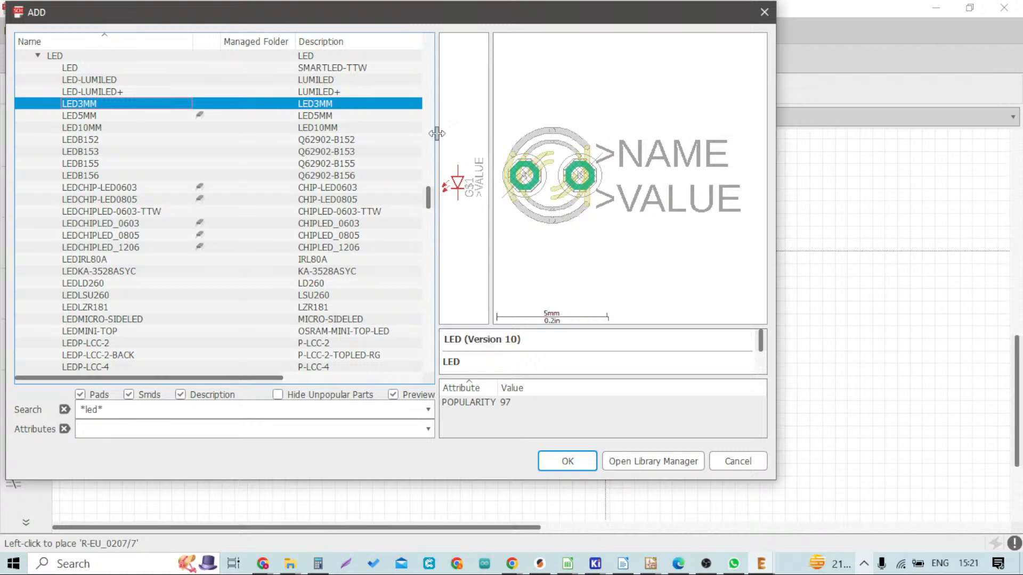
{"action": "key", "text": "Down"}
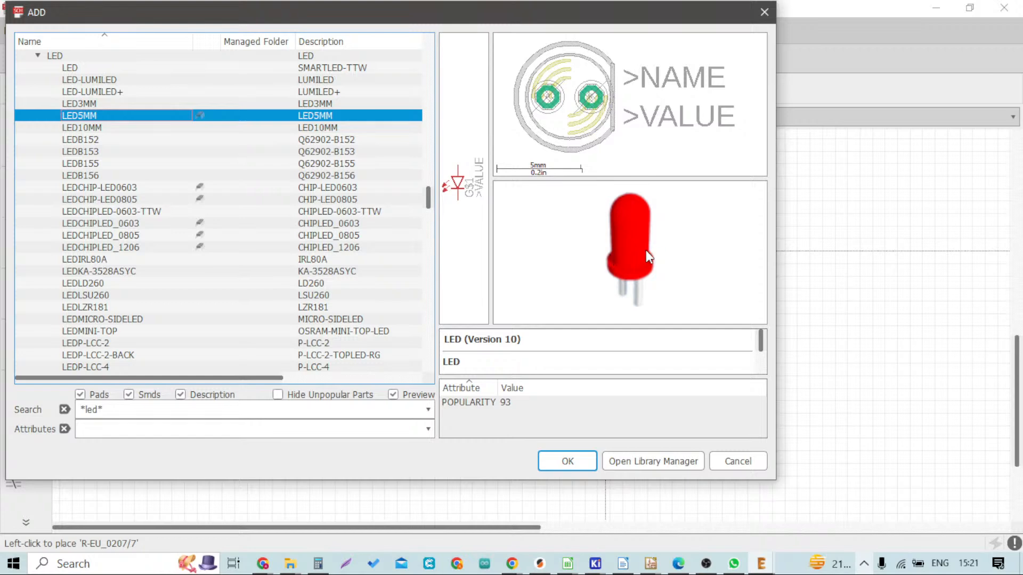
{"action": "left_click", "coordinate": [122, 122]}
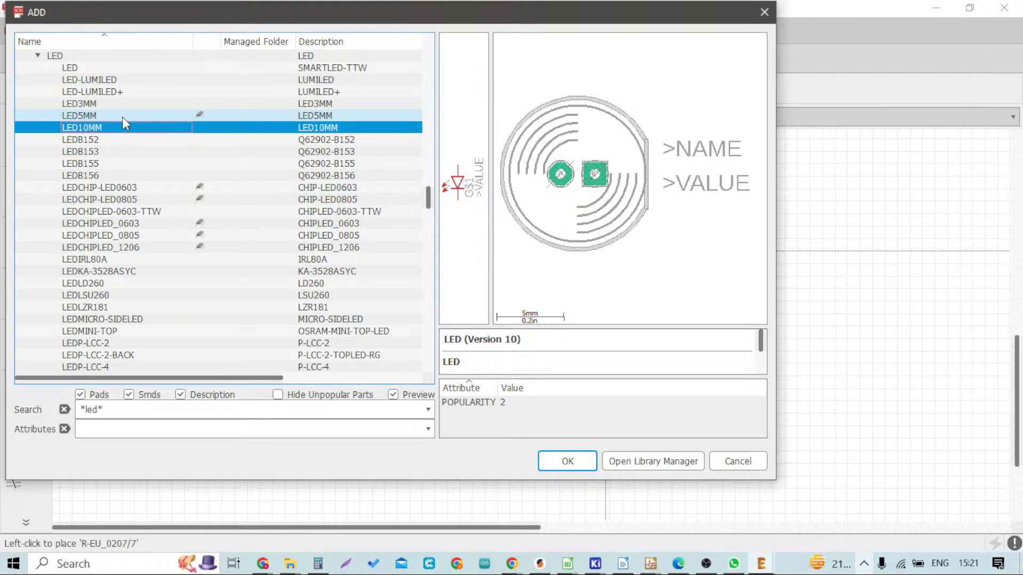
{"action": "left_click", "coordinate": [123, 117]}
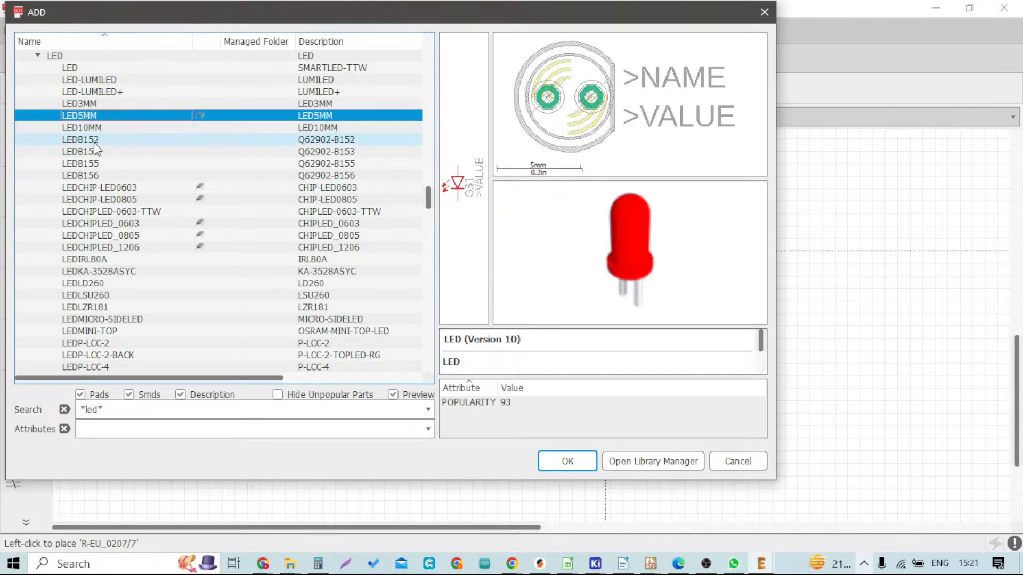
{"action": "left_click", "coordinate": [127, 190]}
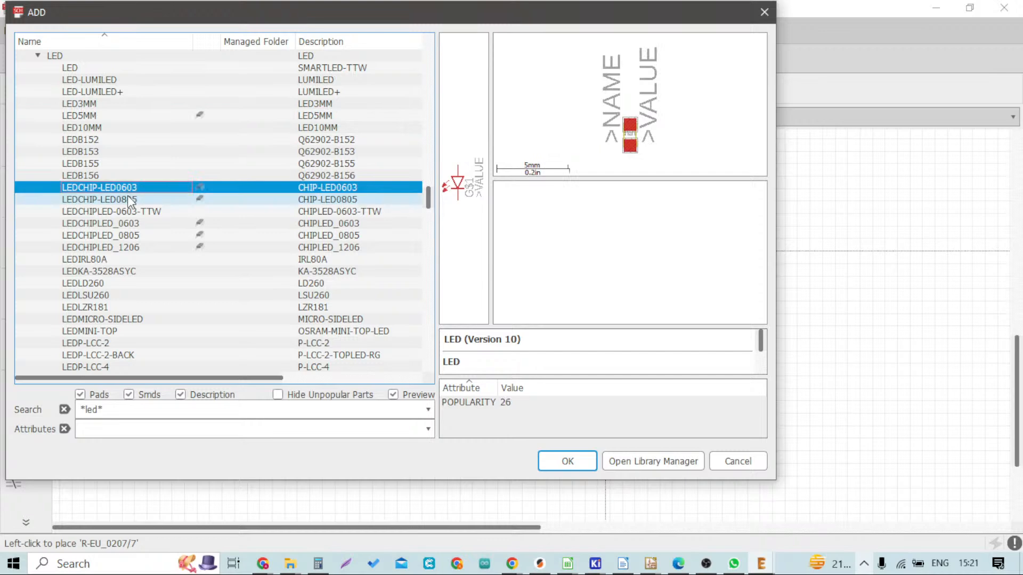
{"action": "left_click", "coordinate": [131, 200]}
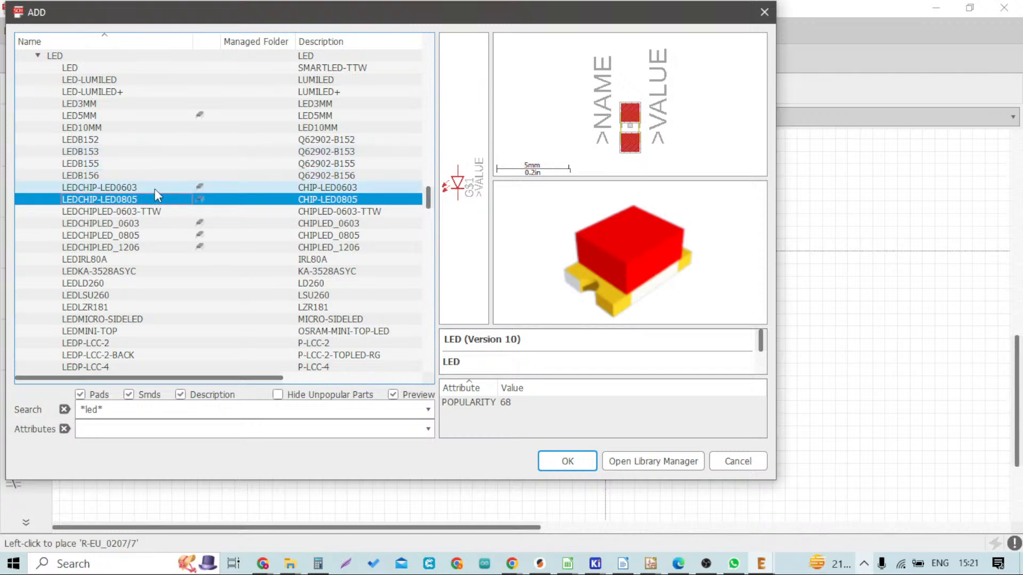
Place one LED5MM on the schematic beside R2, rotated horizontally with its cathode facing away from the resistor, and stop placing copies
{"action": "left_click", "coordinate": [111, 115]}
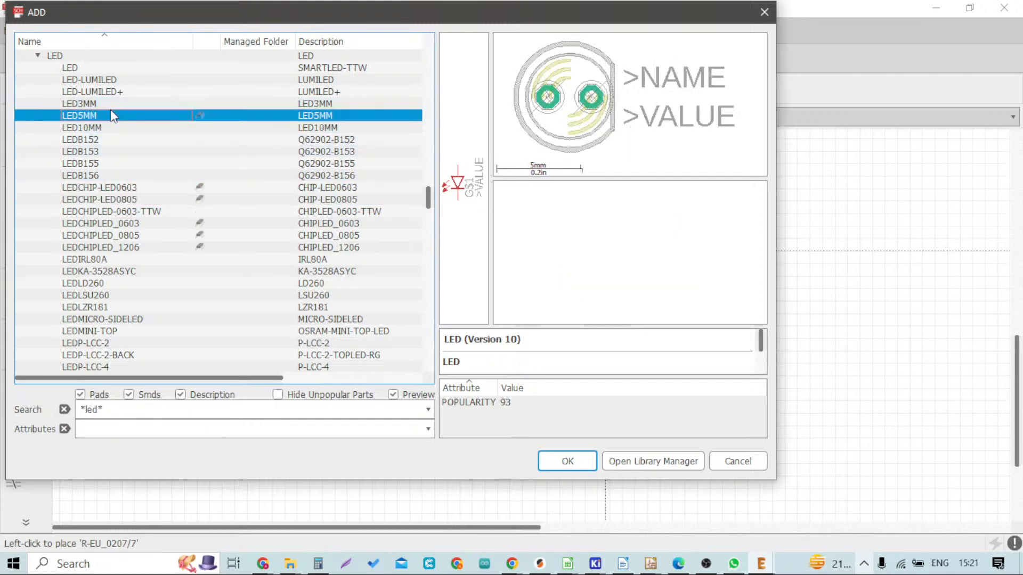
{"action": "double_click", "coordinate": [110, 115]}
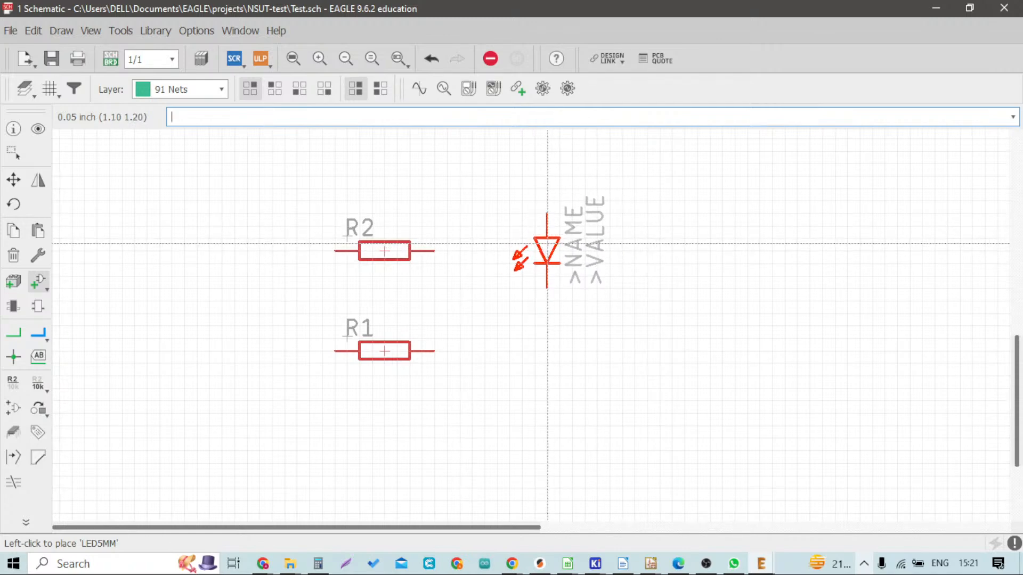
{"action": "right_click", "coordinate": [548, 244]}
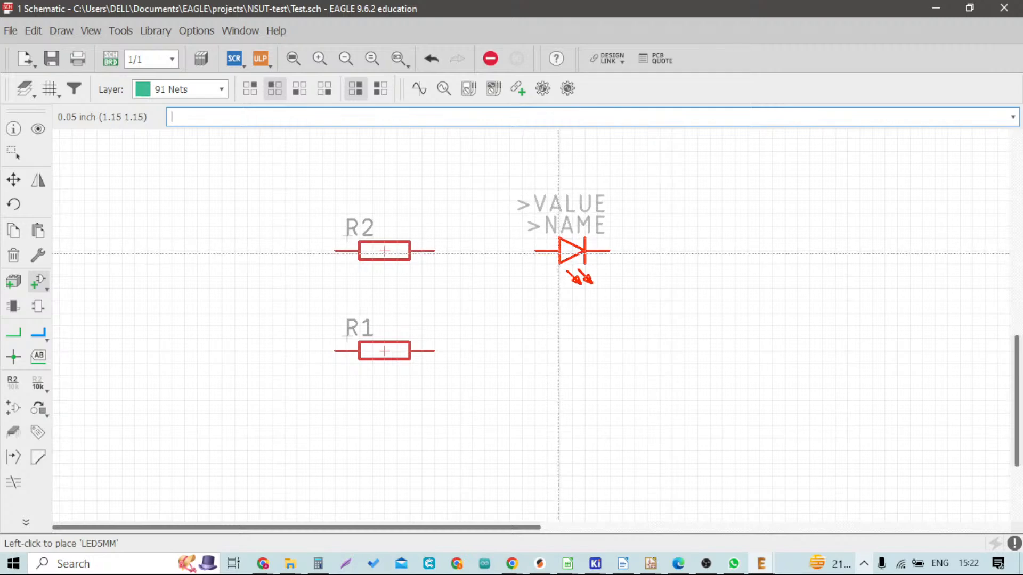
{"action": "right_click", "coordinate": [558, 249]}
{"action": "right_click", "coordinate": [559, 253]}
{"action": "right_click", "coordinate": [558, 254]}
{"action": "right_click", "coordinate": [558, 254]}
{"action": "left_click", "coordinate": [552, 254]}
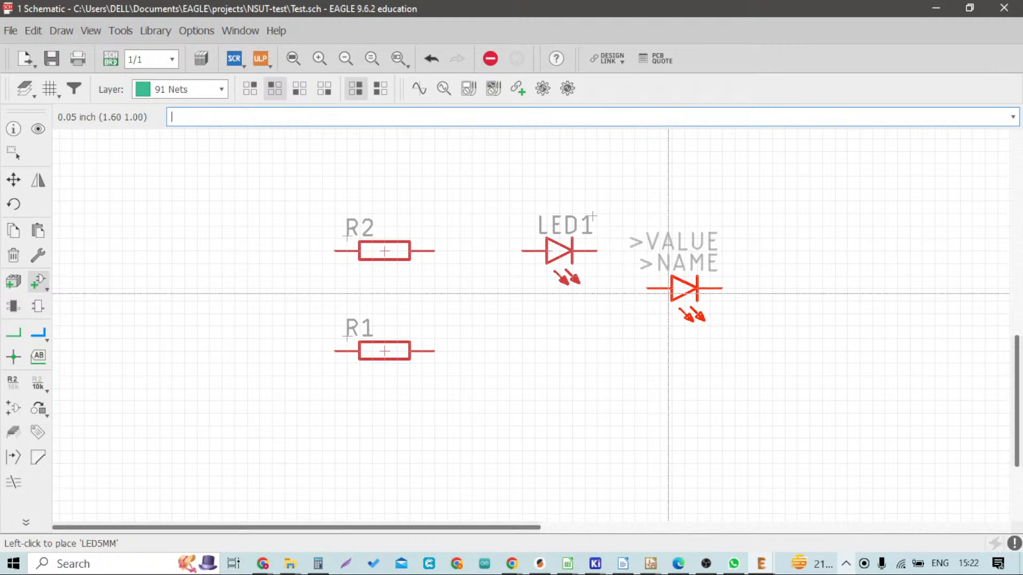
{"action": "key", "text": "Escape"}
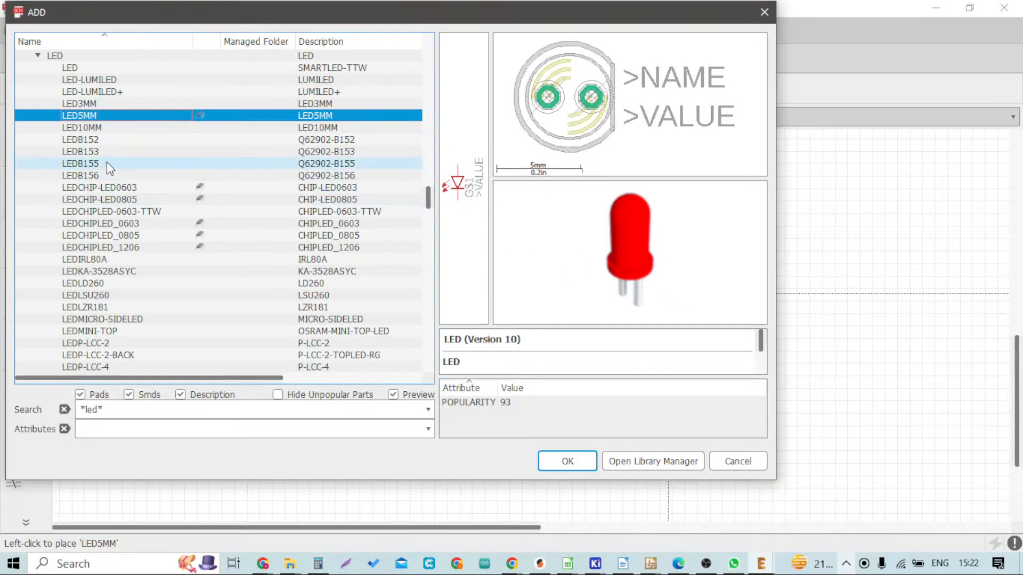
Place one LEDCHIP-LED0805 on the schematic directly below LED1, in line with R1
{"action": "left_click", "coordinate": [102, 200]}
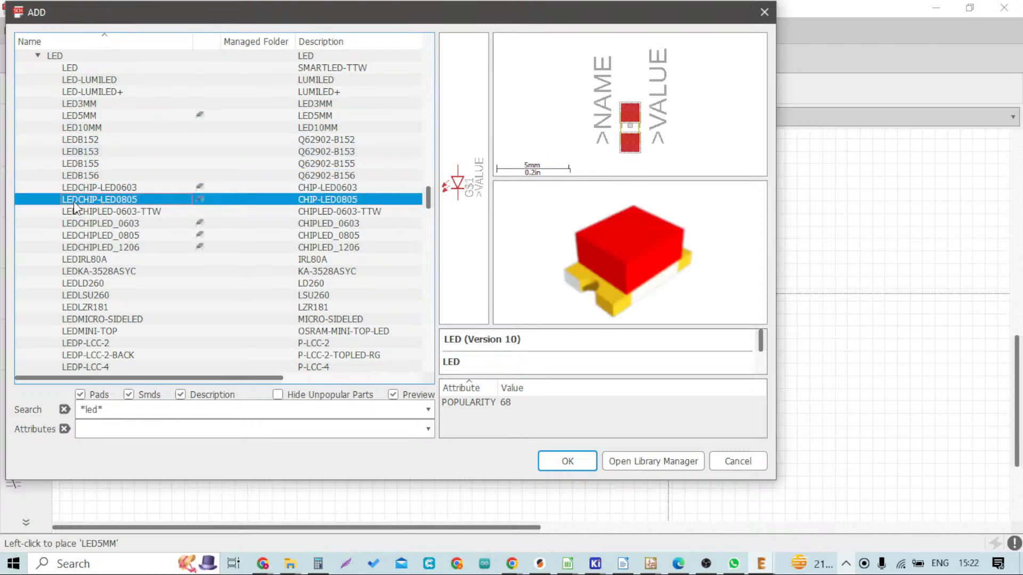
{"action": "double_click", "coordinate": [119, 199]}
{"action": "scroll", "coordinate": [292, 266], "scroll_direction": "down", "scroll_amount": 3}
{"action": "scroll", "coordinate": [404, 303], "scroll_direction": "up", "scroll_amount": 5}
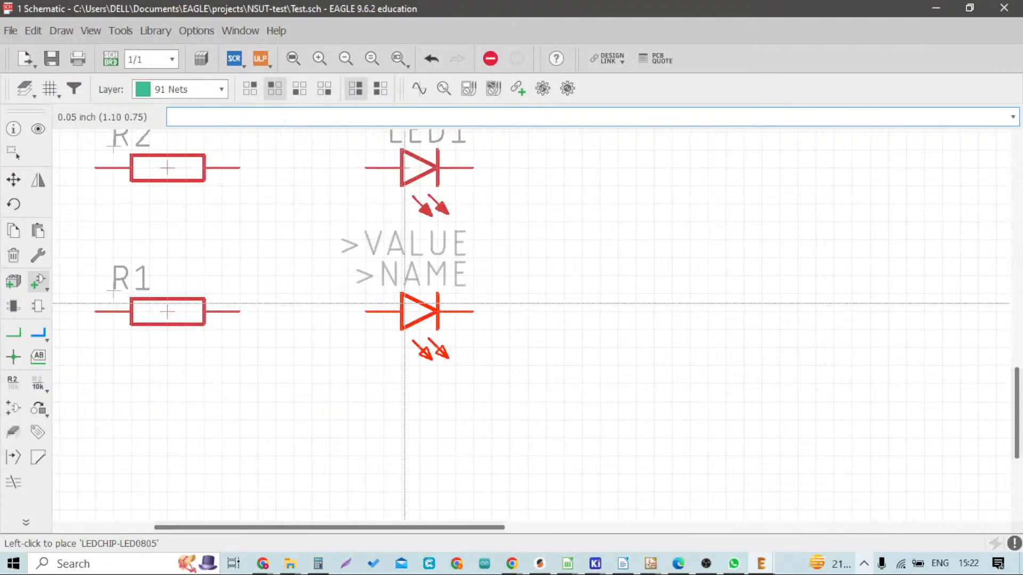
{"action": "left_click", "coordinate": [406, 311]}
Place two more LEDCHIP-LED0805 parts in a column below LED2 and stop placing copies
{"action": "scroll", "coordinate": [498, 295], "scroll_direction": "down", "scroll_amount": 4}
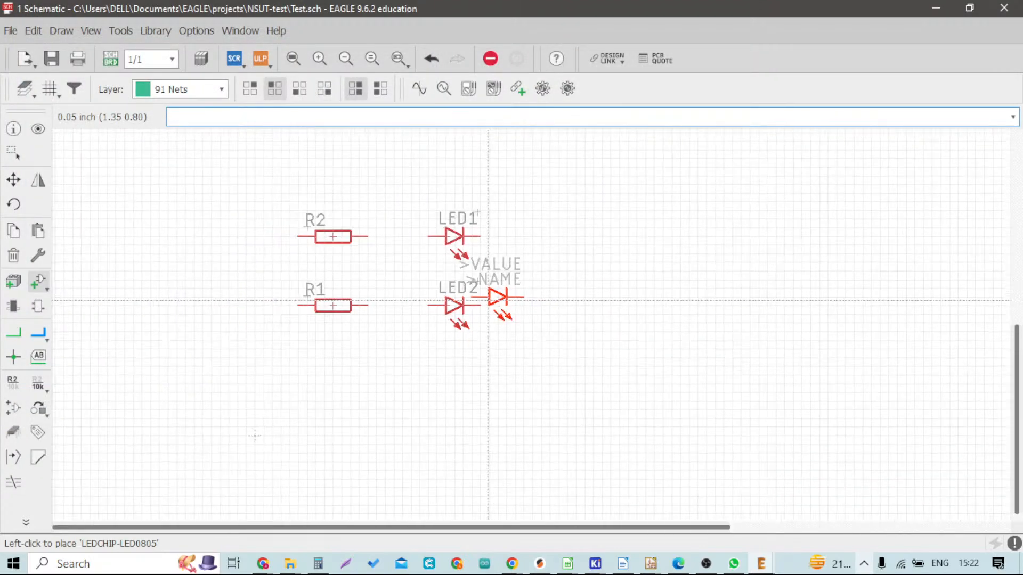
{"action": "scroll", "coordinate": [503, 269], "scroll_direction": "up", "scroll_amount": 2}
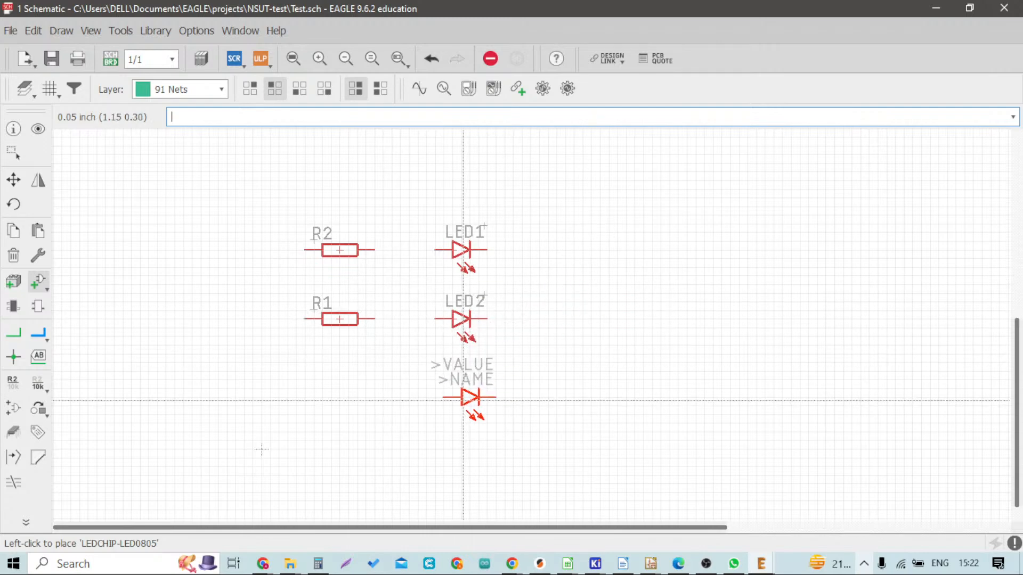
{"action": "left_click", "coordinate": [458, 411]}
{"action": "scroll", "coordinate": [457, 413], "scroll_direction": "down", "scroll_amount": 3}
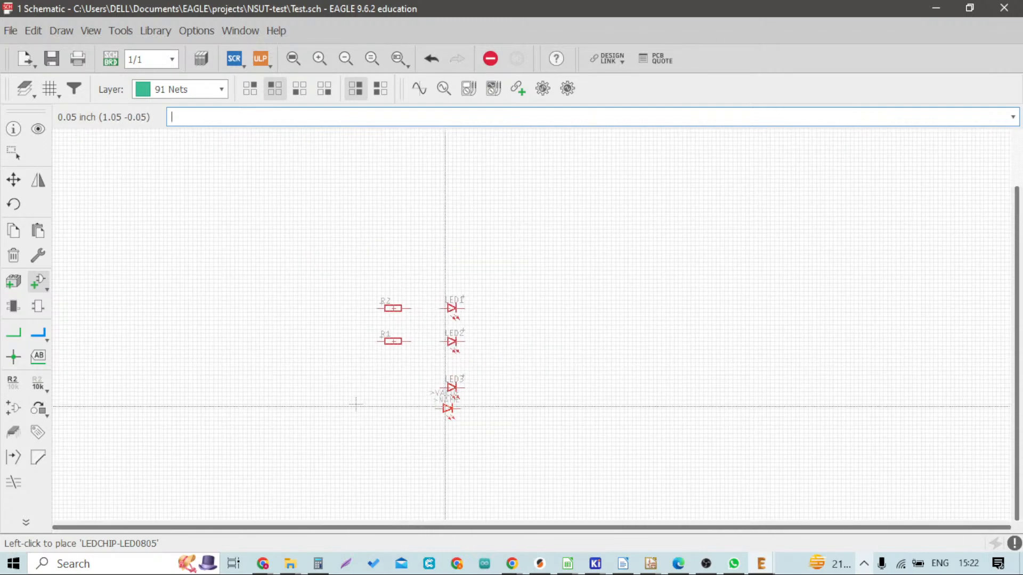
{"action": "scroll", "coordinate": [451, 430], "scroll_direction": "up", "scroll_amount": 3}
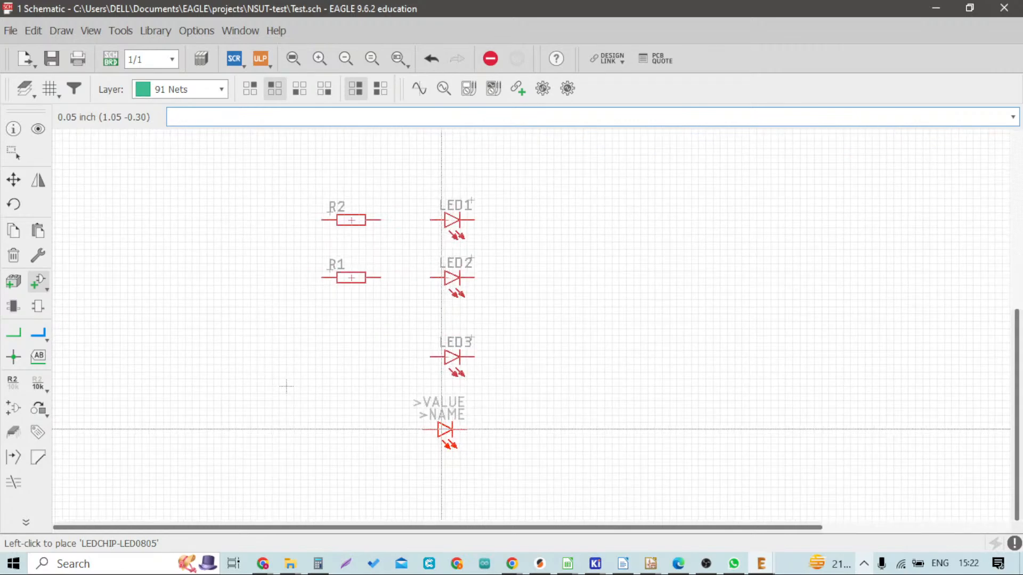
{"action": "left_click", "coordinate": [450, 430]}
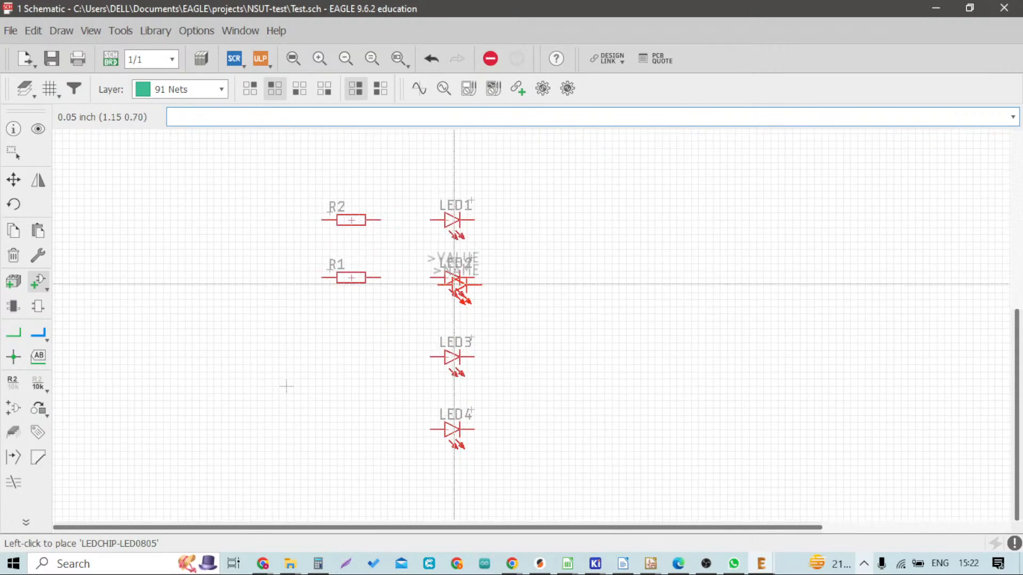
{"action": "scroll", "coordinate": [456, 284], "scroll_direction": "down", "scroll_amount": 3}
{"action": "scroll", "coordinate": [415, 280], "scroll_direction": "up", "scroll_amount": 3}
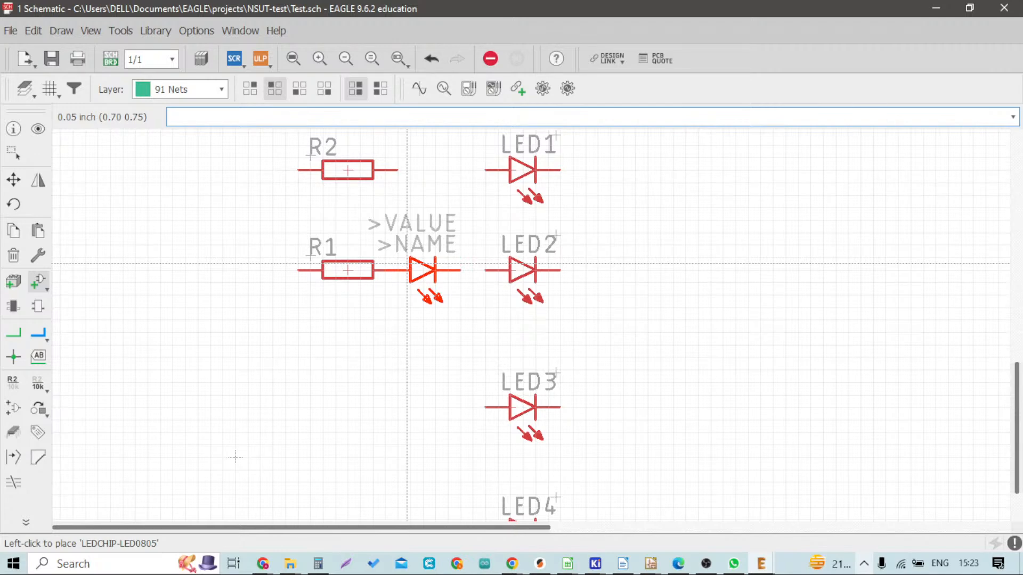
{"action": "key", "text": "Escape"}
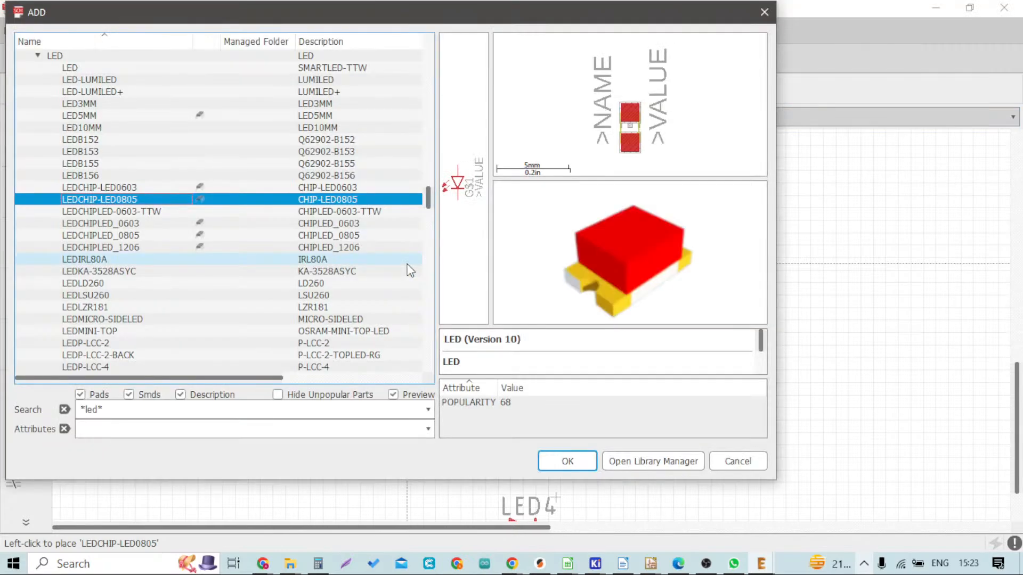
Search the component library for bc547 in place of led, and leave the library without adding a part
{"action": "scroll", "coordinate": [341, 269], "scroll_direction": "down", "scroll_amount": 3}
{"action": "scroll", "coordinate": [278, 266], "scroll_direction": "up", "scroll_amount": 9}
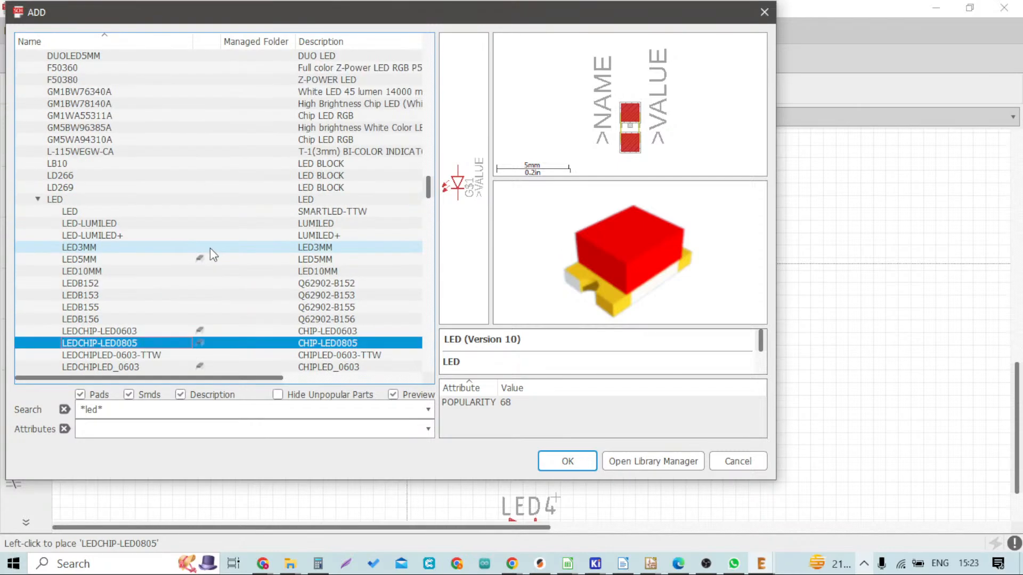
{"action": "scroll", "coordinate": [210, 248], "scroll_direction": "up", "scroll_amount": 6}
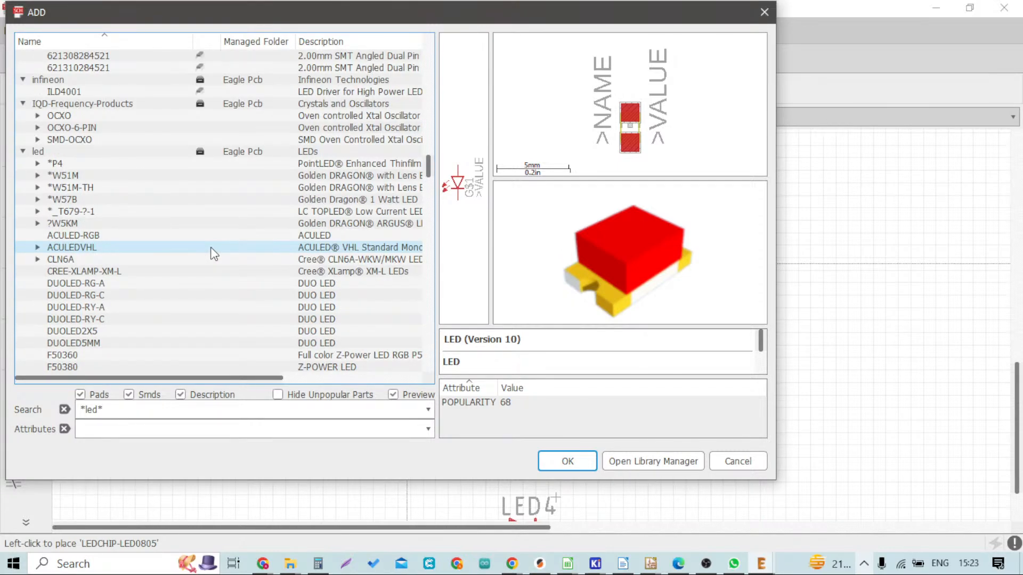
{"action": "left_click", "coordinate": [98, 409]}
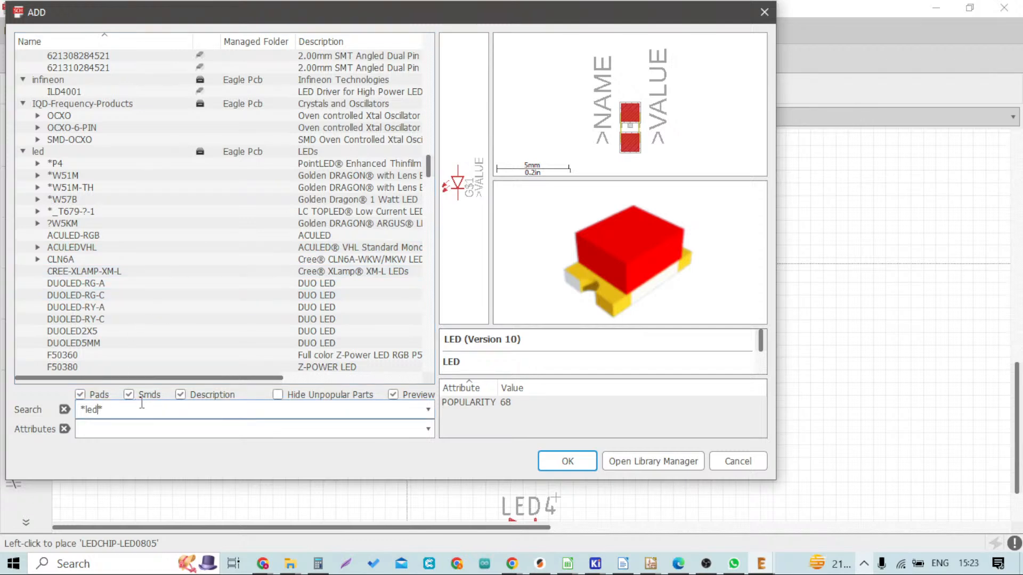
{"action": "key", "text": "BackSpace"}
{"action": "key", "text": "BackSpace"}
{"action": "key", "text": "BackSpace"}
{"action": "type", "text": "bc547"}
{"action": "key", "text": "Return"}
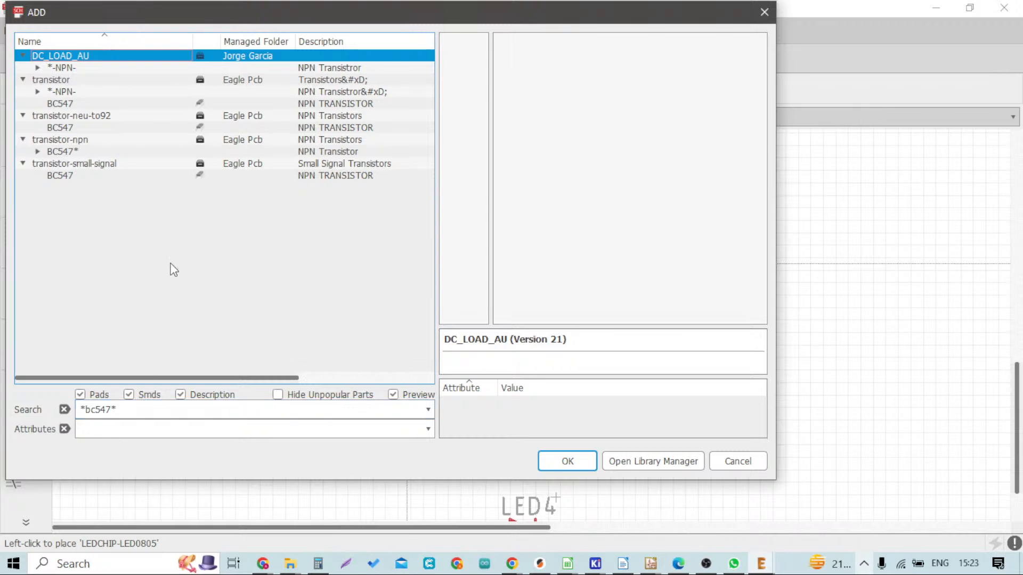
{"action": "key", "text": "Escape"}
Activate the Delete tool and examine the origin cross of LED3 up close
{"action": "scroll", "coordinate": [261, 363], "scroll_direction": "down", "scroll_amount": 2}
{"action": "scroll", "coordinate": [272, 347], "scroll_direction": "up", "scroll_amount": 6}
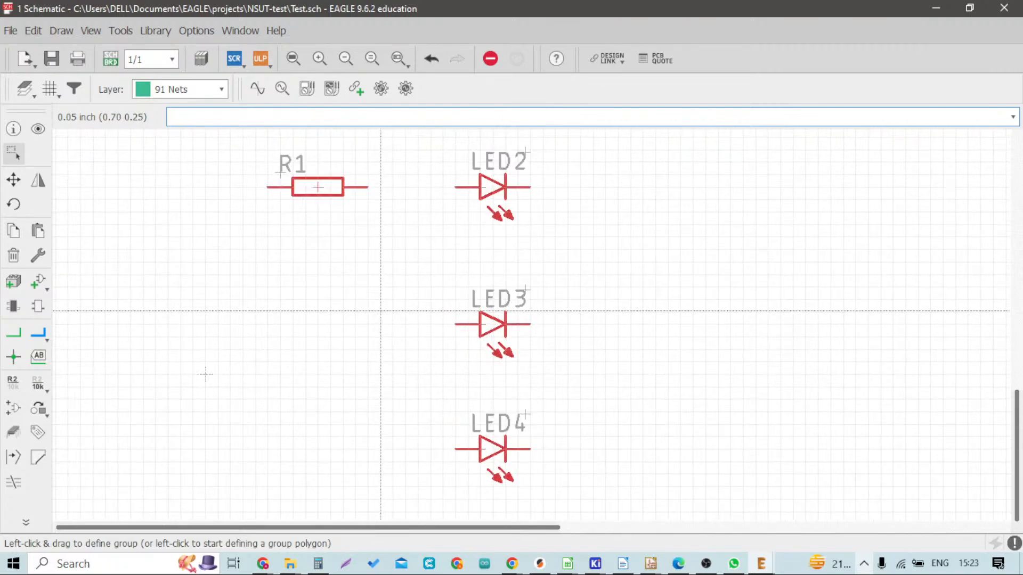
{"action": "scroll", "coordinate": [213, 370], "scroll_direction": "down", "scroll_amount": 1}
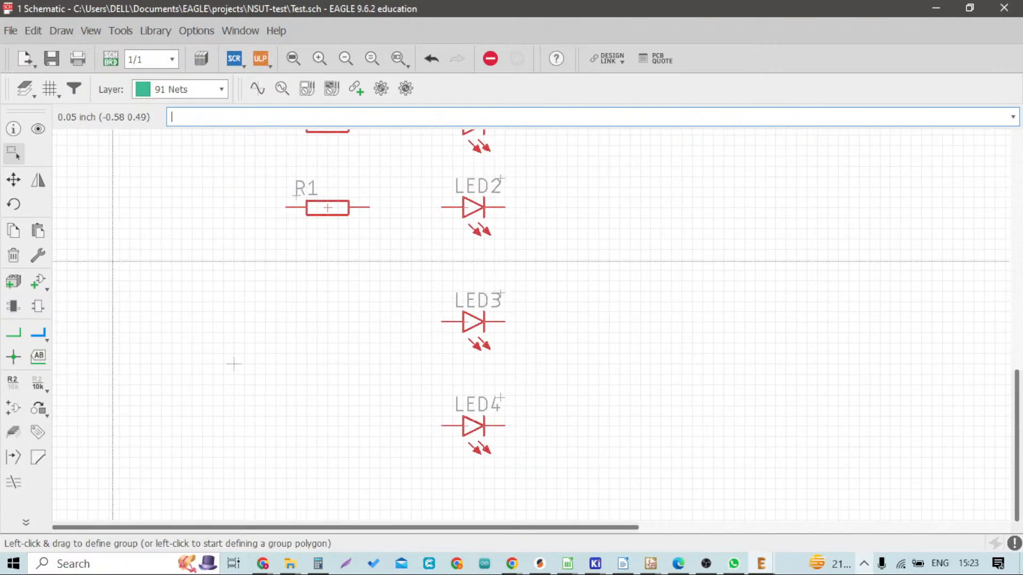
{"action": "left_click", "coordinate": [13, 257]}
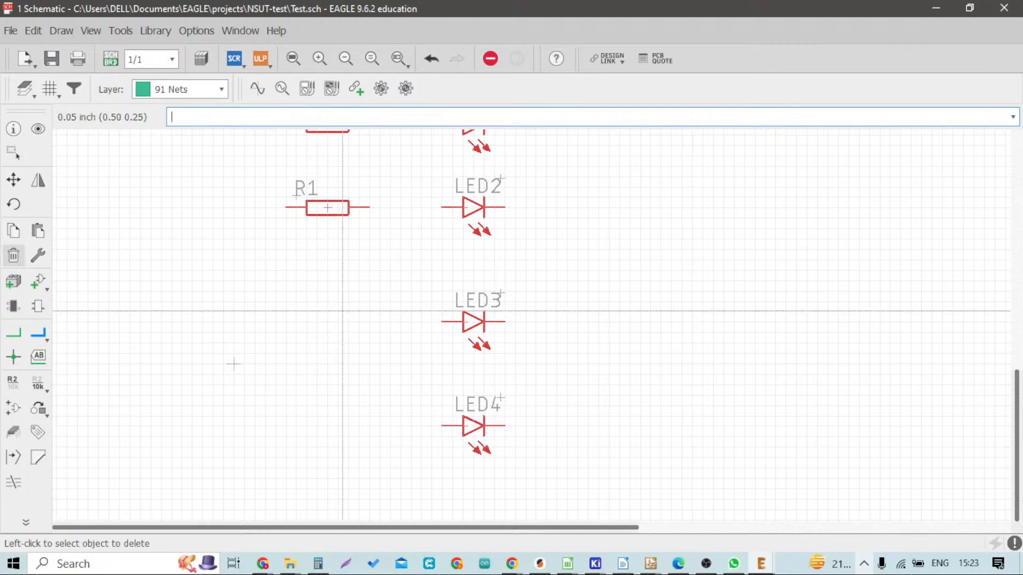
{"action": "scroll", "coordinate": [420, 312], "scroll_direction": "up", "scroll_amount": 10}
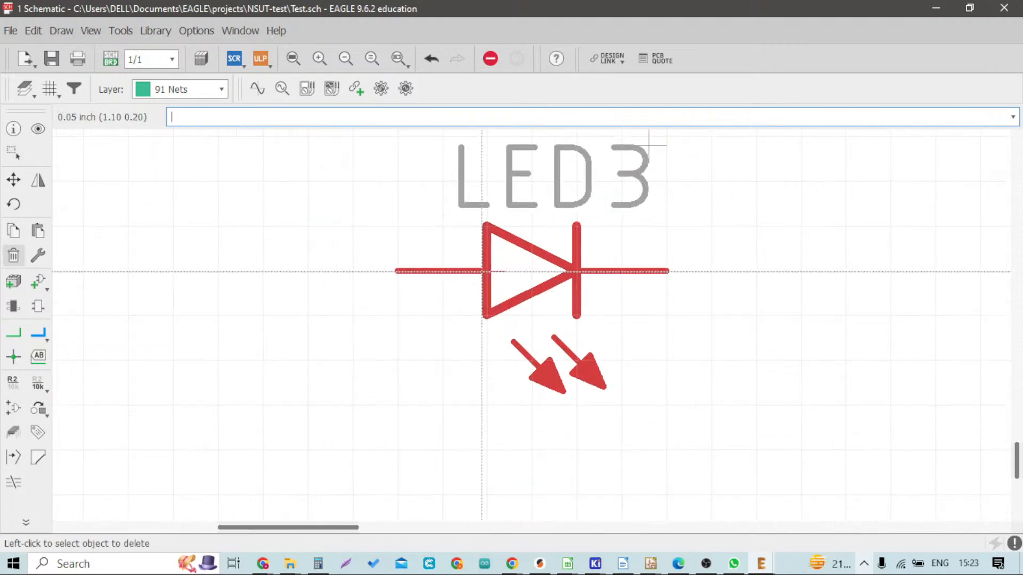
{"action": "scroll", "coordinate": [515, 238], "scroll_direction": "up", "scroll_amount": 3}
{"action": "scroll", "coordinate": [478, 274], "scroll_direction": "down", "scroll_amount": 5}
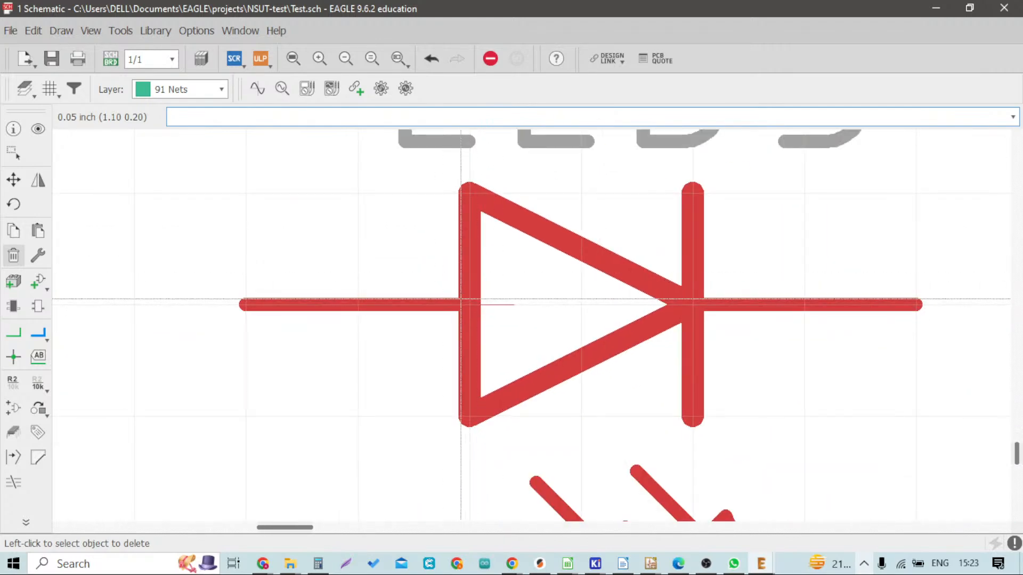
{"action": "scroll", "coordinate": [475, 304], "scroll_direction": "up", "scroll_amount": 2}
{"action": "scroll", "coordinate": [475, 304], "scroll_direction": "up", "scroll_amount": 1}
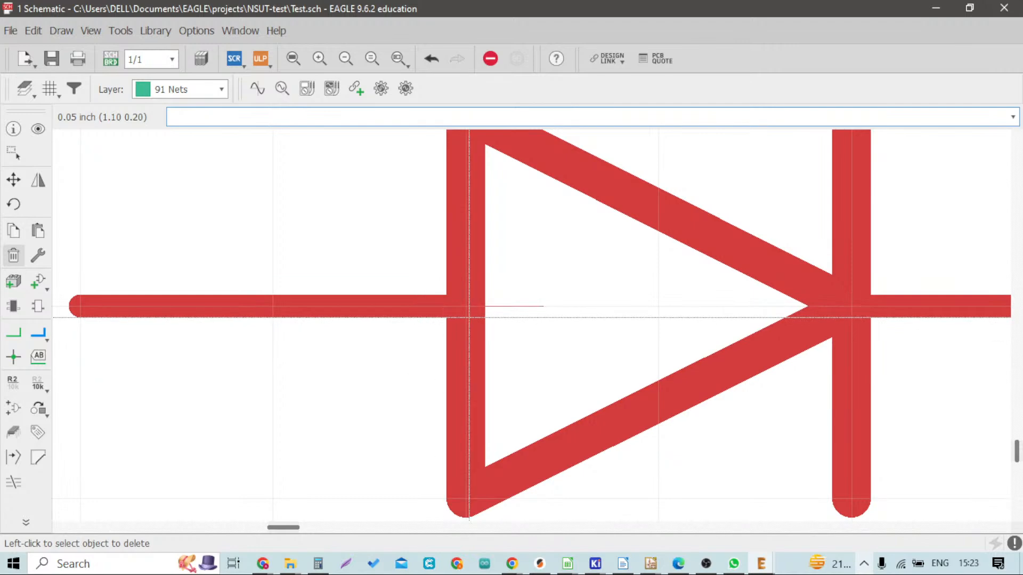
{"action": "scroll", "coordinate": [511, 309], "scroll_direction": "down", "scroll_amount": 2}
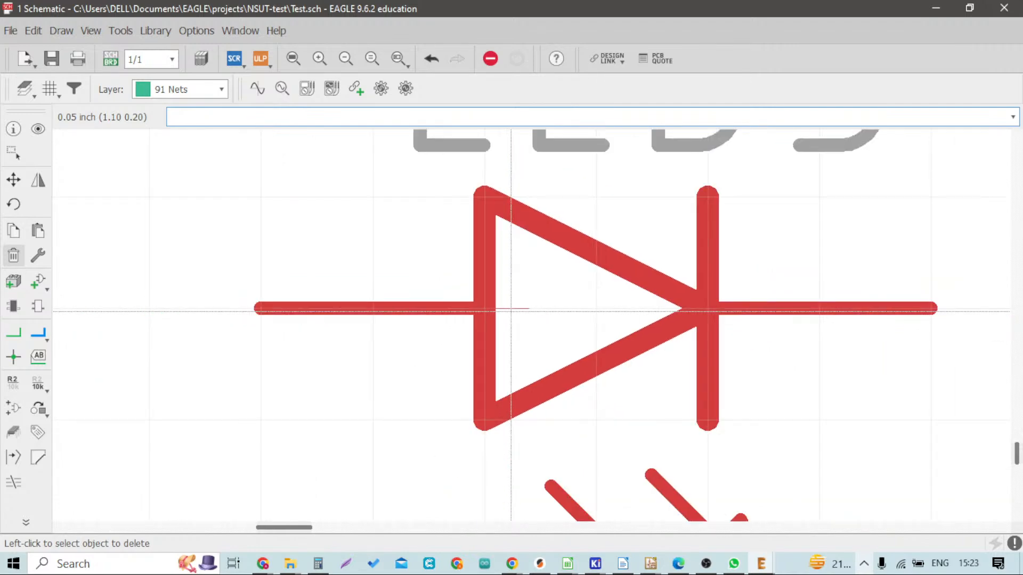
{"action": "scroll", "coordinate": [511, 309], "scroll_direction": "down", "scroll_amount": 5}
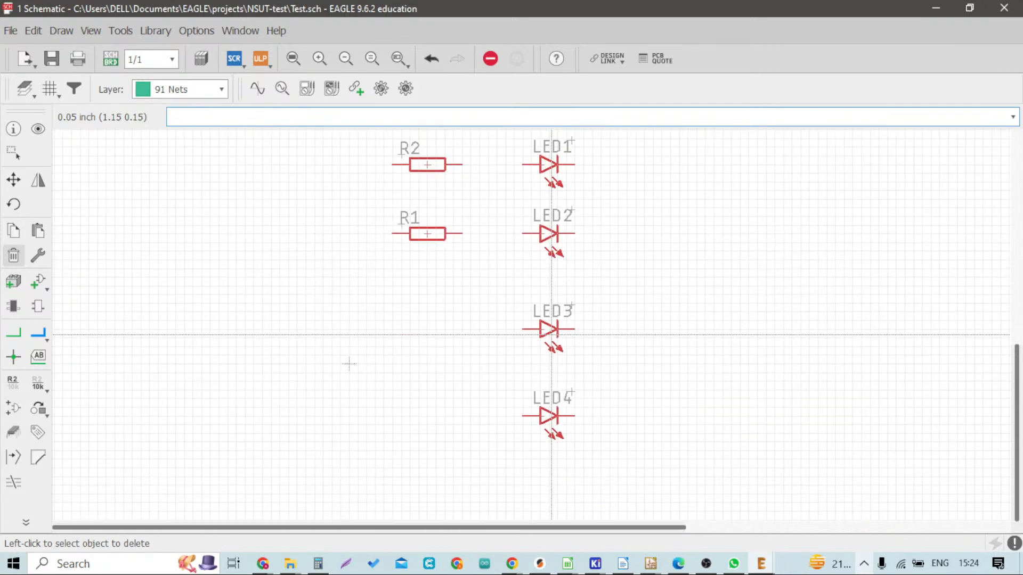
Delete resistor R2 by its origin cross and undo that deletion
{"action": "scroll", "coordinate": [479, 231], "scroll_direction": "up", "scroll_amount": 10}
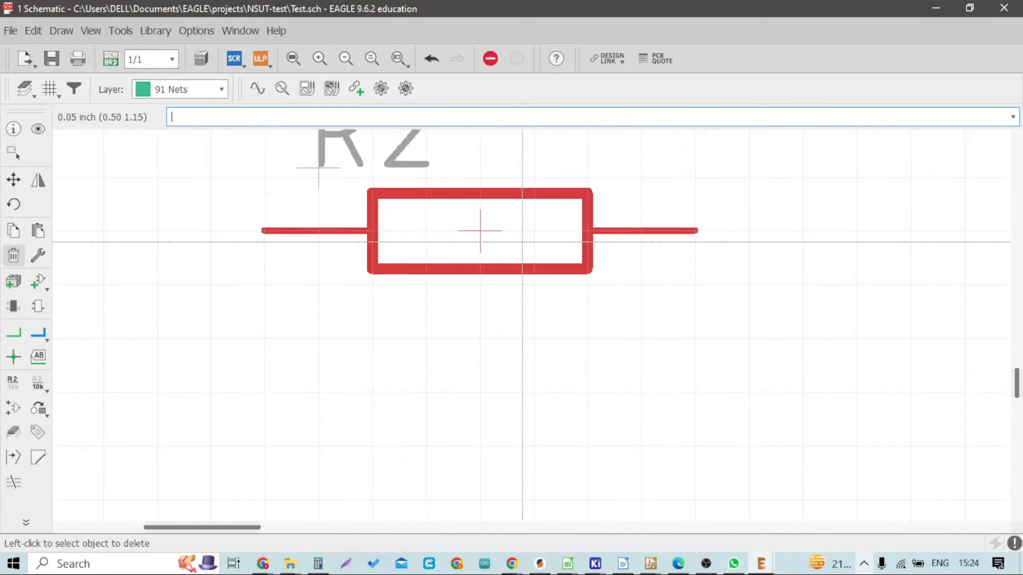
{"action": "scroll", "coordinate": [485, 240], "scroll_direction": "up", "scroll_amount": 3}
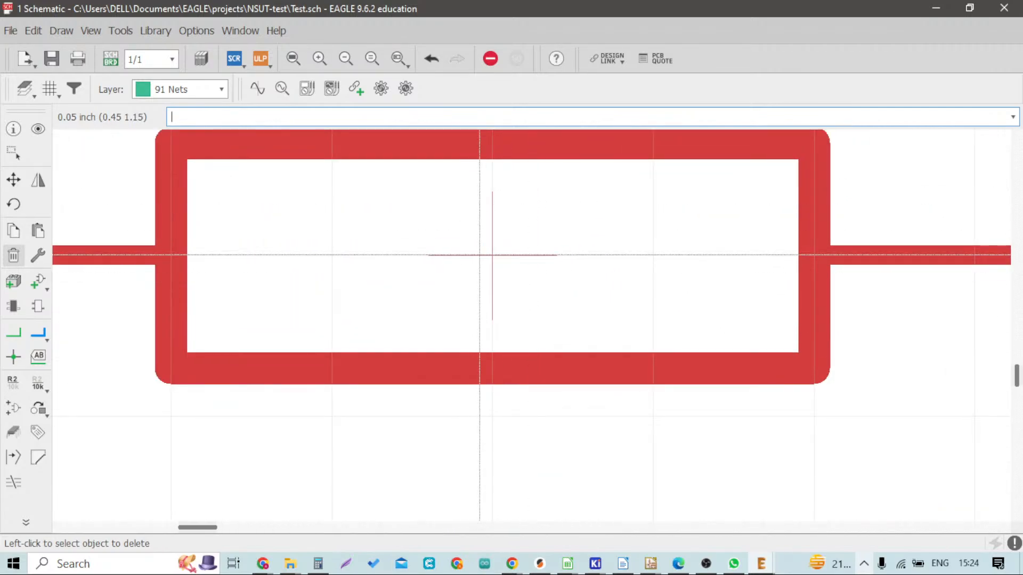
{"action": "scroll", "coordinate": [505, 236], "scroll_direction": "up", "scroll_amount": 3}
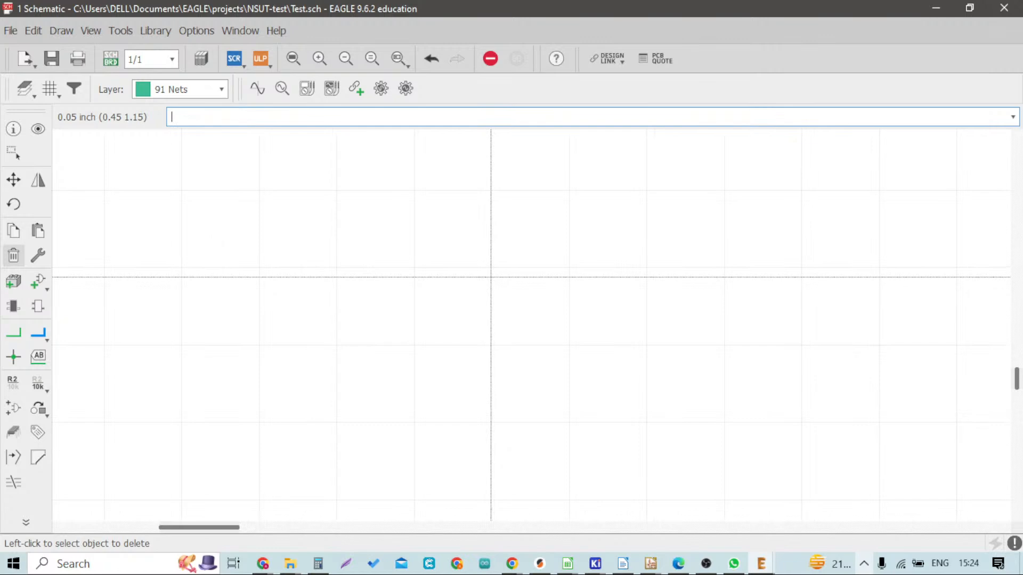
{"action": "key", "text": "ctrl+z"}
{"action": "scroll", "coordinate": [495, 267], "scroll_direction": "down", "scroll_amount": 2}
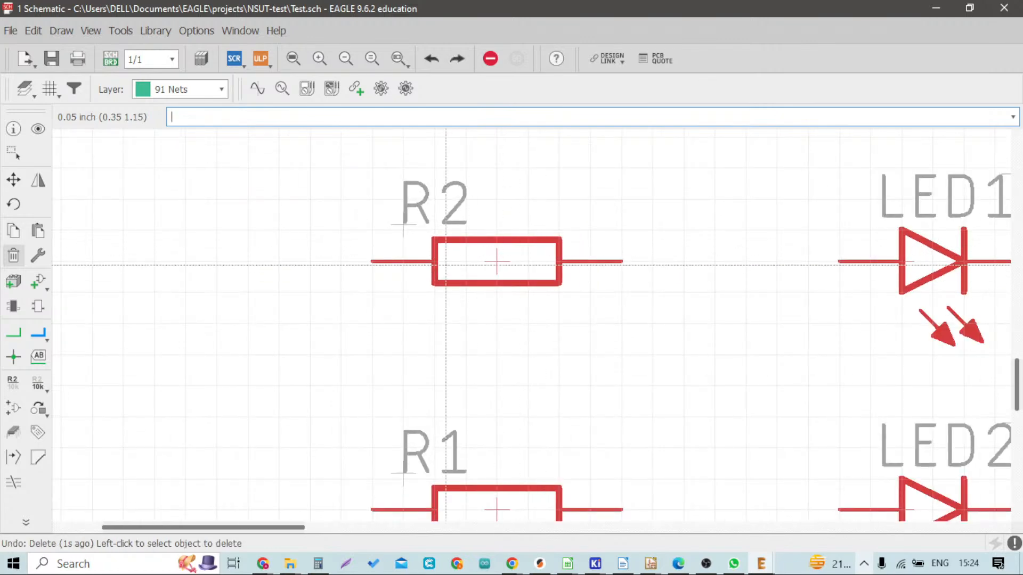
Delete LED4, the lowest LED in the column, by its origin cross
{"action": "scroll", "coordinate": [494, 264], "scroll_direction": "down", "scroll_amount": 5}
{"action": "scroll", "coordinate": [535, 404], "scroll_direction": "up", "scroll_amount": 6}
{"action": "scroll", "coordinate": [527, 373], "scroll_direction": "down", "scroll_amount": 2}
{"action": "scroll", "coordinate": [531, 370], "scroll_direction": "up", "scroll_amount": 4}
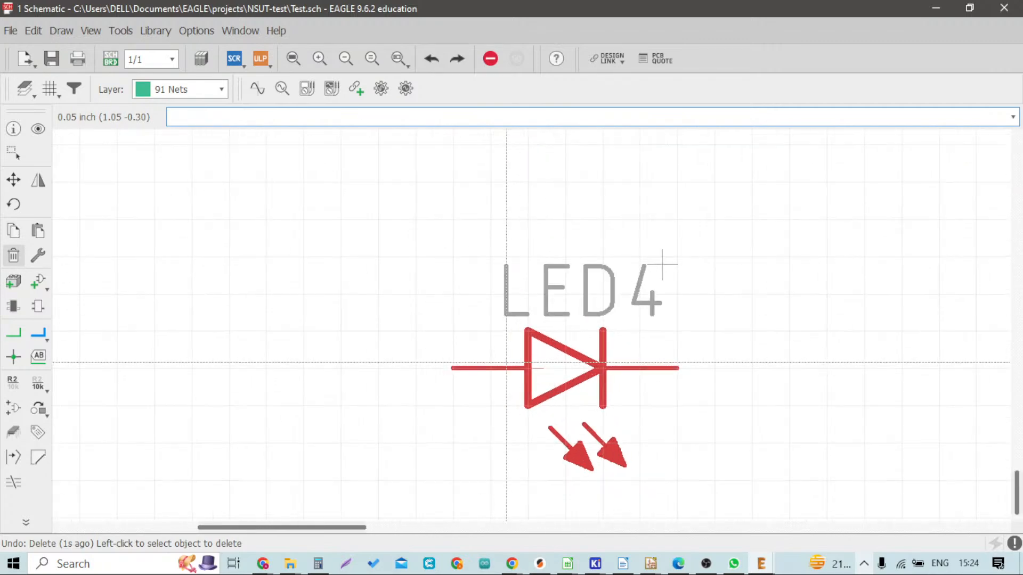
{"action": "left_click", "coordinate": [534, 373]}
Examine the origin crosses of LED3 and R2 up close as the points for selecting a part
{"action": "scroll", "coordinate": [533, 373], "scroll_direction": "down", "scroll_amount": 3}
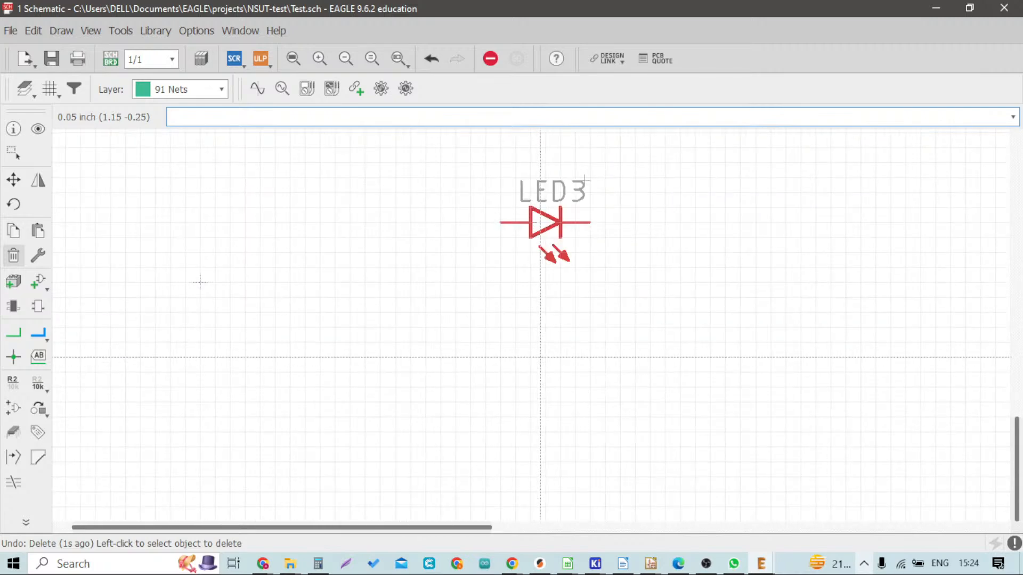
{"action": "scroll", "coordinate": [537, 182], "scroll_direction": "up", "scroll_amount": 1}
{"action": "scroll", "coordinate": [537, 183], "scroll_direction": "up", "scroll_amount": 5}
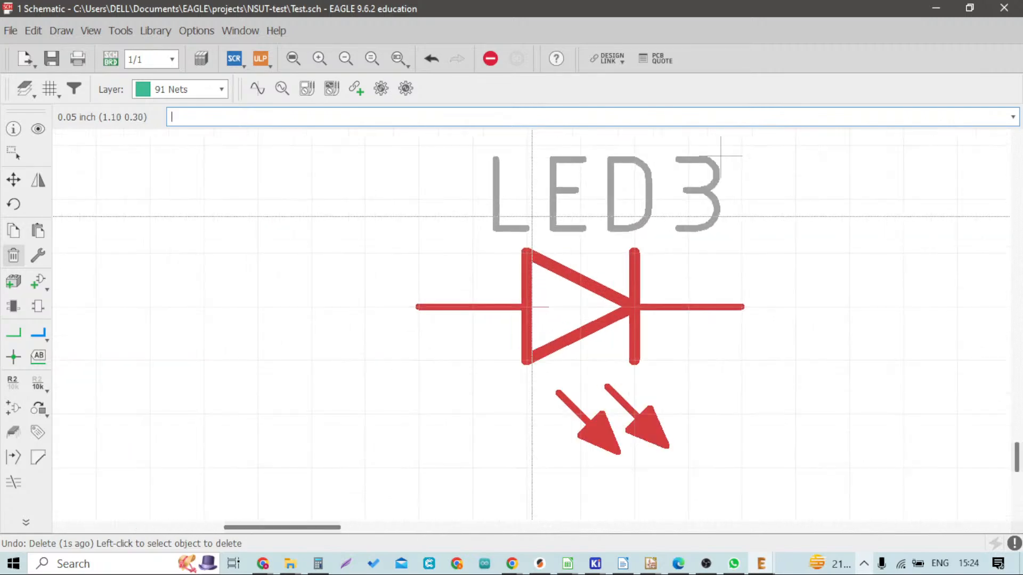
{"action": "scroll", "coordinate": [534, 327], "scroll_direction": "down", "scroll_amount": 7}
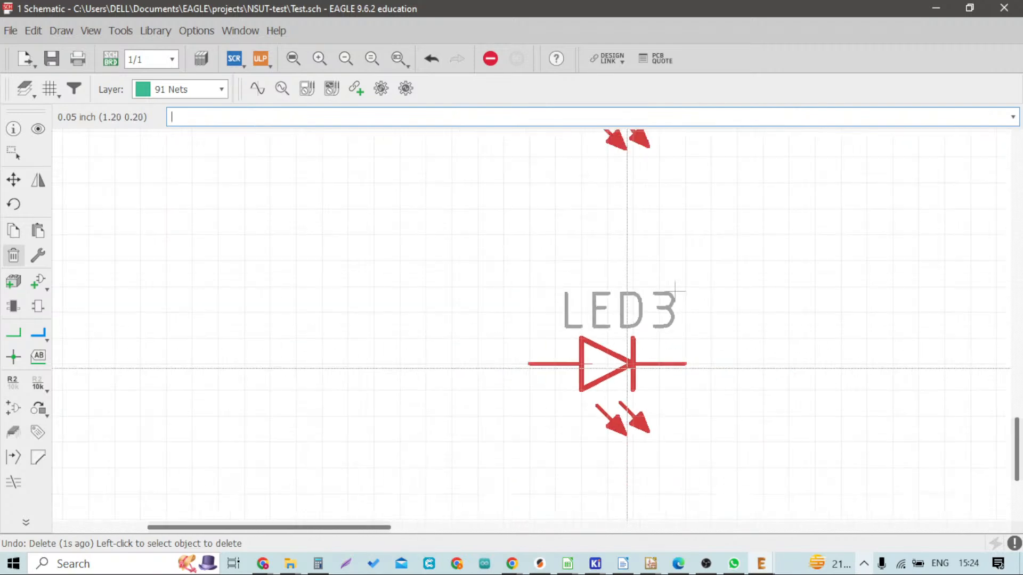
{"action": "scroll", "coordinate": [491, 154], "scroll_direction": "up", "scroll_amount": 5}
{"action": "scroll", "coordinate": [491, 154], "scroll_direction": "up", "scroll_amount": 4}
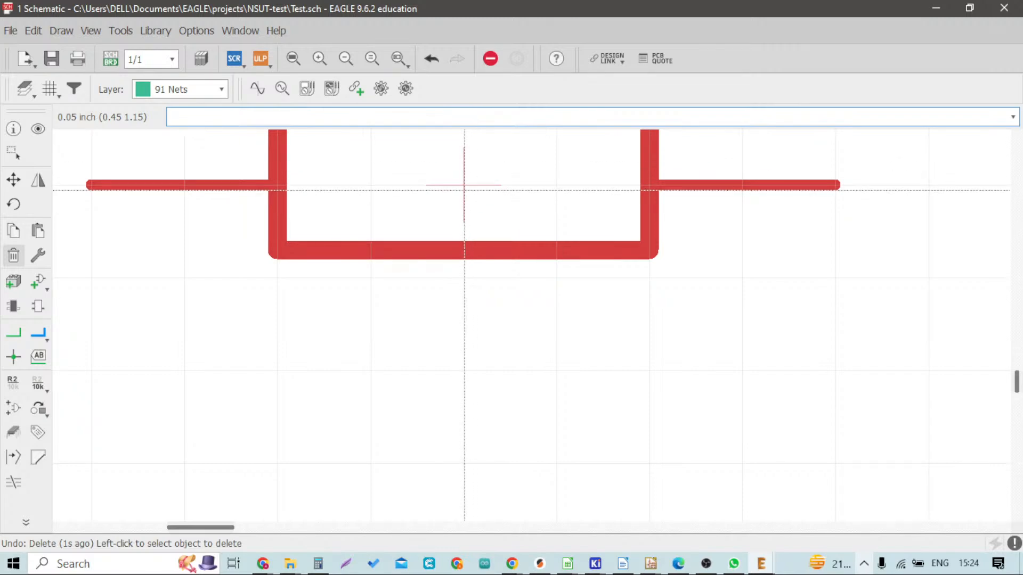
{"action": "scroll", "coordinate": [464, 190], "scroll_direction": "down", "scroll_amount": 3}
{"action": "scroll", "coordinate": [476, 191], "scroll_direction": "up", "scroll_amount": 4}
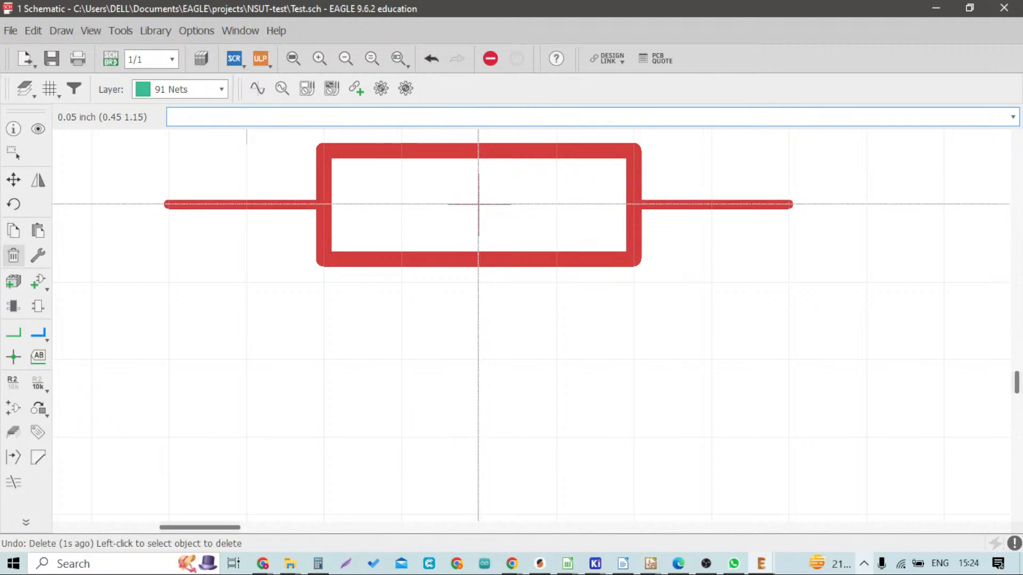
{"action": "scroll", "coordinate": [479, 204], "scroll_direction": "down", "scroll_amount": 1}
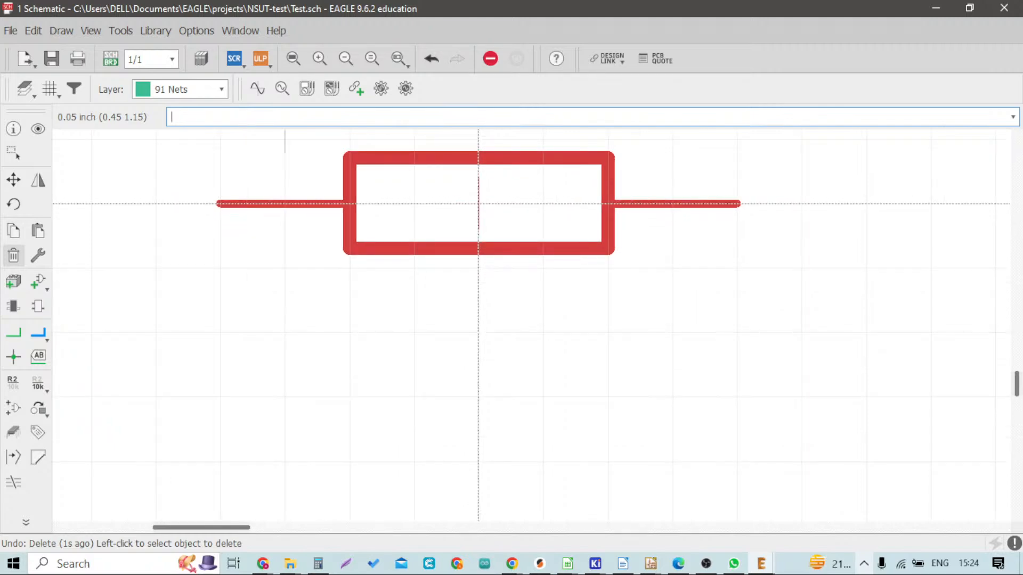
{"action": "scroll", "coordinate": [478, 203], "scroll_direction": "down", "scroll_amount": 4}
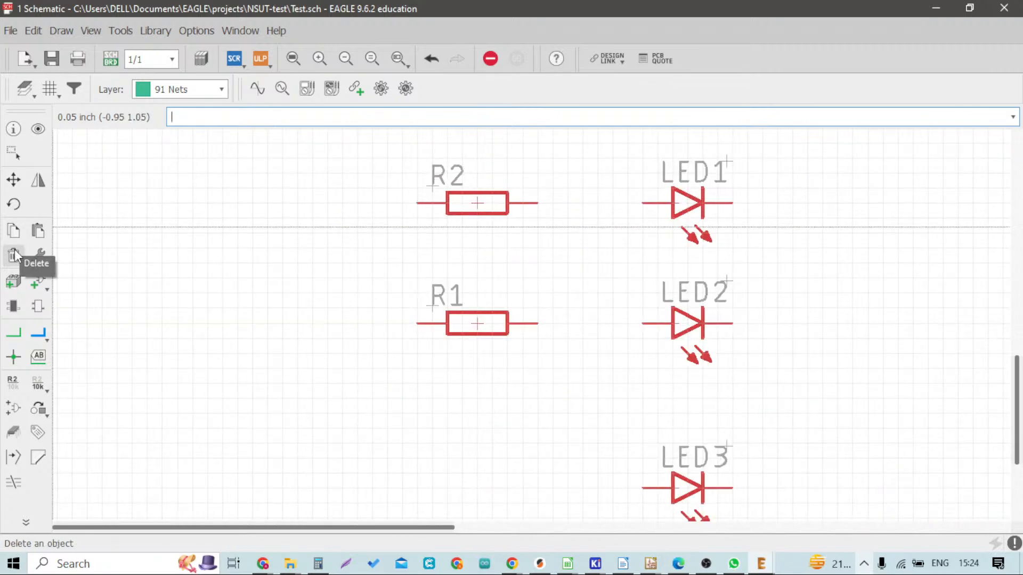
Delete LED3 below LED2 in the schematic
{"action": "scroll", "coordinate": [501, 415], "scroll_direction": "down", "scroll_amount": 1}
{"action": "scroll", "coordinate": [571, 414], "scroll_direction": "up", "scroll_amount": 4}
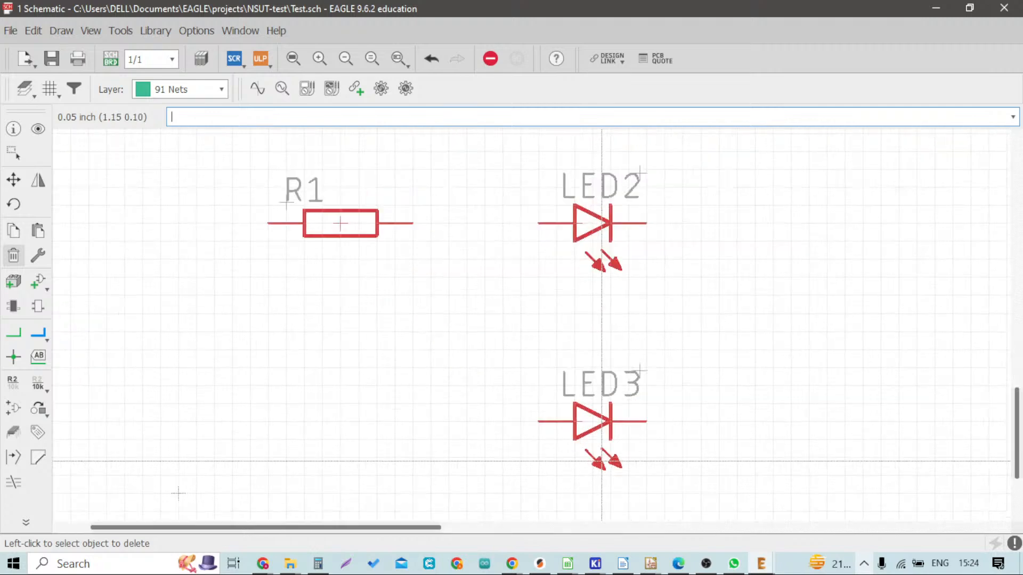
{"action": "scroll", "coordinate": [570, 413], "scroll_direction": "down", "scroll_amount": 2}
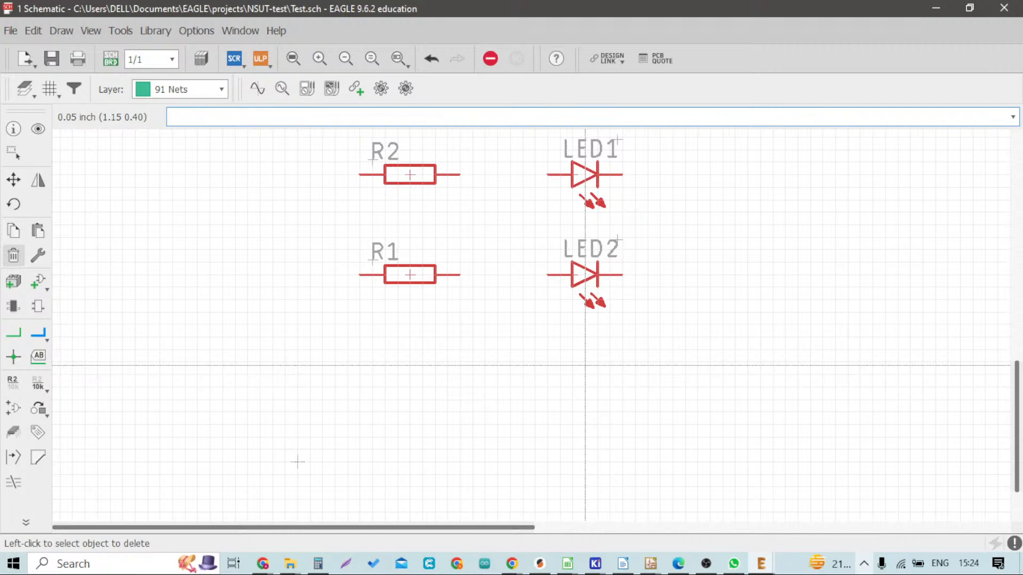
{"action": "scroll", "coordinate": [472, 341], "scroll_direction": "down", "scroll_amount": 1}
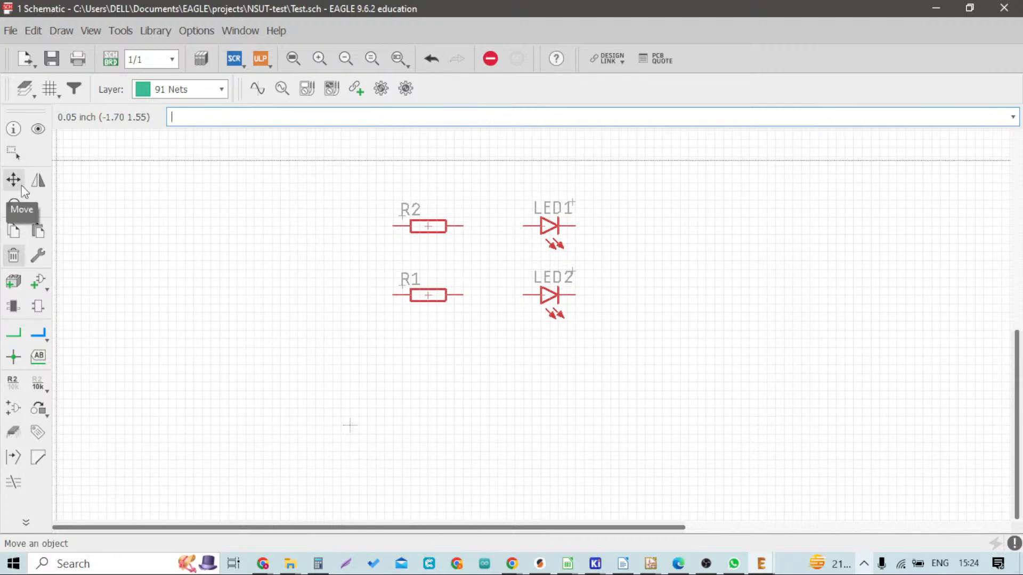
Open the properties of resistor R2 with the Info tool
{"action": "left_click", "coordinate": [15, 130]}
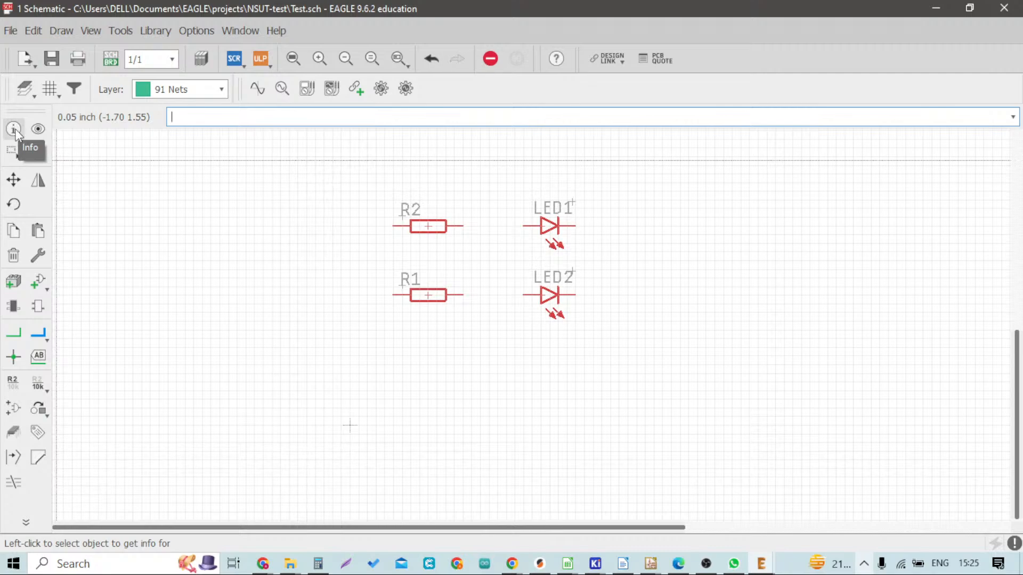
{"action": "scroll", "coordinate": [434, 216], "scroll_direction": "up", "scroll_amount": 2}
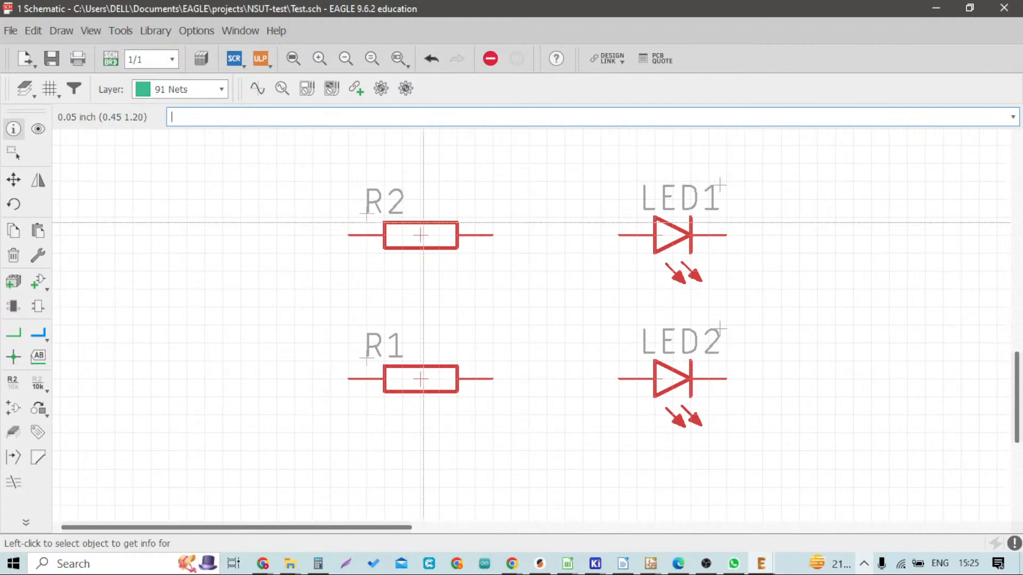
{"action": "scroll", "coordinate": [419, 236], "scroll_direction": "up", "scroll_amount": 3}
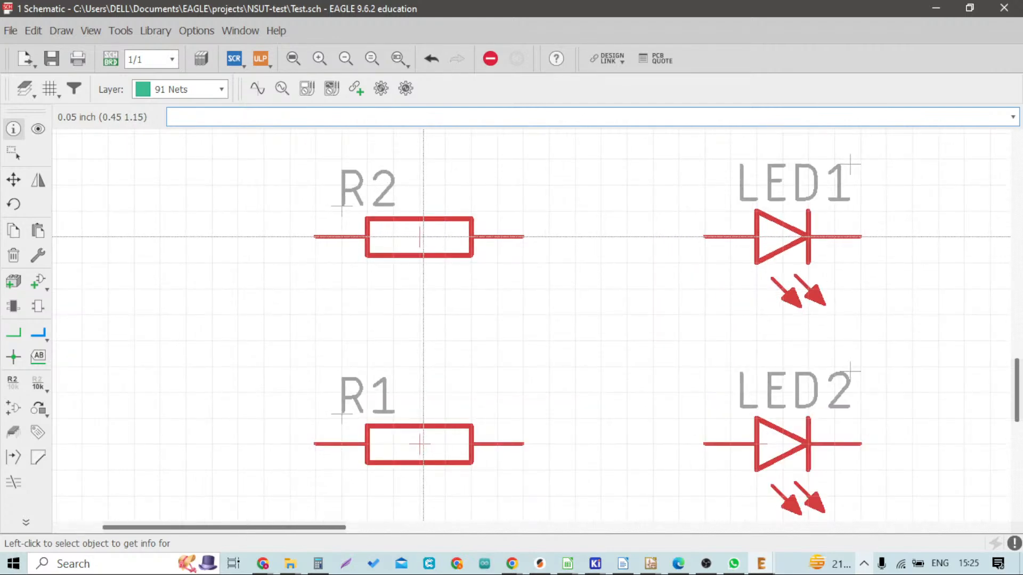
{"action": "scroll", "coordinate": [418, 236], "scroll_direction": "up", "scroll_amount": 1}
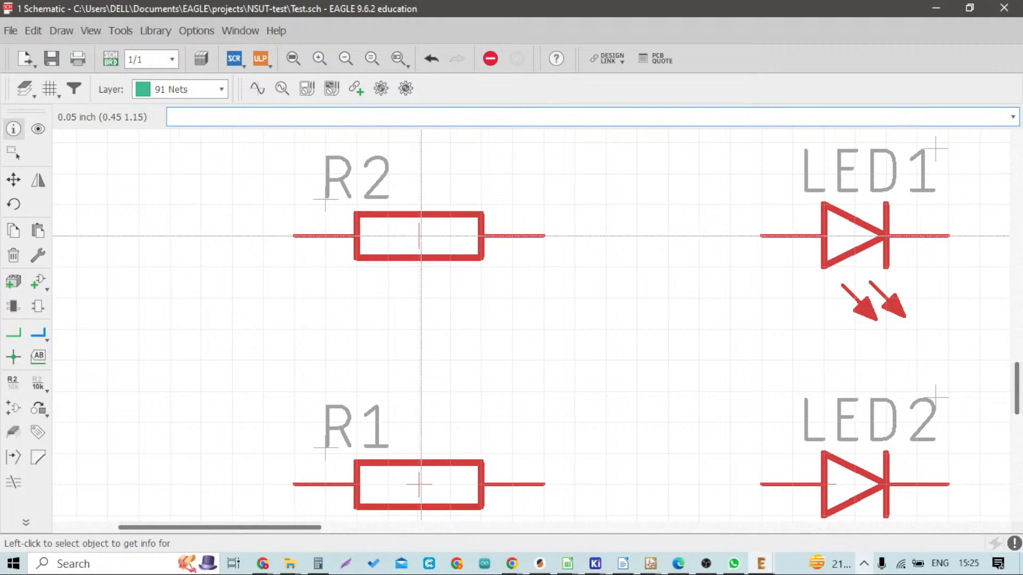
{"action": "left_click", "coordinate": [419, 236]}
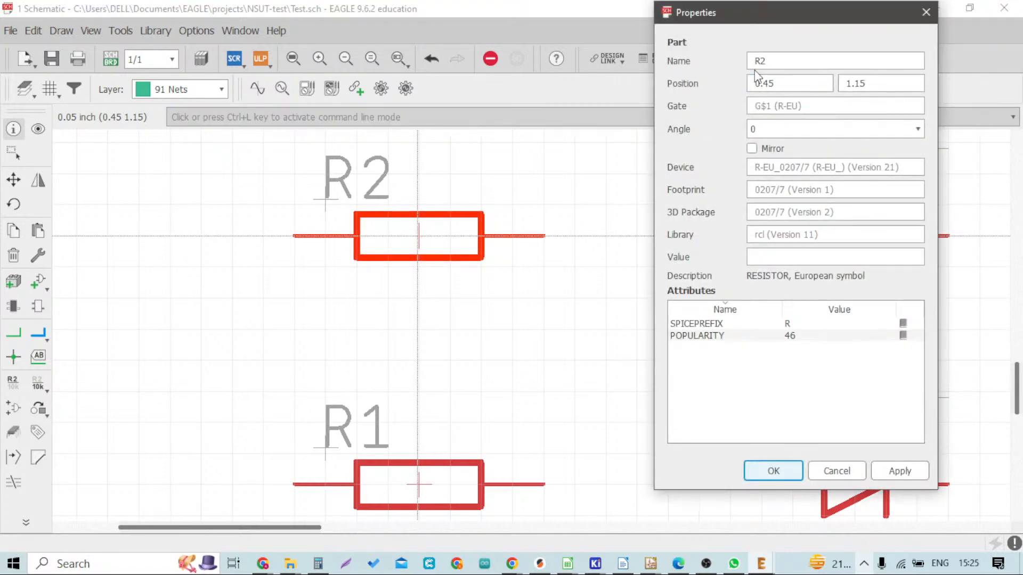
Review the name and position fields in R2's properties, apply them as they are and close the properties
{"action": "left_click", "coordinate": [888, 85]}
{"action": "left_click", "coordinate": [770, 63]}
{"action": "left_click", "coordinate": [778, 81]}
{"action": "left_click", "coordinate": [775, 59]}
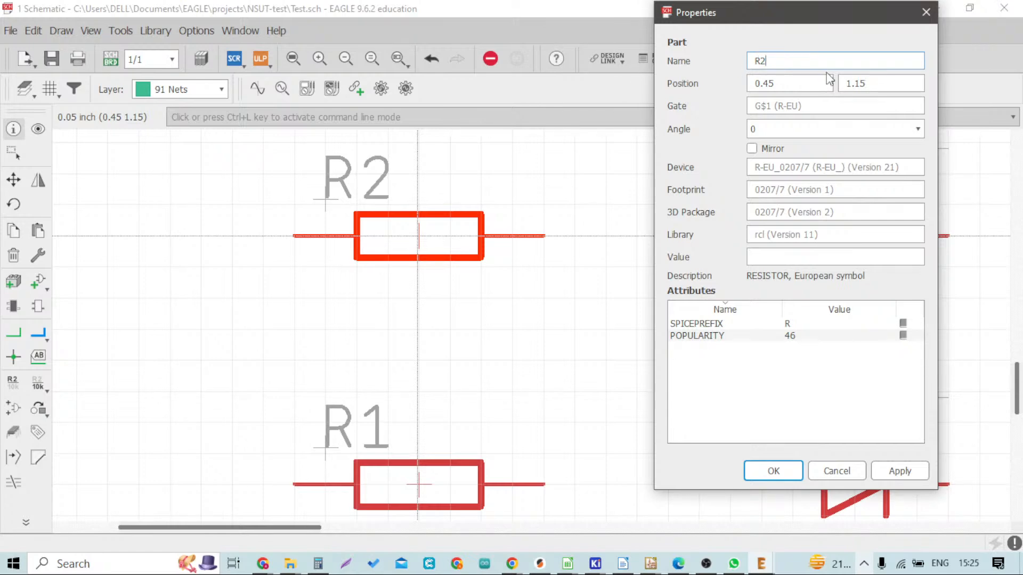
{"action": "left_click", "coordinate": [890, 474]}
{"action": "left_click", "coordinate": [773, 471]}
{"action": "scroll", "coordinate": [698, 338], "scroll_direction": "down", "scroll_amount": 5}
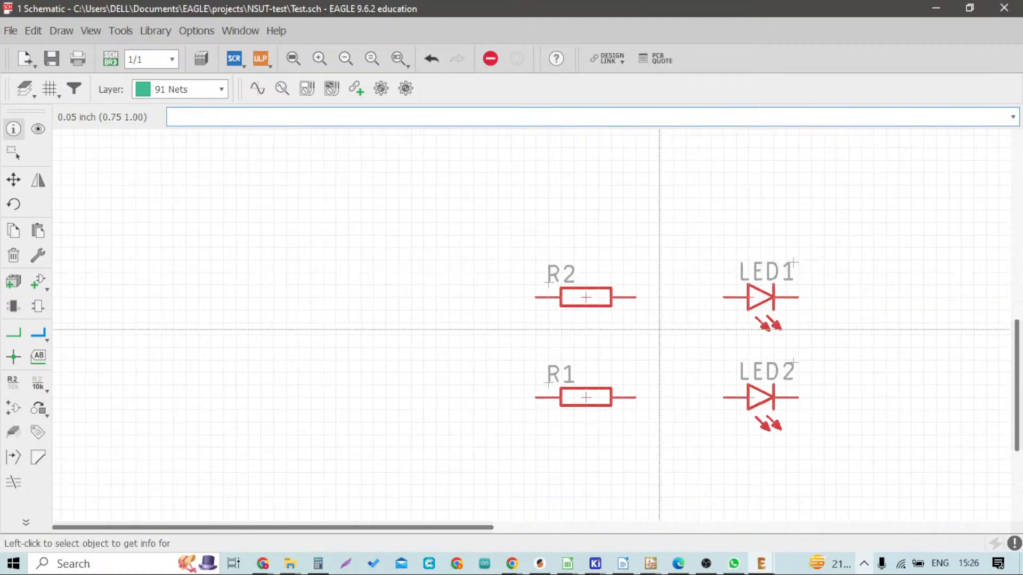
{"action": "scroll", "coordinate": [573, 305], "scroll_direction": "up", "scroll_amount": 1}
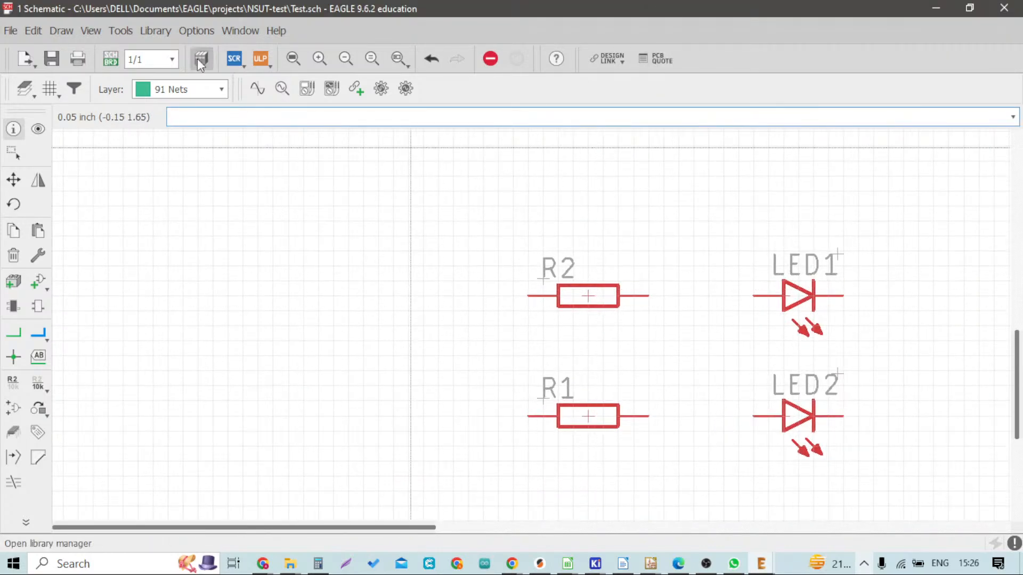
Highlight resistor R2 and LED1 in the schematic with the Show tool to identify the parts
{"action": "left_click", "coordinate": [39, 129]}
{"action": "scroll", "coordinate": [566, 297], "scroll_direction": "up", "scroll_amount": 4}
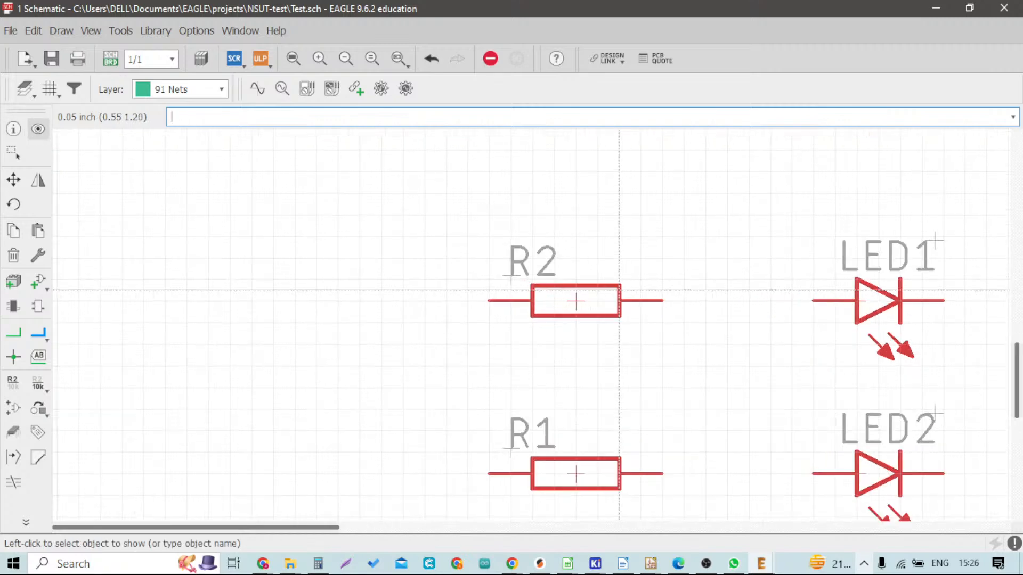
{"action": "left_click", "coordinate": [569, 303]}
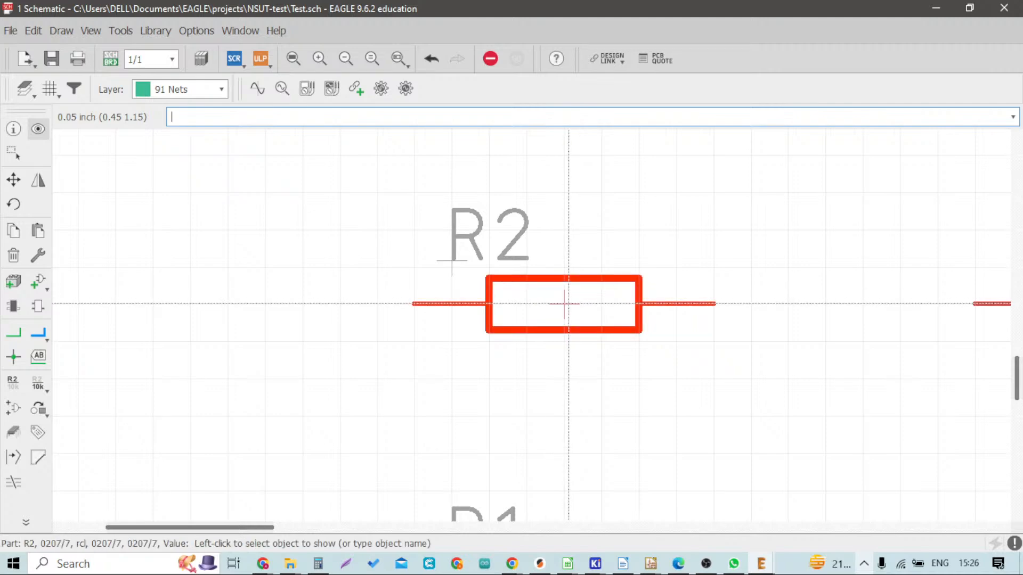
{"action": "scroll", "coordinate": [566, 303], "scroll_direction": "down", "scroll_amount": 4}
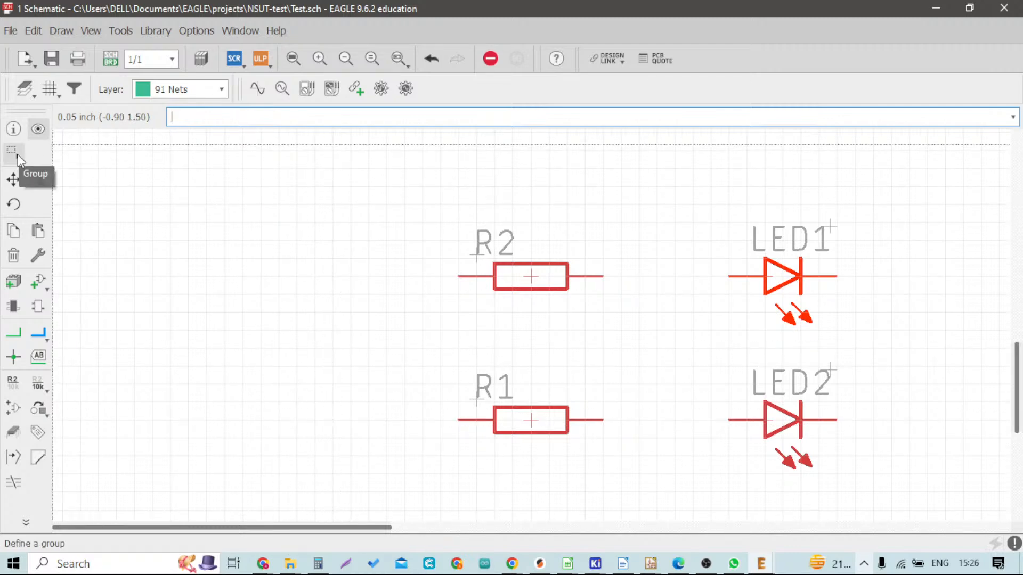
Define a group with a rectangular selection around R2 and LED1
{"action": "left_click", "coordinate": [17, 155]}
{"action": "scroll", "coordinate": [363, 243], "scroll_direction": "down", "scroll_amount": 1}
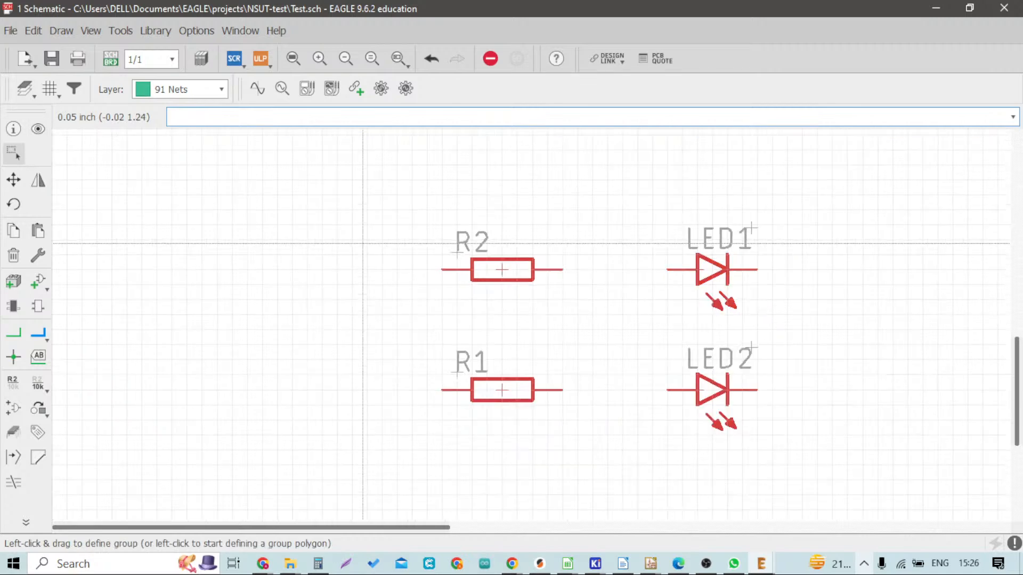
{"action": "scroll", "coordinate": [527, 270], "scroll_direction": "down", "scroll_amount": 1}
{"action": "scroll", "coordinate": [517, 253], "scroll_direction": "up", "scroll_amount": 1}
{"action": "left_click_drag", "start_coordinate": [429, 208], "coordinate": [788, 334]}
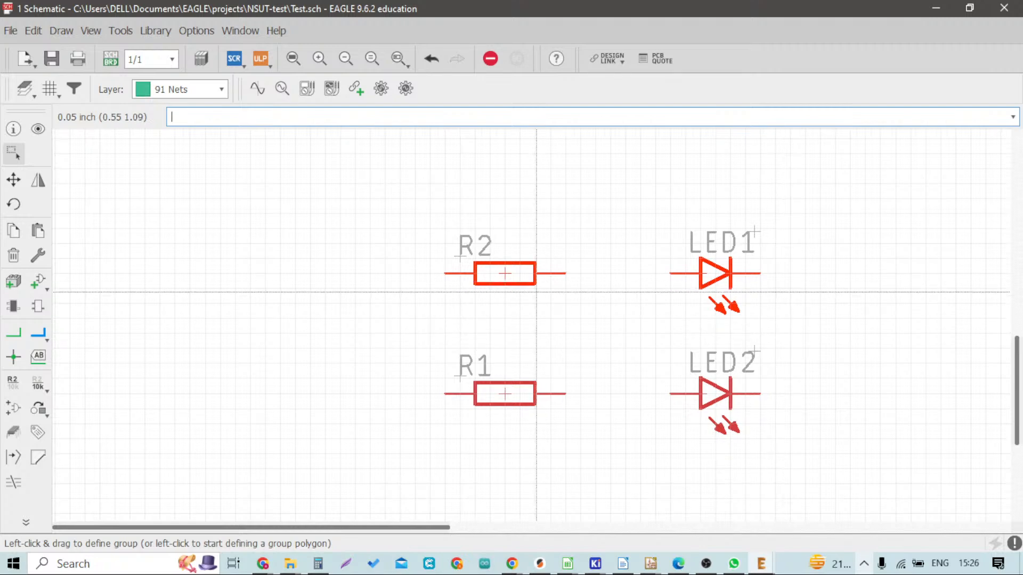
{"action": "left_click", "coordinate": [425, 292]}
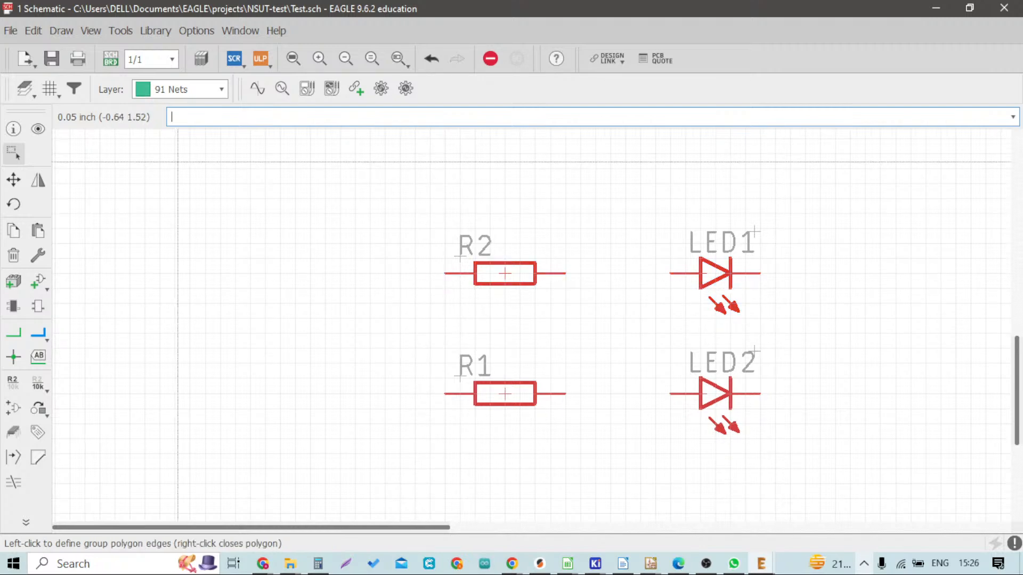
Group R2 and LED1 again and move the group down by 0.05 inch
{"action": "left_click", "coordinate": [16, 154]}
{"action": "left_click_drag", "start_coordinate": [384, 212], "coordinate": [791, 334]}
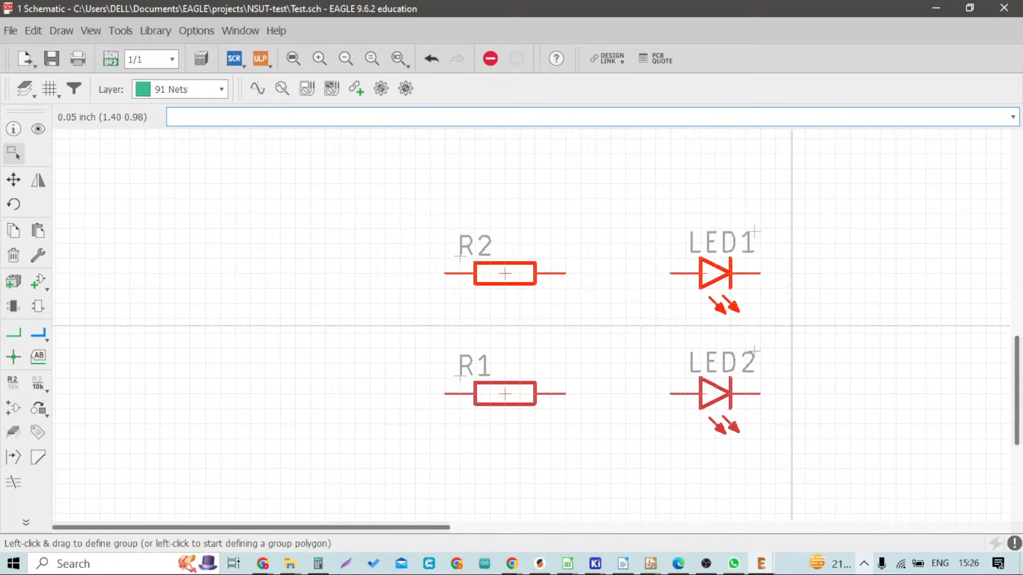
{"action": "left_click", "coordinate": [14, 181]}
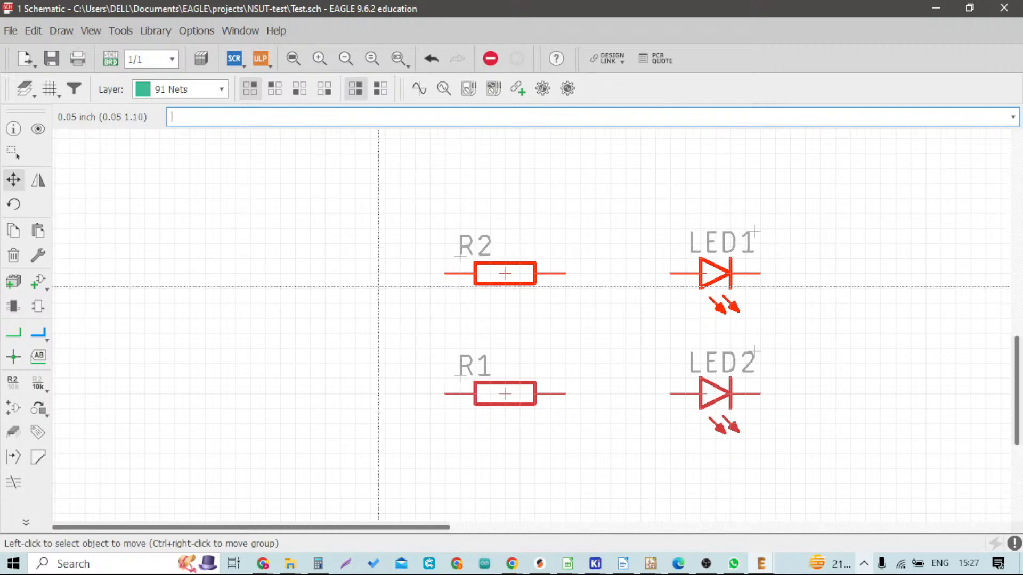
{"action": "right_click", "coordinate": [329, 260]}
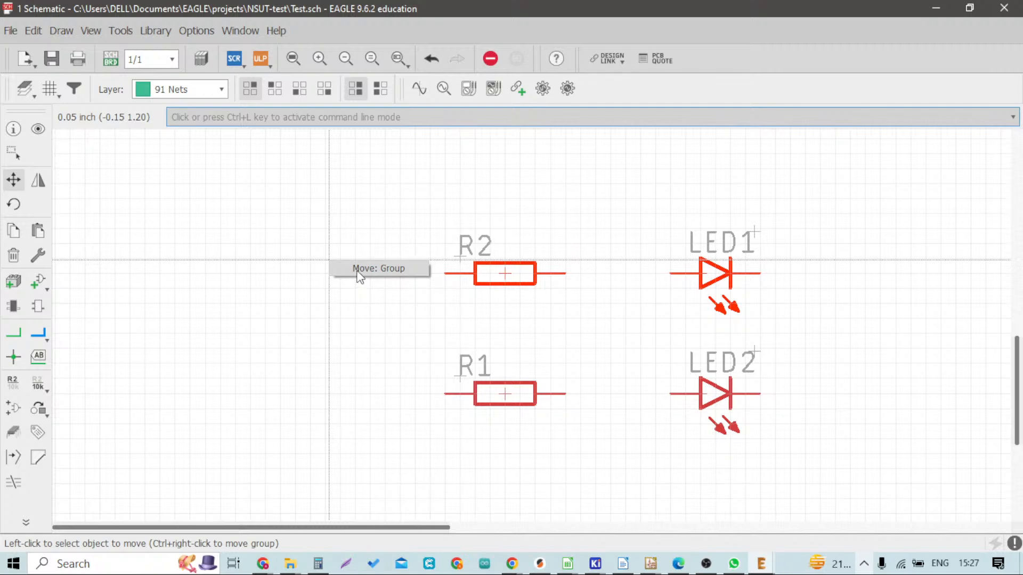
{"action": "left_click", "coordinate": [360, 269]}
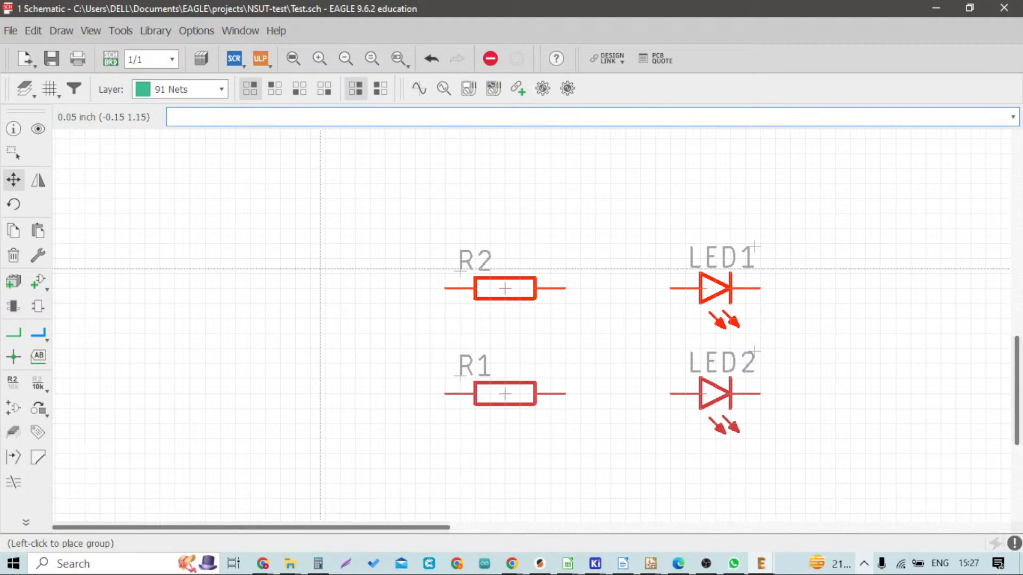
{"action": "left_click", "coordinate": [320, 269]}
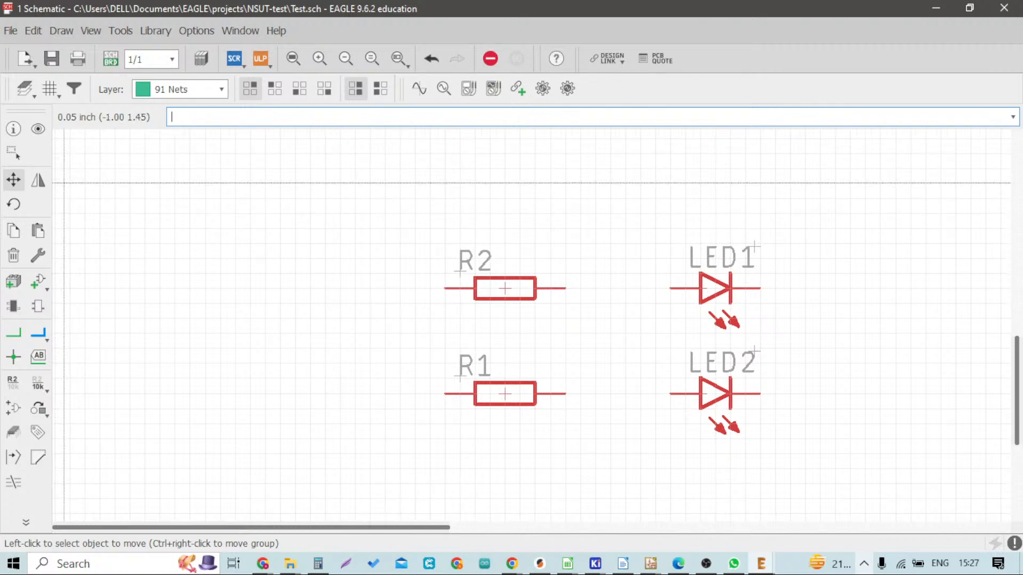
Mirror LED1 horizontally with the Mirror tool and mirror it back to its original orientation
{"action": "left_click", "coordinate": [38, 181]}
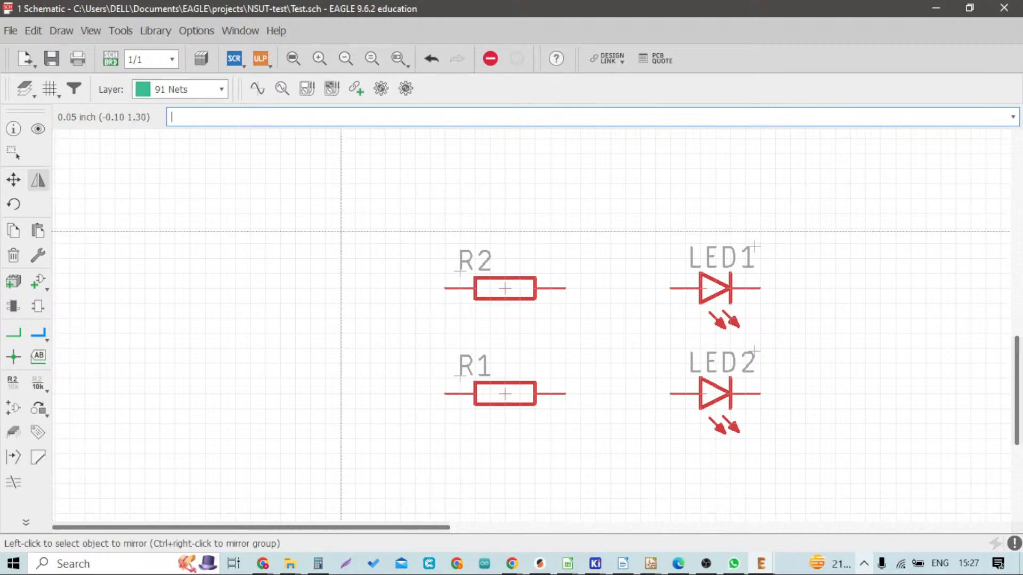
{"action": "scroll", "coordinate": [498, 251], "scroll_direction": "down", "scroll_amount": 1}
{"action": "scroll", "coordinate": [645, 284], "scroll_direction": "up", "scroll_amount": 3}
{"action": "left_click", "coordinate": [646, 283]}
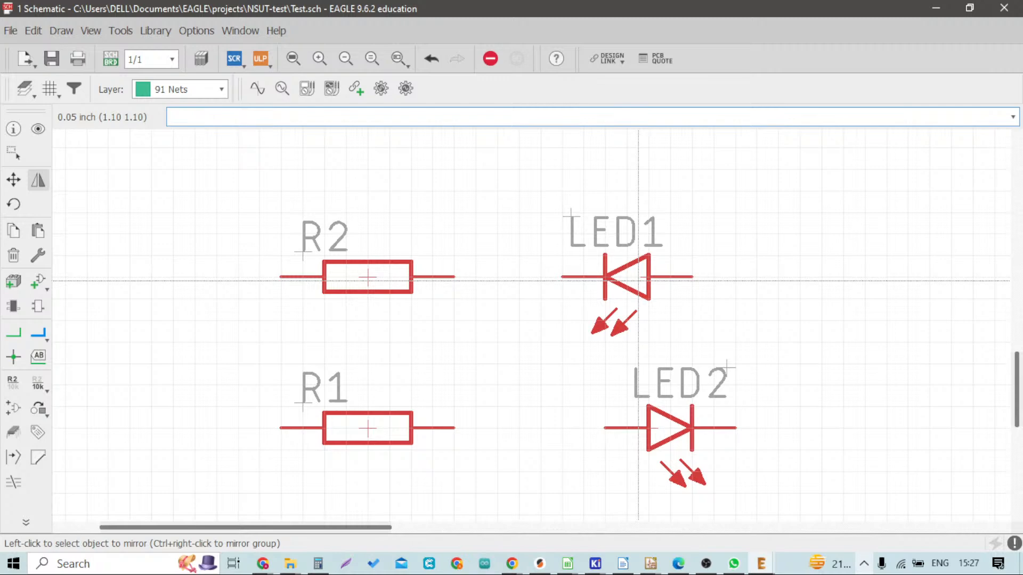
{"action": "left_click", "coordinate": [643, 279]}
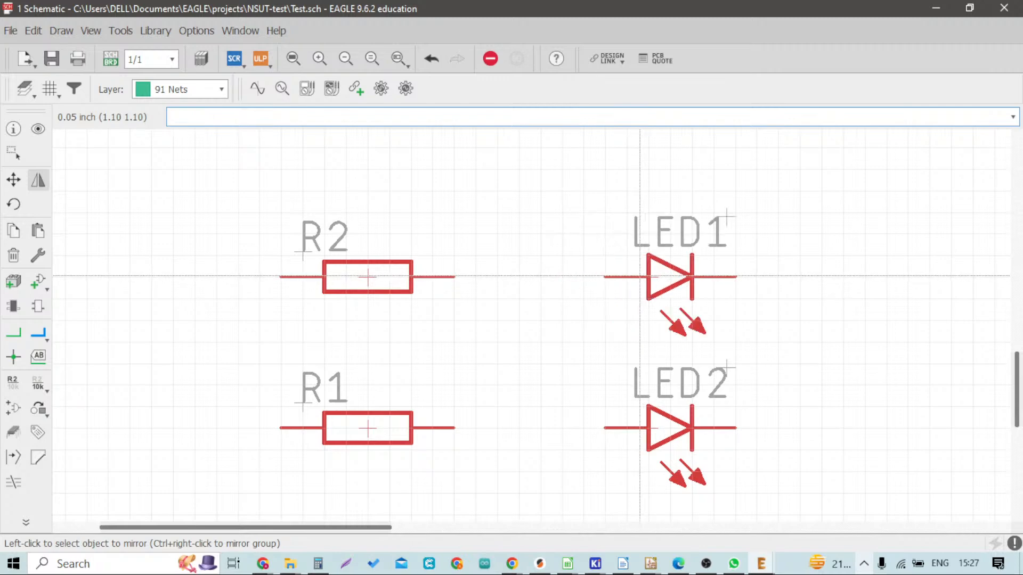
Mirror LED2 horizontally and mirror it back so it faces the same way as LED1
{"action": "scroll", "coordinate": [617, 270], "scroll_direction": "down", "scroll_amount": 1}
{"action": "scroll", "coordinate": [618, 270], "scroll_direction": "down", "scroll_amount": 1}
{"action": "scroll", "coordinate": [628, 277], "scroll_direction": "up", "scroll_amount": 1}
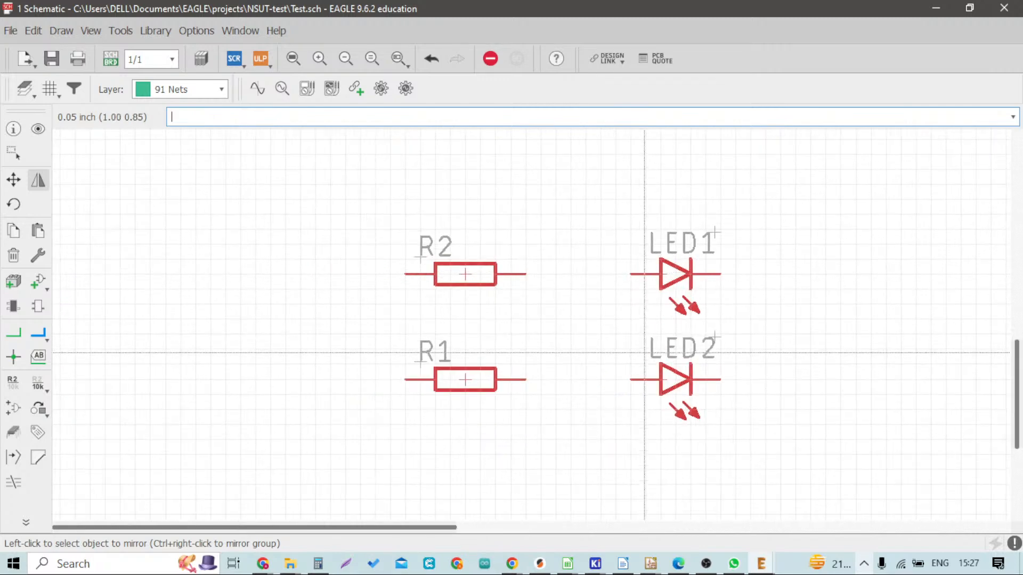
{"action": "left_click", "coordinate": [667, 379]}
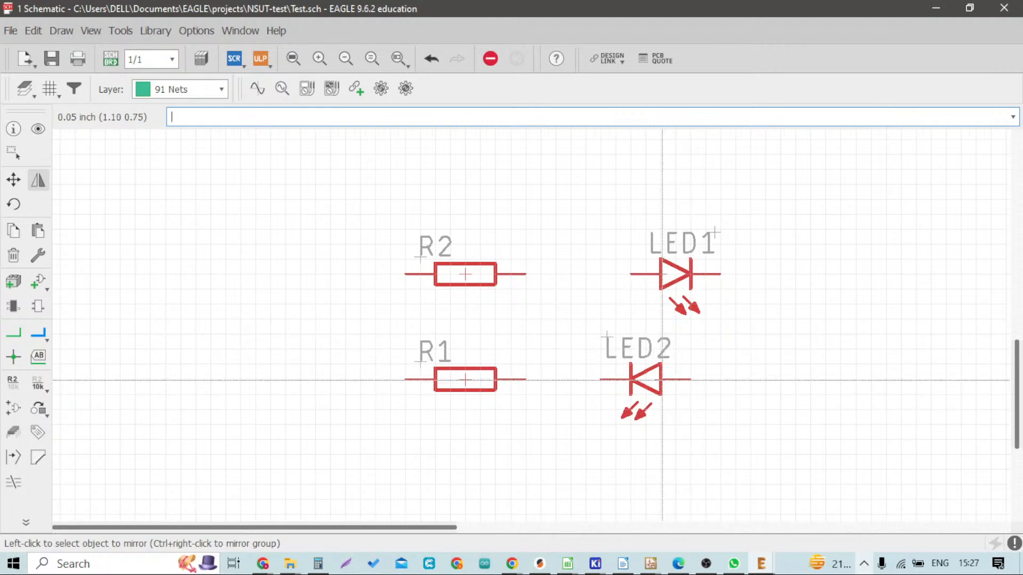
{"action": "left_click", "coordinate": [660, 370]}
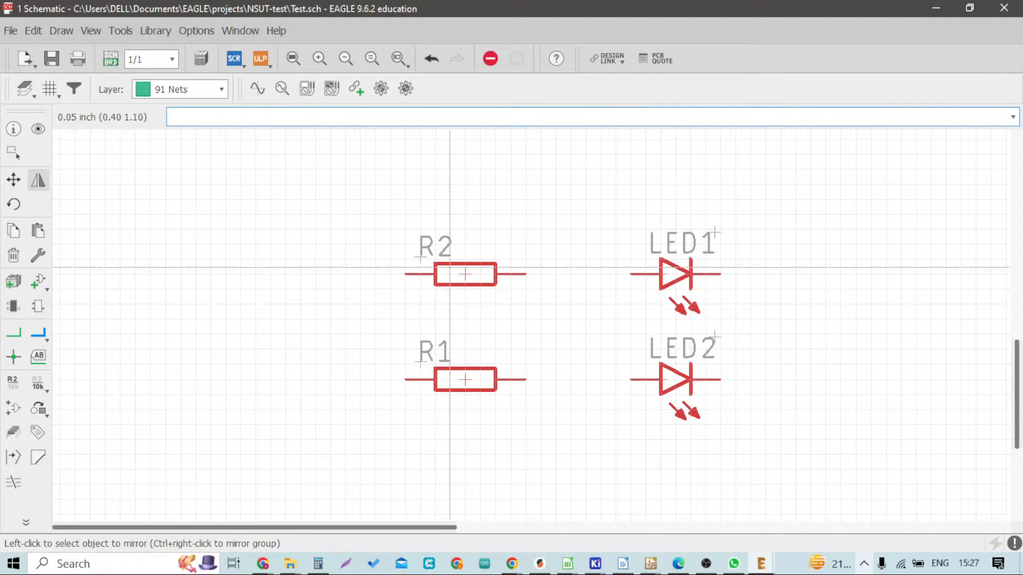
Rotate resistor R2 through a full turn in four 90-degree steps with the Rotate tool
{"action": "scroll", "coordinate": [320, 221], "scroll_direction": "down", "scroll_amount": 1}
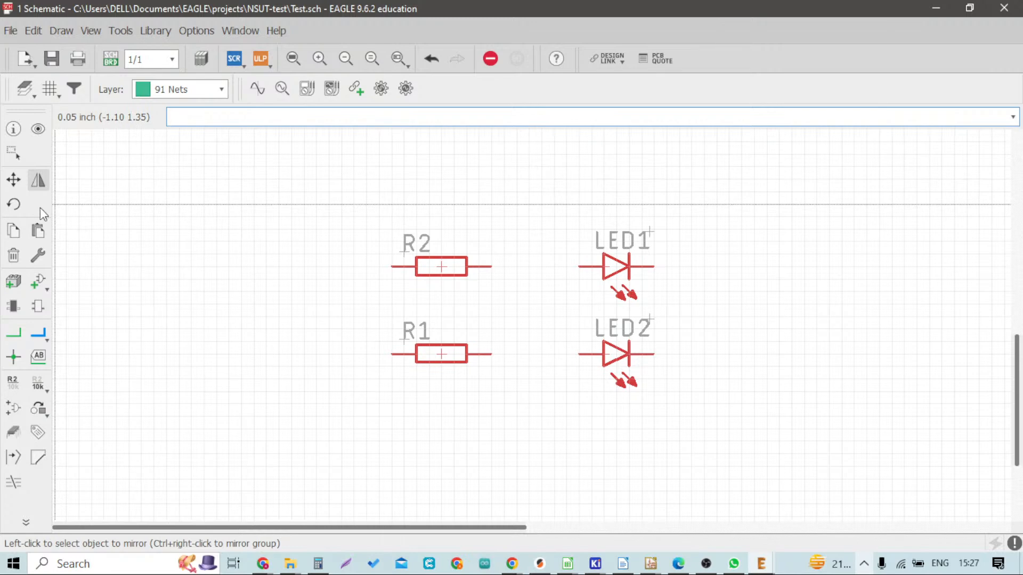
{"action": "left_click", "coordinate": [14, 205]}
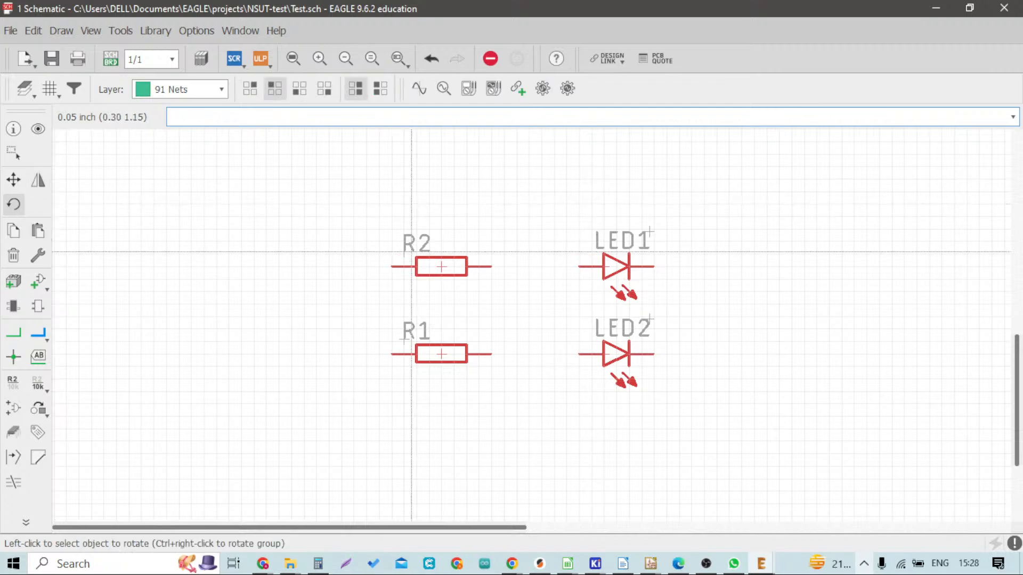
{"action": "scroll", "coordinate": [448, 265], "scroll_direction": "up", "scroll_amount": 2}
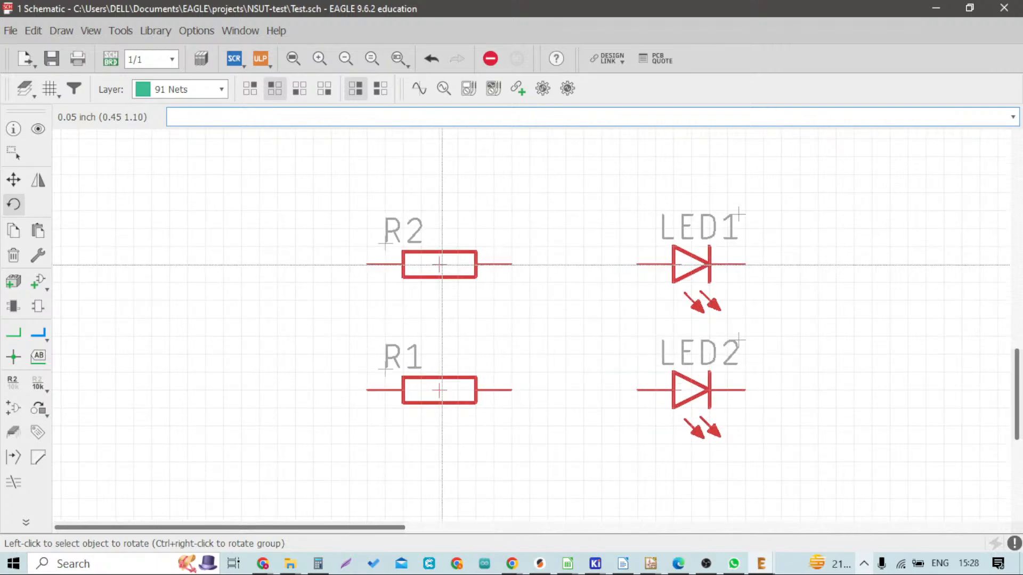
{"action": "left_click", "coordinate": [440, 264]}
{"action": "left_click", "coordinate": [440, 265]}
{"action": "left_click", "coordinate": [439, 264]}
{"action": "left_click", "coordinate": [439, 264]}
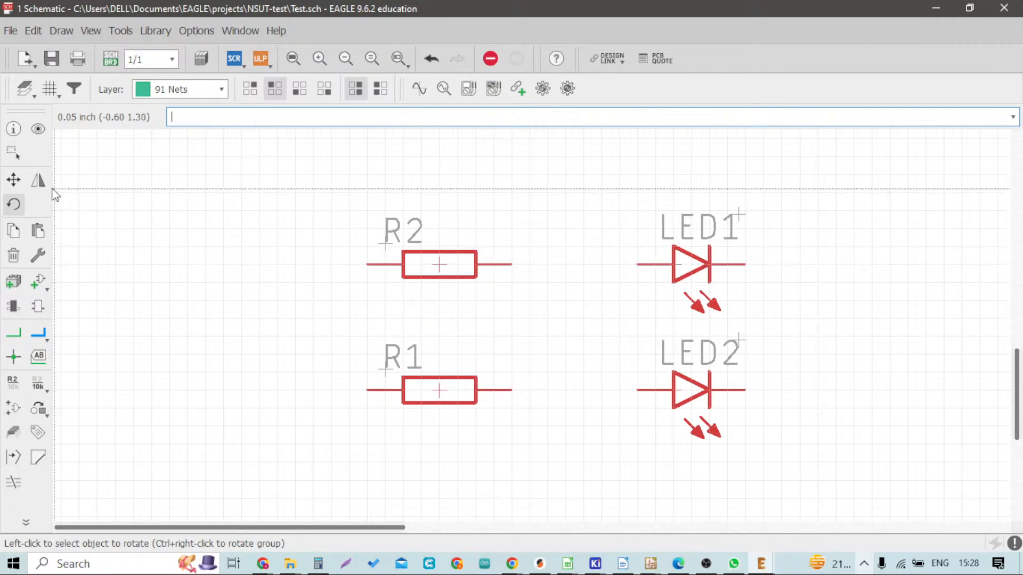
Pick up R2 with the Move tool, rotate it to 180 degrees and place it back directly above R1
{"action": "left_click", "coordinate": [15, 181]}
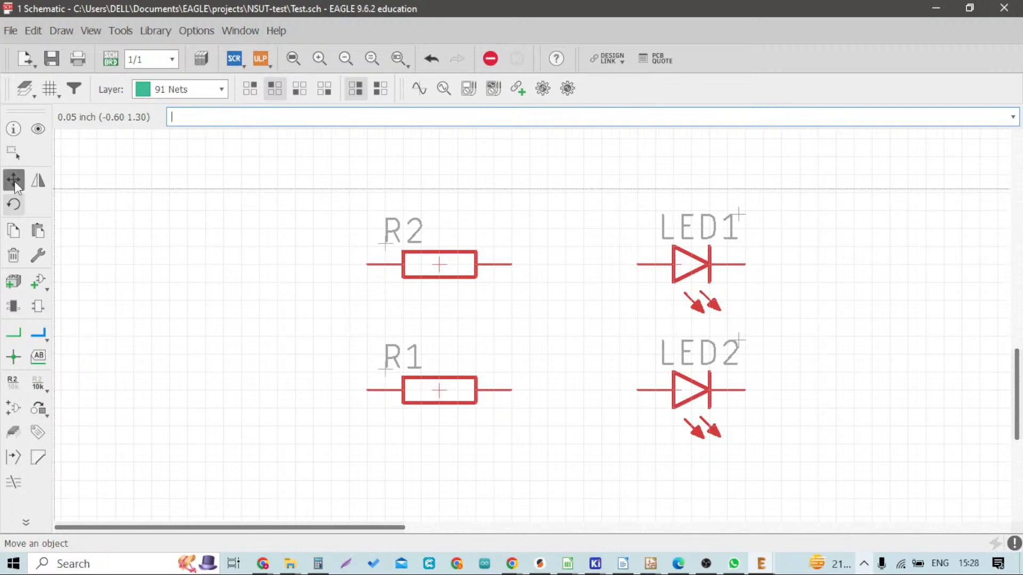
{"action": "left_click", "coordinate": [440, 264]}
{"action": "right_click", "coordinate": [440, 265]}
{"action": "right_click", "coordinate": [440, 265]}
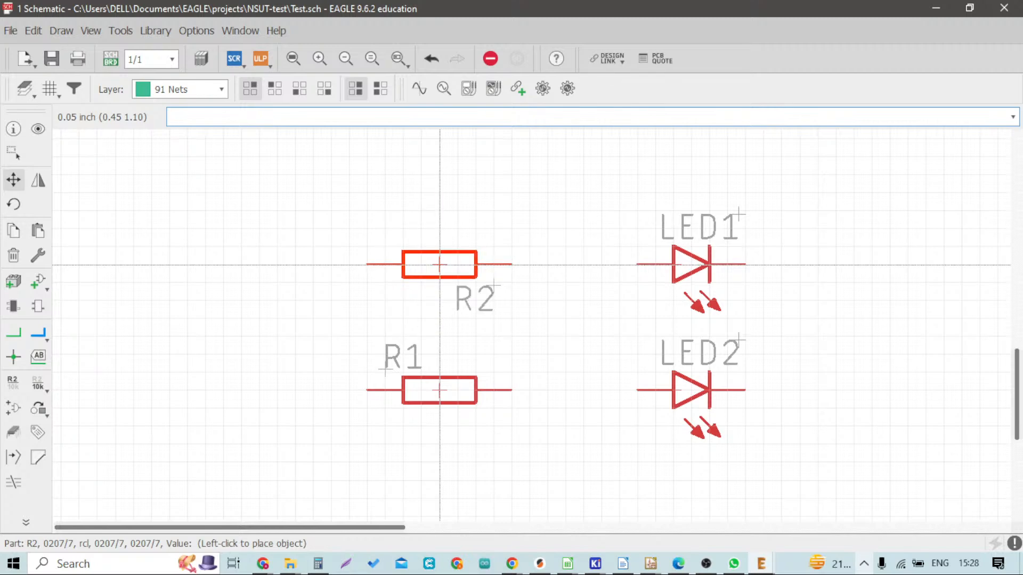
{"action": "right_click", "coordinate": [440, 265]}
{"action": "right_click", "coordinate": [440, 265]}
{"action": "right_click", "coordinate": [440, 264]}
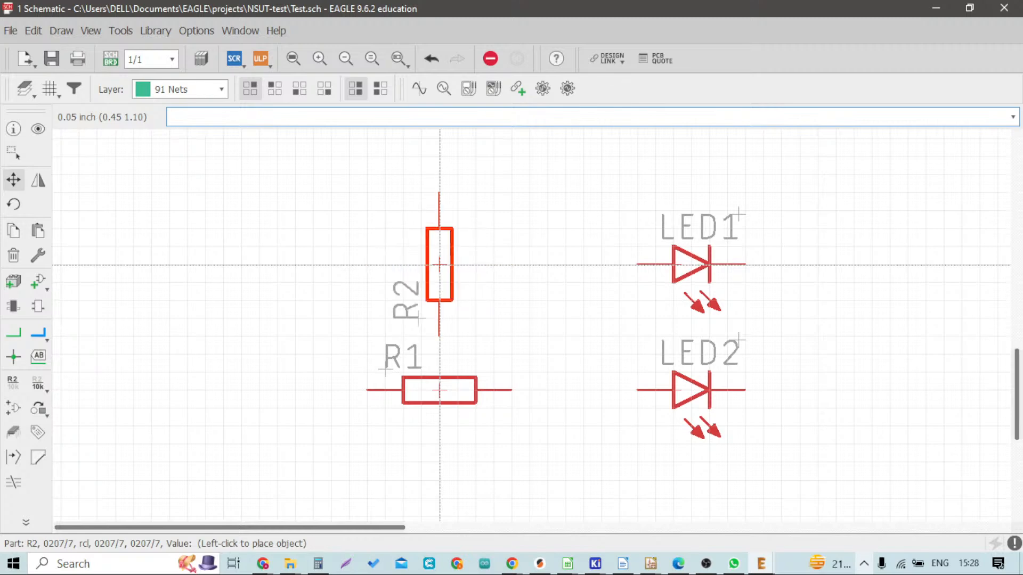
{"action": "right_click", "coordinate": [440, 265]}
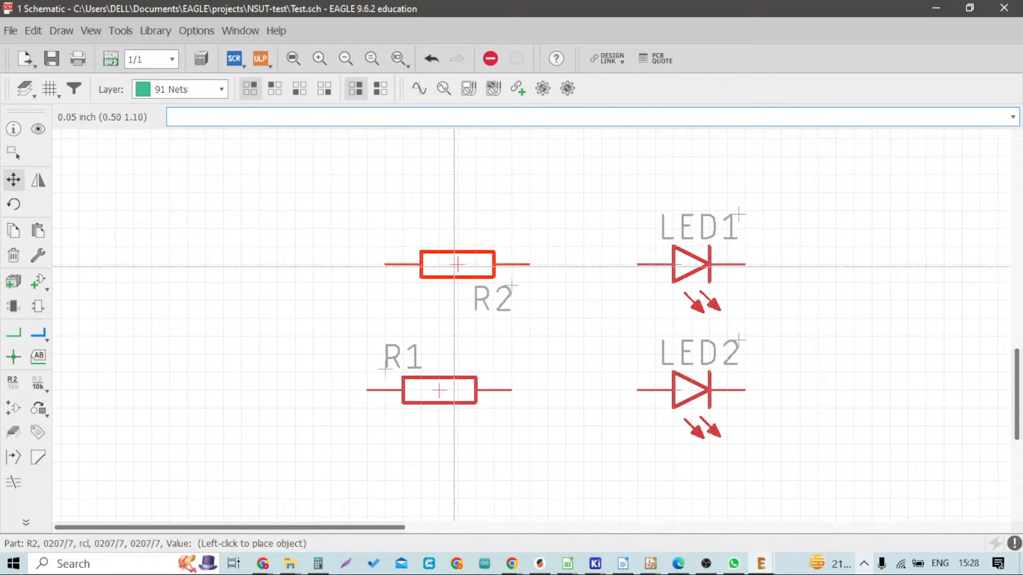
{"action": "left_click", "coordinate": [439, 266]}
{"action": "scroll", "coordinate": [405, 258], "scroll_direction": "down", "scroll_amount": 2}
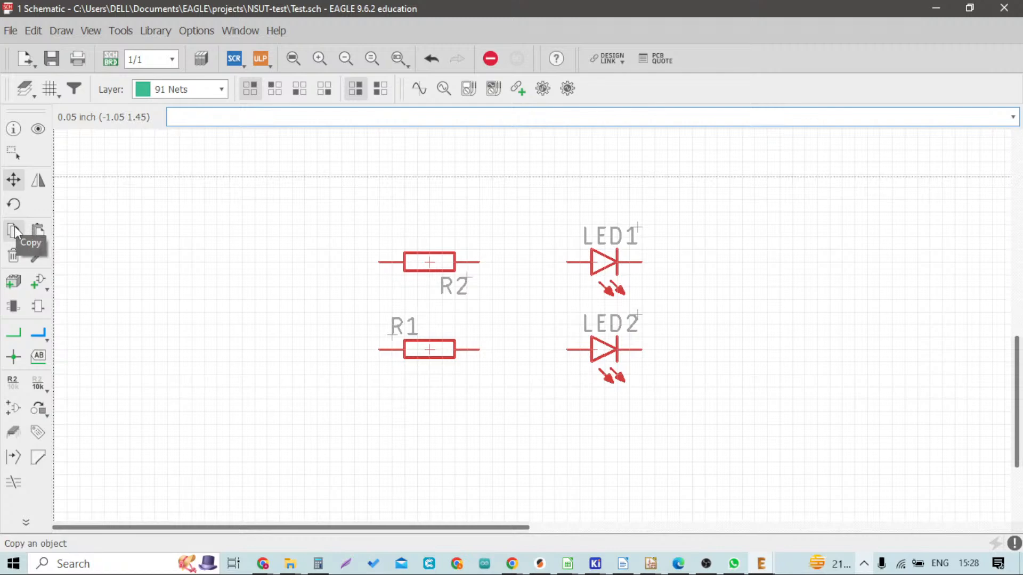
Copy LED1 and place the copy directly above it at (1.10 1.40)
{"action": "left_click", "coordinate": [14, 227]}
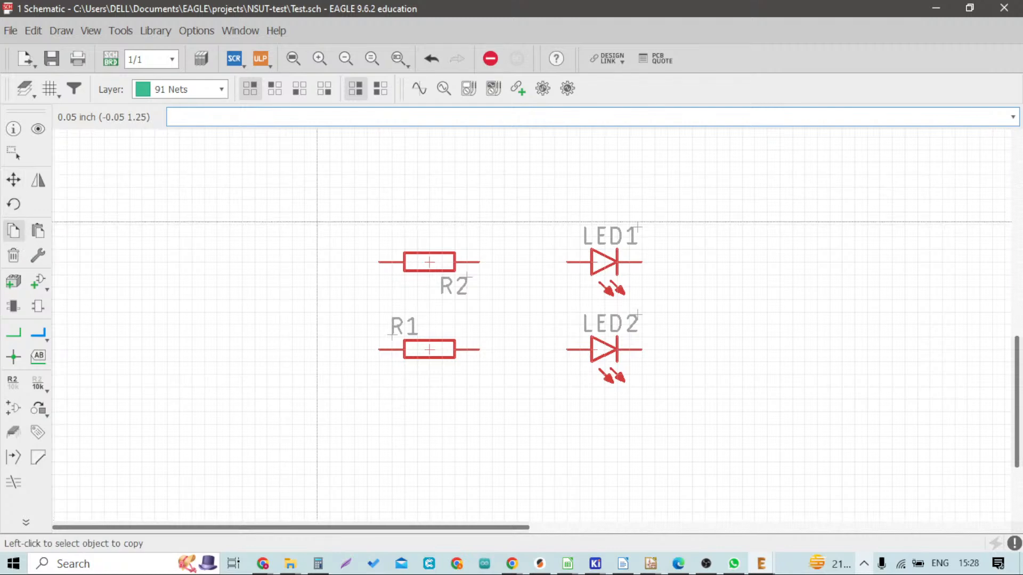
{"action": "scroll", "coordinate": [613, 265], "scroll_direction": "up", "scroll_amount": 2}
{"action": "left_click", "coordinate": [603, 262]}
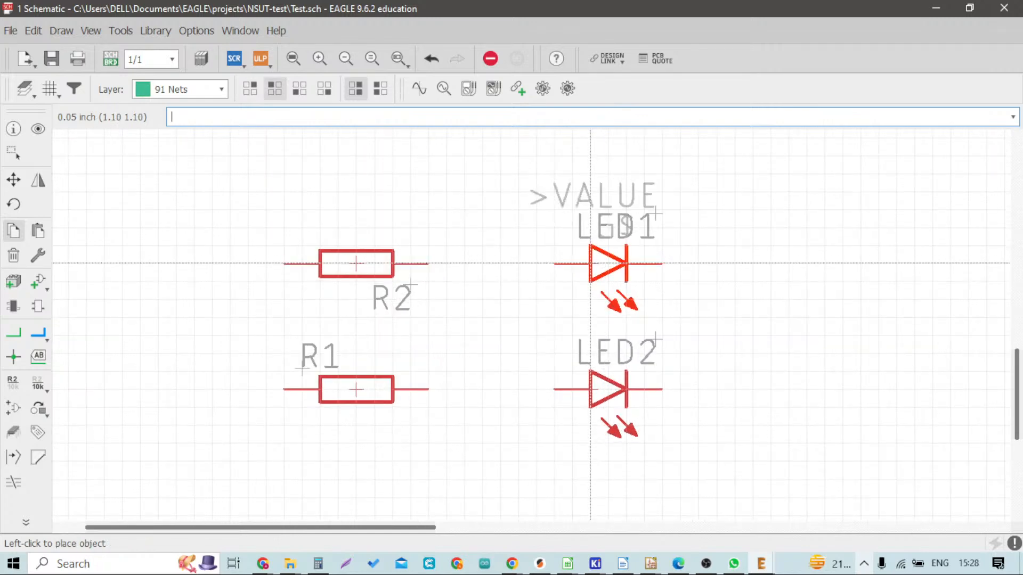
{"action": "scroll", "coordinate": [535, 256], "scroll_direction": "down", "scroll_amount": 2}
{"action": "scroll", "coordinate": [559, 229], "scroll_direction": "up", "scroll_amount": 1}
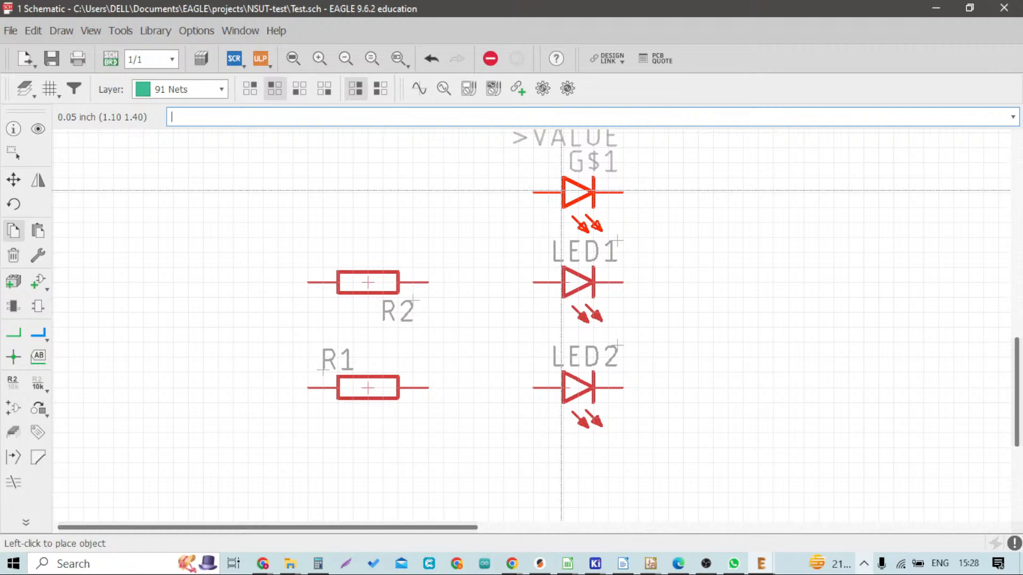
{"action": "left_click", "coordinate": [562, 190]}
{"action": "scroll", "coordinate": [619, 275], "scroll_direction": "down", "scroll_amount": 2}
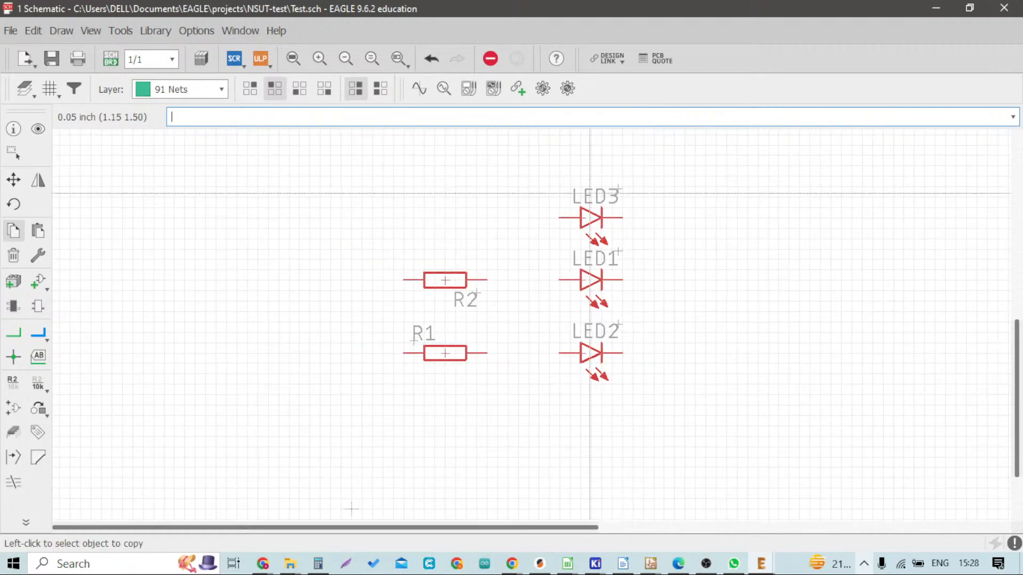
Copy LED3 and place the copy directly above it in the LED column
{"action": "scroll", "coordinate": [597, 213], "scroll_direction": "down", "scroll_amount": 2}
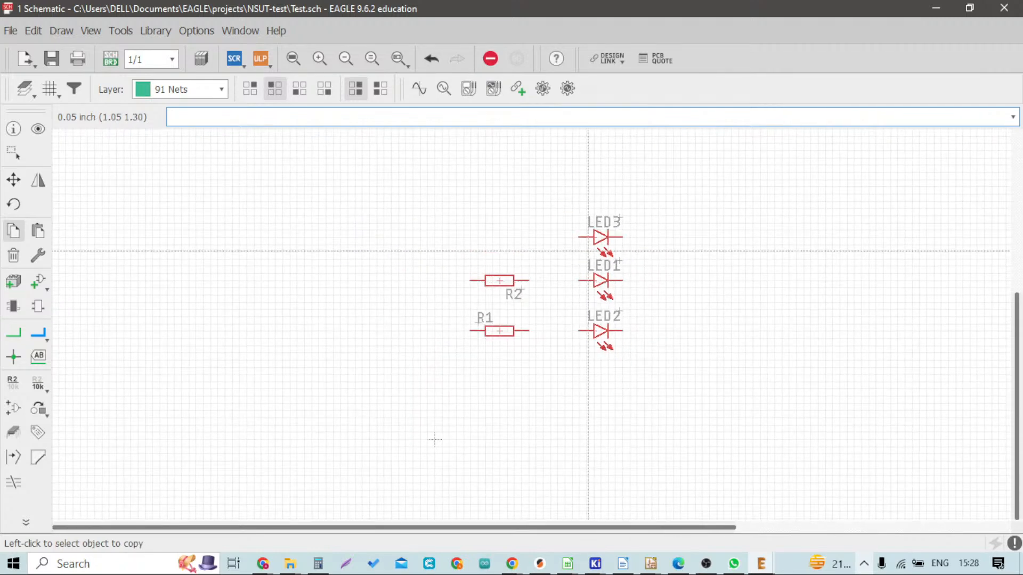
{"action": "left_click", "coordinate": [601, 234]}
{"action": "left_click", "coordinate": [617, 195]}
{"action": "scroll", "coordinate": [616, 213], "scroll_direction": "down", "scroll_amount": 4}
{"action": "scroll", "coordinate": [555, 251], "scroll_direction": "up", "scroll_amount": 3}
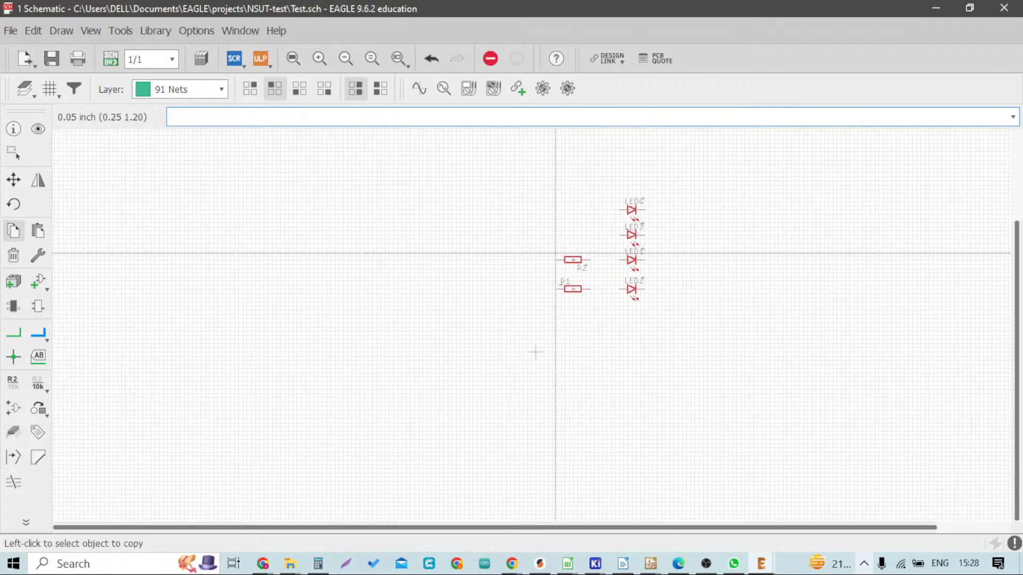
{"action": "scroll", "coordinate": [606, 232], "scroll_direction": "up", "scroll_amount": 1}
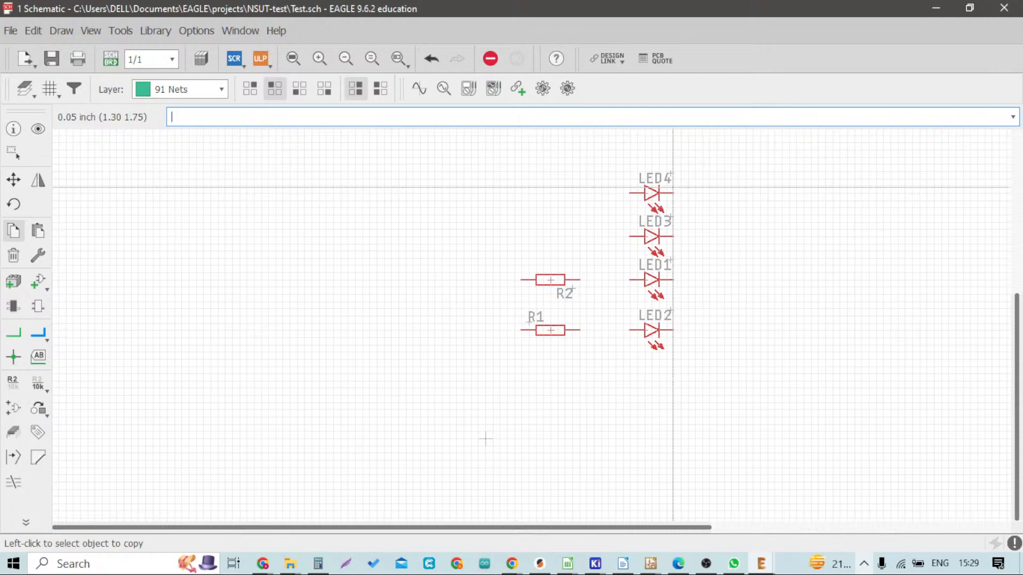
{"action": "left_click", "coordinate": [37, 233]}
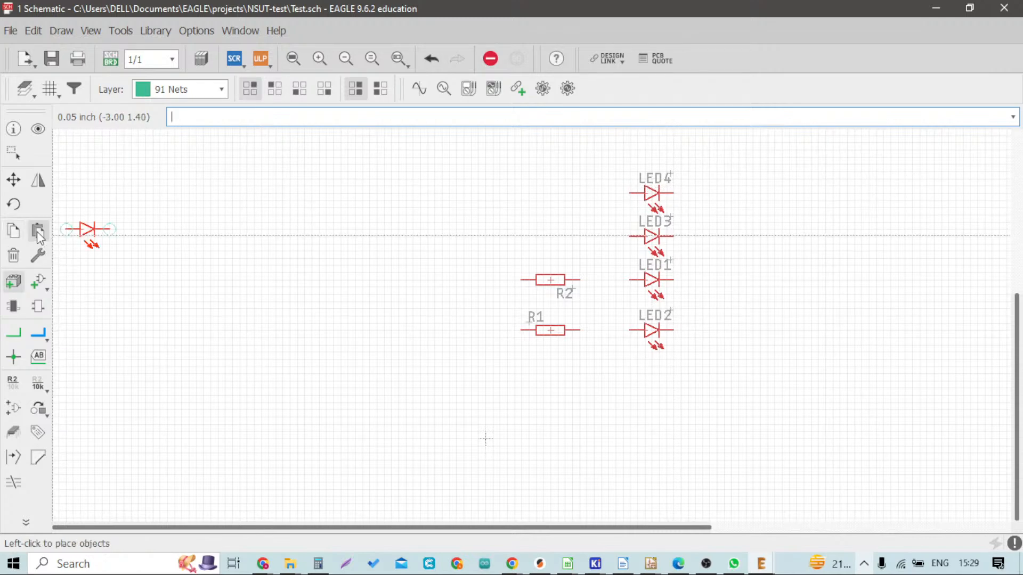
{"action": "scroll", "coordinate": [215, 256], "scroll_direction": "down", "scroll_amount": 2}
{"action": "scroll", "coordinate": [371, 245], "scroll_direction": "up", "scroll_amount": 2}
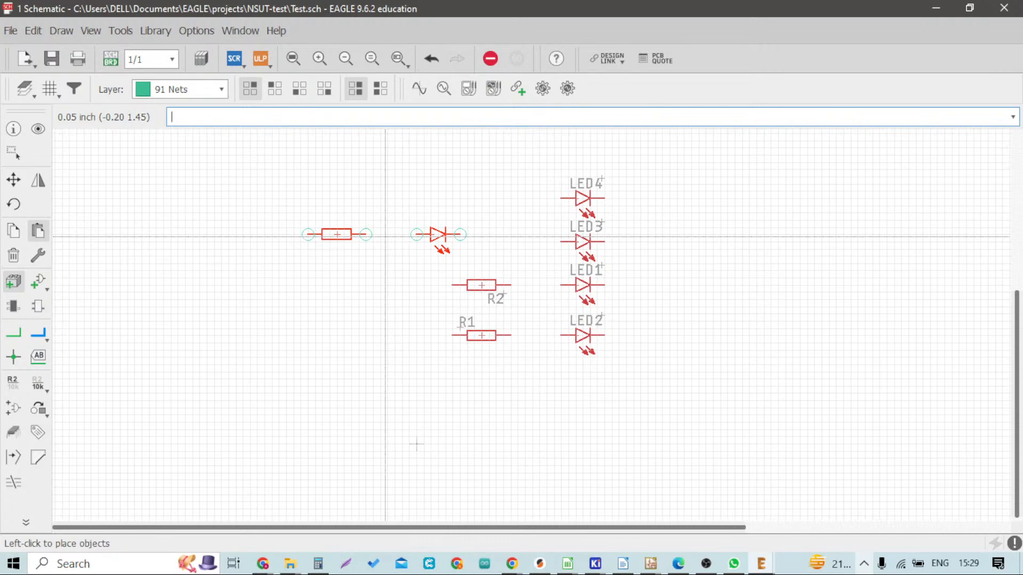
{"action": "key", "text": "Escape"}
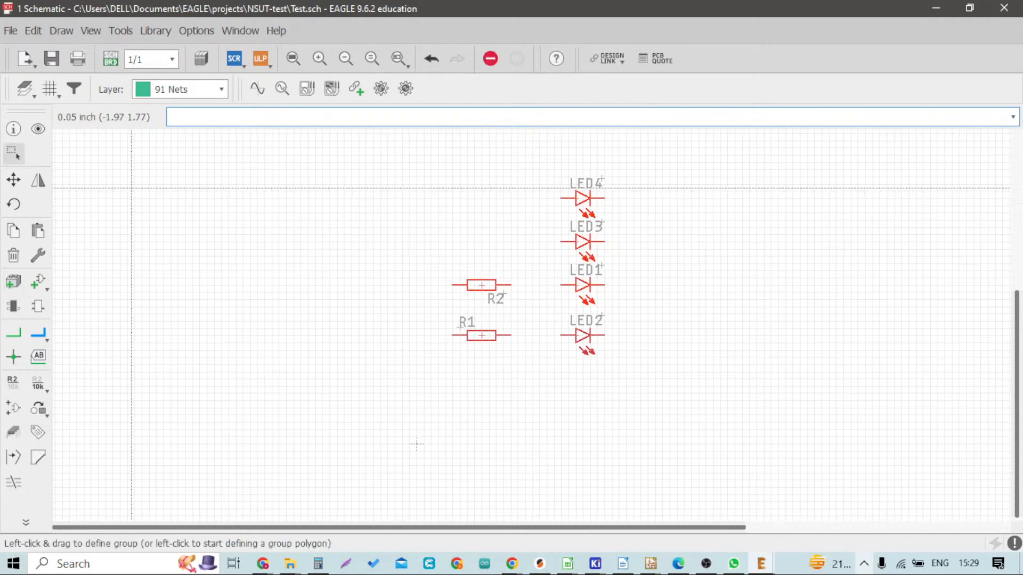
Group resistors R1 and R2, copy the group, and place one copy above the originals and another below them
{"action": "left_click", "coordinate": [16, 155]}
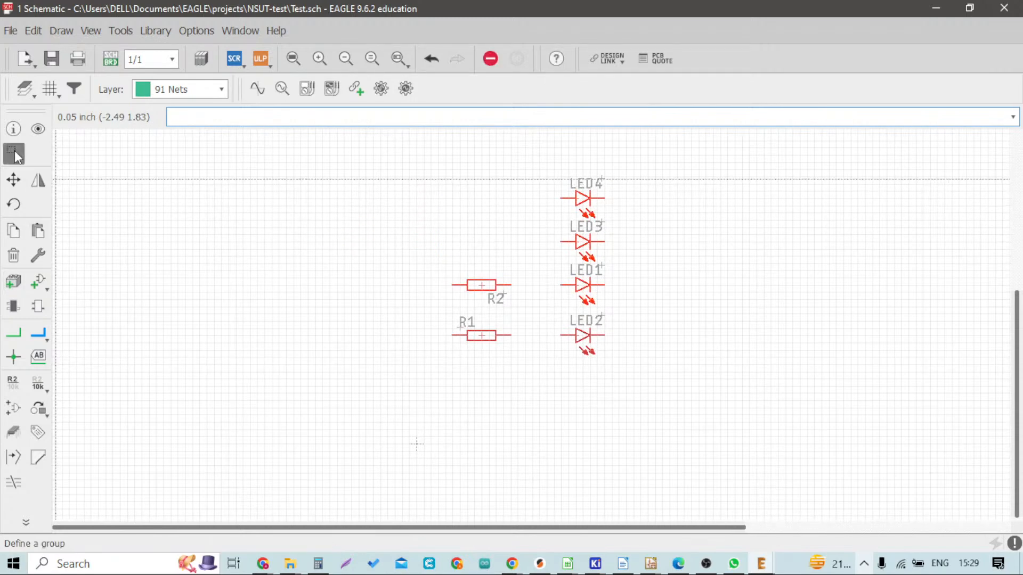
{"action": "left_click_drag", "start_coordinate": [429, 297], "coordinate": [503, 295]}
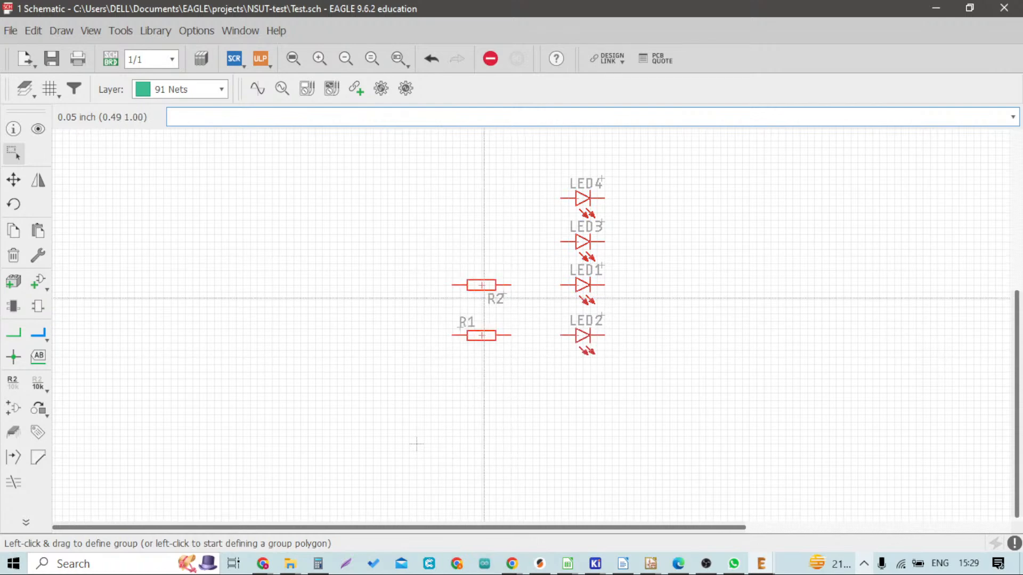
{"action": "left_click", "coordinate": [13, 230]}
{"action": "right_click", "coordinate": [218, 247]}
{"action": "left_click", "coordinate": [266, 255]}
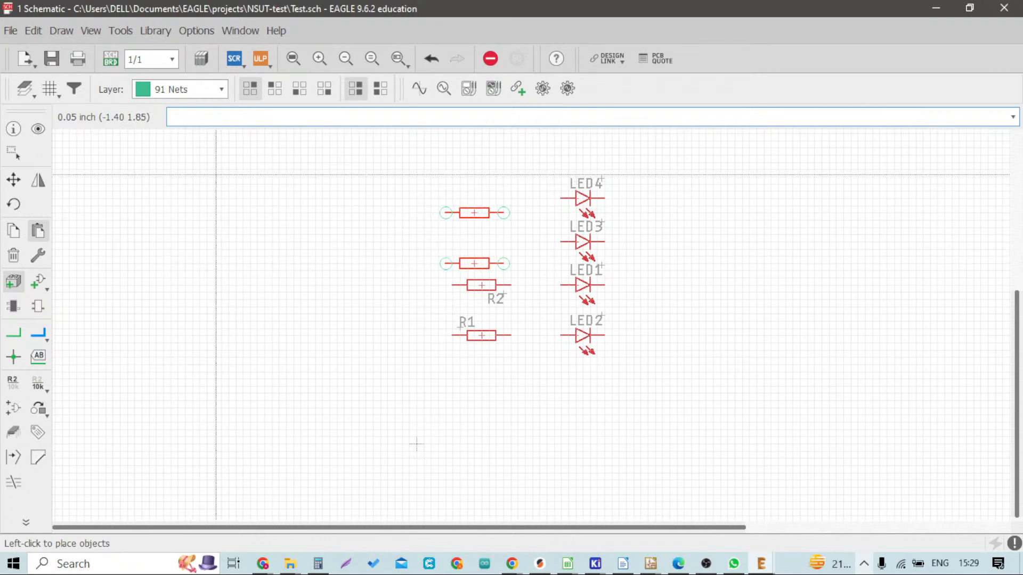
{"action": "left_click", "coordinate": [214, 176]}
{"action": "left_click", "coordinate": [47, 236]}
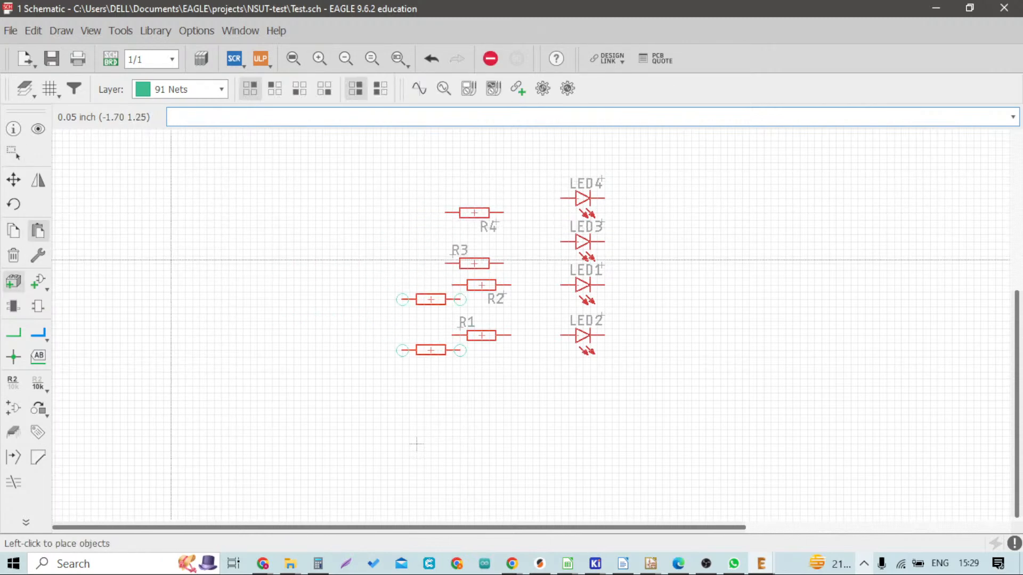
{"action": "left_click", "coordinate": [416, 444]}
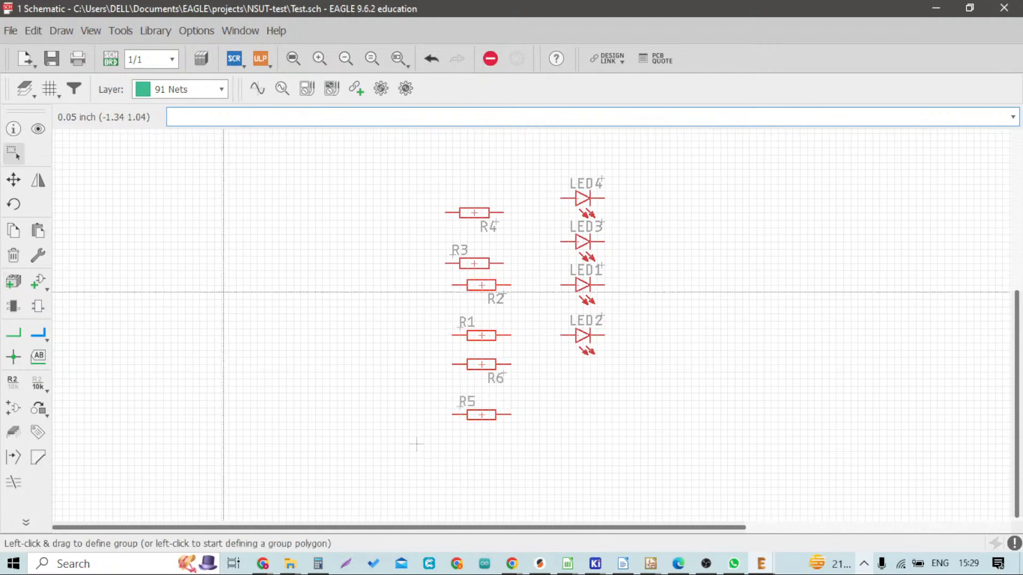
Undo the placement of both copied resistor pairs
{"action": "scroll", "coordinate": [315, 362], "scroll_direction": "down", "scroll_amount": 3}
{"action": "scroll", "coordinate": [330, 380], "scroll_direction": "up", "scroll_amount": 2}
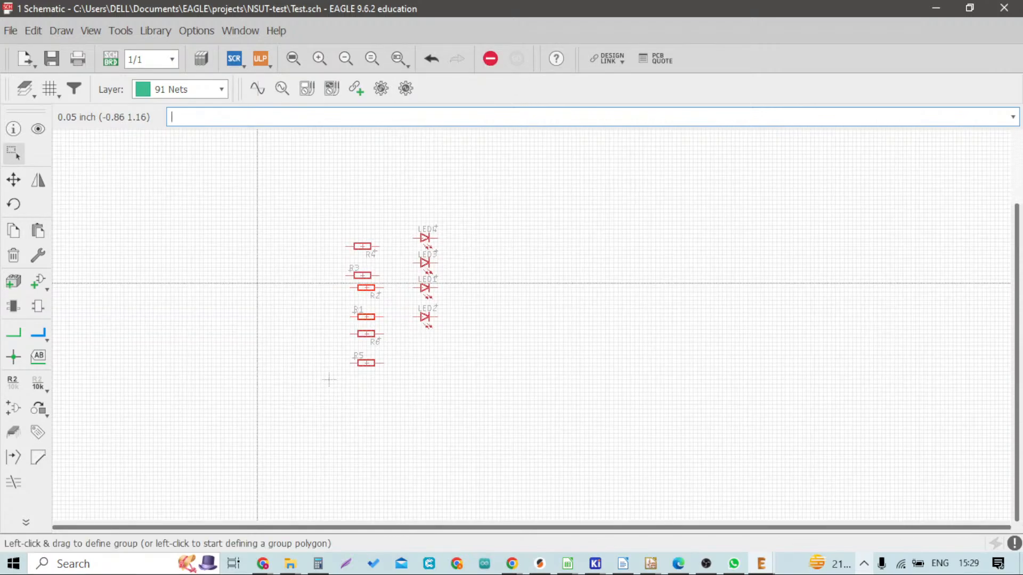
{"action": "scroll", "coordinate": [330, 380], "scroll_direction": "up", "scroll_amount": 2}
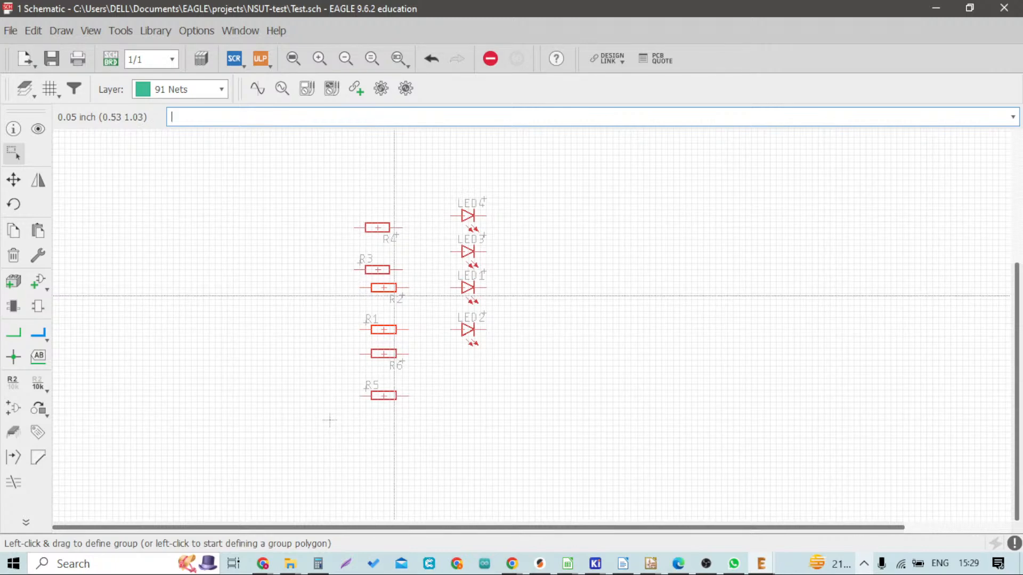
{"action": "key", "text": "ctrl+z"}
{"action": "key", "text": "ctrl+z"}
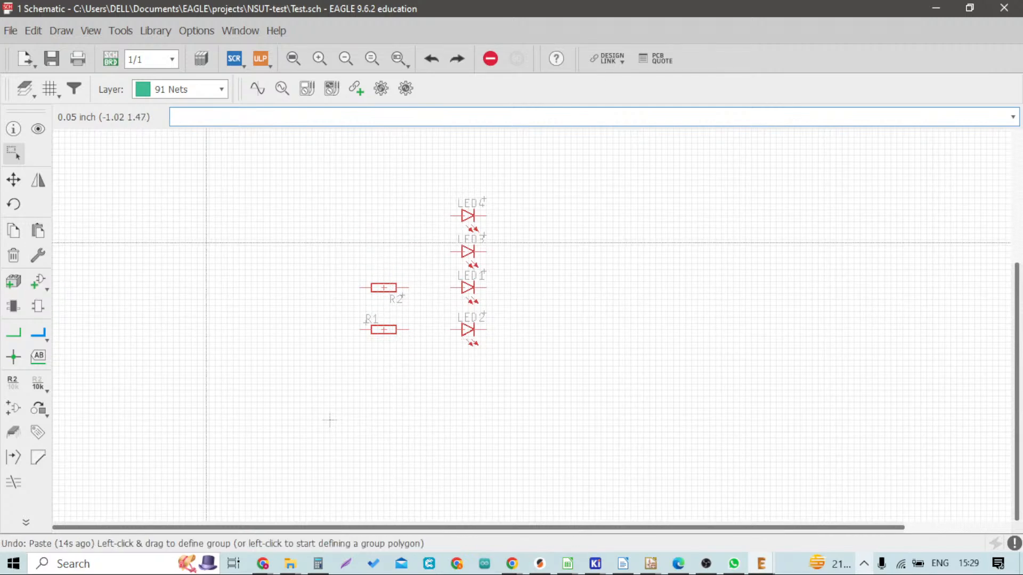
Delete LED3 and LED4 from the top of the LED column with the Delete tool
{"action": "left_click", "coordinate": [15, 255]}
{"action": "scroll", "coordinate": [485, 237], "scroll_direction": "up", "scroll_amount": 4}
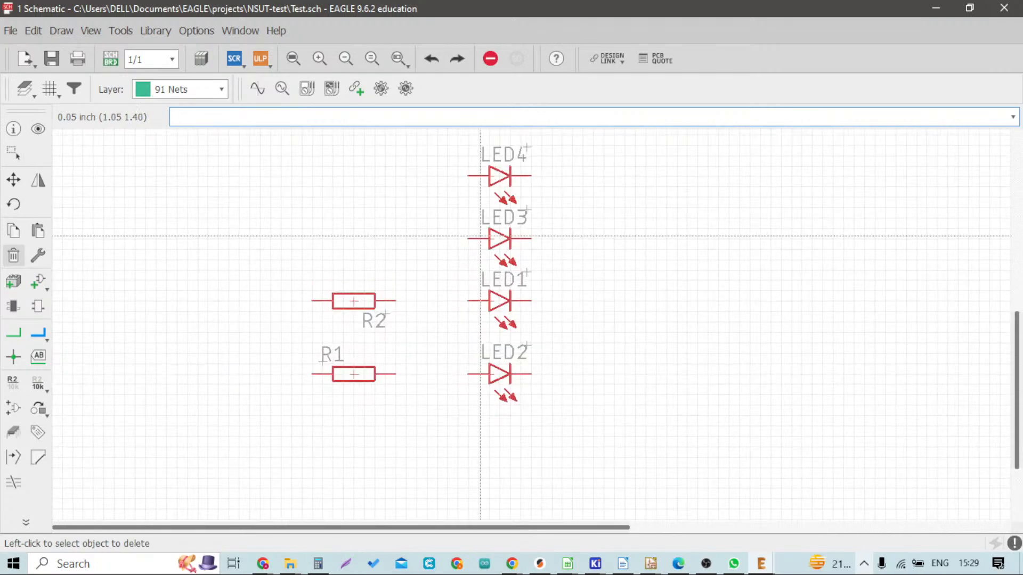
{"action": "left_click", "coordinate": [485, 239]}
{"action": "scroll", "coordinate": [483, 266], "scroll_direction": "down", "scroll_amount": 2}
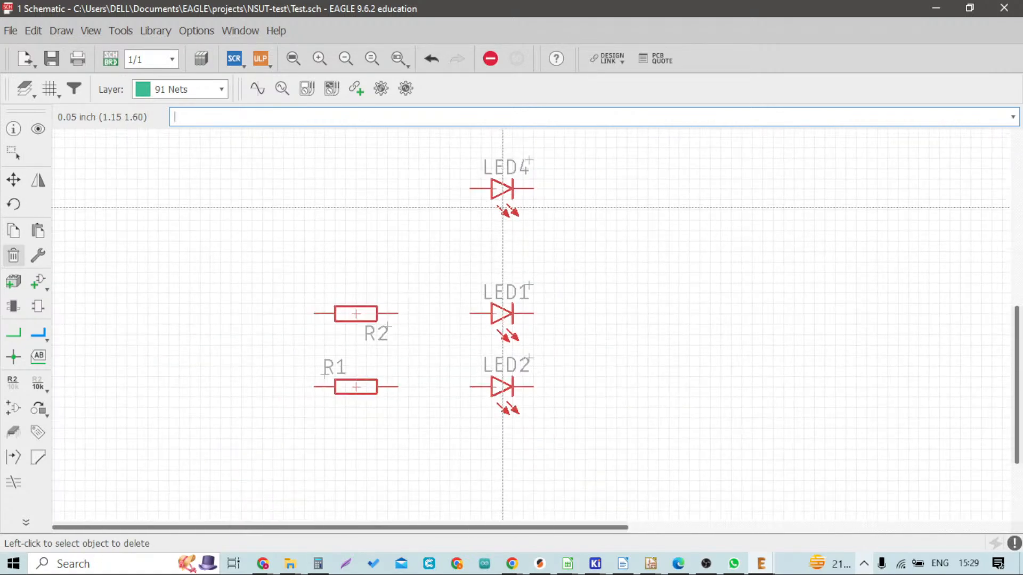
{"action": "left_click", "coordinate": [487, 192]}
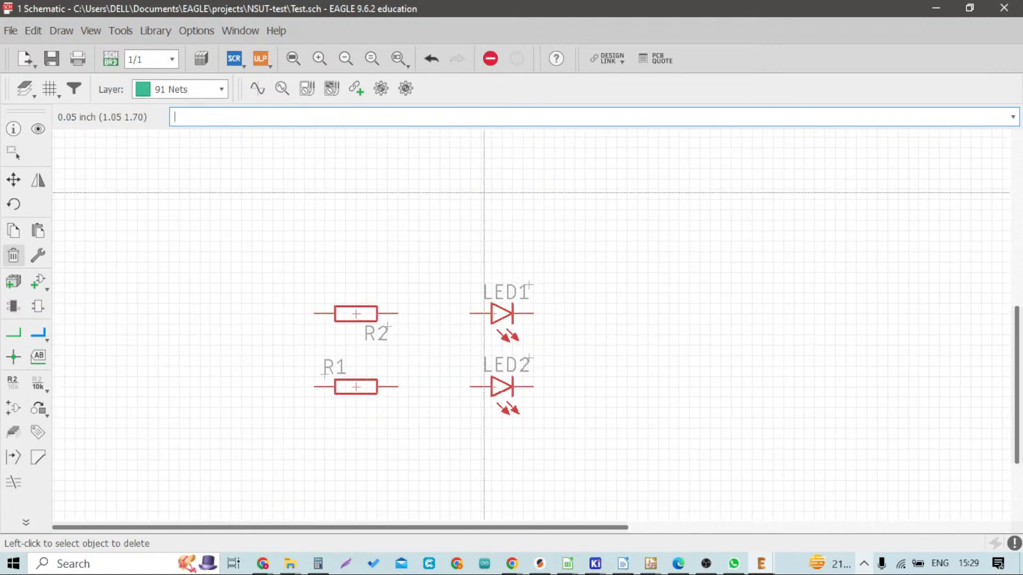
{"action": "left_click", "coordinate": [43, 255]}
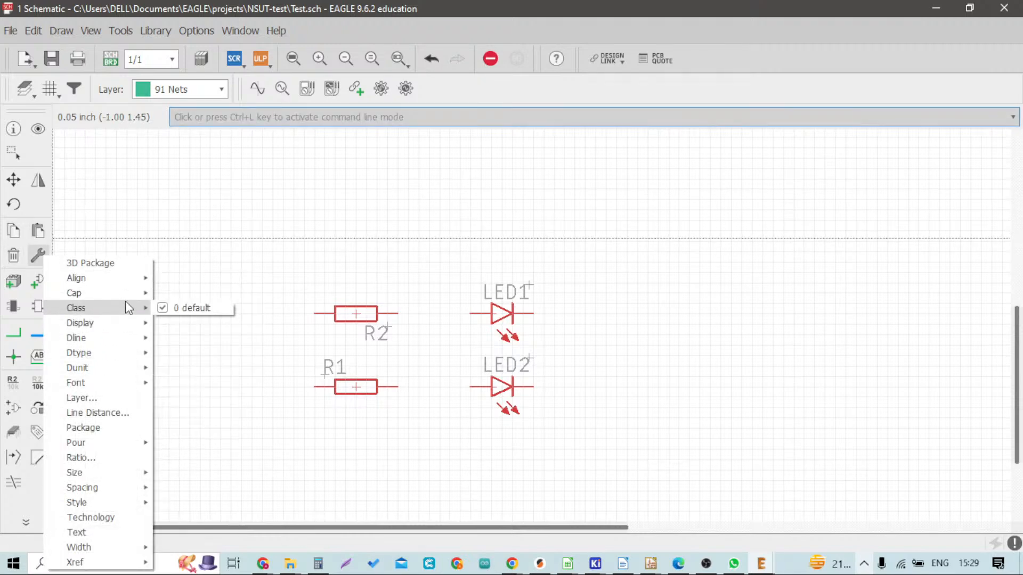
{"action": "mouse_move", "coordinate": [125, 294]}
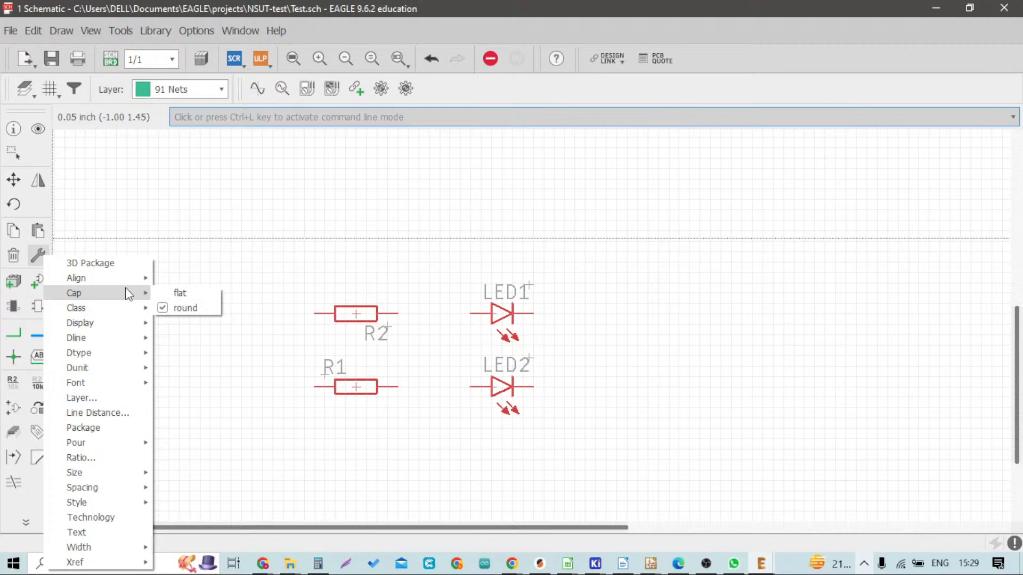
{"action": "left_click", "coordinate": [202, 256]}
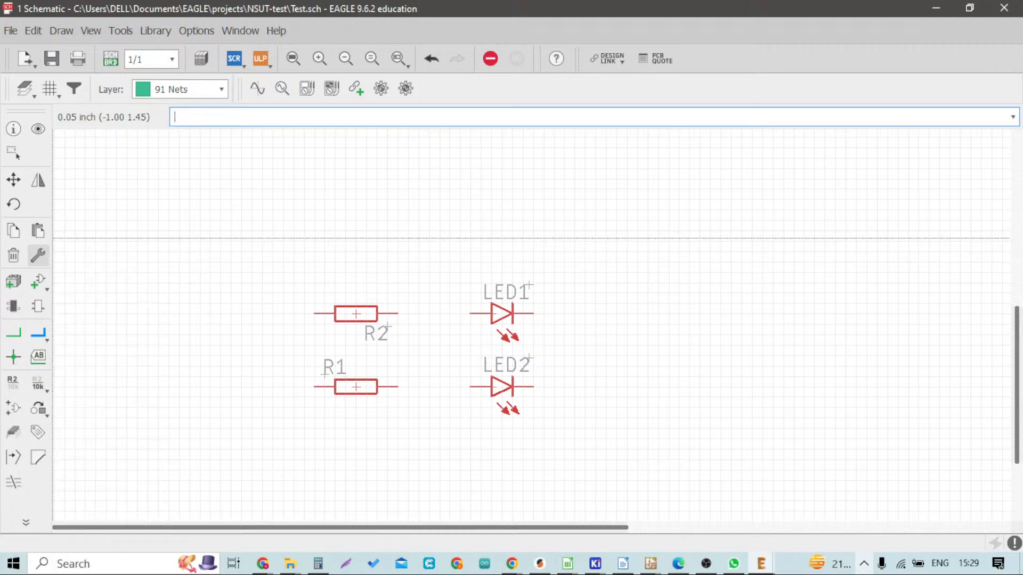
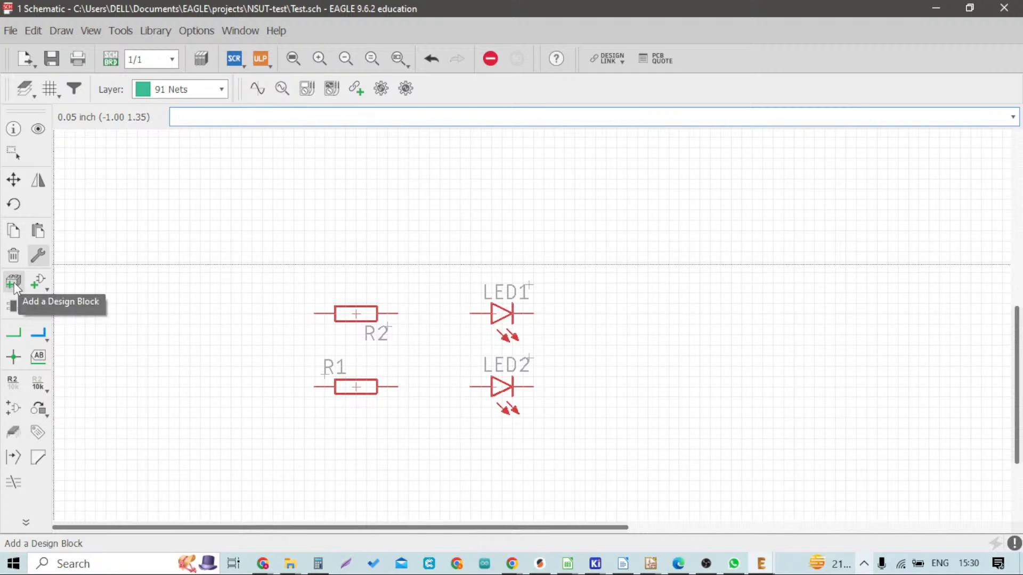
Choose Sheet 1 of the 12V-Voltage-Regulator_LM317M schematic from the example design blocks for insertion
{"action": "left_click", "coordinate": [13, 282]}
{"action": "left_click_drag", "start_coordinate": [206, 19], "coordinate": [414, 47]}
{"action": "left_click", "coordinate": [231, 98]}
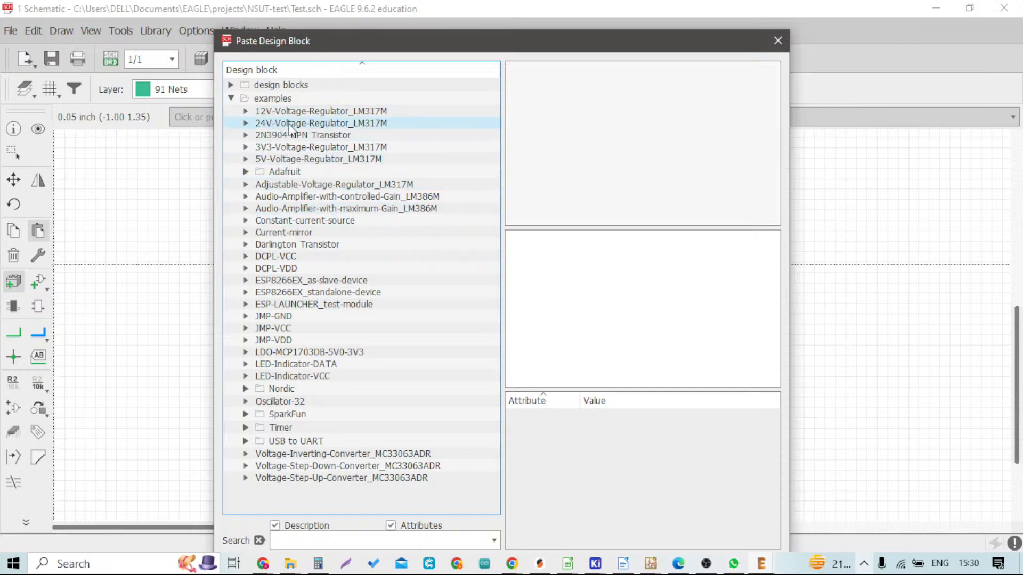
{"action": "left_click", "coordinate": [248, 110]}
{"action": "left_click", "coordinate": [288, 125]}
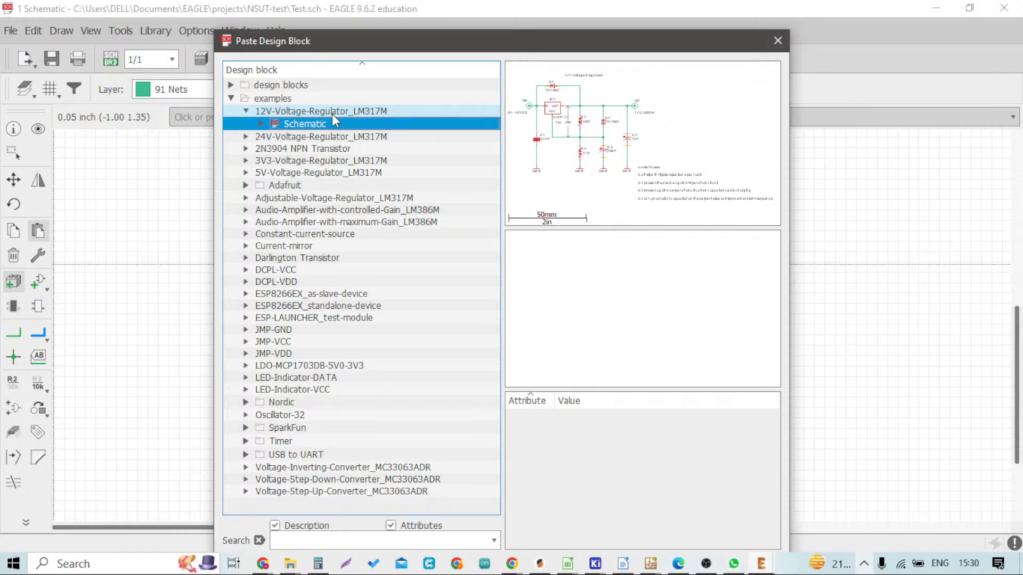
{"action": "double_click", "coordinate": [316, 122]}
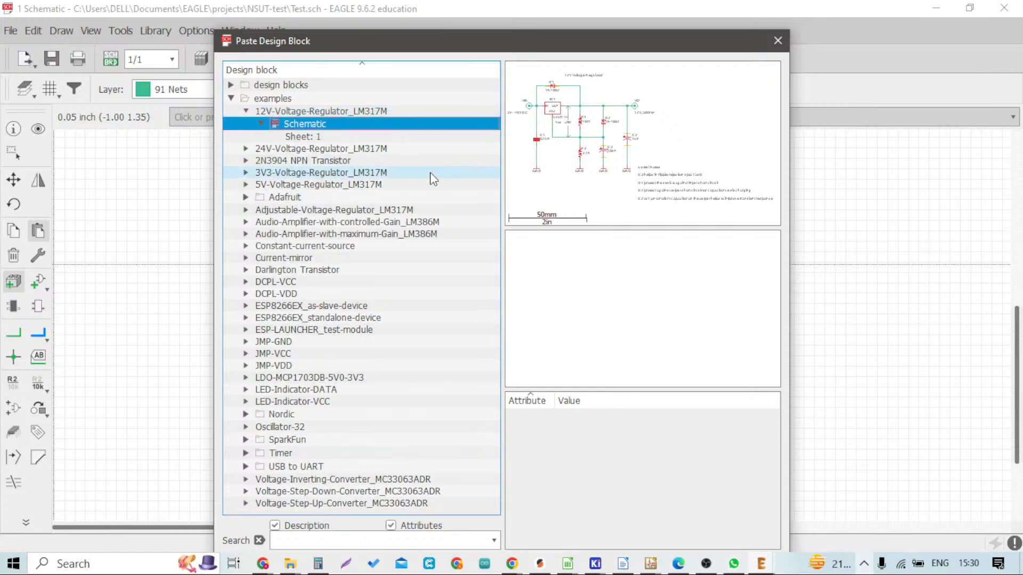
{"action": "double_click", "coordinate": [343, 137]}
Place the voltage regulator block above the resistors and LEDs, accepting the net names VIN, VO, N$1 and GND
{"action": "scroll", "coordinate": [275, 352], "scroll_direction": "down", "scroll_amount": 8}
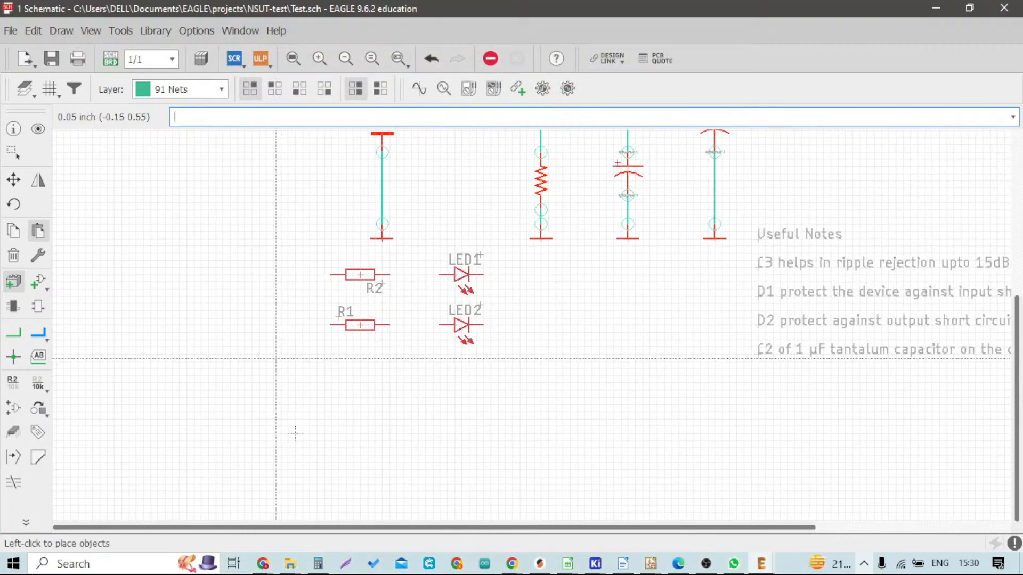
{"action": "left_click", "coordinate": [281, 335]}
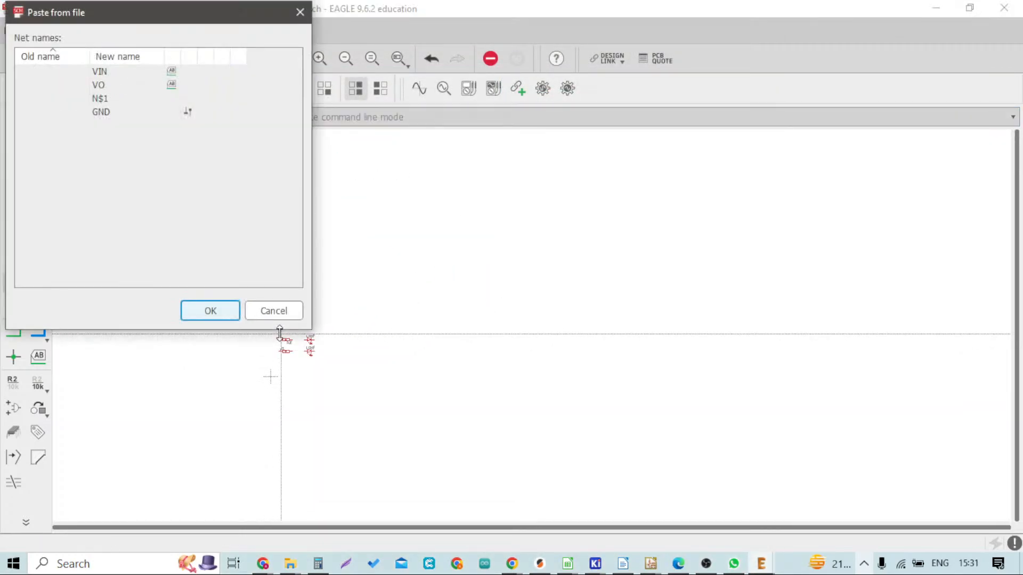
{"action": "left_click", "coordinate": [211, 311]}
{"action": "scroll", "coordinate": [270, 376], "scroll_direction": "up", "scroll_amount": 5}
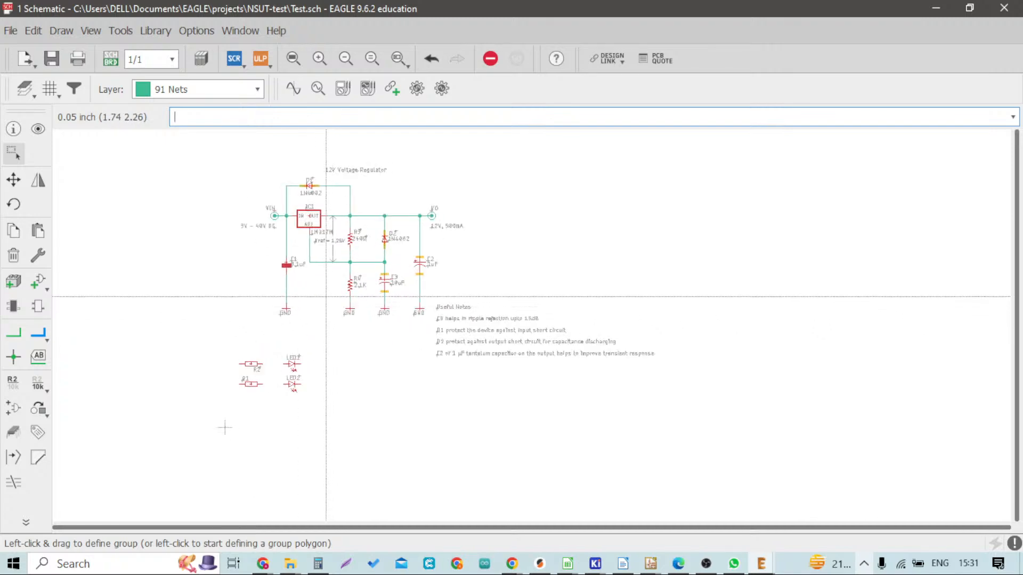
{"action": "scroll", "coordinate": [315, 252], "scroll_direction": "down", "scroll_amount": 2}
{"action": "scroll", "coordinate": [293, 204], "scroll_direction": "up", "scroll_amount": 4}
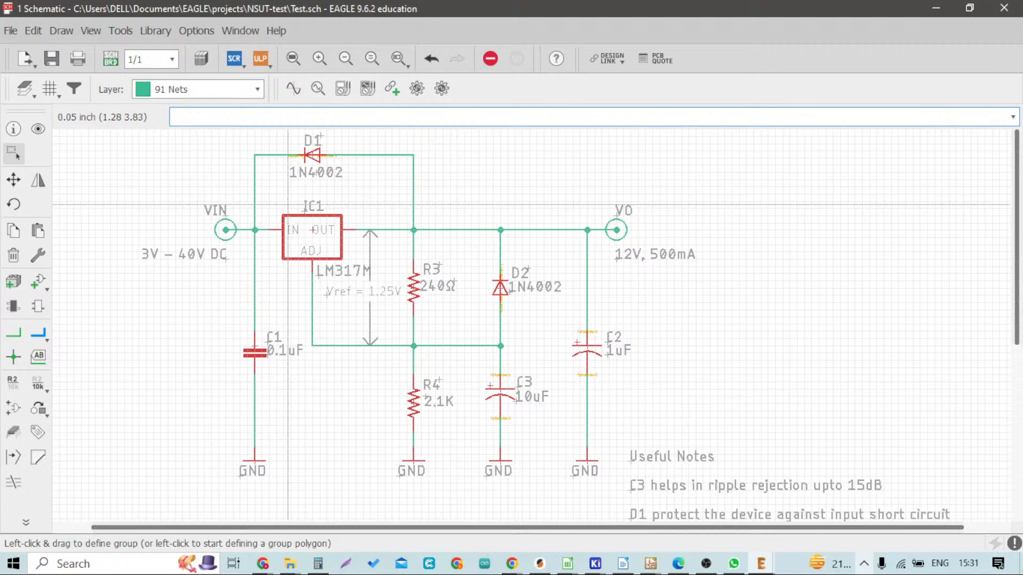
{"action": "left_click", "coordinate": [17, 282]}
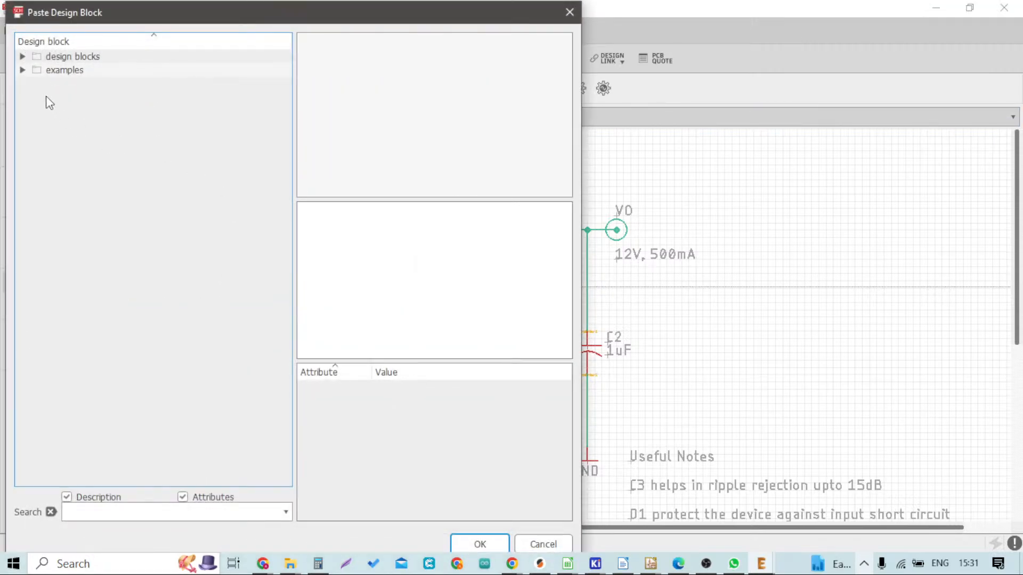
{"action": "left_click", "coordinate": [22, 70]}
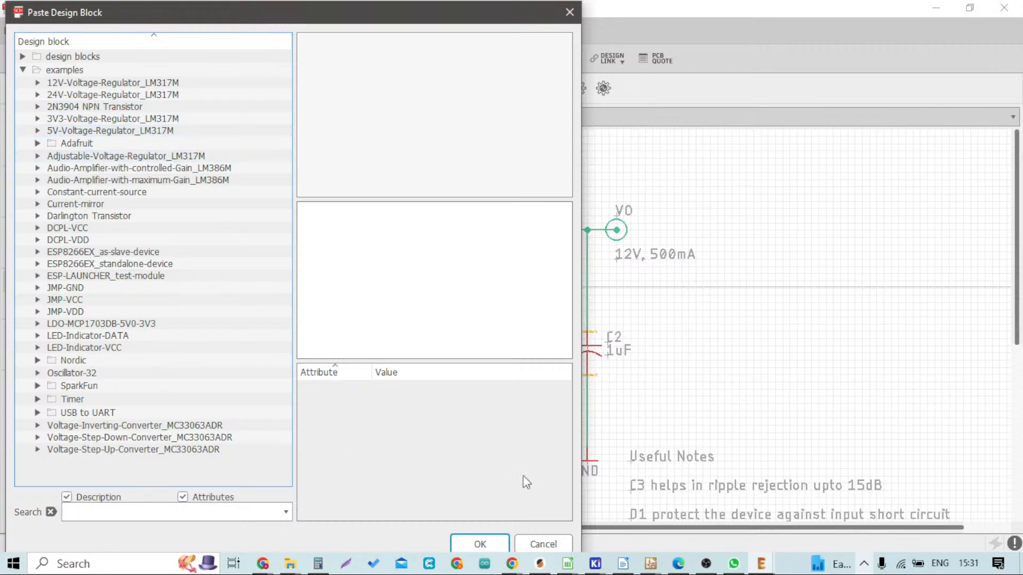
{"action": "left_click", "coordinate": [554, 542]}
{"action": "scroll", "coordinate": [509, 332], "scroll_direction": "down", "scroll_amount": 3}
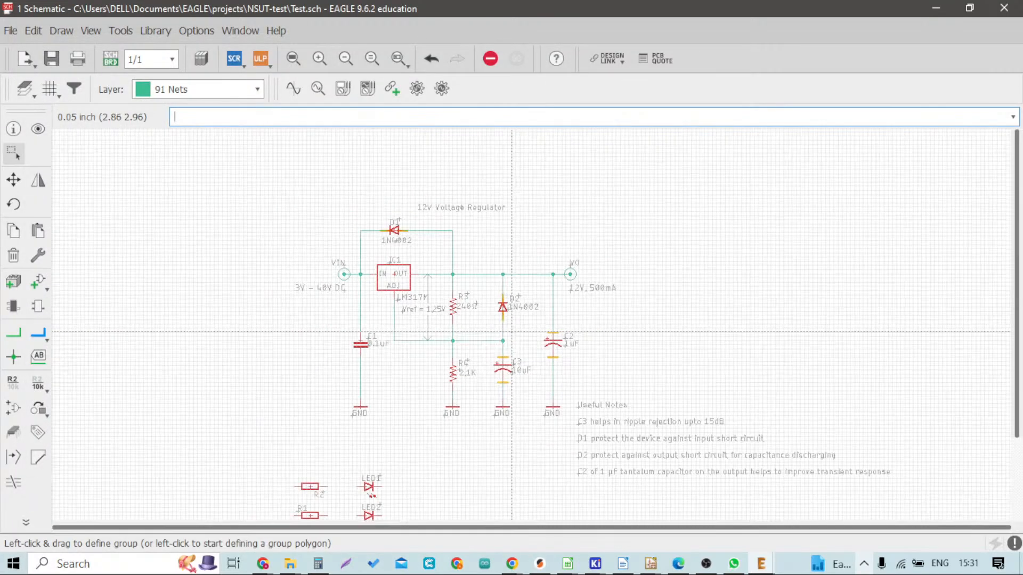
Undo the insertion of the 12V voltage regulator design block
{"action": "key", "text": "ctrl+z"}
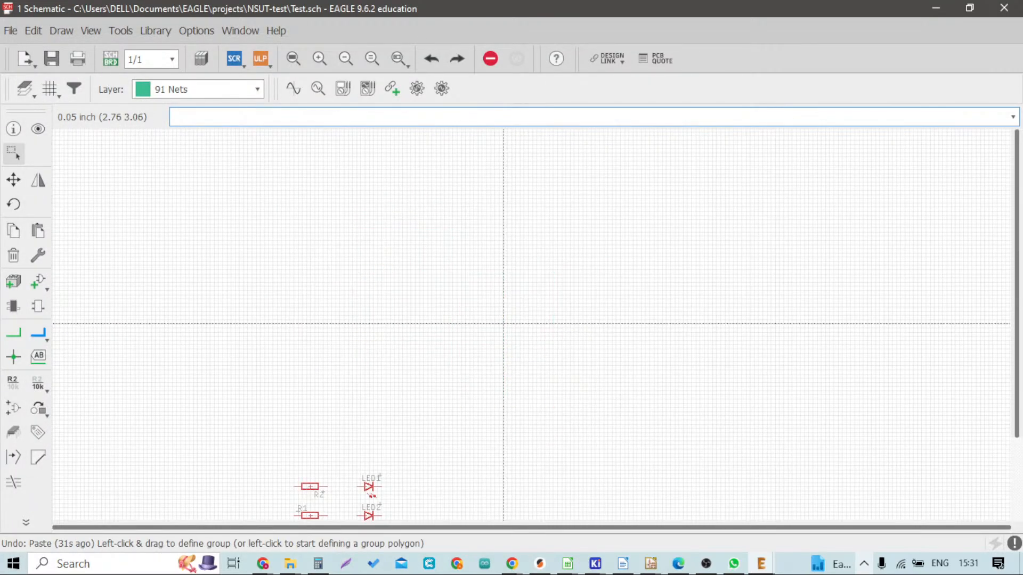
{"action": "scroll", "coordinate": [421, 291], "scroll_direction": "down", "scroll_amount": 2}
{"action": "scroll", "coordinate": [352, 432], "scroll_direction": "up", "scroll_amount": 2}
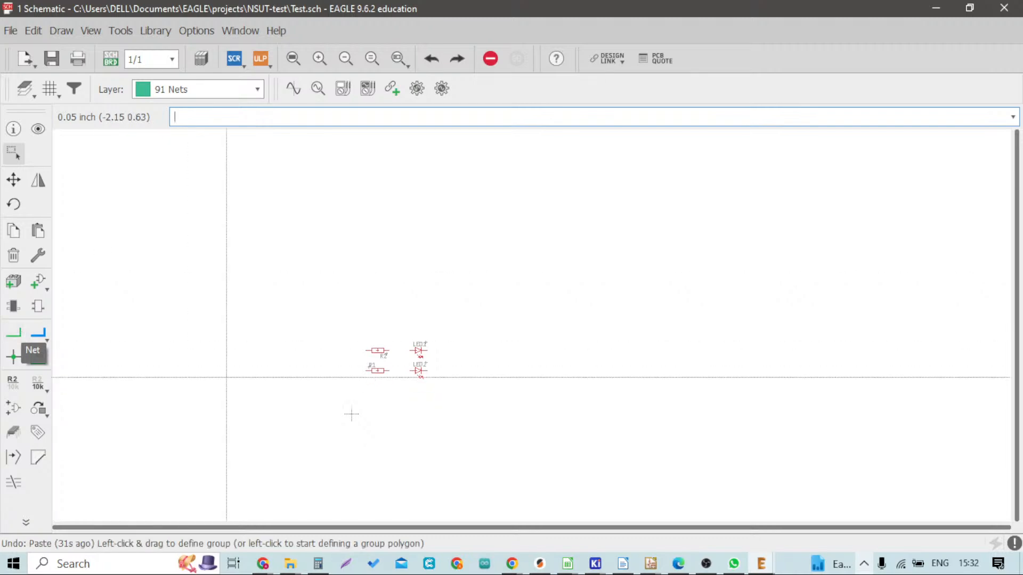
Start the Net tool and examine the facing pin ends of R2 and LED1
{"action": "scroll", "coordinate": [394, 354], "scroll_direction": "up", "scroll_amount": 10}
{"action": "scroll", "coordinate": [384, 330], "scroll_direction": "up", "scroll_amount": 1}
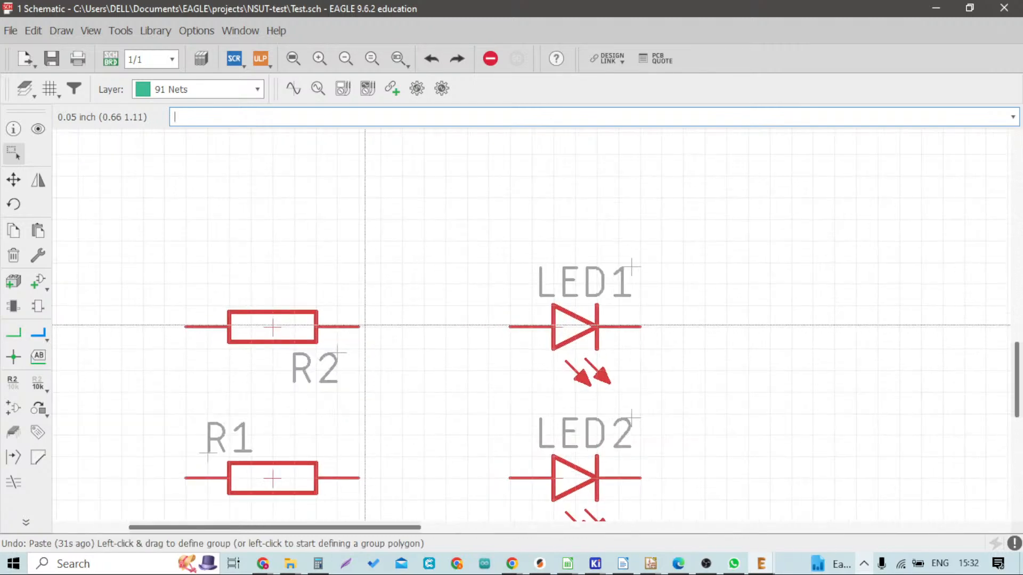
{"action": "scroll", "coordinate": [360, 324], "scroll_direction": "up", "scroll_amount": 1}
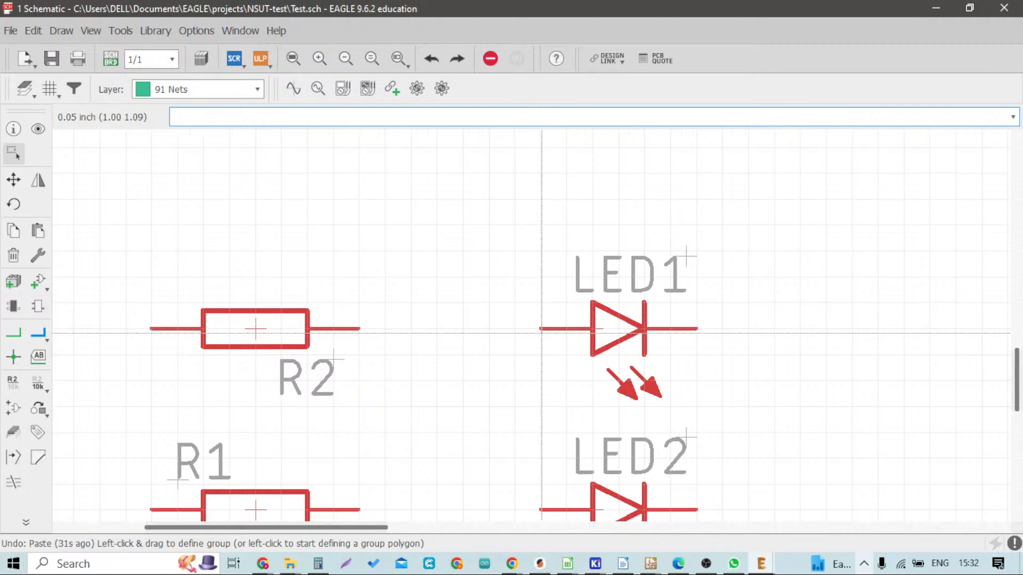
{"action": "left_click", "coordinate": [12, 330]}
{"action": "scroll", "coordinate": [368, 352], "scroll_direction": "up", "scroll_amount": 3}
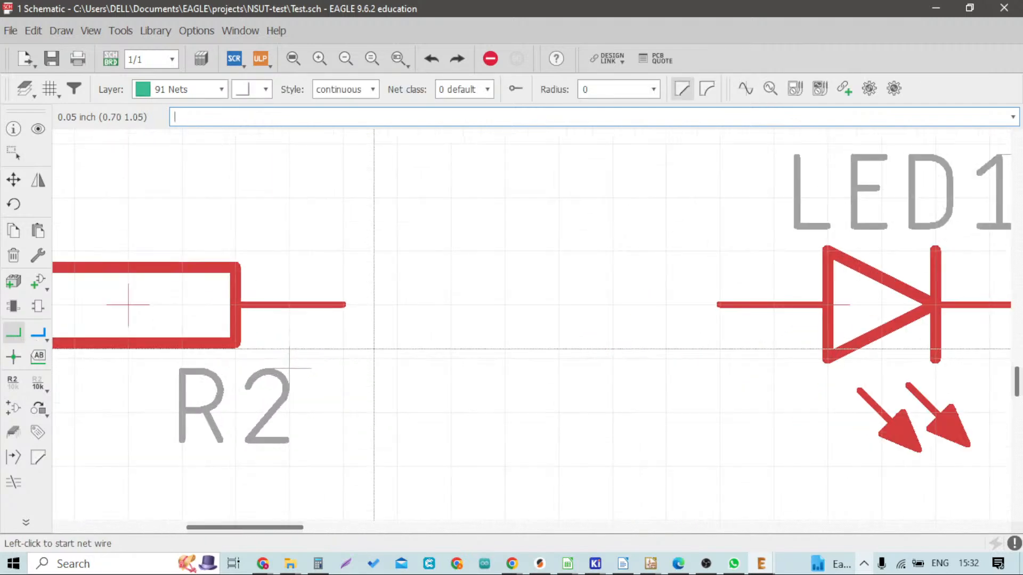
{"action": "scroll", "coordinate": [352, 304], "scroll_direction": "down", "scroll_amount": 3}
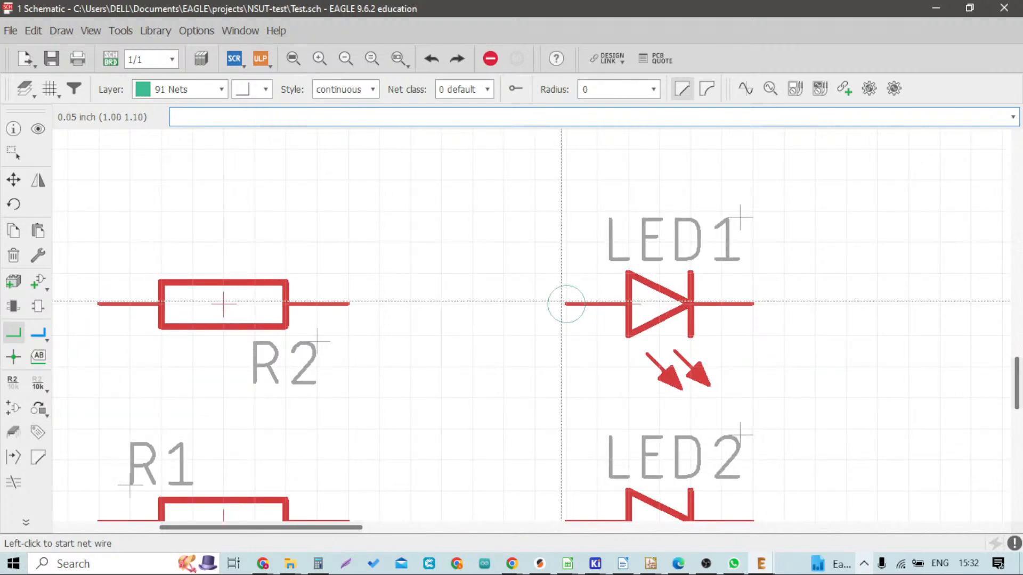
{"action": "scroll", "coordinate": [561, 301], "scroll_direction": "up", "scroll_amount": 2}
{"action": "scroll", "coordinate": [561, 301], "scroll_direction": "up", "scroll_amount": 1}
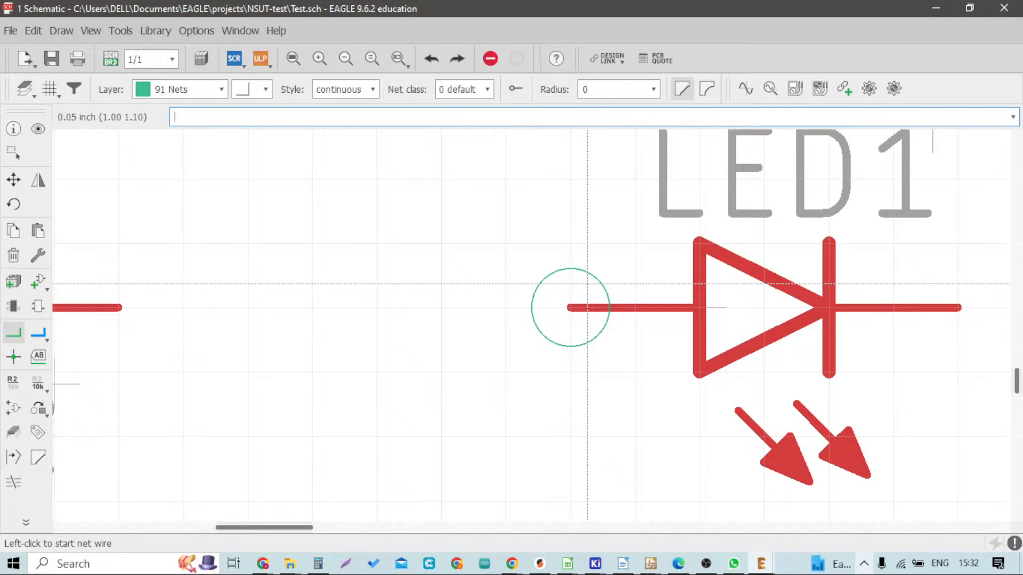
{"action": "scroll", "coordinate": [570, 307], "scroll_direction": "down", "scroll_amount": 4}
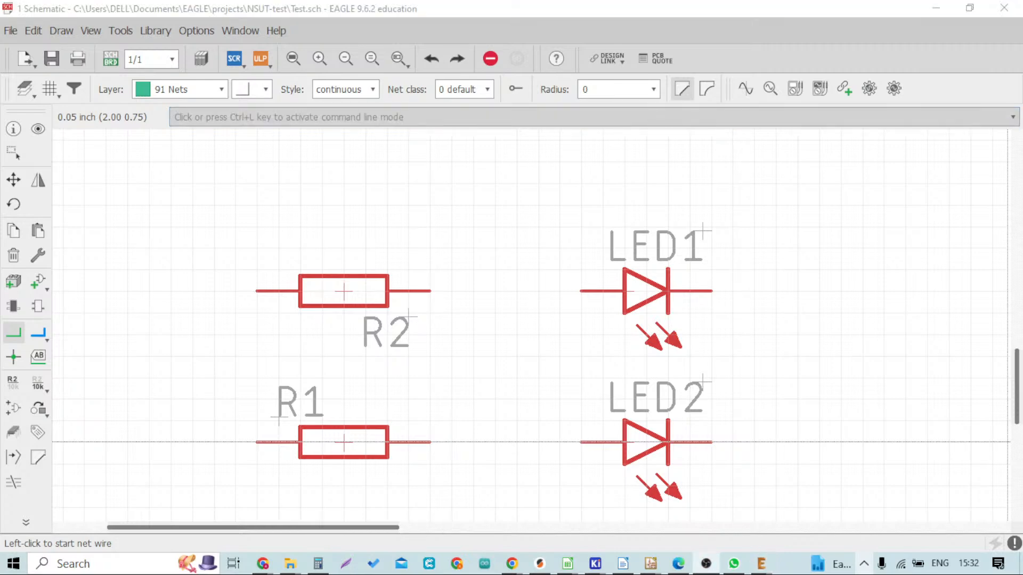
{"action": "key", "text": "alt+Tab"}
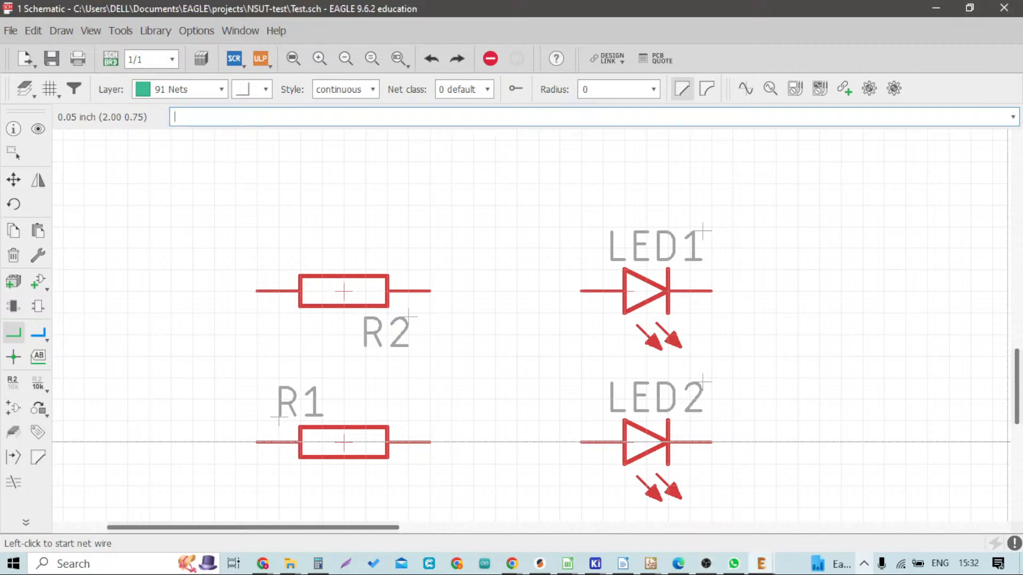
{"action": "key", "text": "alt+Tab"}
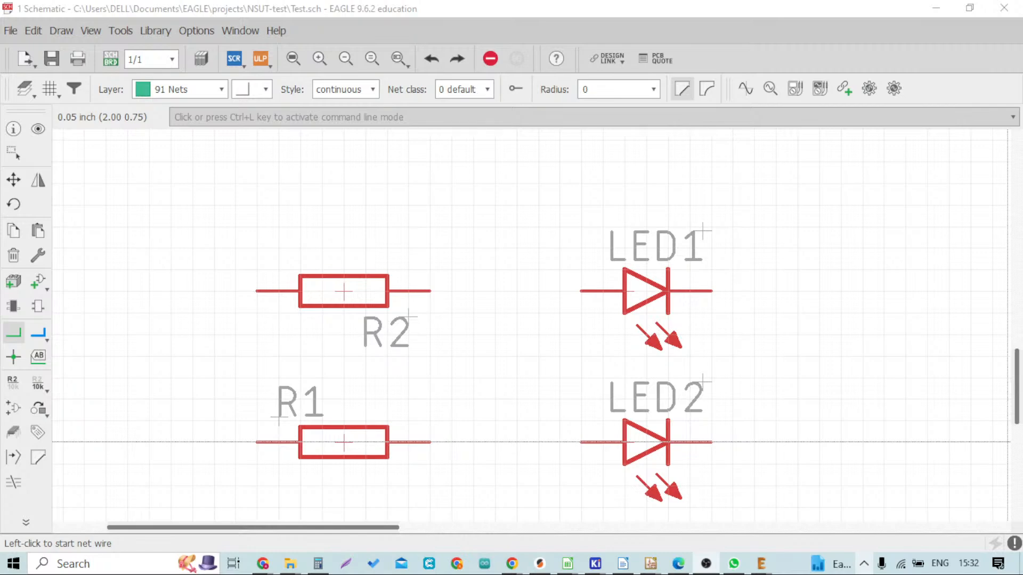
{"action": "key", "text": "alt+Tab"}
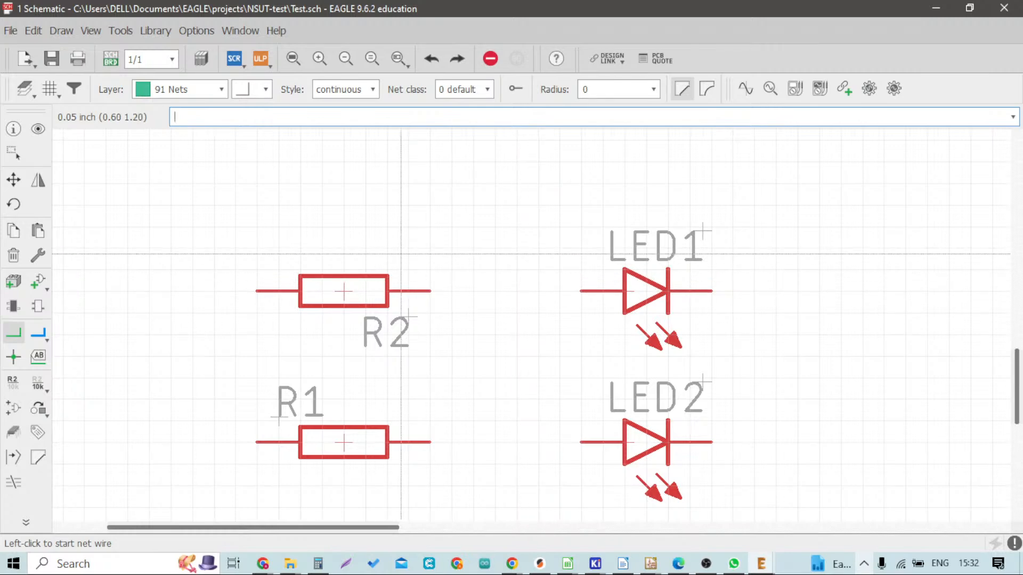
Draw a straight net wire on layer 91 Nets from R2's right pin to LED1's left pin
{"action": "scroll", "coordinate": [446, 297], "scroll_direction": "down", "scroll_amount": 2}
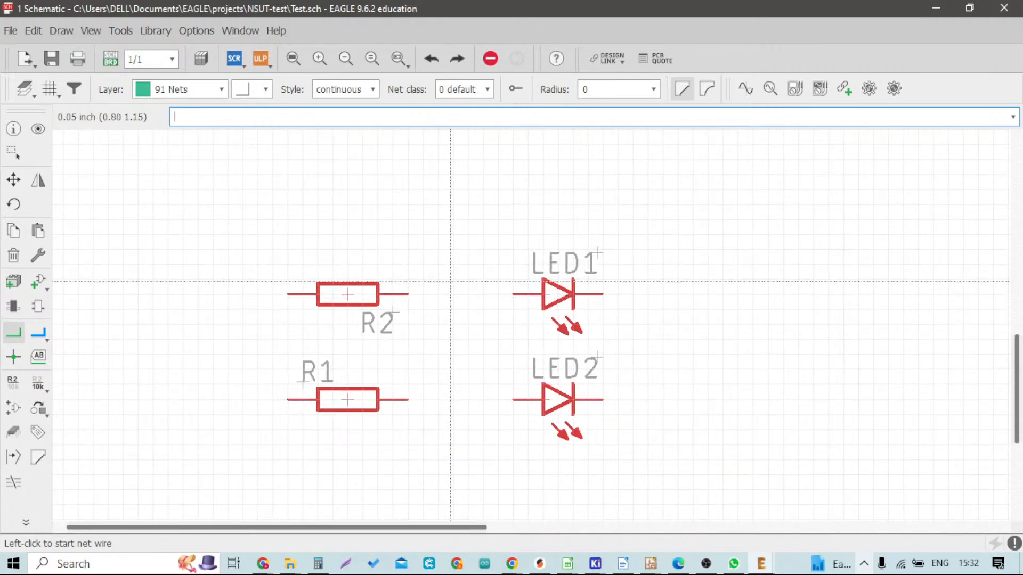
{"action": "scroll", "coordinate": [450, 298], "scroll_direction": "up", "scroll_amount": 3}
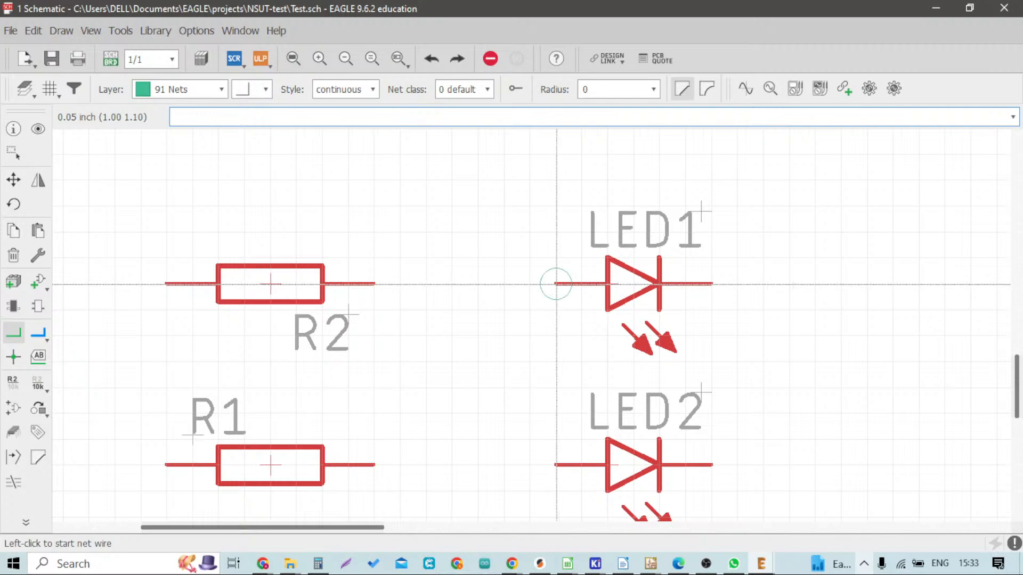
{"action": "left_click", "coordinate": [372, 283]}
{"action": "scroll", "coordinate": [530, 295], "scroll_direction": "up", "scroll_amount": 2}
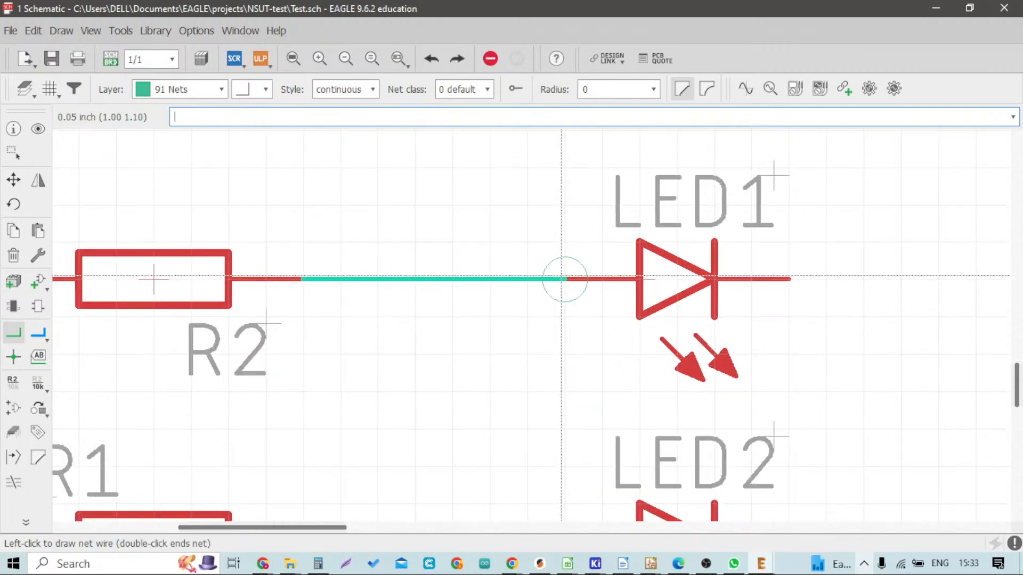
{"action": "left_click", "coordinate": [554, 284]}
{"action": "scroll", "coordinate": [496, 282], "scroll_direction": "down", "scroll_amount": 3}
{"action": "scroll", "coordinate": [323, 272], "scroll_direction": "up", "scroll_amount": 1}
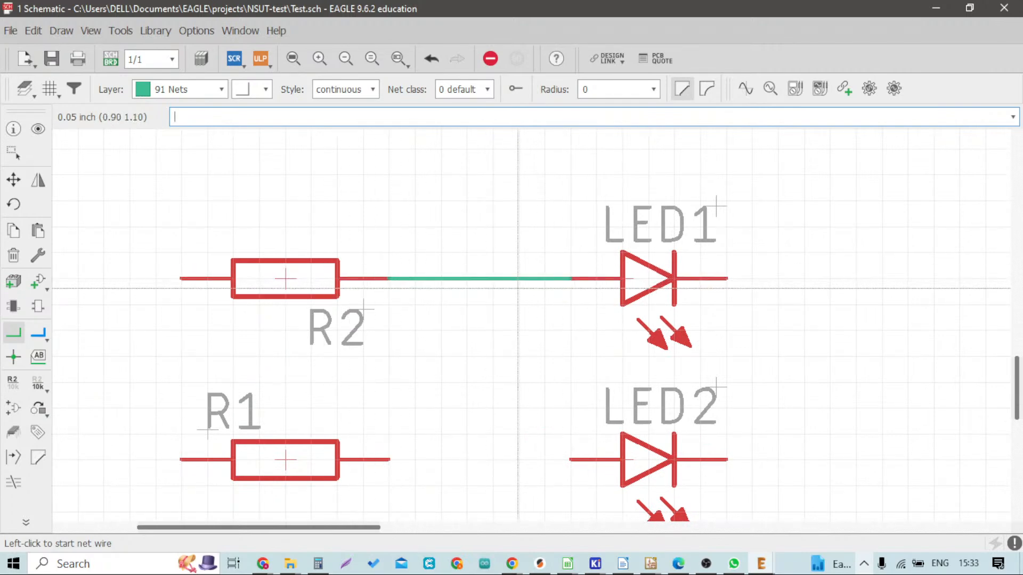
{"action": "scroll", "coordinate": [589, 286], "scroll_direction": "down", "scroll_amount": 1}
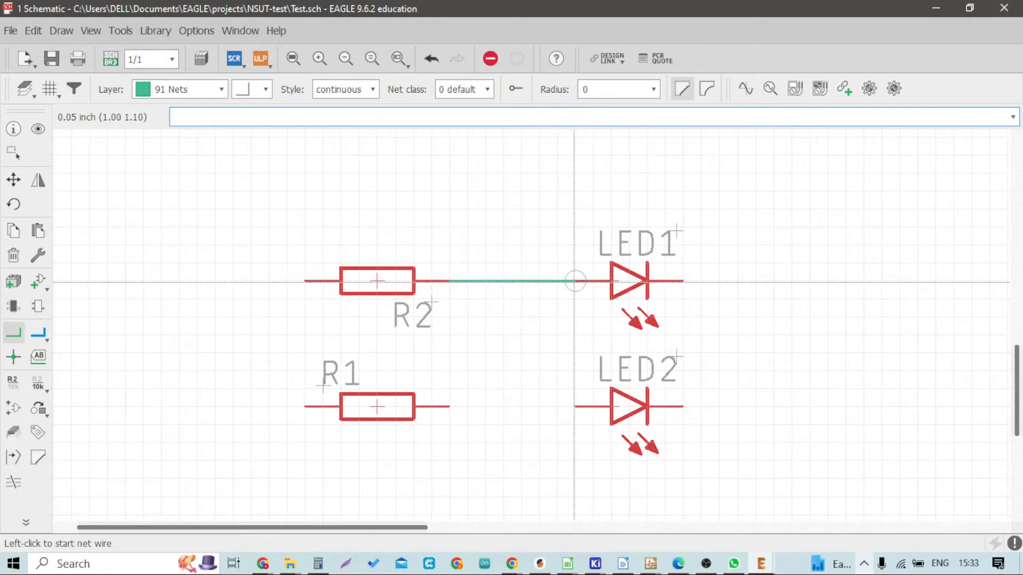
{"action": "scroll", "coordinate": [575, 280], "scroll_direction": "down", "scroll_amount": 1}
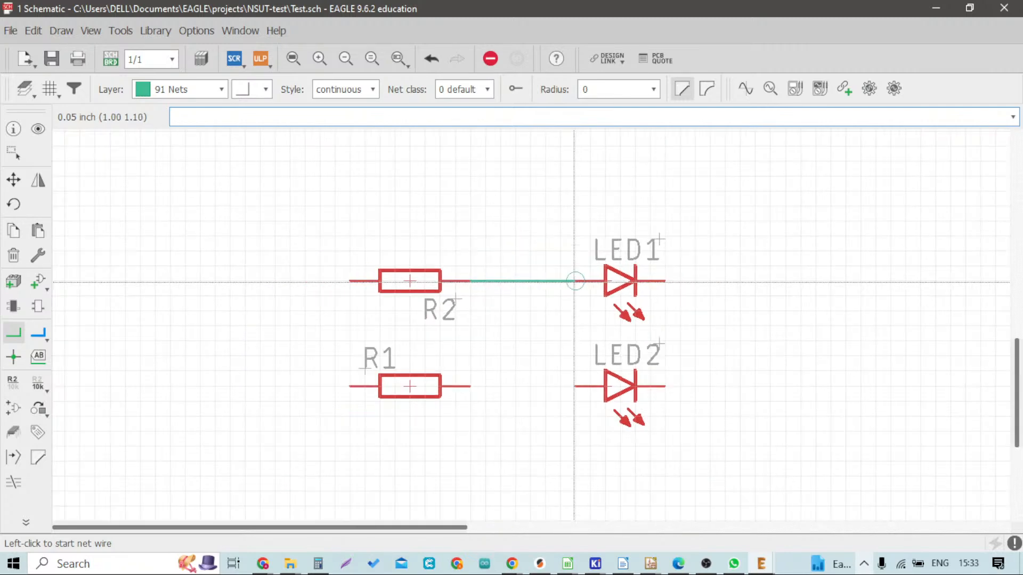
{"action": "scroll", "coordinate": [351, 264], "scroll_direction": "down", "scroll_amount": 1}
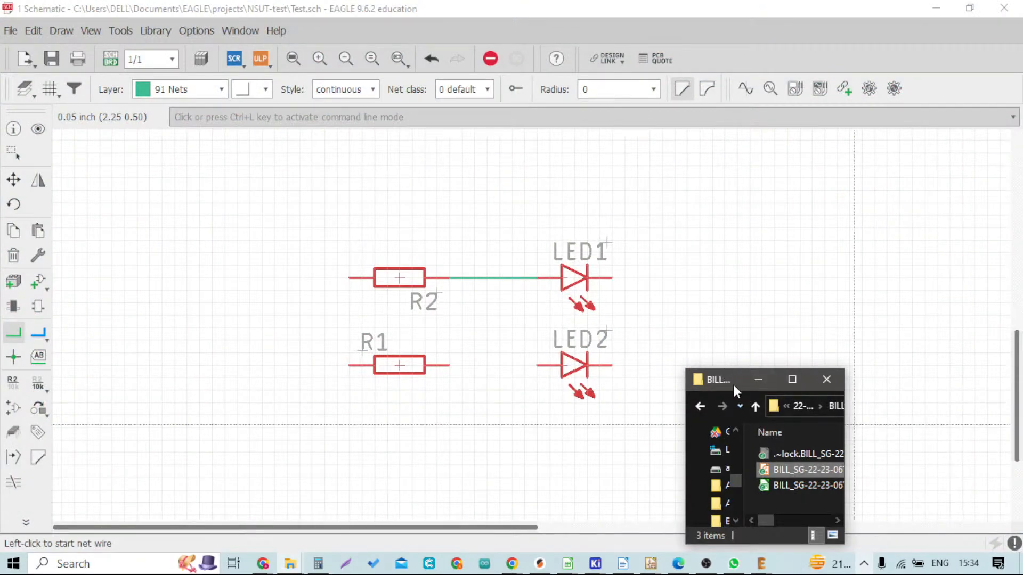
Move the file browser window aside and examine the overall layout of the CurveTracer_8085_V11.sch schematic
{"action": "left_click_drag", "start_coordinate": [734, 384], "coordinate": [1022, 440]}
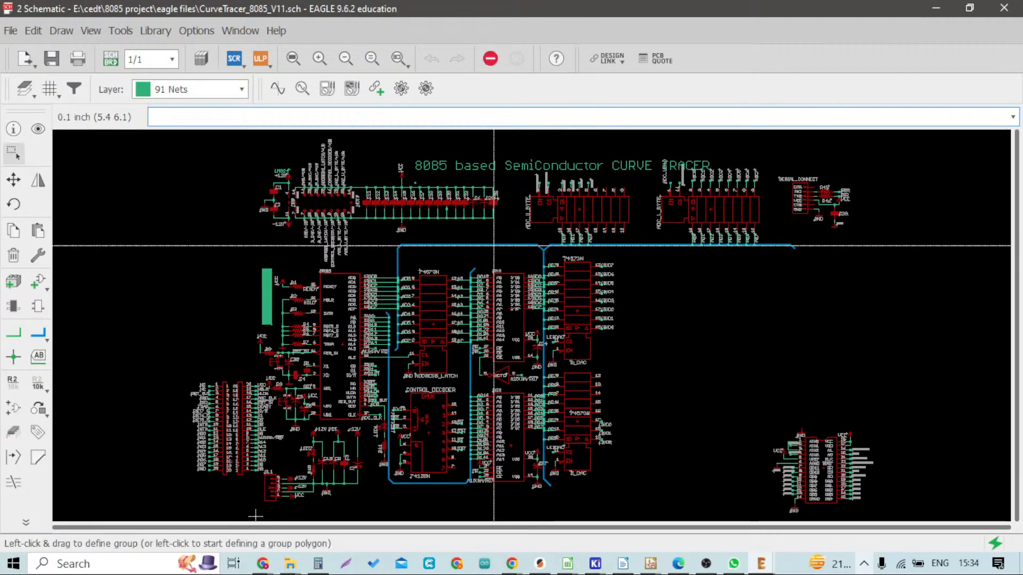
{"action": "scroll", "coordinate": [447, 304], "scroll_direction": "down", "scroll_amount": 1}
{"action": "scroll", "coordinate": [451, 317], "scroll_direction": "up", "scroll_amount": 2}
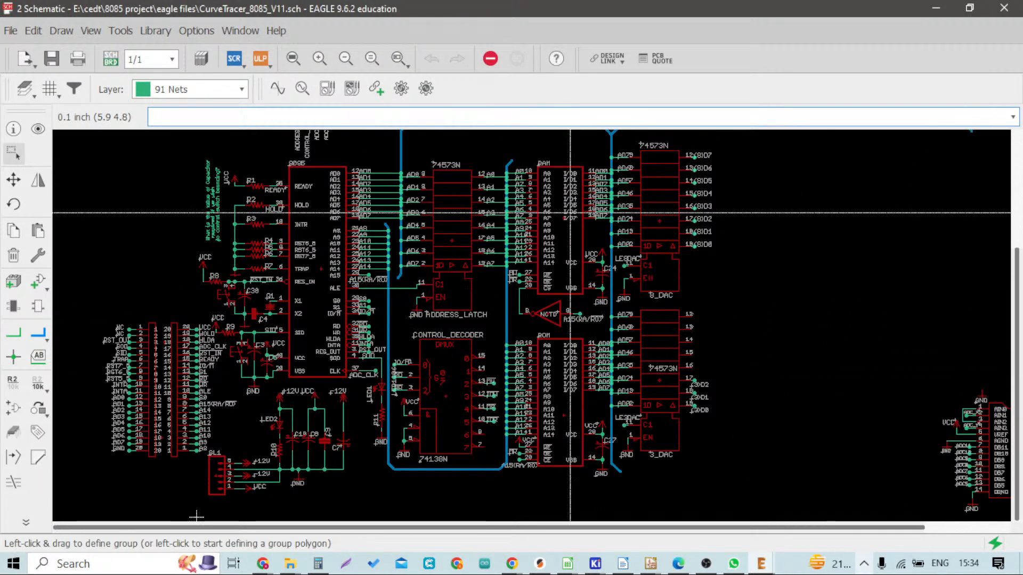
{"action": "scroll", "coordinate": [454, 238], "scroll_direction": "up", "scroll_amount": 2}
{"action": "scroll", "coordinate": [455, 238], "scroll_direction": "up", "scroll_amount": 2}
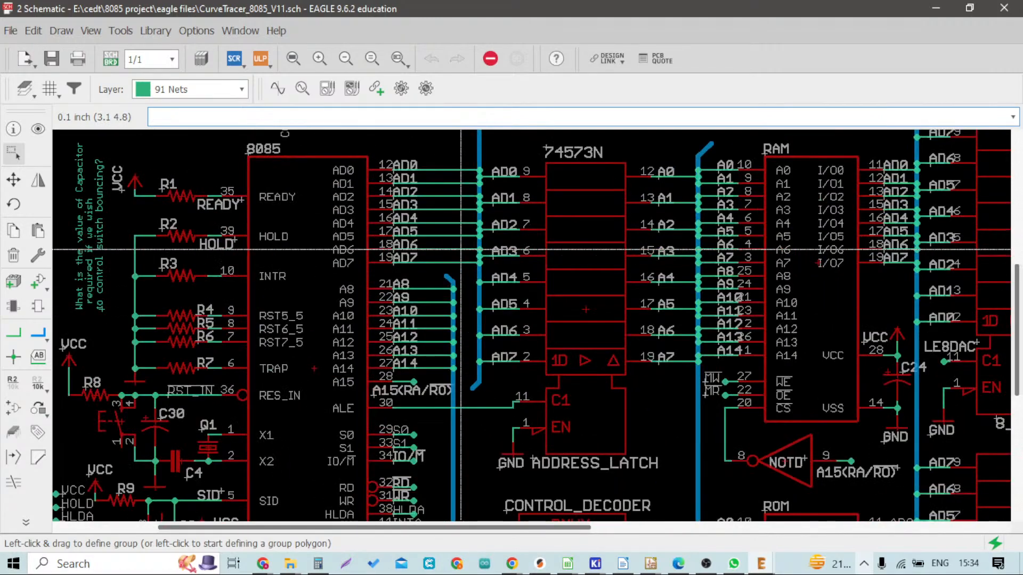
{"action": "scroll", "coordinate": [460, 249], "scroll_direction": "down", "scroll_amount": 4}
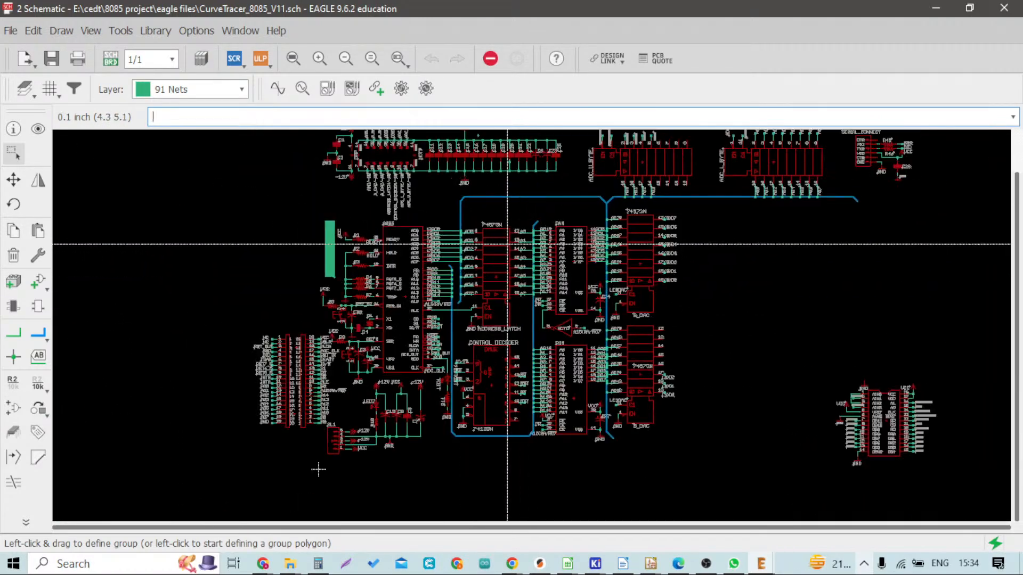
{"action": "scroll", "coordinate": [508, 244], "scroll_direction": "up", "scroll_amount": 2}
{"action": "scroll", "coordinate": [514, 241], "scroll_direction": "down", "scroll_amount": 2}
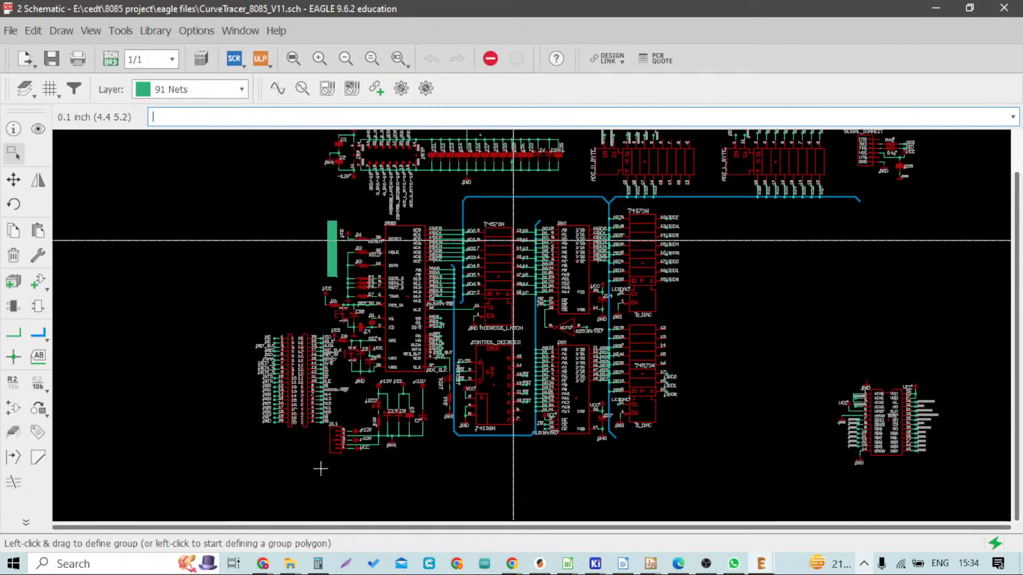
{"action": "scroll", "coordinate": [513, 241], "scroll_direction": "up", "scroll_amount": 1}
{"action": "scroll", "coordinate": [541, 339], "scroll_direction": "up", "scroll_amount": 1}
{"action": "scroll", "coordinate": [540, 339], "scroll_direction": "down", "scroll_amount": 1}
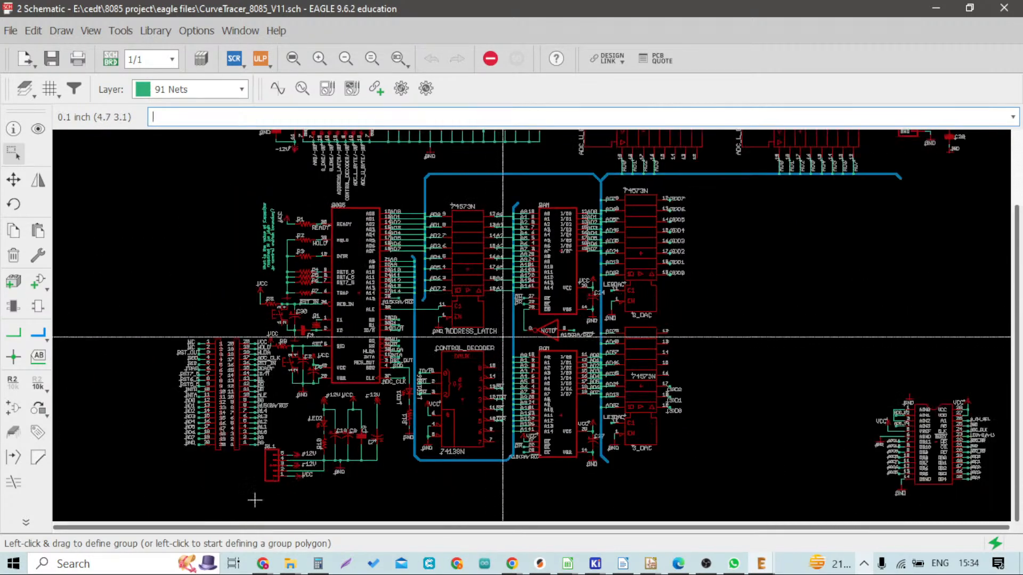
Examine up close how the A8 to A14 nets of the 8085 join the bus in the curve tracer schematic
{"action": "scroll", "coordinate": [502, 327], "scroll_direction": "up", "scroll_amount": 1}
{"action": "scroll", "coordinate": [395, 242], "scroll_direction": "up", "scroll_amount": 1}
{"action": "scroll", "coordinate": [395, 242], "scroll_direction": "up", "scroll_amount": 4}
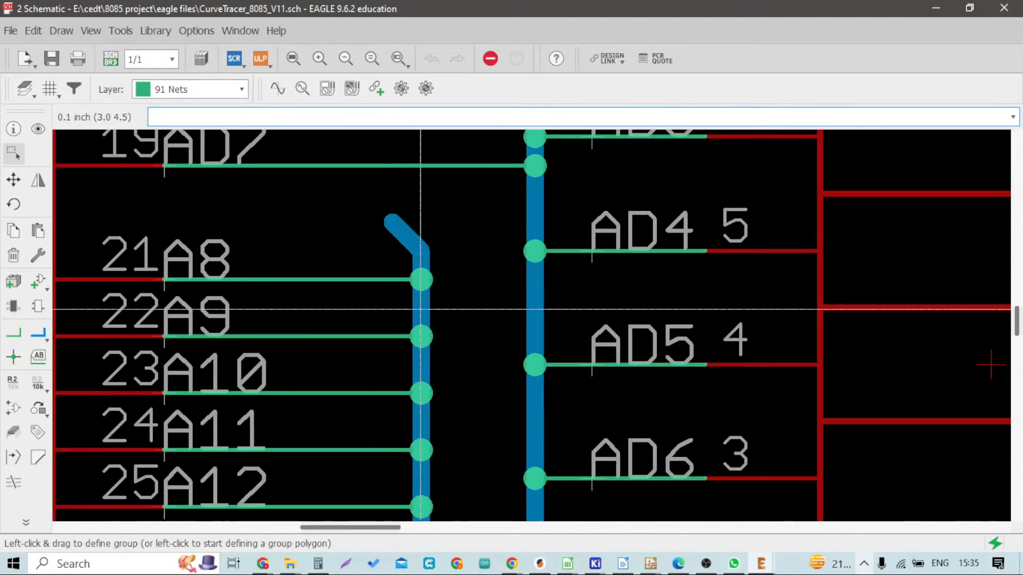
{"action": "scroll", "coordinate": [419, 252], "scroll_direction": "down", "scroll_amount": 1}
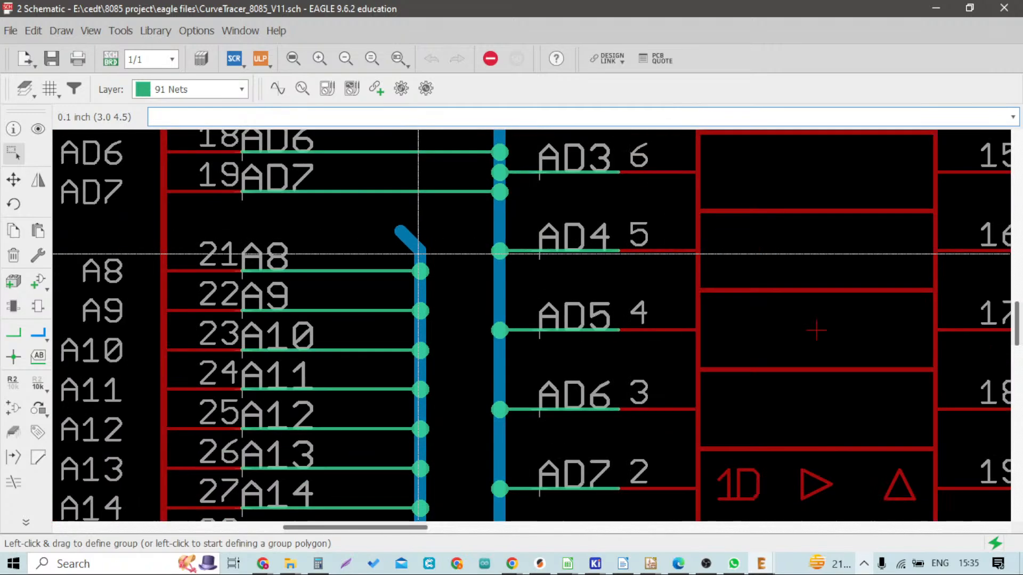
{"action": "scroll", "coordinate": [419, 253], "scroll_direction": "down", "scroll_amount": 2}
{"action": "scroll", "coordinate": [469, 337], "scroll_direction": "down", "scroll_amount": 1}
{"action": "scroll", "coordinate": [468, 338], "scroll_direction": "down", "scroll_amount": 2}
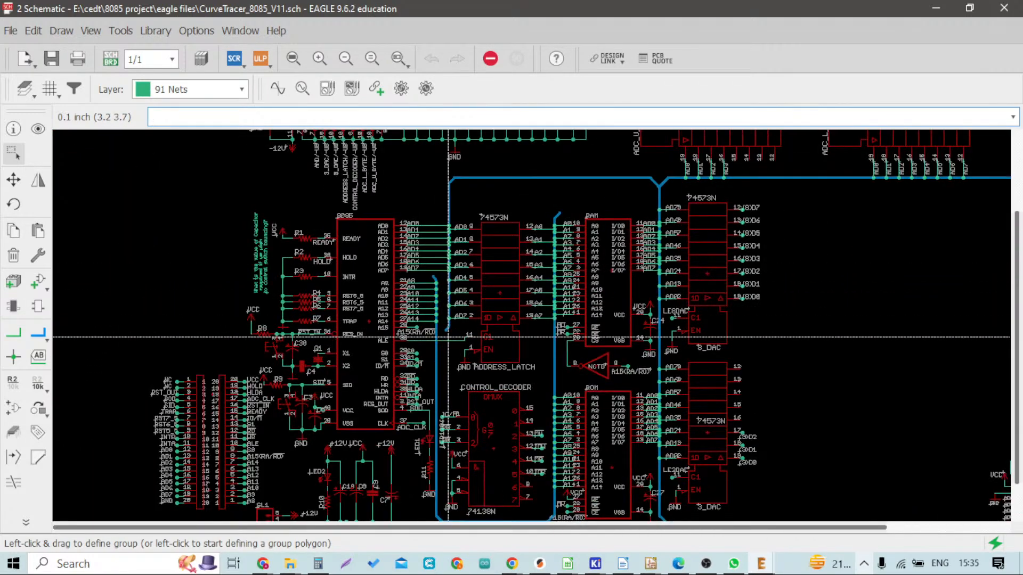
{"action": "scroll", "coordinate": [448, 338], "scroll_direction": "down", "scroll_amount": 2}
Examine the buses and labelled nets running between the 8085, the address latch and the RAM
{"action": "scroll", "coordinate": [444, 341], "scroll_direction": "up", "scroll_amount": 4}
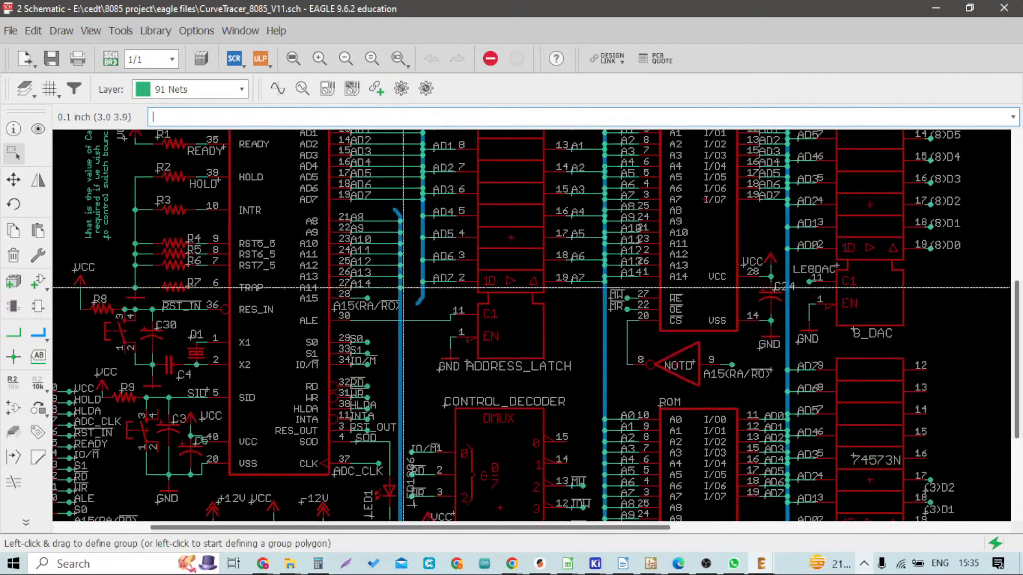
{"action": "scroll", "coordinate": [396, 248], "scroll_direction": "up", "scroll_amount": 1}
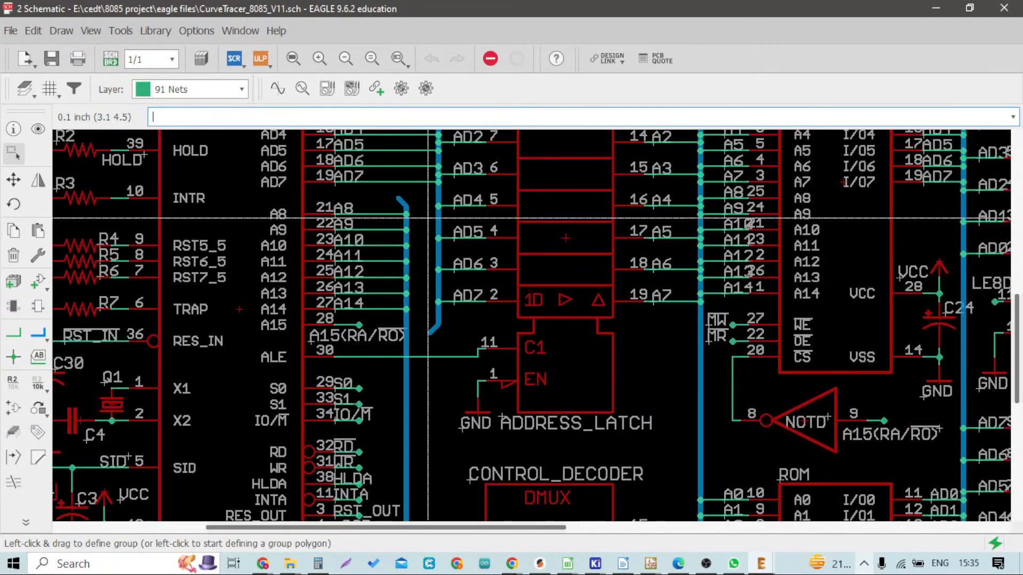
{"action": "scroll", "coordinate": [349, 214], "scroll_direction": "up", "scroll_amount": 1}
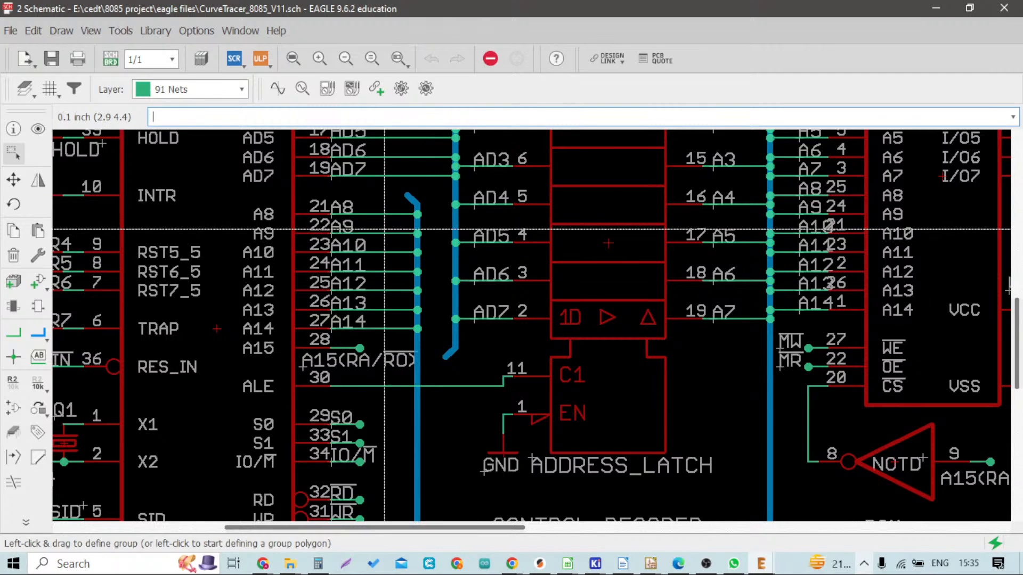
{"action": "scroll", "coordinate": [410, 248], "scroll_direction": "down", "scroll_amount": 1}
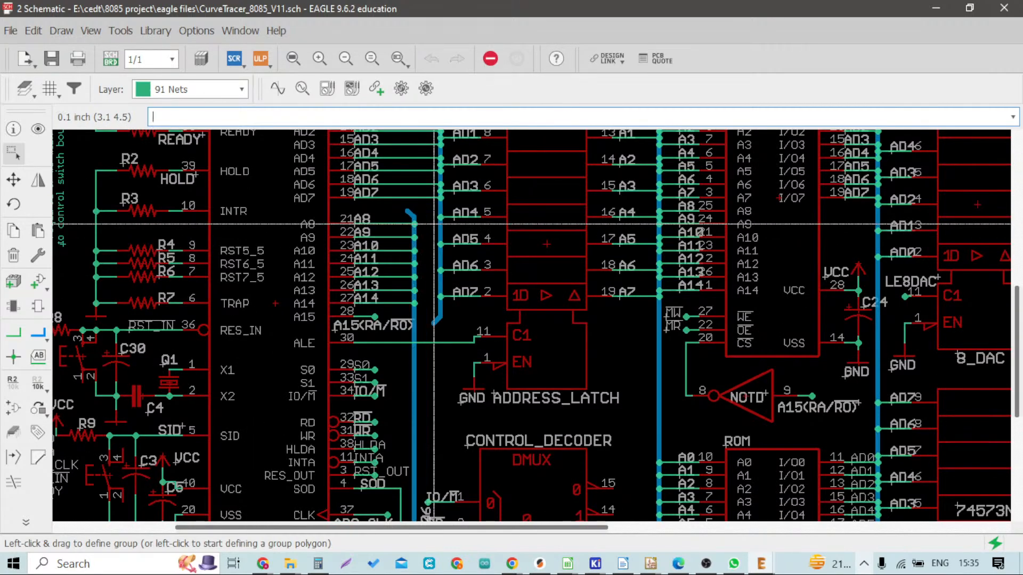
{"action": "scroll", "coordinate": [389, 223], "scroll_direction": "down", "scroll_amount": 2}
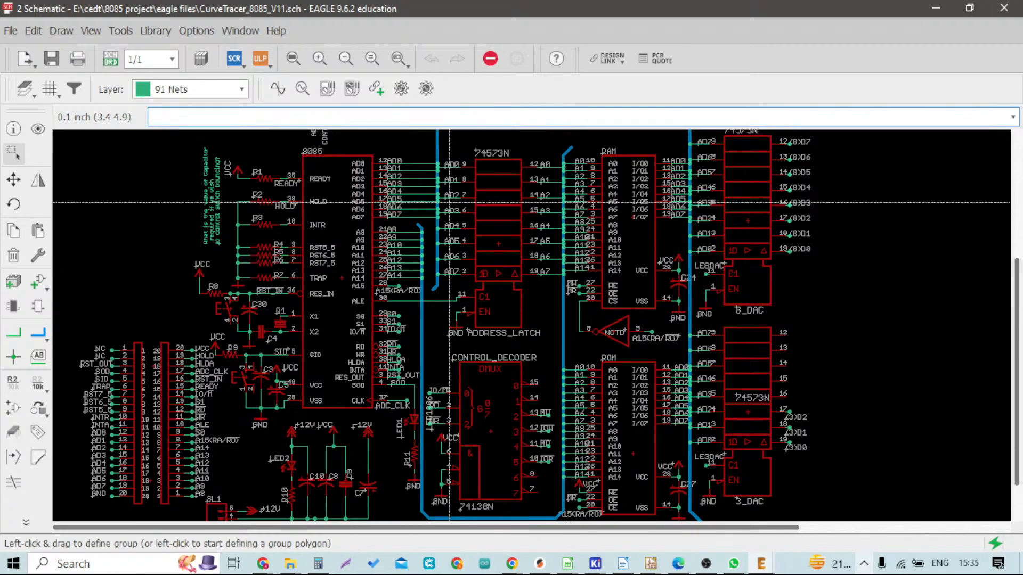
{"action": "scroll", "coordinate": [442, 219], "scroll_direction": "down", "scroll_amount": 1}
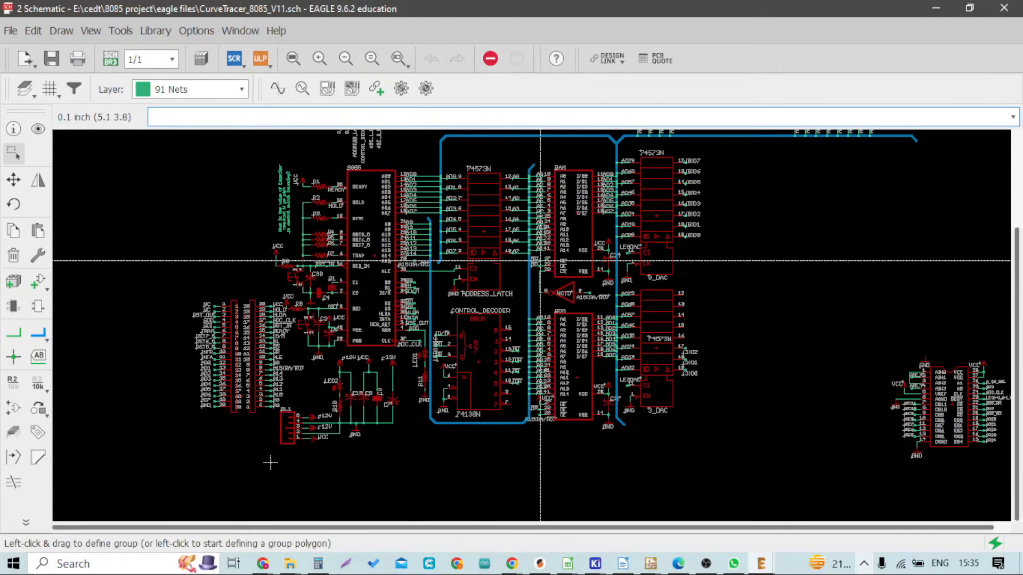
{"action": "scroll", "coordinate": [431, 211], "scroll_direction": "up", "scroll_amount": 4}
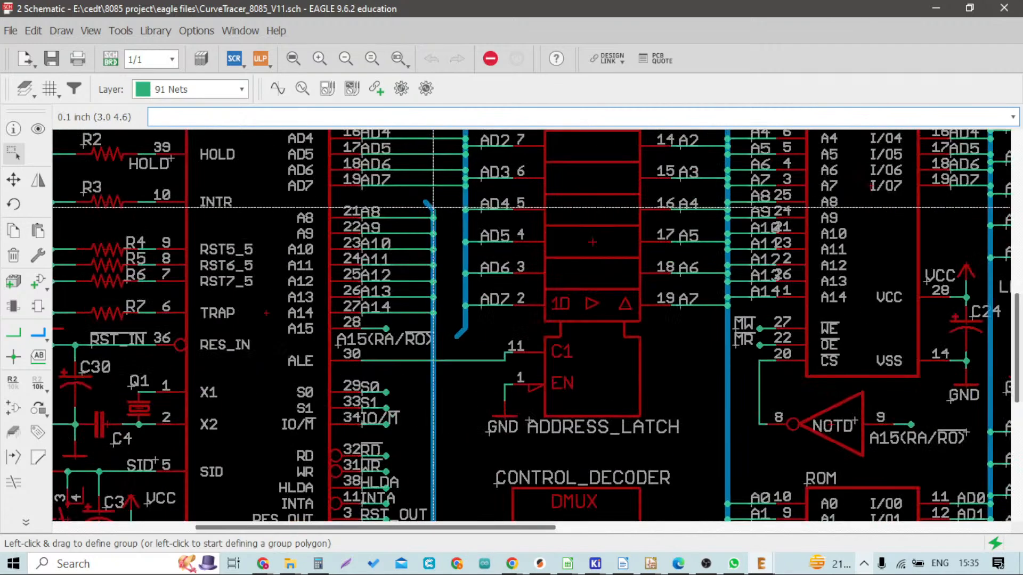
{"action": "scroll", "coordinate": [431, 208], "scroll_direction": "up", "scroll_amount": 2}
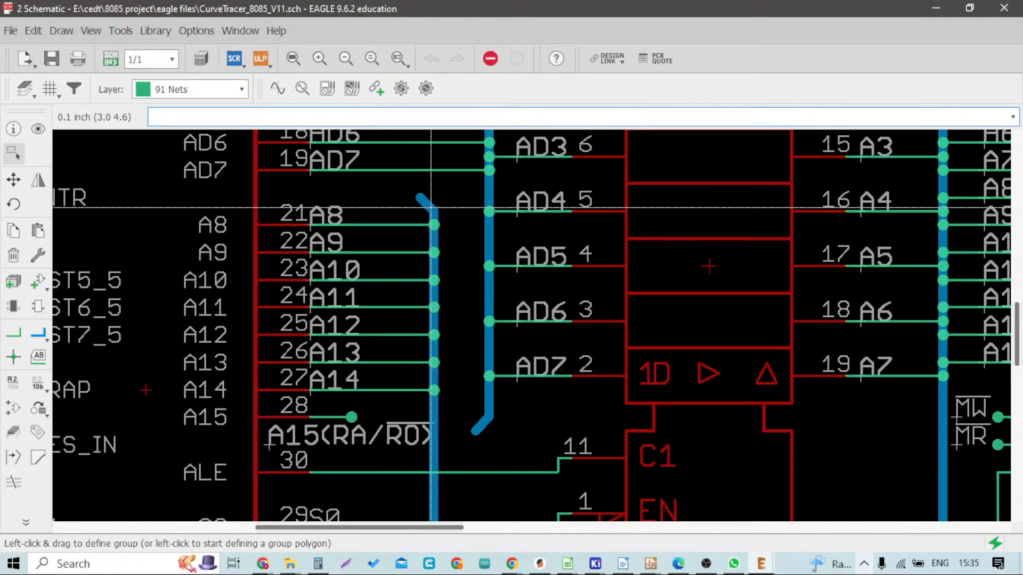
{"action": "scroll", "coordinate": [432, 235], "scroll_direction": "down", "scroll_amount": 5}
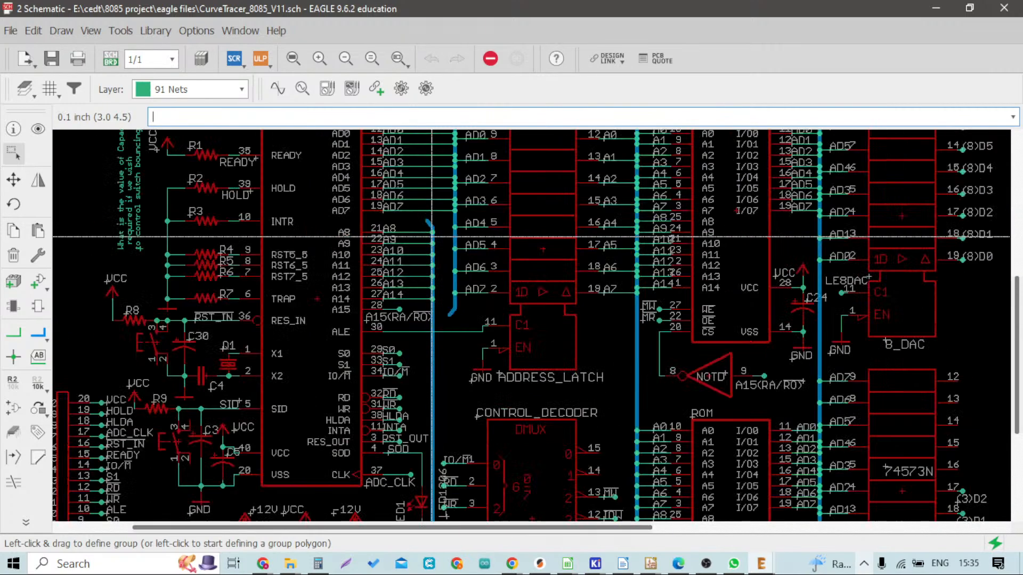
{"action": "scroll", "coordinate": [432, 236], "scroll_direction": "up", "scroll_amount": 5}
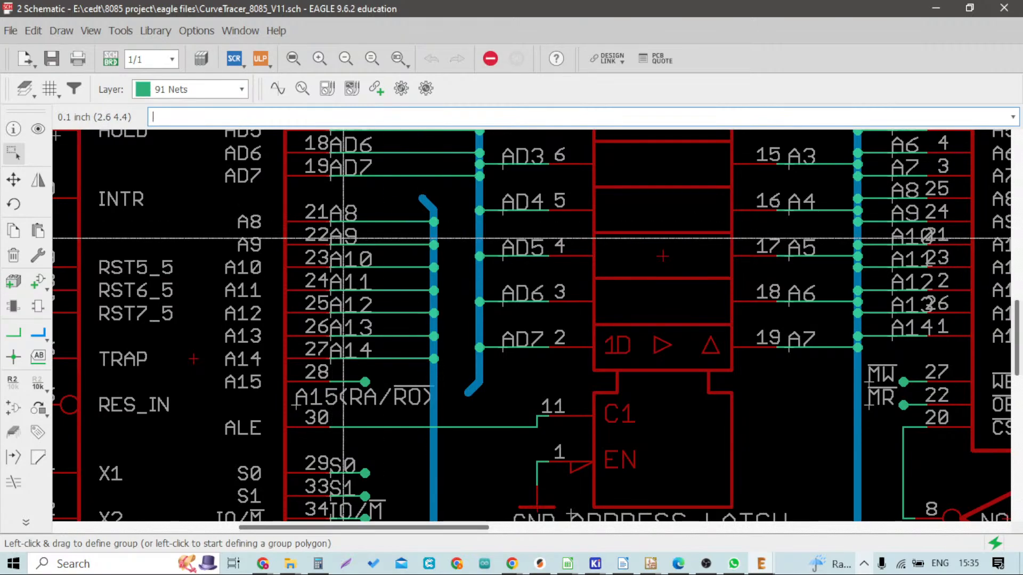
Compare how the A and AD nets of the 8085, address latch and RAM join the buses, and move the curve tracer window aside
{"action": "scroll", "coordinate": [426, 314], "scroll_direction": "down", "scroll_amount": 5}
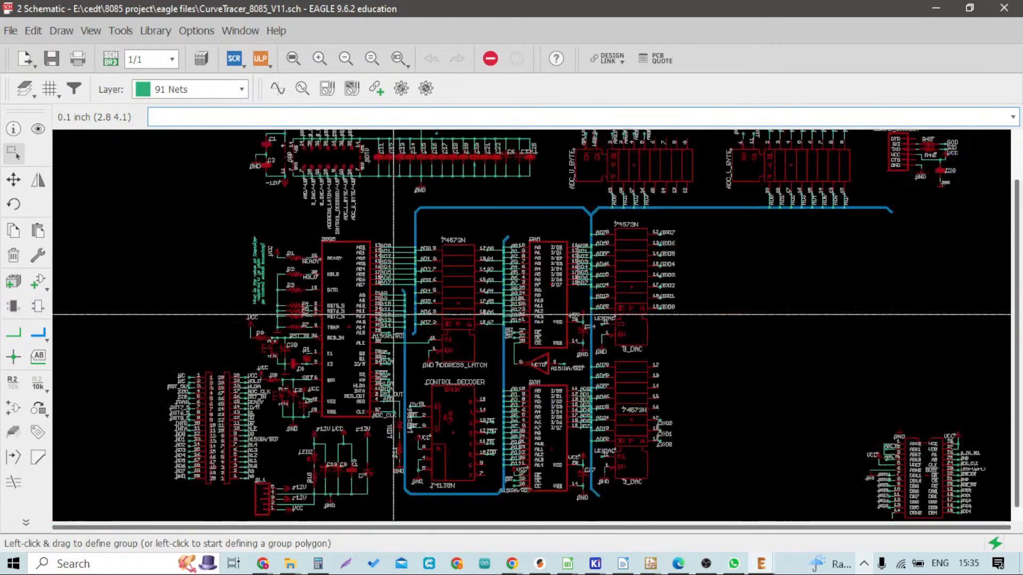
{"action": "scroll", "coordinate": [487, 262], "scroll_direction": "up", "scroll_amount": 2}
{"action": "scroll", "coordinate": [487, 262], "scroll_direction": "up", "scroll_amount": 4}
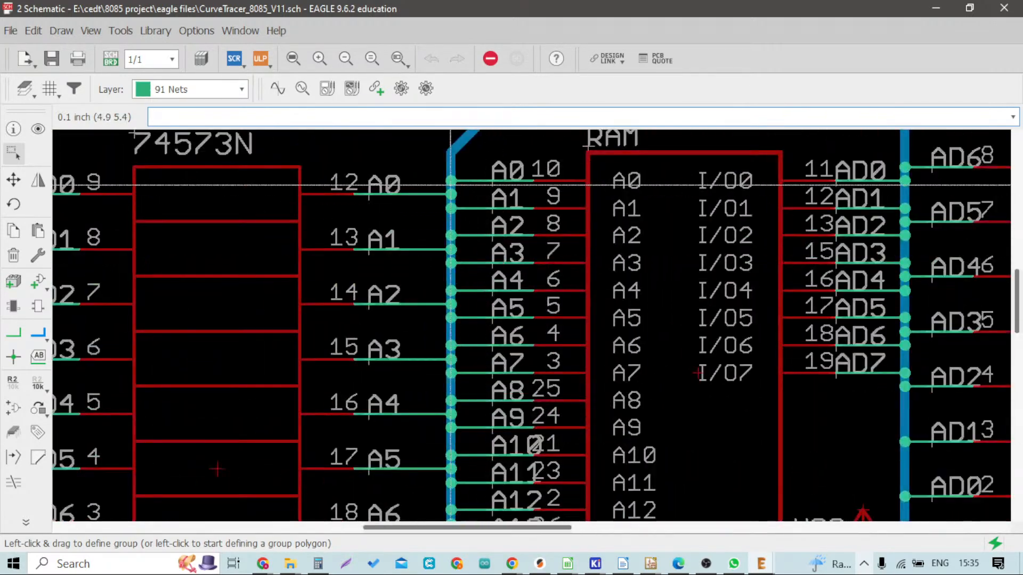
{"action": "scroll", "coordinate": [458, 218], "scroll_direction": "down", "scroll_amount": 2}
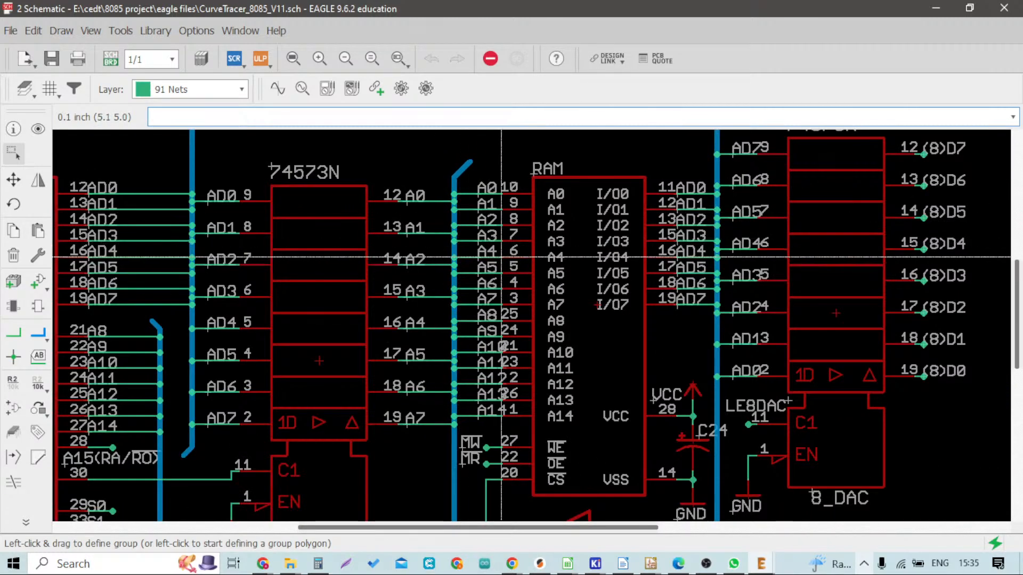
{"action": "scroll", "coordinate": [267, 257], "scroll_direction": "down", "scroll_amount": 1}
{"action": "scroll", "coordinate": [228, 323], "scroll_direction": "up", "scroll_amount": 1}
{"action": "scroll", "coordinate": [228, 324], "scroll_direction": "up", "scroll_amount": 3}
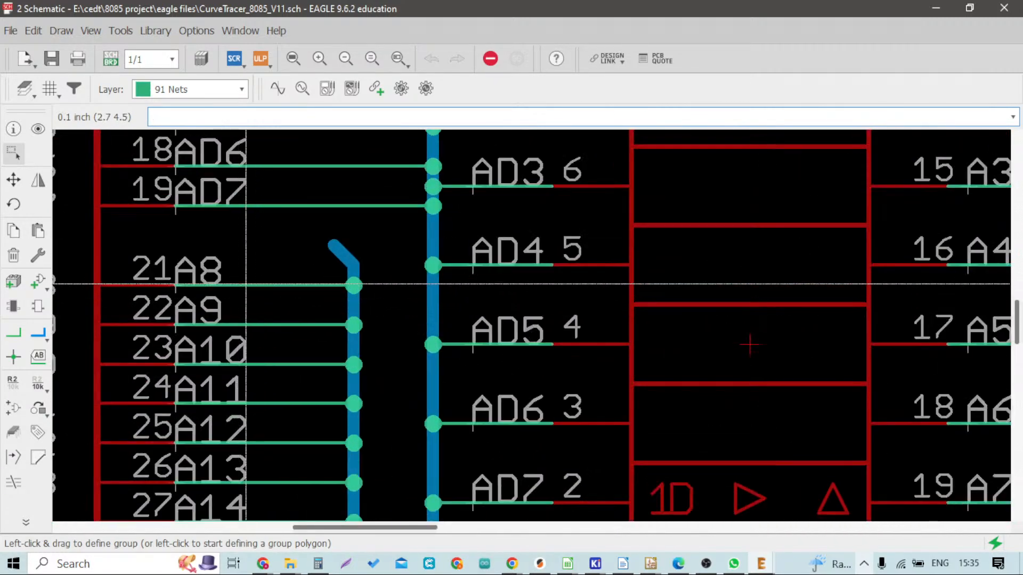
{"action": "scroll", "coordinate": [355, 297], "scroll_direction": "down", "scroll_amount": 4}
{"action": "scroll", "coordinate": [355, 297], "scroll_direction": "up", "scroll_amount": 1}
{"action": "scroll", "coordinate": [355, 297], "scroll_direction": "up", "scroll_amount": 1}
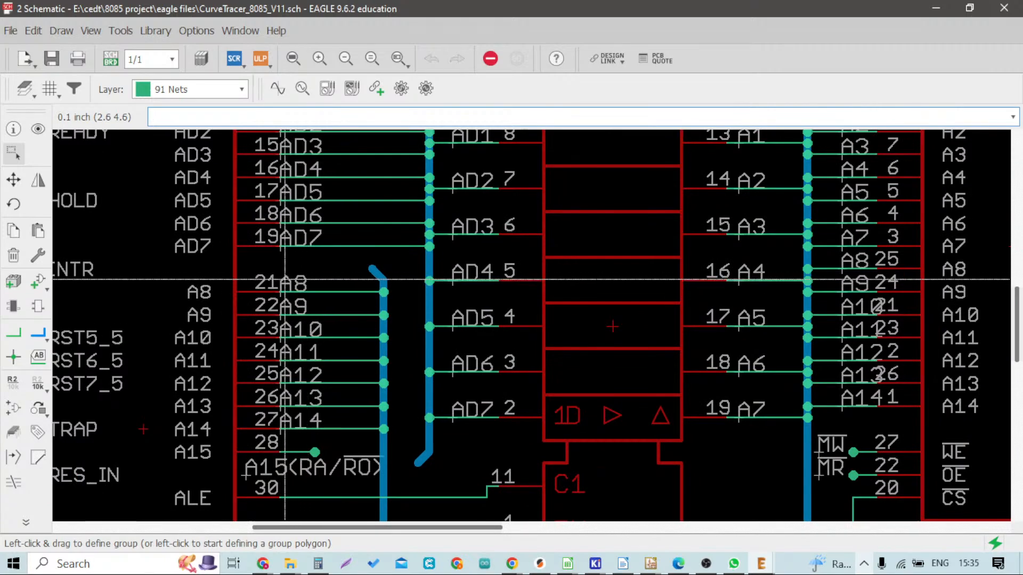
{"action": "scroll", "coordinate": [346, 298], "scroll_direction": "down", "scroll_amount": 5}
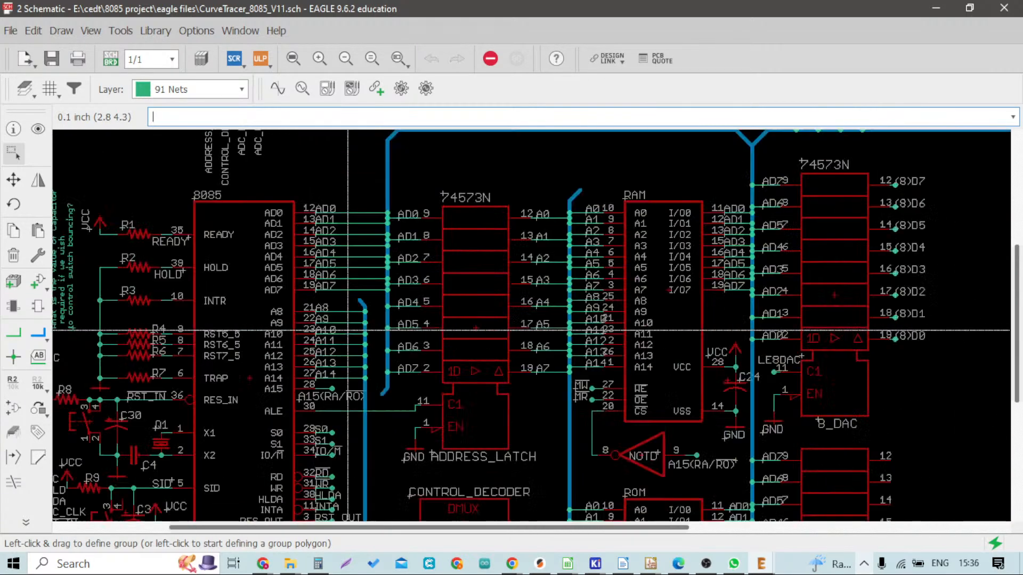
{"action": "scroll", "coordinate": [453, 333], "scroll_direction": "up", "scroll_amount": 2}
{"action": "scroll", "coordinate": [453, 334], "scroll_direction": "up", "scroll_amount": 4}
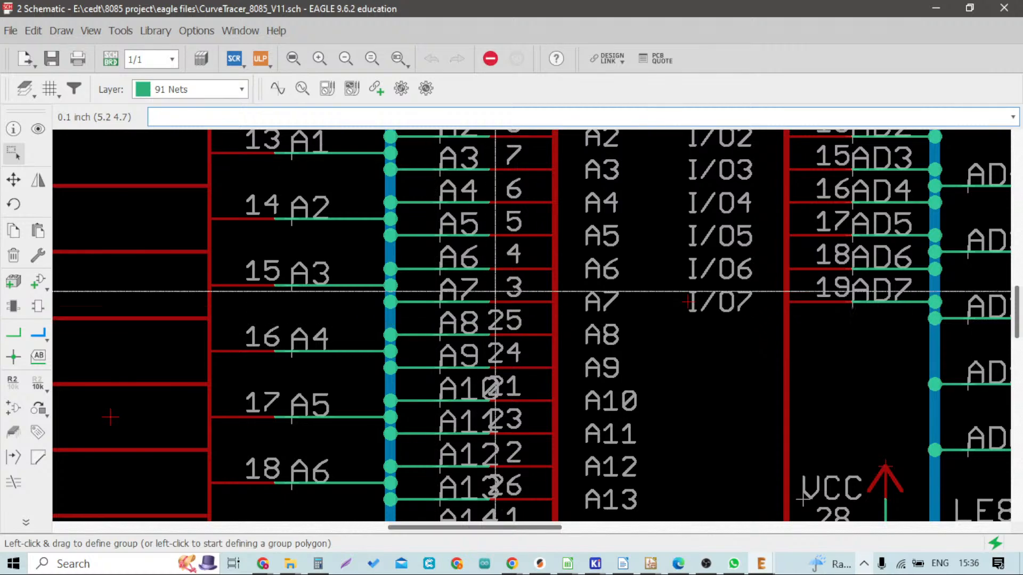
{"action": "left_click_drag", "start_coordinate": [859, 9], "coordinate": [1022, 51]}
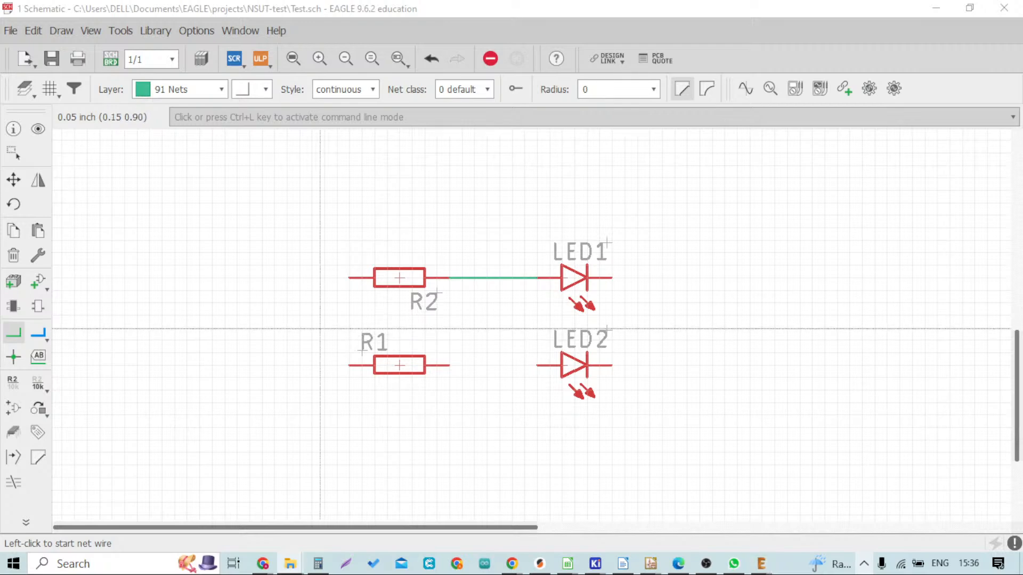
{"action": "scroll", "coordinate": [341, 329], "scroll_direction": "down", "scroll_amount": 2}
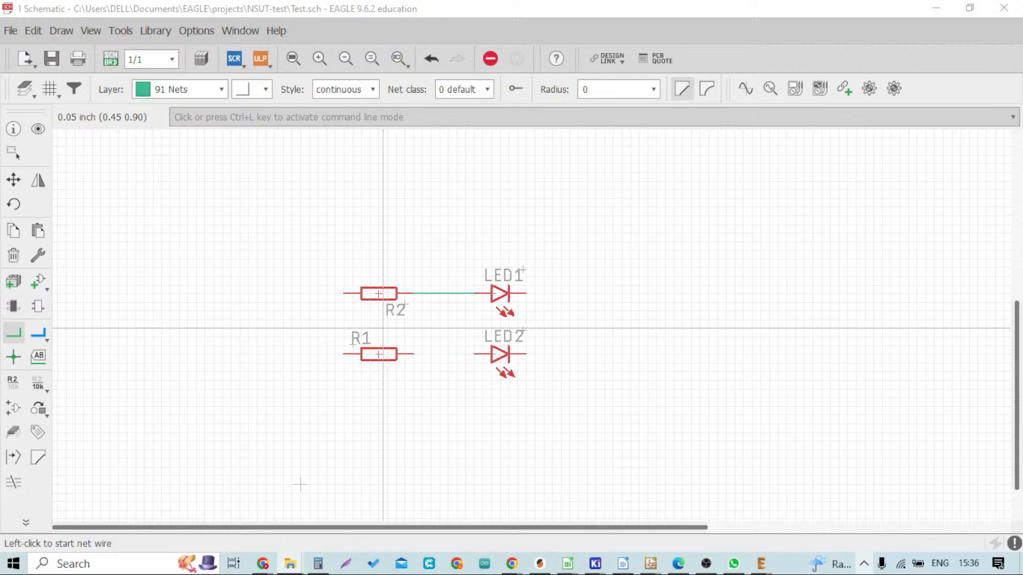
{"action": "left_click", "coordinate": [13, 358]}
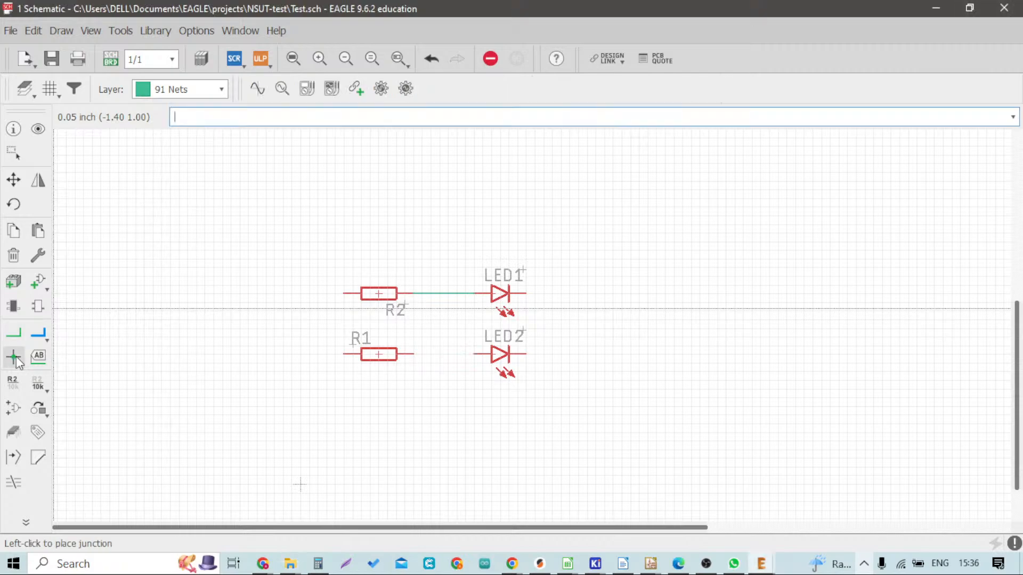
{"action": "scroll", "coordinate": [426, 298], "scroll_direction": "up", "scroll_amount": 3}
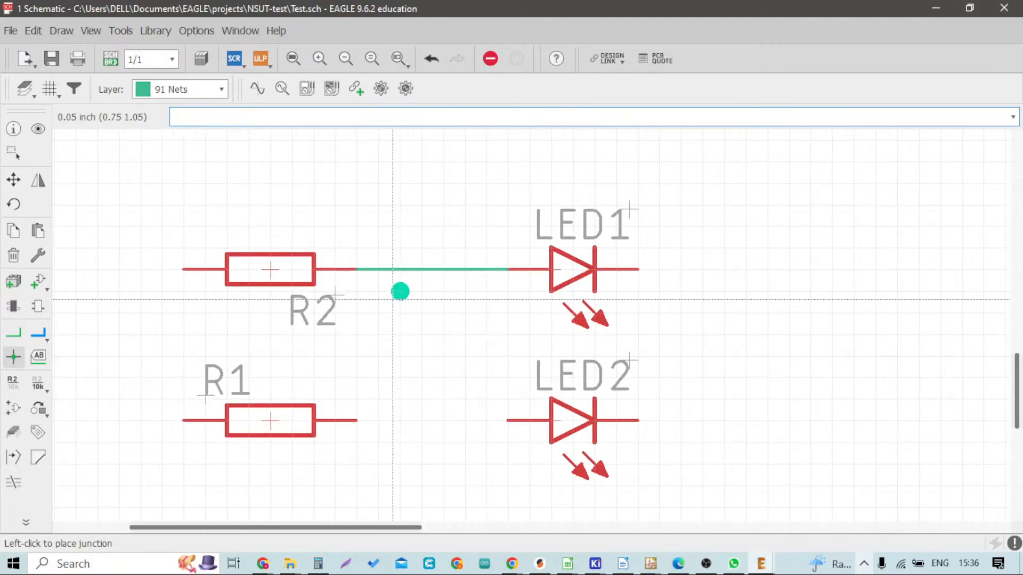
Draw a vertical net wire on layer 91 Nets that crosses the net between R2 and LED1
{"action": "left_click", "coordinate": [14, 333]}
{"action": "scroll", "coordinate": [320, 341], "scroll_direction": "up", "scroll_amount": 2}
{"action": "scroll", "coordinate": [442, 306], "scroll_direction": "down", "scroll_amount": 3}
{"action": "left_click", "coordinate": [455, 283]}
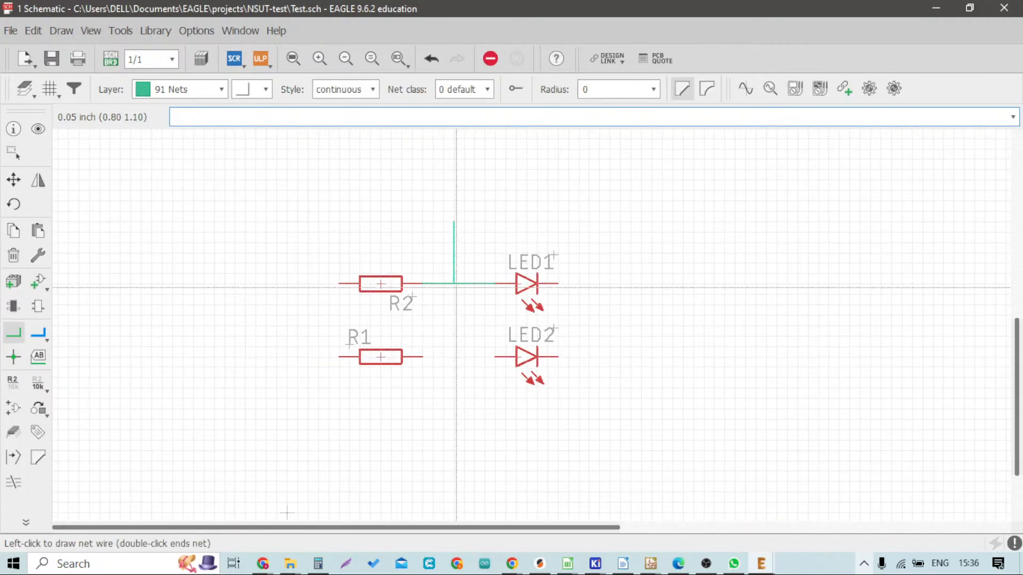
{"action": "scroll", "coordinate": [457, 290], "scroll_direction": "up", "scroll_amount": 2}
{"action": "left_click", "coordinate": [453, 328]}
{"action": "key", "text": "Escape"}
{"action": "scroll", "coordinate": [466, 301], "scroll_direction": "up", "scroll_amount": 1}
{"action": "scroll", "coordinate": [468, 303], "scroll_direction": "up", "scroll_amount": 3}
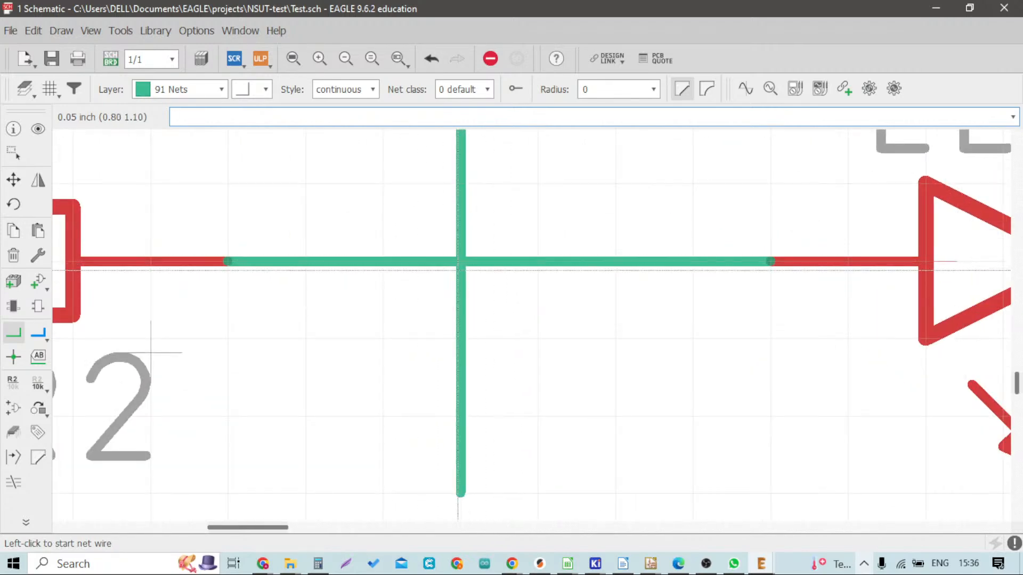
Highlight the net between R2 and LED1 with Show to check whether the crossing vertical wire belongs to it
{"action": "scroll", "coordinate": [443, 264], "scroll_direction": "down", "scroll_amount": 4}
{"action": "scroll", "coordinate": [482, 316], "scroll_direction": "up", "scroll_amount": 2}
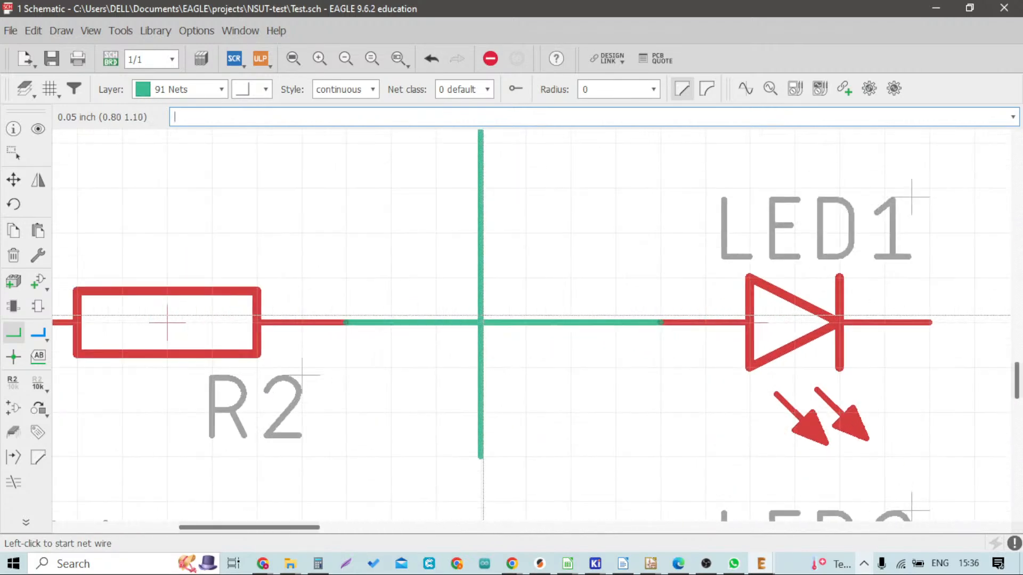
{"action": "scroll", "coordinate": [483, 316], "scroll_direction": "up", "scroll_amount": 1}
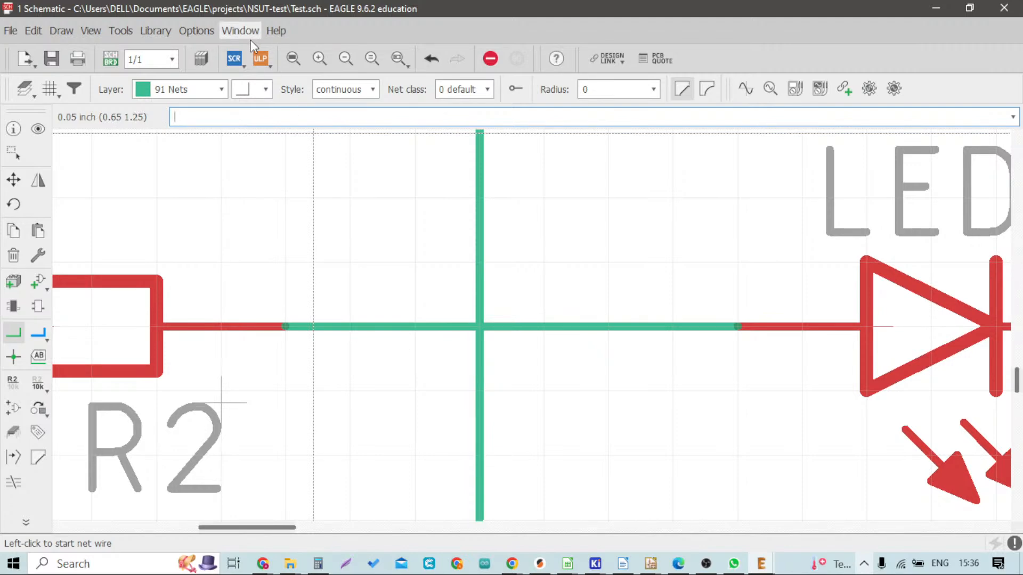
{"action": "left_click", "coordinate": [39, 129]}
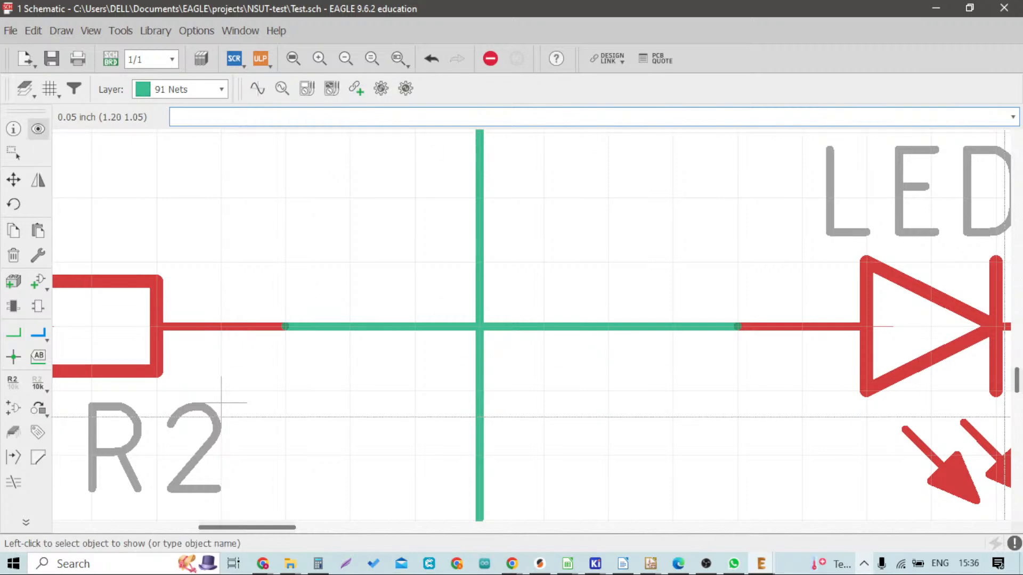
{"action": "key", "text": "alt+Tab"}
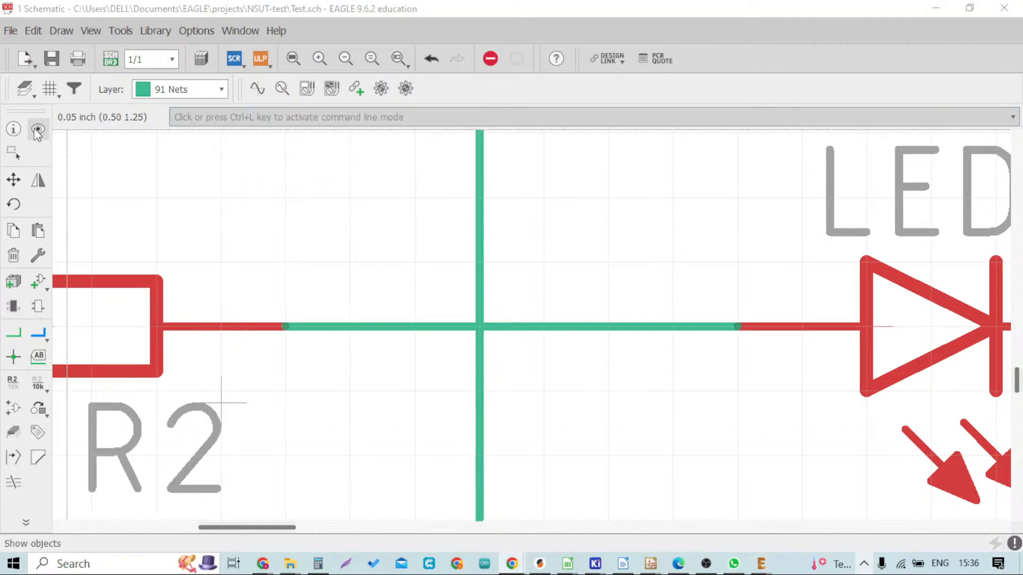
{"action": "left_click", "coordinate": [361, 327]}
{"action": "left_click", "coordinate": [358, 326]}
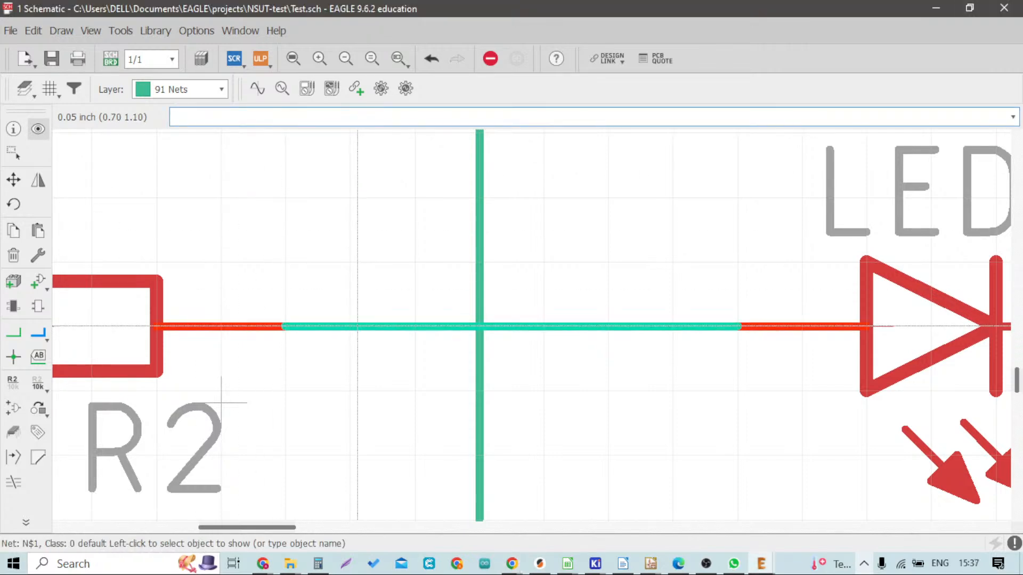
{"action": "scroll", "coordinate": [358, 326], "scroll_direction": "down", "scroll_amount": 2}
{"action": "scroll", "coordinate": [357, 326], "scroll_direction": "up", "scroll_amount": 1}
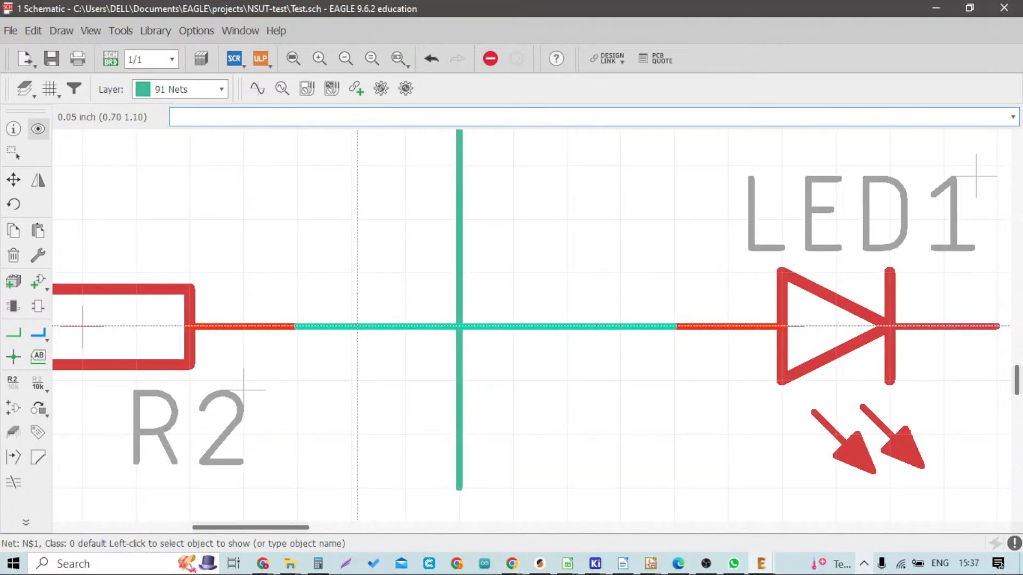
{"action": "scroll", "coordinate": [358, 326], "scroll_direction": "up", "scroll_amount": 3}
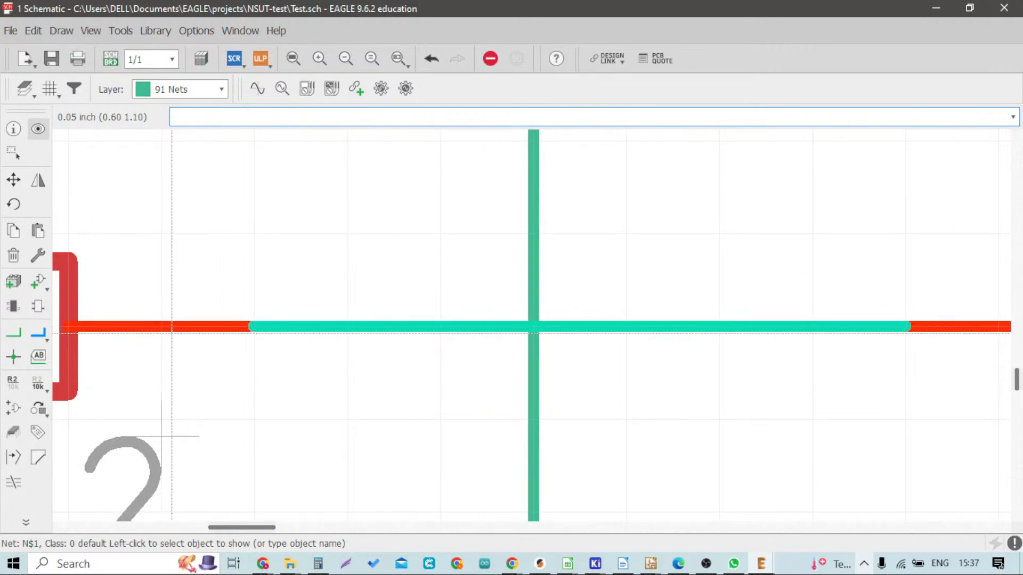
{"action": "scroll", "coordinate": [179, 330], "scroll_direction": "down", "scroll_amount": 1}
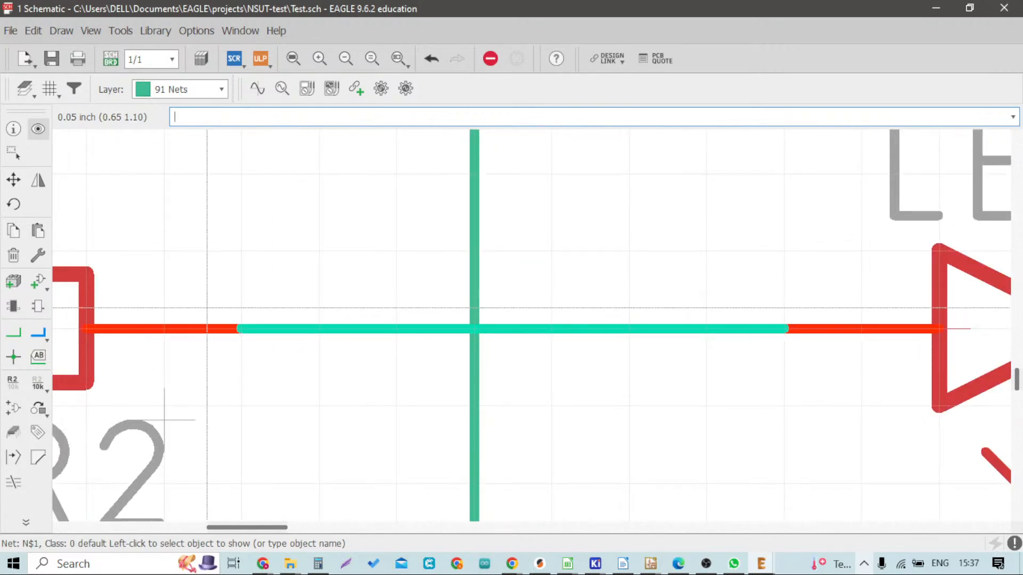
{"action": "scroll", "coordinate": [502, 288], "scroll_direction": "down", "scroll_amount": 1}
{"action": "scroll", "coordinate": [503, 287], "scroll_direction": "down", "scroll_amount": 2}
{"action": "scroll", "coordinate": [485, 367], "scroll_direction": "up", "scroll_amount": 1}
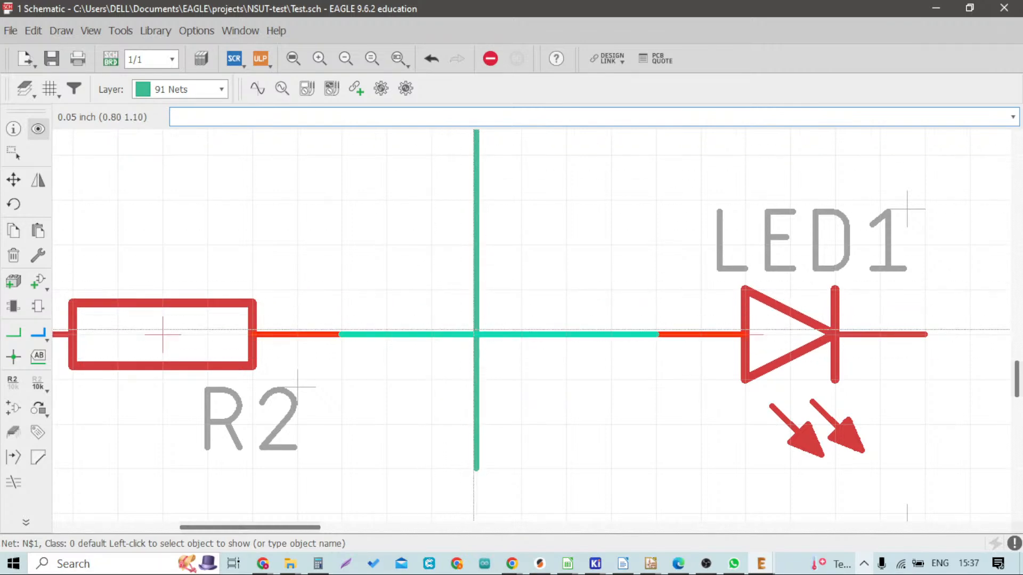
Place a junction where the vertical wire crosses the R2 to LED1 net, and connect the segments under the name N$1
{"action": "left_click", "coordinate": [10, 353]}
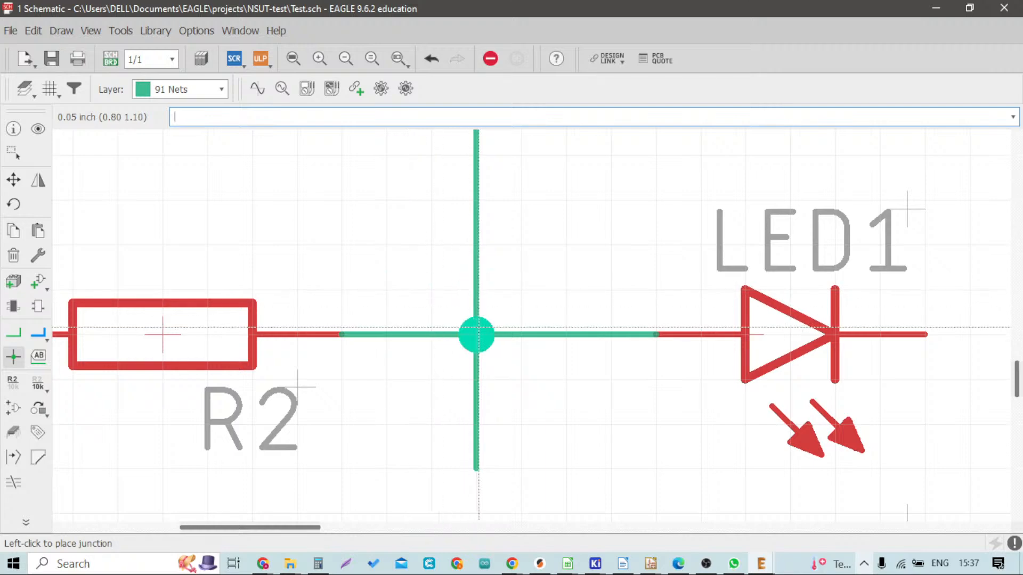
{"action": "left_click", "coordinate": [478, 327]}
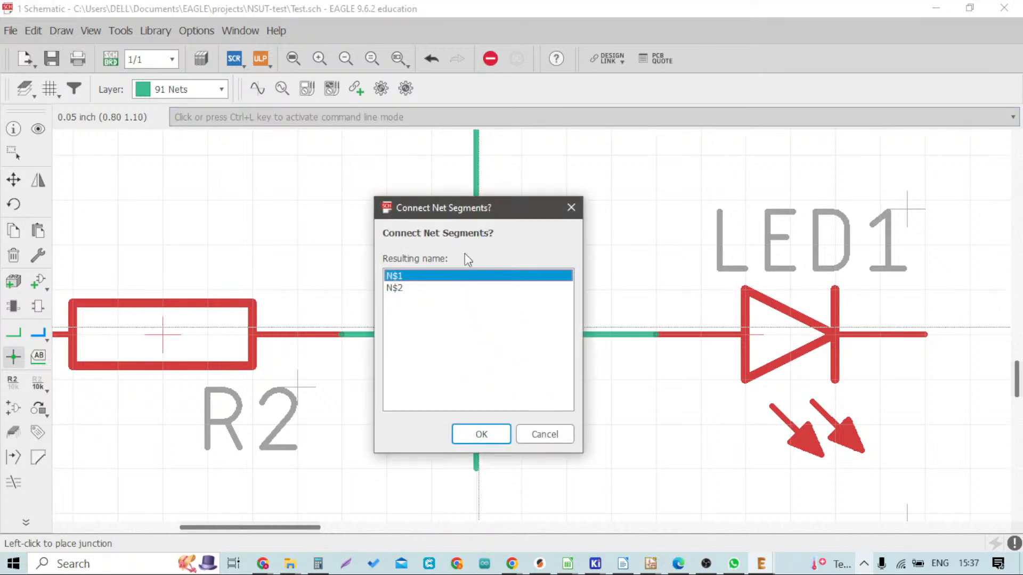
{"action": "left_click_drag", "start_coordinate": [490, 215], "coordinate": [851, 200]}
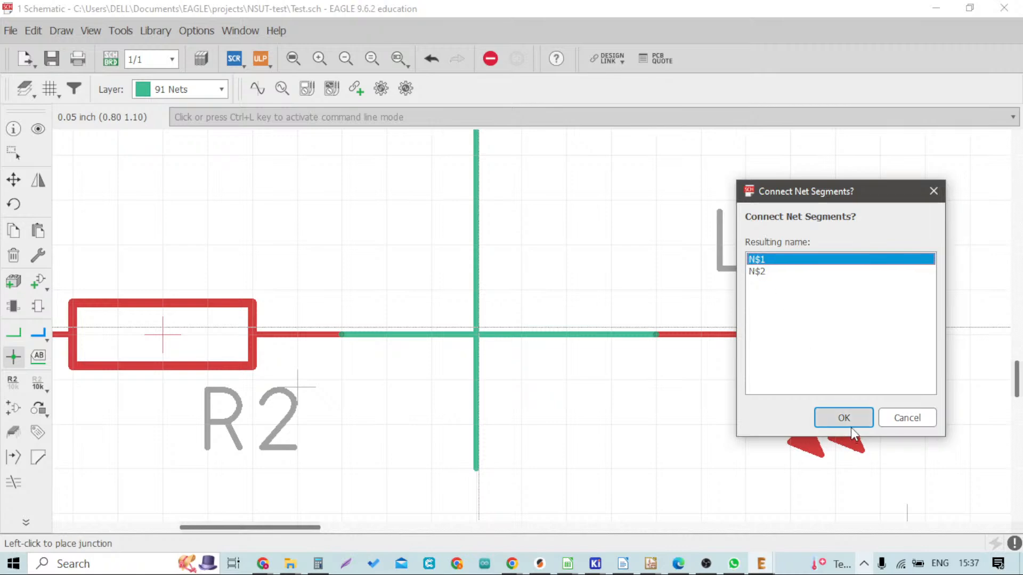
{"action": "left_click", "coordinate": [842, 417]}
{"action": "scroll", "coordinate": [559, 239], "scroll_direction": "down", "scroll_amount": 3}
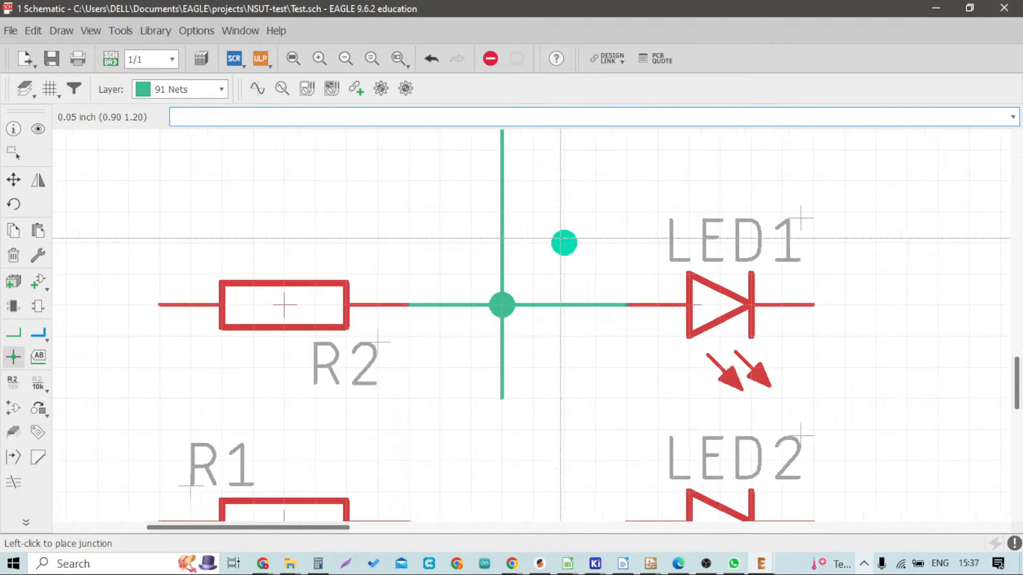
Highlight the joined net with Show to check which wires and pins it contains
{"action": "left_click", "coordinate": [38, 129]}
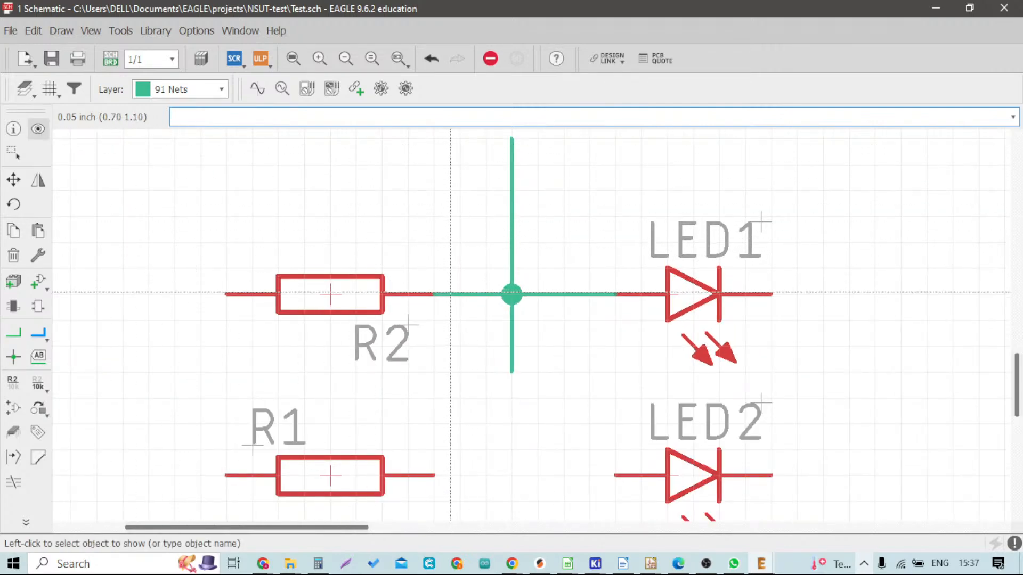
{"action": "left_click", "coordinate": [473, 296]}
{"action": "scroll", "coordinate": [473, 299], "scroll_direction": "up", "scroll_amount": 2}
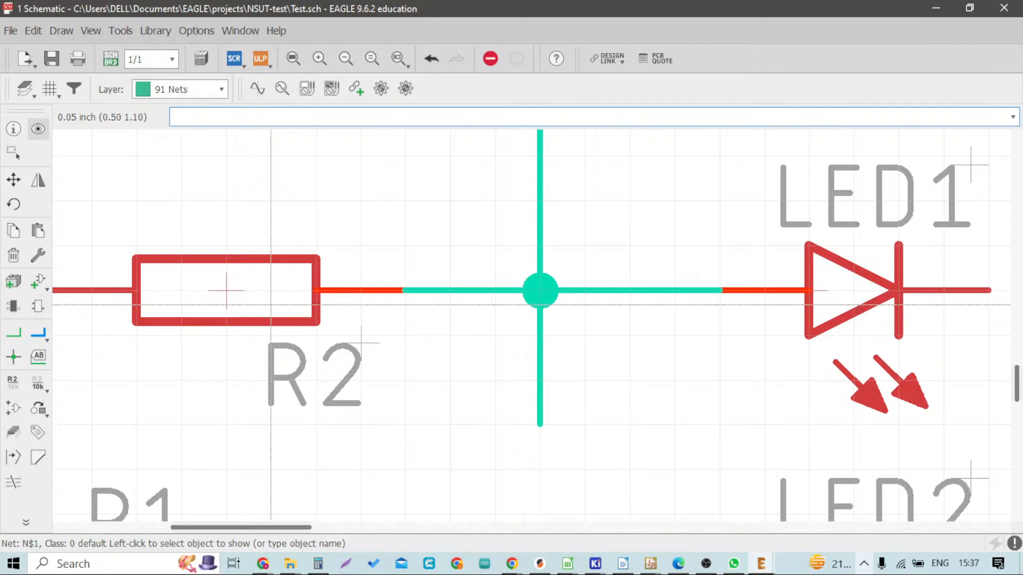
Delete the vertical wire segments above and below the net between R2 and LED1
{"action": "left_click", "coordinate": [13, 256]}
{"action": "scroll", "coordinate": [399, 340], "scroll_direction": "down", "scroll_amount": 3}
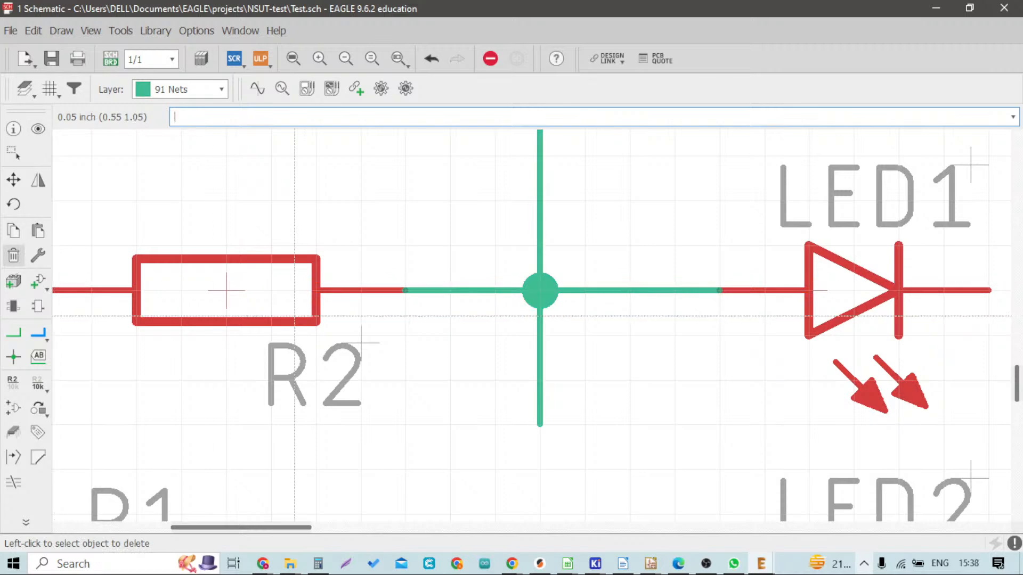
{"action": "scroll", "coordinate": [469, 234], "scroll_direction": "up", "scroll_amount": 3}
{"action": "left_click", "coordinate": [478, 223]}
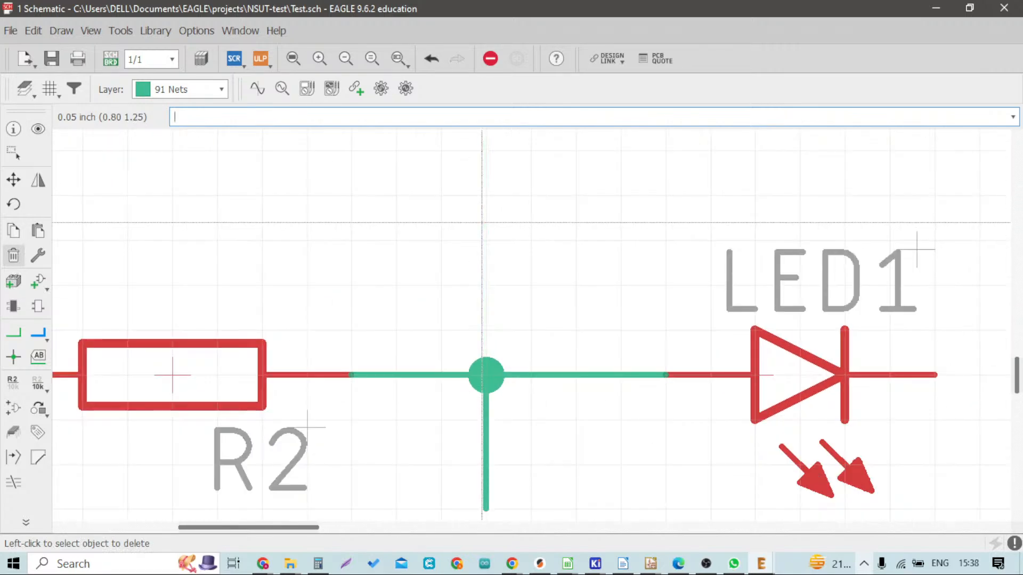
{"action": "scroll", "coordinate": [498, 258], "scroll_direction": "down", "scroll_amount": 2}
{"action": "left_click", "coordinate": [490, 369]}
{"action": "scroll", "coordinate": [437, 319], "scroll_direction": "up", "scroll_amount": 2}
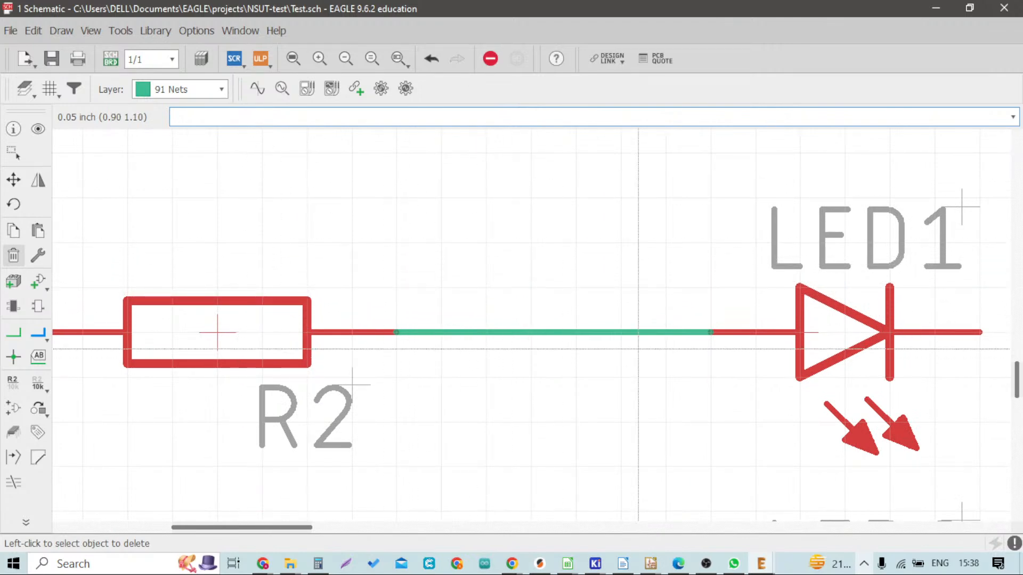
{"action": "scroll", "coordinate": [373, 311], "scroll_direction": "down", "scroll_amount": 2}
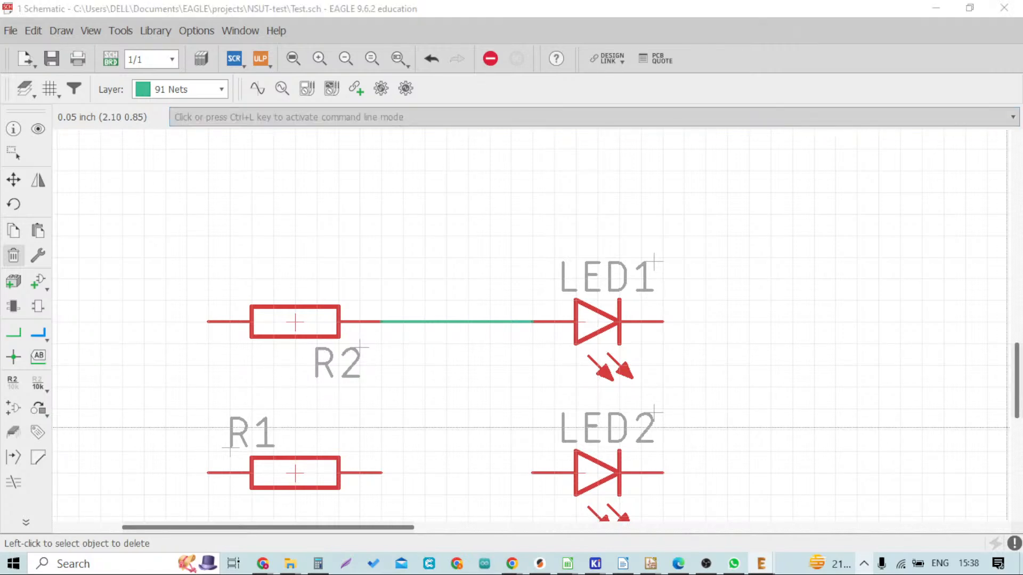
Bring the CurveTracer_8085_V11.sch window back to examine the junctions of the A8 to A12 nets on the bus, and move it aside again
{"action": "left_click_drag", "start_coordinate": [1021, 9], "coordinate": [333, 9]}
{"action": "double_click", "coordinate": [332, 8]}
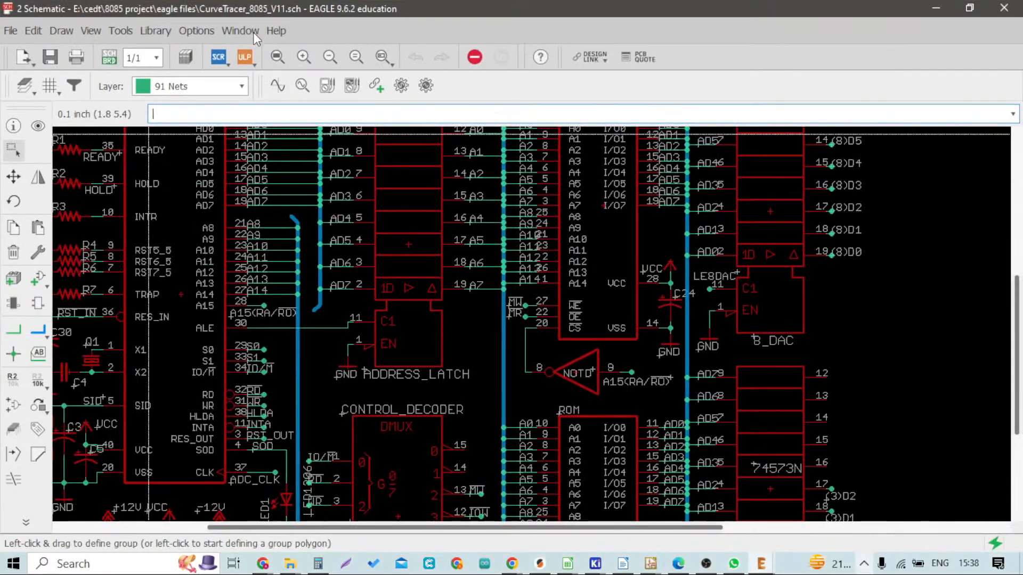
{"action": "scroll", "coordinate": [255, 229], "scroll_direction": "up", "scroll_amount": 8}
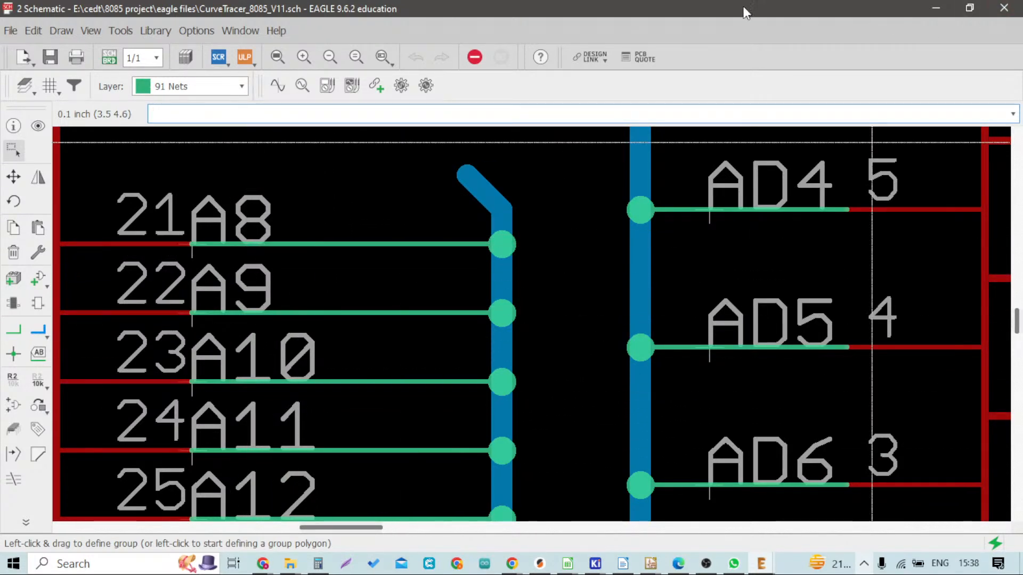
{"action": "left_click_drag", "start_coordinate": [744, 10], "coordinate": [1022, 114]}
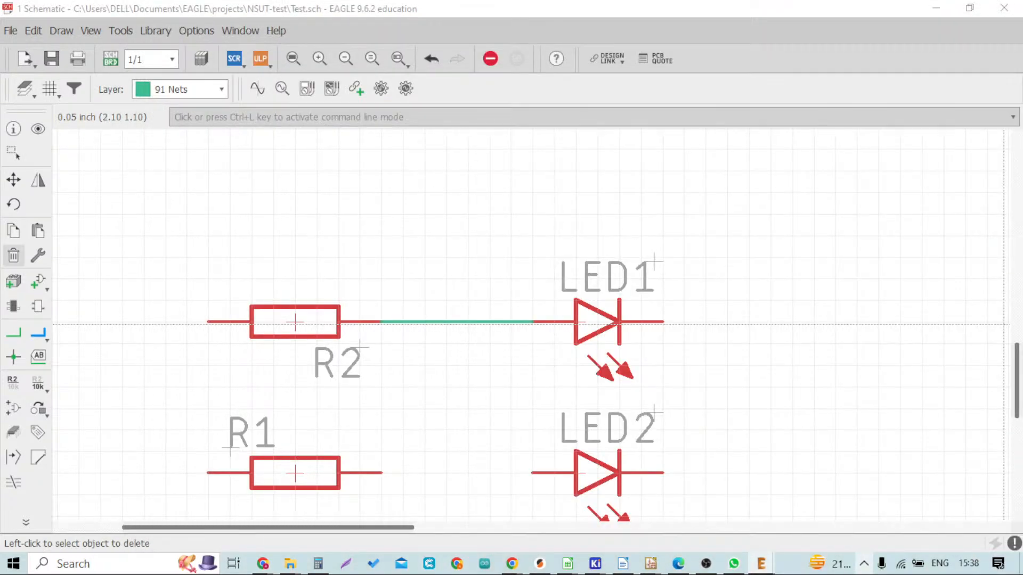
Start a label for the net between R2 and LED1, with the cross-reference (Xref) style switched on
{"action": "left_click", "coordinate": [1004, 324]}
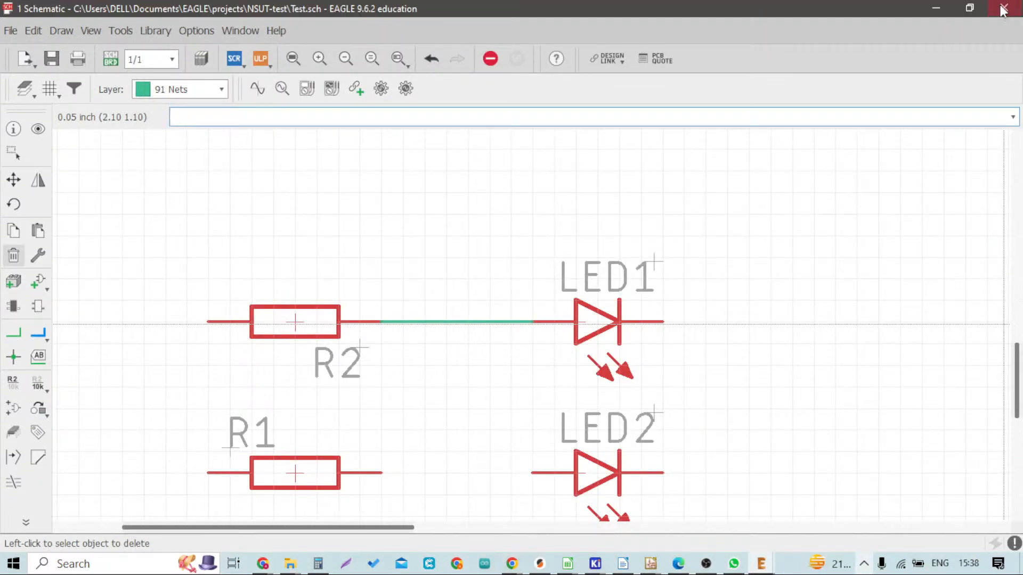
{"action": "left_click", "coordinate": [38, 356]}
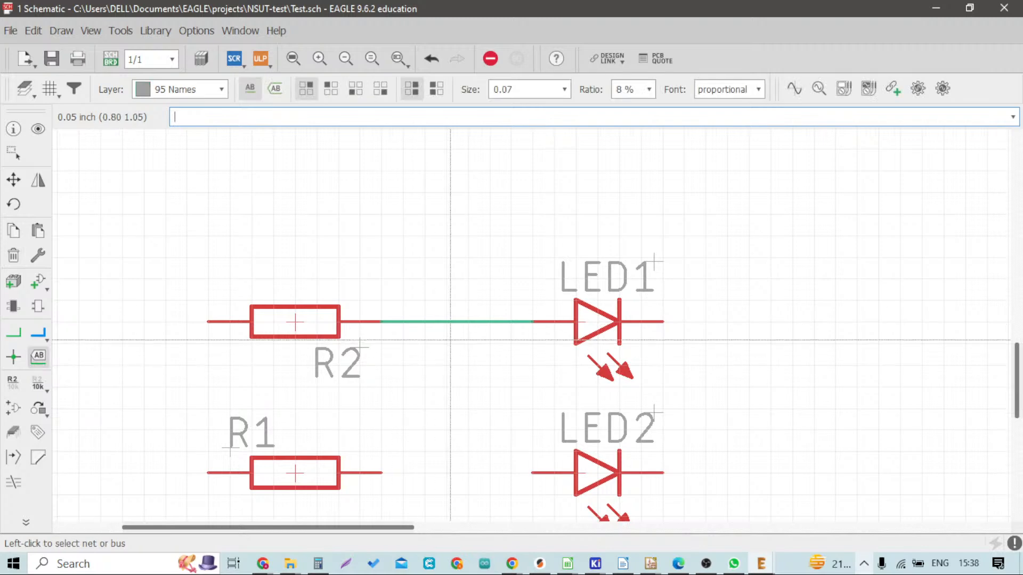
{"action": "scroll", "coordinate": [444, 342], "scroll_direction": "up", "scroll_amount": 4}
{"action": "scroll", "coordinate": [439, 311], "scroll_direction": "down", "scroll_amount": 2}
{"action": "scroll", "coordinate": [439, 310], "scroll_direction": "up", "scroll_amount": 2}
{"action": "left_click", "coordinate": [439, 312]}
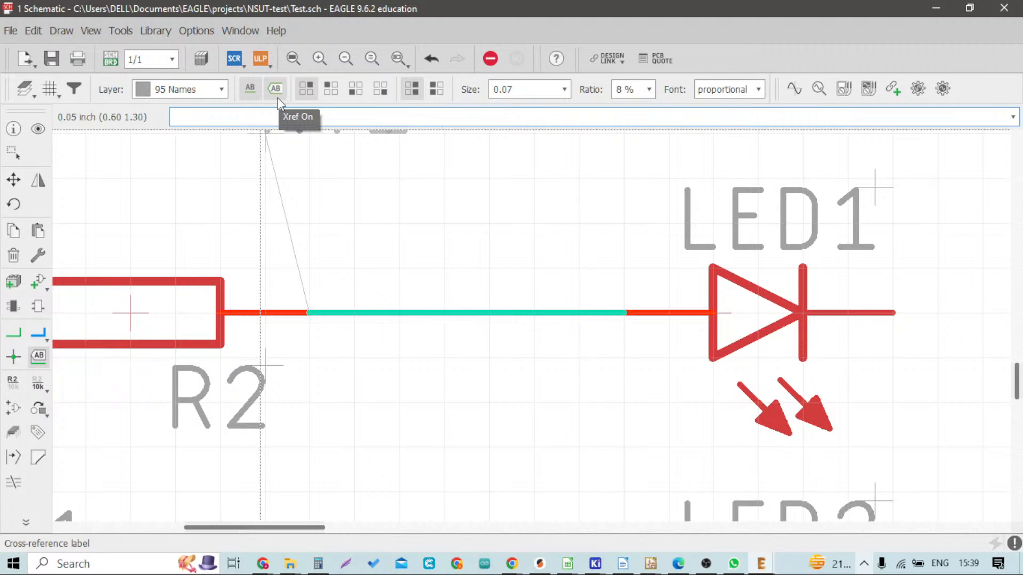
{"action": "scroll", "coordinate": [367, 240], "scroll_direction": "down", "scroll_amount": 3}
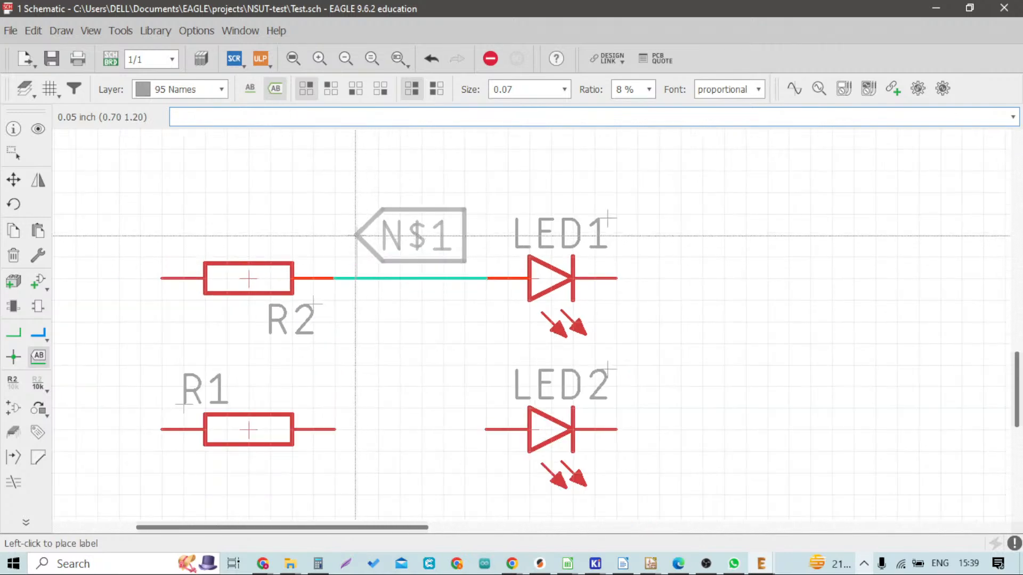
{"action": "scroll", "coordinate": [356, 236], "scroll_direction": "up", "scroll_amount": 2}
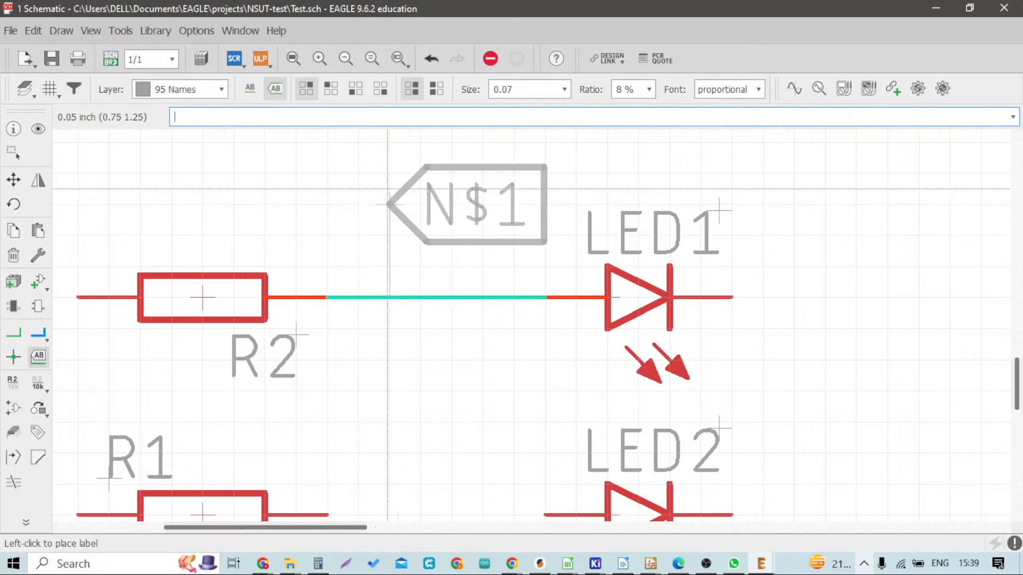
Try the sizes 0.05 and 0.2 on the net label, and set its size back to 0.07
{"action": "left_click", "coordinate": [563, 89]}
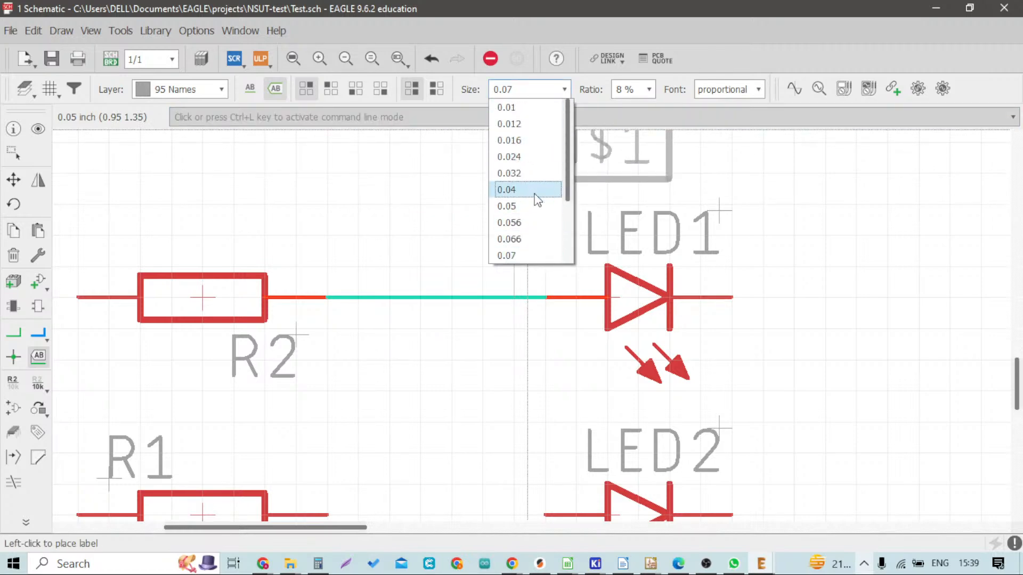
{"action": "left_click", "coordinate": [520, 212]}
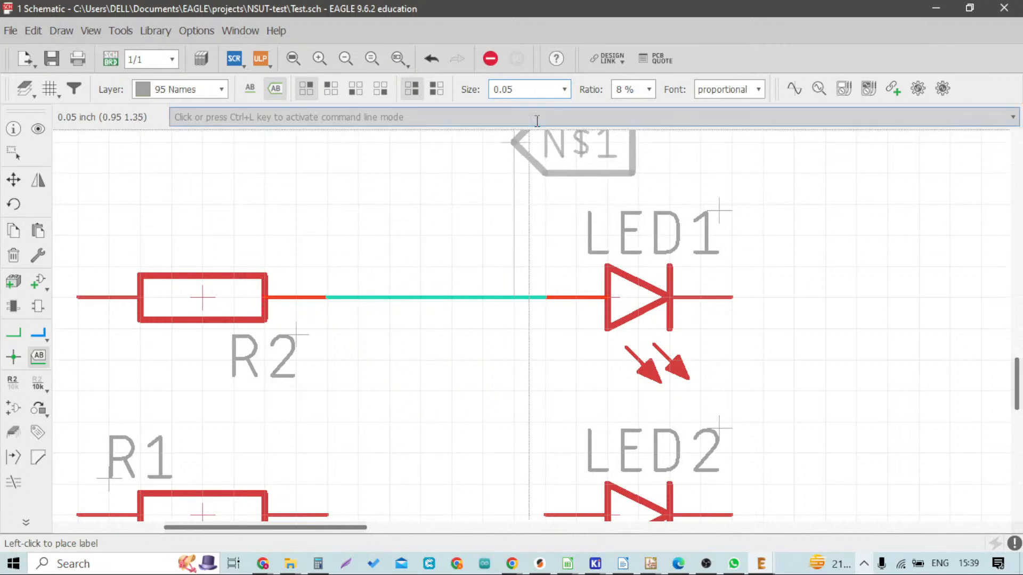
{"action": "left_click", "coordinate": [564, 90]}
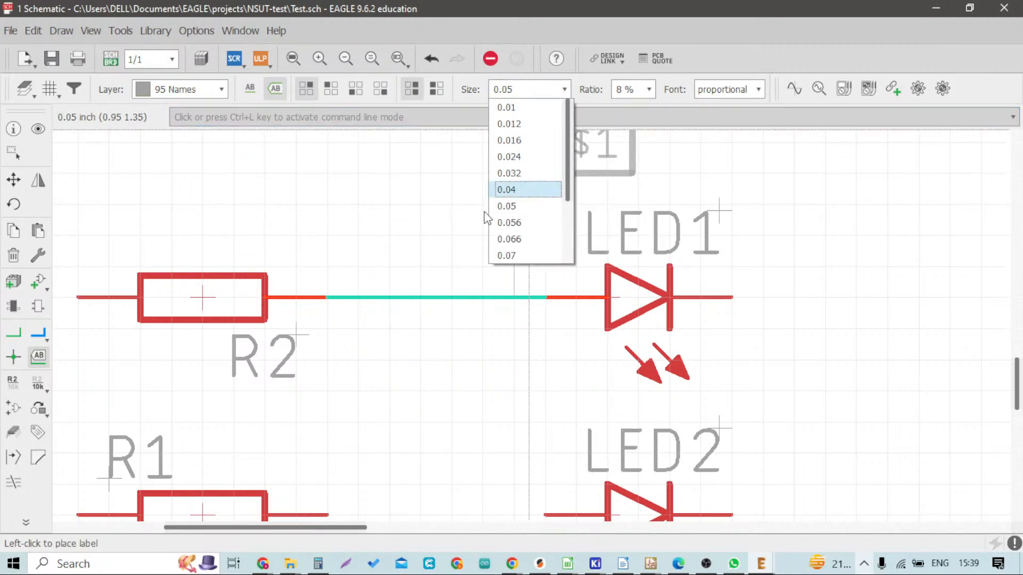
{"action": "scroll", "coordinate": [520, 251], "scroll_direction": "down", "scroll_amount": 1}
{"action": "scroll", "coordinate": [517, 251], "scroll_direction": "down", "scroll_amount": 1}
{"action": "left_click", "coordinate": [515, 237]}
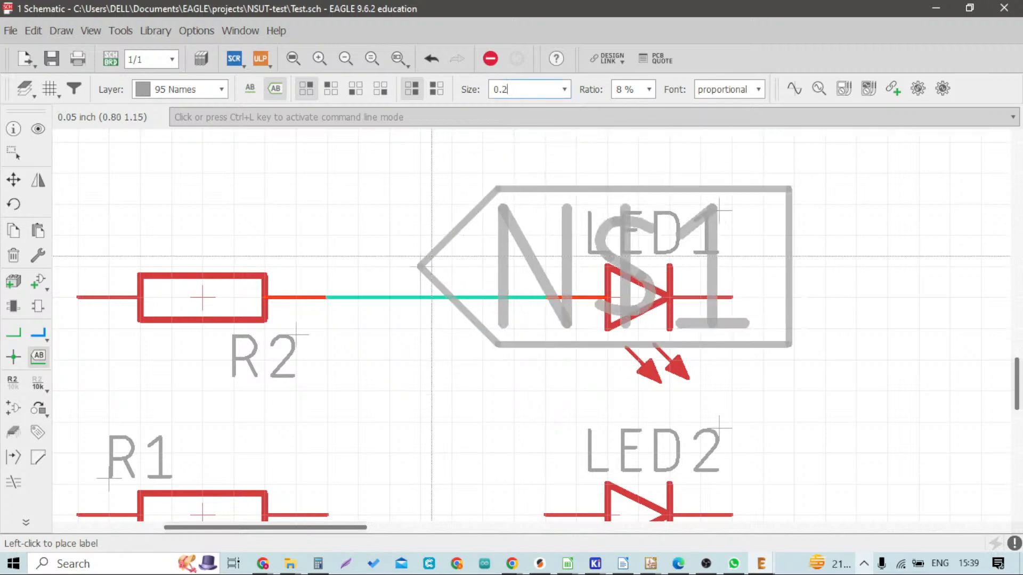
{"action": "scroll", "coordinate": [352, 244], "scroll_direction": "down", "scroll_amount": 2}
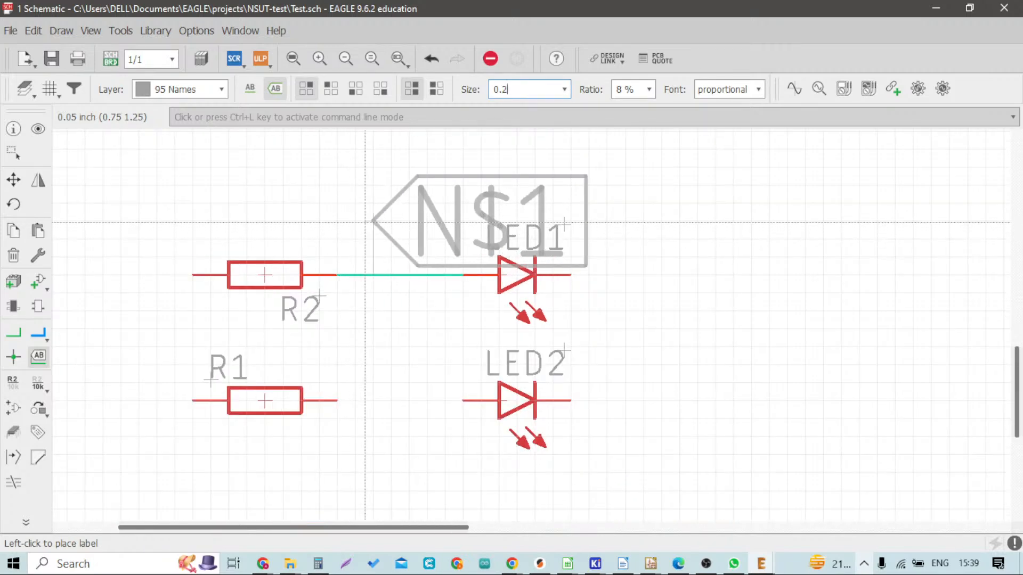
{"action": "left_click", "coordinate": [564, 90]}
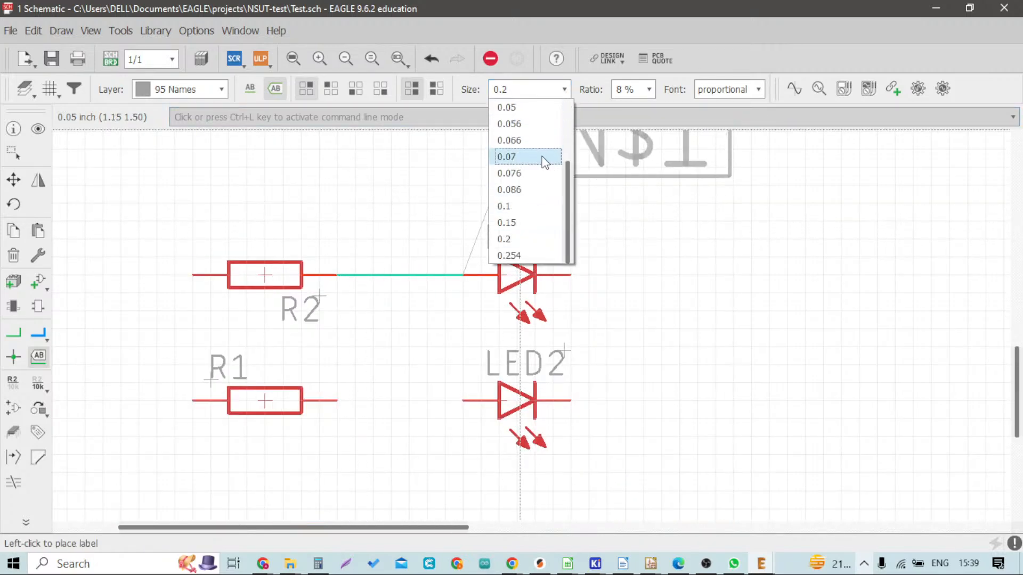
{"action": "left_click", "coordinate": [514, 157]}
{"action": "scroll", "coordinate": [450, 139], "scroll_direction": "up", "scroll_amount": 2}
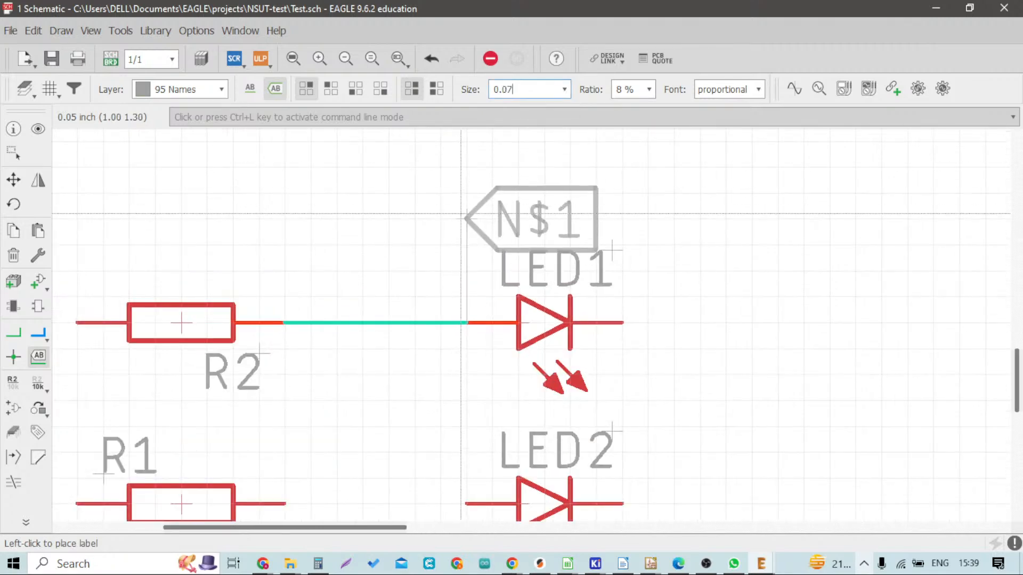
Set the net label's line ratio to 16 %
{"action": "left_click", "coordinate": [649, 89]}
{"action": "scroll", "coordinate": [633, 213], "scroll_direction": "down", "scroll_amount": 3}
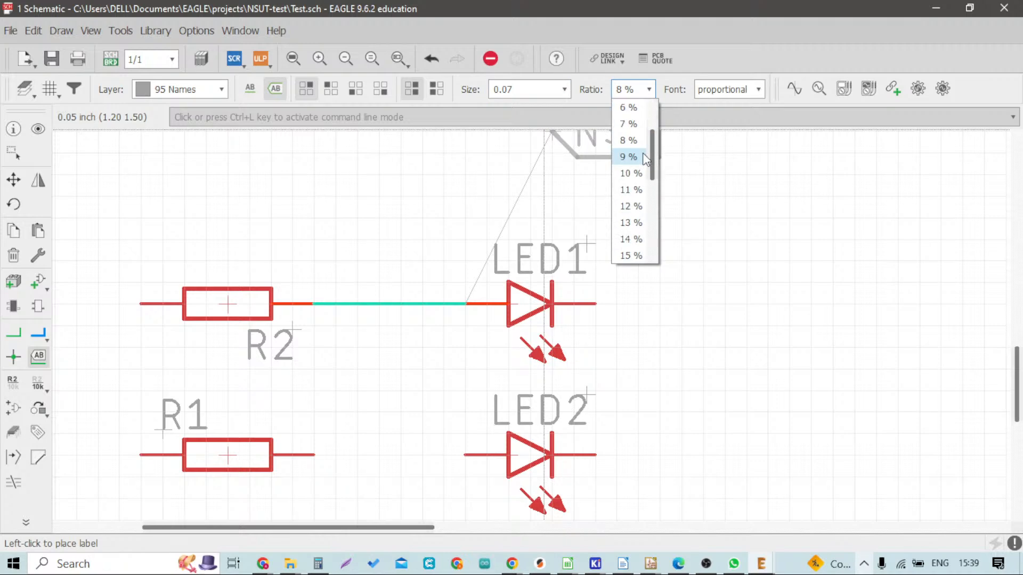
{"action": "left_click", "coordinate": [631, 223]}
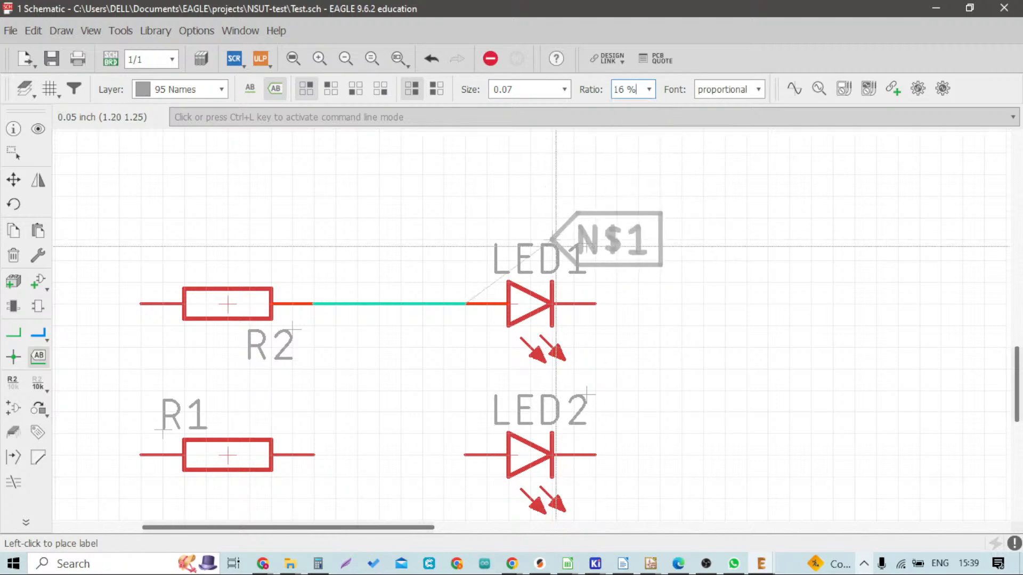
{"action": "scroll", "coordinate": [345, 259], "scroll_direction": "up", "scroll_amount": 2}
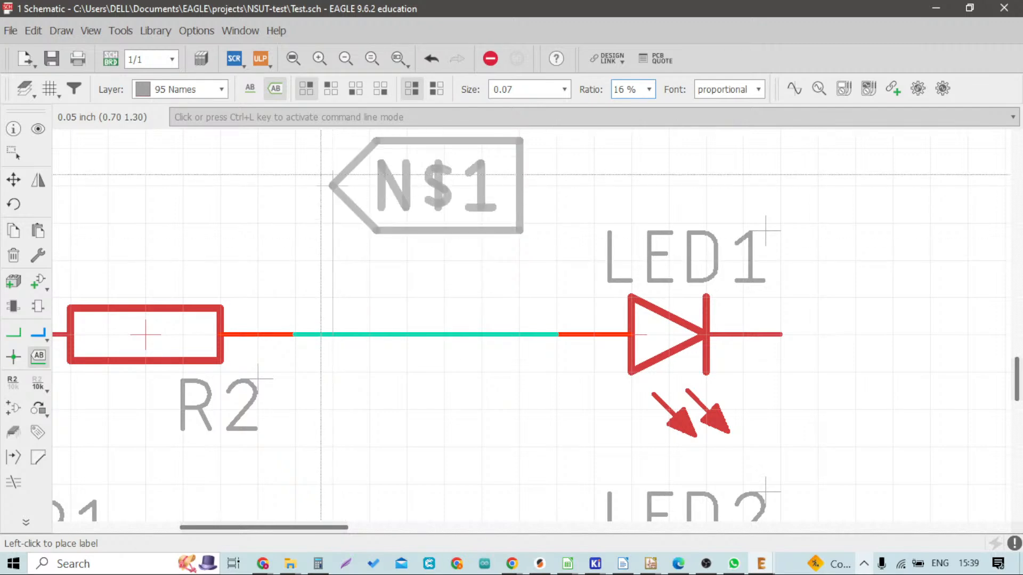
Try the vector and fixed fonts, return to proportional, and place the cross-reference label just above the net between R2 and LED1
{"action": "left_click", "coordinate": [759, 90]}
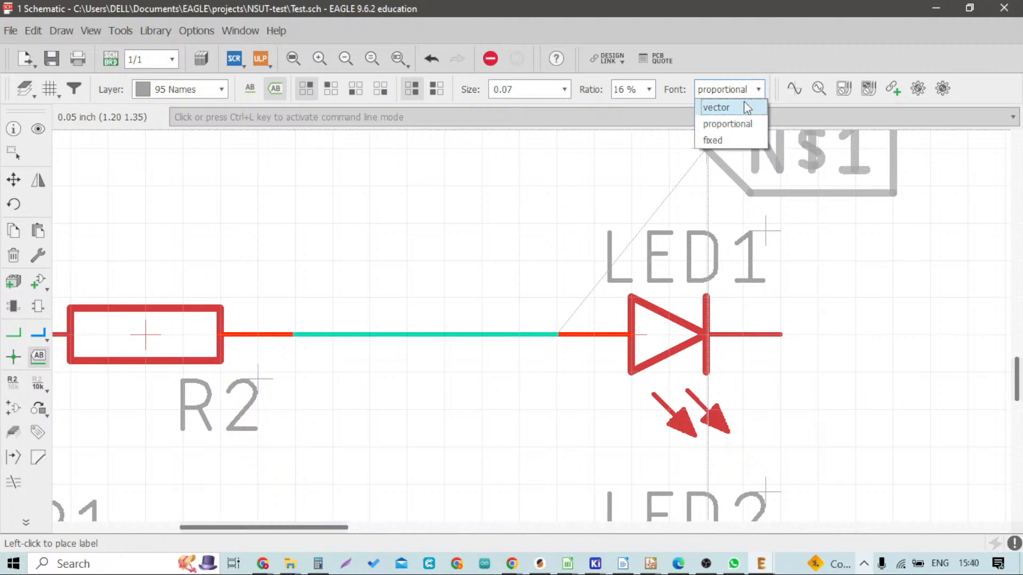
{"action": "left_click", "coordinate": [745, 106]}
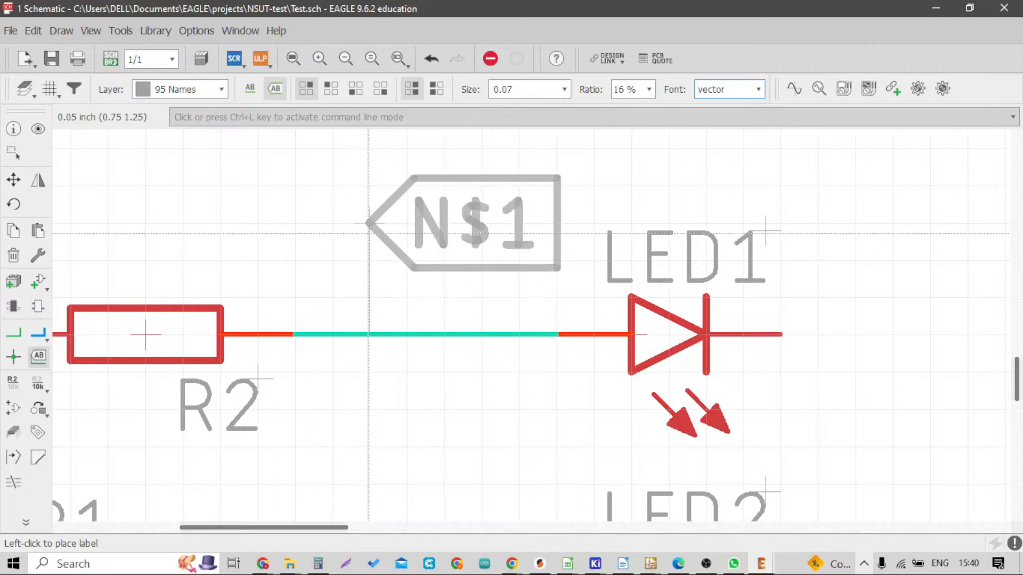
{"action": "left_click", "coordinate": [759, 91]}
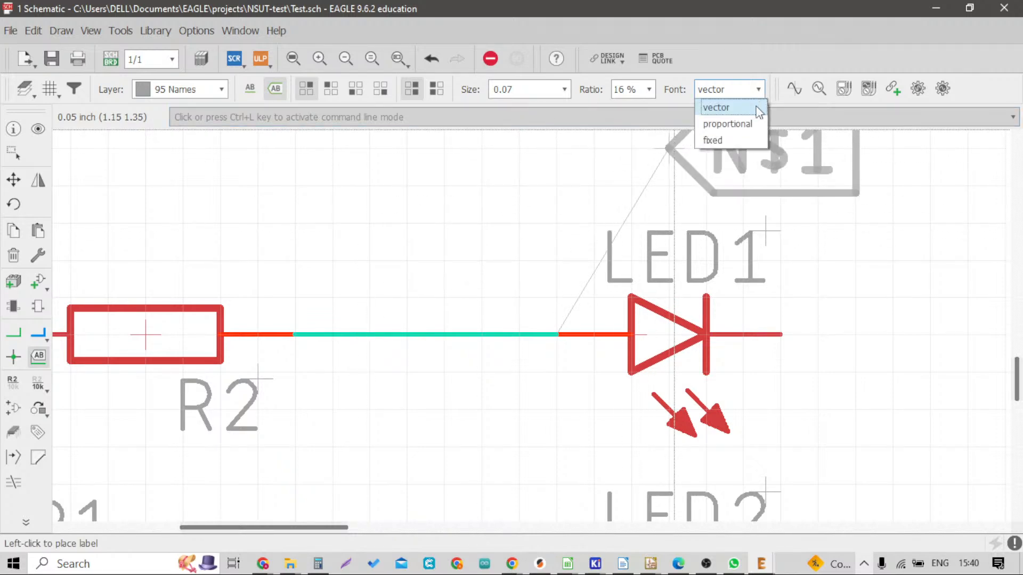
{"action": "left_click", "coordinate": [725, 138]}
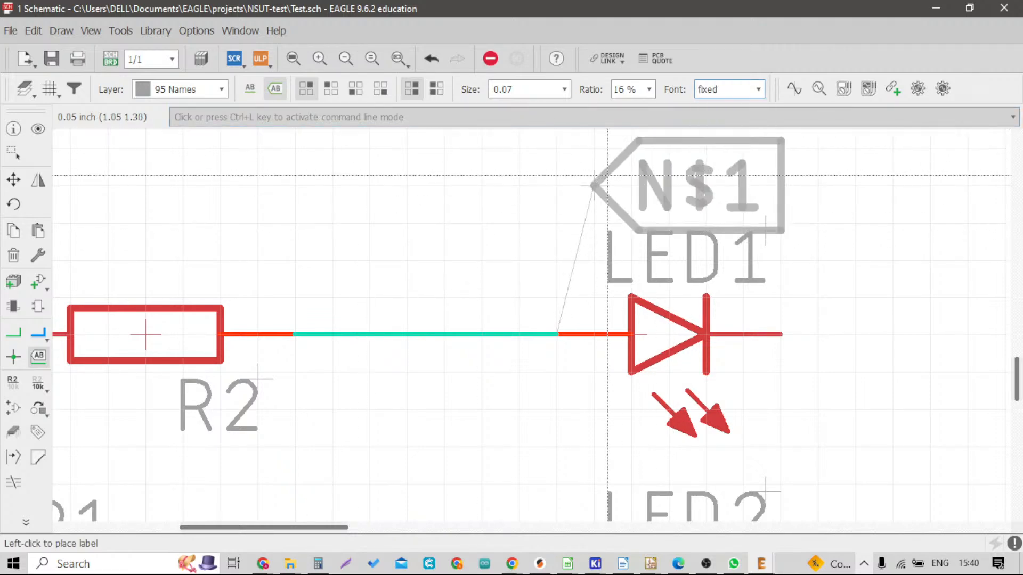
{"action": "left_click", "coordinate": [759, 90]}
{"action": "left_click", "coordinate": [725, 126]}
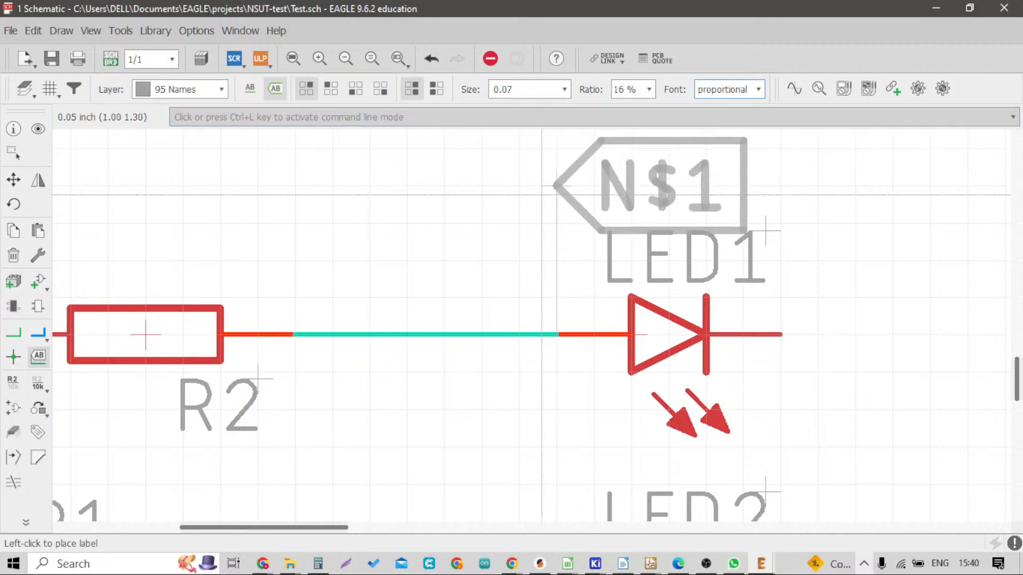
{"action": "left_click", "coordinate": [330, 262]}
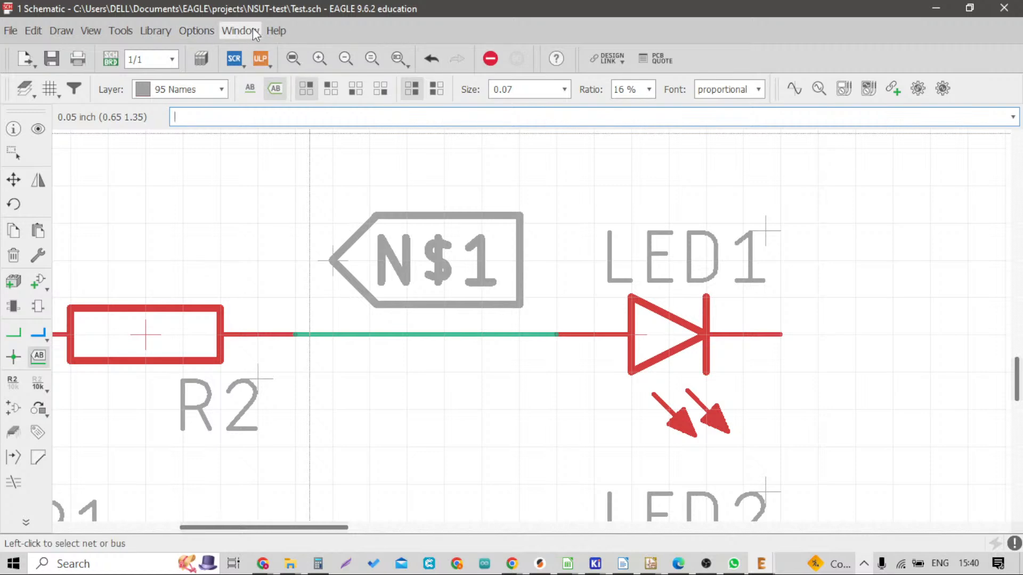
Try changing the legacy vector font setting for this drawing in the User interface options, compare the lettering, and undo the change
{"action": "left_click", "coordinate": [196, 30]}
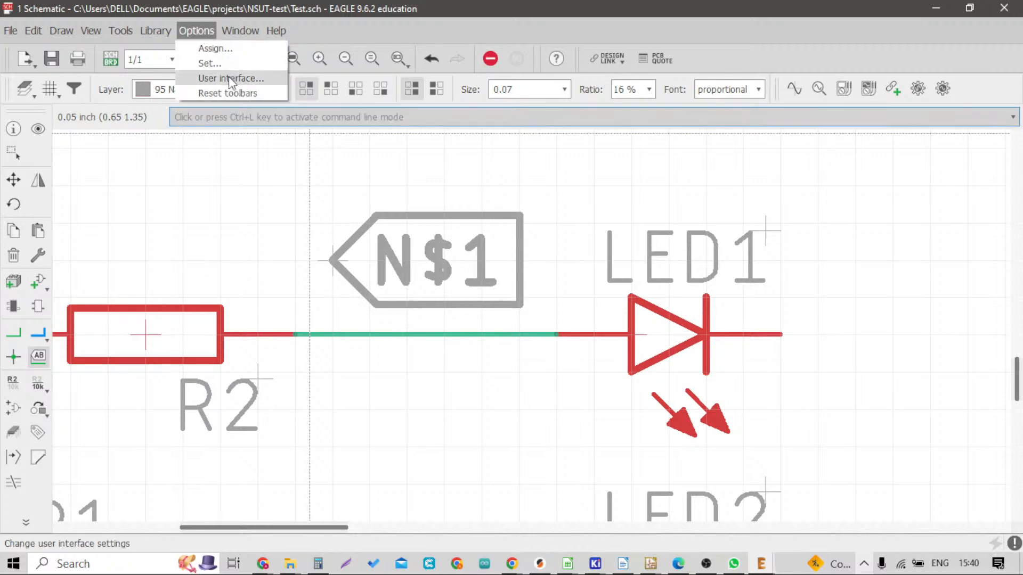
{"action": "left_click", "coordinate": [230, 79]}
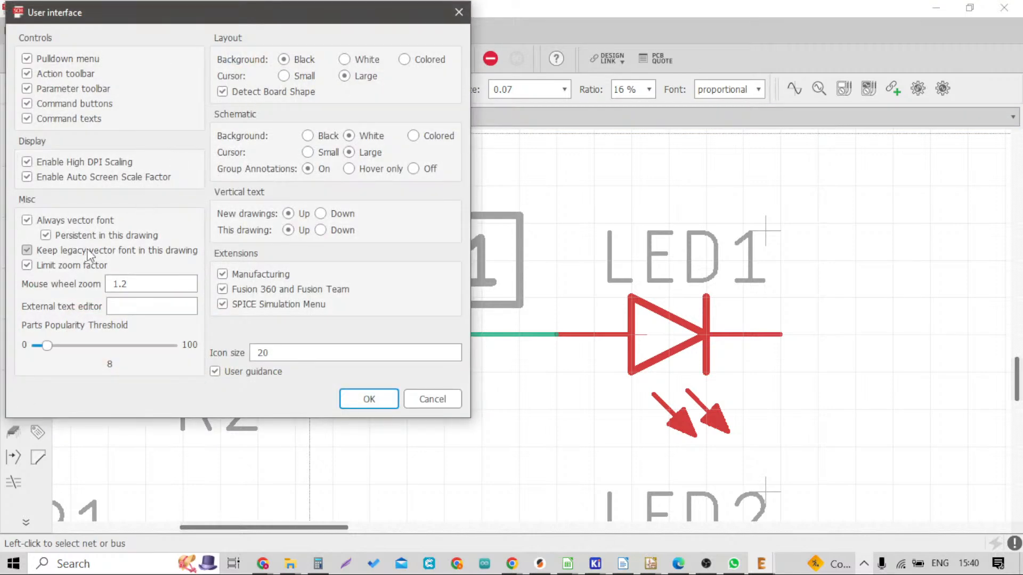
{"action": "left_click", "coordinate": [360, 397]}
{"action": "scroll", "coordinate": [423, 300], "scroll_direction": "down", "scroll_amount": 3}
{"action": "scroll", "coordinate": [422, 300], "scroll_direction": "up", "scroll_amount": 3}
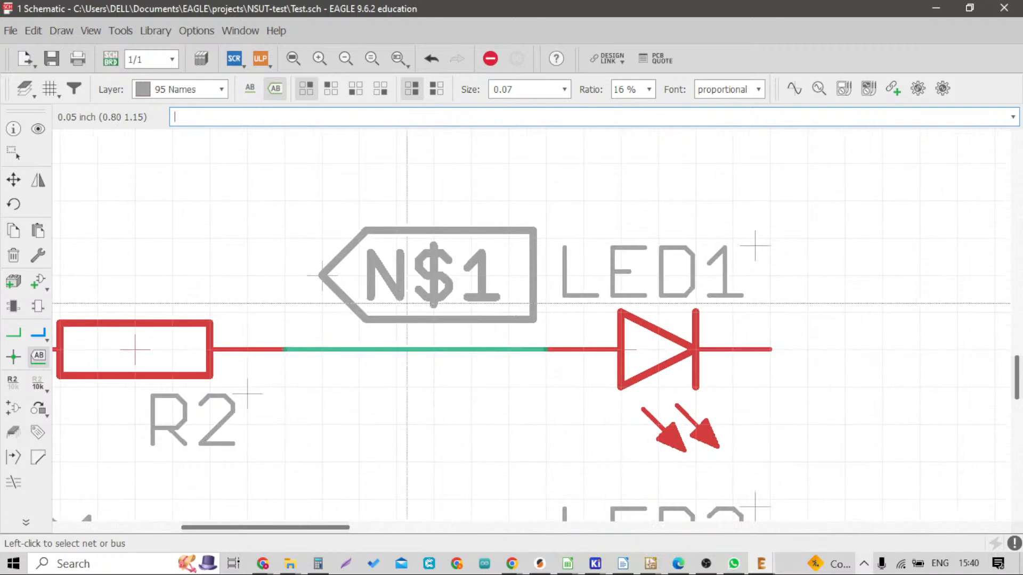
{"action": "scroll", "coordinate": [422, 299], "scroll_direction": "down", "scroll_amount": 3}
{"action": "scroll", "coordinate": [407, 302], "scroll_direction": "up", "scroll_amount": 2}
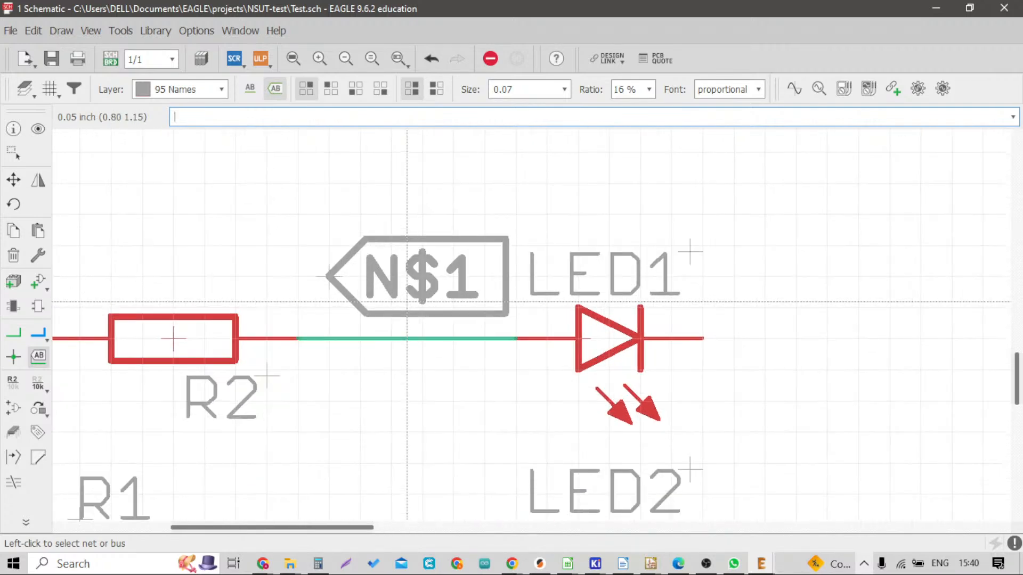
{"action": "scroll", "coordinate": [408, 303], "scroll_direction": "up", "scroll_amount": 1}
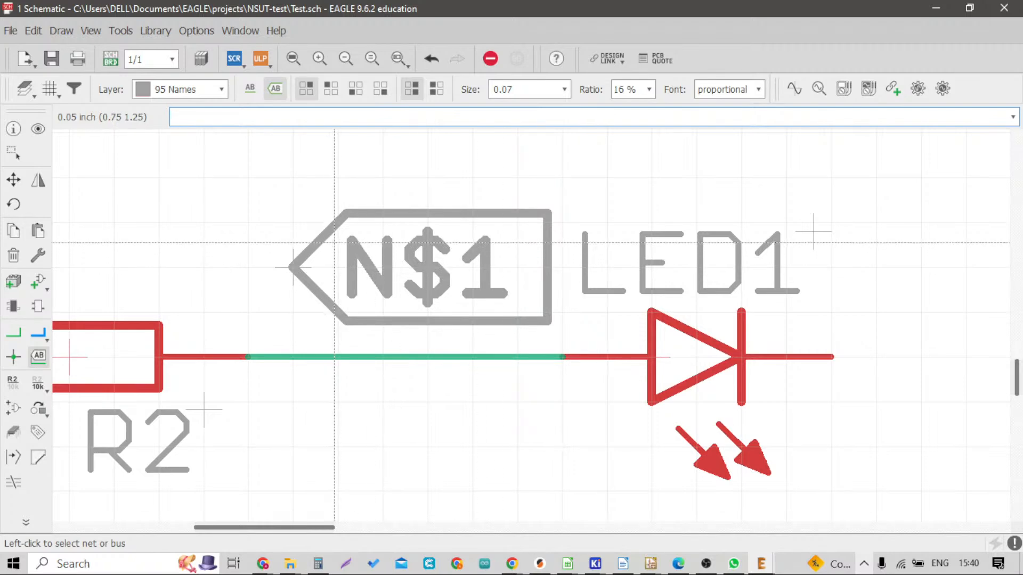
{"action": "scroll", "coordinate": [435, 242], "scroll_direction": "down", "scroll_amount": 5}
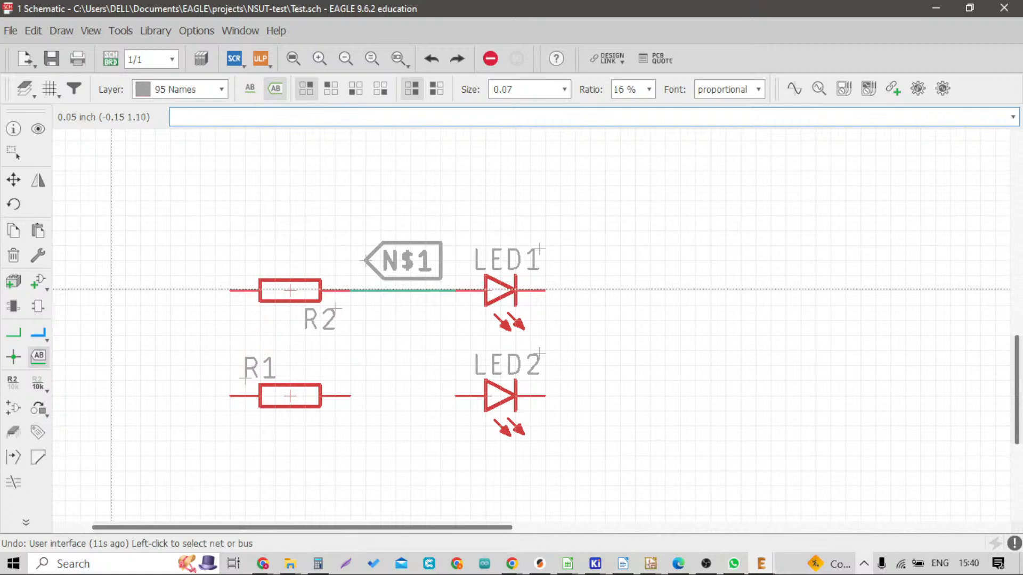
Rename resistor R2 as RLED1
{"action": "left_click", "coordinate": [13, 384]}
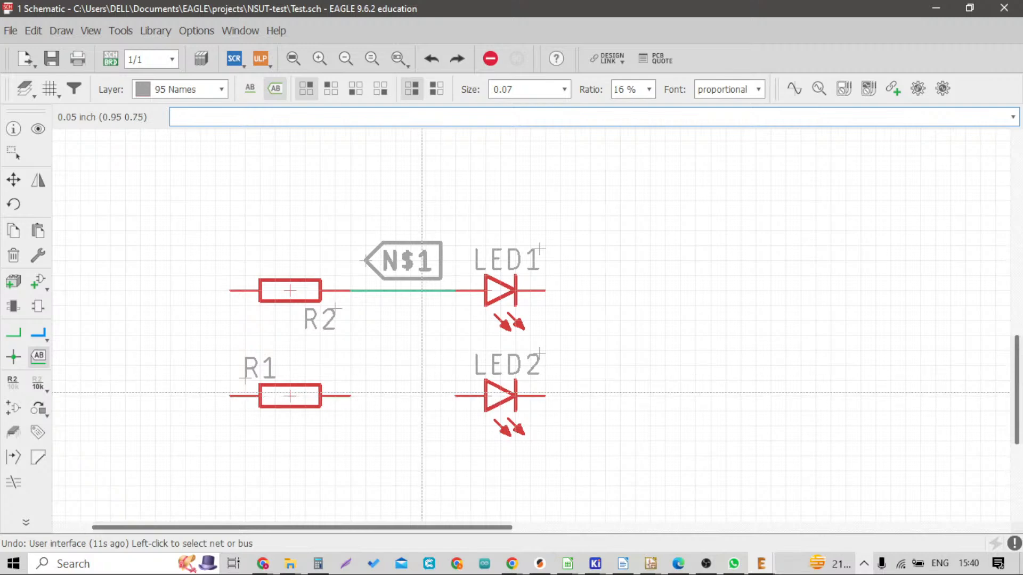
{"action": "left_click", "coordinate": [11, 379]}
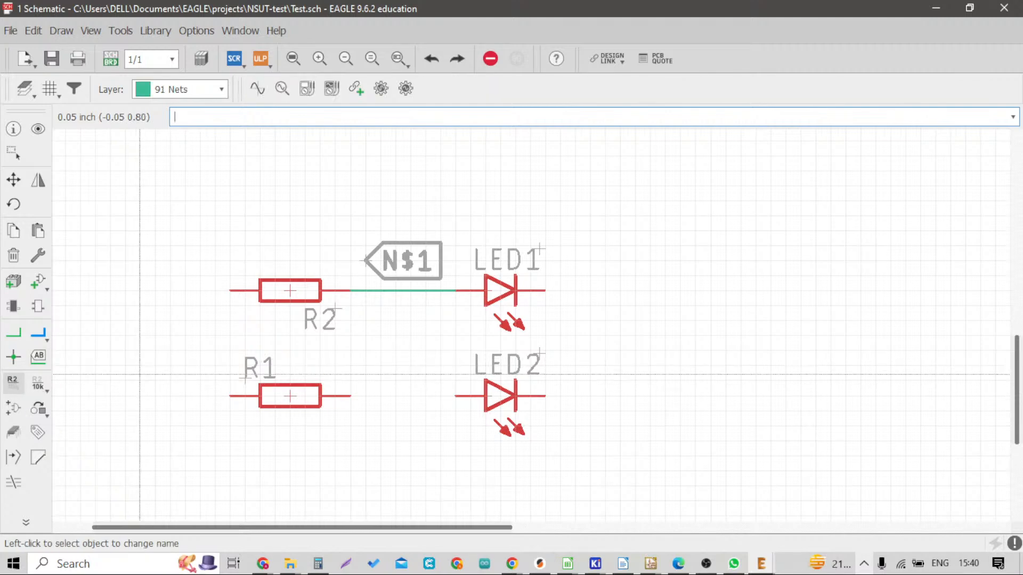
{"action": "scroll", "coordinate": [285, 287], "scroll_direction": "up", "scroll_amount": 4}
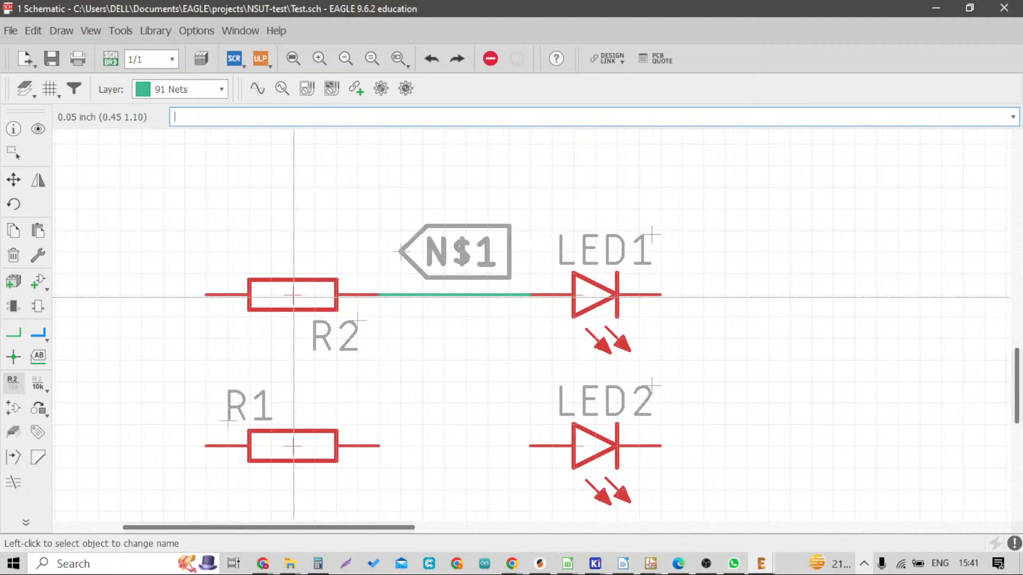
{"action": "left_click", "coordinate": [294, 295]}
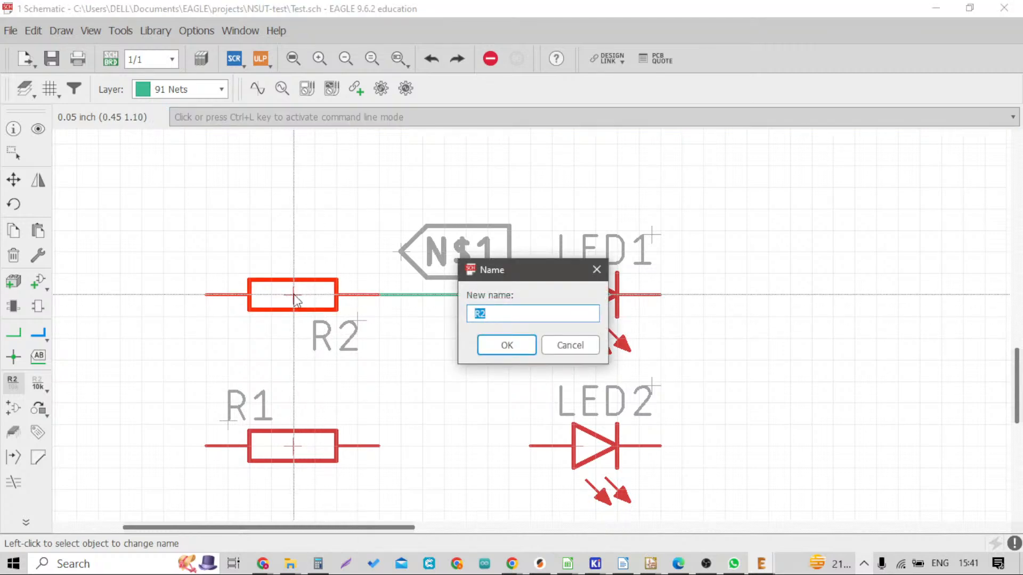
{"action": "left_click", "coordinate": [497, 314]}
{"action": "key", "text": "BackSpace"}
{"action": "type", "text": "LED1"}
{"action": "key", "text": "Return"}
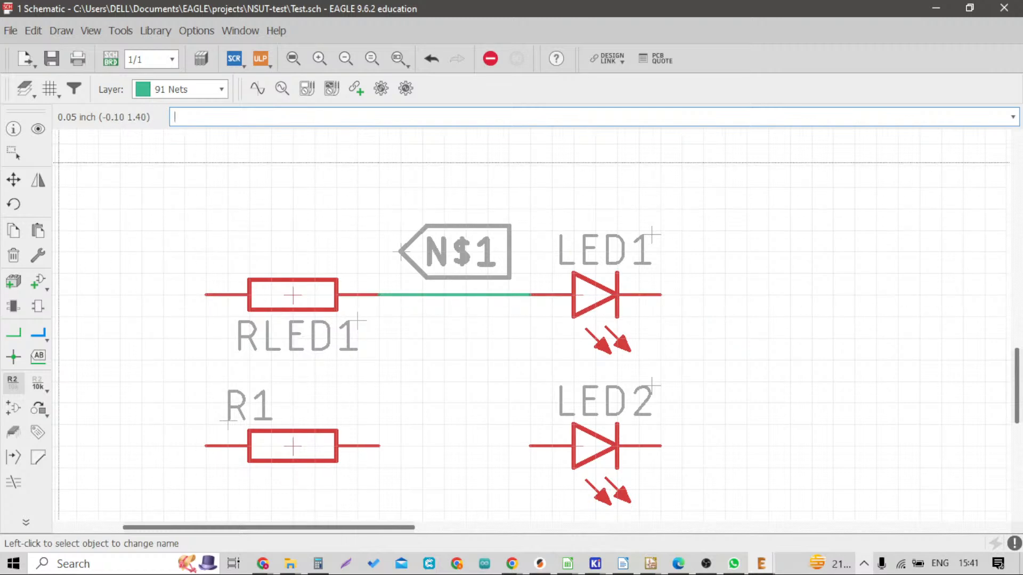
Inspect the properties of resistor RLED1, including its name, and close them without changes
{"action": "left_click", "coordinate": [22, 133]}
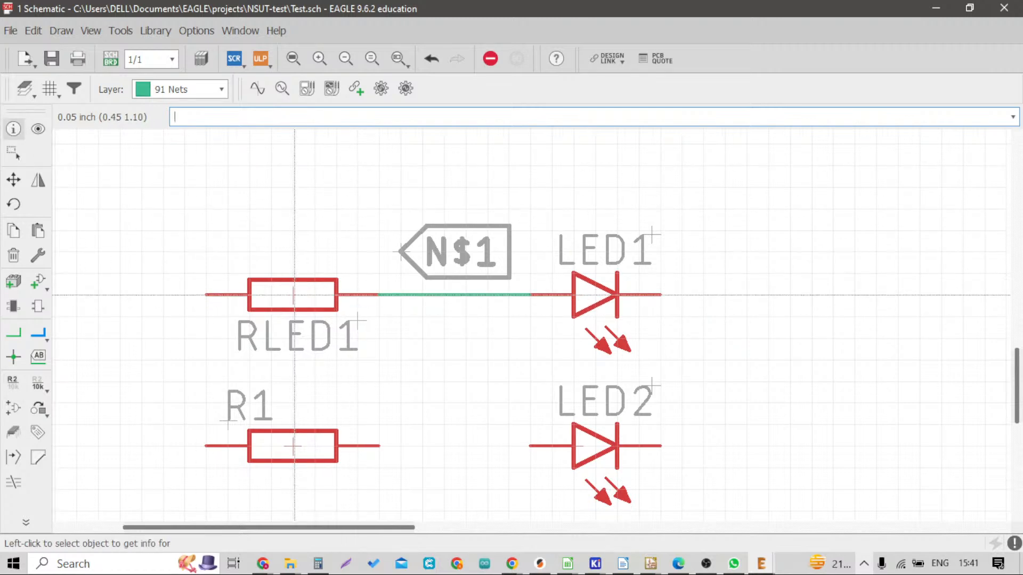
{"action": "left_click", "coordinate": [294, 296]}
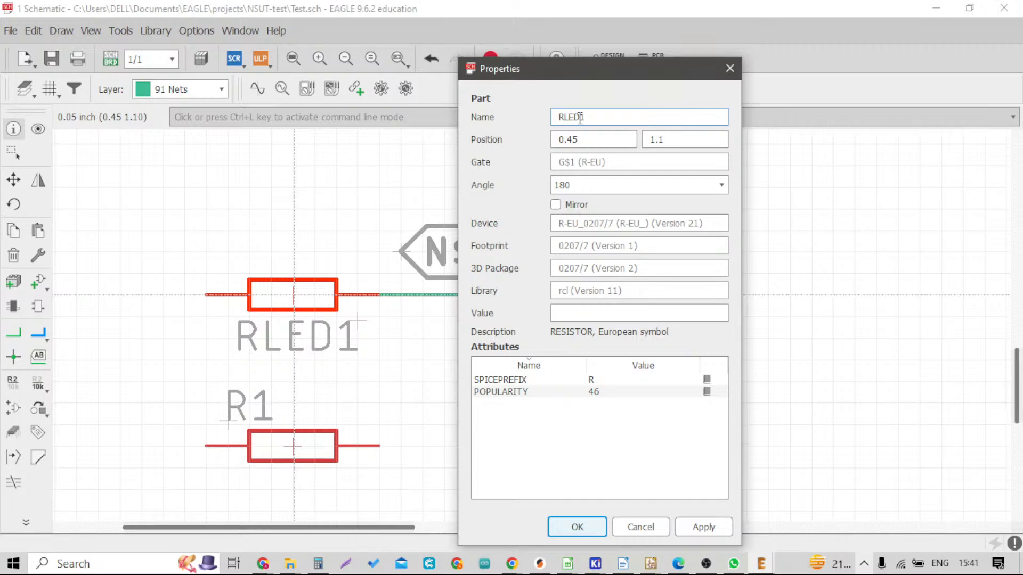
{"action": "left_click", "coordinate": [730, 68]}
{"action": "scroll", "coordinate": [459, 275], "scroll_direction": "down", "scroll_amount": 2}
{"action": "scroll", "coordinate": [405, 283], "scroll_direction": "up", "scroll_amount": 1}
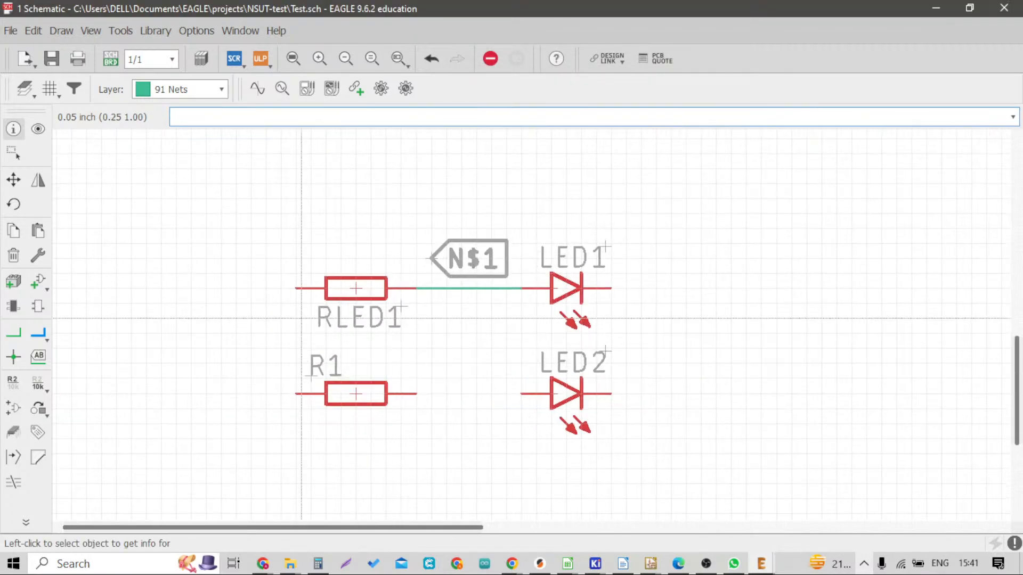
{"action": "left_click", "coordinate": [39, 335]}
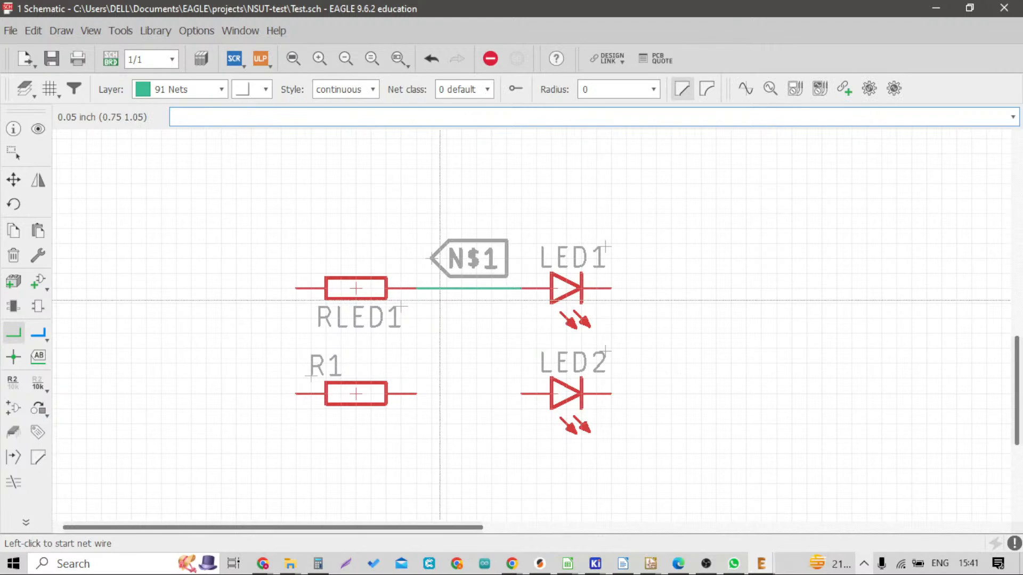
{"action": "left_click", "coordinate": [444, 290]}
{"action": "scroll", "coordinate": [444, 289], "scroll_direction": "up", "scroll_amount": 4}
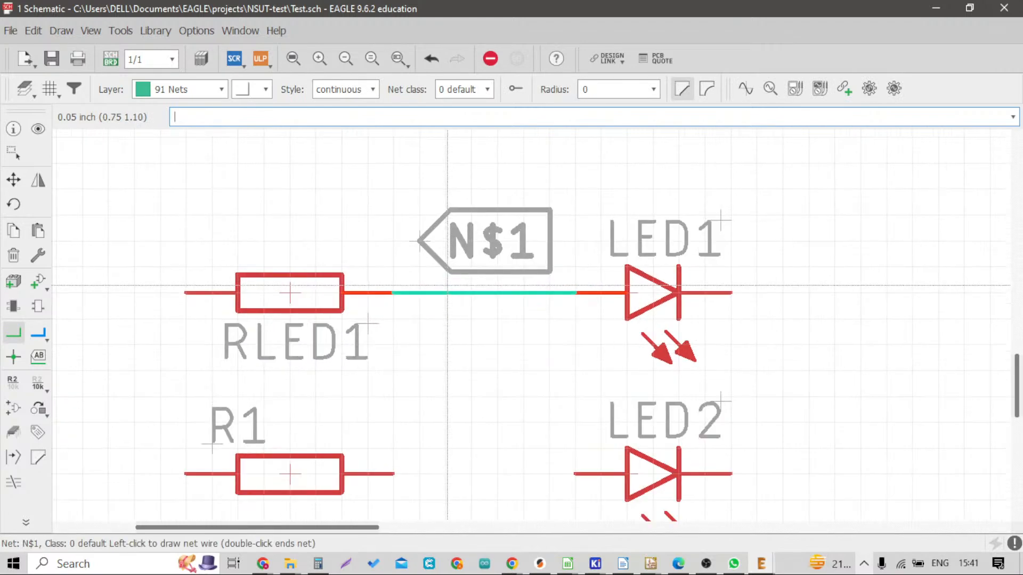
{"action": "key", "text": "Escape"}
Rename the net between resistor RLED1 and LED1 as NET1
{"action": "left_click", "coordinate": [14, 383]}
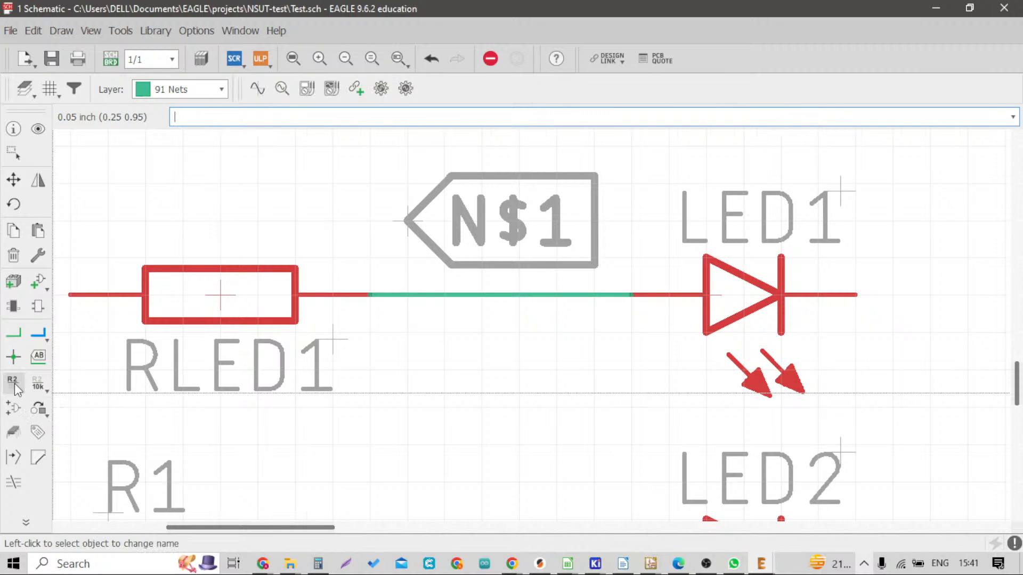
{"action": "left_click", "coordinate": [413, 294]}
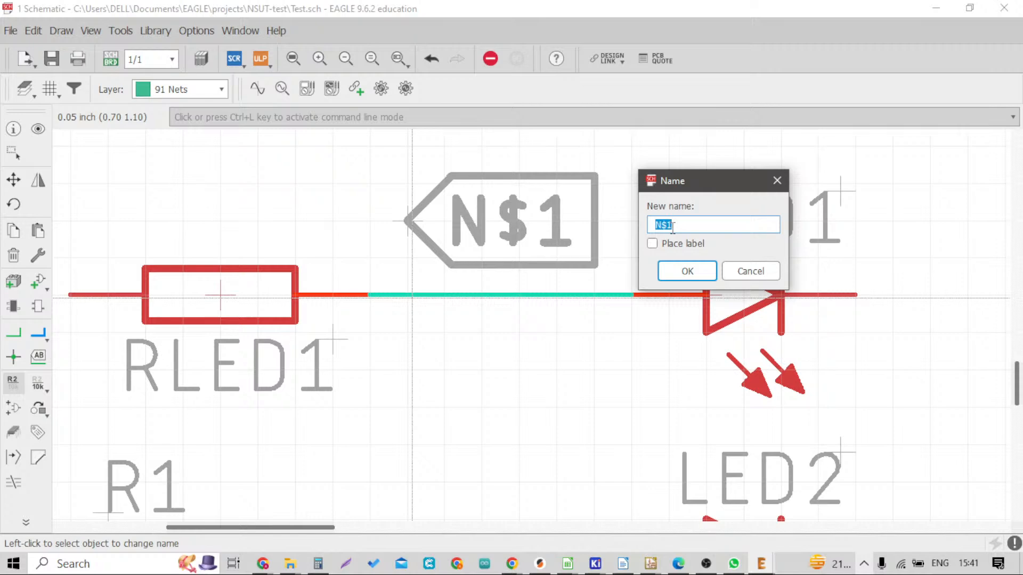
{"action": "type", "text": "NET1"}
{"action": "key", "text": "Return"}
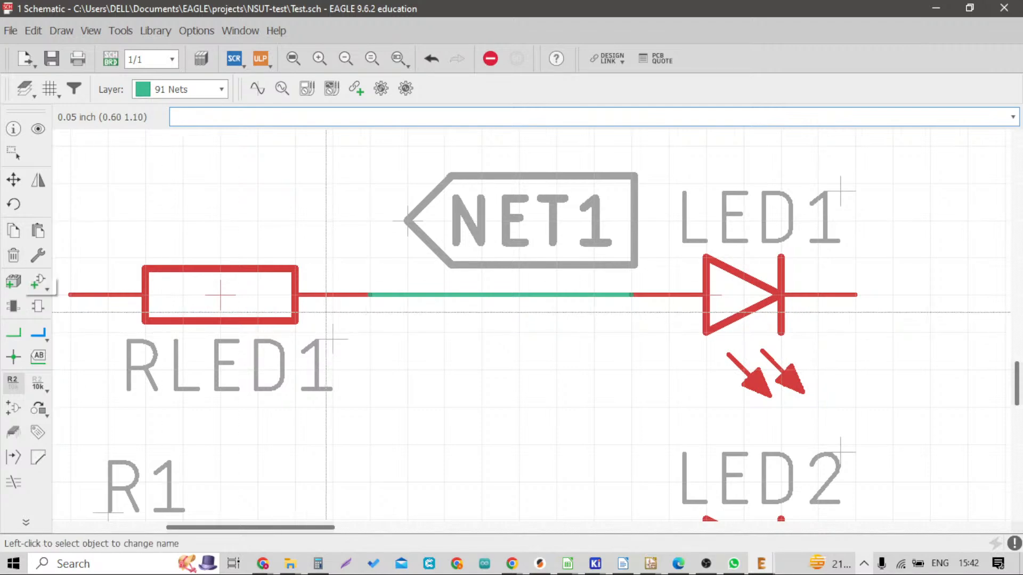
Open the value entry for resistor RLED1 and close it without setting a value
{"action": "scroll", "coordinate": [326, 315], "scroll_direction": "down", "scroll_amount": 4}
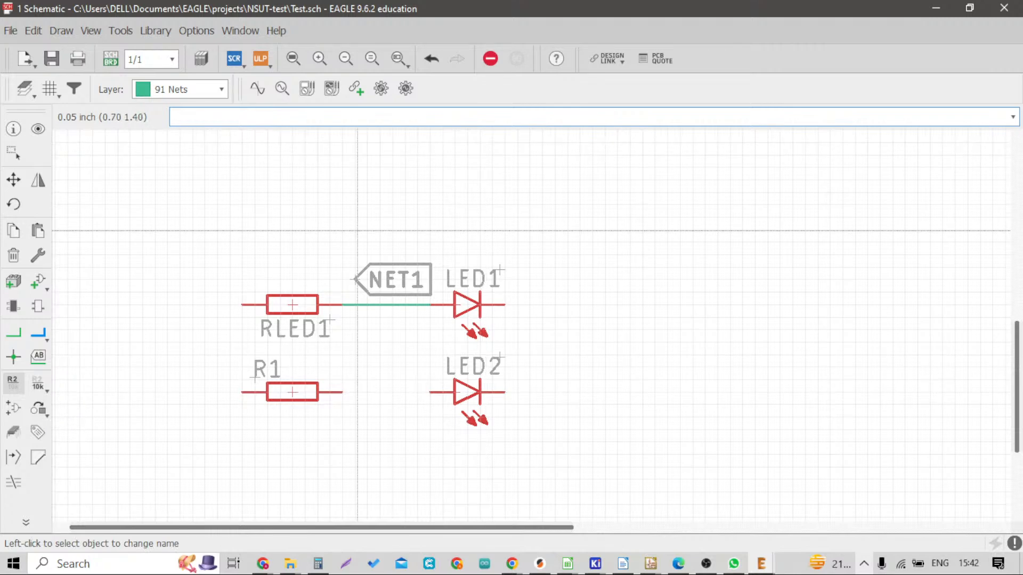
{"action": "left_click", "coordinate": [35, 382]}
{"action": "scroll", "coordinate": [302, 308], "scroll_direction": "up", "scroll_amount": 2}
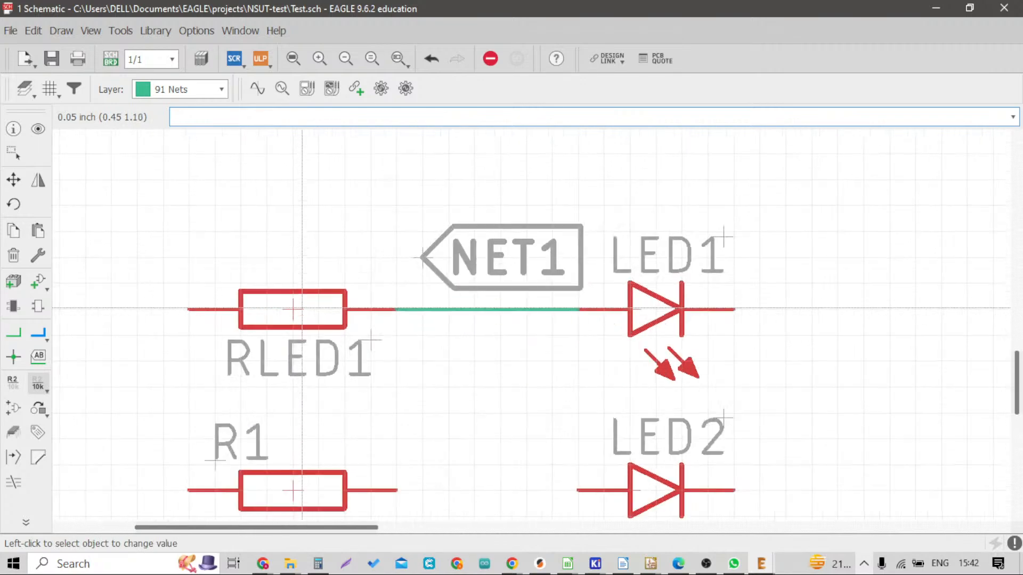
{"action": "scroll", "coordinate": [303, 308], "scroll_direction": "up", "scroll_amount": 2}
{"action": "left_click", "coordinate": [288, 311]}
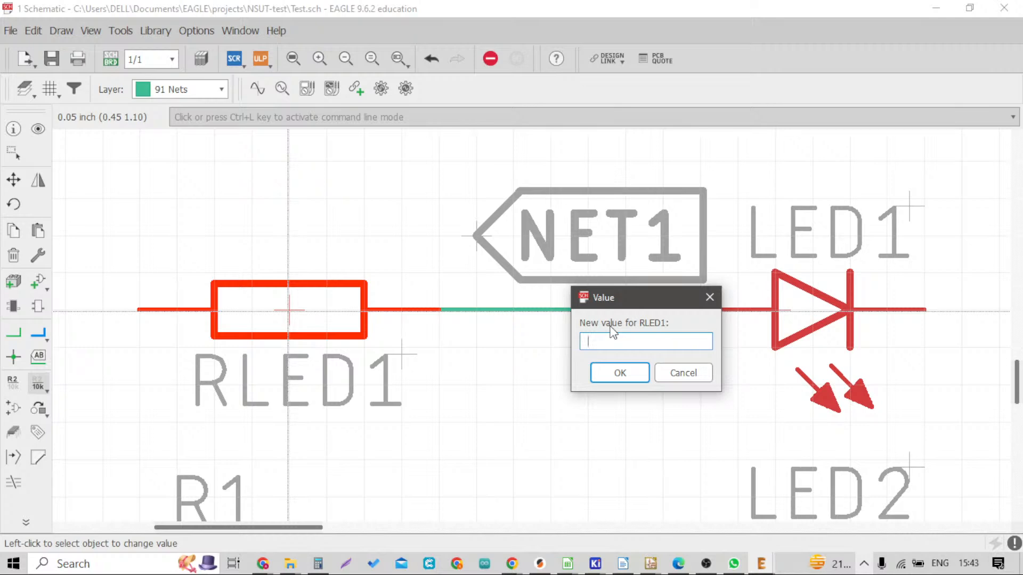
{"action": "key", "text": "Escape"}
{"action": "scroll", "coordinate": [613, 330], "scroll_direction": "down", "scroll_amount": 5}
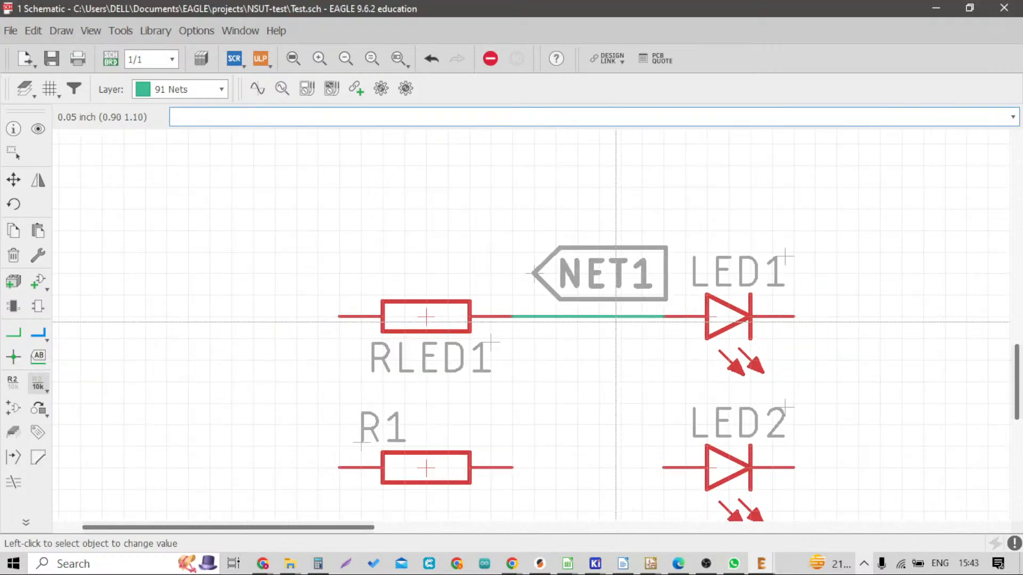
{"action": "scroll", "coordinate": [416, 299], "scroll_direction": "down", "scroll_amount": 2}
{"action": "scroll", "coordinate": [407, 303], "scroll_direction": "up", "scroll_amount": 4}
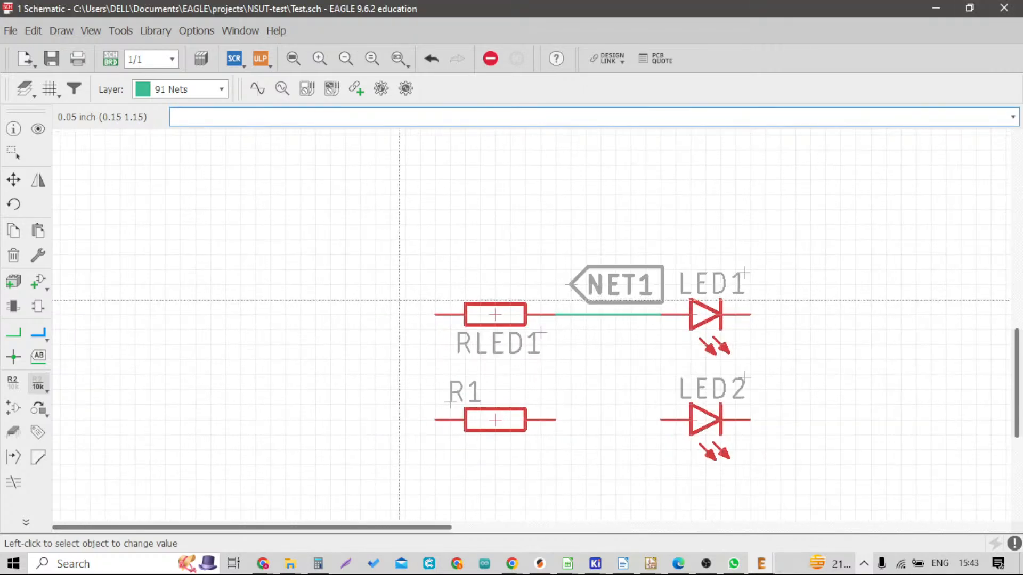
{"action": "scroll", "coordinate": [422, 303], "scroll_direction": "down", "scroll_amount": 3}
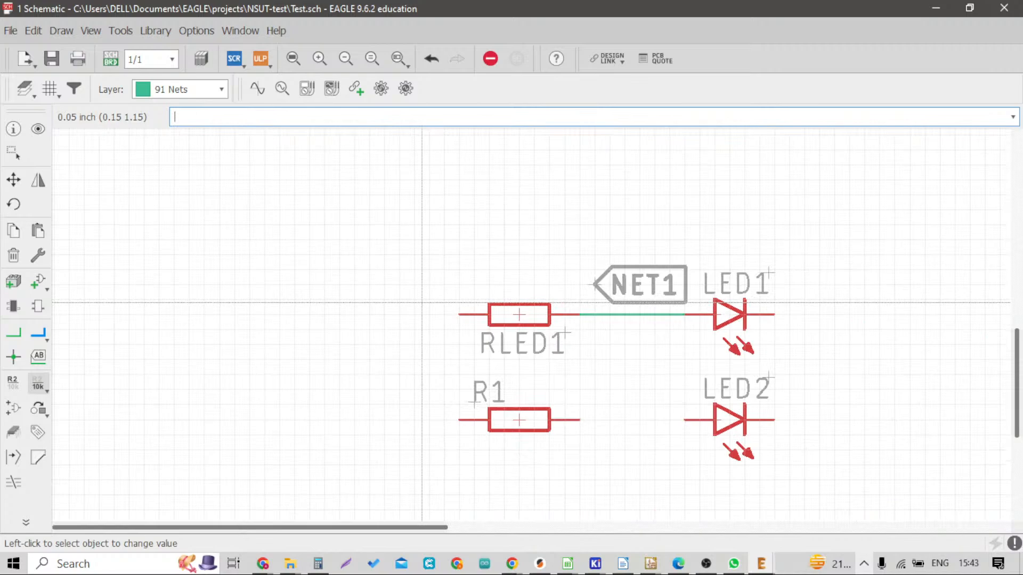
Draw a straight horizontal net wire about 0.15 inch long outward from the free pin of resistor RLED1
{"action": "left_click", "coordinate": [13, 333]}
{"action": "scroll", "coordinate": [561, 310], "scroll_direction": "up", "scroll_amount": 4}
{"action": "left_click", "coordinate": [607, 297]}
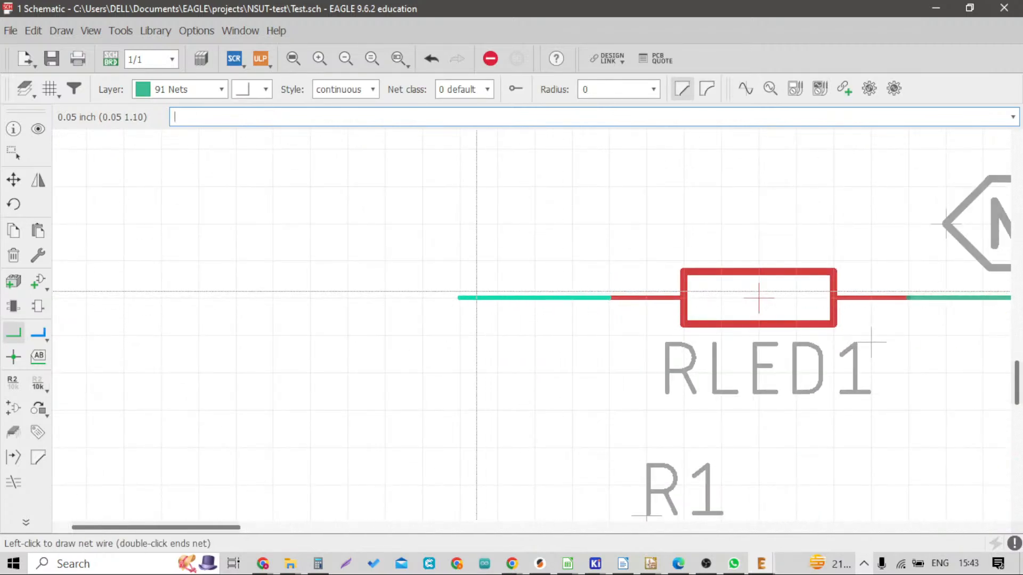
{"action": "double_click", "coordinate": [495, 297]}
Draw a straight horizontal net wire about 0.15 inch long outward from the cathode pin of LED1
{"action": "scroll", "coordinate": [476, 292], "scroll_direction": "down", "scroll_amount": 3}
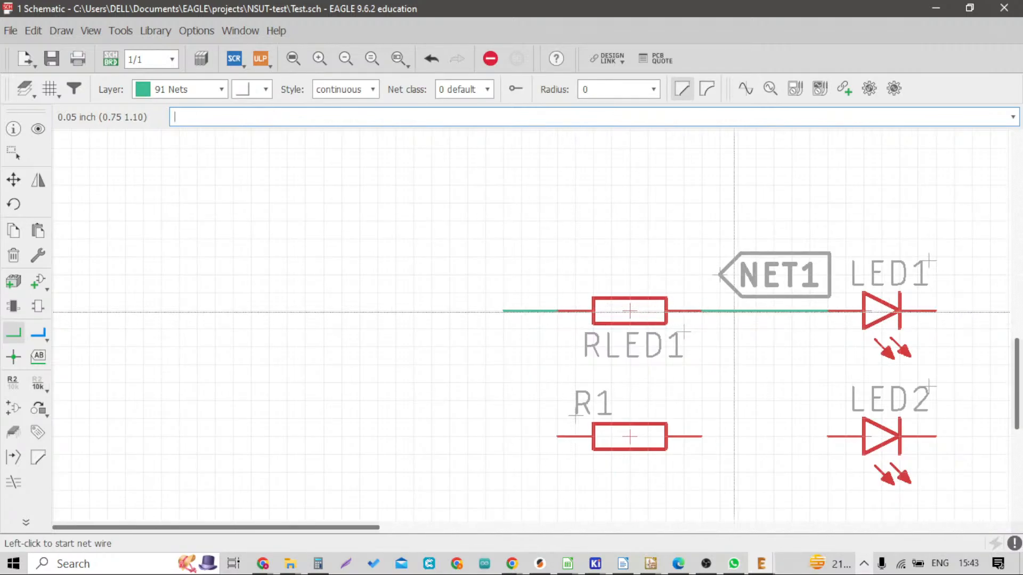
{"action": "scroll", "coordinate": [827, 306], "scroll_direction": "up", "scroll_amount": 2}
{"action": "scroll", "coordinate": [858, 308], "scroll_direction": "down", "scroll_amount": 3}
{"action": "scroll", "coordinate": [859, 308], "scroll_direction": "up", "scroll_amount": 2}
{"action": "left_click", "coordinate": [859, 308]}
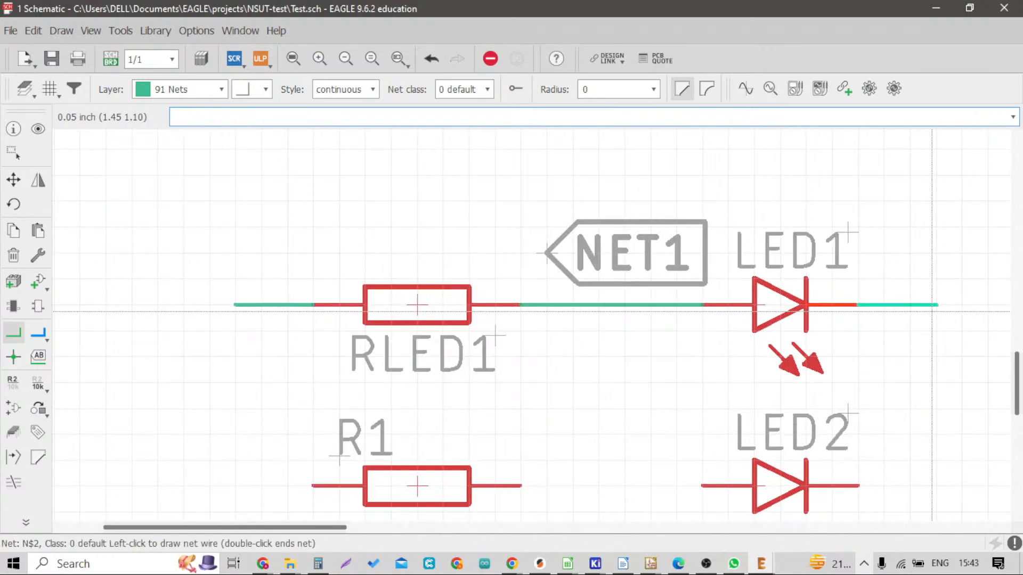
{"action": "double_click", "coordinate": [937, 305]}
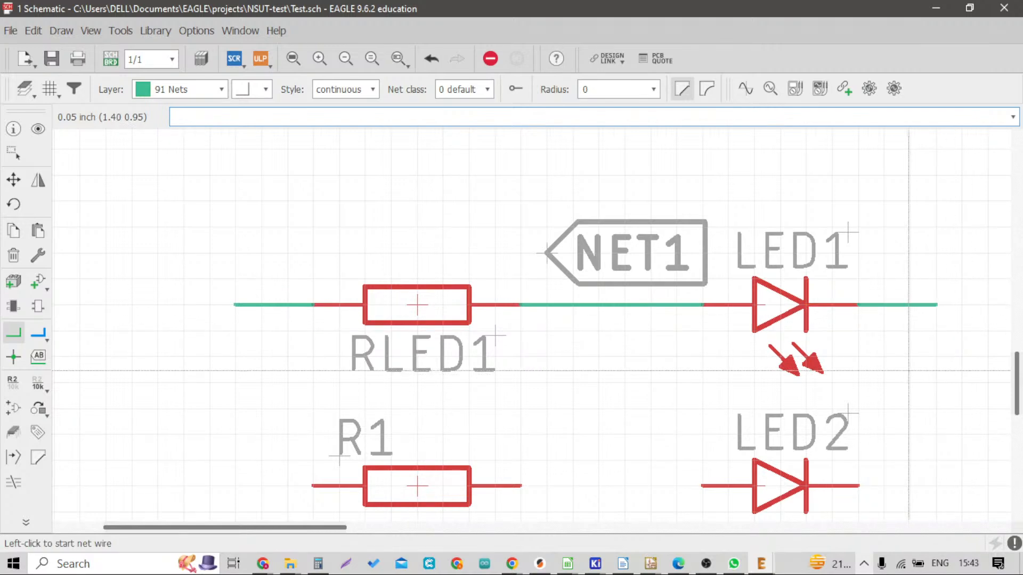
Draw a horizontal net wire outward from R1's outer pin, ending in line with RLED1's net wire above it
{"action": "scroll", "coordinate": [744, 389], "scroll_direction": "down", "scroll_amount": 2}
{"action": "scroll", "coordinate": [537, 429], "scroll_direction": "up", "scroll_amount": 3}
{"action": "left_click", "coordinate": [535, 433]}
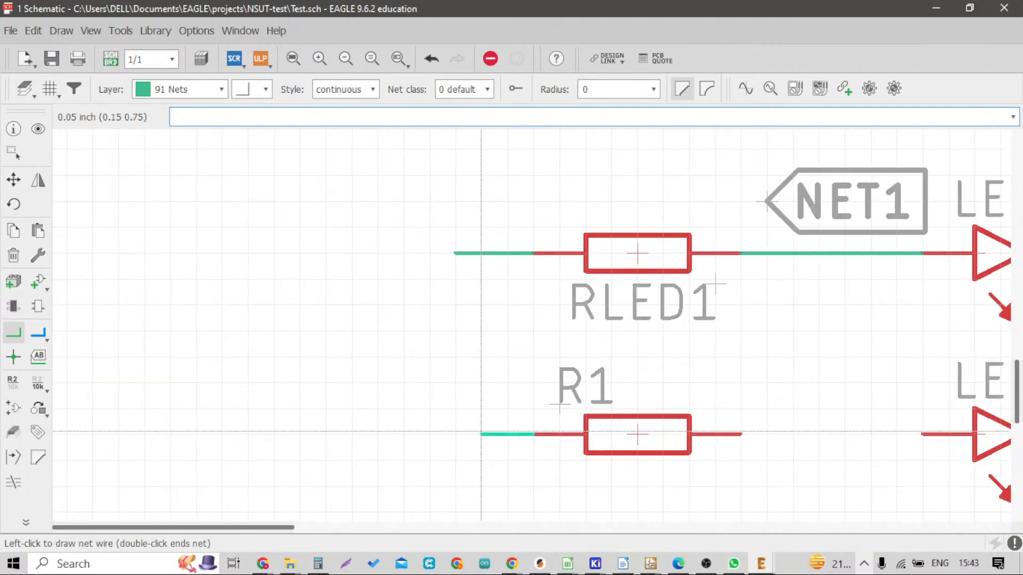
{"action": "left_click", "coordinate": [463, 432]}
{"action": "scroll", "coordinate": [499, 376], "scroll_direction": "down", "scroll_amount": 3}
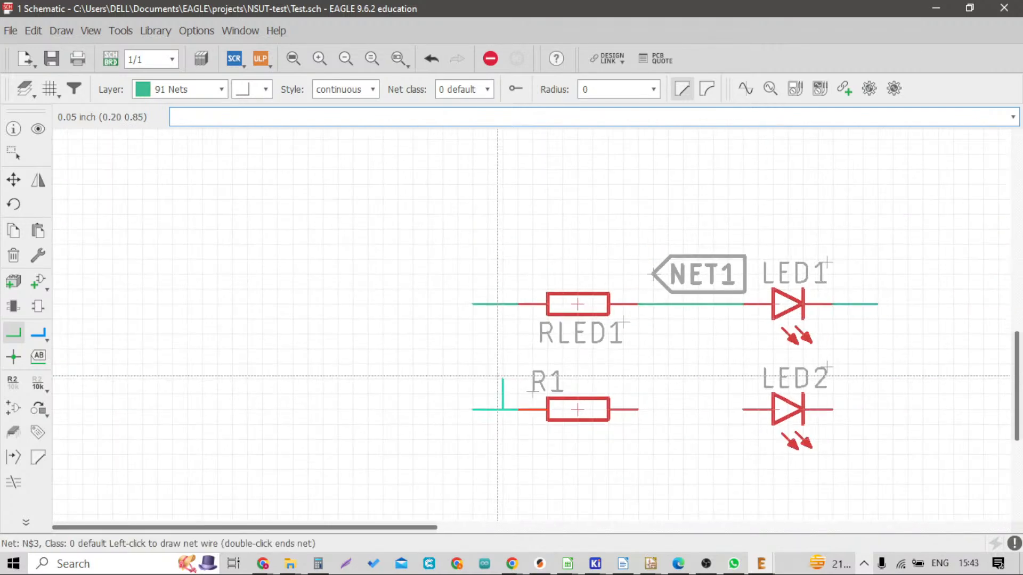
{"action": "key", "text": "Escape"}
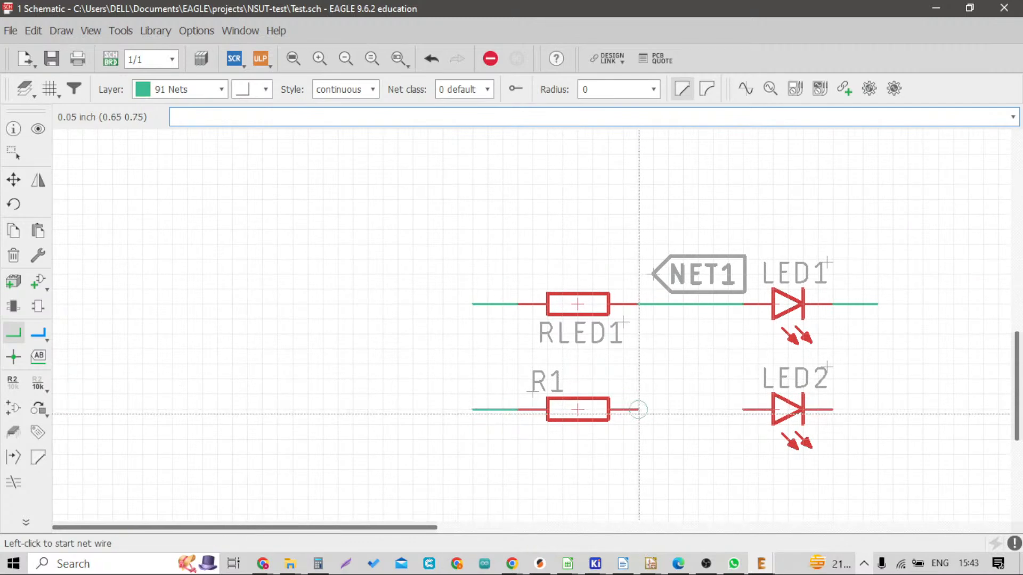
Wire R1 to LED2, and connect LED2's cathode to the end of the net wire leaving LED1's cathode
{"action": "left_click", "coordinate": [639, 410]}
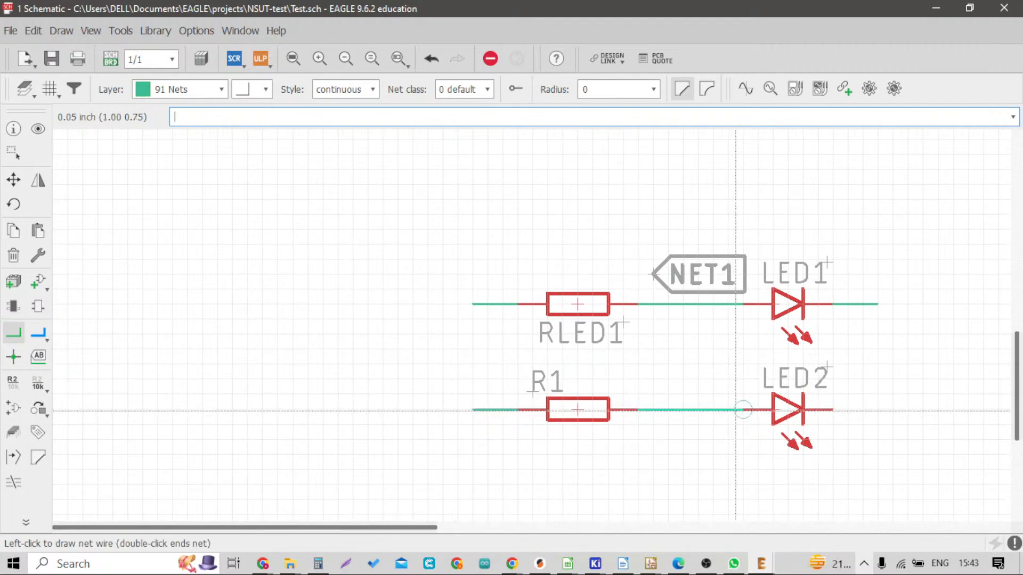
{"action": "left_click", "coordinate": [743, 410]}
{"action": "left_click", "coordinate": [833, 410]}
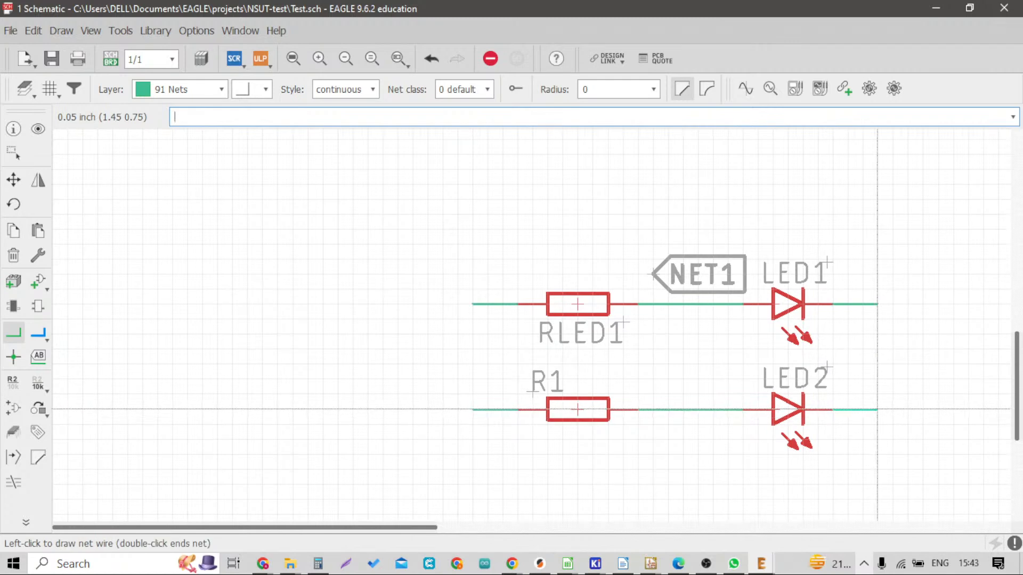
{"action": "left_click", "coordinate": [878, 304]}
{"action": "left_click", "coordinate": [833, 305]}
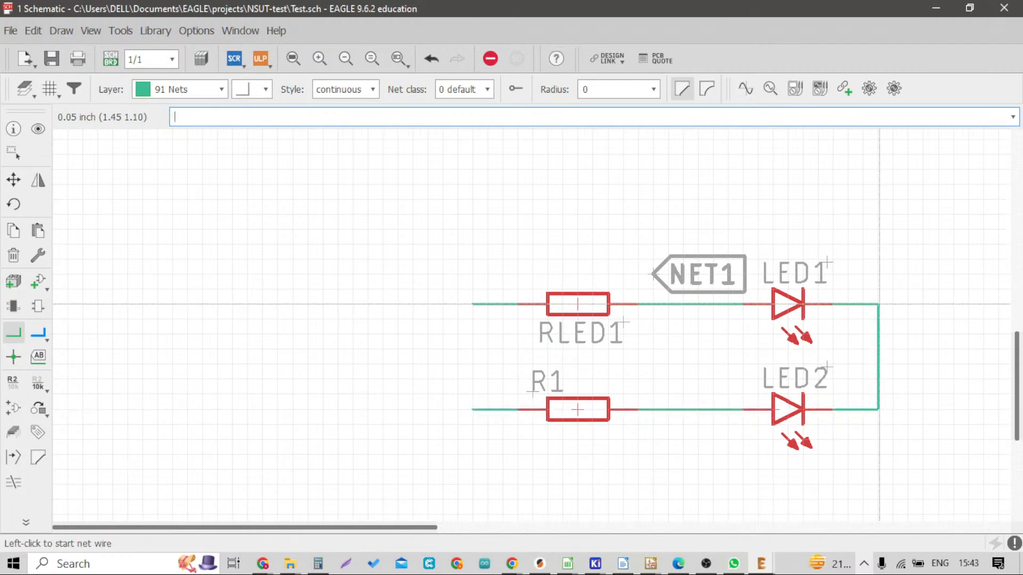
{"action": "scroll", "coordinate": [522, 336], "scroll_direction": "down", "scroll_amount": 2}
{"action": "scroll", "coordinate": [403, 332], "scroll_direction": "up", "scroll_amount": 2}
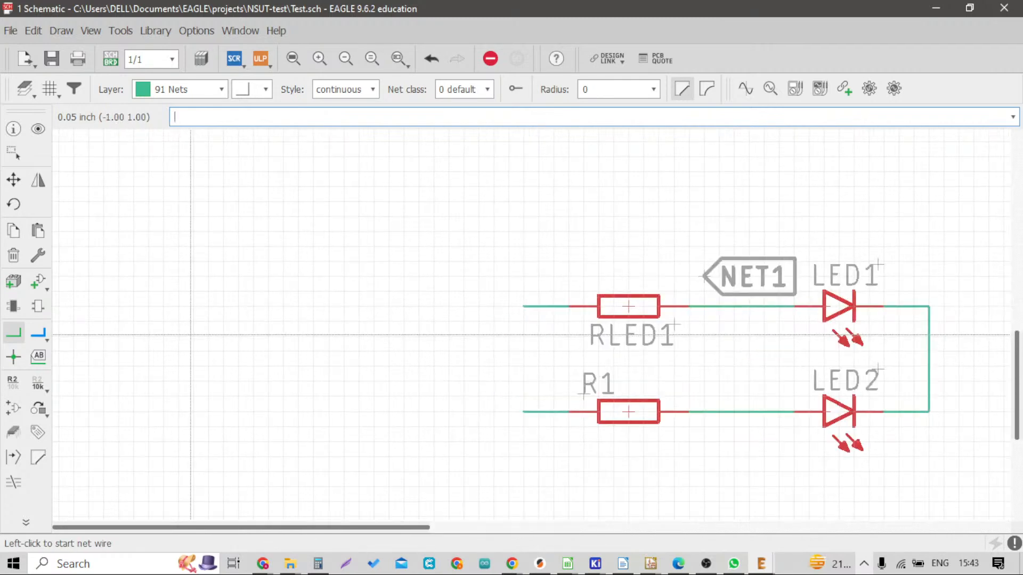
Name the net at RLED1's outer pin 20V and place its cross-reference label, pointing toward the wire, at the free end
{"action": "left_click", "coordinate": [12, 382]}
{"action": "scroll", "coordinate": [499, 298], "scroll_direction": "up", "scroll_amount": 2}
{"action": "scroll", "coordinate": [500, 299], "scroll_direction": "up", "scroll_amount": 2}
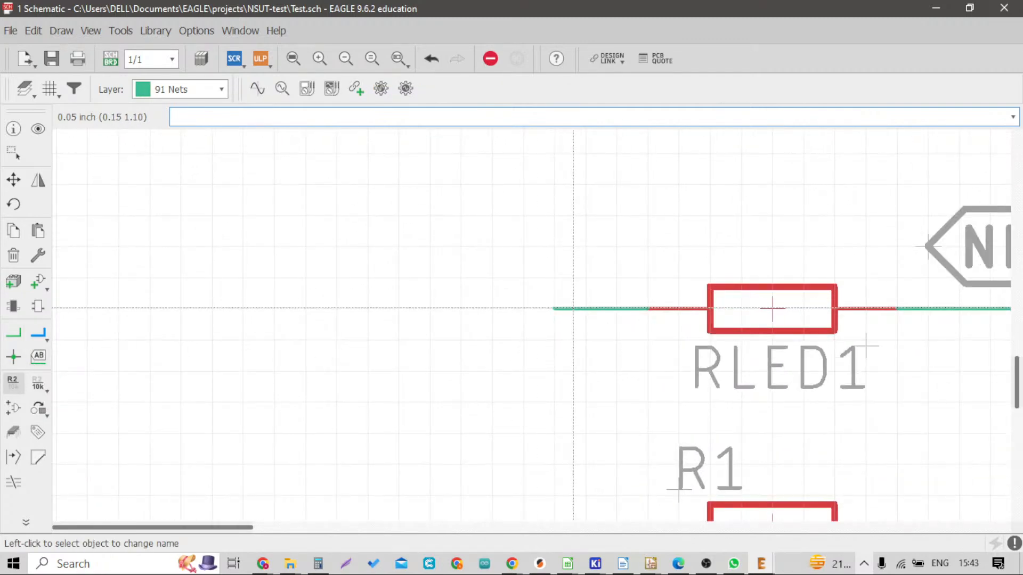
{"action": "left_click", "coordinate": [573, 308]}
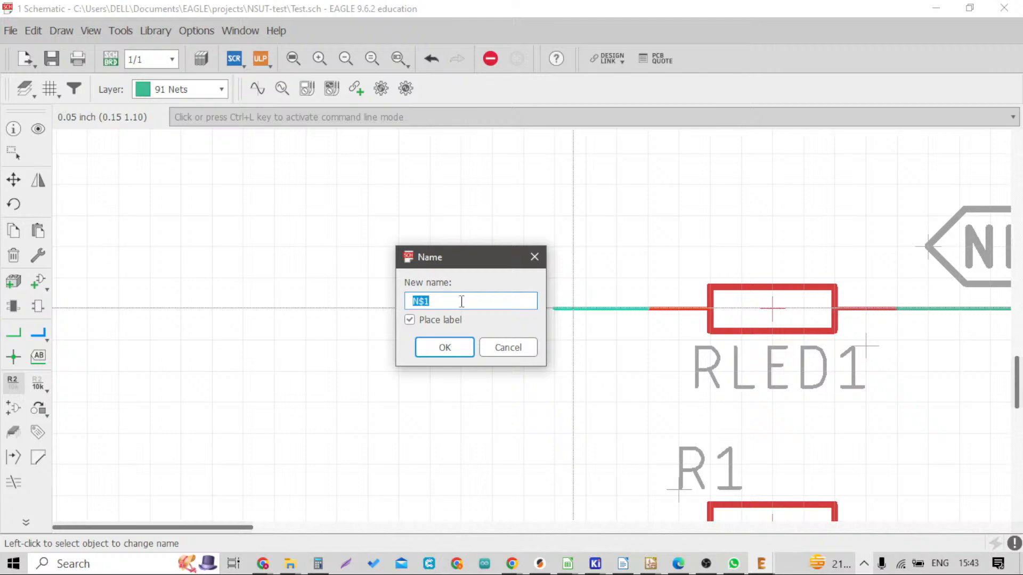
{"action": "type", "text": "20V"}
{"action": "key", "text": "Return"}
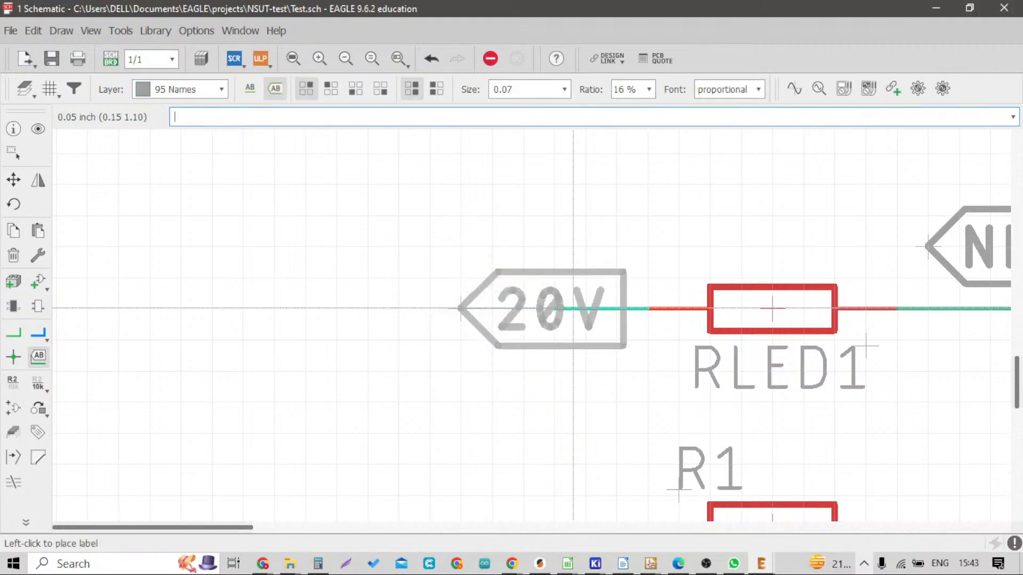
{"action": "middle_click", "coordinate": [463, 307]}
{"action": "left_click", "coordinate": [554, 307]}
Name the net at R1's outer pin 5V and place its cross-reference label at the wire's free end
{"action": "scroll", "coordinate": [502, 277], "scroll_direction": "down", "scroll_amount": 2}
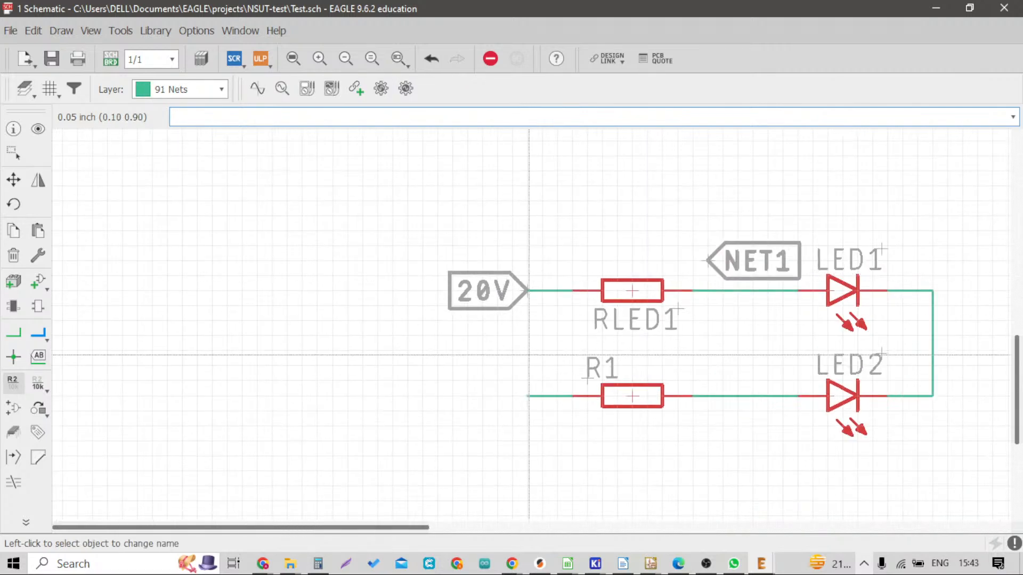
{"action": "left_click", "coordinate": [531, 396]}
{"action": "type", "text": "5V"}
{"action": "key", "text": "Return"}
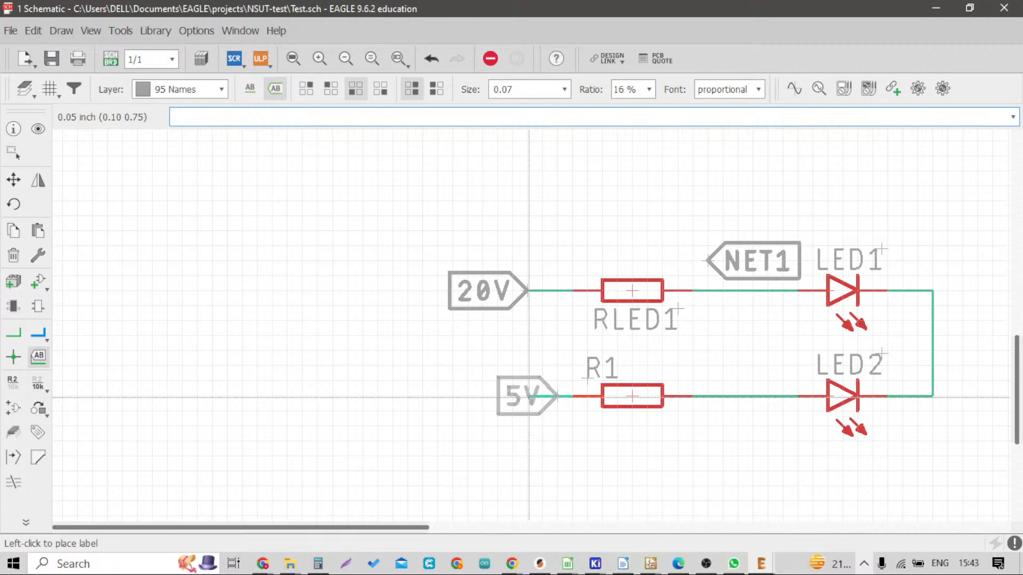
{"action": "left_click", "coordinate": [529, 397]}
Name the net joining both LED cathodes GND and place its label on the vertical wire, pointing toward the circuit
{"action": "scroll", "coordinate": [526, 340], "scroll_direction": "down", "scroll_amount": 4}
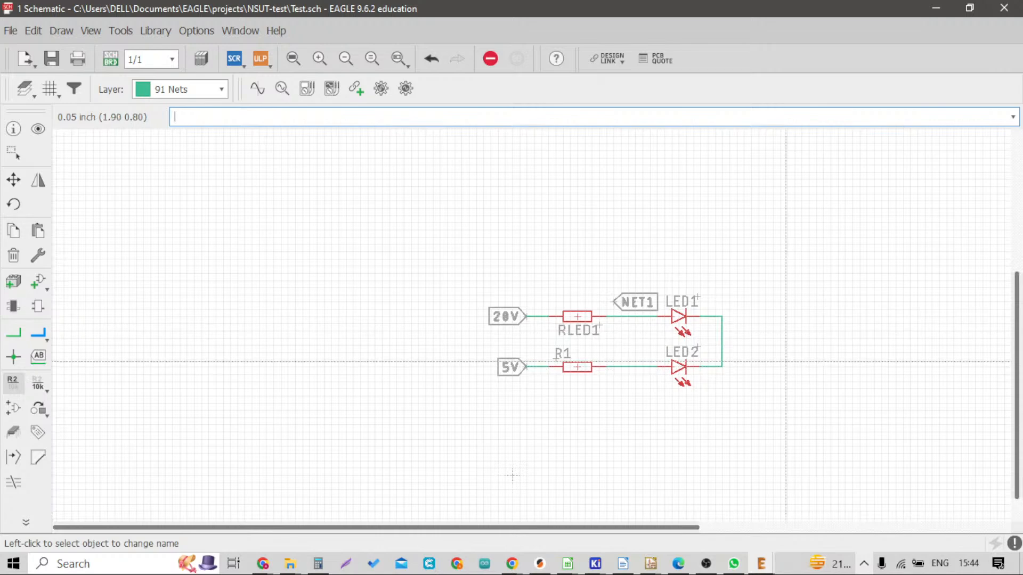
{"action": "scroll", "coordinate": [714, 341], "scroll_direction": "up", "scroll_amount": 4}
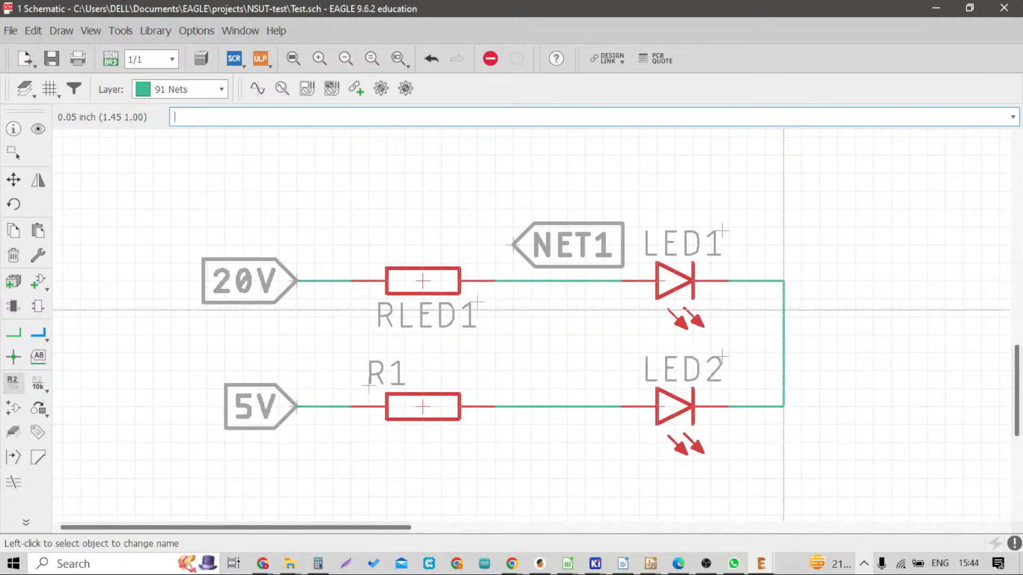
{"action": "left_click", "coordinate": [784, 310]}
{"action": "type", "text": "GND"}
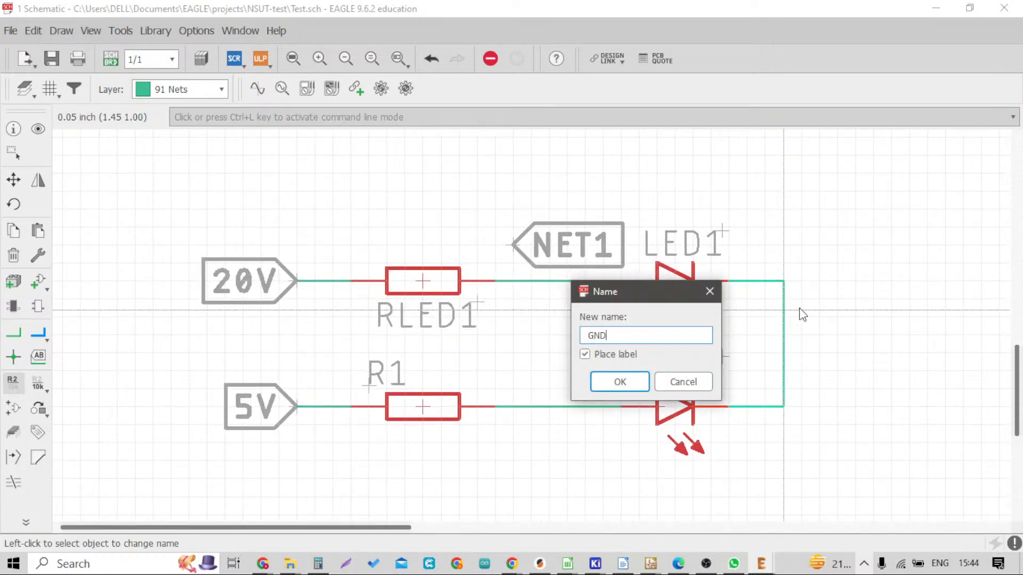
{"action": "key", "text": "Return"}
{"action": "right_click", "coordinate": [824, 306]}
{"action": "right_click", "coordinate": [824, 305]}
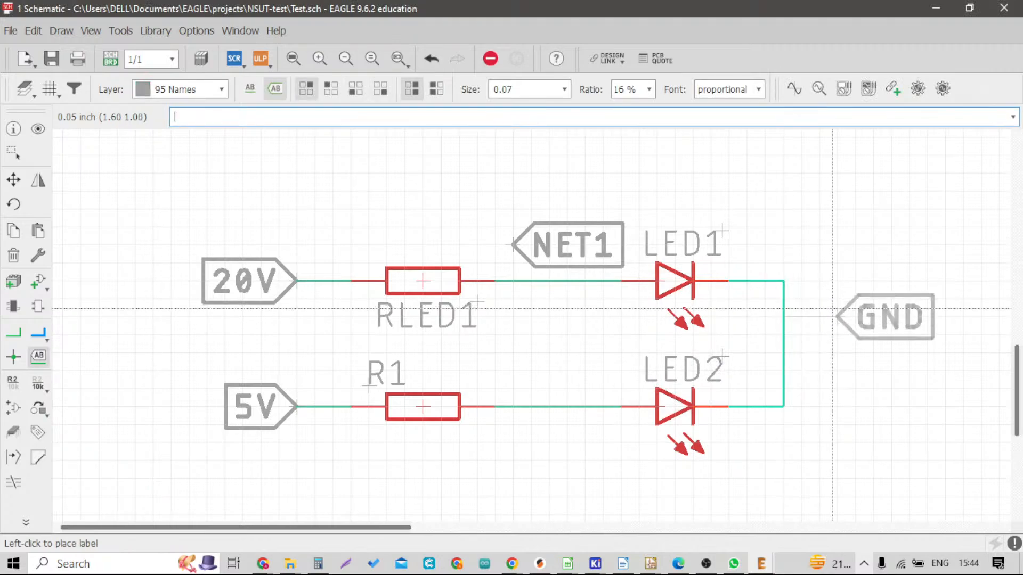
{"action": "left_click", "coordinate": [789, 339]}
Set LED1's value to RED_LED
{"action": "scroll", "coordinate": [640, 346], "scroll_direction": "down", "scroll_amount": 3}
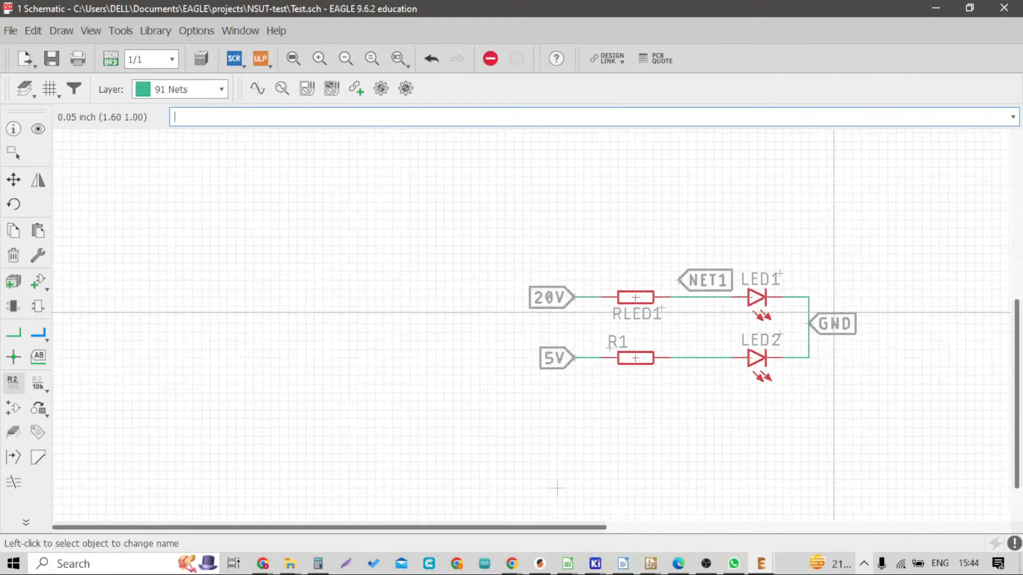
{"action": "scroll", "coordinate": [533, 352], "scroll_direction": "up", "scroll_amount": 2}
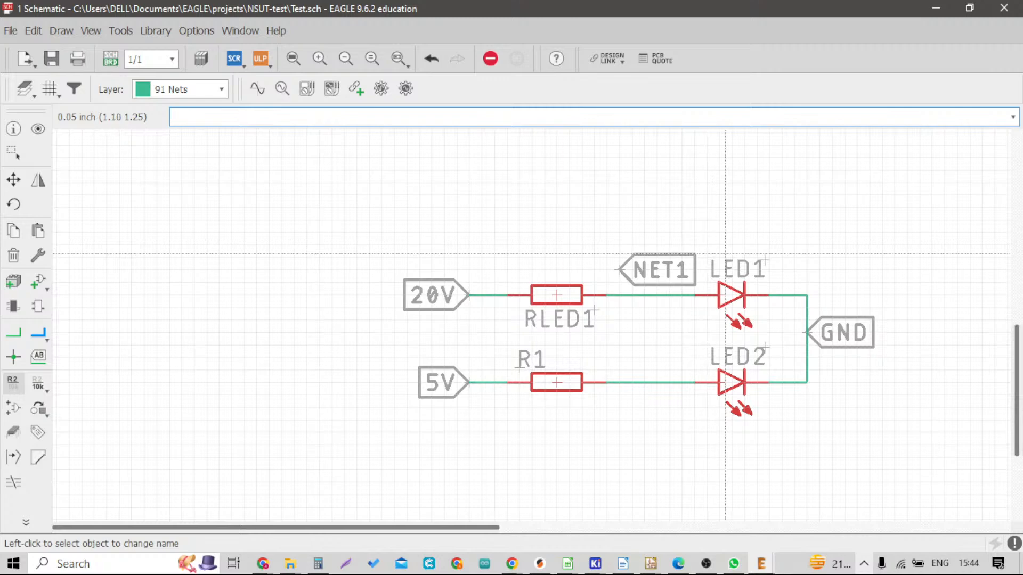
{"action": "scroll", "coordinate": [727, 252], "scroll_direction": "up", "scroll_amount": 3}
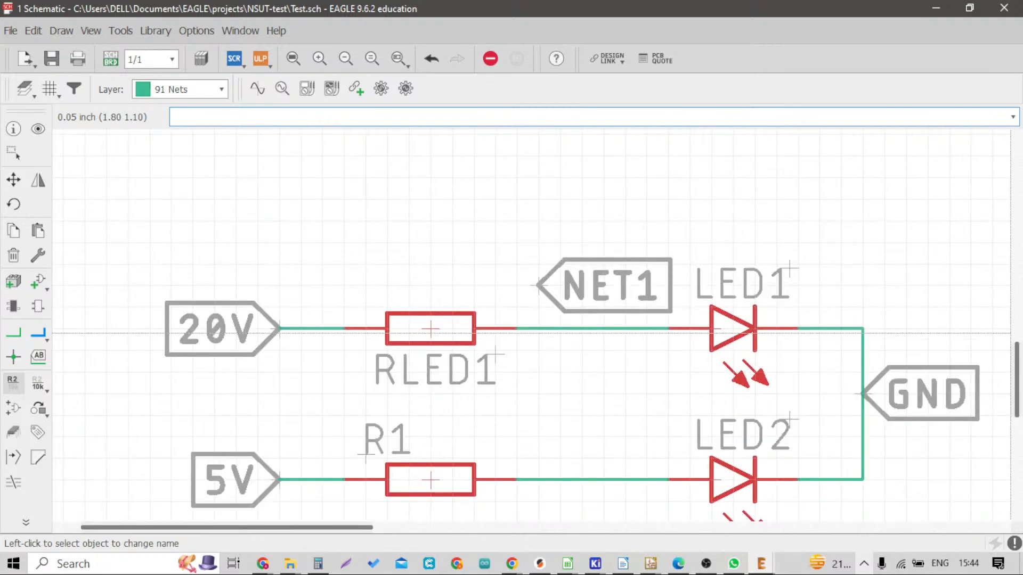
{"action": "left_click", "coordinate": [38, 384]}
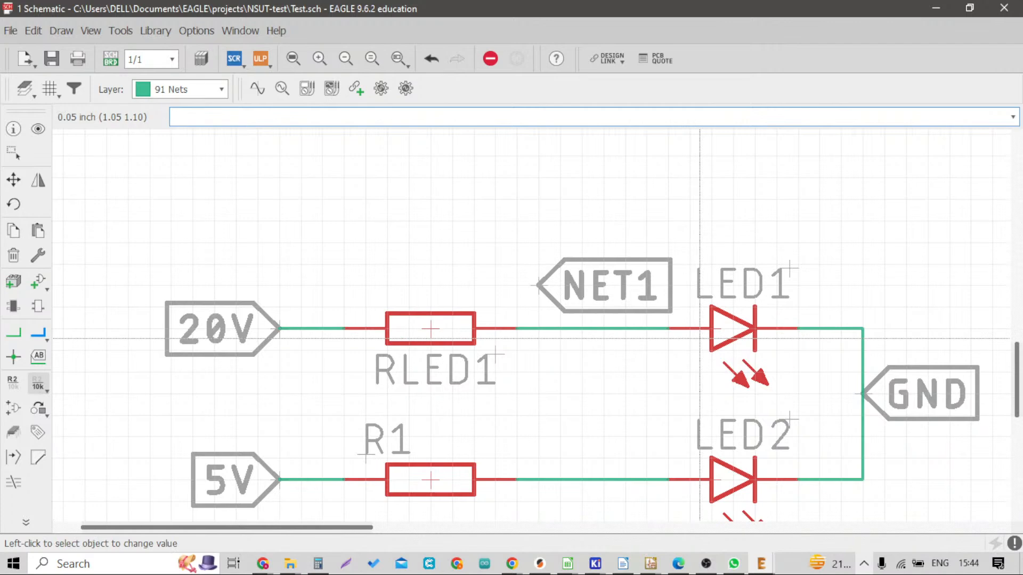
{"action": "left_click", "coordinate": [714, 334]}
{"action": "type", "text": "red"}
{"action": "key", "text": "BackSpace"}
{"action": "key", "text": "BackSpace"}
{"action": "key", "text": "BackSpace"}
{"action": "type", "text": "RED"}
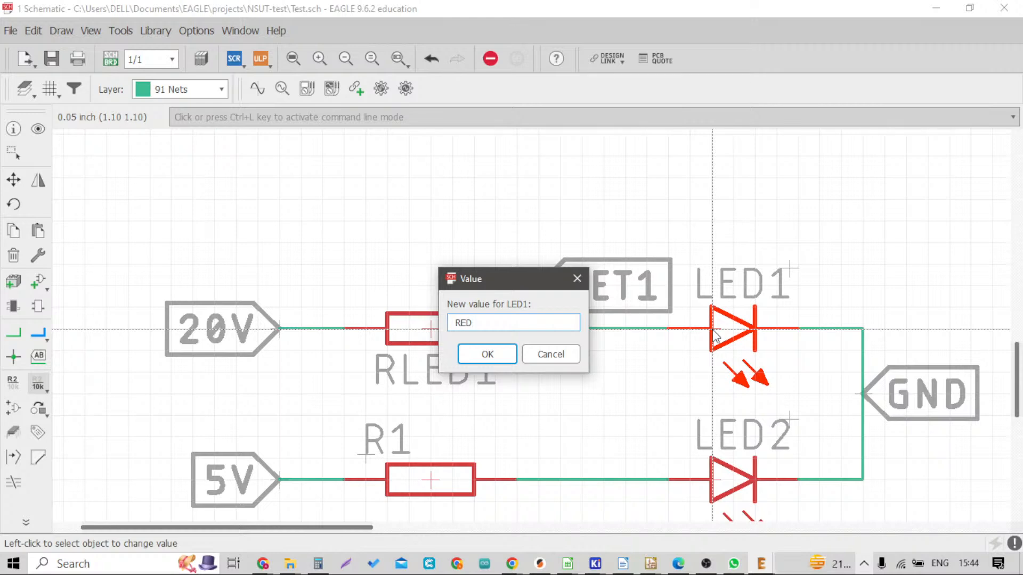
{"action": "type", "text": "_LED"}
{"action": "key", "text": "Return"}
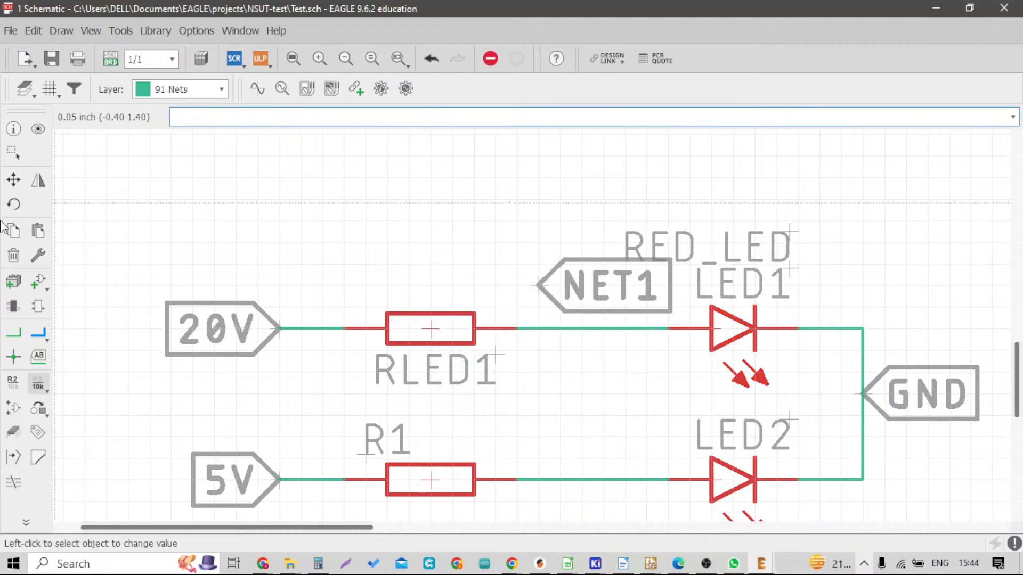
Move the NET1 label onto the wire between RLED1 and LED1, rotated to stand above the wire and point down at it
{"action": "left_click", "coordinate": [13, 255]}
{"action": "left_click", "coordinate": [13, 179]}
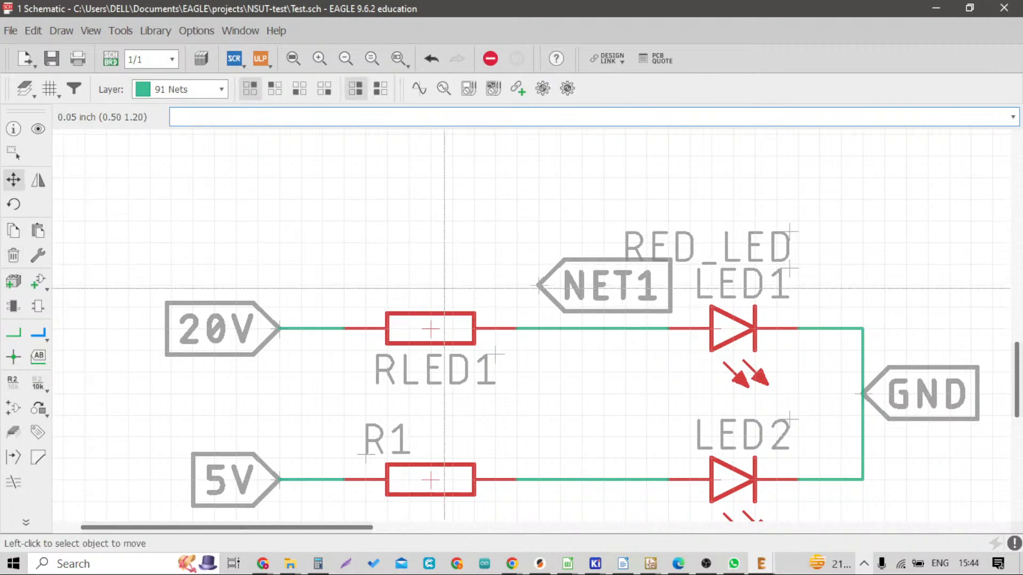
{"action": "left_click", "coordinate": [537, 285]}
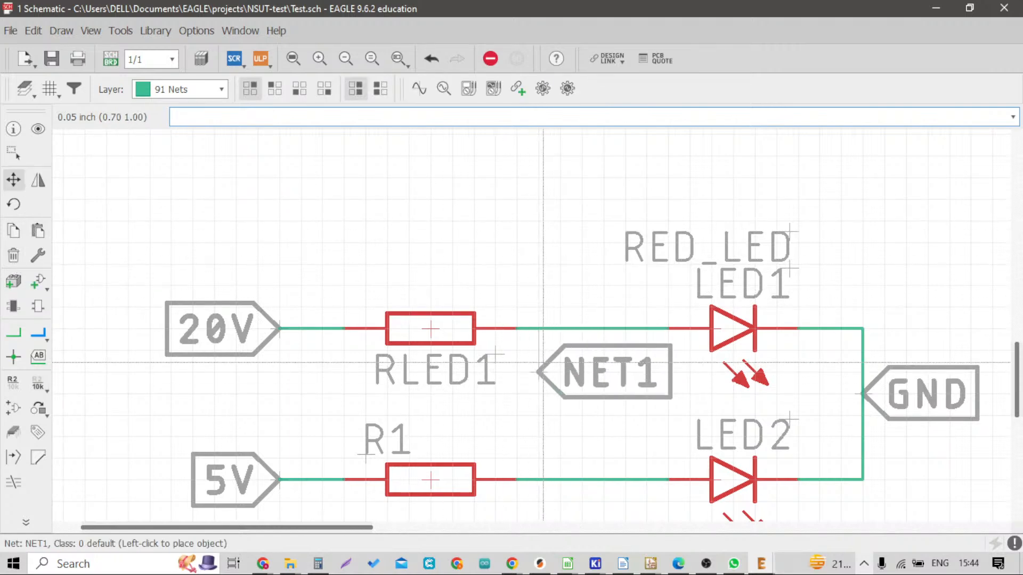
{"action": "right_click", "coordinate": [539, 354]}
{"action": "right_click", "coordinate": [543, 341]}
{"action": "right_click", "coordinate": [547, 339]}
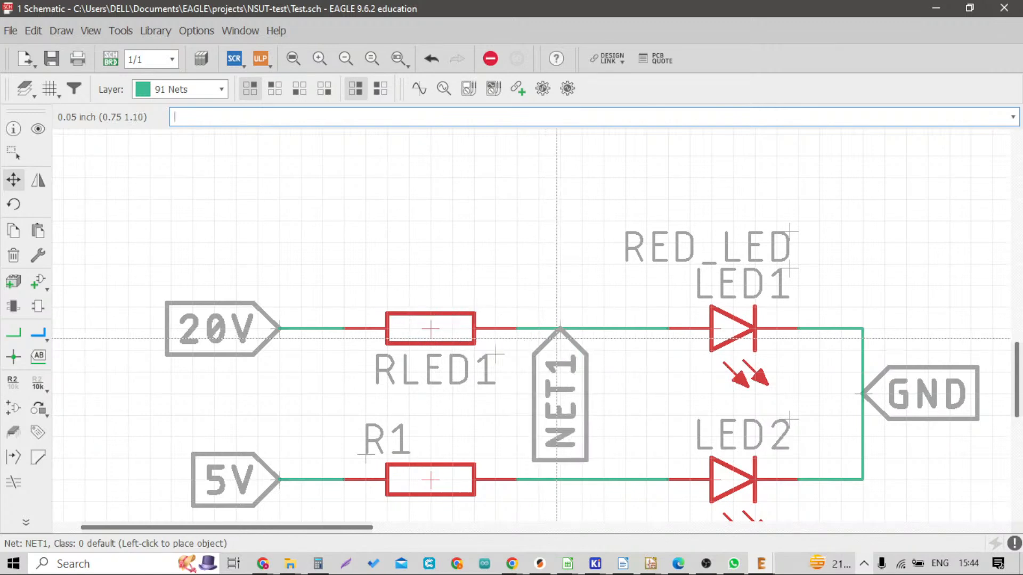
{"action": "right_click", "coordinate": [561, 339]}
{"action": "right_click", "coordinate": [562, 339]}
{"action": "left_click", "coordinate": [562, 339]}
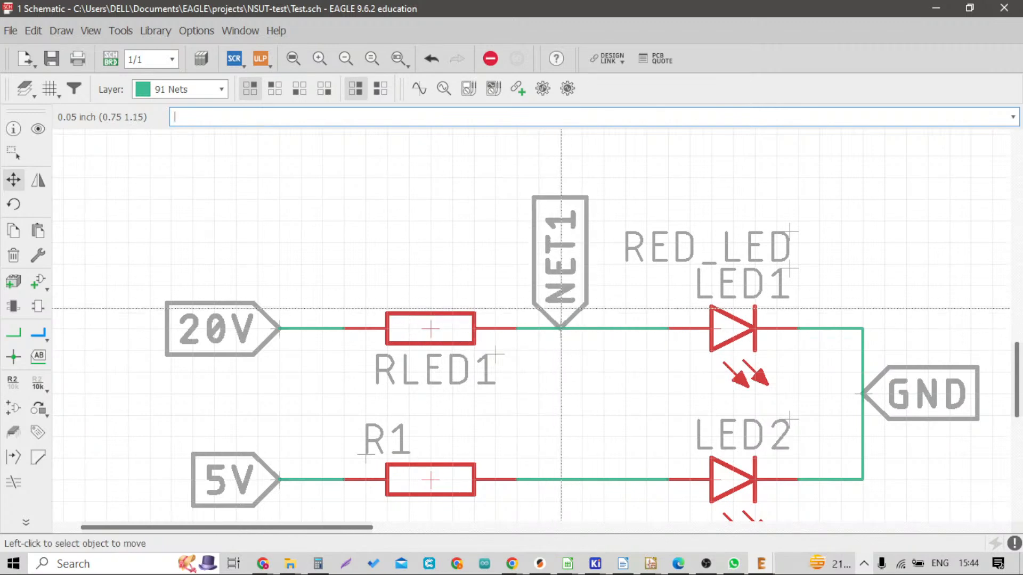
Set LED2's value to BLUE
{"action": "scroll", "coordinate": [554, 328], "scroll_direction": "down", "scroll_amount": 5}
{"action": "scroll", "coordinate": [581, 354], "scroll_direction": "up", "scroll_amount": 5}
{"action": "left_click", "coordinate": [38, 385]}
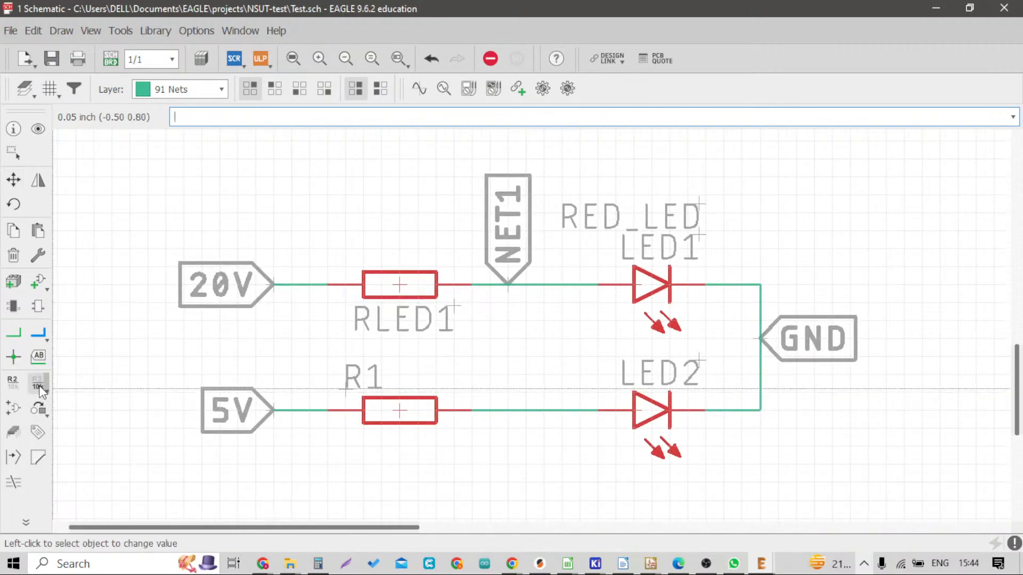
{"action": "left_click", "coordinate": [638, 413]}
{"action": "type", "text": "BLUE"}
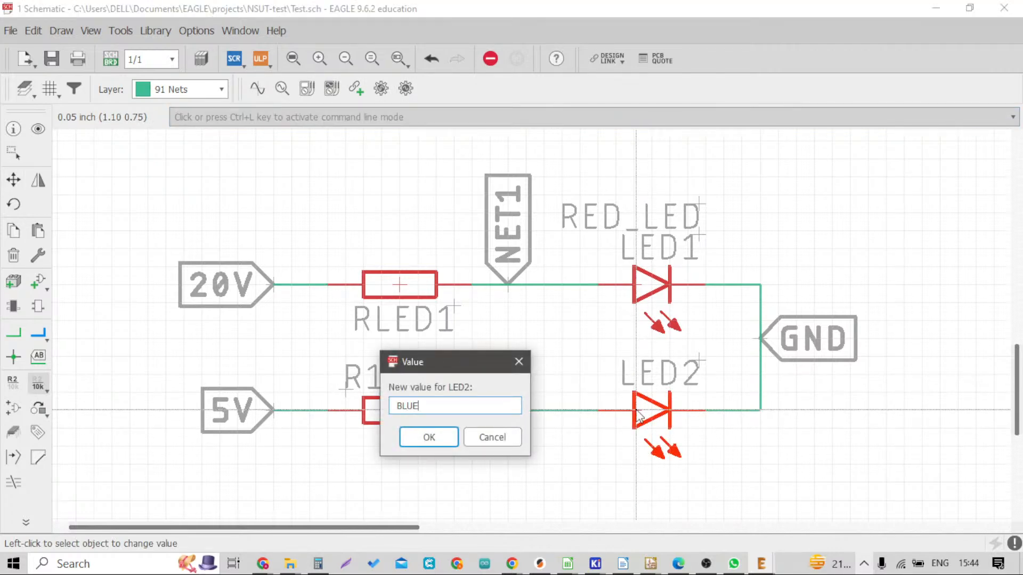
{"action": "key", "text": "Return"}
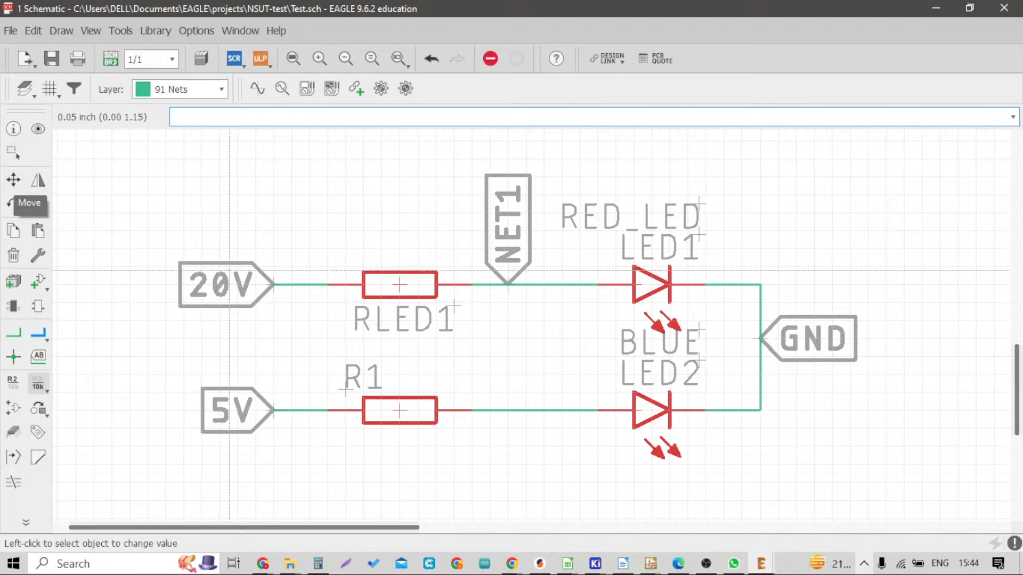
{"action": "scroll", "coordinate": [662, 291], "scroll_direction": "up", "scroll_amount": 1}
{"action": "scroll", "coordinate": [664, 290], "scroll_direction": "up", "scroll_amount": 2}
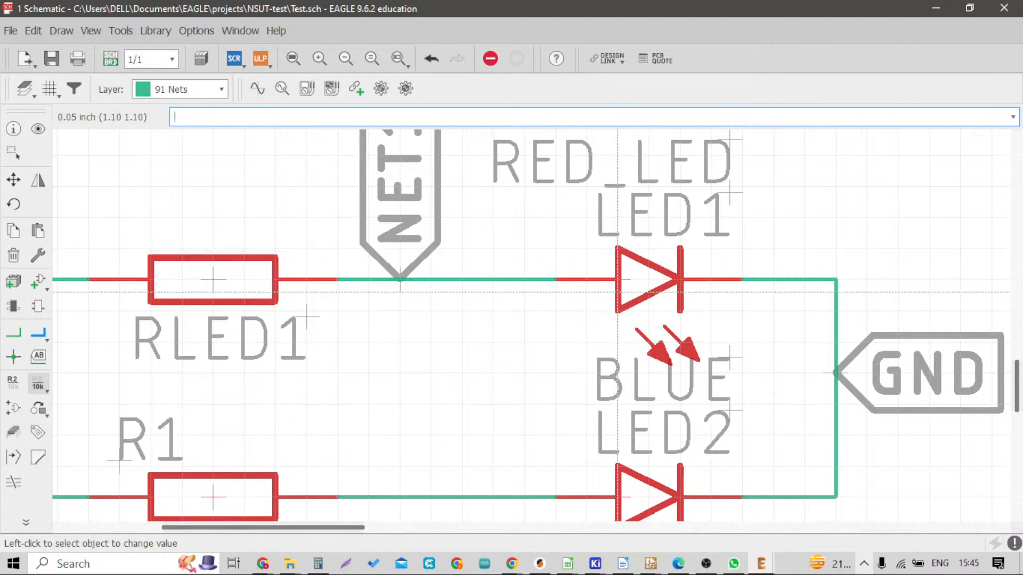
{"action": "scroll", "coordinate": [618, 292], "scroll_direction": "down", "scroll_amount": 2}
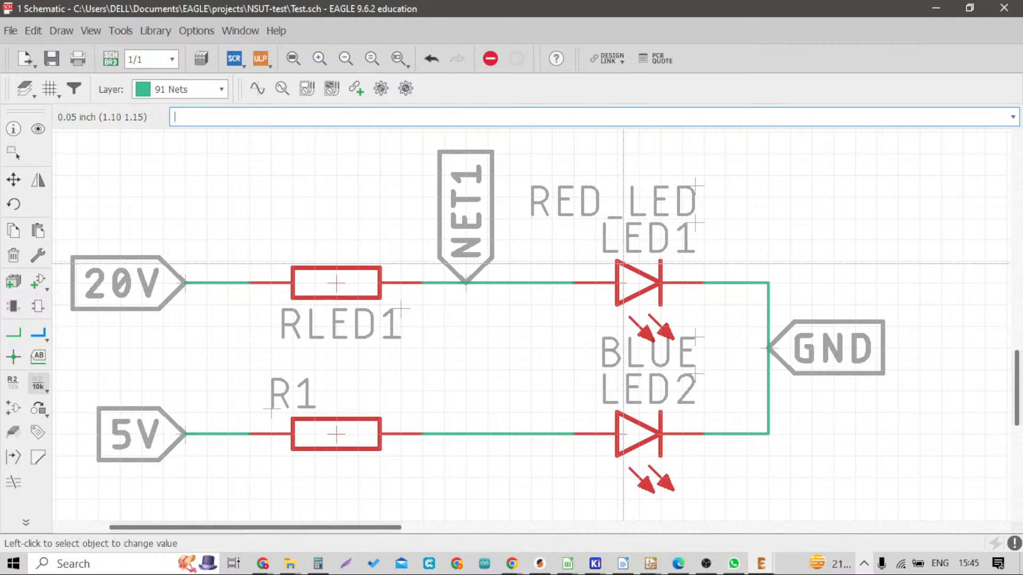
{"action": "scroll", "coordinate": [624, 264], "scroll_direction": "down", "scroll_amount": 1}
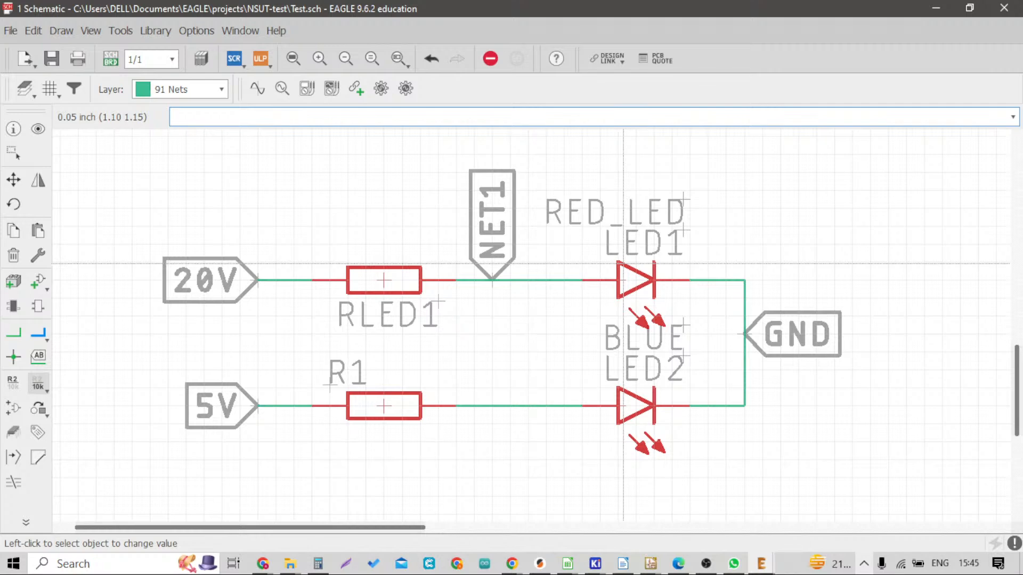
{"action": "scroll", "coordinate": [623, 264], "scroll_direction": "down", "scroll_amount": 2}
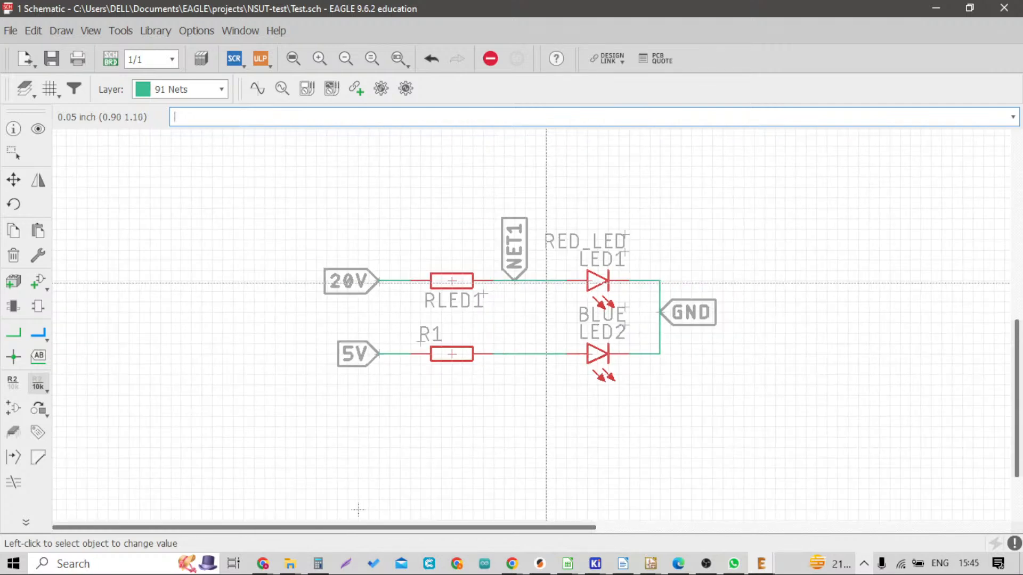
{"action": "scroll", "coordinate": [490, 269], "scroll_direction": "up", "scroll_amount": 2}
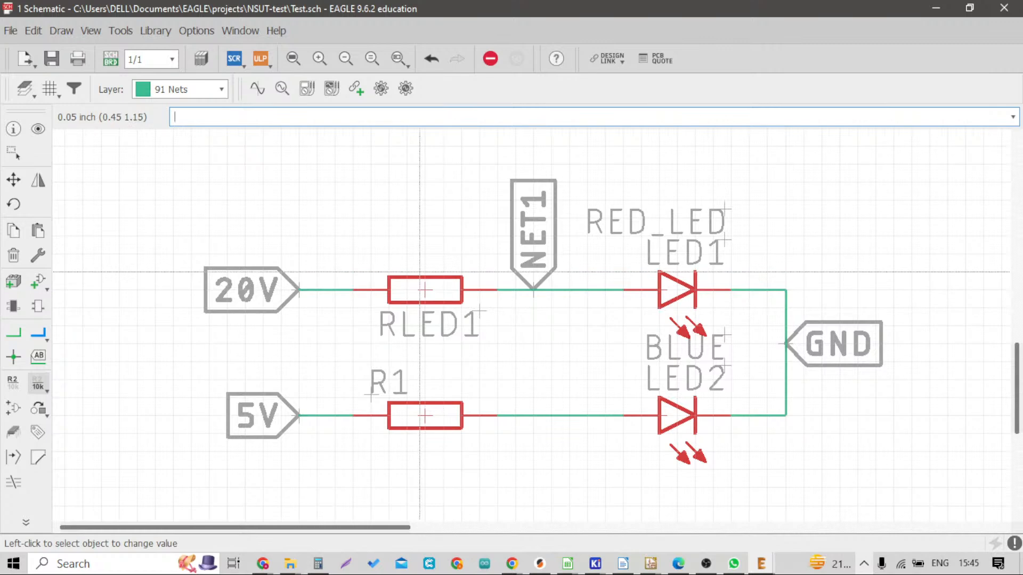
{"action": "scroll", "coordinate": [428, 306], "scroll_direction": "down", "scroll_amount": 1}
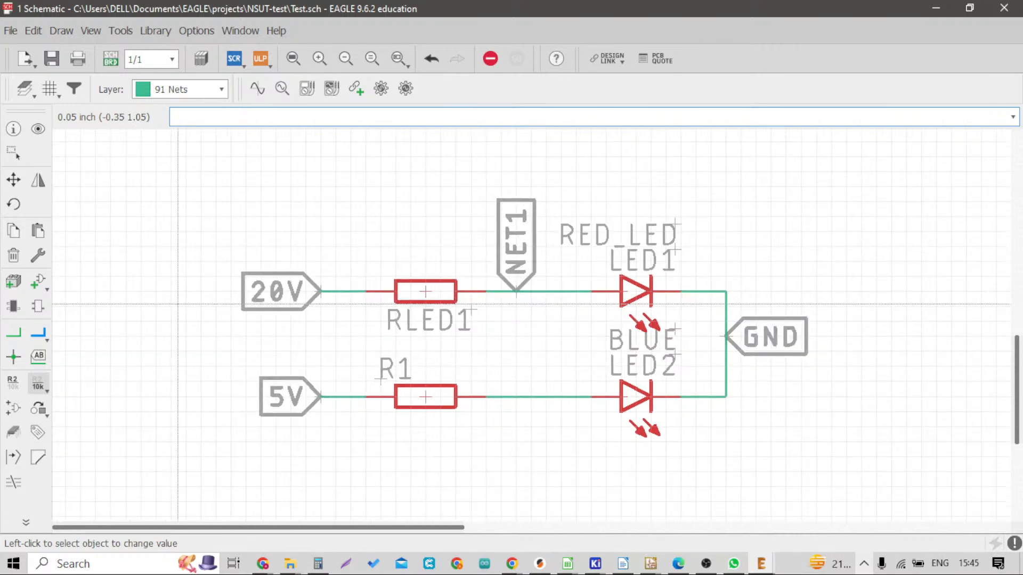
{"action": "left_click", "coordinate": [36, 380]}
{"action": "scroll", "coordinate": [333, 347], "scroll_direction": "down", "scroll_amount": 3}
{"action": "scroll", "coordinate": [338, 354], "scroll_direction": "up", "scroll_amount": 3}
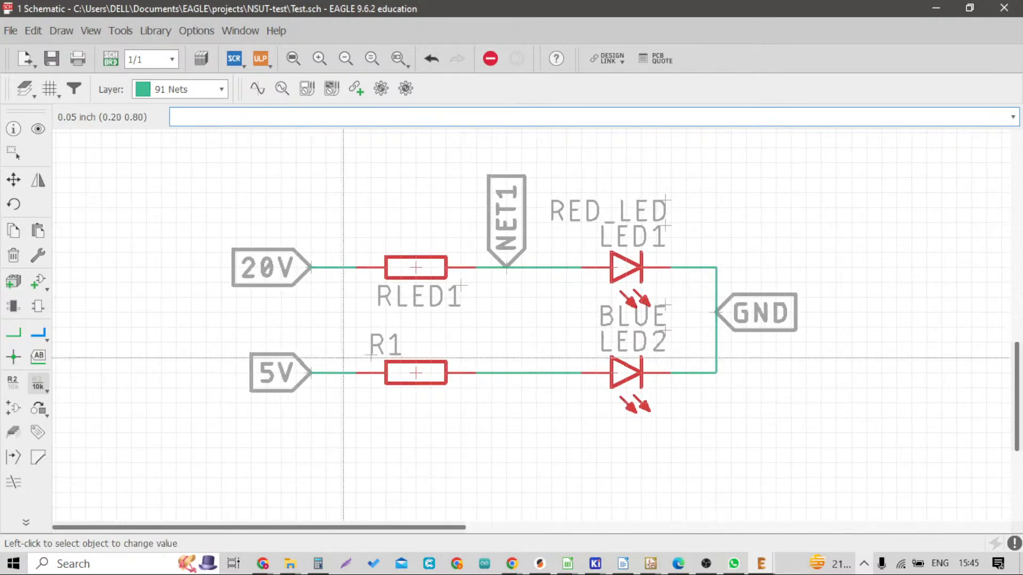
{"action": "scroll", "coordinate": [414, 373], "scroll_direction": "up", "scroll_amount": 1}
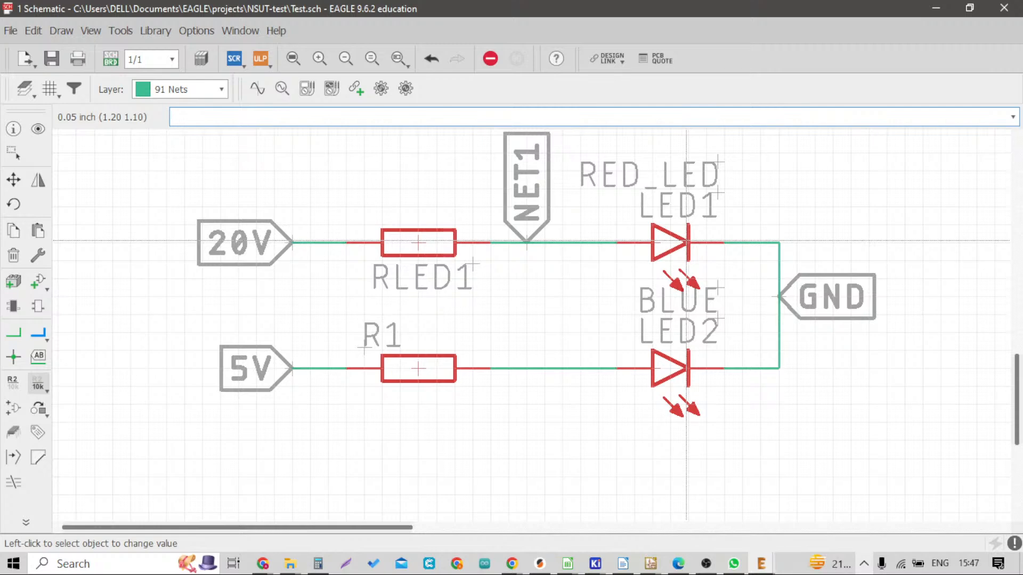
{"action": "scroll", "coordinate": [687, 241], "scroll_direction": "down", "scroll_amount": 2}
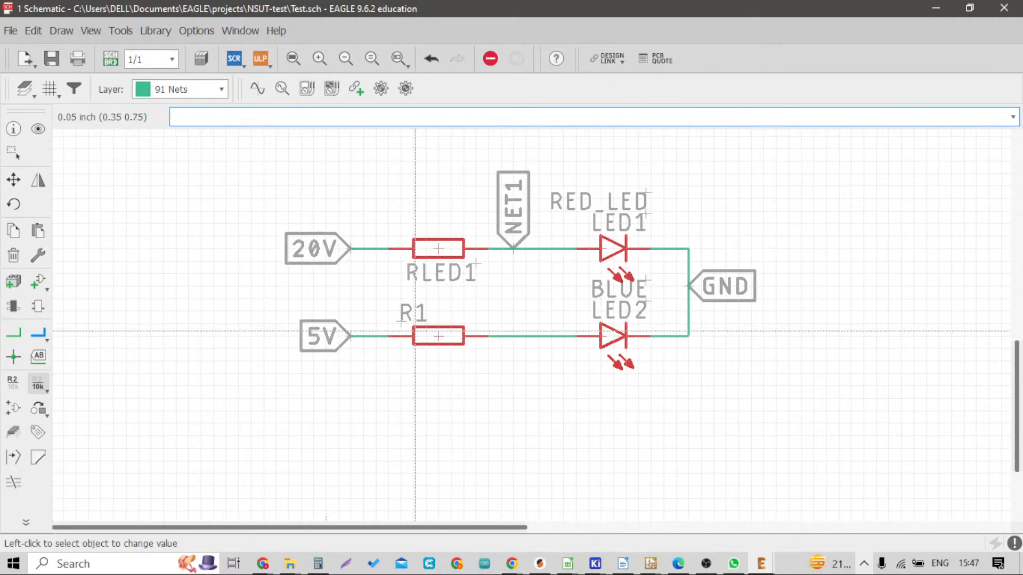
{"action": "scroll", "coordinate": [416, 336], "scroll_direction": "down", "scroll_amount": 2}
{"action": "scroll", "coordinate": [416, 333], "scroll_direction": "up", "scroll_amount": 1}
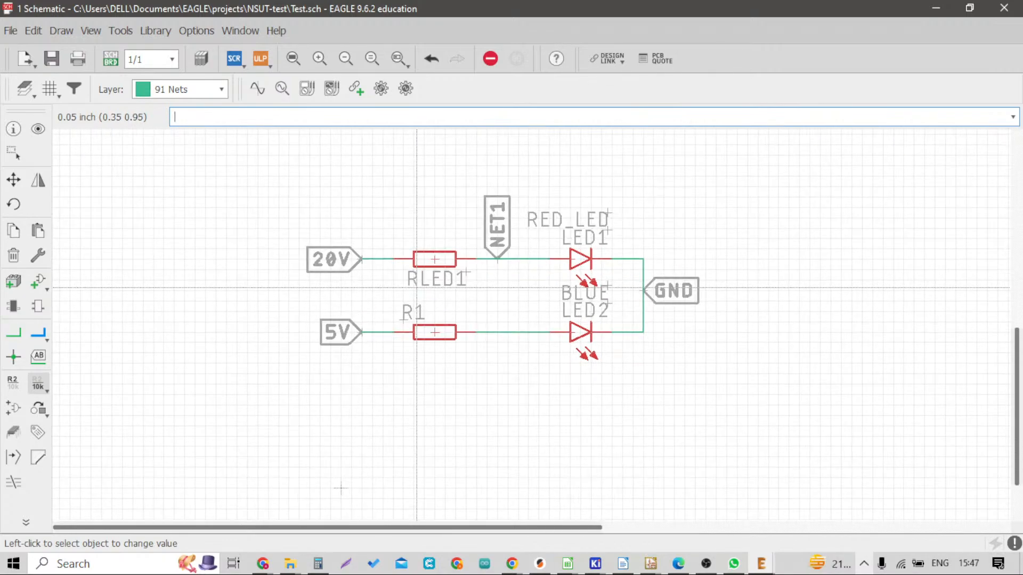
Switch to the calculator and move its window clear of the schematic
{"action": "left_click", "coordinate": [318, 563]}
{"action": "left_click_drag", "start_coordinate": [332, 55], "coordinate": [1021, 145]}
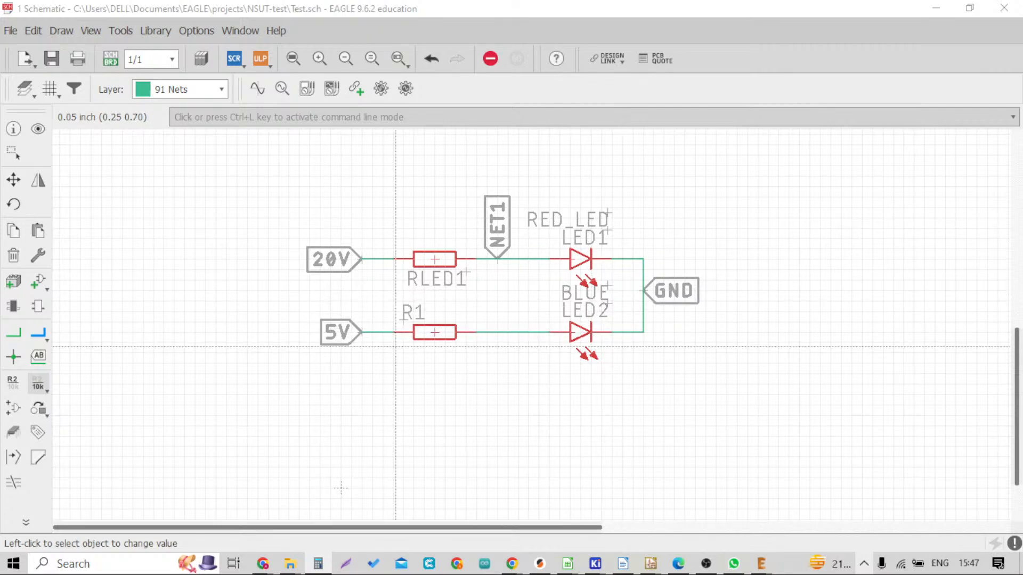
Set the value of resistor R1 in the 5V branch to 150
{"action": "scroll", "coordinate": [341, 331], "scroll_direction": "up", "scroll_amount": 3}
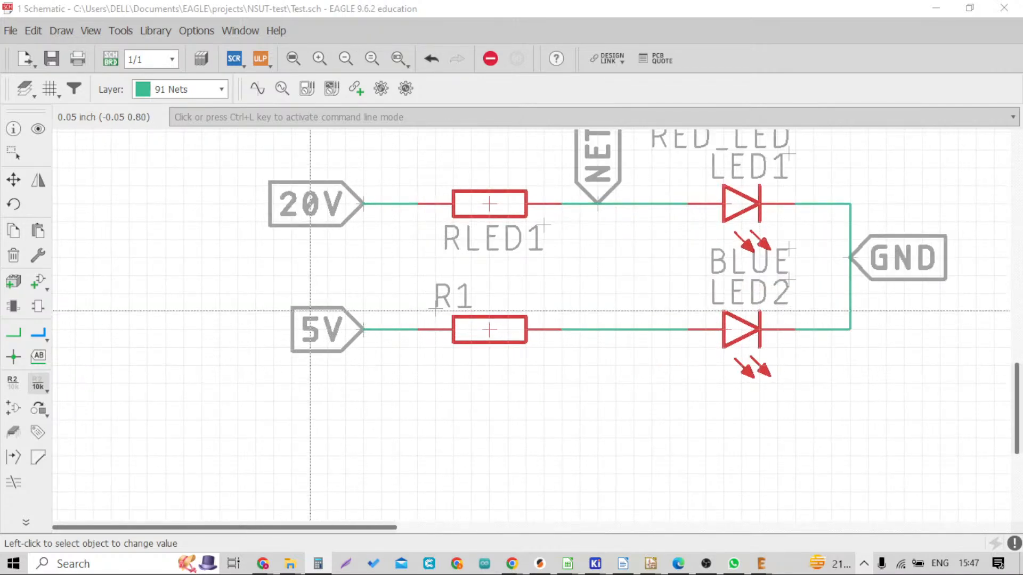
{"action": "scroll", "coordinate": [338, 325], "scroll_direction": "down", "scroll_amount": 1}
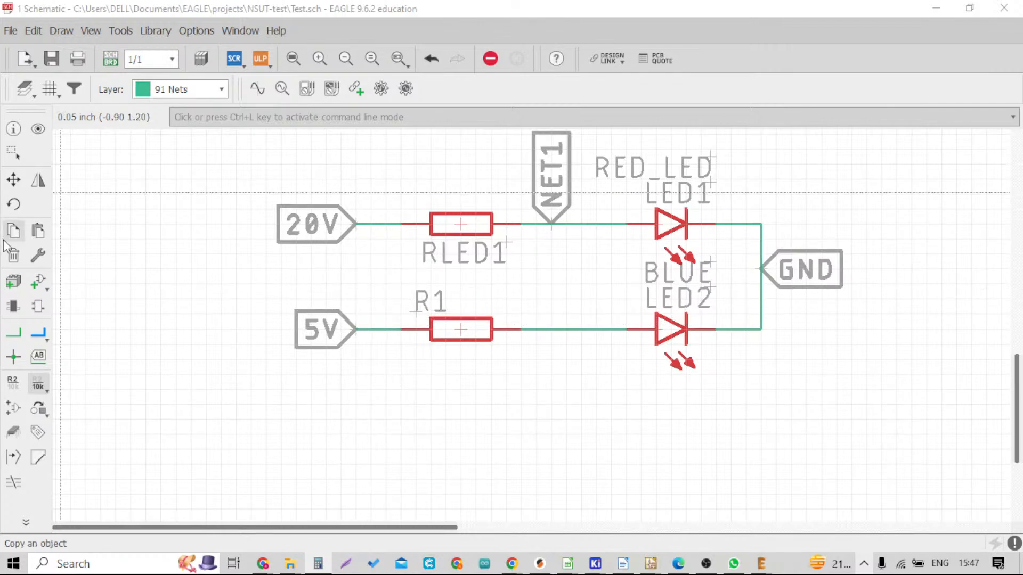
{"action": "left_click", "coordinate": [37, 386]}
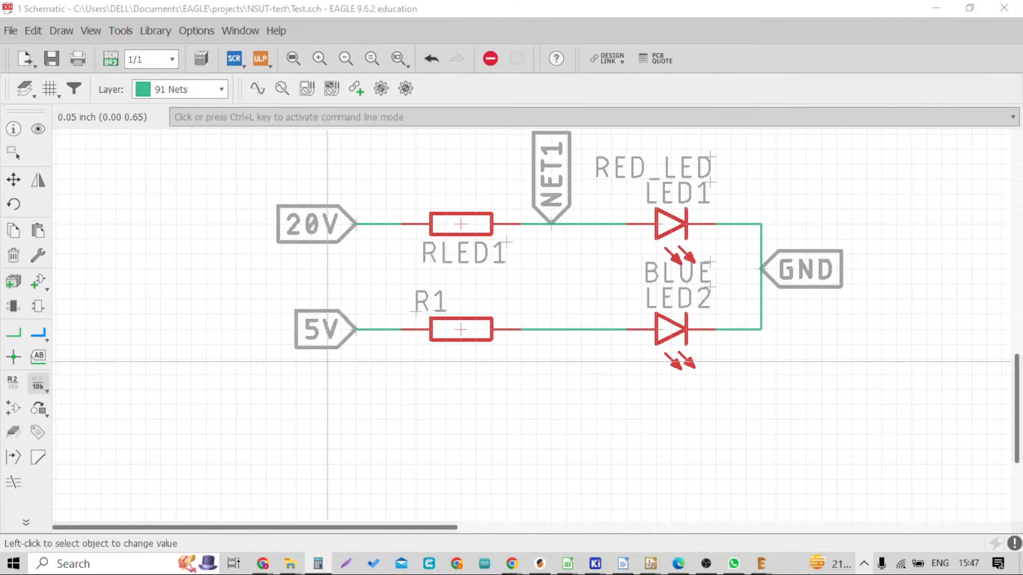
{"action": "scroll", "coordinate": [354, 317], "scroll_direction": "down", "scroll_amount": 3}
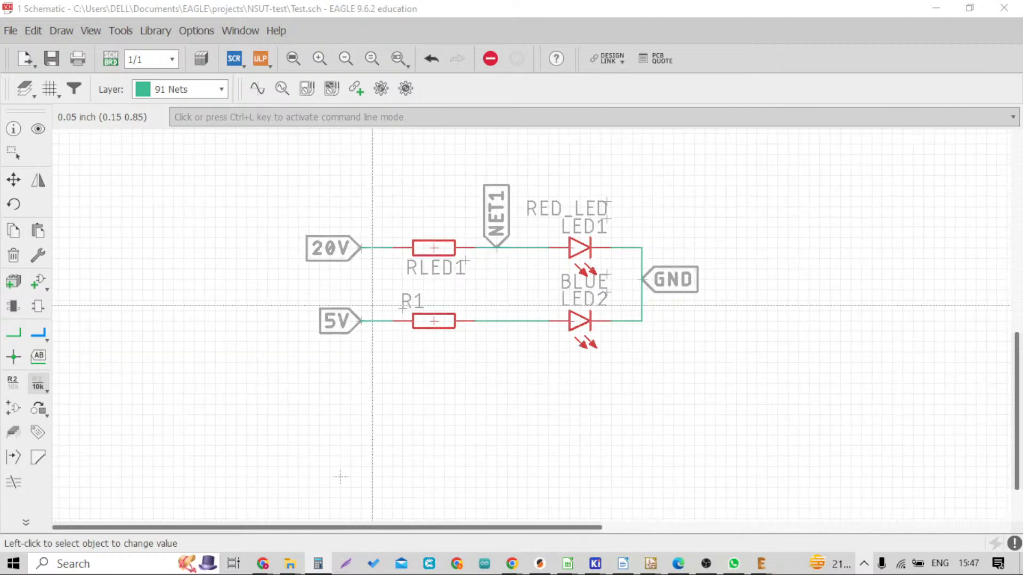
{"action": "scroll", "coordinate": [410, 316], "scroll_direction": "up", "scroll_amount": 6}
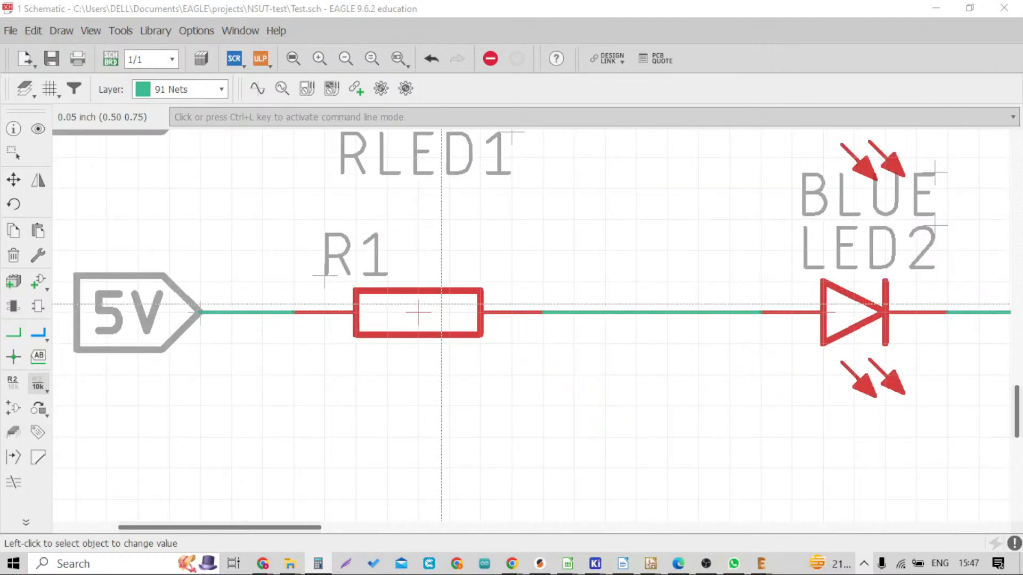
{"action": "scroll", "coordinate": [447, 308], "scroll_direction": "down", "scroll_amount": 1}
{"action": "scroll", "coordinate": [444, 307], "scroll_direction": "down", "scroll_amount": 1}
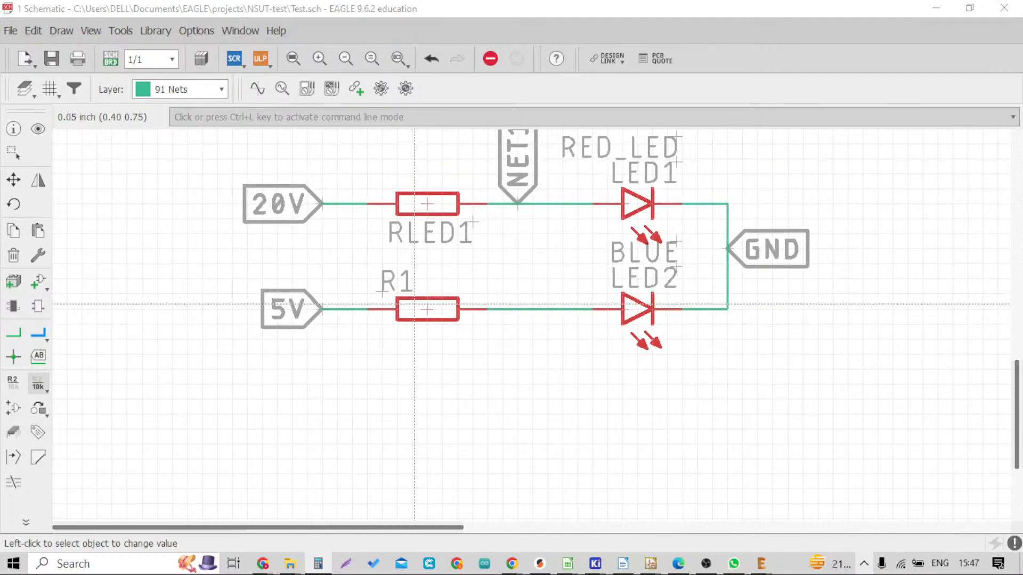
{"action": "left_click", "coordinate": [426, 310]}
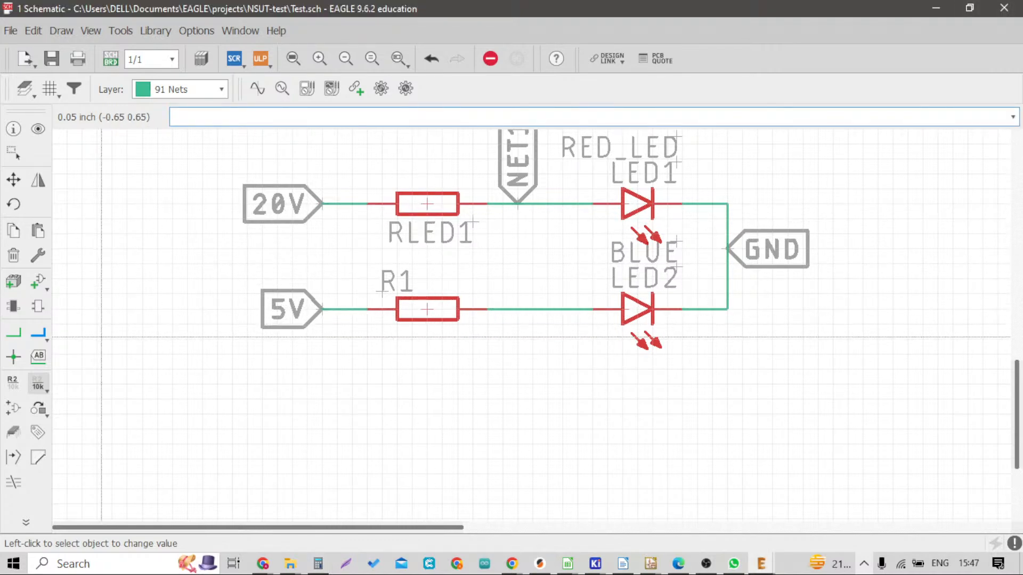
{"action": "left_click", "coordinate": [425, 311]}
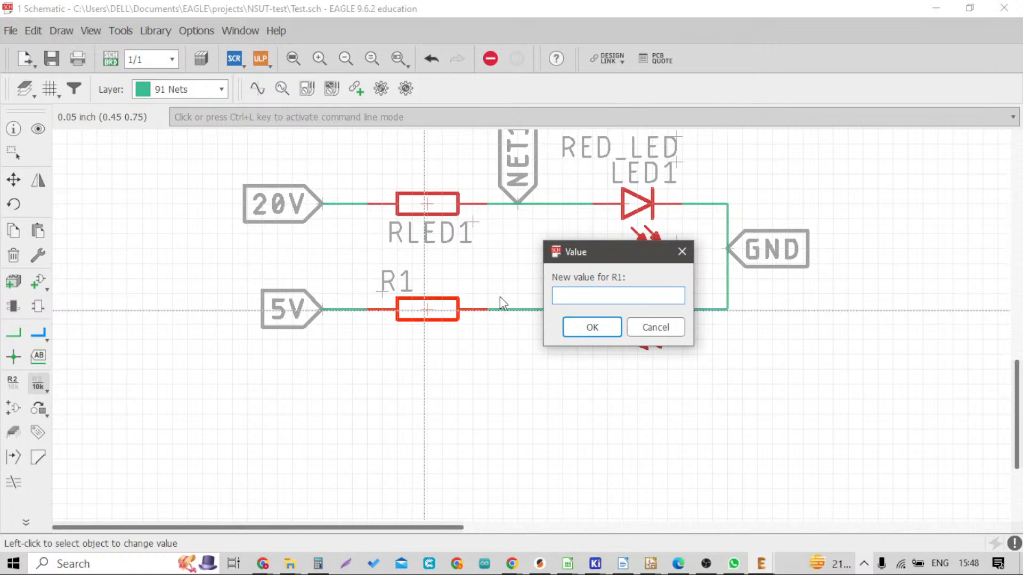
{"action": "type", "text": "10k"}
{"action": "key", "text": "BackSpace"}
{"action": "key", "text": "BackSpace"}
{"action": "type", "text": "50"}
{"action": "key", "text": "Return"}
{"action": "scroll", "coordinate": [500, 296], "scroll_direction": "down", "scroll_amount": 5}
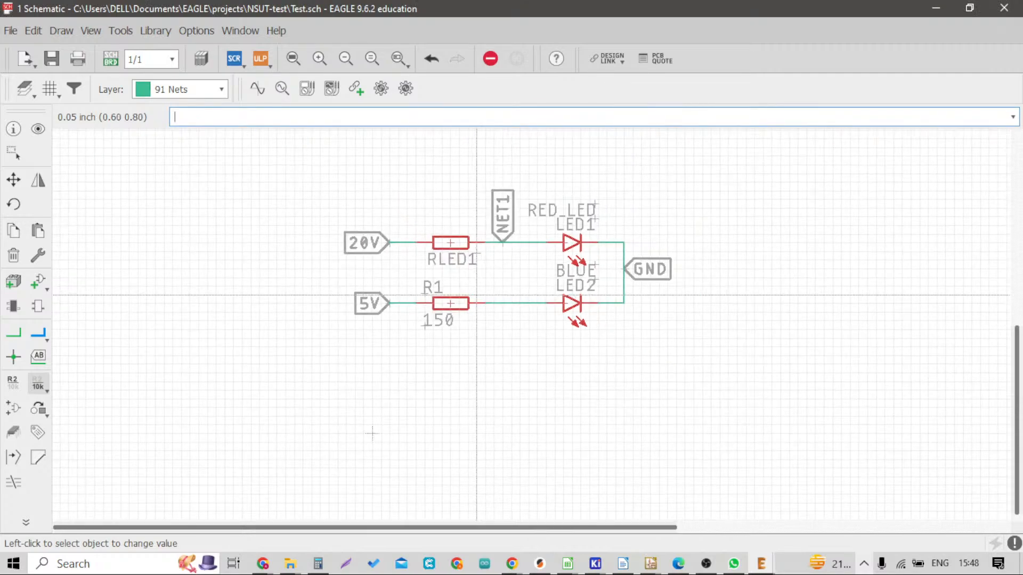
{"action": "scroll", "coordinate": [388, 411], "scroll_direction": "up", "scroll_amount": 5}
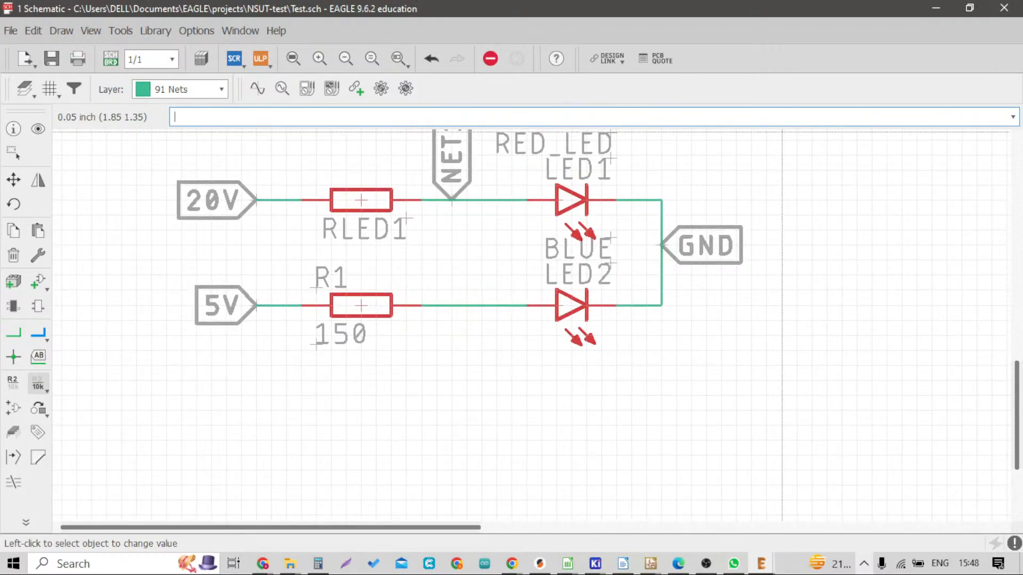
Delete the name label RLED1 beneath the resistor on the 20V line
{"action": "scroll", "coordinate": [320, 194], "scroll_direction": "down", "scroll_amount": 3}
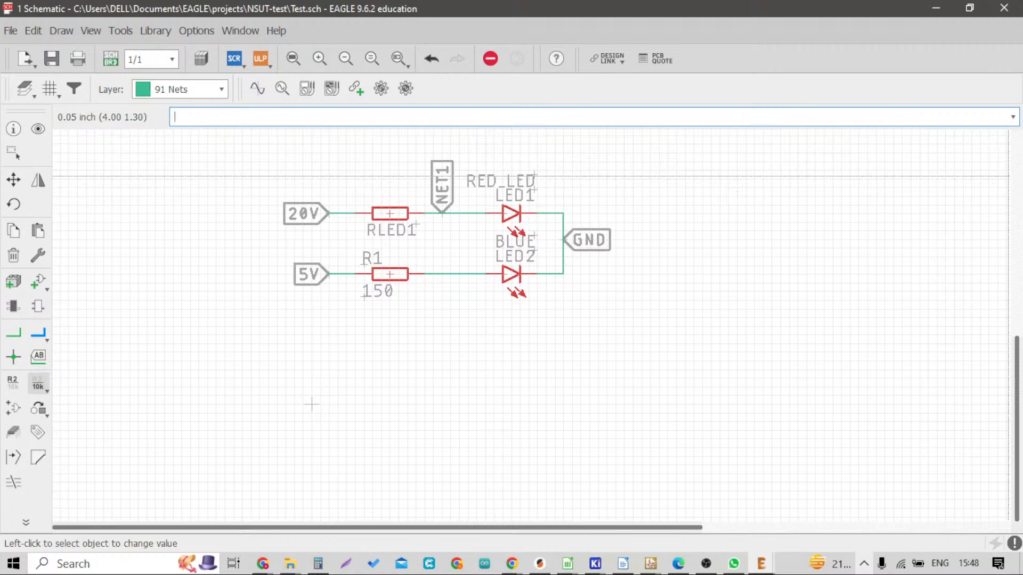
{"action": "scroll", "coordinate": [740, 278], "scroll_direction": "down", "scroll_amount": 2}
{"action": "scroll", "coordinate": [637, 185], "scroll_direction": "up", "scroll_amount": 3}
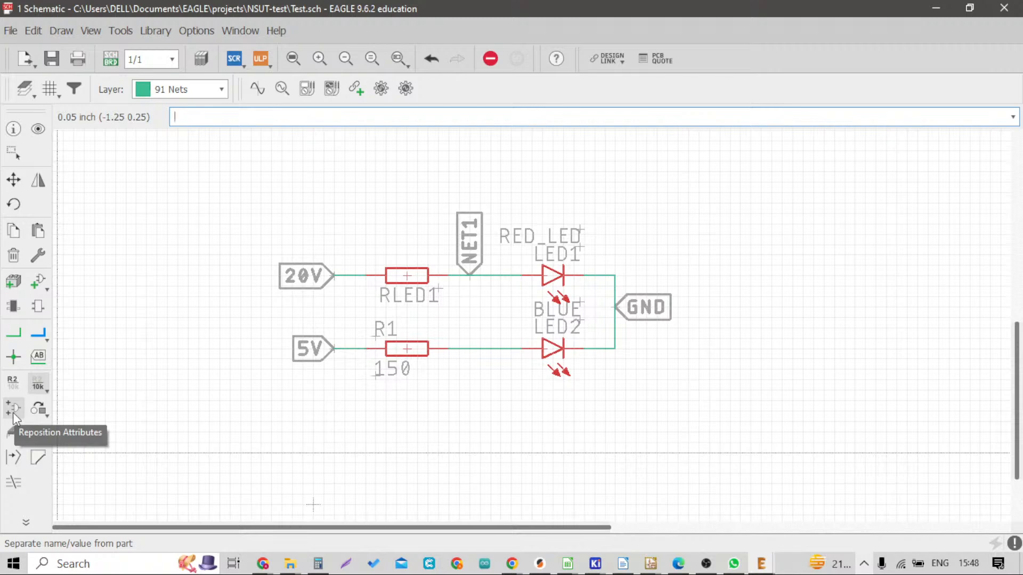
{"action": "left_click", "coordinate": [13, 256]}
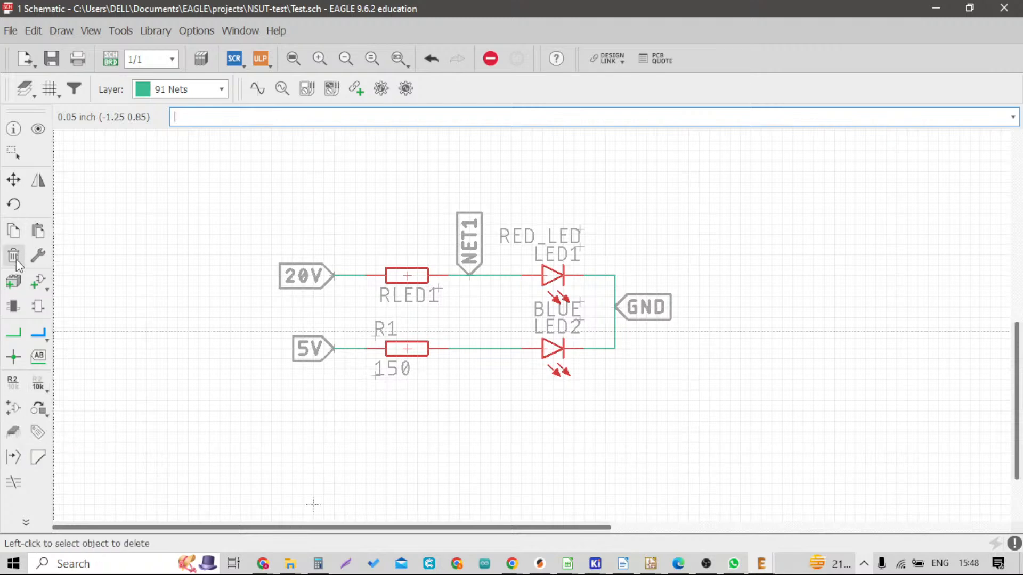
{"action": "scroll", "coordinate": [383, 312], "scroll_direction": "down", "scroll_amount": 1}
{"action": "scroll", "coordinate": [389, 303], "scroll_direction": "up", "scroll_amount": 4}
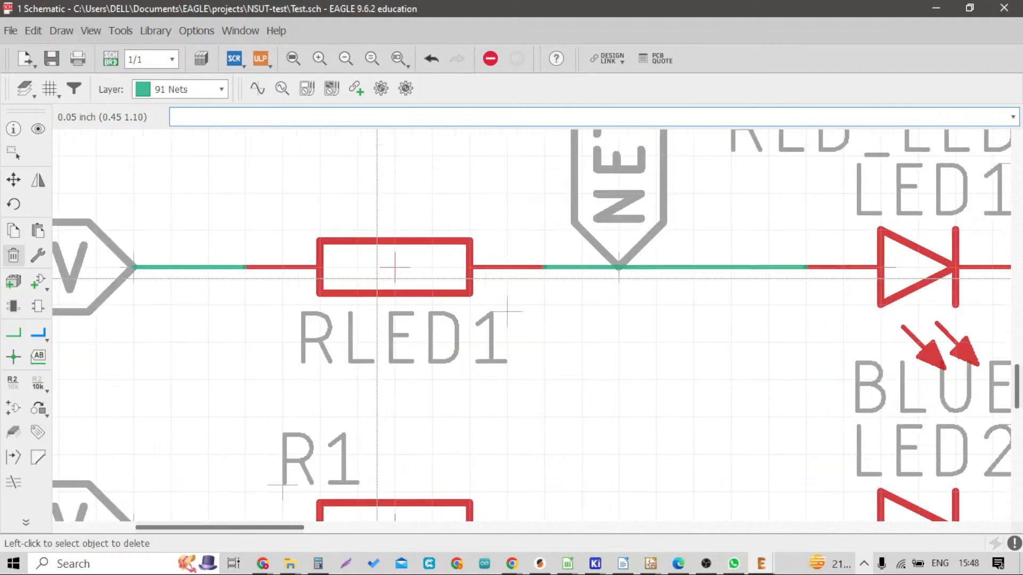
{"action": "scroll", "coordinate": [429, 320], "scroll_direction": "down", "scroll_amount": 1}
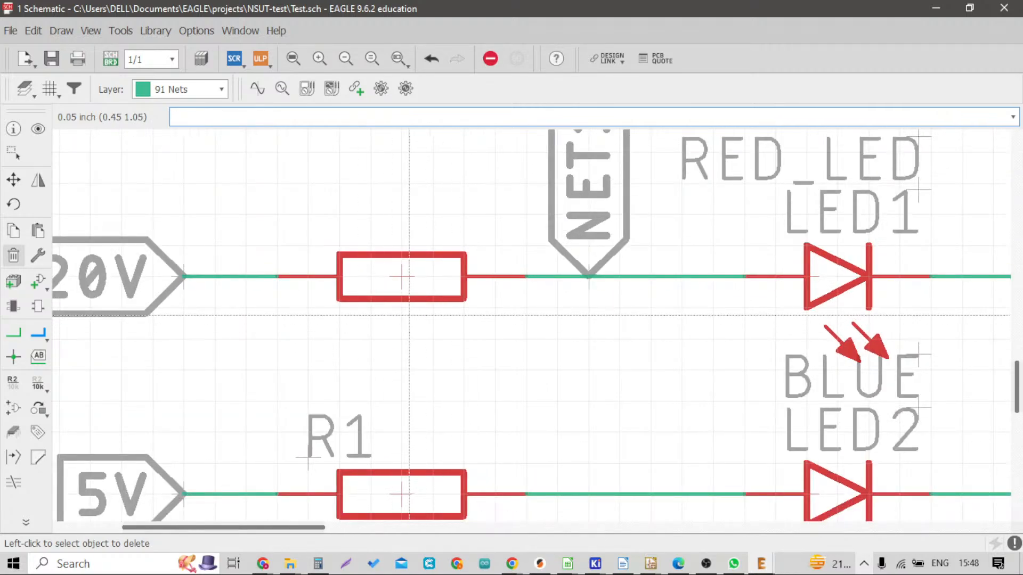
{"action": "scroll", "coordinate": [318, 317], "scroll_direction": "down", "scroll_amount": 3}
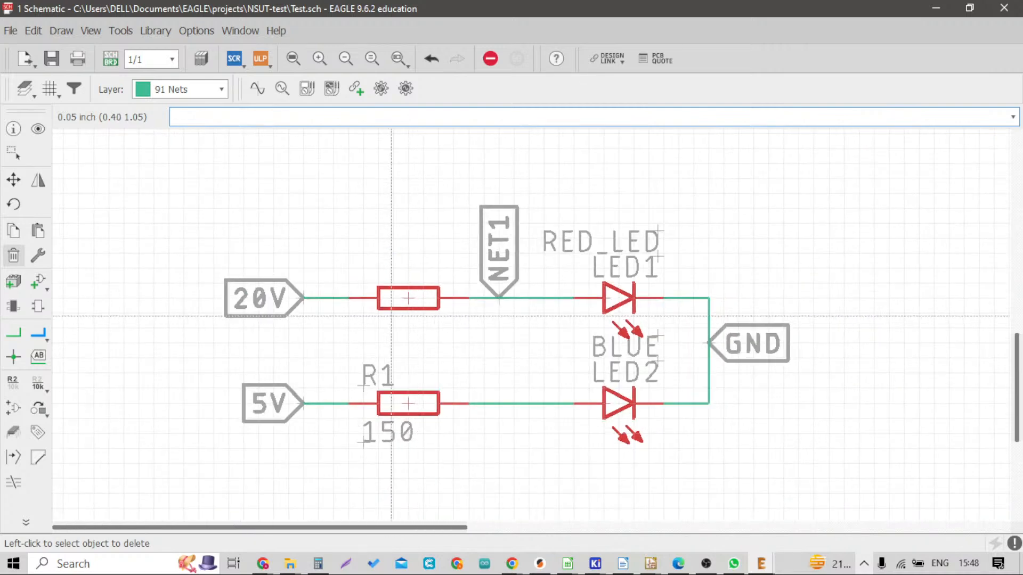
Inspect the properties of the resistor on the 20V line, including its name, device and footprint
{"action": "left_click", "coordinate": [20, 131]}
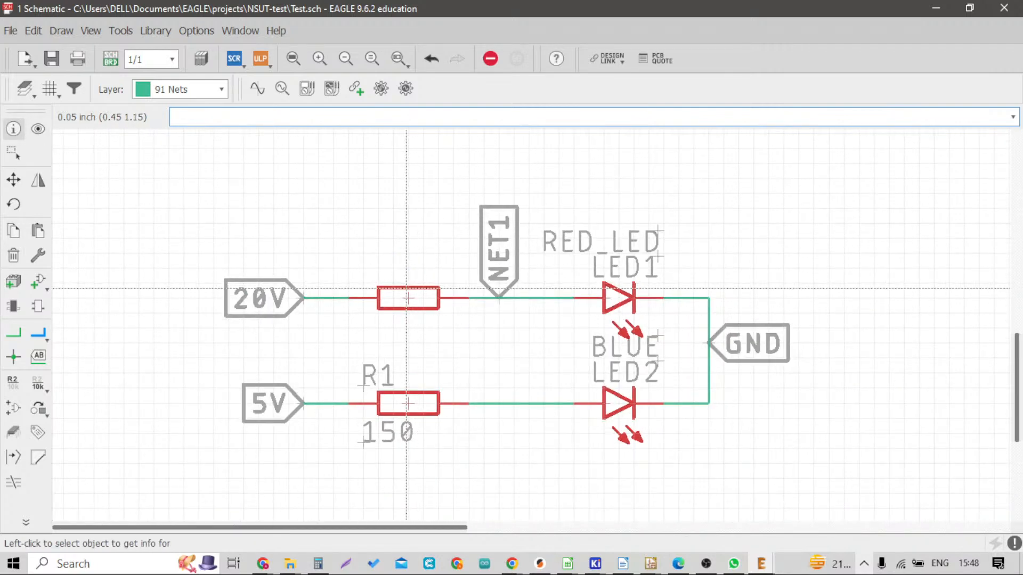
{"action": "left_click", "coordinate": [410, 296]}
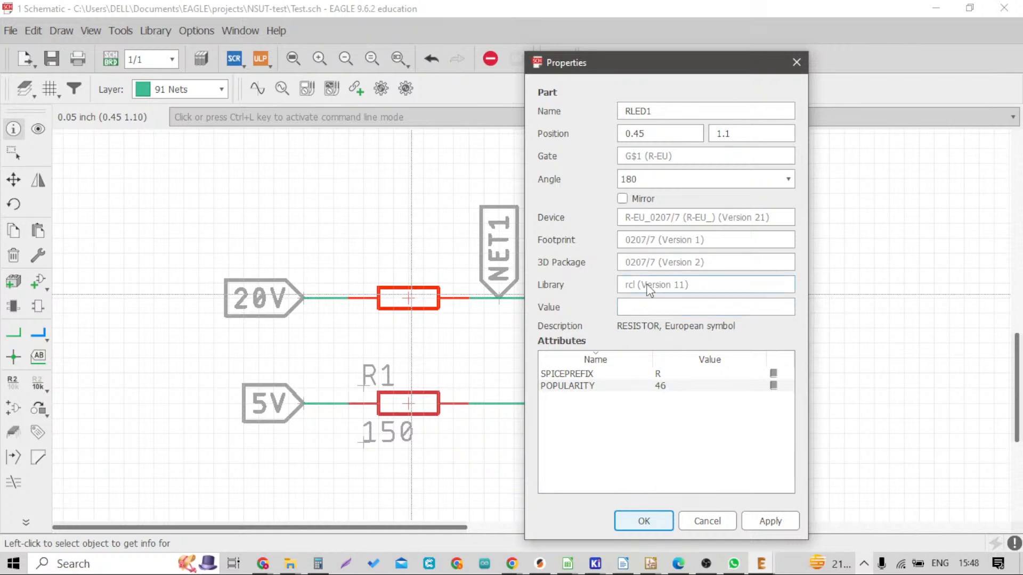
{"action": "left_click", "coordinate": [797, 62]}
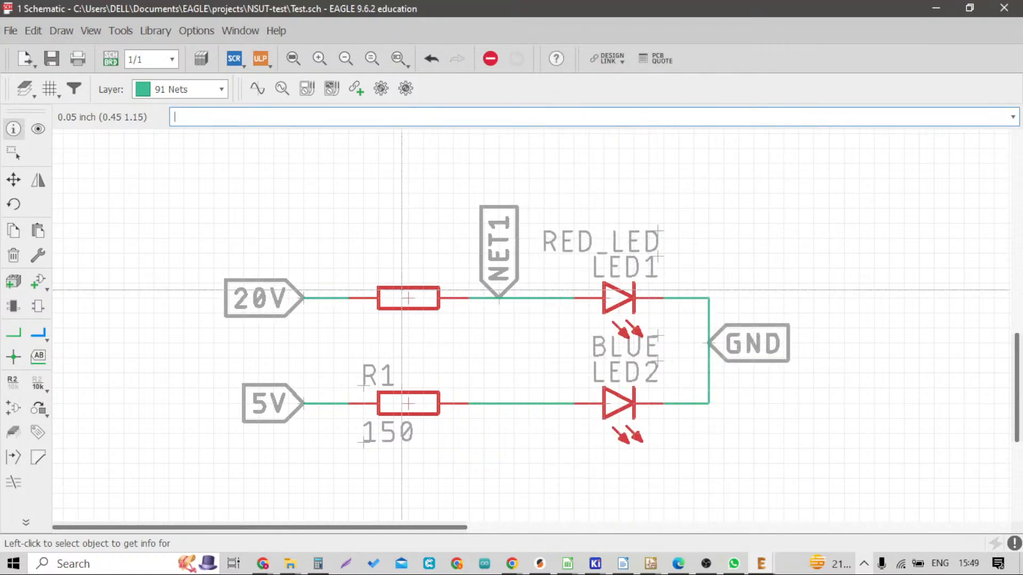
Restore the default name label of the resistor on the 20V line with Reposition Attributes
{"action": "left_click", "coordinate": [15, 411]}
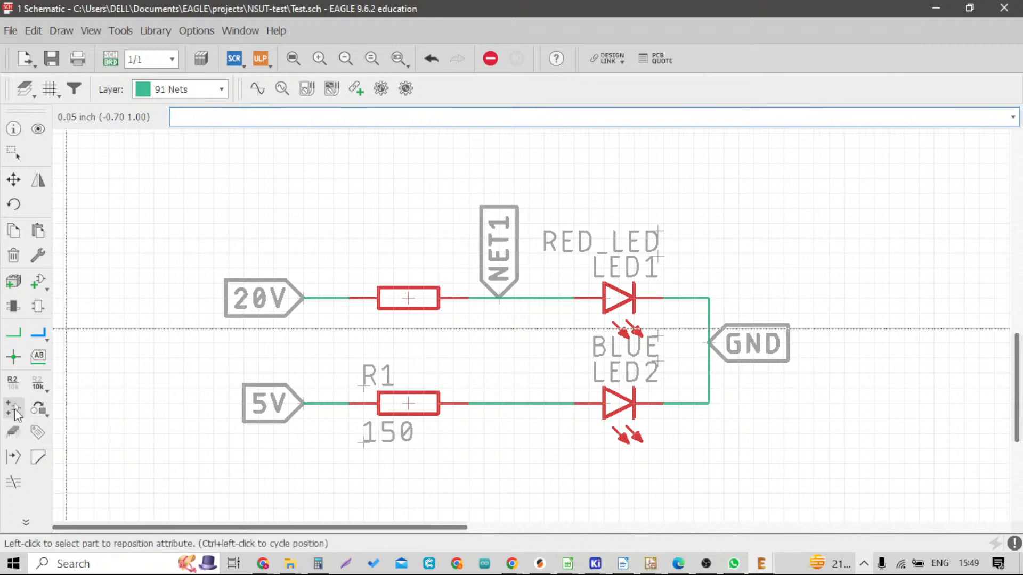
{"action": "scroll", "coordinate": [385, 291], "scroll_direction": "up", "scroll_amount": 2}
{"action": "scroll", "coordinate": [389, 291], "scroll_direction": "up", "scroll_amount": 2}
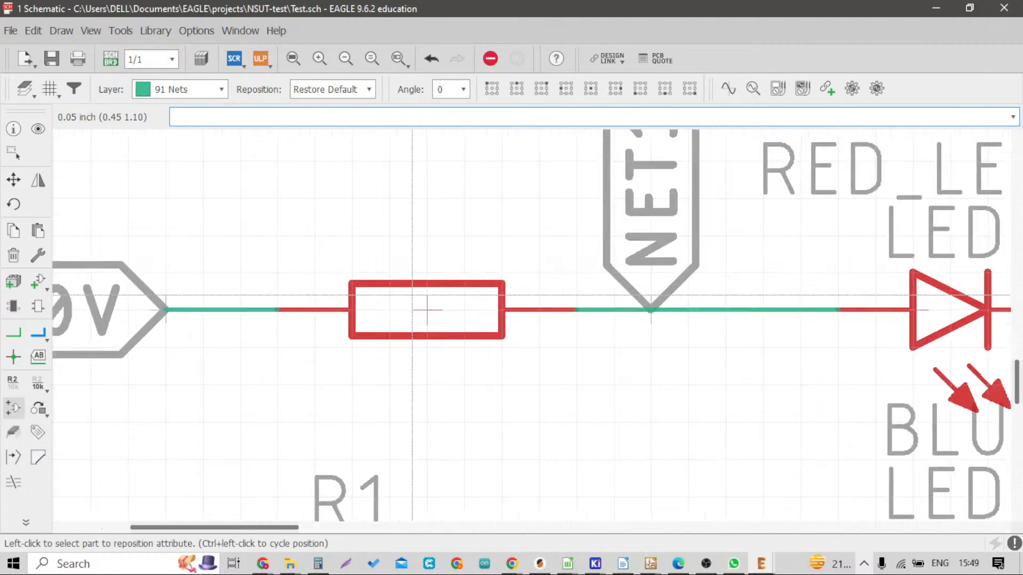
{"action": "left_click", "coordinate": [428, 307]}
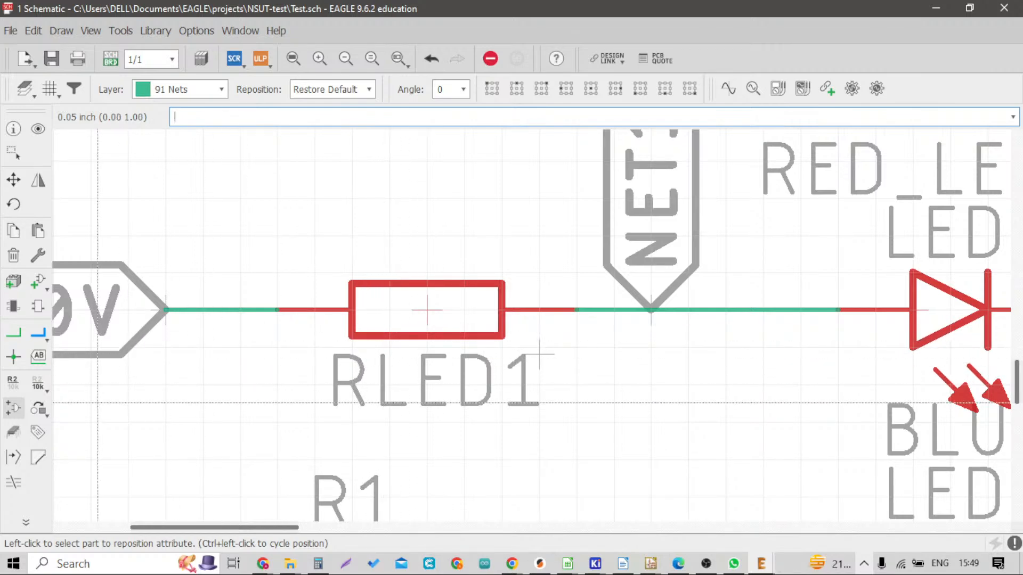
Start the Replace command and search the part libraries for "resistor"
{"action": "left_click", "coordinate": [34, 409]}
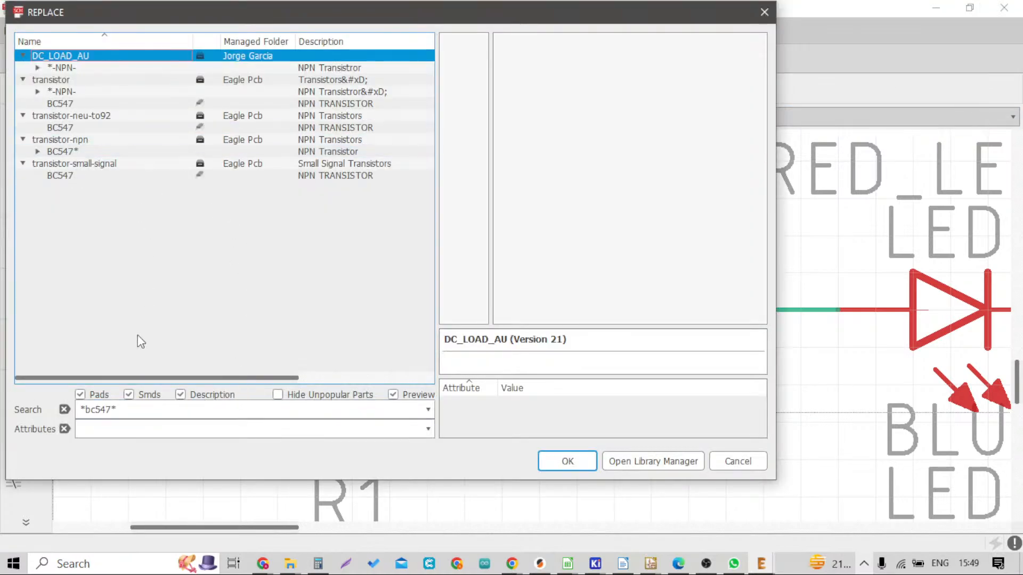
{"action": "left_click", "coordinate": [181, 394]}
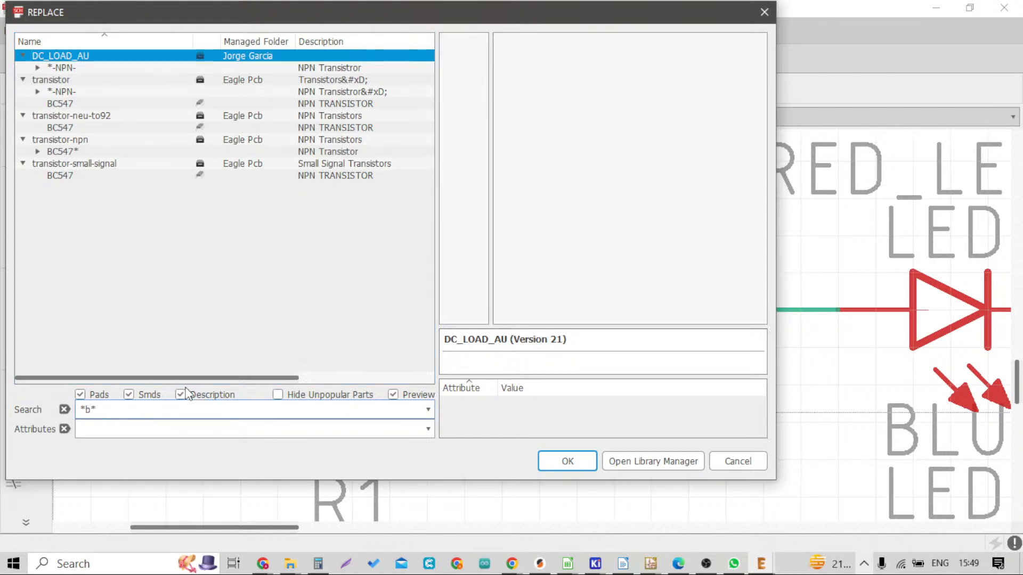
{"action": "key", "text": "Down"}
{"action": "key", "text": "Return"}
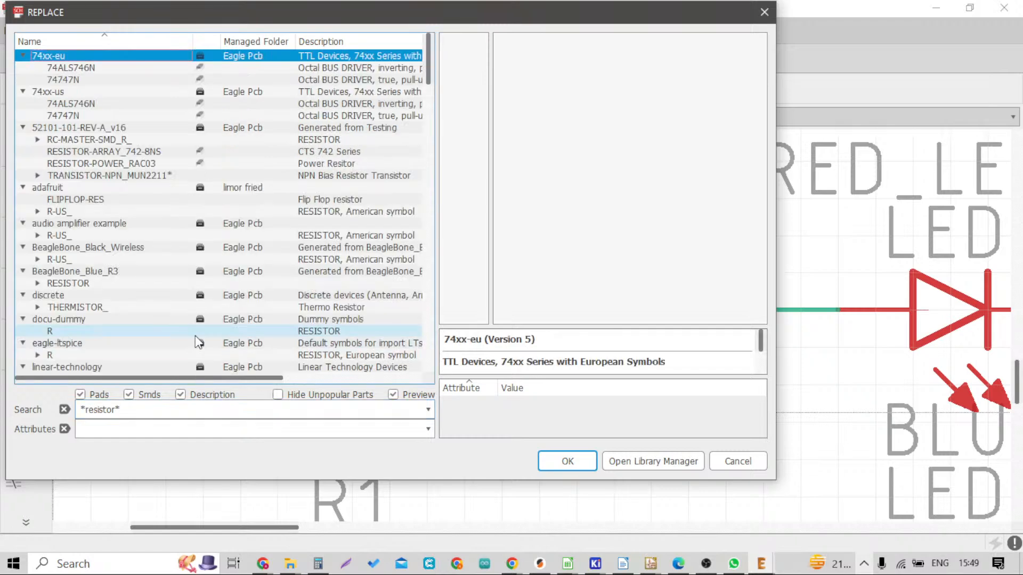
Replace resistor RLED1 with the R-EU_0207/15 variant of the European-symbol resistor
{"action": "scroll", "coordinate": [56, 277], "scroll_direction": "down", "scroll_amount": 5}
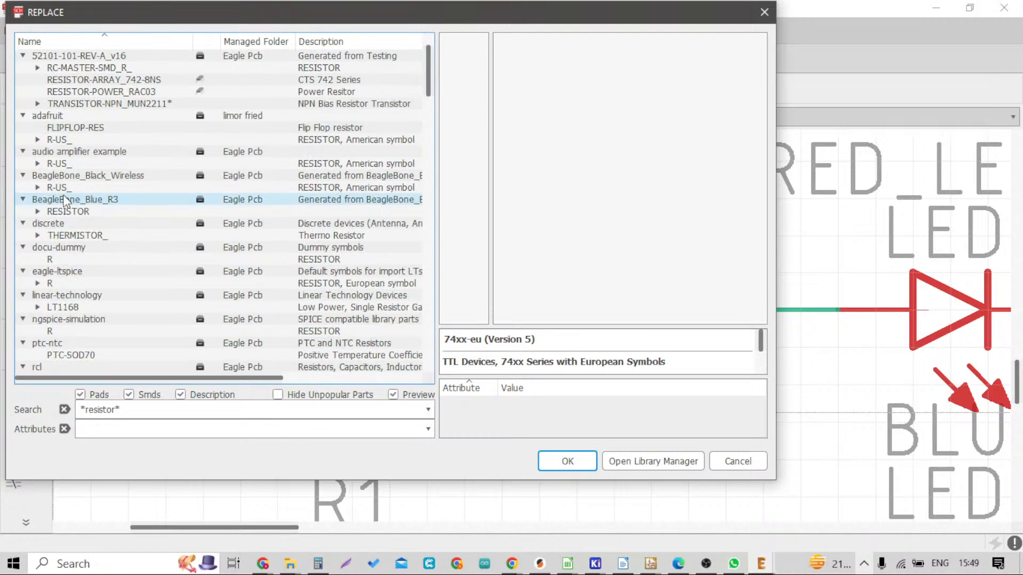
{"action": "left_click", "coordinate": [37, 271]}
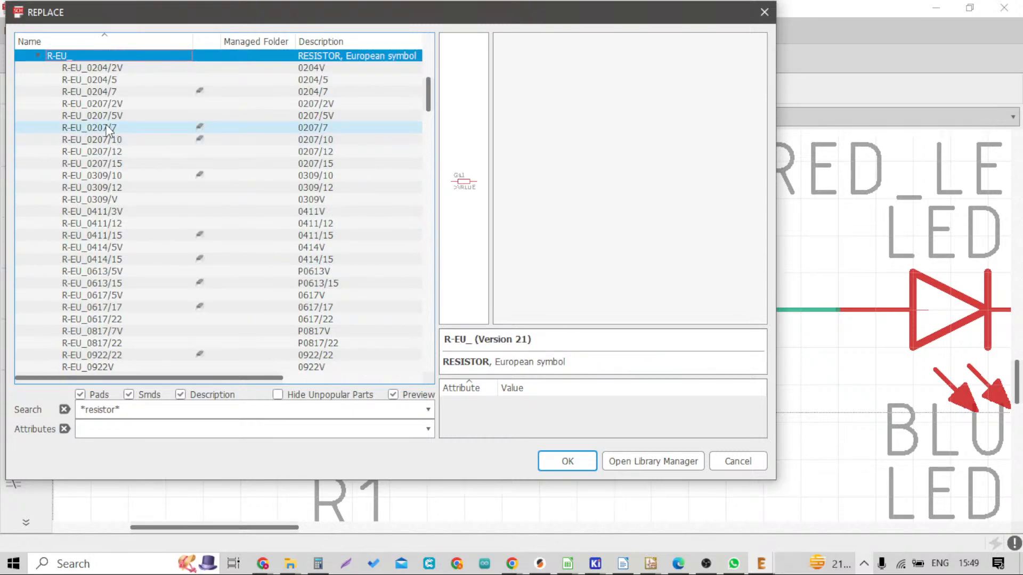
{"action": "left_click", "coordinate": [106, 164]}
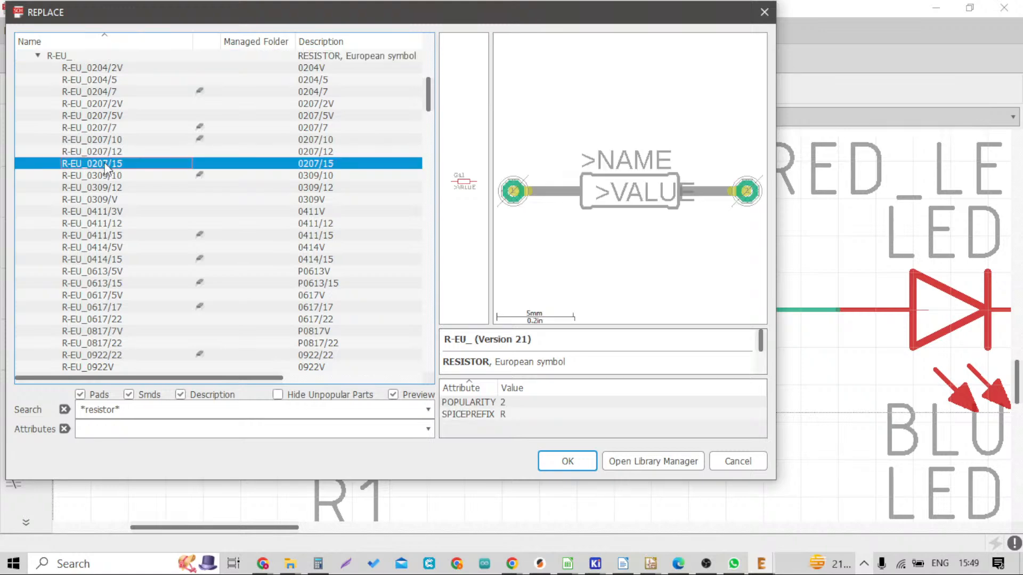
{"action": "double_click", "coordinate": [106, 165]}
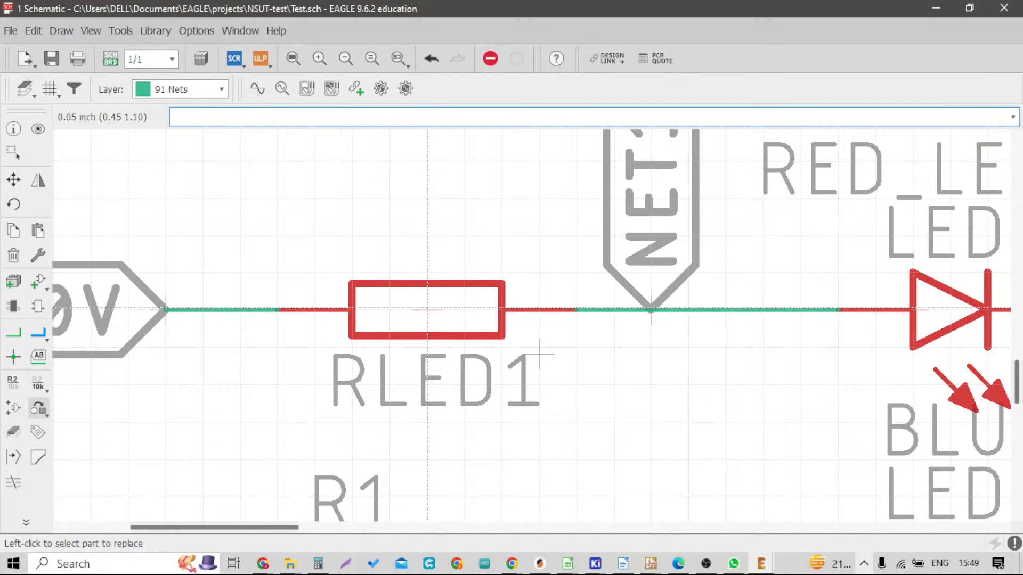
{"action": "scroll", "coordinate": [427, 309], "scroll_direction": "down", "scroll_amount": 3}
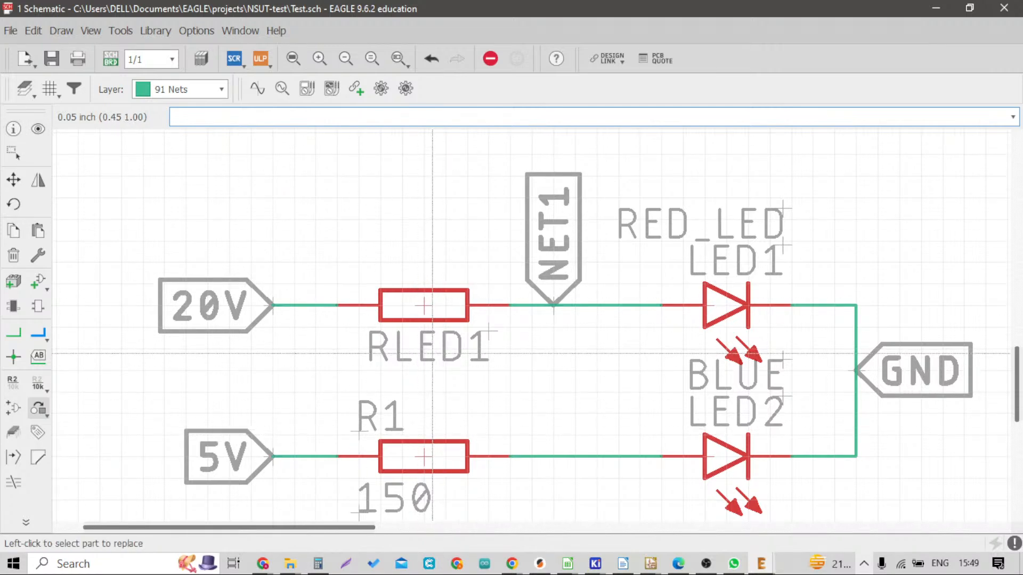
Compare the device and footprint entries in the properties of resistors RLED1 and R1
{"action": "left_click", "coordinate": [14, 128]}
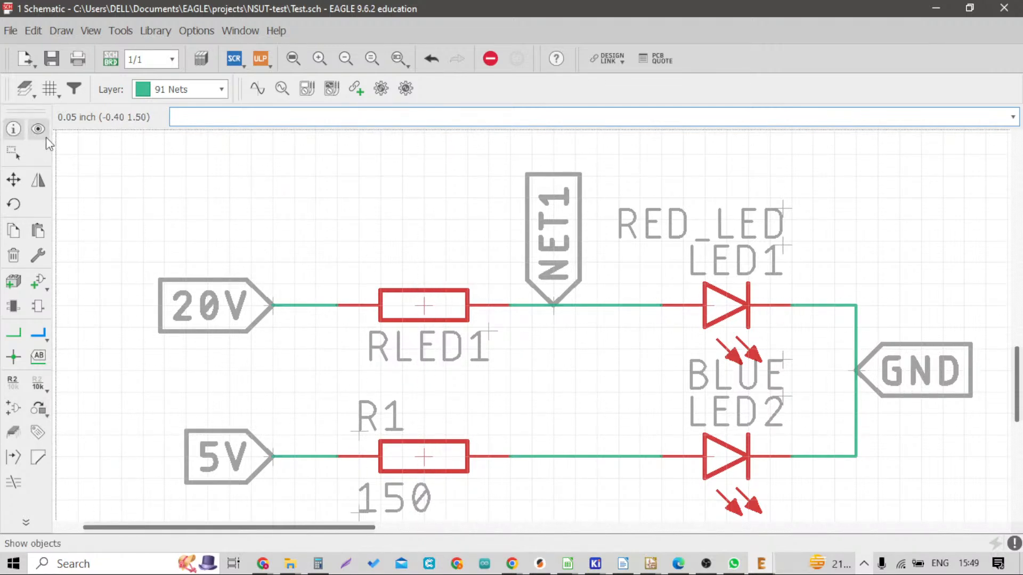
{"action": "left_click", "coordinate": [419, 302]}
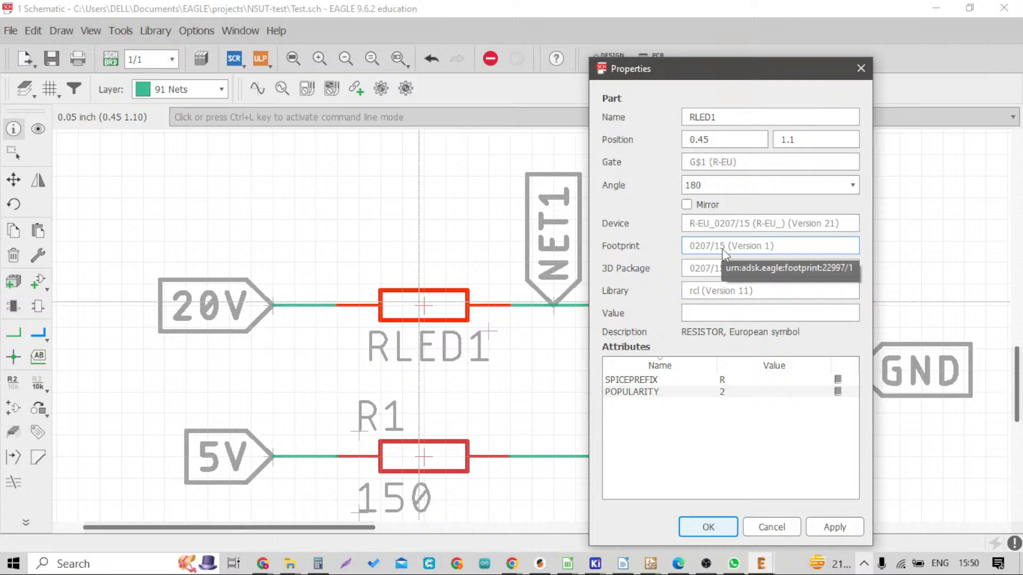
{"action": "left_click", "coordinate": [861, 68]}
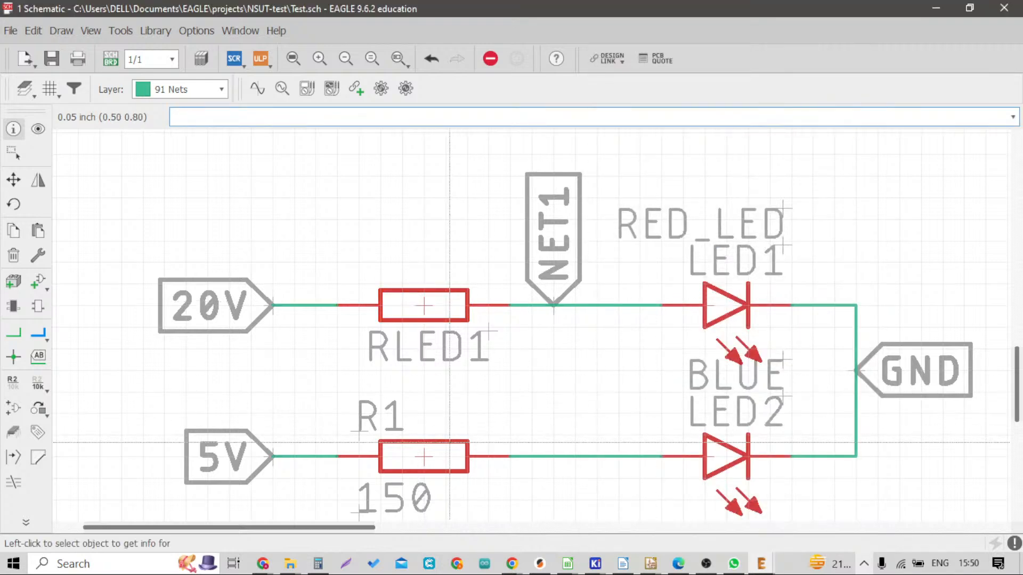
{"action": "left_click", "coordinate": [435, 454]}
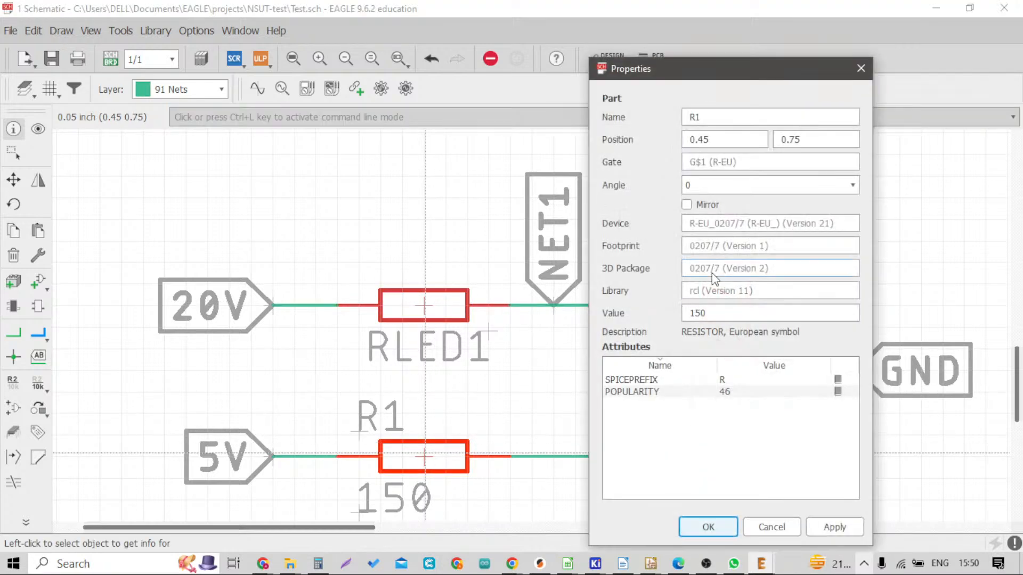
{"action": "mouse_move", "coordinate": [707, 255]}
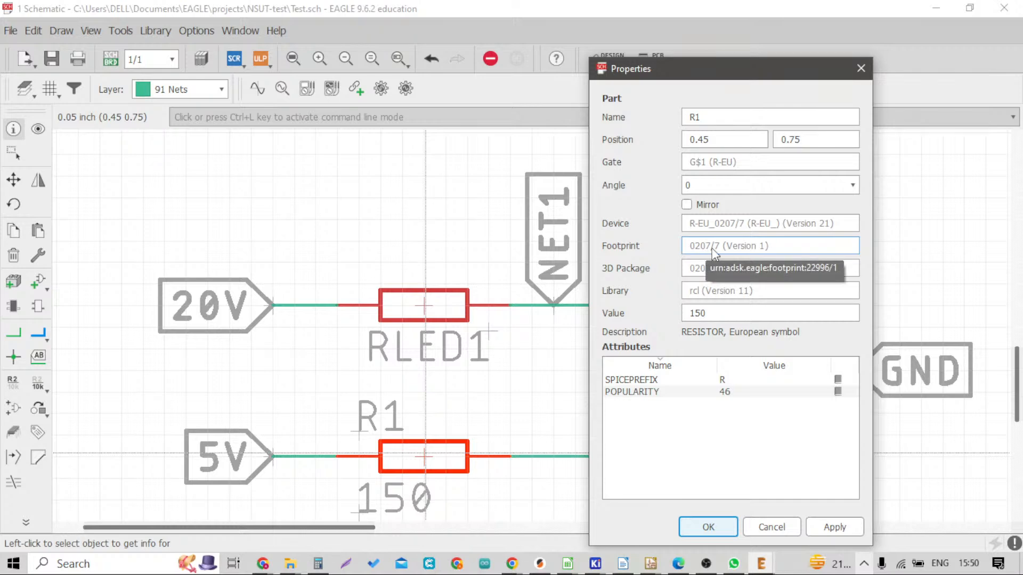
{"action": "left_click", "coordinate": [859, 70]}
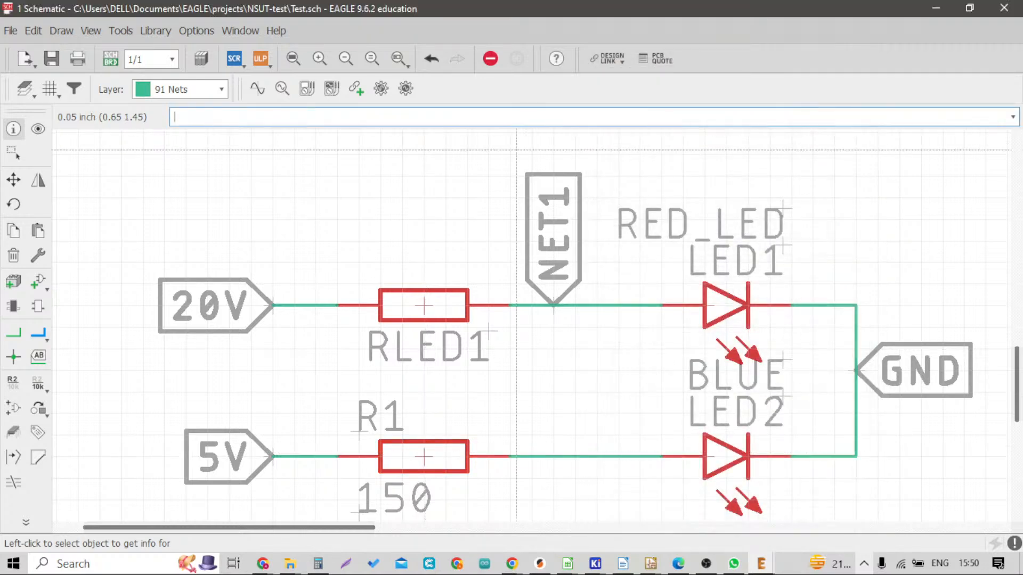
Try to replace LED1 with the R-EU_0207/12 resistor
{"action": "left_click", "coordinate": [38, 408]}
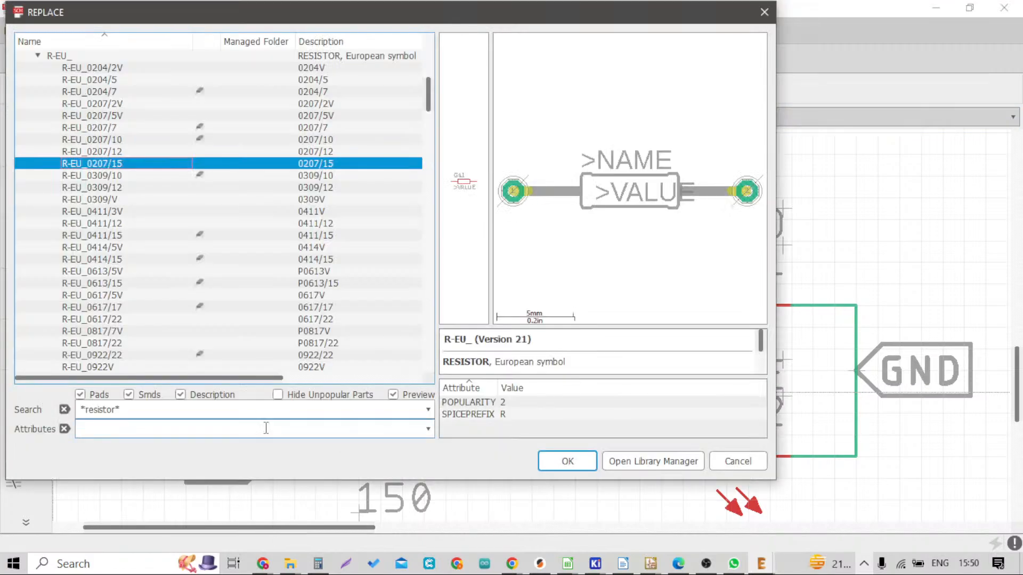
{"action": "double_click", "coordinate": [103, 151]}
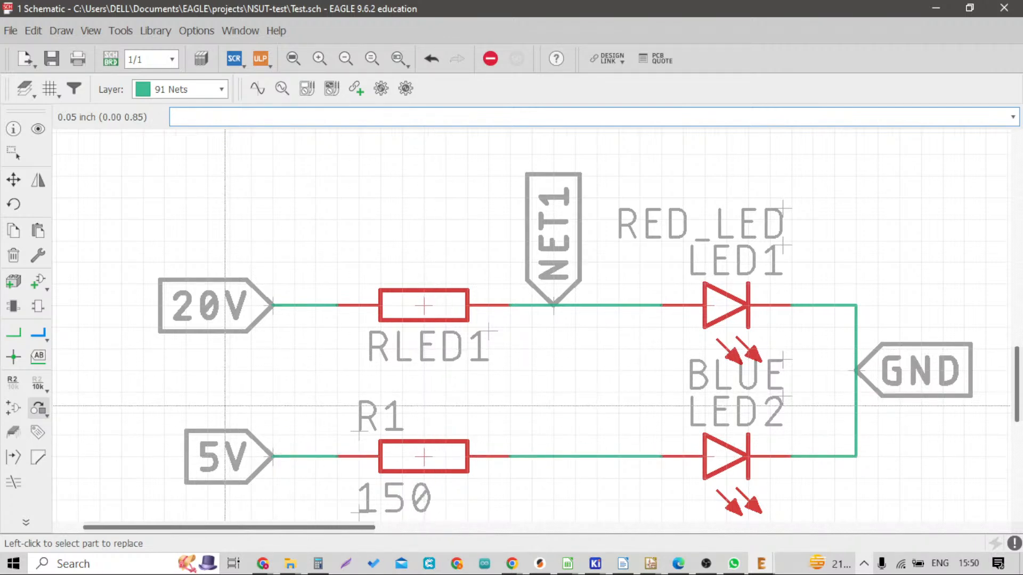
{"action": "left_click", "coordinate": [706, 307]}
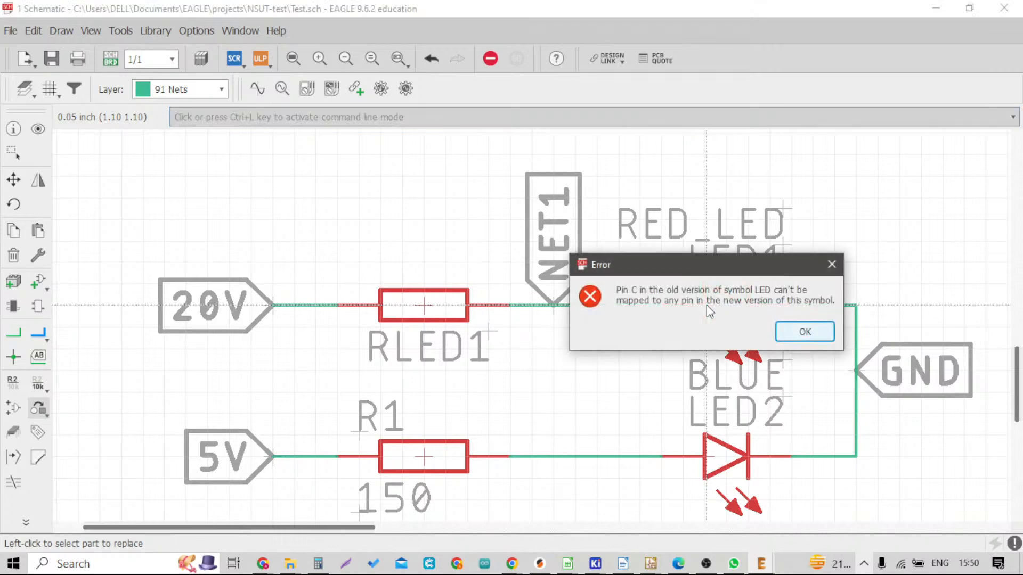
{"action": "left_click_drag", "start_coordinate": [712, 264], "coordinate": [672, 362]}
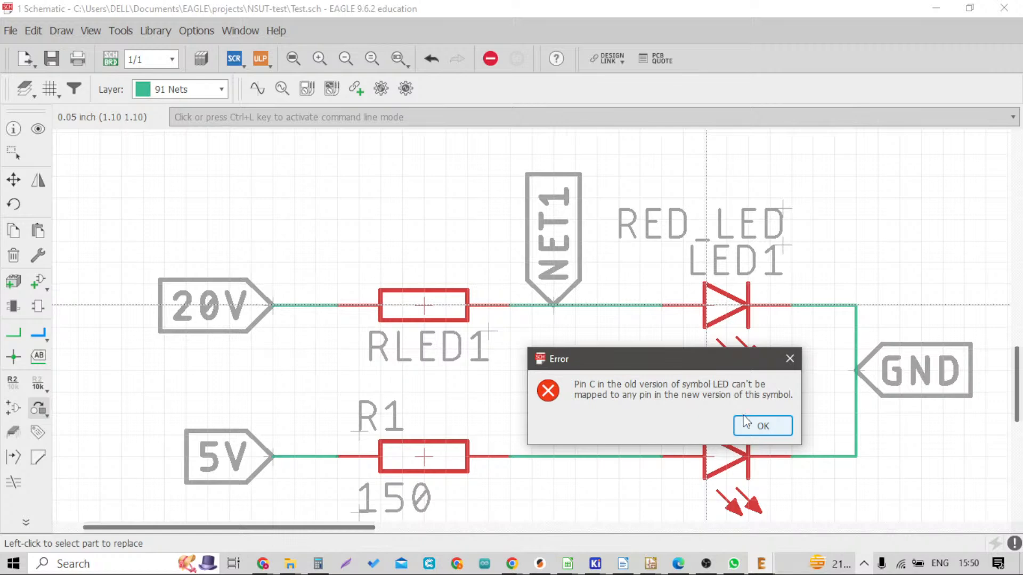
{"action": "left_click", "coordinate": [759, 425]}
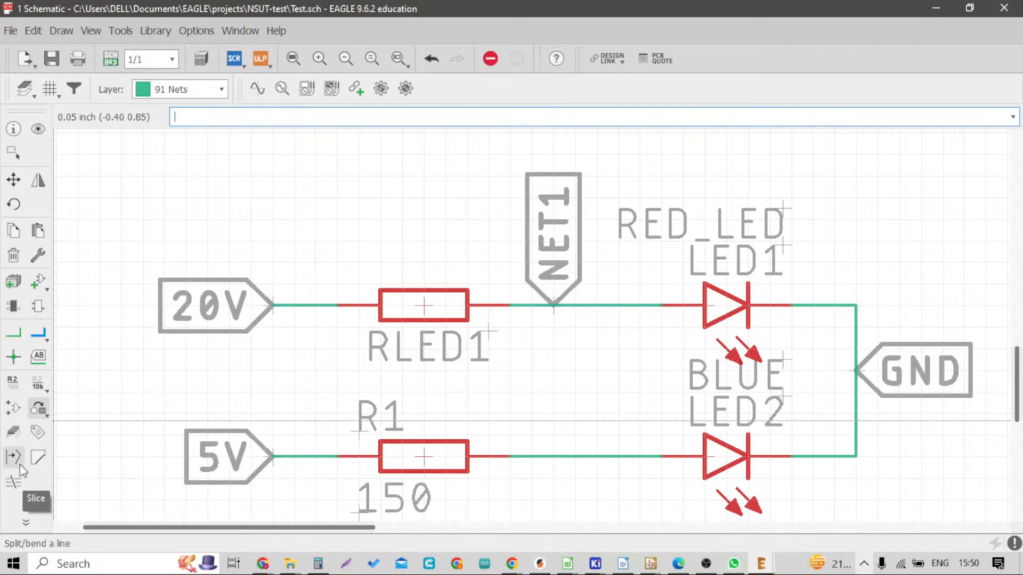
{"action": "left_click", "coordinate": [26, 521]}
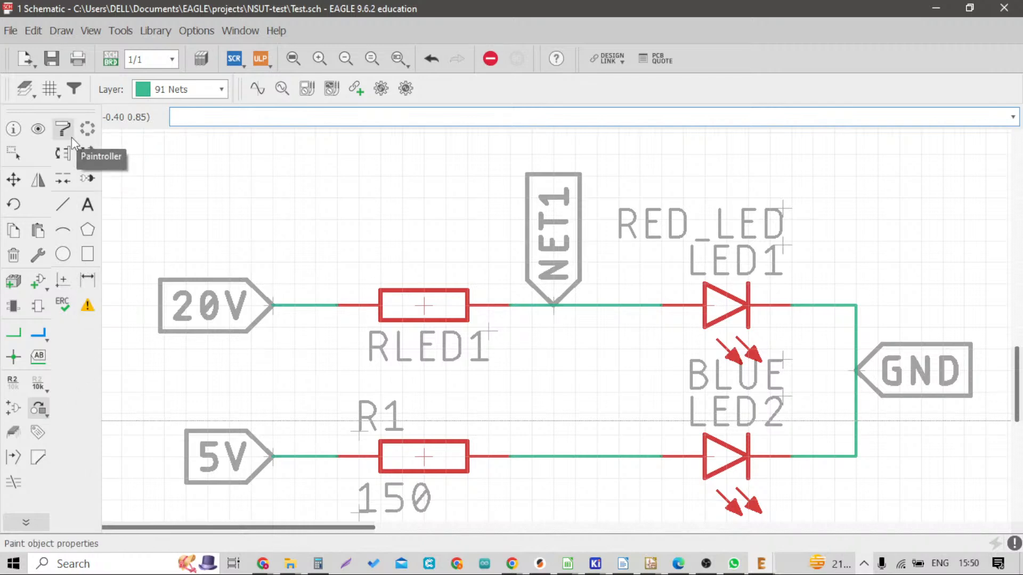
{"action": "left_click", "coordinate": [84, 153]}
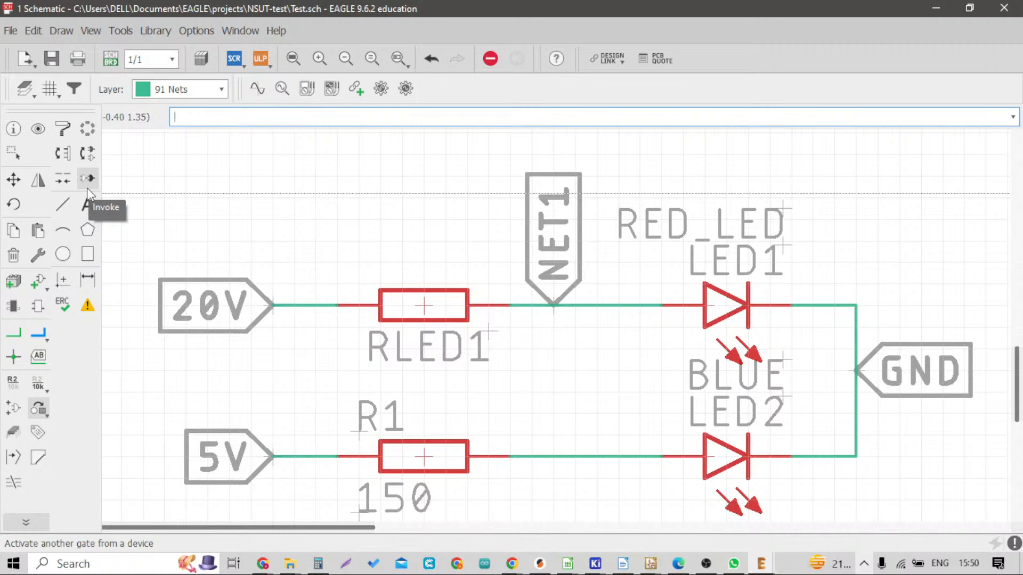
Start adding a part and search the part libraries for "*7400*"
{"action": "left_click", "coordinate": [39, 280]}
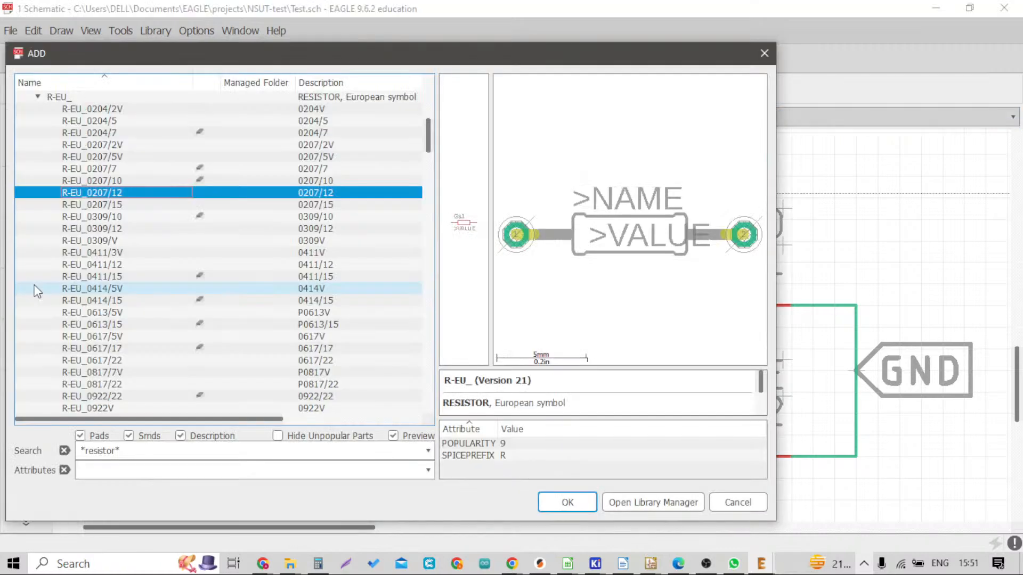
{"action": "left_click", "coordinate": [129, 454]}
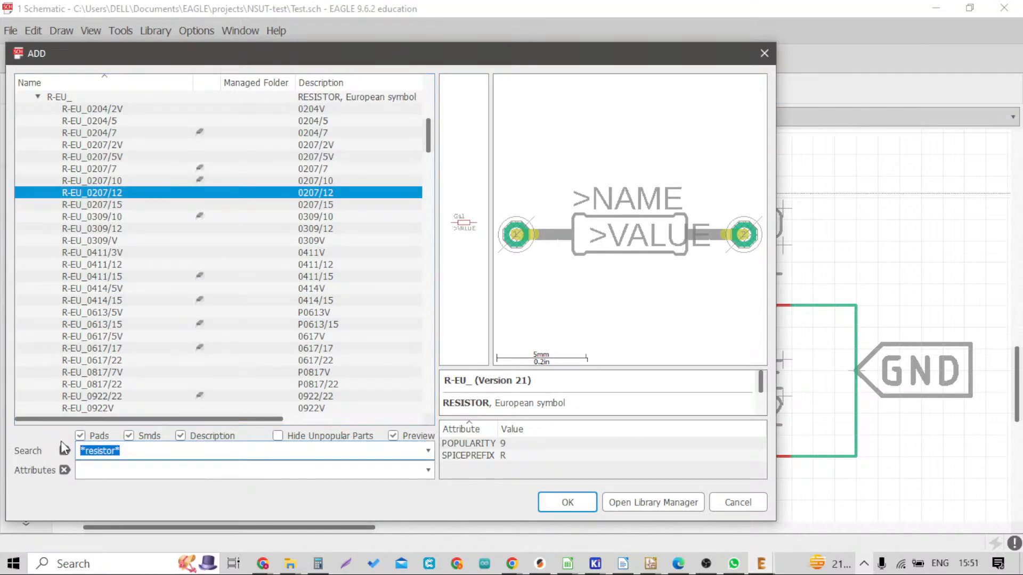
{"action": "type", "text": "*7400*"}
{"action": "key", "text": "Return"}
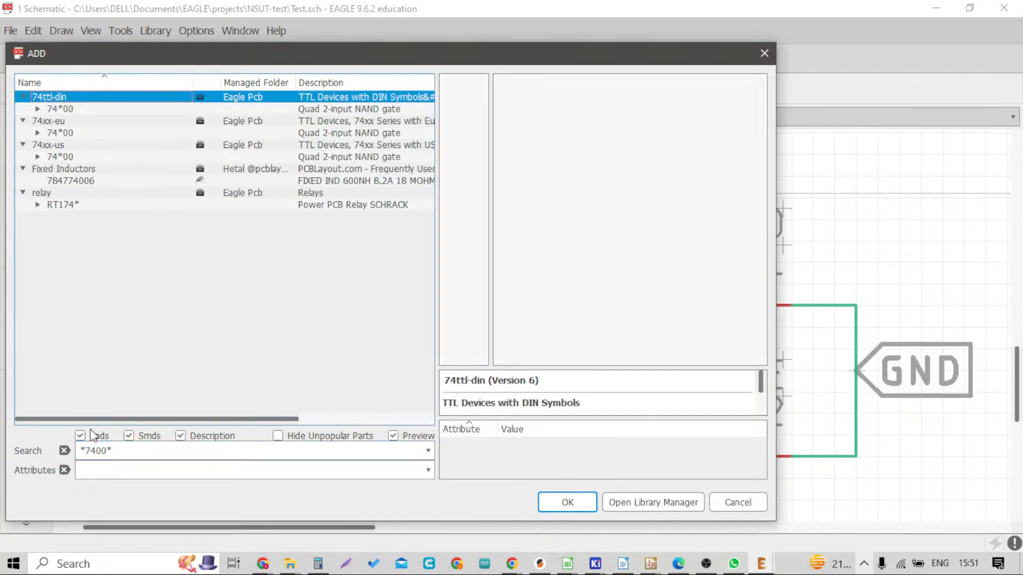
Place only the first gate of the 7400N from the 74ttl-din library beside the LED circuit and end the placement
{"action": "left_click", "coordinate": [38, 110]}
{"action": "left_click", "coordinate": [74, 121]}
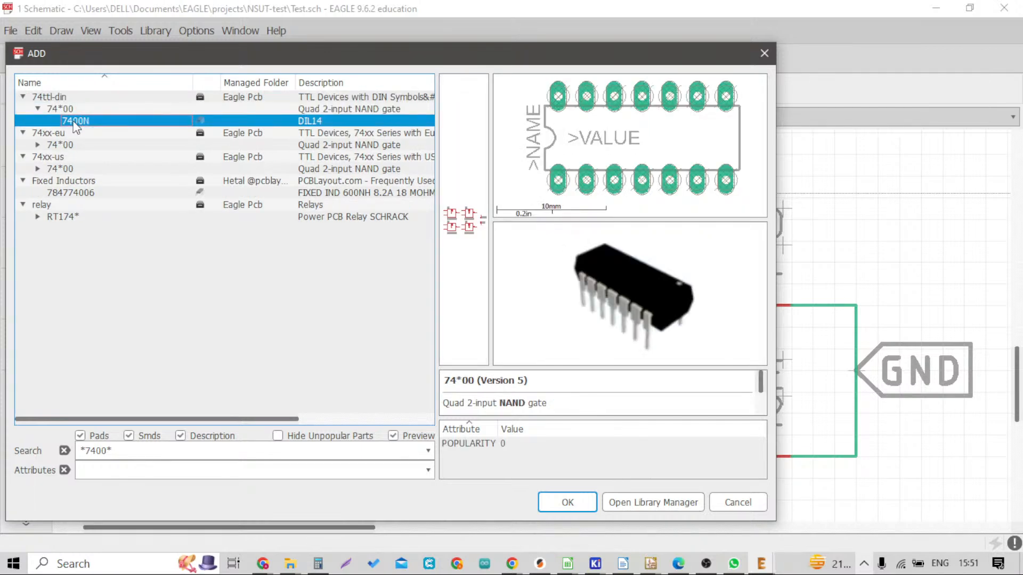
{"action": "double_click", "coordinate": [75, 122]}
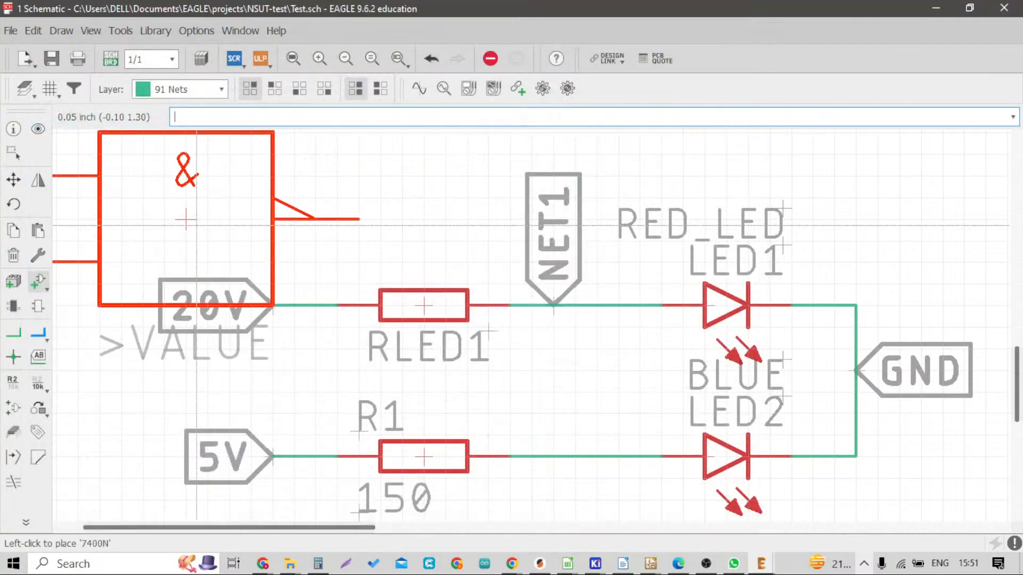
{"action": "scroll", "coordinate": [228, 278], "scroll_direction": "down", "scroll_amount": 5}
{"action": "scroll", "coordinate": [285, 283], "scroll_direction": "up", "scroll_amount": 2}
{"action": "scroll", "coordinate": [406, 248], "scroll_direction": "up", "scroll_amount": 3}
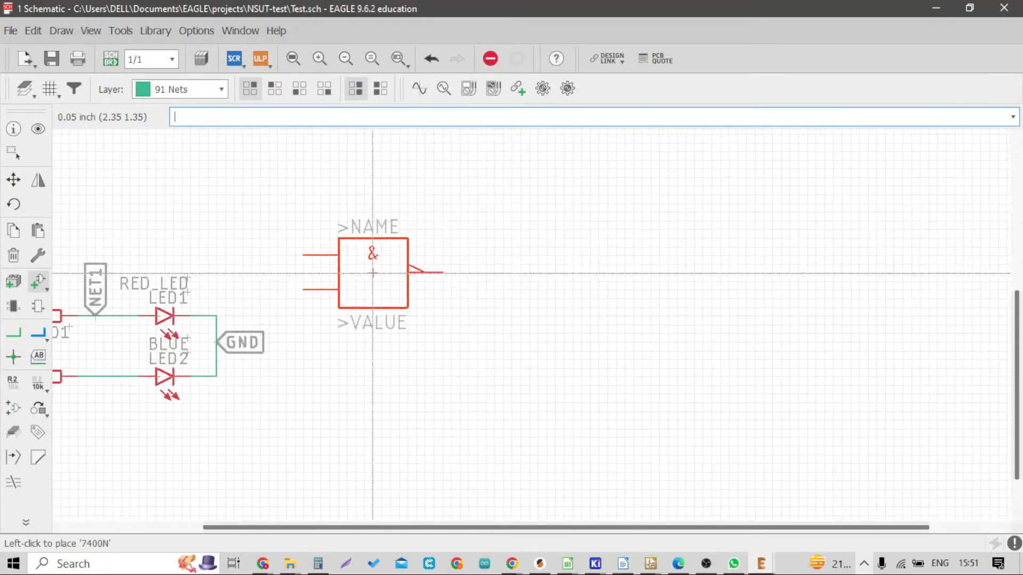
{"action": "left_click", "coordinate": [372, 250]}
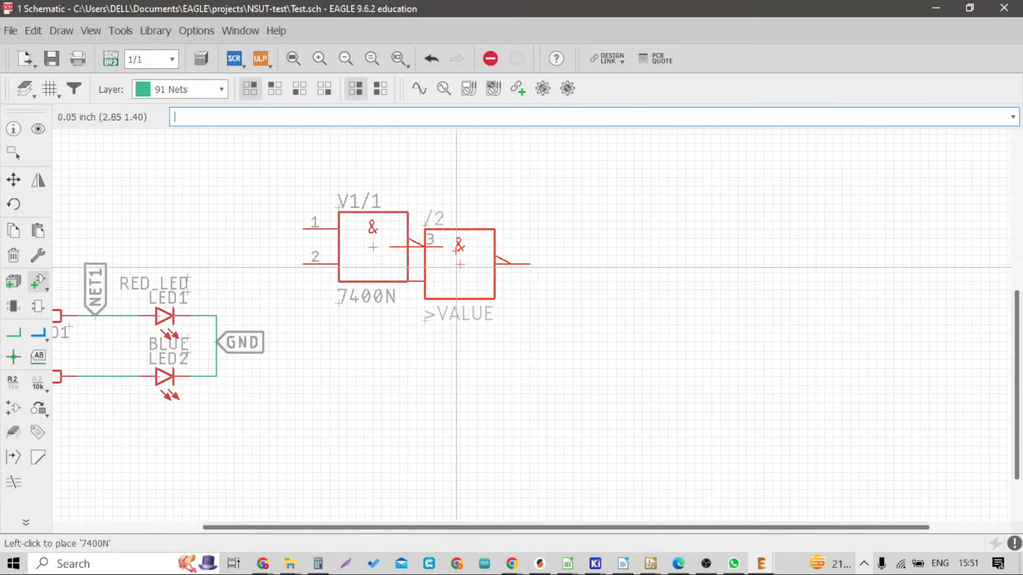
{"action": "key", "text": "Escape"}
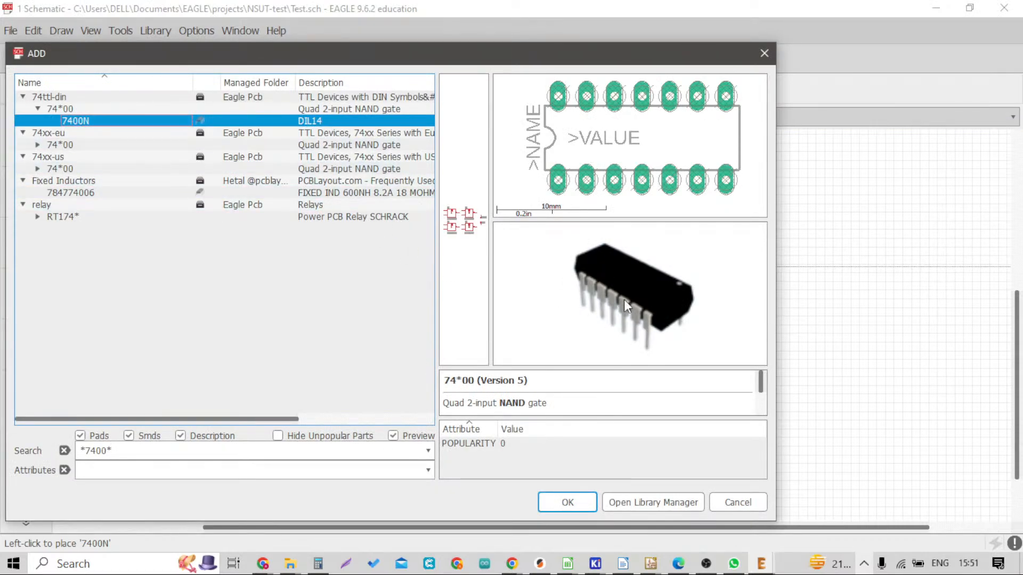
{"action": "left_click", "coordinate": [764, 53]}
{"action": "scroll", "coordinate": [393, 231], "scroll_direction": "down", "scroll_amount": 2}
{"action": "scroll", "coordinate": [393, 232], "scroll_direction": "up", "scroll_amount": 4}
{"action": "scroll", "coordinate": [393, 232], "scroll_direction": "down", "scroll_amount": 2}
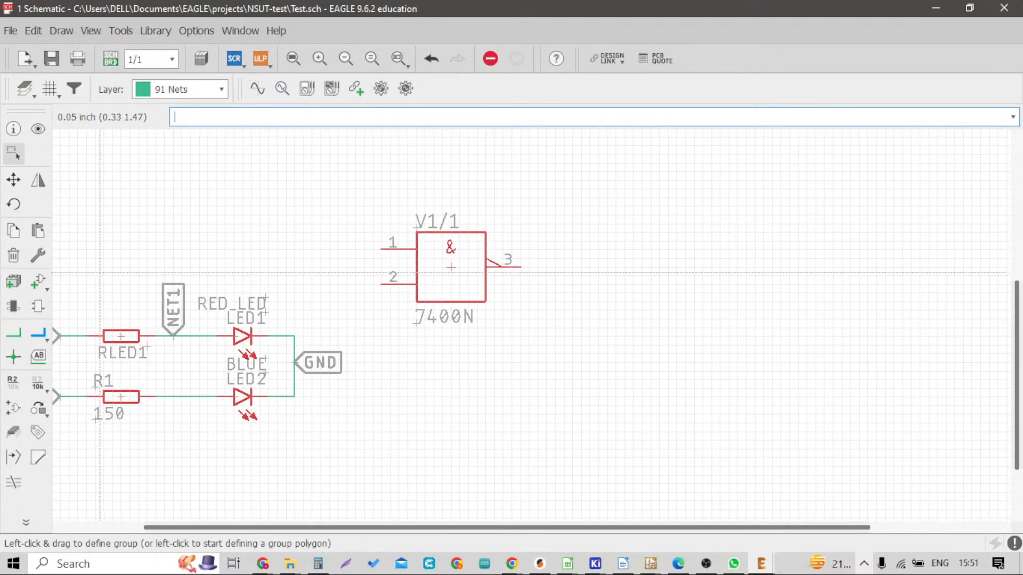
{"action": "scroll", "coordinate": [453, 255], "scroll_direction": "up", "scroll_amount": 3}
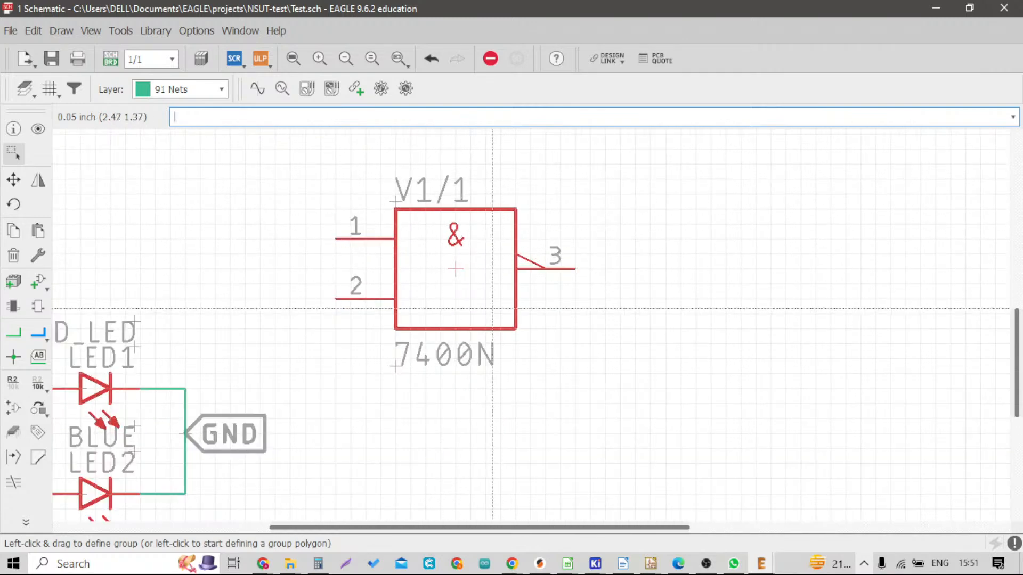
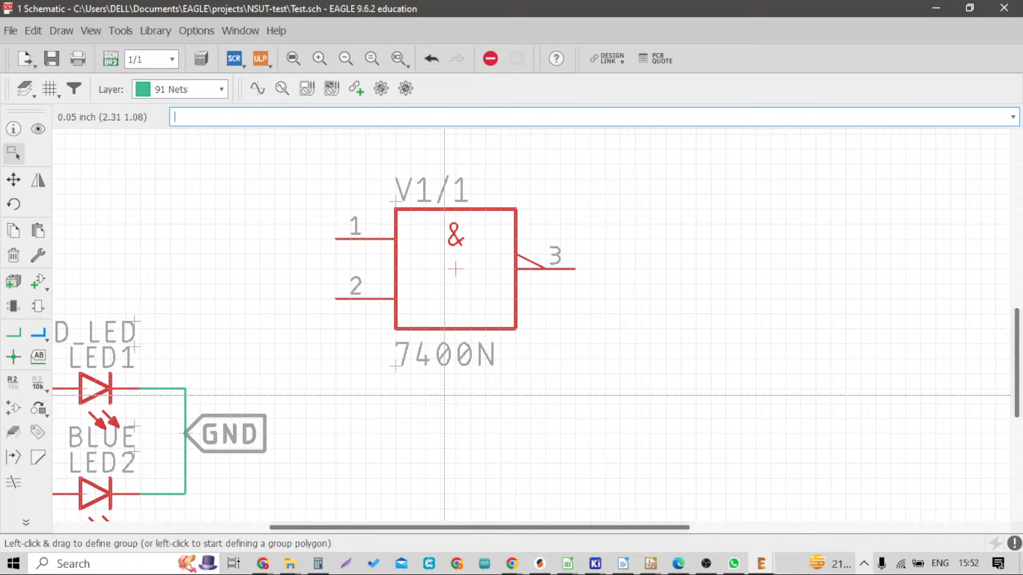
{"action": "left_click", "coordinate": [37, 283]}
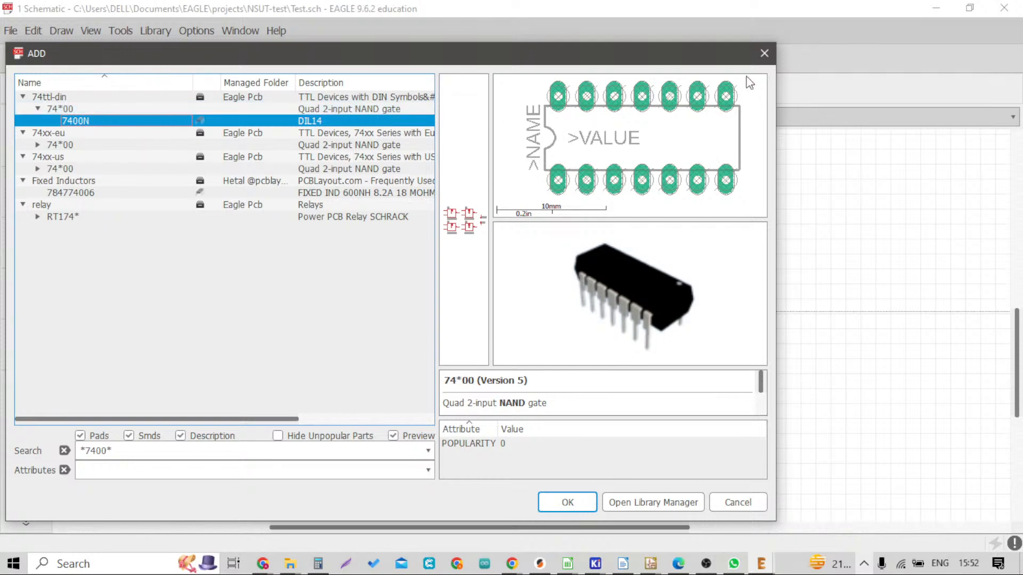
{"action": "left_click", "coordinate": [756, 59]}
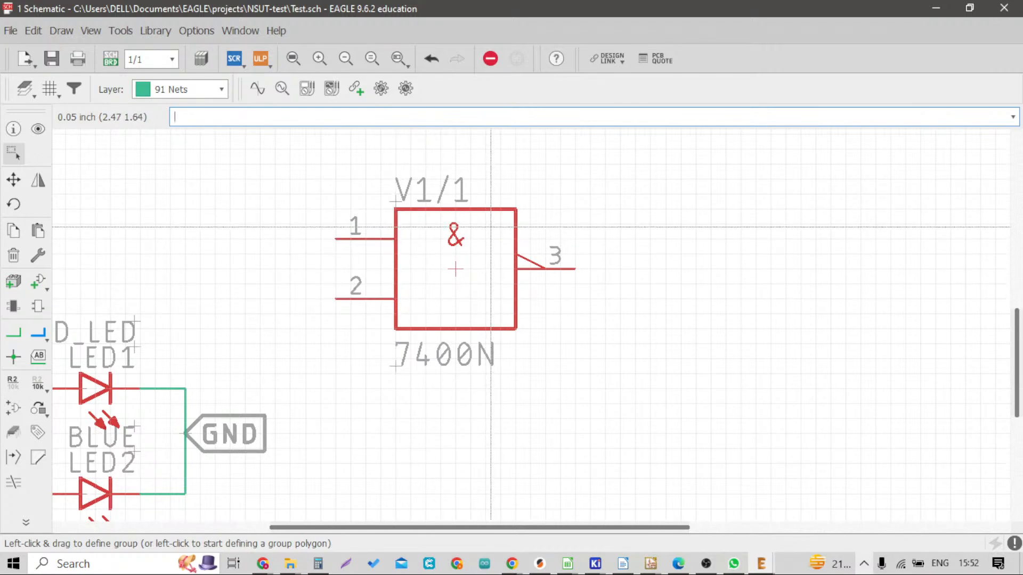
{"action": "scroll", "coordinate": [393, 209], "scroll_direction": "down", "scroll_amount": 5}
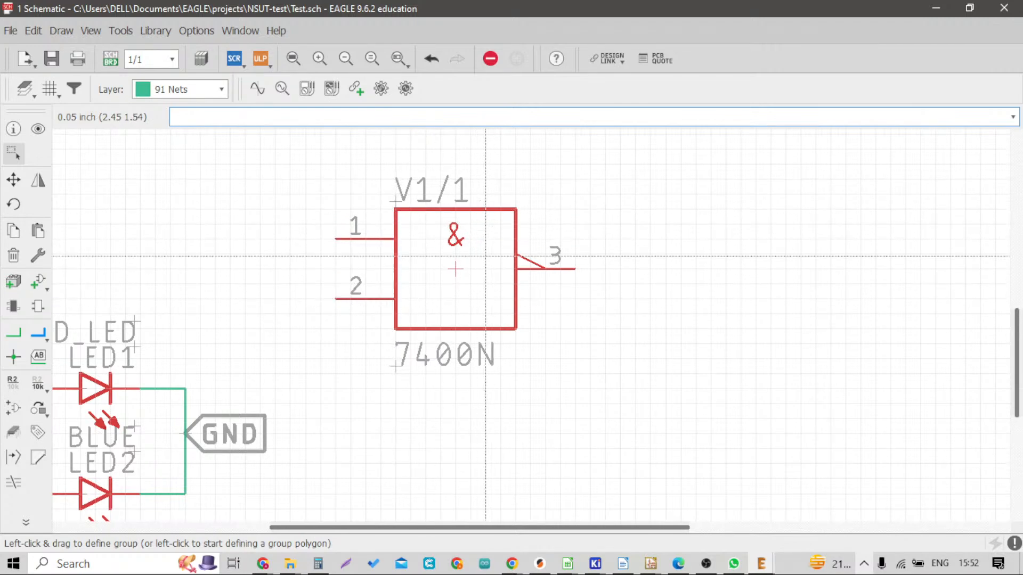
{"action": "scroll", "coordinate": [437, 306], "scroll_direction": "up", "scroll_amount": 3}
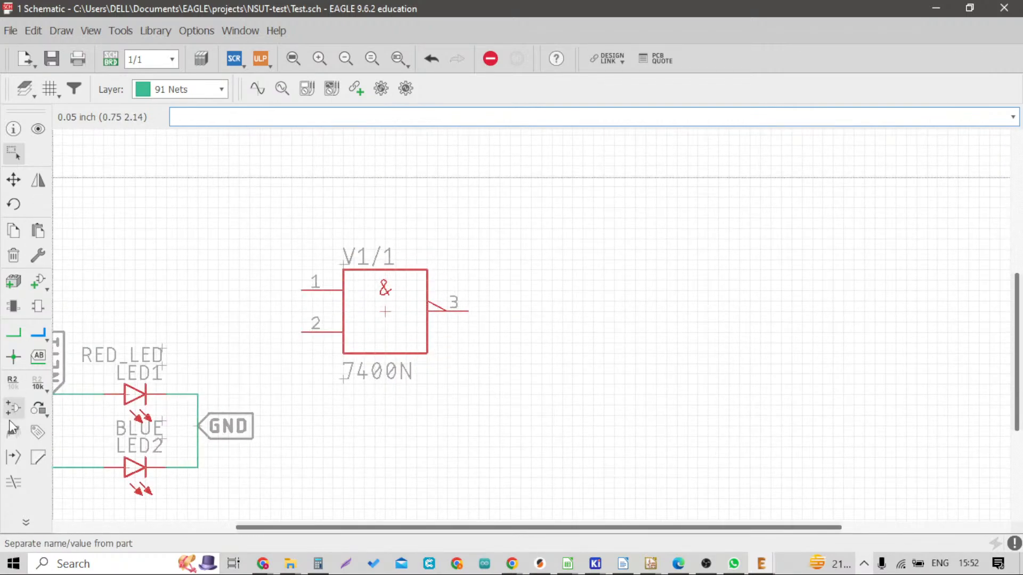
Invoke gate /2 of the 7400N and place it directly below the first NAND gate
{"action": "left_click", "coordinate": [26, 521]}
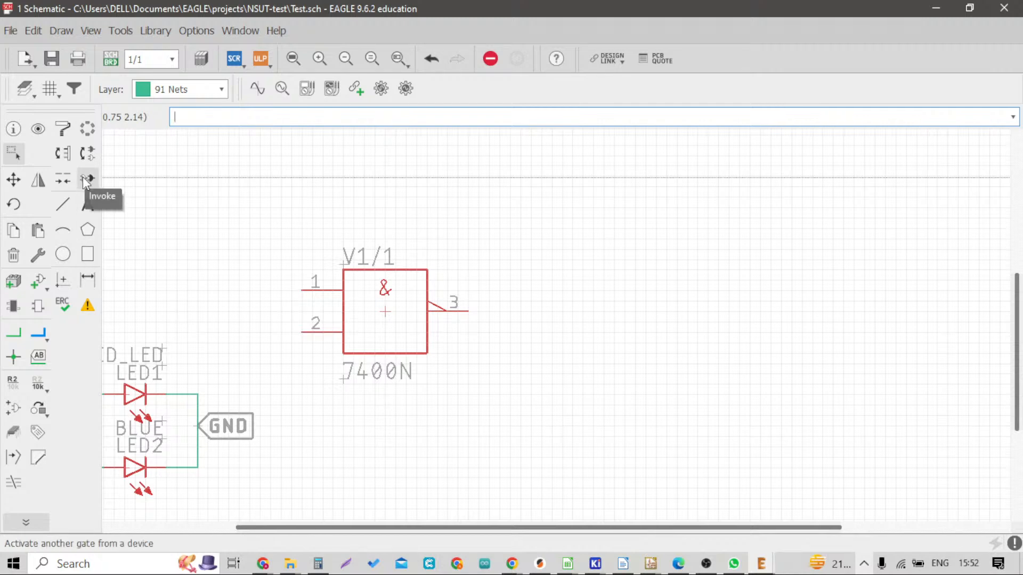
{"action": "left_click", "coordinate": [86, 179]}
{"action": "scroll", "coordinate": [342, 302], "scroll_direction": "up", "scroll_amount": 3}
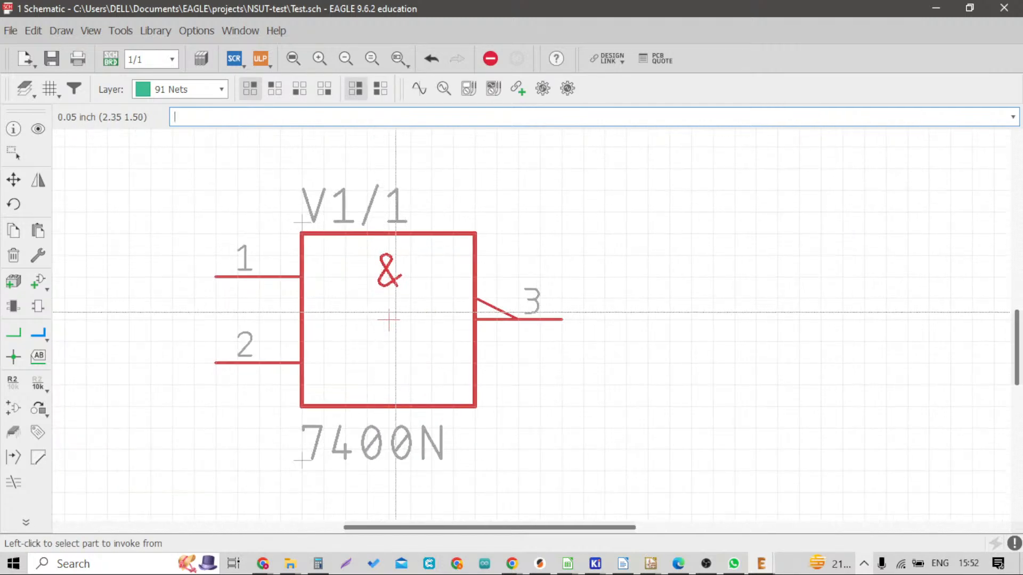
{"action": "scroll", "coordinate": [395, 315], "scroll_direction": "down", "scroll_amount": 3}
{"action": "left_click", "coordinate": [388, 320]}
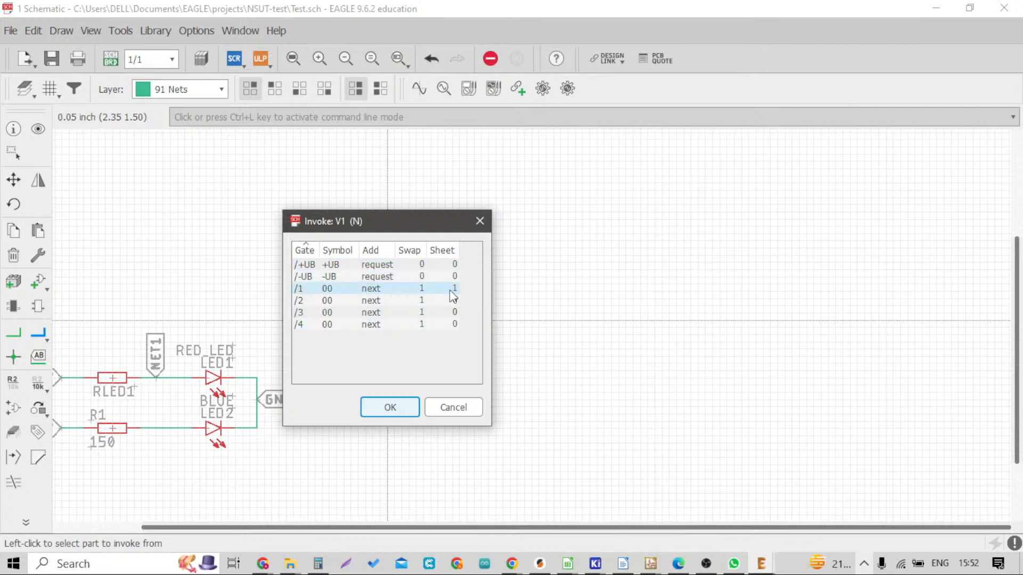
{"action": "left_click_drag", "start_coordinate": [436, 224], "coordinate": [682, 237]}
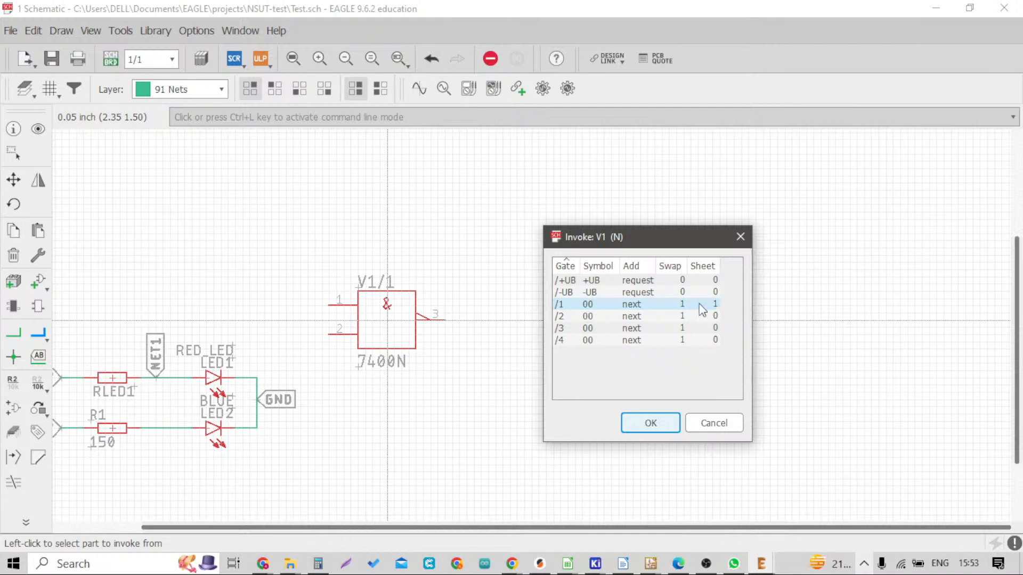
{"action": "left_click_drag", "start_coordinate": [638, 249], "coordinate": [817, 218]}
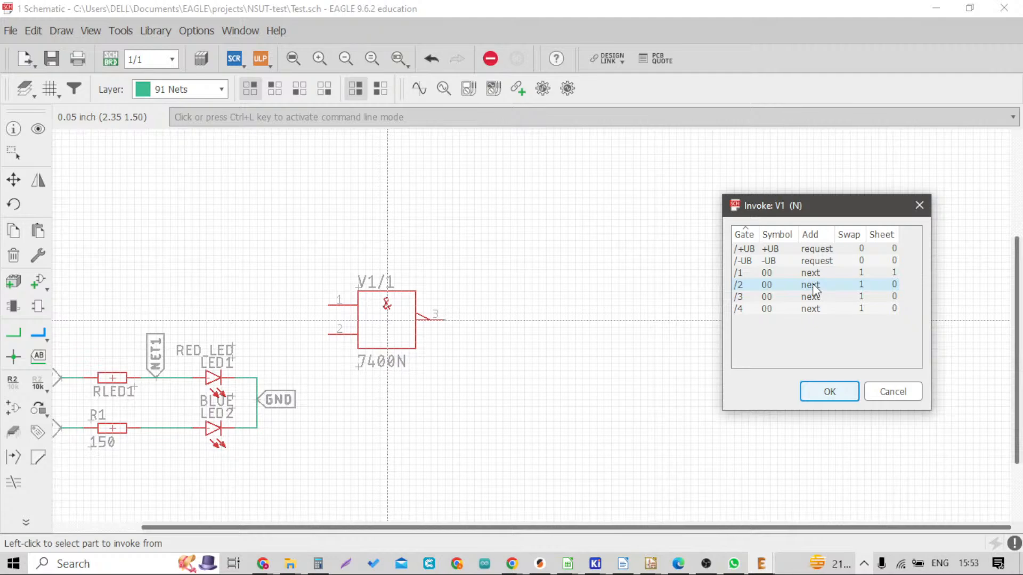
{"action": "double_click", "coordinate": [814, 288]}
{"action": "scroll", "coordinate": [538, 319], "scroll_direction": "down", "scroll_amount": 1}
{"action": "scroll", "coordinate": [539, 319], "scroll_direction": "down", "scroll_amount": 1}
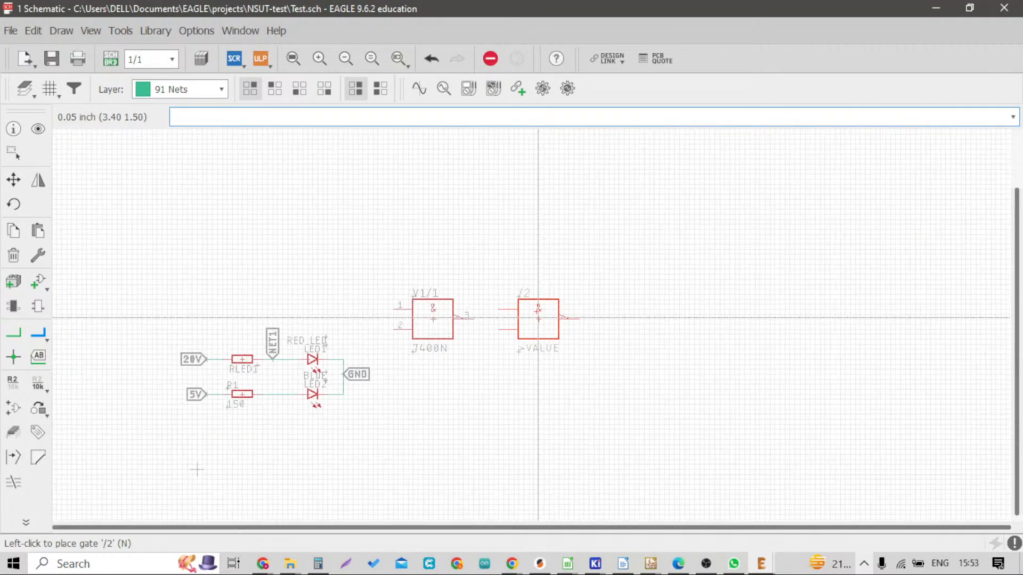
{"action": "left_click", "coordinate": [431, 396]}
{"action": "scroll", "coordinate": [482, 337], "scroll_direction": "down", "scroll_amount": 1}
{"action": "scroll", "coordinate": [482, 337], "scroll_direction": "up", "scroll_amount": 4}
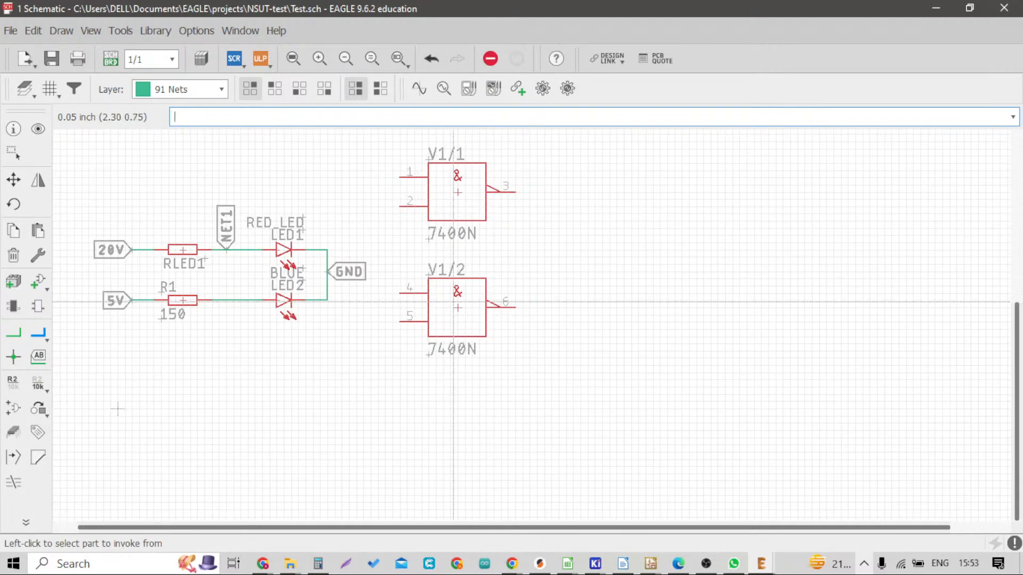
Invoke the /+UB supply gate of the 7400N and place it beyond the first NAND gate's output
{"action": "left_click", "coordinate": [453, 302]}
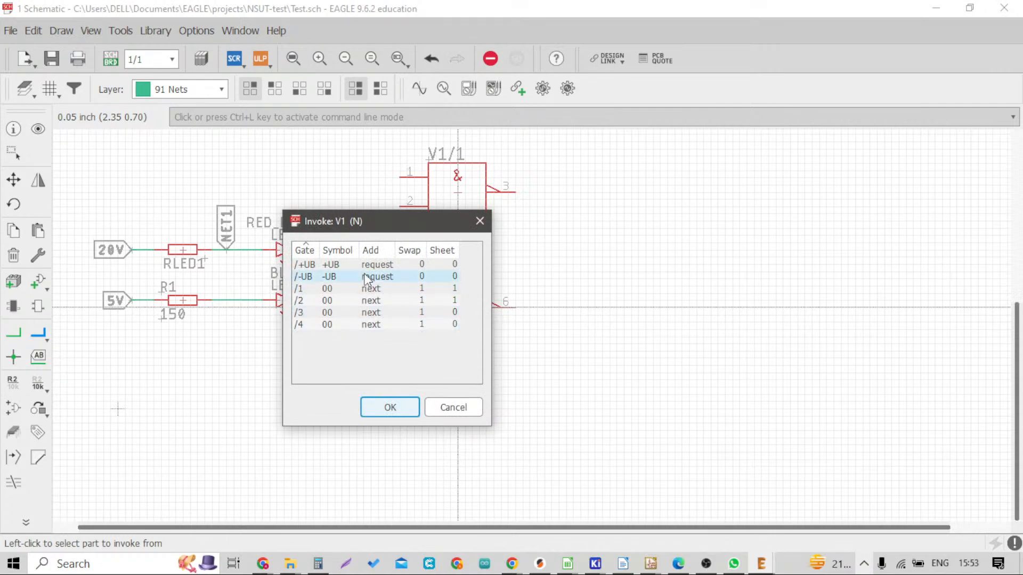
{"action": "double_click", "coordinate": [340, 265]}
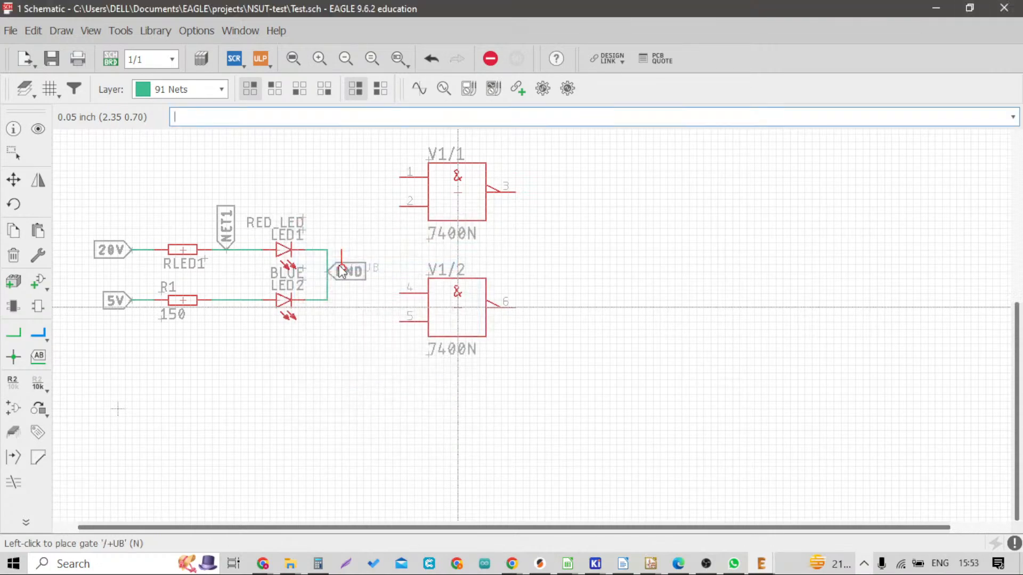
{"action": "scroll", "coordinate": [532, 282], "scroll_direction": "down", "scroll_amount": 3}
{"action": "scroll", "coordinate": [574, 231], "scroll_direction": "up", "scroll_amount": 2}
{"action": "scroll", "coordinate": [574, 231], "scroll_direction": "up", "scroll_amount": 2}
{"action": "left_click", "coordinate": [574, 229]}
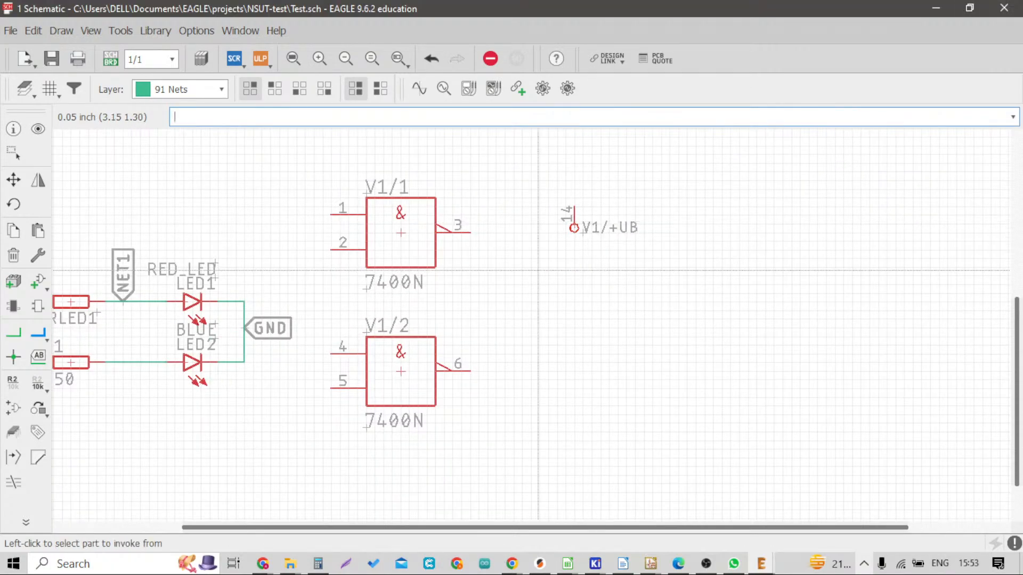
Invoke the /-UB supply gate of the 7400N and place it directly below the +UB supply pin
{"action": "left_click", "coordinate": [402, 231]}
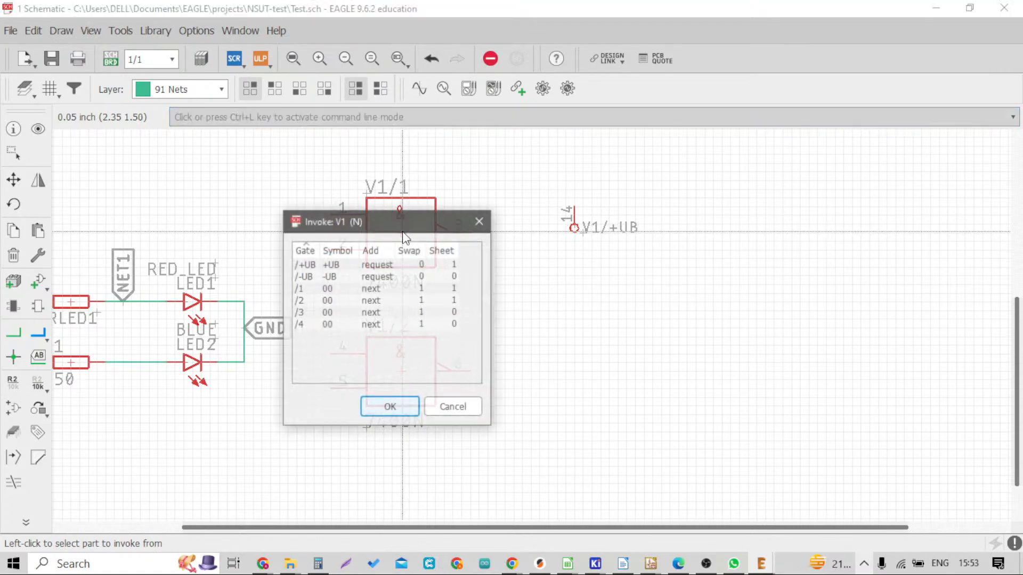
{"action": "double_click", "coordinate": [353, 277]}
{"action": "scroll", "coordinate": [570, 268], "scroll_direction": "up", "scroll_amount": 2}
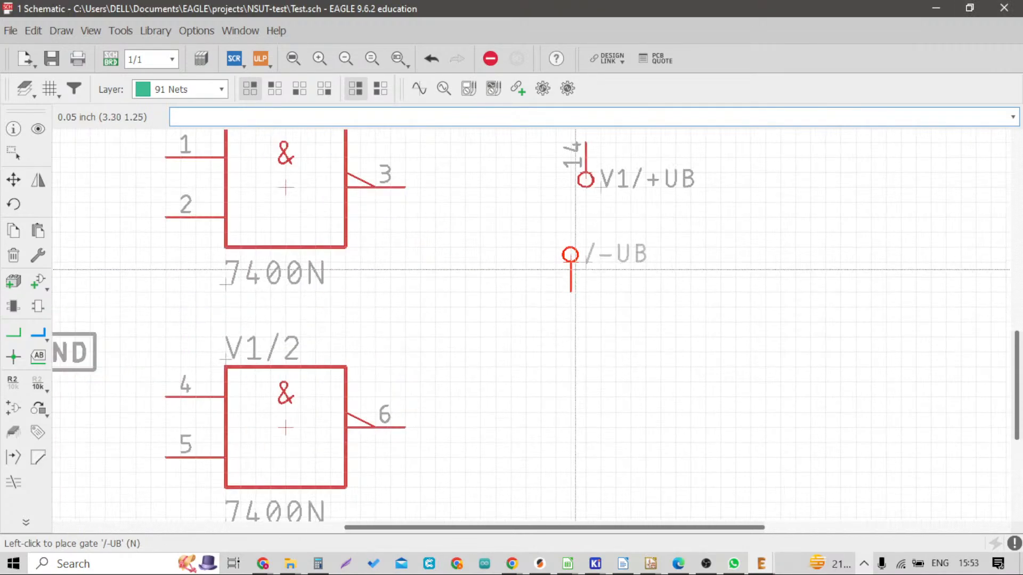
{"action": "left_click", "coordinate": [586, 255]}
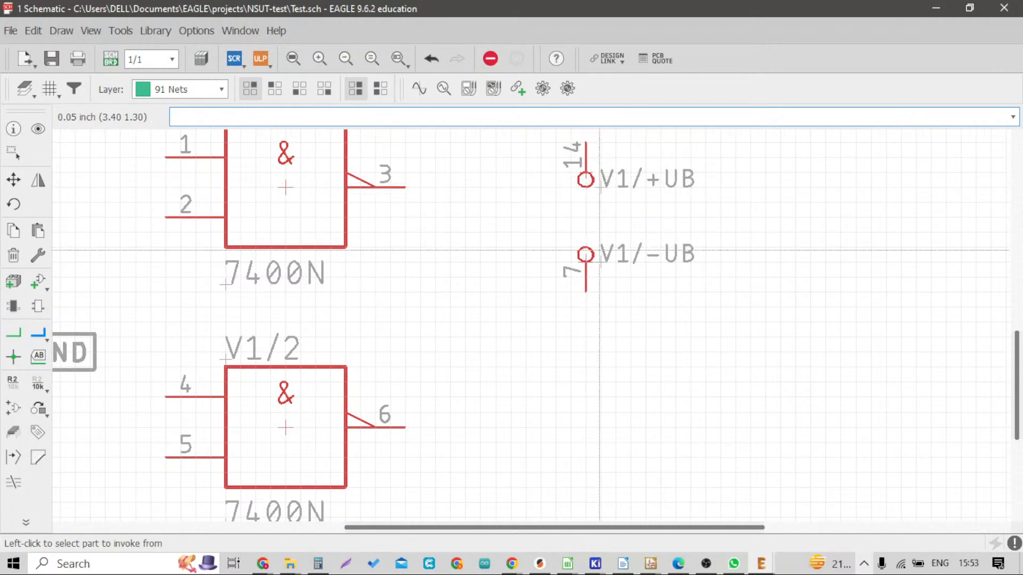
{"action": "scroll", "coordinate": [606, 255], "scroll_direction": "down", "scroll_amount": 3}
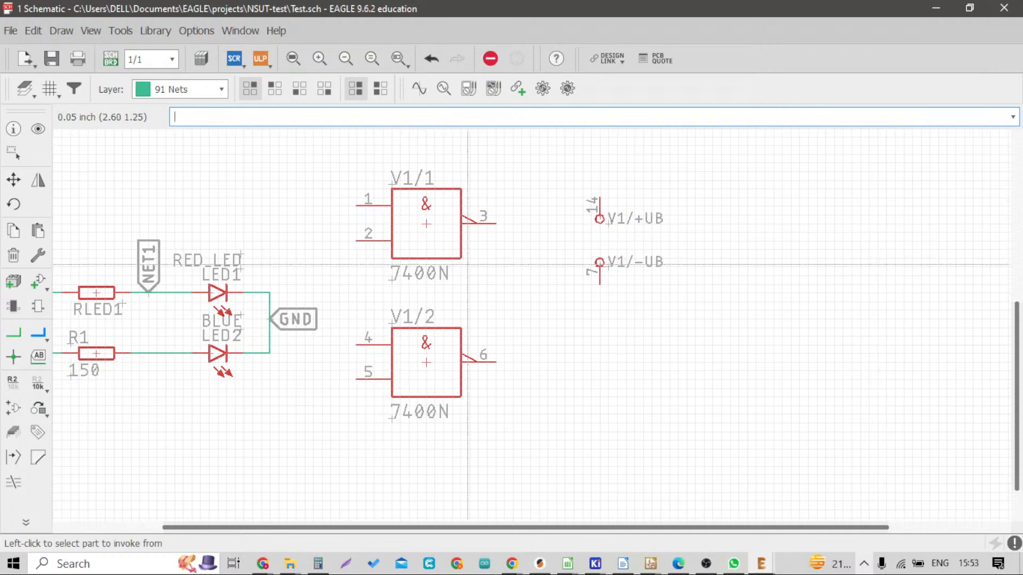
{"action": "scroll", "coordinate": [450, 259], "scroll_direction": "down", "scroll_amount": 2}
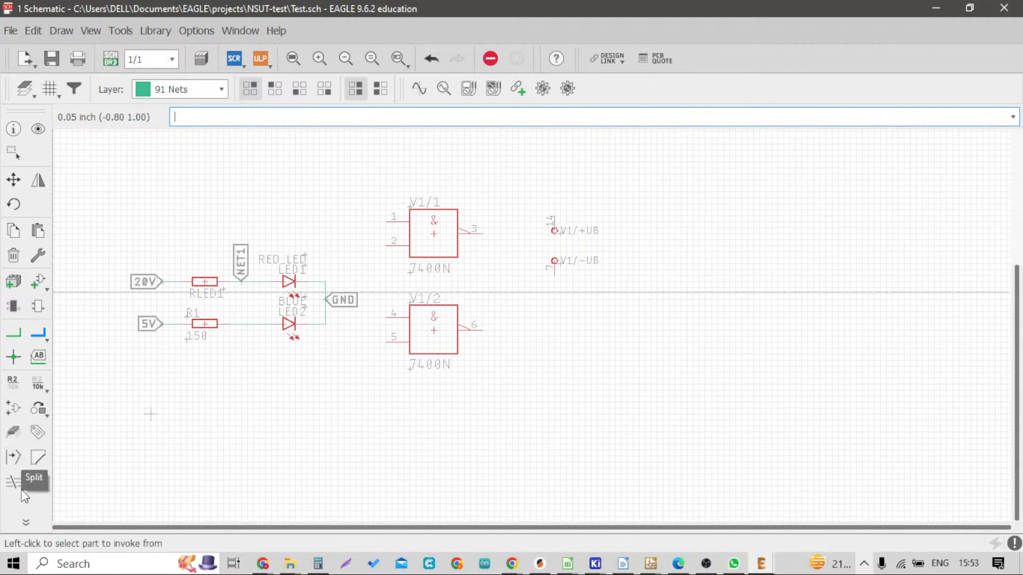
Add the text "NSUT" in the empty area above the LED1 labels
{"action": "left_click", "coordinate": [25, 522]}
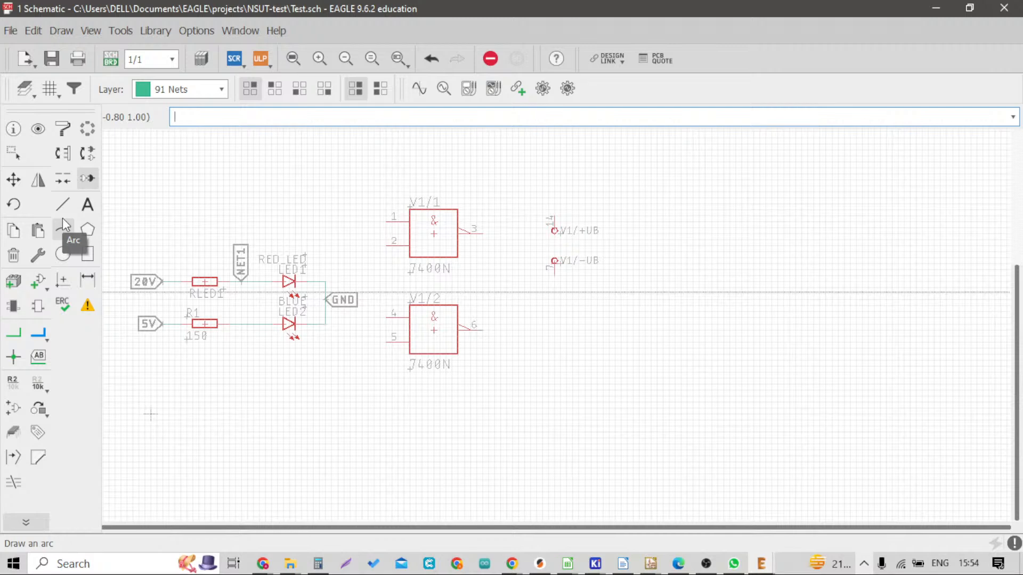
{"action": "left_click", "coordinate": [87, 205]}
{"action": "left_click_drag", "start_coordinate": [176, 50], "coordinate": [803, 160]}
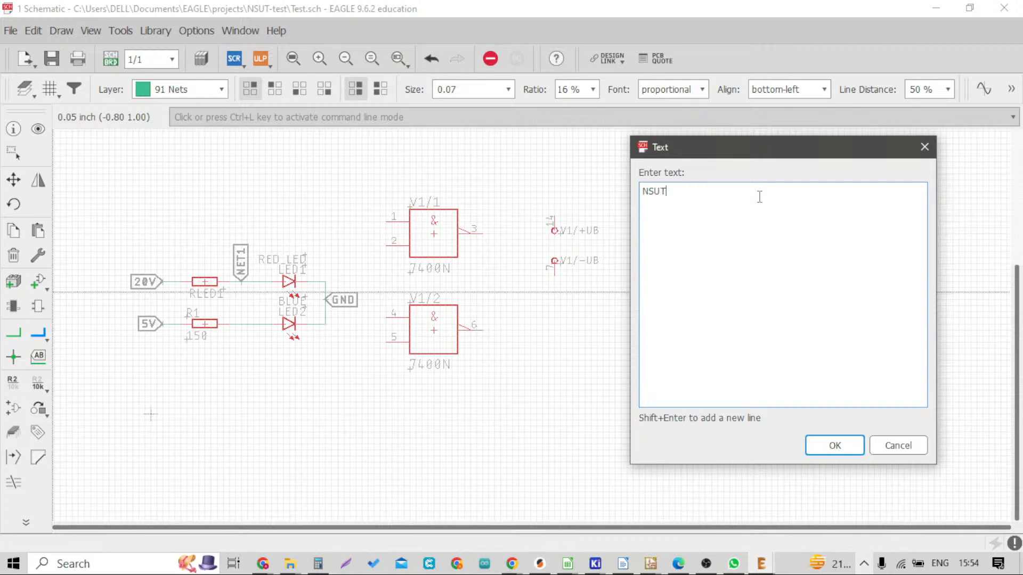
{"action": "key", "text": "Return"}
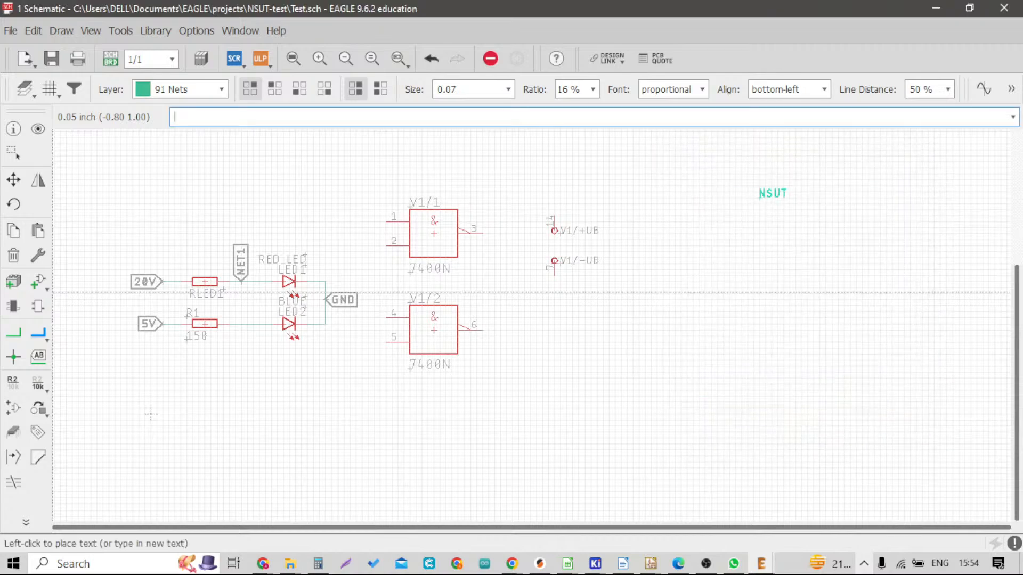
{"action": "scroll", "coordinate": [296, 226], "scroll_direction": "up", "scroll_amount": 1}
{"action": "scroll", "coordinate": [410, 352], "scroll_direction": "down", "scroll_amount": 2}
{"action": "scroll", "coordinate": [322, 254], "scroll_direction": "up", "scroll_amount": 2}
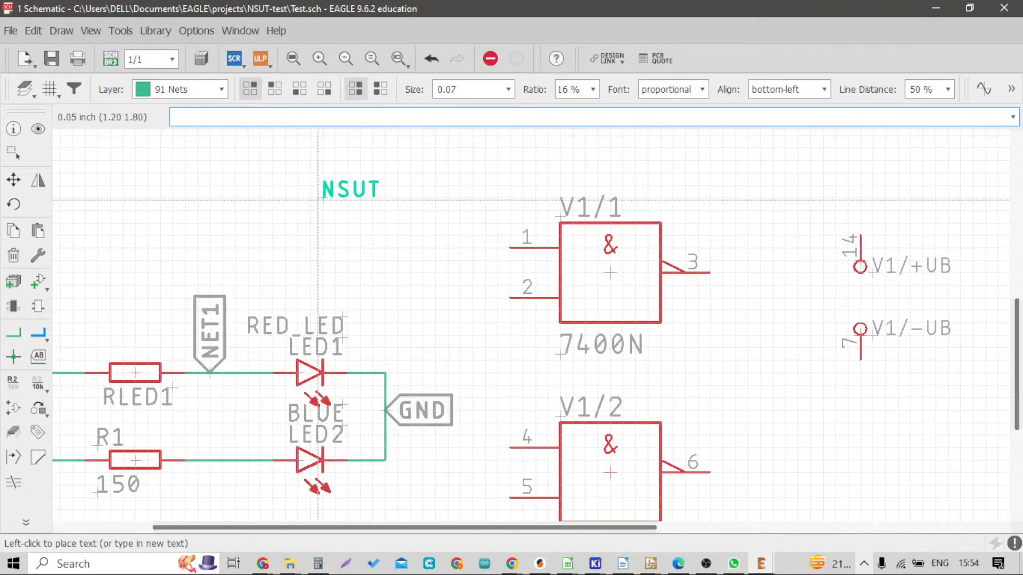
{"action": "left_click", "coordinate": [322, 198]}
{"action": "scroll", "coordinate": [321, 198], "scroll_direction": "down", "scroll_amount": 2}
{"action": "scroll", "coordinate": [377, 200], "scroll_direction": "up", "scroll_amount": 2}
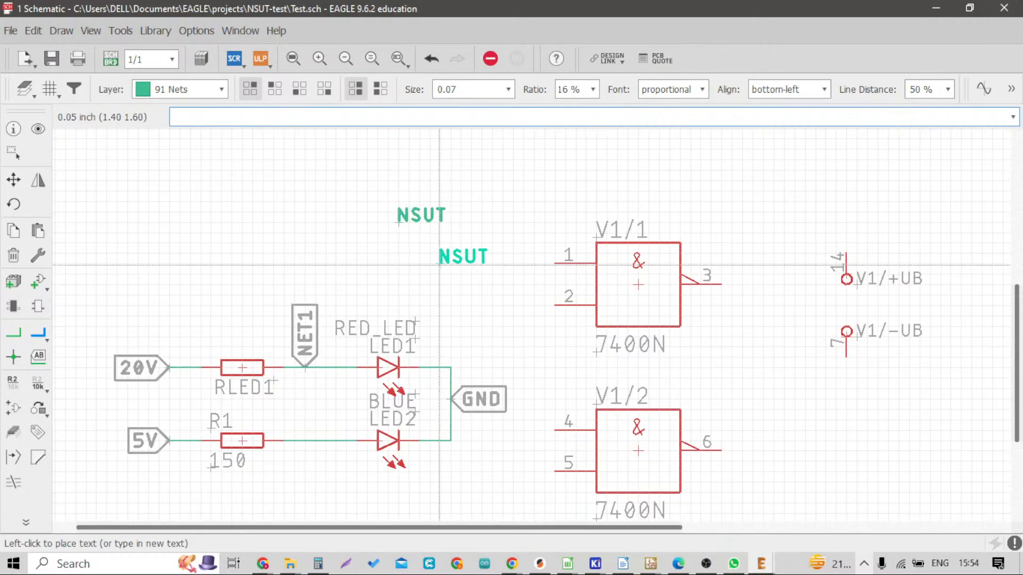
Leave the text command and examine the net between RLED1 and LED1 around the NET1 label
{"action": "key", "text": "Escape"}
{"action": "key", "text": "Escape"}
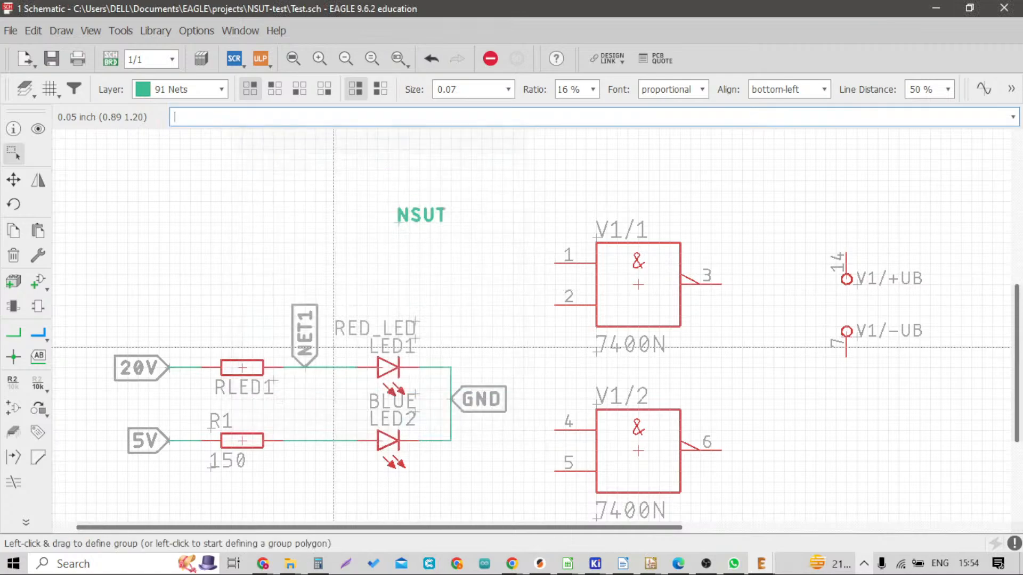
{"action": "scroll", "coordinate": [250, 372], "scroll_direction": "down", "scroll_amount": 2}
{"action": "scroll", "coordinate": [250, 371], "scroll_direction": "up", "scroll_amount": 4}
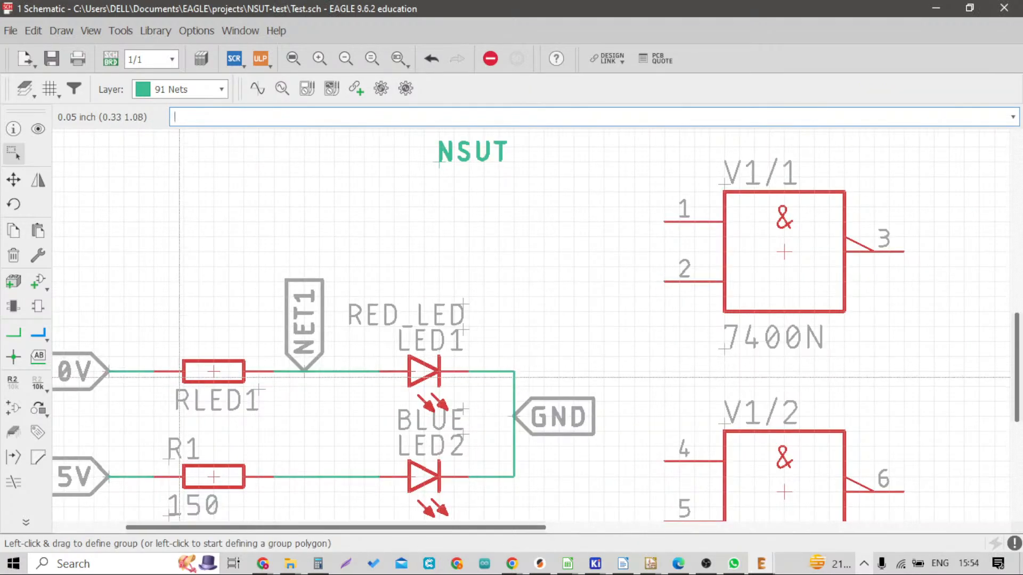
{"action": "scroll", "coordinate": [250, 372], "scroll_direction": "down", "scroll_amount": 1}
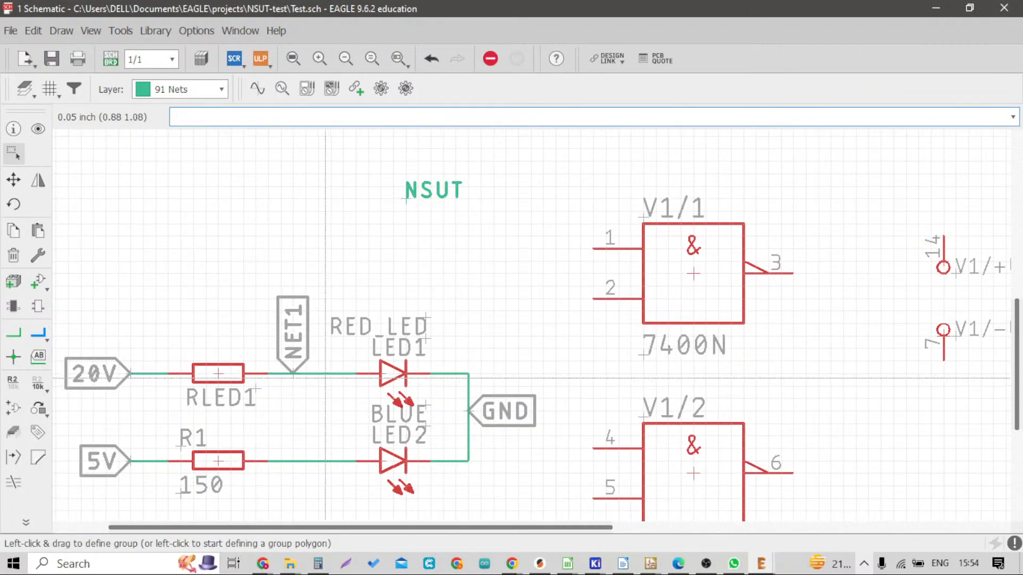
{"action": "scroll", "coordinate": [330, 374], "scroll_direction": "down", "scroll_amount": 2}
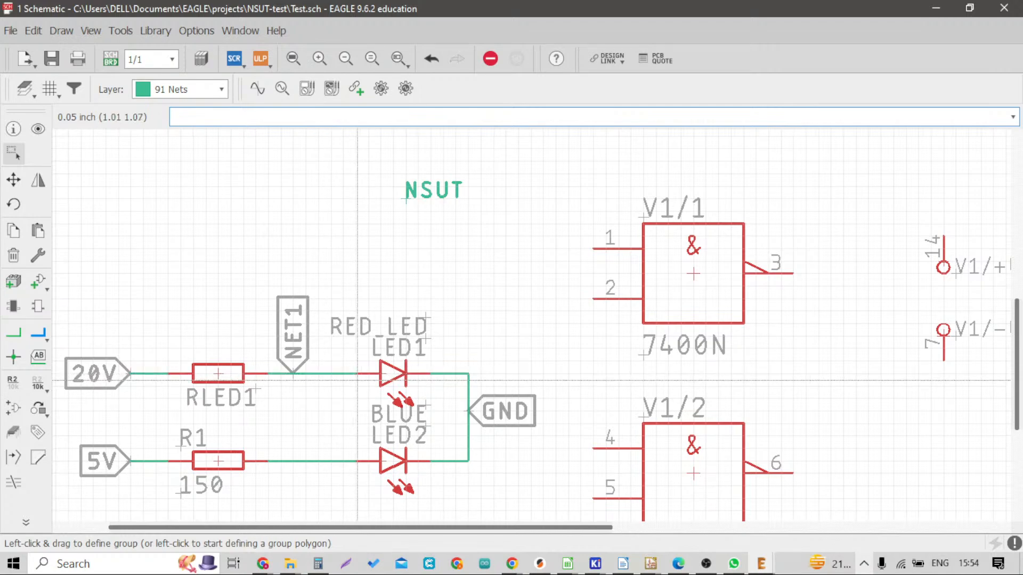
{"action": "scroll", "coordinate": [297, 359], "scroll_direction": "up", "scroll_amount": 5}
{"action": "scroll", "coordinate": [296, 358], "scroll_direction": "up", "scroll_amount": 2}
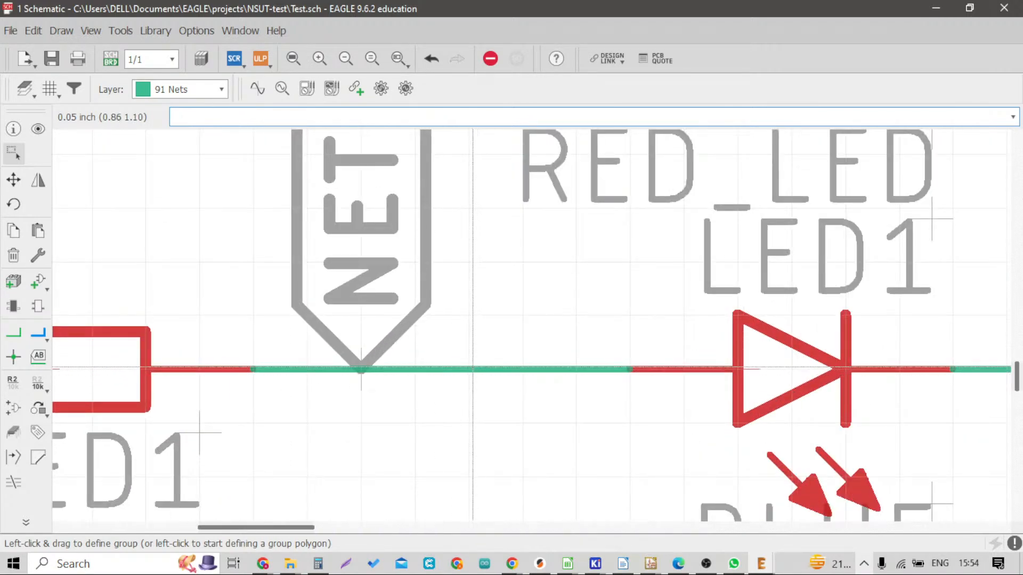
{"action": "scroll", "coordinate": [397, 367], "scroll_direction": "down", "scroll_amount": 2}
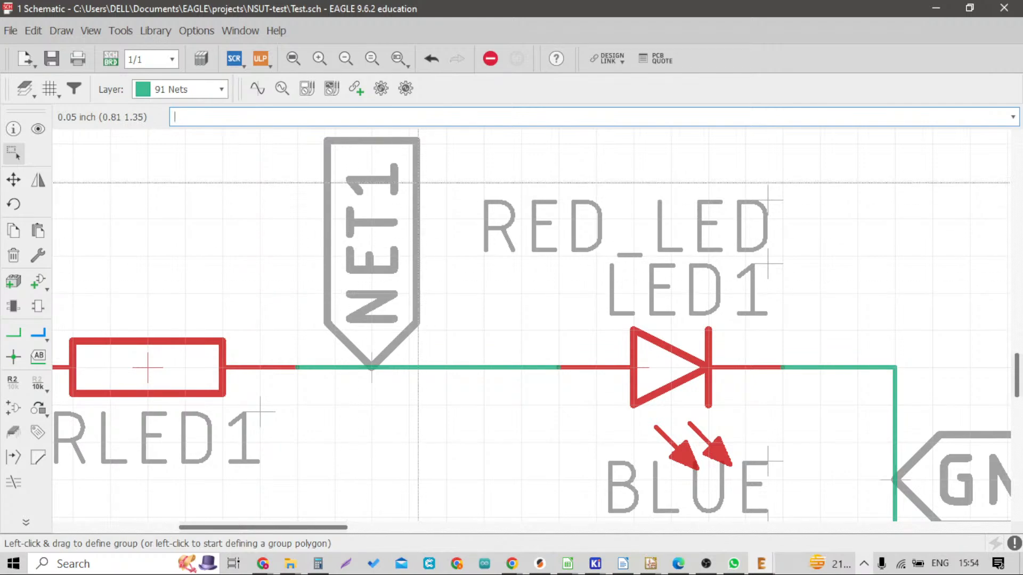
{"action": "scroll", "coordinate": [319, 298], "scroll_direction": "down", "scroll_amount": 1}
{"action": "scroll", "coordinate": [245, 401], "scroll_direction": "down", "scroll_amount": 1}
{"action": "scroll", "coordinate": [245, 401], "scroll_direction": "down", "scroll_amount": 1}
{"action": "scroll", "coordinate": [323, 380], "scroll_direction": "down", "scroll_amount": 1}
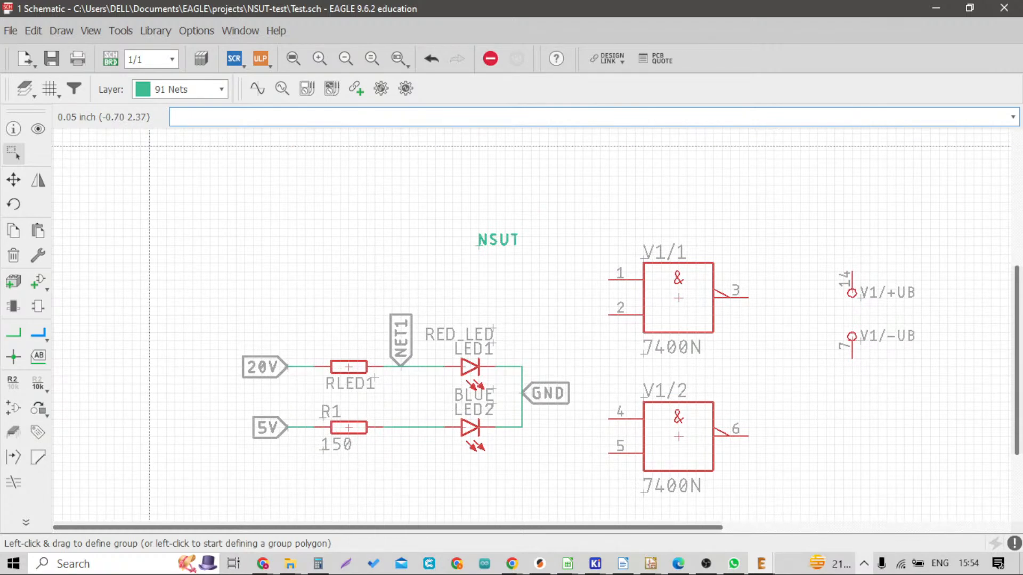
Hide layer 94 Symbols in the visible layers settings, show it again, and accept the settings
{"action": "left_click", "coordinate": [24, 87]}
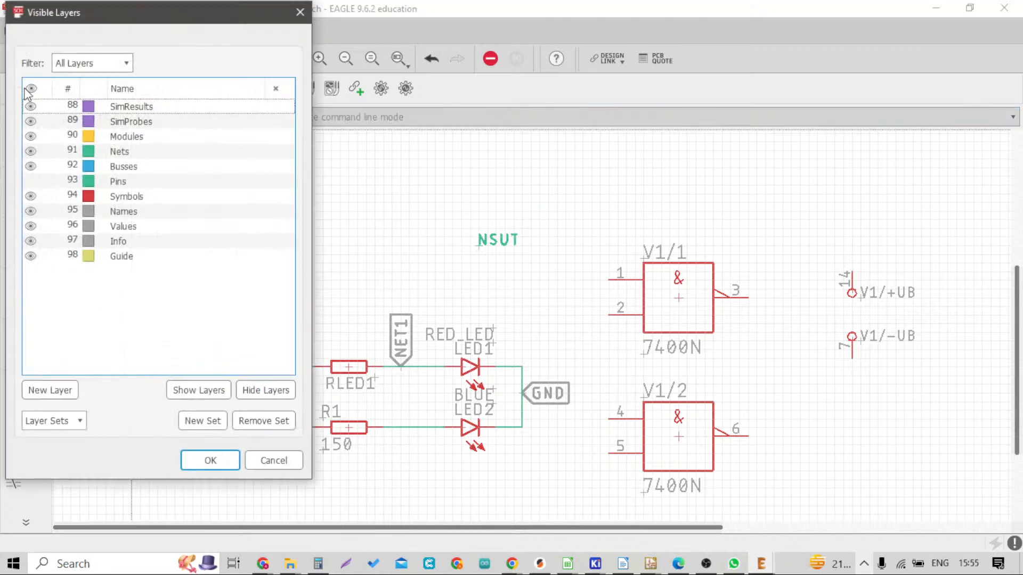
{"action": "left_click_drag", "start_coordinate": [77, 20], "coordinate": [266, 67]}
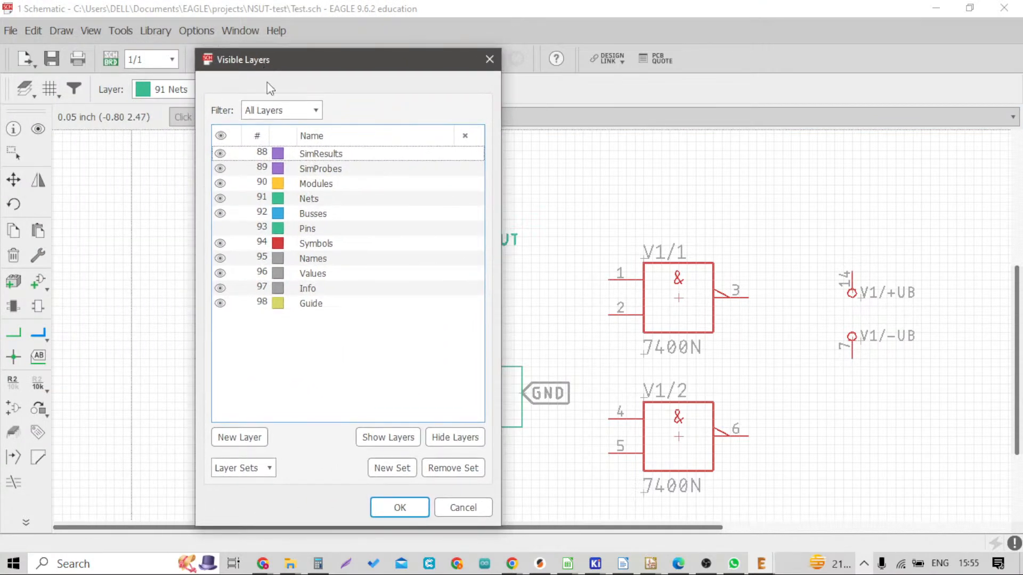
{"action": "left_click", "coordinate": [298, 213]}
{"action": "left_click_drag", "start_coordinate": [358, 69], "coordinate": [787, 80]}
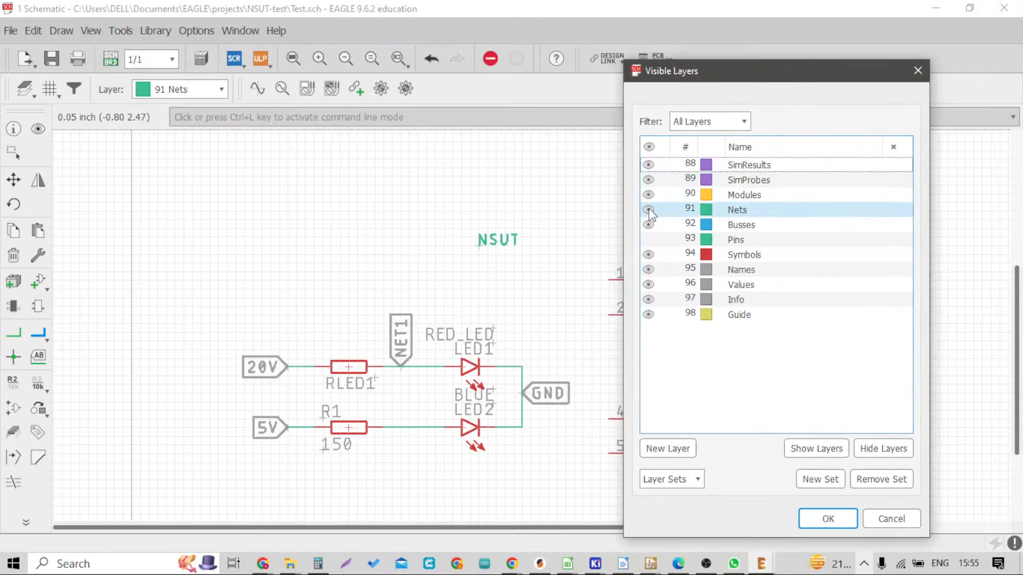
{"action": "left_click", "coordinate": [648, 254]}
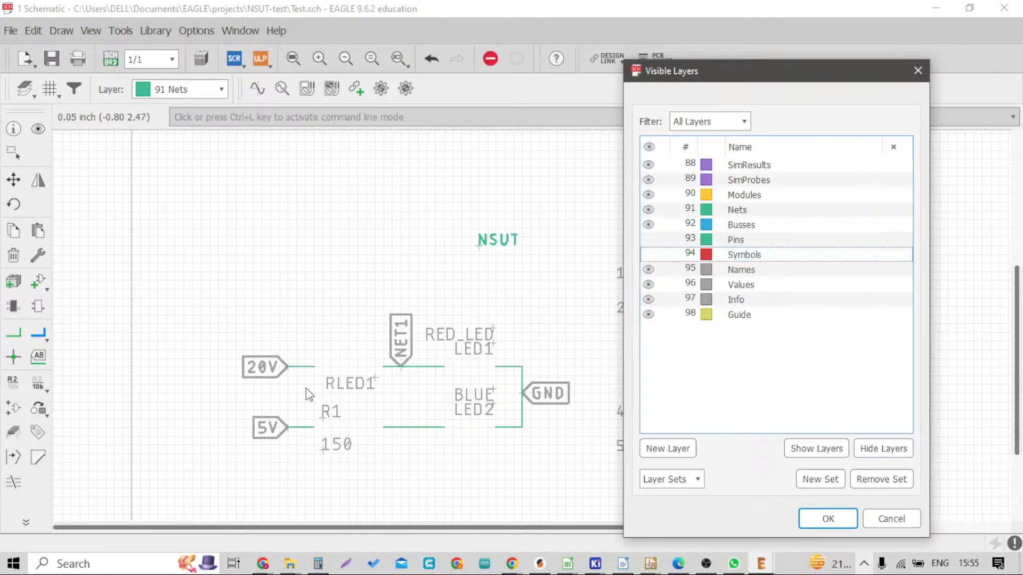
{"action": "left_click", "coordinate": [649, 255]}
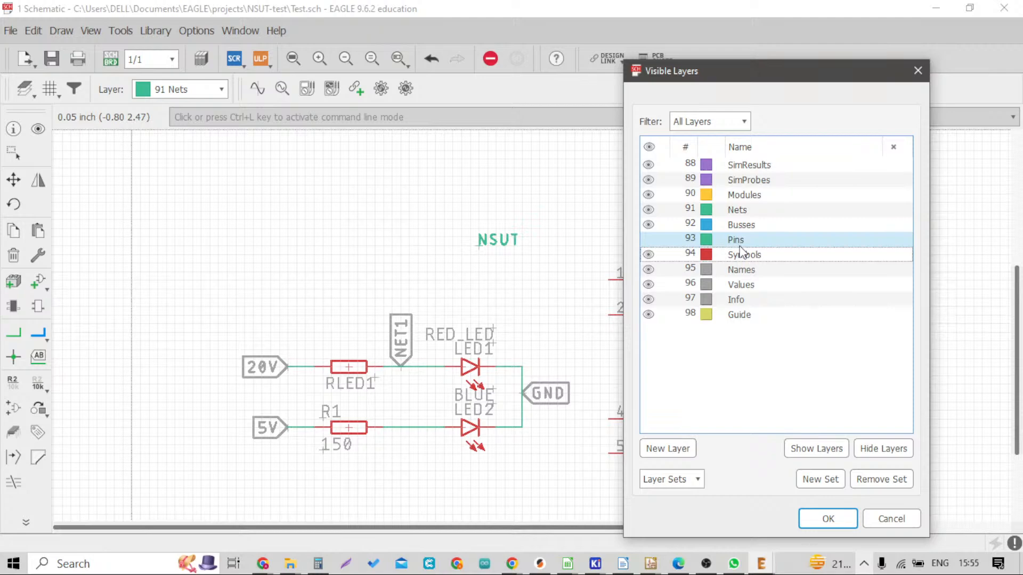
{"action": "left_click", "coordinate": [829, 520]}
Group both 7400N NAND gates with the two supply pins and delete the group
{"action": "scroll", "coordinate": [582, 347], "scroll_direction": "down", "scroll_amount": 5}
{"action": "scroll", "coordinate": [632, 366], "scroll_direction": "up", "scroll_amount": 4}
{"action": "scroll", "coordinate": [533, 298], "scroll_direction": "down", "scroll_amount": 3}
{"action": "scroll", "coordinate": [626, 347], "scroll_direction": "up", "scroll_amount": 4}
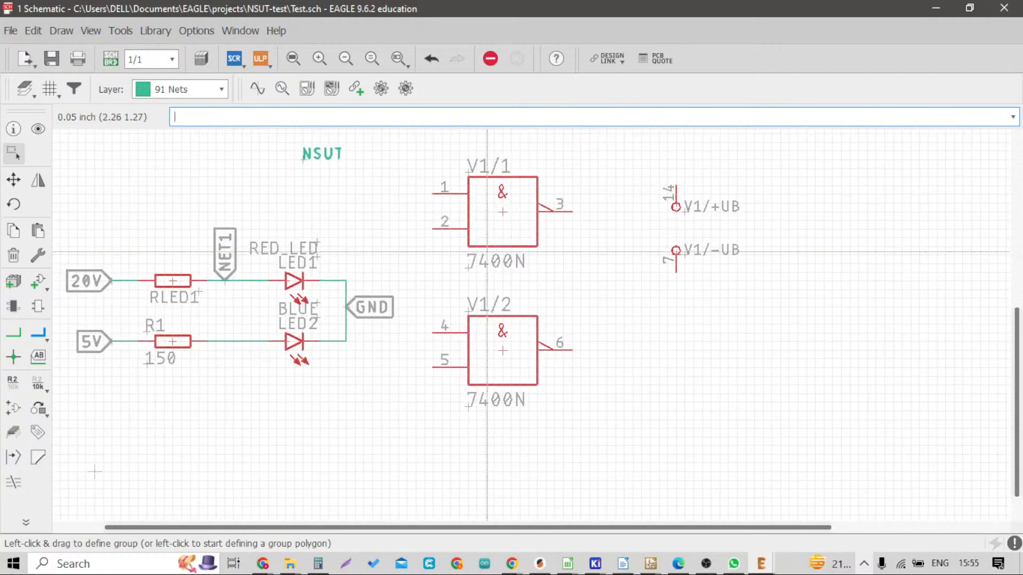
{"action": "scroll", "coordinate": [413, 265], "scroll_direction": "down", "scroll_amount": 3}
{"action": "scroll", "coordinate": [415, 266], "scroll_direction": "up", "scroll_amount": 1}
{"action": "left_click_drag", "start_coordinate": [418, 247], "coordinate": [632, 432]}
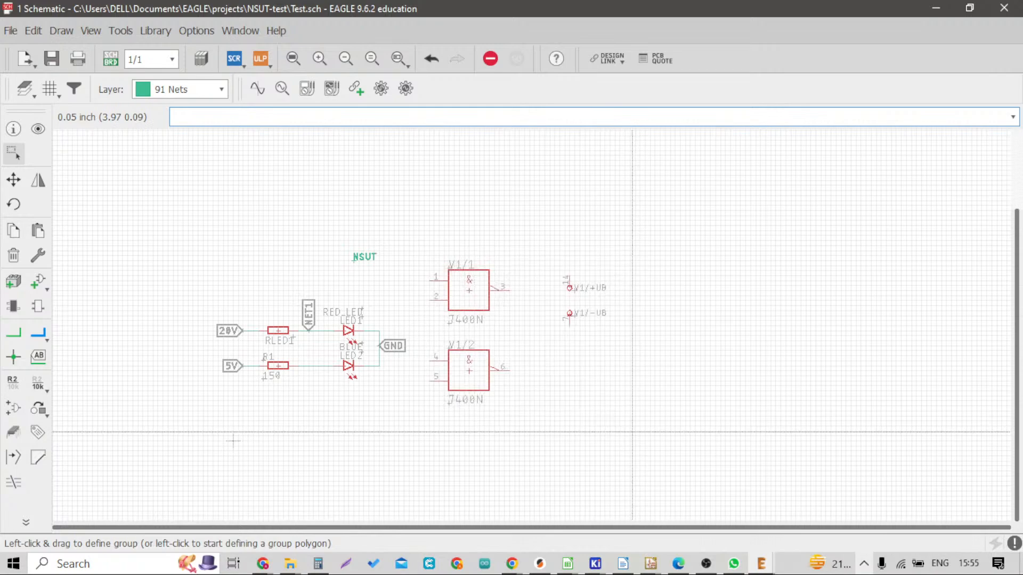
{"action": "scroll", "coordinate": [233, 440], "scroll_direction": "up", "scroll_amount": 2}
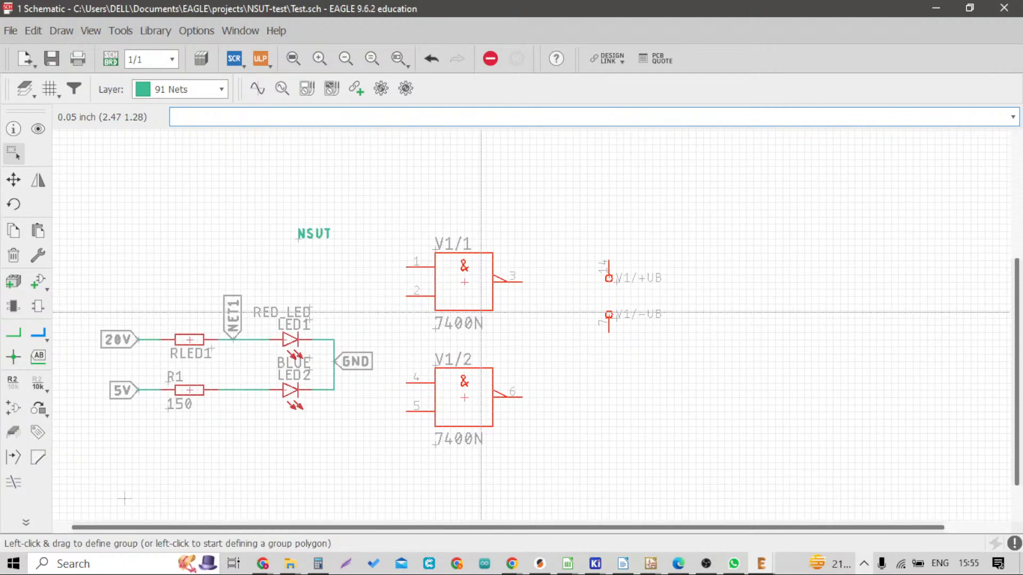
{"action": "key", "text": "Delete"}
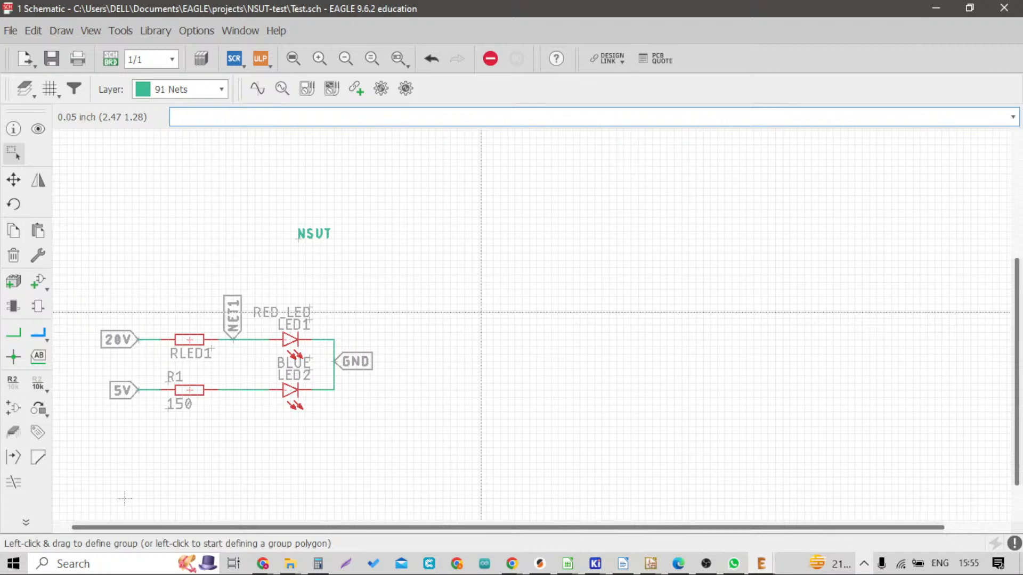
Undo the group deletion and try to apply the Delete tool to the group
{"action": "key", "text": "ctrl+z"}
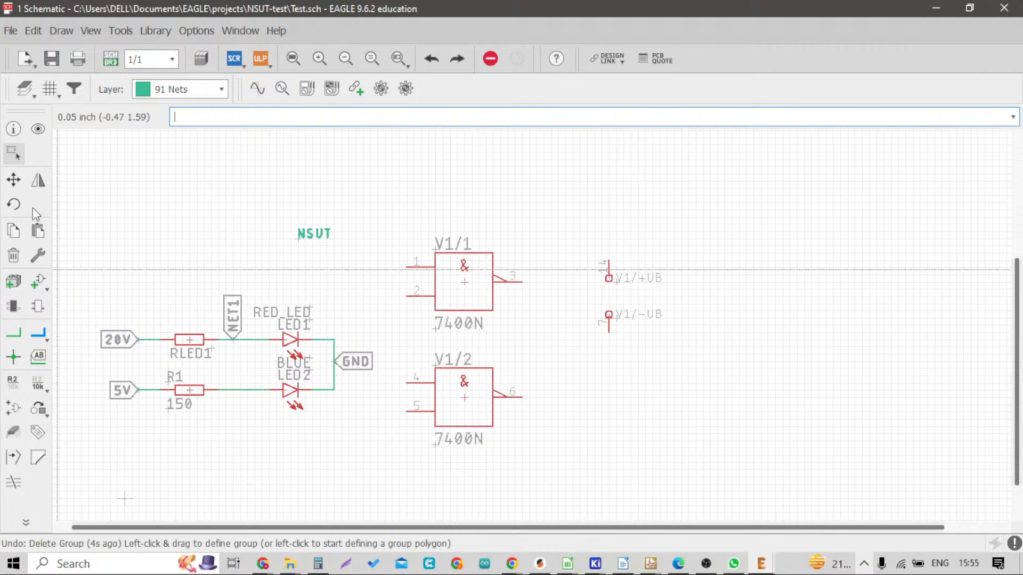
{"action": "left_click", "coordinate": [13, 255]}
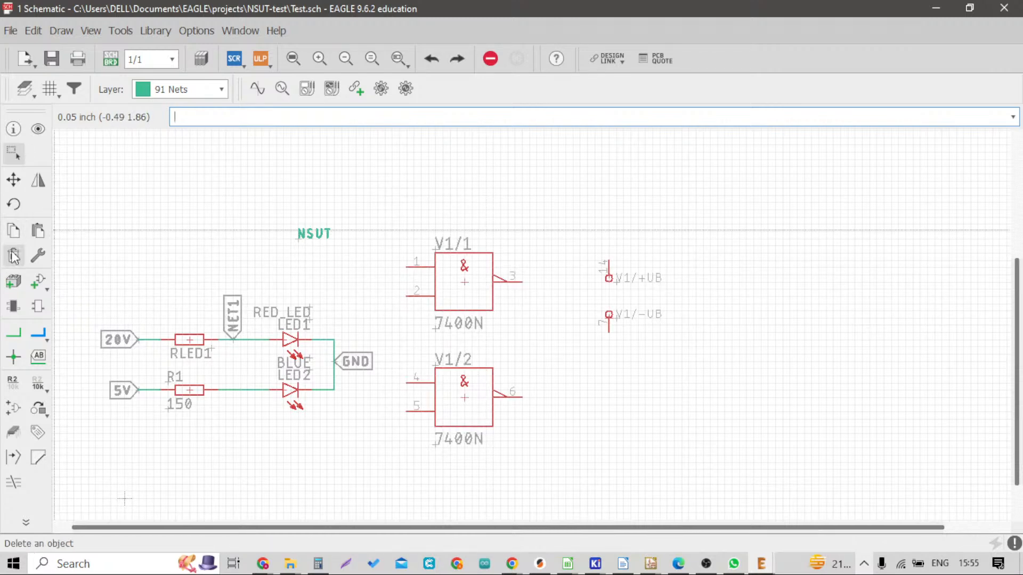
{"action": "right_click", "coordinate": [442, 218]}
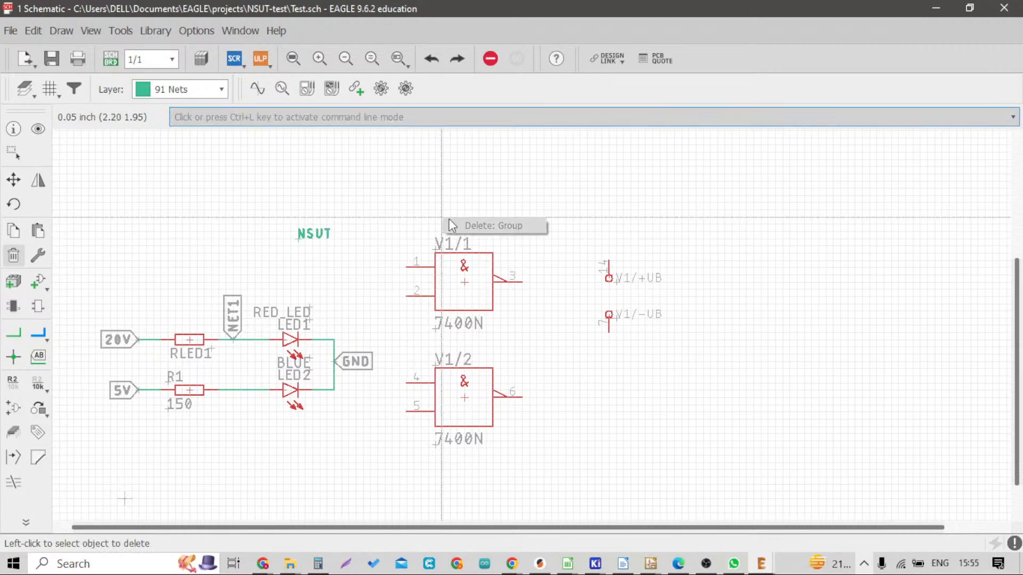
Regroup both 7400N gates and the two supply pins and remove the group with the Delete tool
{"action": "left_click", "coordinate": [13, 153]}
{"action": "left_click_drag", "start_coordinate": [390, 223], "coordinate": [681, 485]}
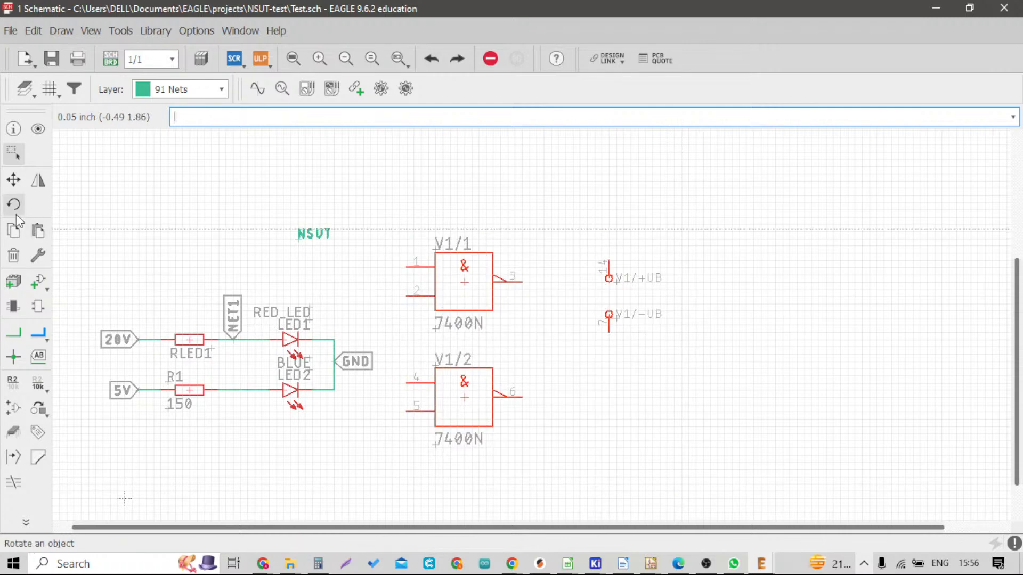
{"action": "left_click", "coordinate": [13, 256]}
{"action": "right_click", "coordinate": [366, 200]}
{"action": "left_click", "coordinate": [373, 208]}
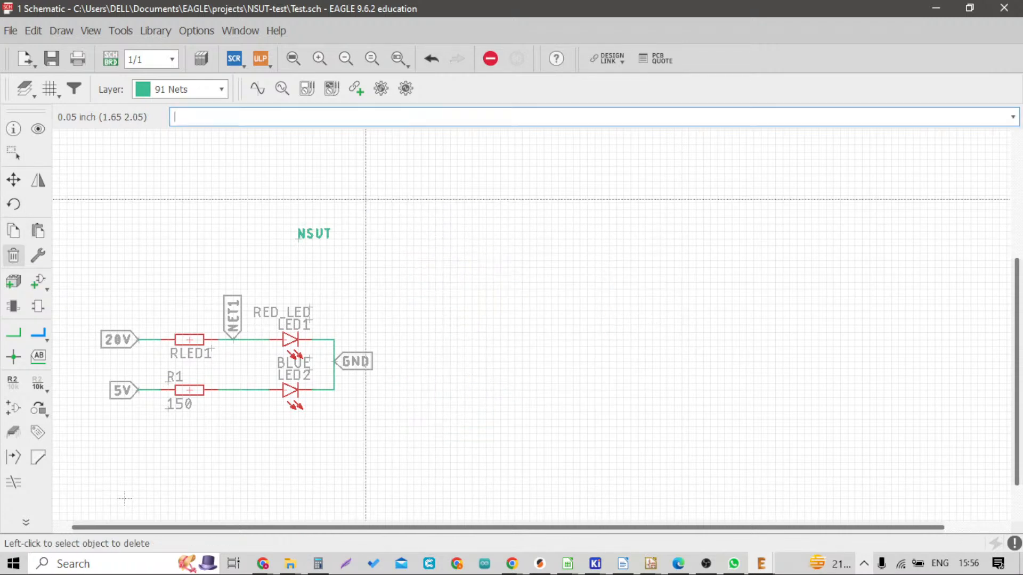
Delete the "NSUT" text above the LED1 labels
{"action": "left_click", "coordinate": [16, 259]}
{"action": "scroll", "coordinate": [366, 219], "scroll_direction": "up", "scroll_amount": 5}
{"action": "left_click", "coordinate": [372, 236]}
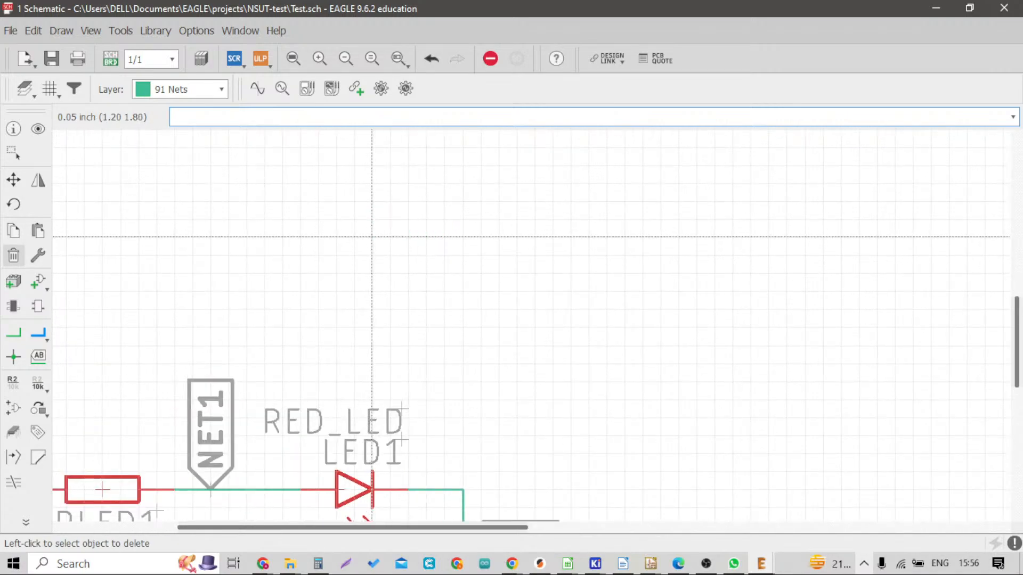
{"action": "scroll", "coordinate": [372, 236], "scroll_direction": "down", "scroll_amount": 6}
{"action": "scroll", "coordinate": [274, 299], "scroll_direction": "up", "scroll_amount": 1}
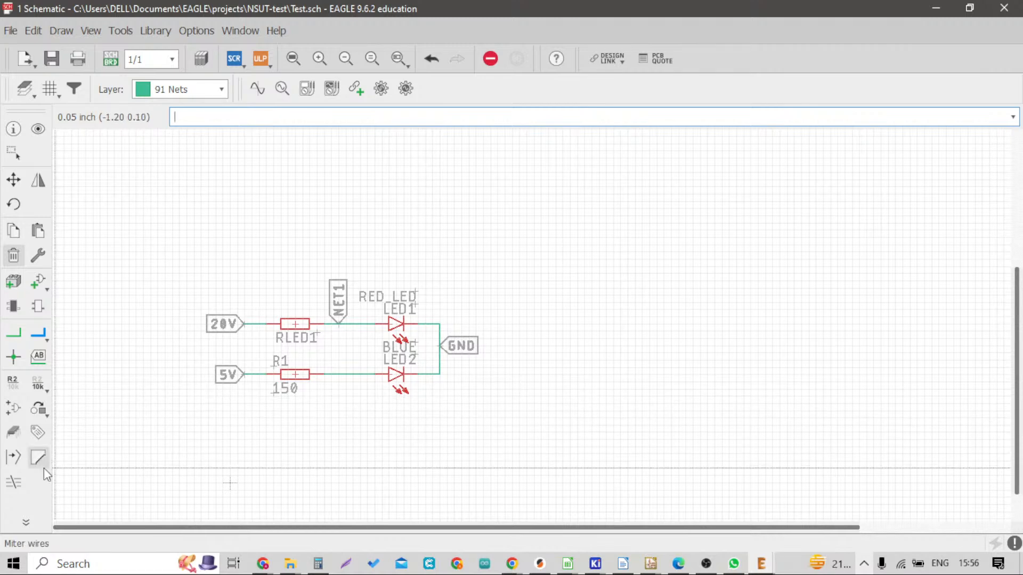
{"action": "left_click", "coordinate": [25, 523]}
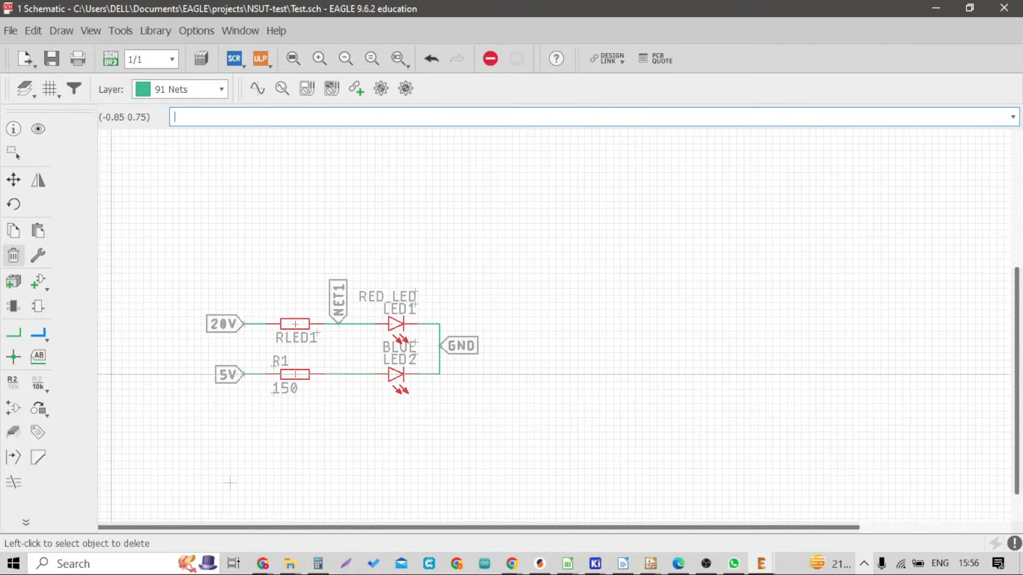
{"action": "left_click", "coordinate": [25, 523]}
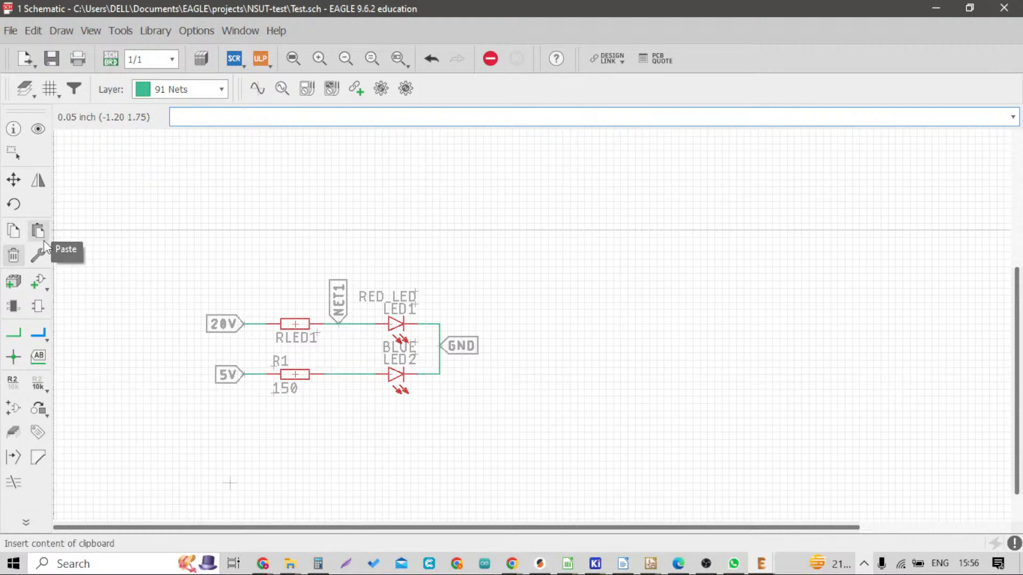
{"action": "scroll", "coordinate": [370, 280], "scroll_direction": "down", "scroll_amount": 1}
{"action": "scroll", "coordinate": [370, 279], "scroll_direction": "down", "scroll_amount": 1}
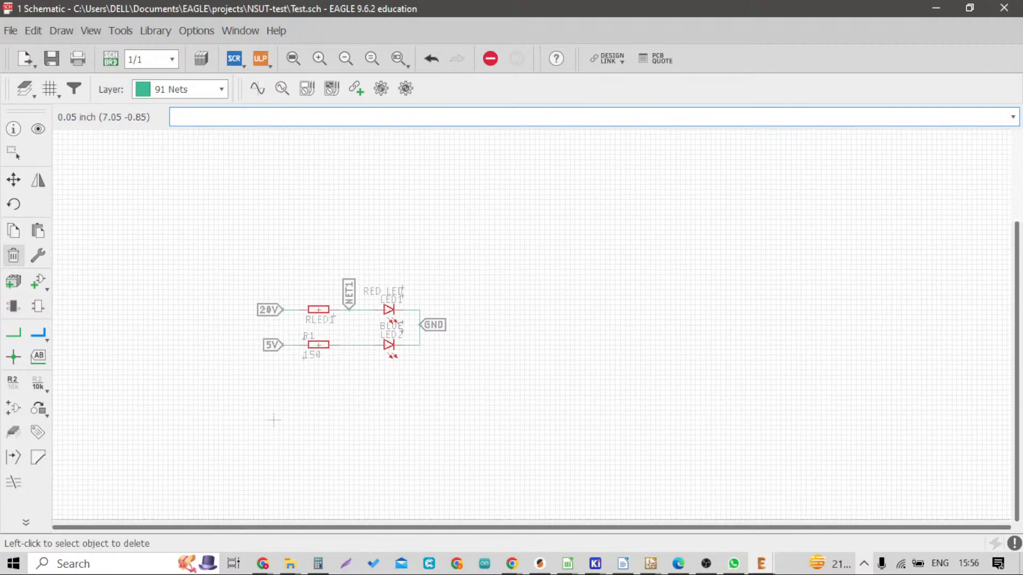
{"action": "scroll", "coordinate": [448, 368], "scroll_direction": "down", "scroll_amount": 2}
{"action": "scroll", "coordinate": [322, 329], "scroll_direction": "up", "scroll_amount": 5}
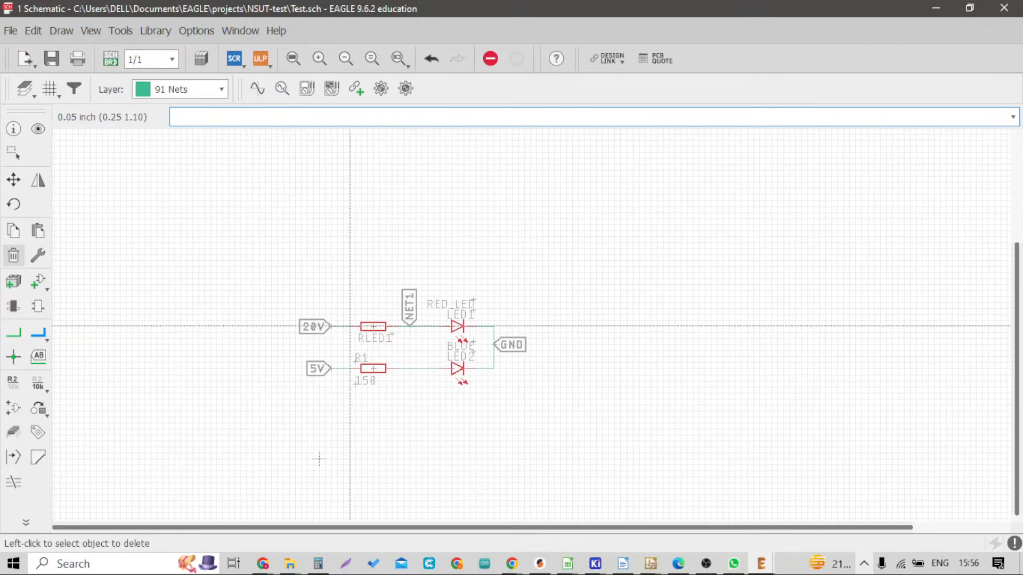
{"action": "scroll", "coordinate": [343, 319], "scroll_direction": "down", "scroll_amount": 3}
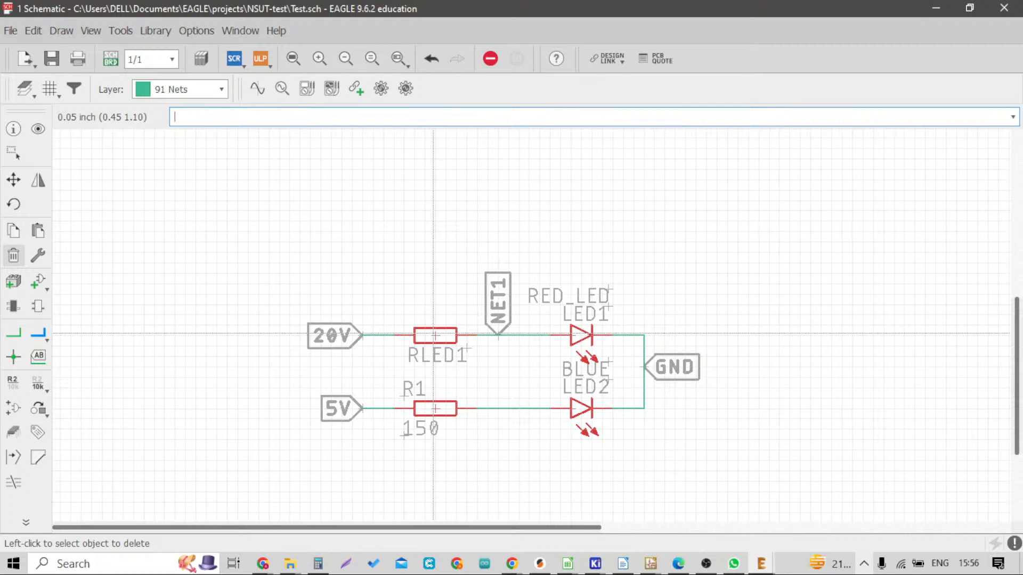
Start adding a part and search the libraries for "*SWITCH*"
{"action": "left_click", "coordinate": [37, 285]}
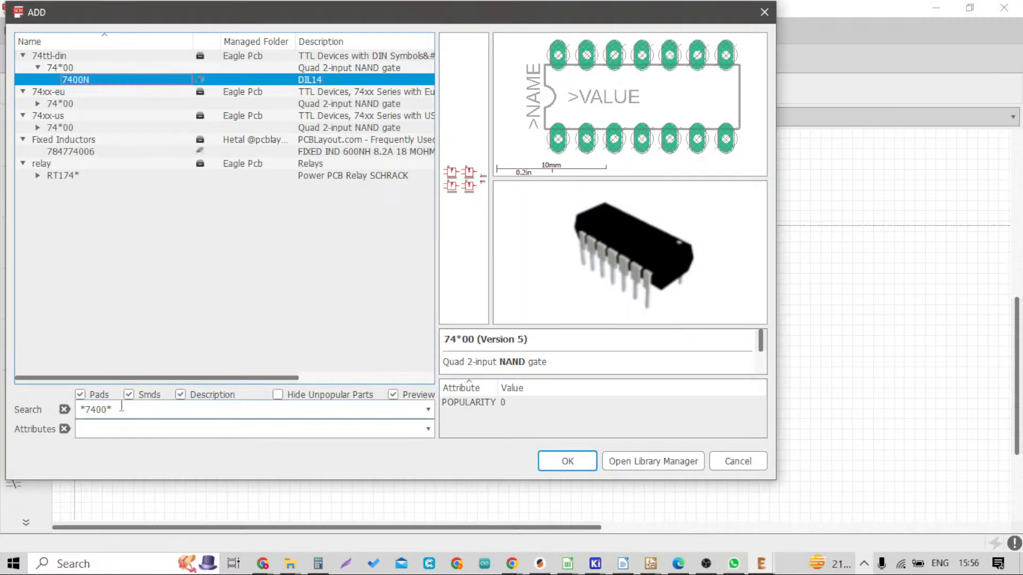
{"action": "left_click_drag", "start_coordinate": [123, 407], "coordinate": [73, 396]}
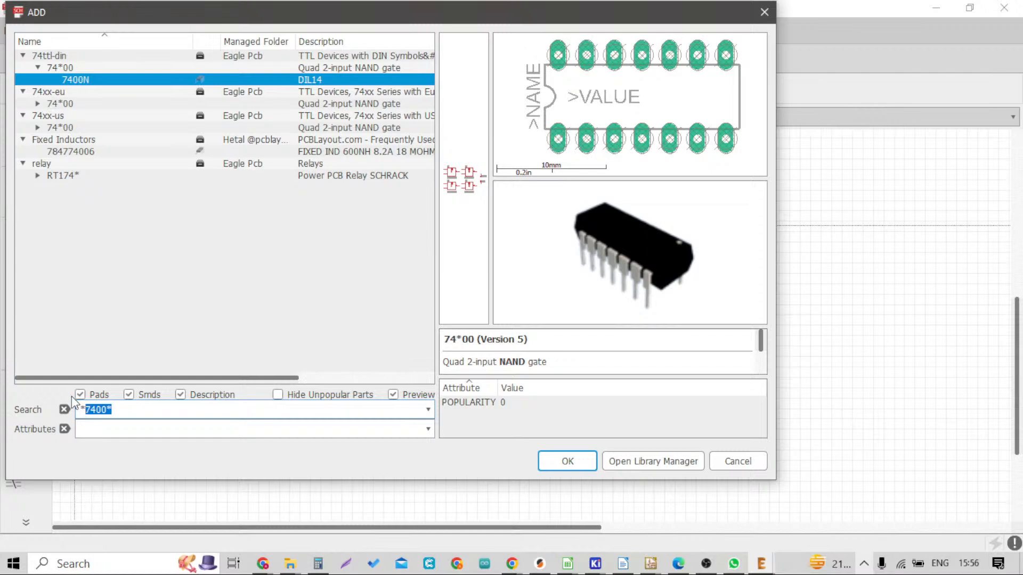
{"action": "type", "text": "SWITCH*"}
{"action": "key", "text": "Return"}
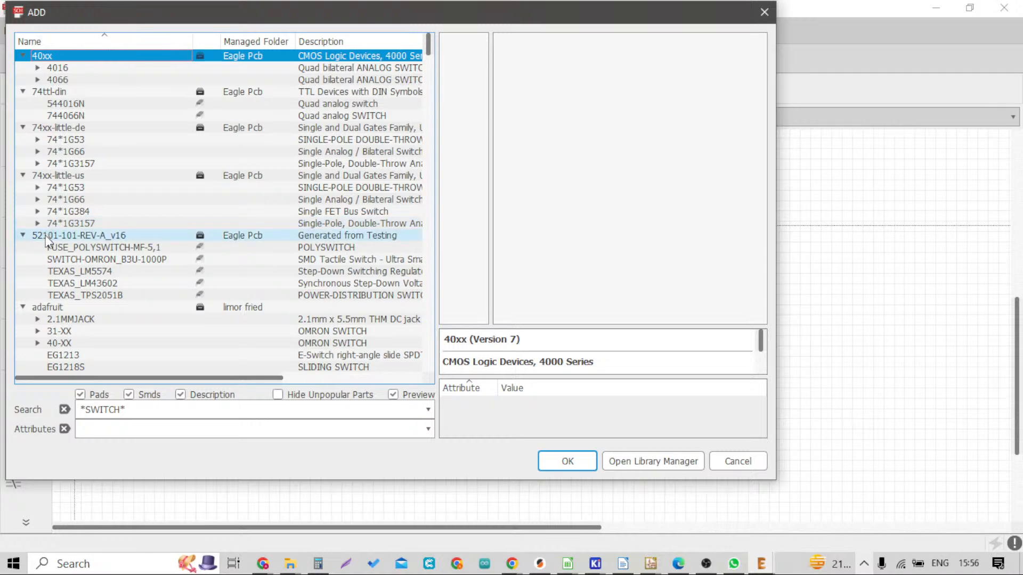
Look through the switch search results from the 40xx library down to the smd-special library
{"action": "scroll", "coordinate": [72, 276], "scroll_direction": "down", "scroll_amount": 2}
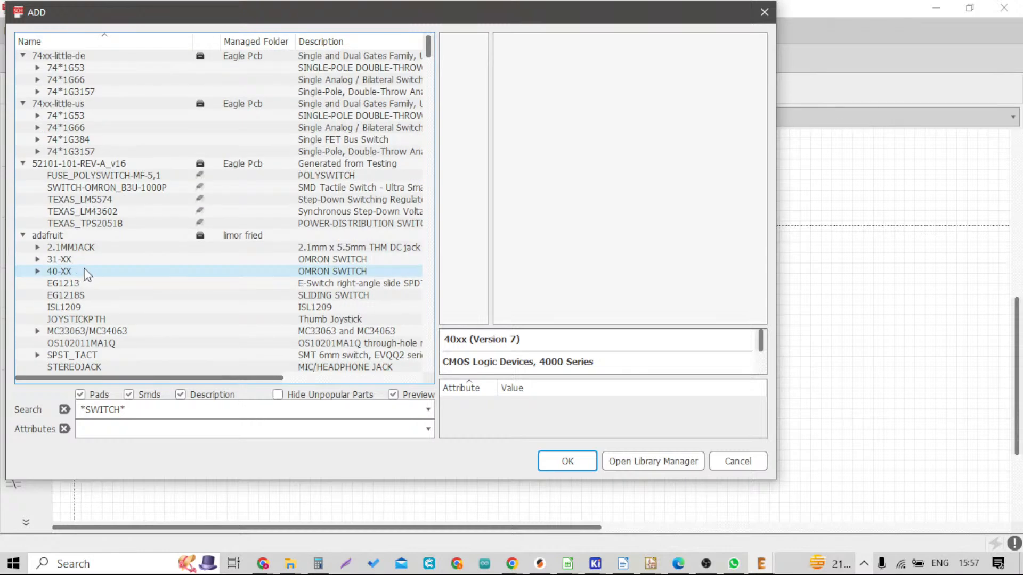
{"action": "scroll", "coordinate": [82, 271], "scroll_direction": "up", "scroll_amount": 2}
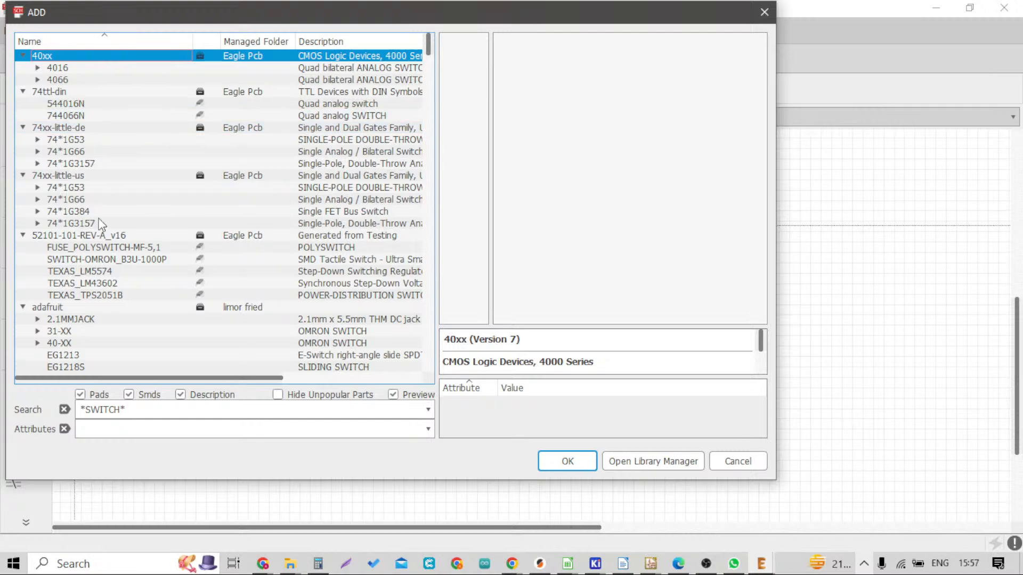
{"action": "scroll", "coordinate": [160, 201], "scroll_direction": "down", "scroll_amount": 10}
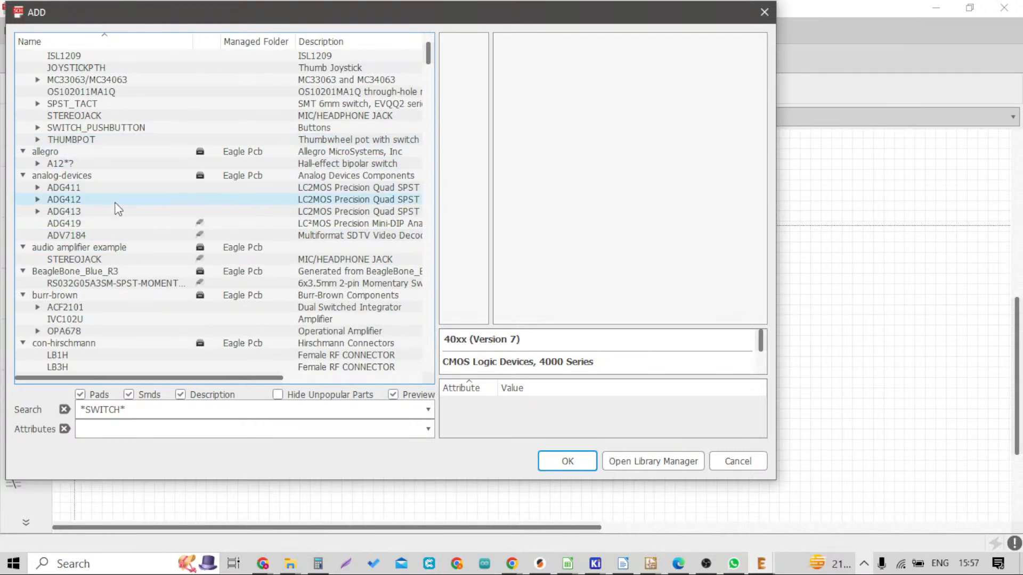
{"action": "scroll", "coordinate": [117, 236], "scroll_direction": "down", "scroll_amount": 3}
{"action": "scroll", "coordinate": [126, 193], "scroll_direction": "down", "scroll_amount": 4}
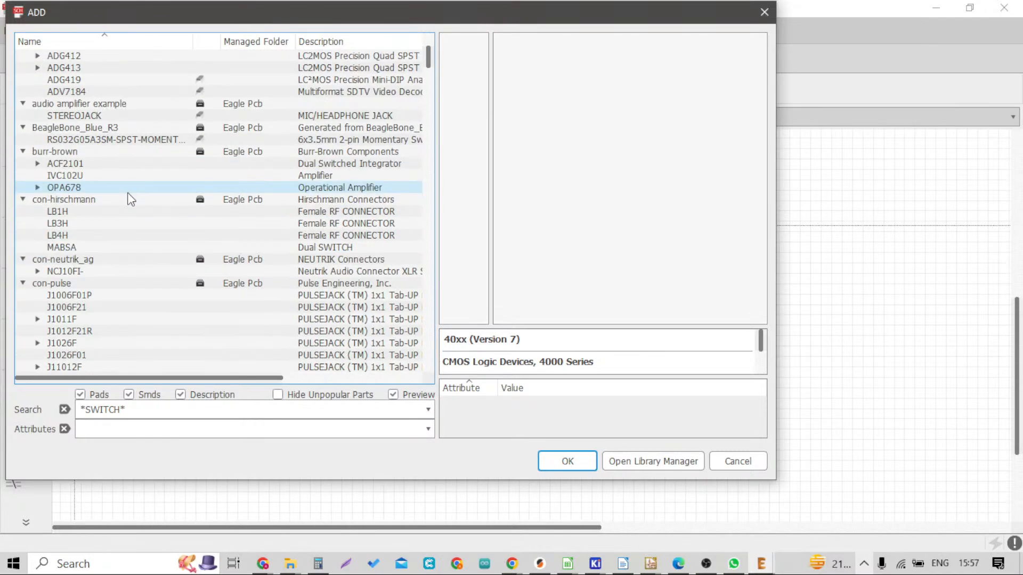
{"action": "scroll", "coordinate": [204, 179], "scroll_direction": "down", "scroll_amount": 3}
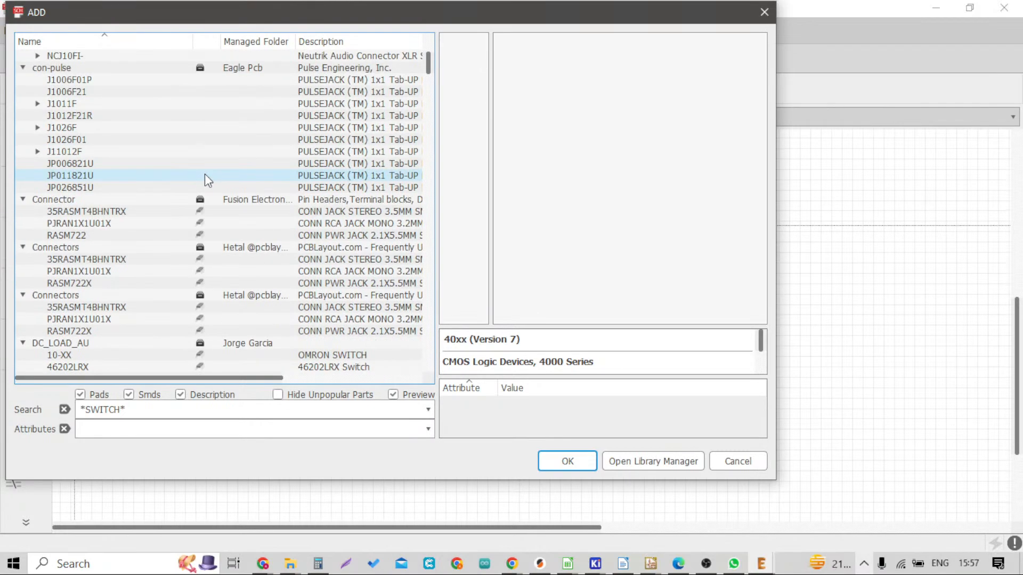
{"action": "scroll", "coordinate": [205, 176], "scroll_direction": "down", "scroll_amount": 7}
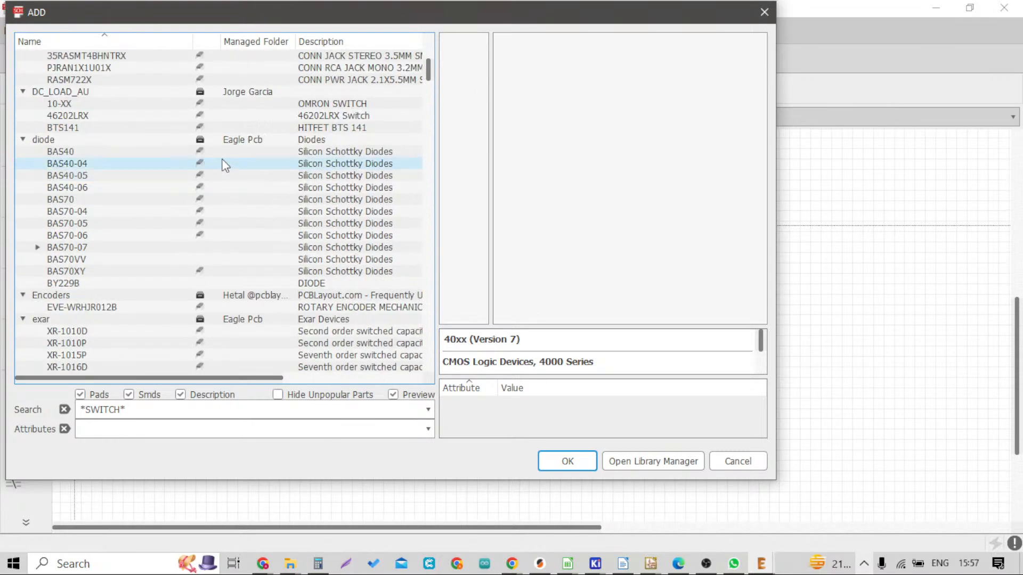
{"action": "scroll", "coordinate": [237, 148], "scroll_direction": "down", "scroll_amount": 4}
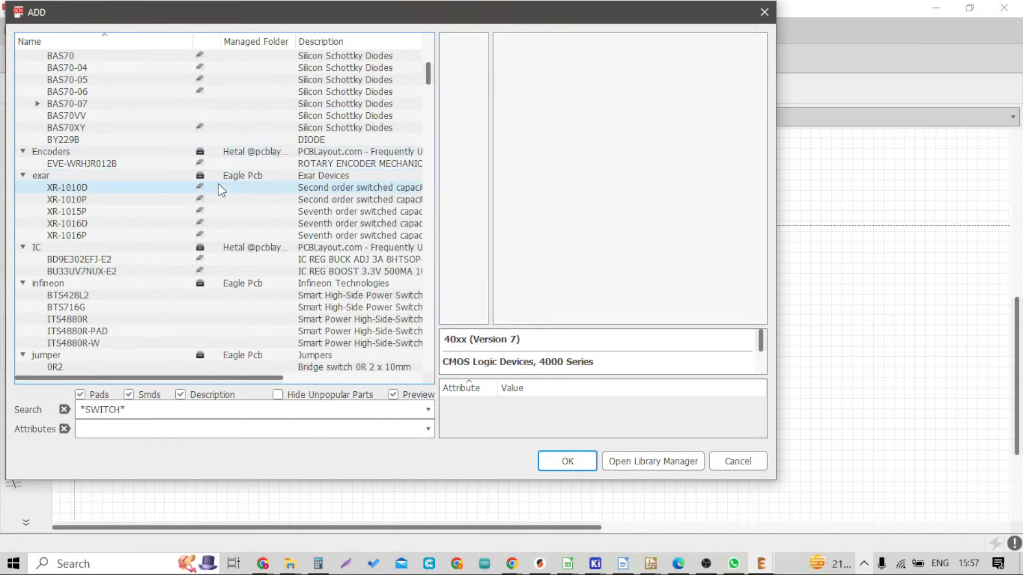
{"action": "left_click", "coordinate": [205, 191]}
{"action": "scroll", "coordinate": [156, 221], "scroll_direction": "down", "scroll_amount": 5}
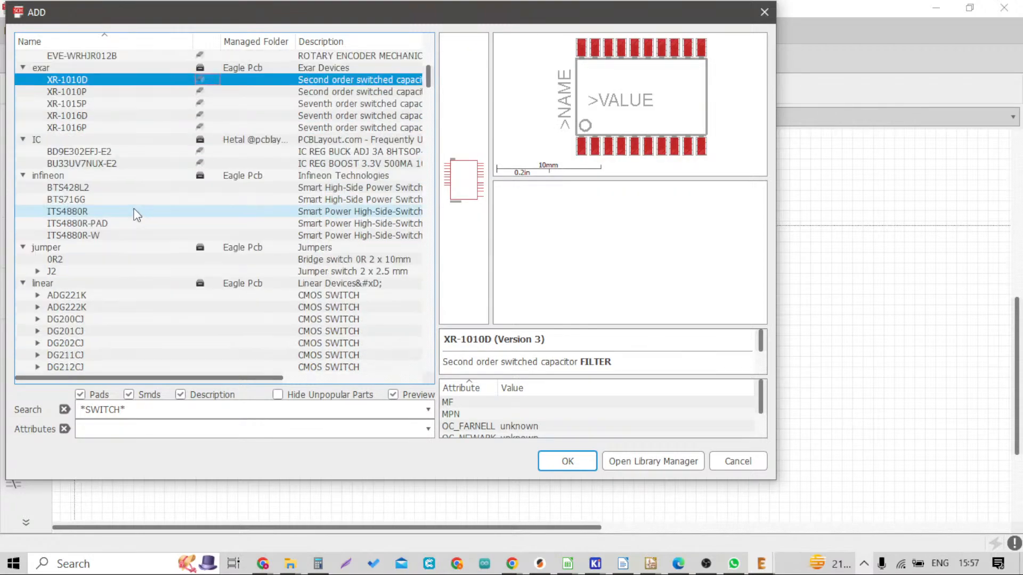
{"action": "scroll", "coordinate": [135, 216], "scroll_direction": "down", "scroll_amount": 15}
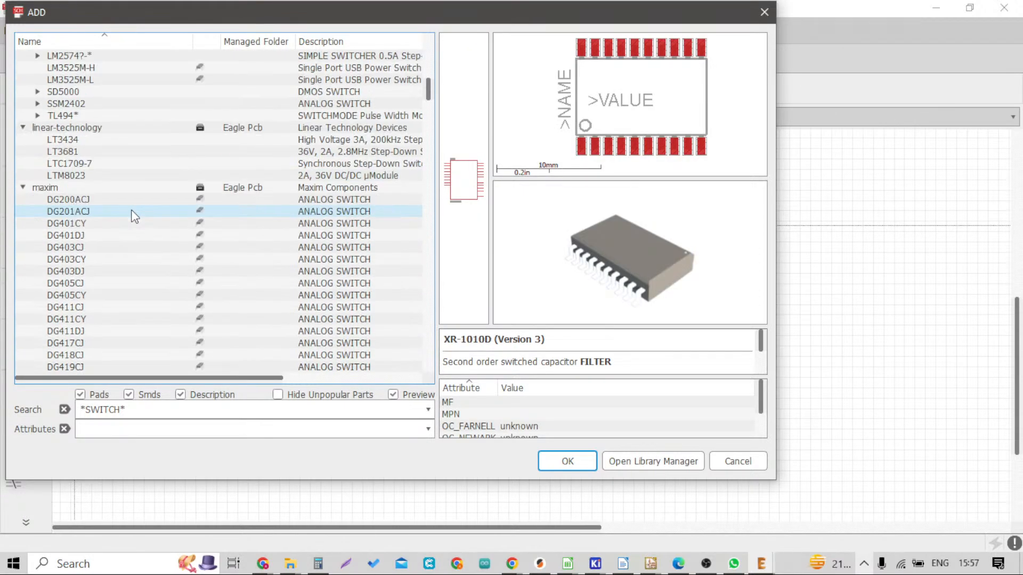
{"action": "scroll", "coordinate": [135, 216], "scroll_direction": "down", "scroll_amount": 20}
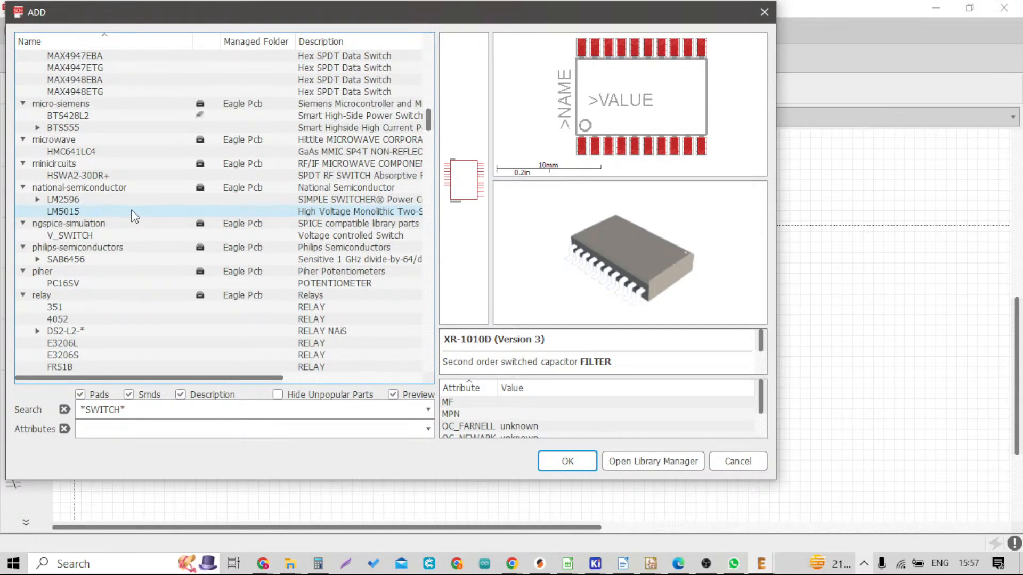
{"action": "scroll", "coordinate": [135, 216], "scroll_direction": "down", "scroll_amount": 15}
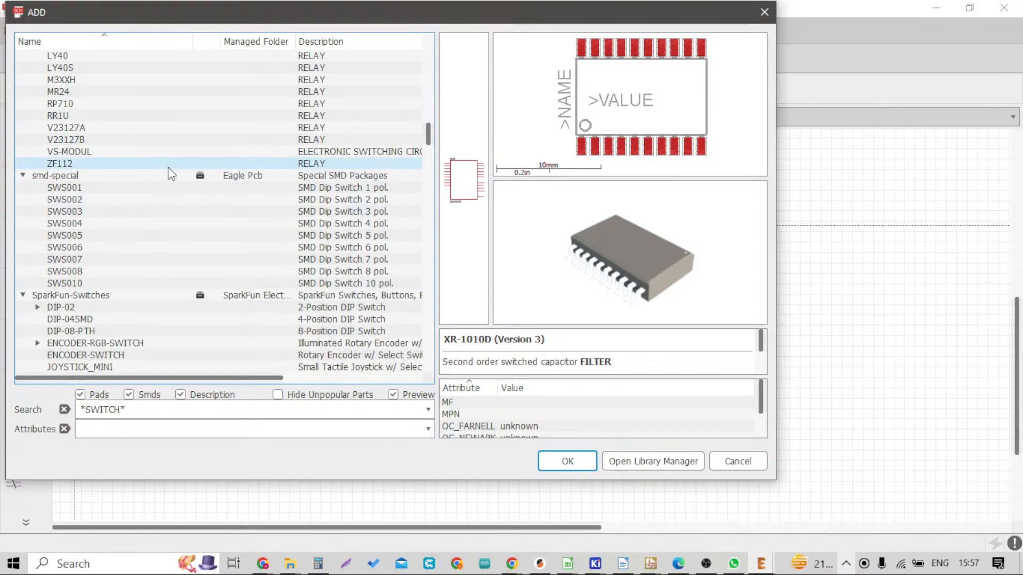
Select the one-pole SMD DIP switch SWS001 in the smd-special library and widen its symbol preview
{"action": "left_click", "coordinate": [166, 190]}
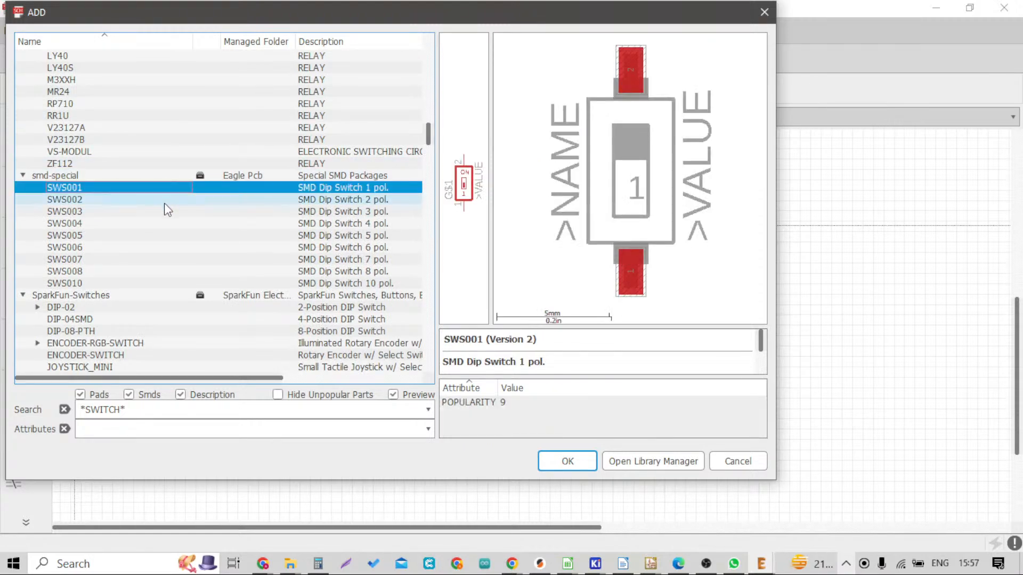
{"action": "left_click", "coordinate": [165, 202]}
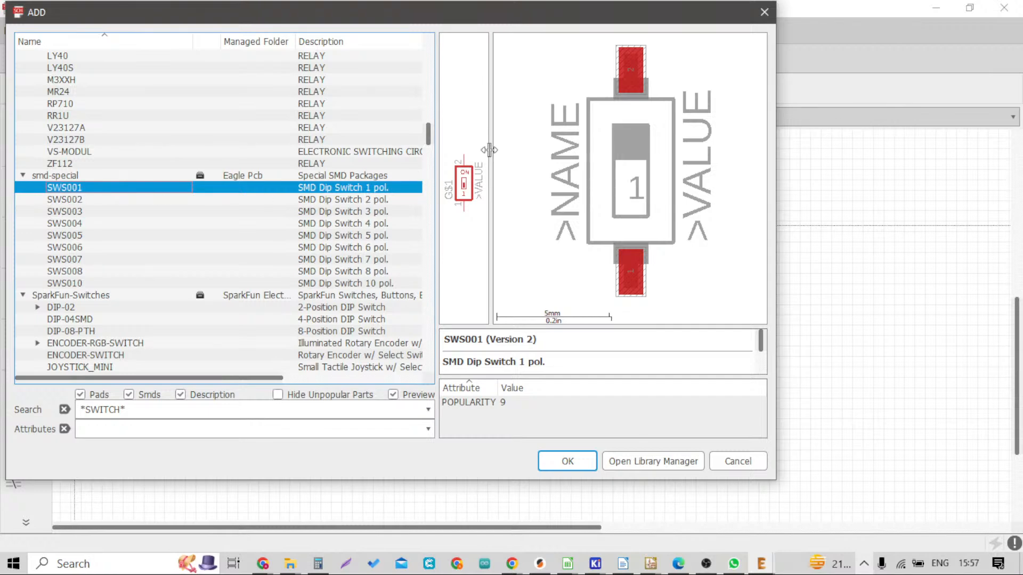
{"action": "left_click_drag", "start_coordinate": [489, 143], "coordinate": [570, 151]}
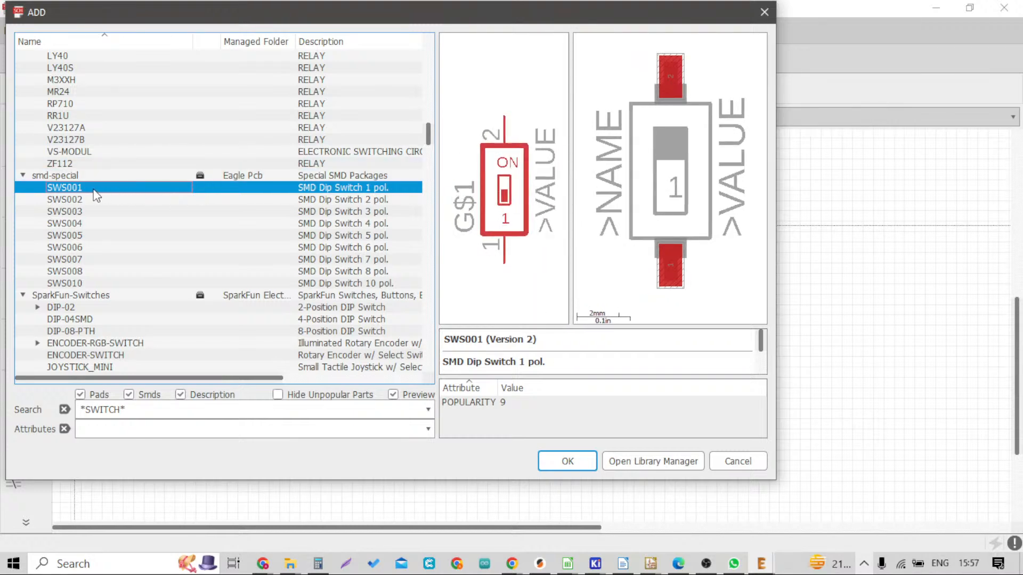
{"action": "scroll", "coordinate": [113, 248], "scroll_direction": "down", "scroll_amount": 3}
{"action": "scroll", "coordinate": [132, 254], "scroll_direction": "up", "scroll_amount": 1}
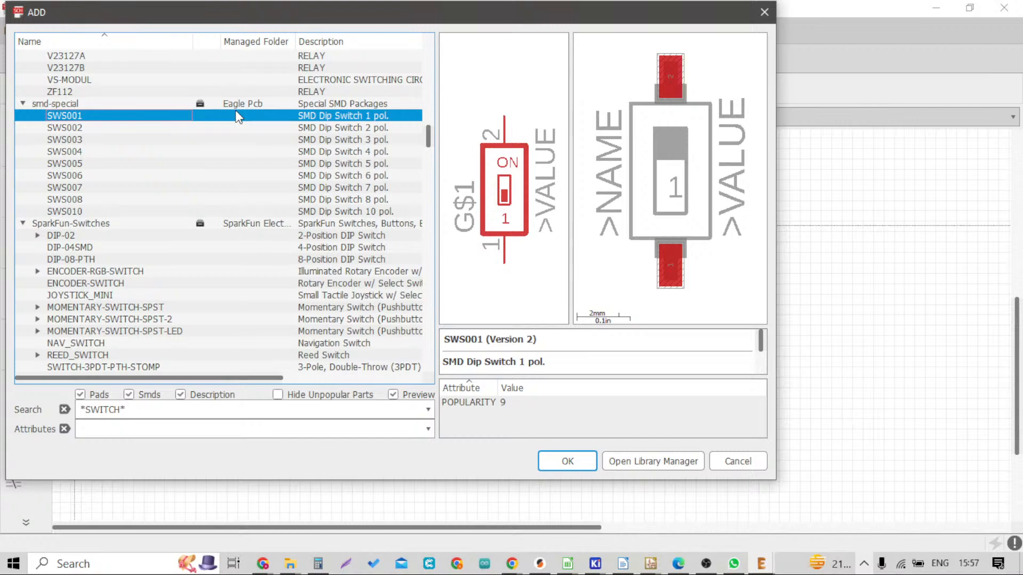
Place the SWS001 switch, rotated to horizontal, just before the 20V label in line with its net
{"action": "double_click", "coordinate": [133, 117]}
{"action": "scroll", "coordinate": [237, 246], "scroll_direction": "down", "scroll_amount": 2}
{"action": "scroll", "coordinate": [250, 251], "scroll_direction": "up", "scroll_amount": 3}
{"action": "right_click", "coordinate": [258, 279]}
{"action": "scroll", "coordinate": [258, 279], "scroll_direction": "up", "scroll_amount": 1}
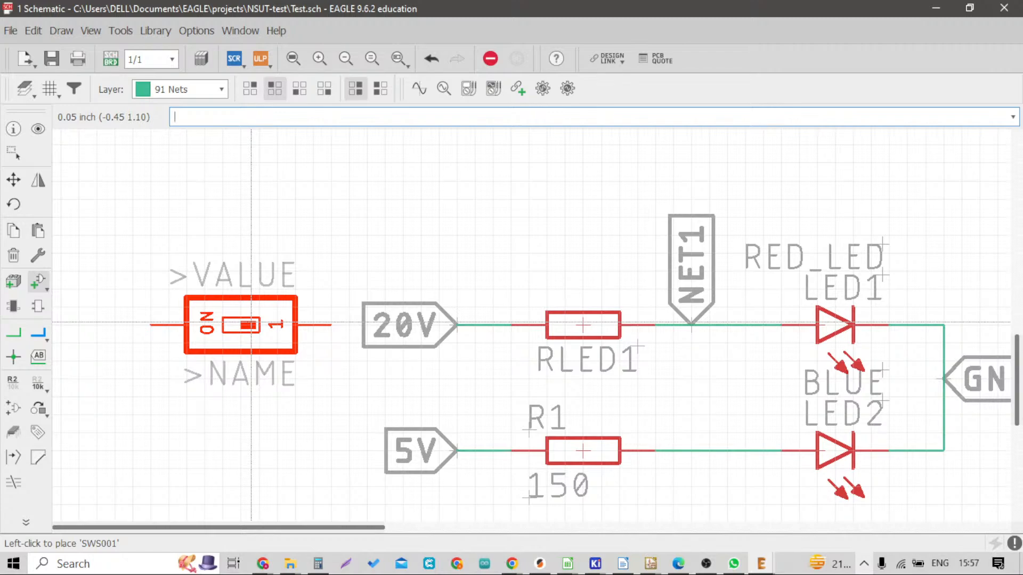
{"action": "left_click", "coordinate": [266, 323]}
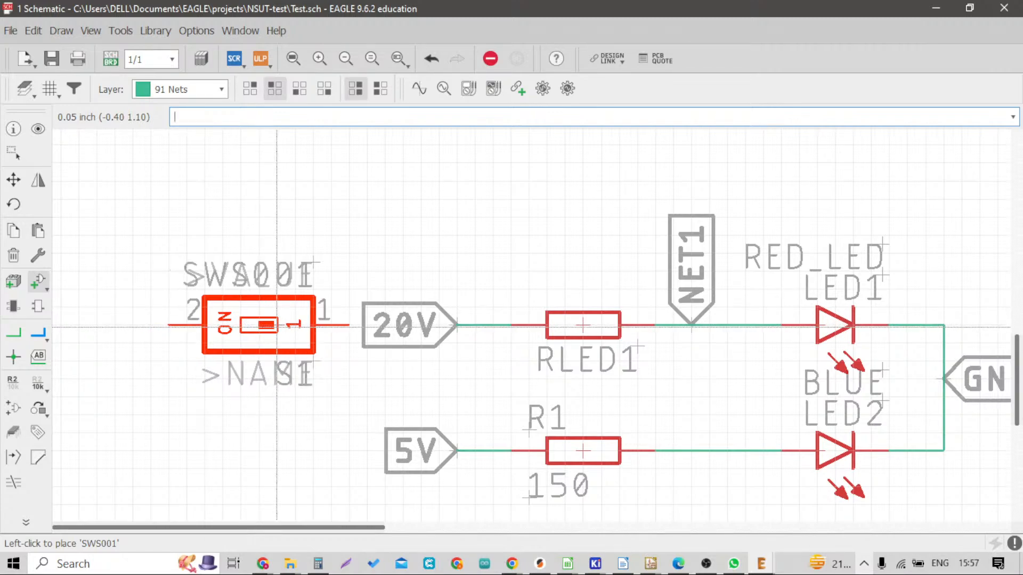
{"action": "scroll", "coordinate": [263, 317], "scroll_direction": "down", "scroll_amount": 2}
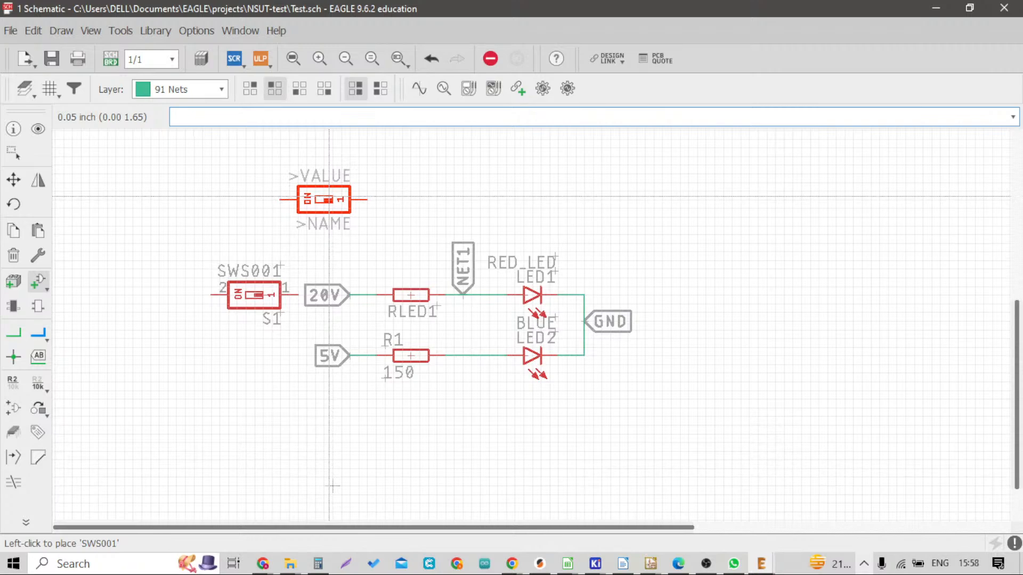
{"action": "key", "text": "Escape"}
Examine the previews of the SW-C10 and SW-C16 switches in the special library and 2P2T and 3PDT in the switch library
{"action": "scroll", "coordinate": [85, 248], "scroll_direction": "down", "scroll_amount": 3}
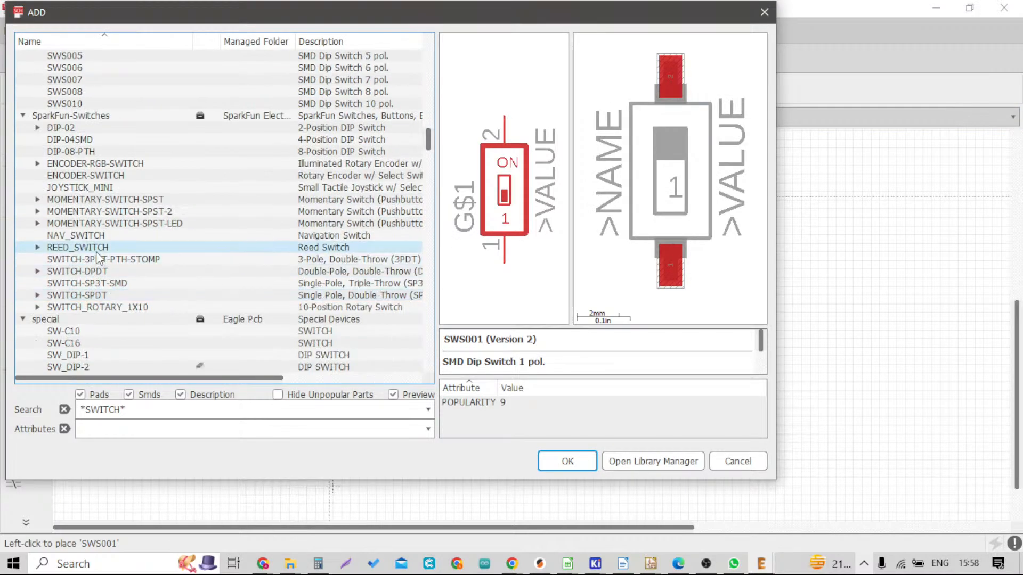
{"action": "scroll", "coordinate": [95, 265], "scroll_direction": "up", "scroll_amount": 2}
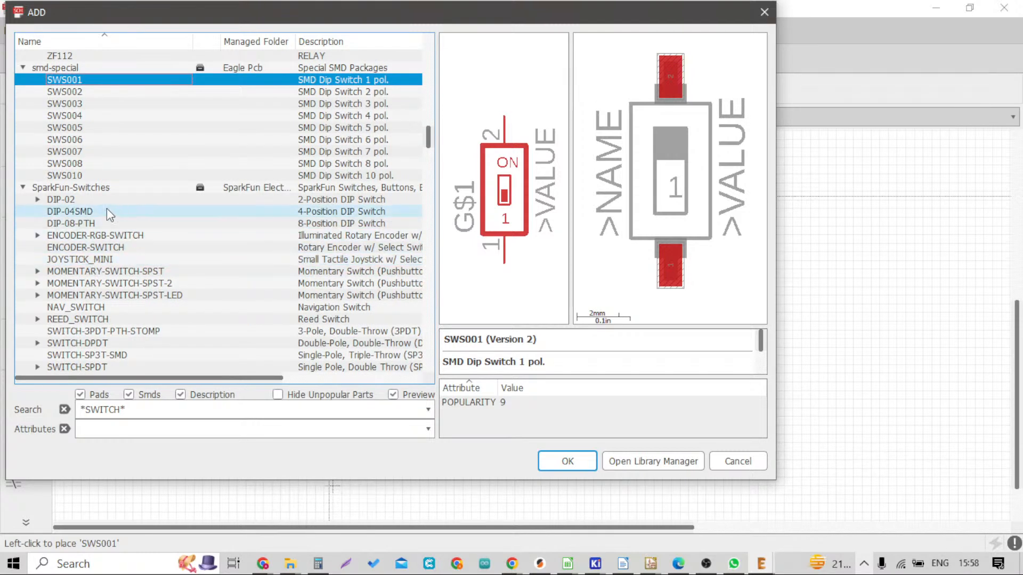
{"action": "scroll", "coordinate": [104, 229], "scroll_direction": "down", "scroll_amount": 5}
{"action": "left_click", "coordinate": [72, 233]}
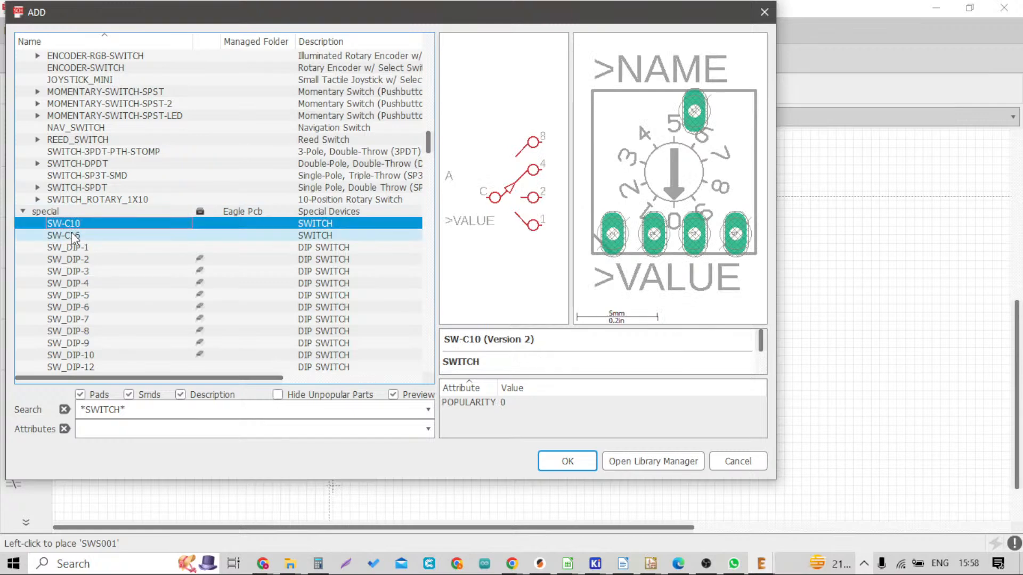
{"action": "scroll", "coordinate": [80, 248], "scroll_direction": "down", "scroll_amount": 3}
{"action": "scroll", "coordinate": [81, 246], "scroll_direction": "down", "scroll_amount": 5}
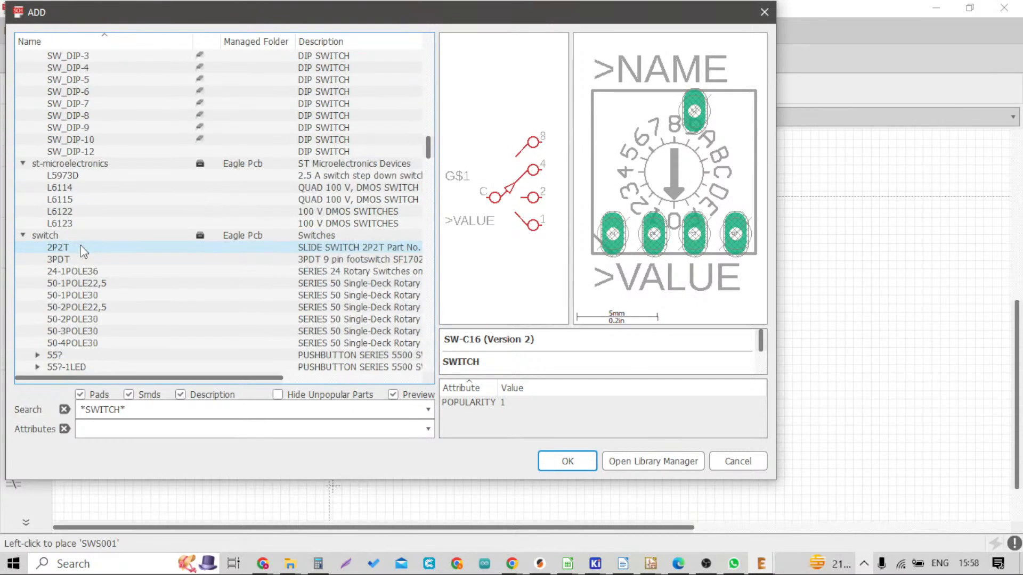
{"action": "left_click", "coordinate": [86, 180]}
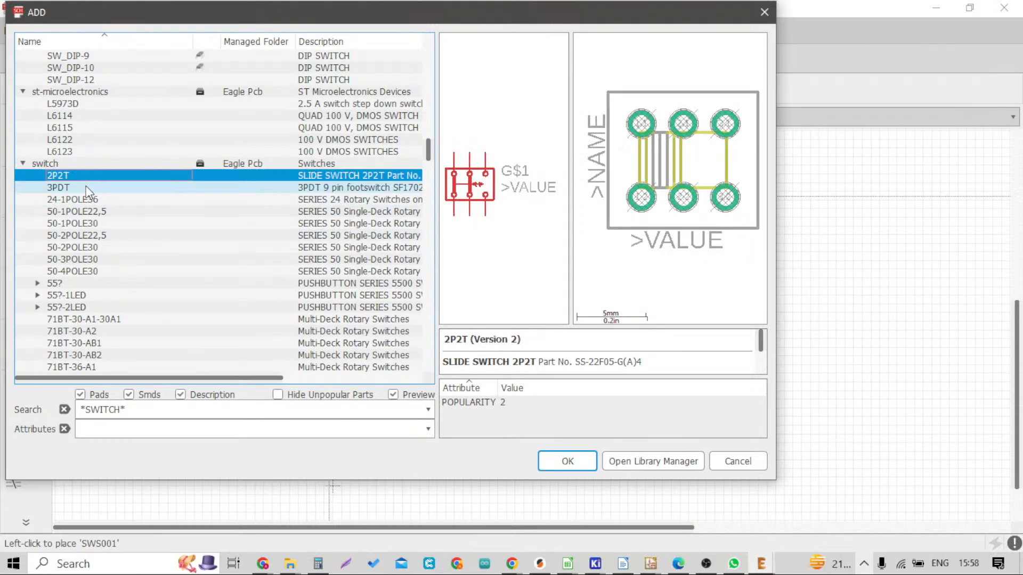
{"action": "left_click", "coordinate": [86, 187]}
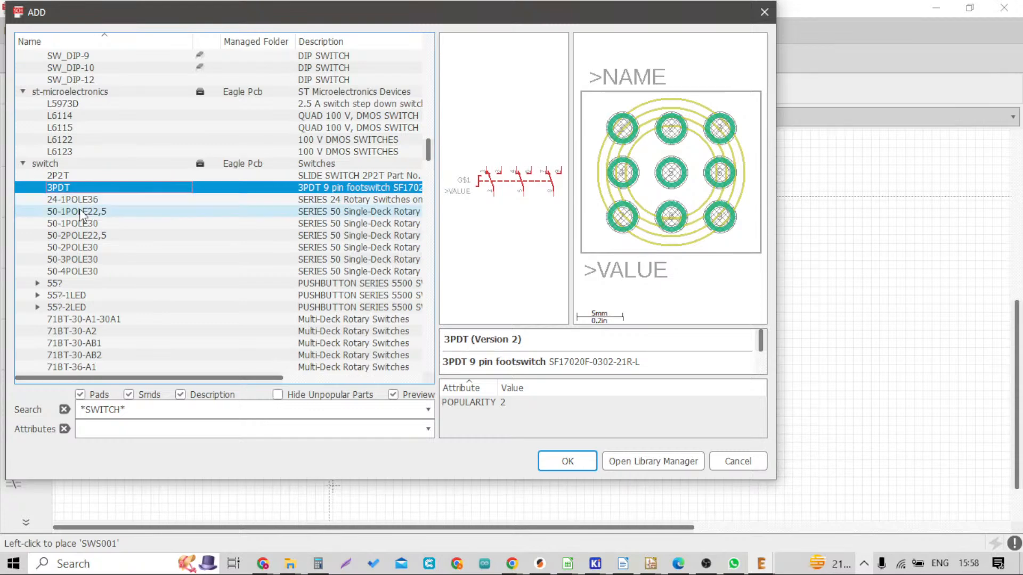
Find and select the Omron switch 10-XX in the switch-omron library
{"action": "scroll", "coordinate": [82, 213], "scroll_direction": "down", "scroll_amount": 10}
{"action": "scroll", "coordinate": [84, 224], "scroll_direction": "down", "scroll_amount": 20}
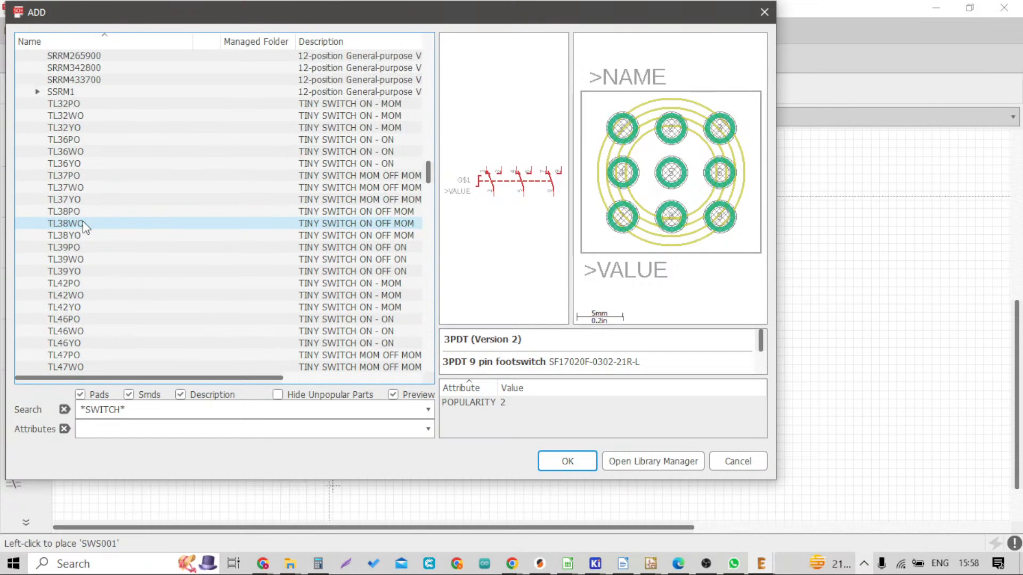
{"action": "scroll", "coordinate": [63, 240], "scroll_direction": "down", "scroll_amount": 12}
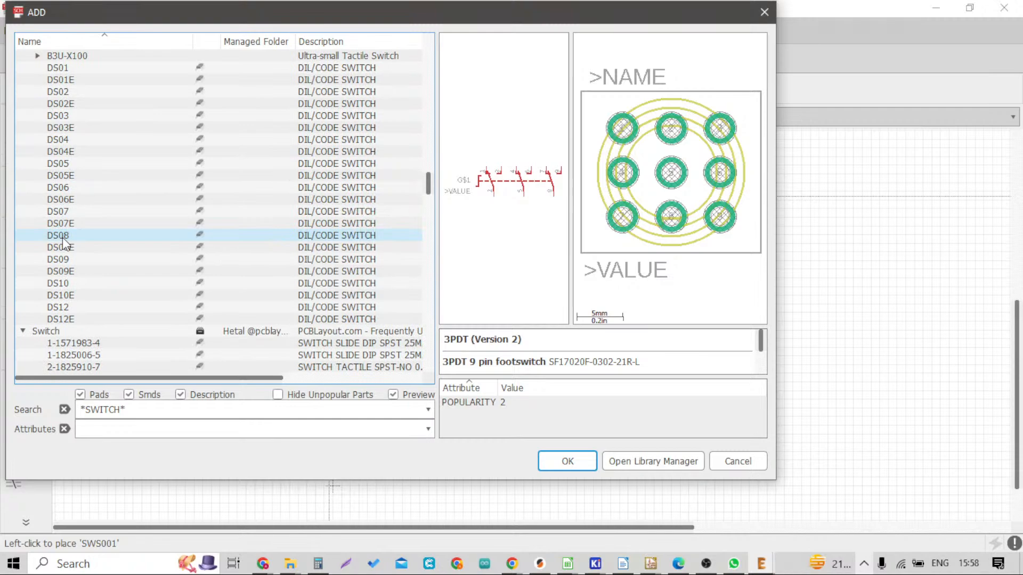
{"action": "scroll", "coordinate": [62, 239], "scroll_direction": "down", "scroll_amount": 15}
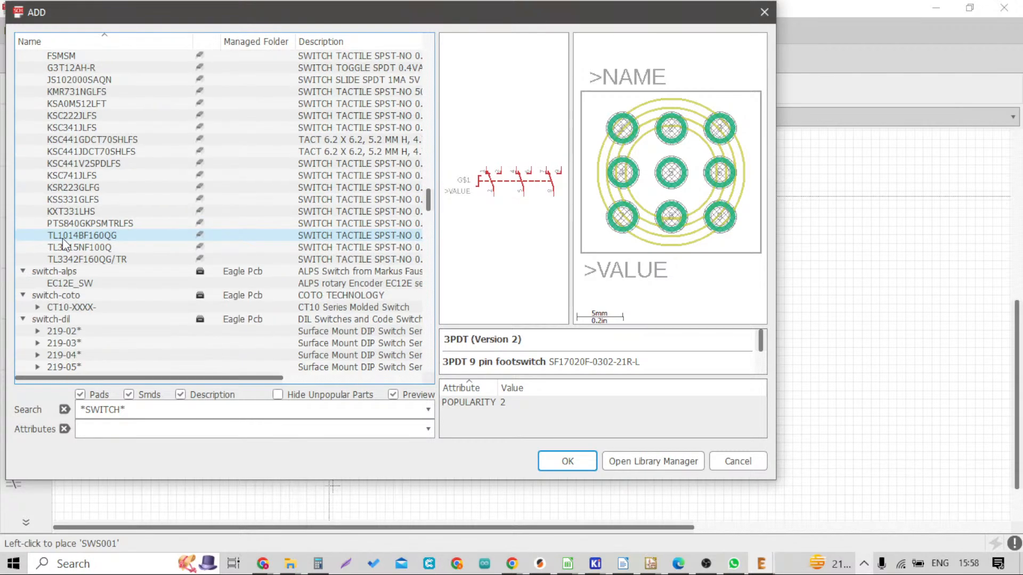
{"action": "scroll", "coordinate": [66, 259], "scroll_direction": "down", "scroll_amount": 15}
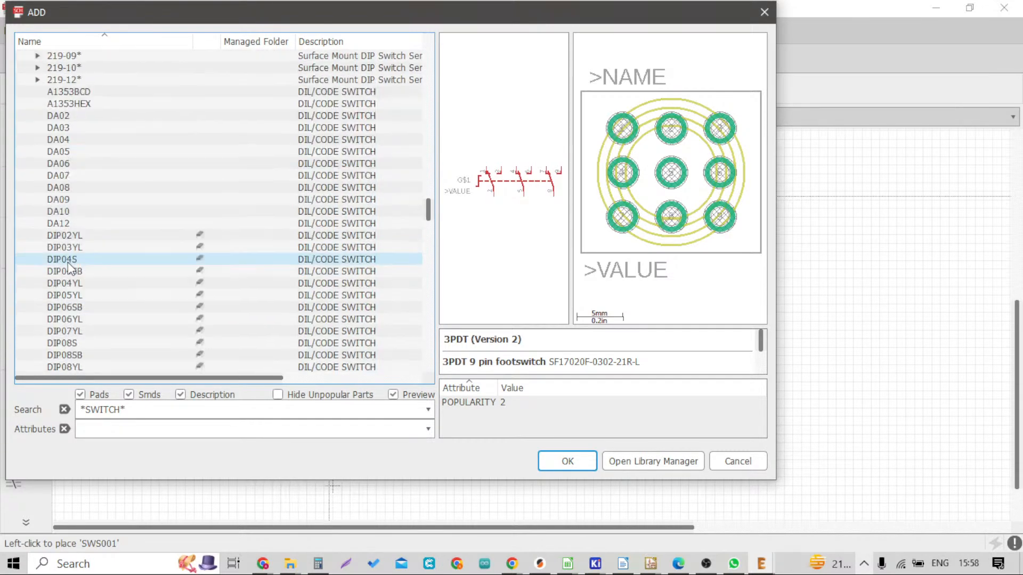
{"action": "scroll", "coordinate": [66, 259], "scroll_direction": "down", "scroll_amount": 15}
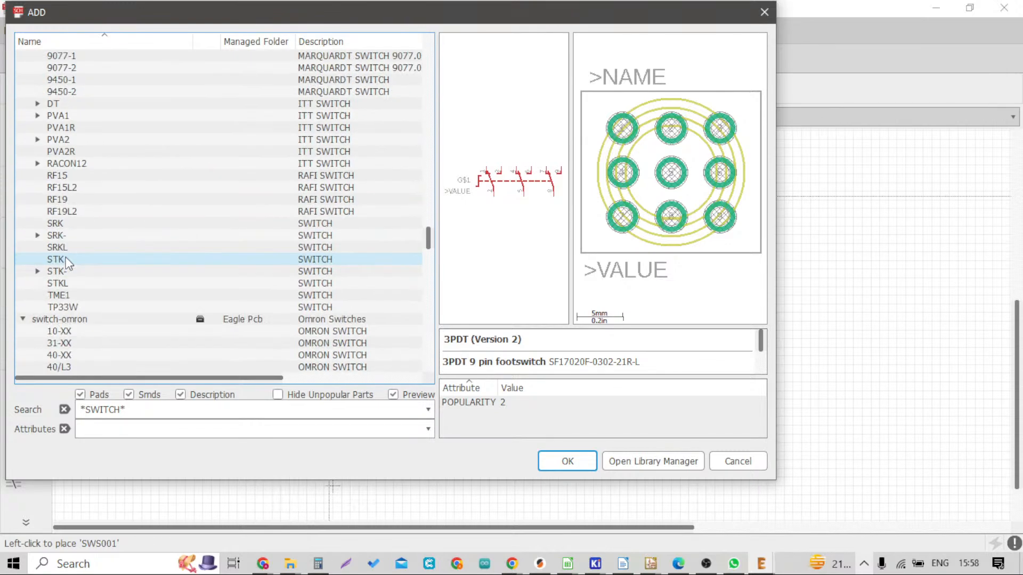
{"action": "scroll", "coordinate": [66, 259], "scroll_direction": "down", "scroll_amount": 7}
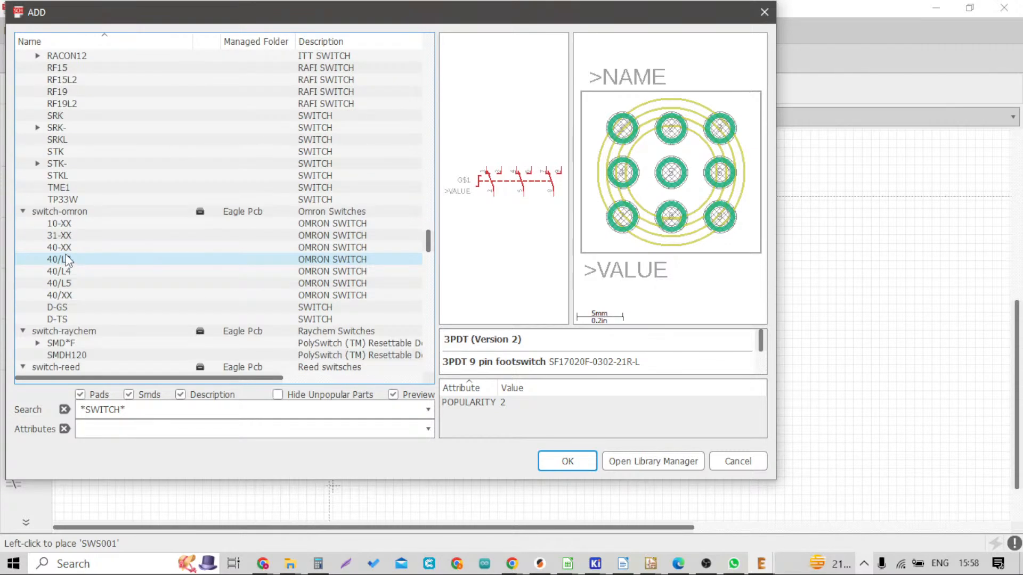
{"action": "left_click", "coordinate": [67, 192]}
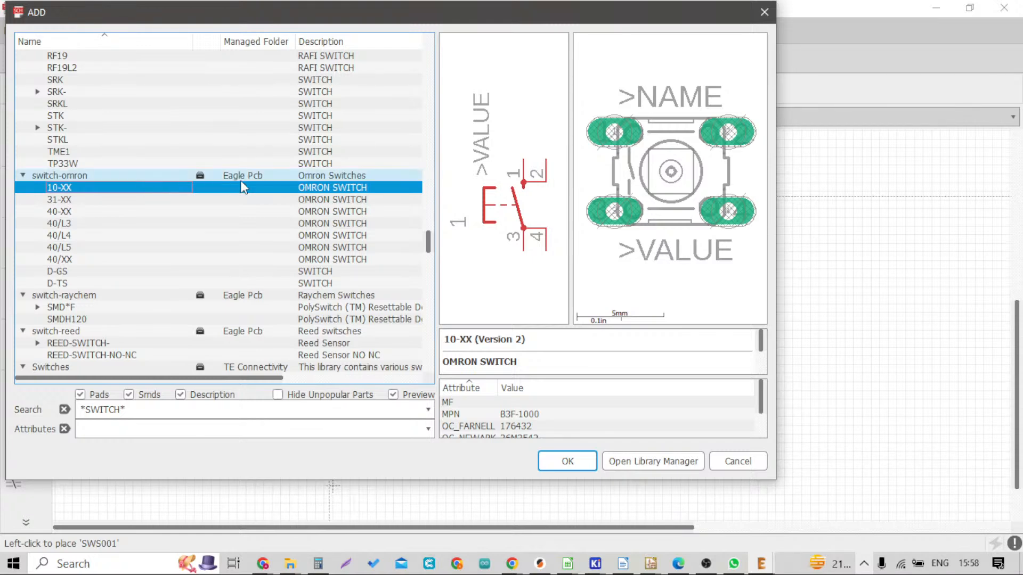
Place one 10-XX push-button switch below the SWS001 switch, rotated to horizontal with its actuator on top
{"action": "double_click", "coordinate": [110, 191]}
{"action": "right_click", "coordinate": [240, 308]}
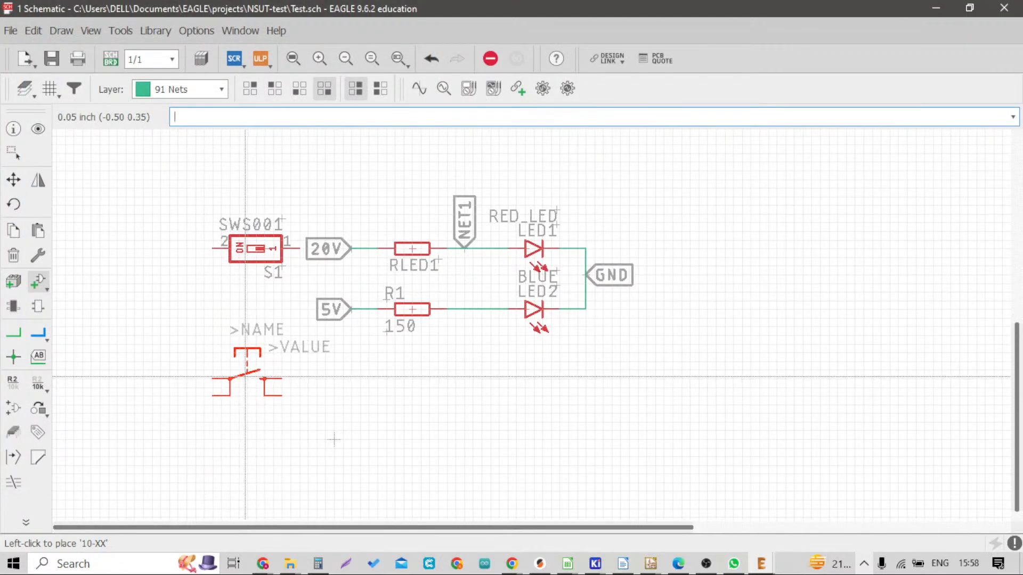
{"action": "left_click", "coordinate": [245, 376]}
{"action": "scroll", "coordinate": [245, 377], "scroll_direction": "down", "scroll_amount": 3}
{"action": "scroll", "coordinate": [236, 369], "scroll_direction": "up", "scroll_amount": 5}
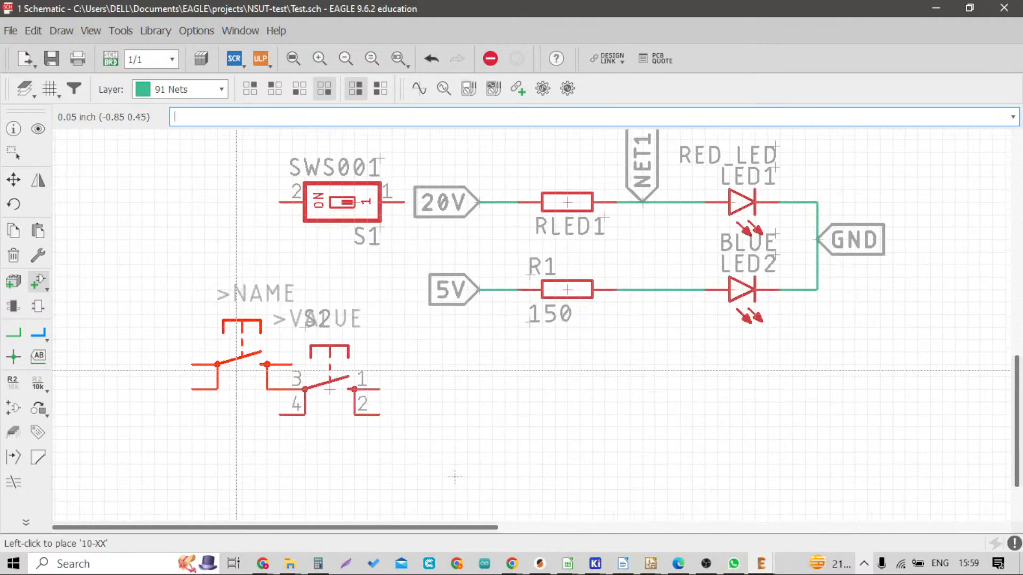
{"action": "scroll", "coordinate": [236, 369], "scroll_direction": "down", "scroll_amount": 3}
{"action": "scroll", "coordinate": [275, 341], "scroll_direction": "up", "scroll_amount": 2}
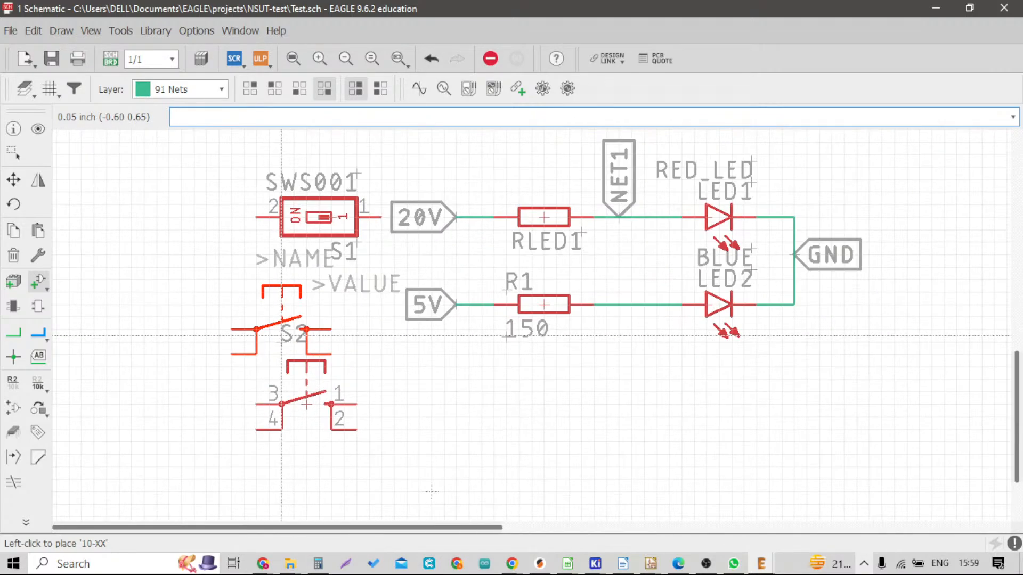
{"action": "scroll", "coordinate": [272, 337], "scroll_direction": "down", "scroll_amount": 2}
{"action": "key", "text": "Escape"}
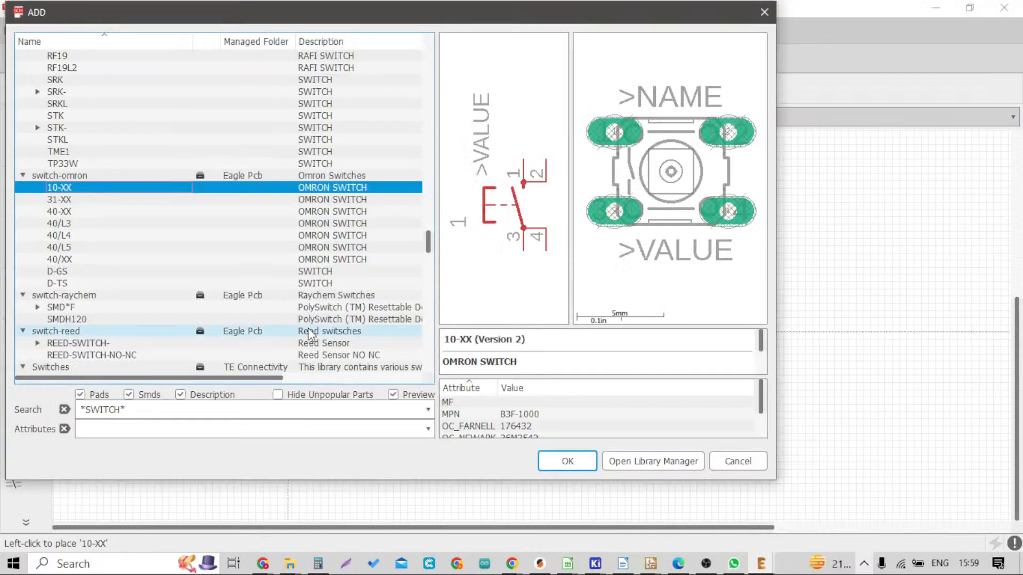
Finish adding switches and return to the schematic sheet
{"action": "key", "text": "Escape"}
{"action": "scroll", "coordinate": [365, 426], "scroll_direction": "down", "scroll_amount": 3}
{"action": "scroll", "coordinate": [393, 402], "scroll_direction": "up", "scroll_amount": 4}
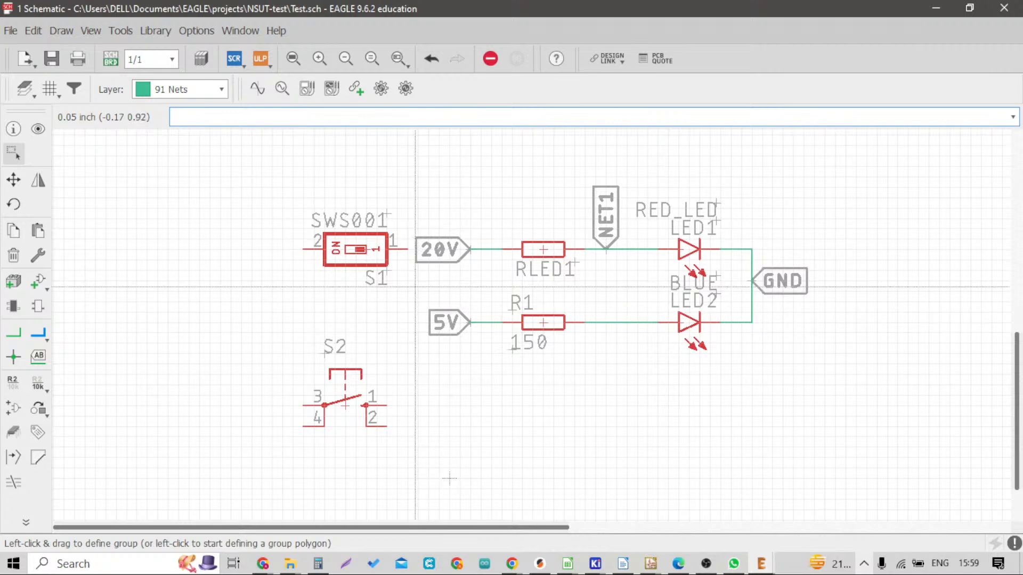
{"action": "scroll", "coordinate": [326, 235], "scroll_direction": "down", "scroll_amount": 1}
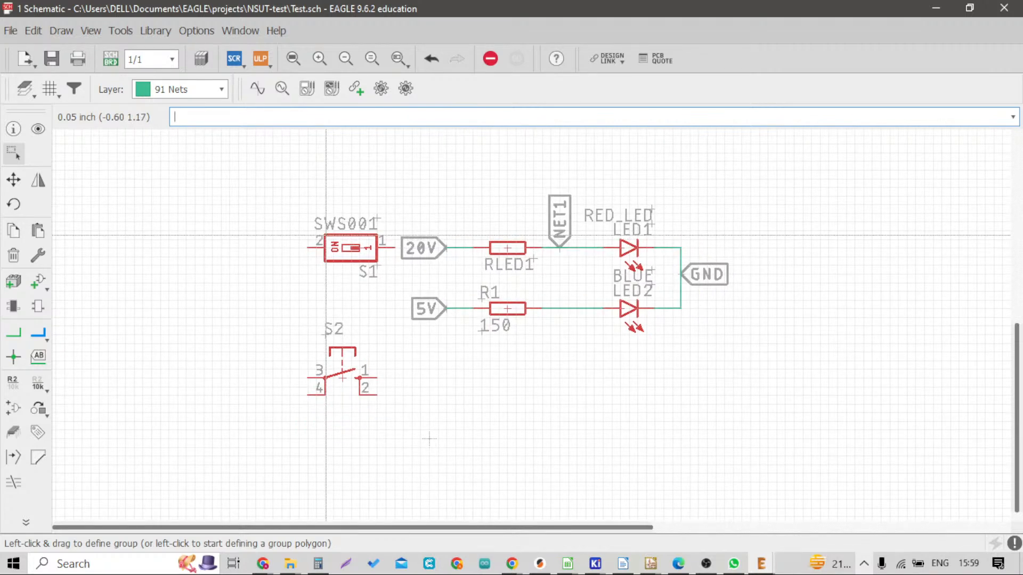
{"action": "scroll", "coordinate": [326, 235], "scroll_direction": "down", "scroll_amount": 1}
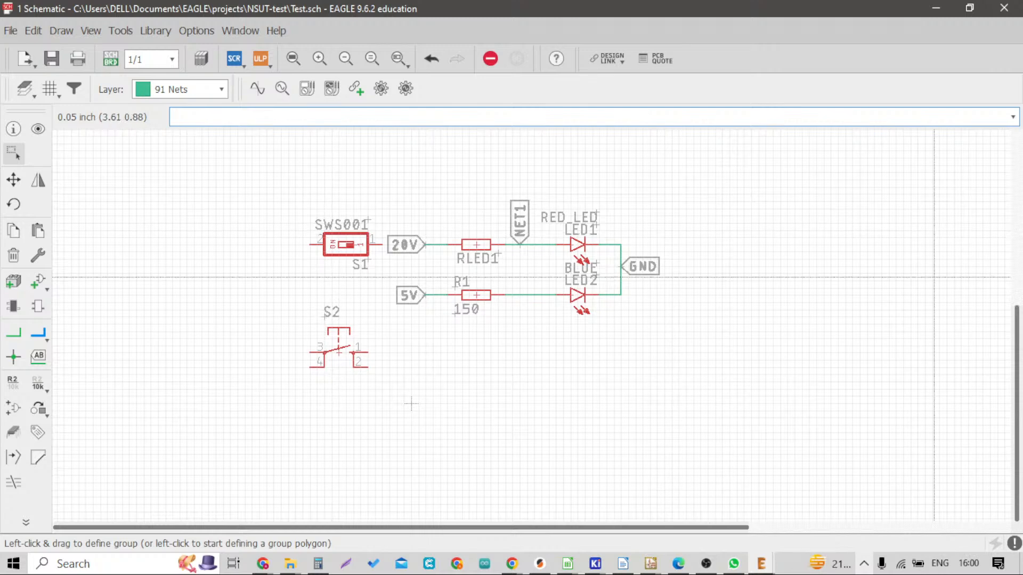
Search the part library for M02
{"action": "left_click", "coordinate": [40, 282]}
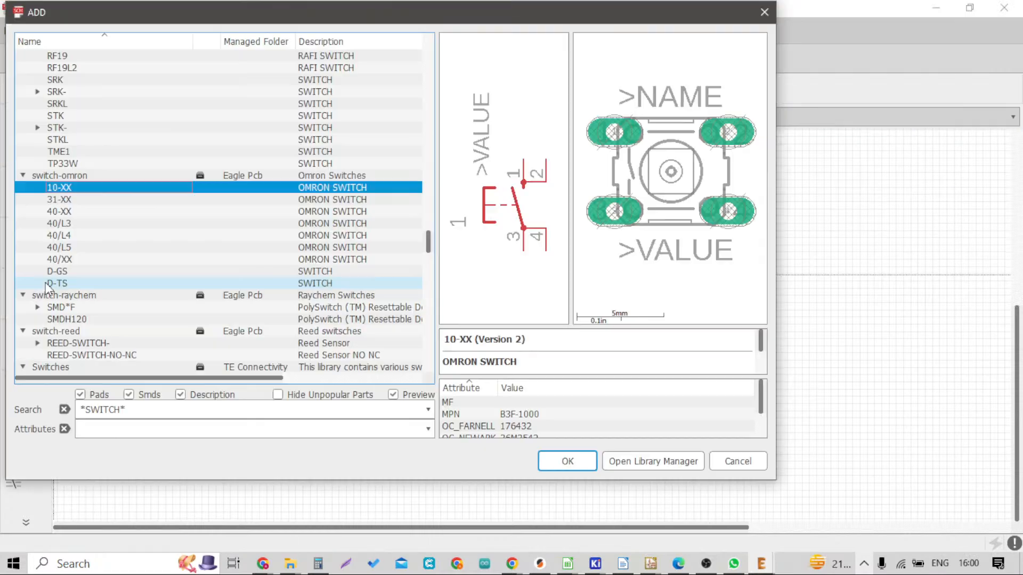
{"action": "left_click", "coordinate": [118, 409]}
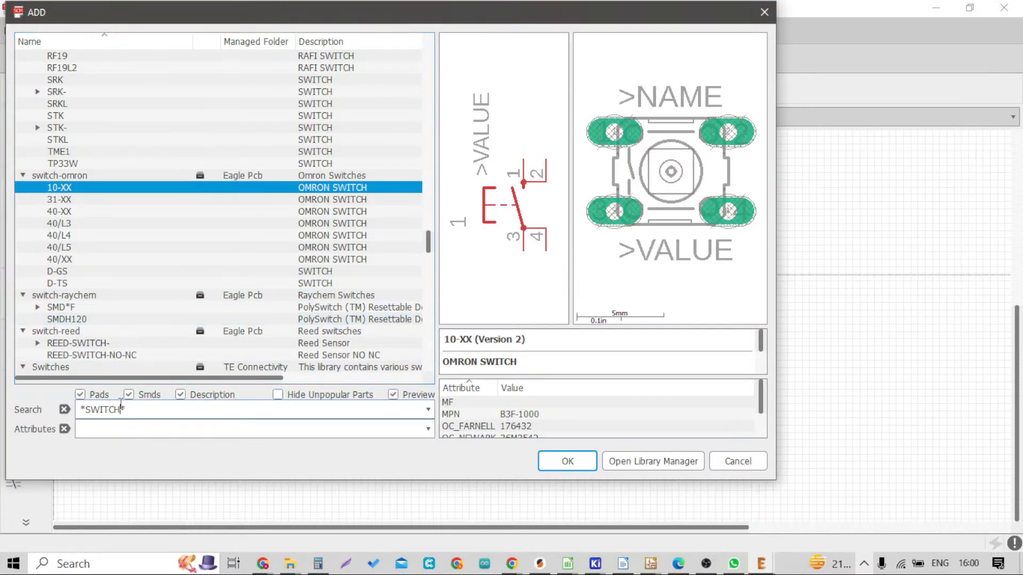
{"action": "key", "text": "BackSpace"}
{"action": "key", "text": "BackSpace"}
{"action": "key", "text": "BackSpace"}
{"action": "key", "text": "BackSpace"}
{"action": "key", "text": "BackSpace"}
{"action": "key", "text": "BackSpace"}
{"action": "type", "text": "M02"}
{"action": "key", "text": "Return"}
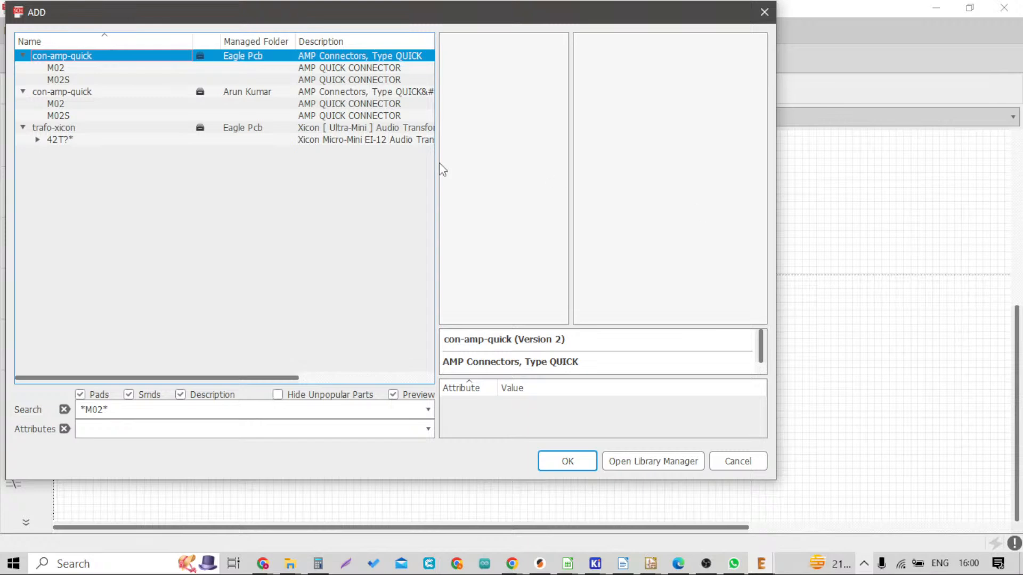
Place one M02 connector from the Eagle Pcb con-amp-quick library to the left of the two switches
{"action": "left_click", "coordinate": [57, 68]}
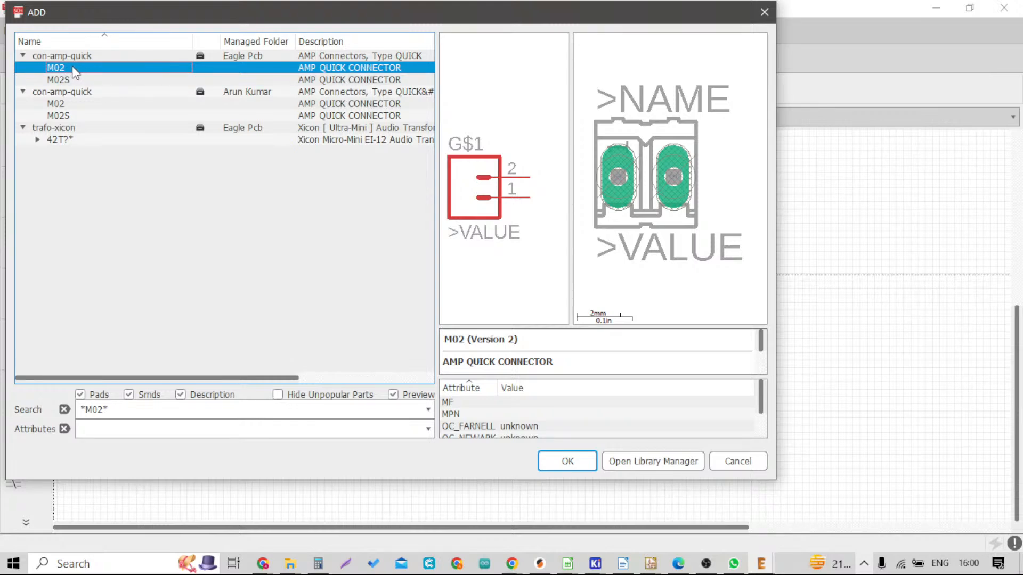
{"action": "double_click", "coordinate": [94, 70]}
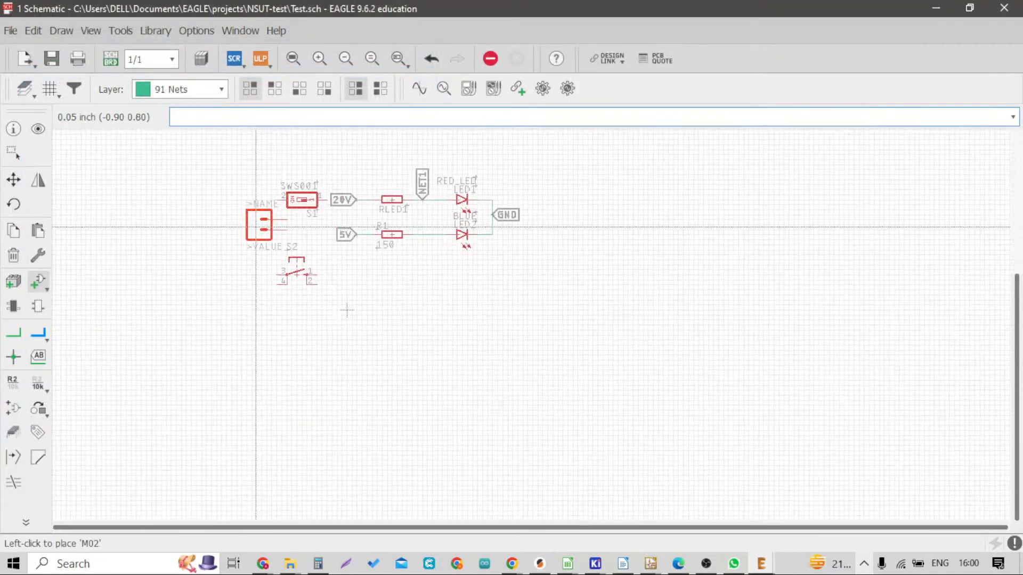
{"action": "scroll", "coordinate": [191, 244], "scroll_direction": "up", "scroll_amount": 2}
{"action": "left_click", "coordinate": [176, 230]}
{"action": "scroll", "coordinate": [313, 222], "scroll_direction": "down", "scroll_amount": 2}
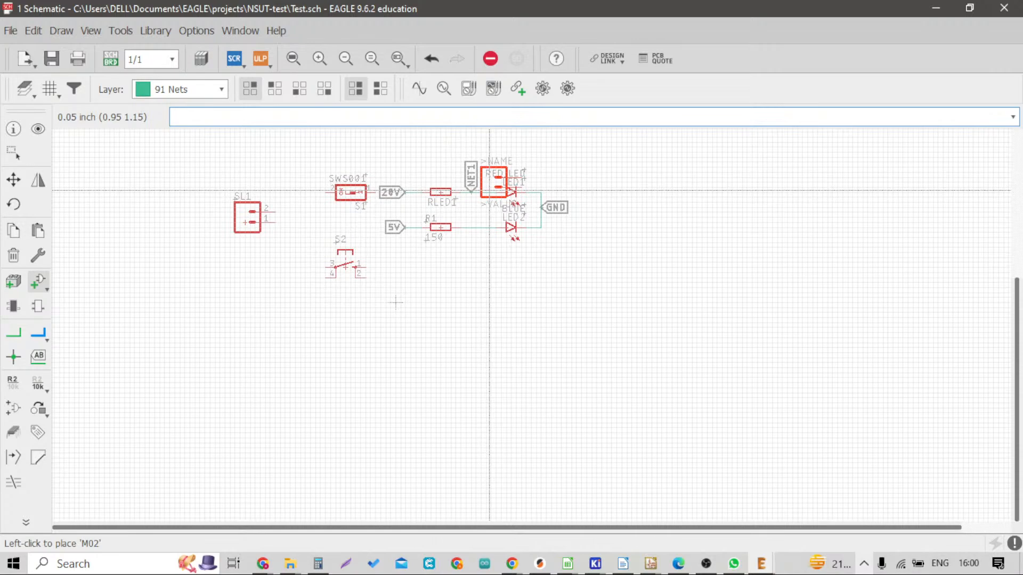
{"action": "scroll", "coordinate": [315, 175], "scroll_direction": "up", "scroll_amount": 1}
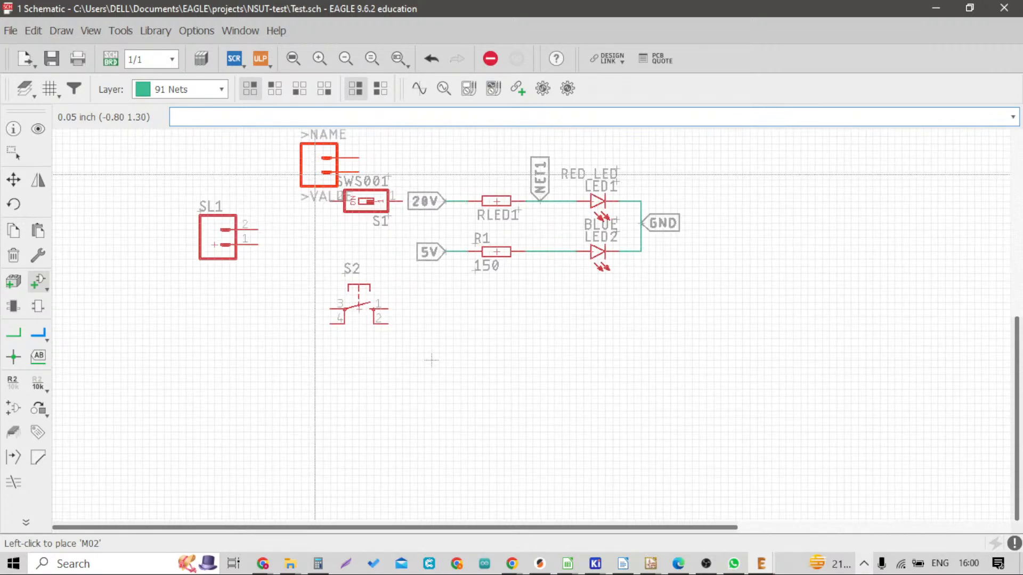
{"action": "scroll", "coordinate": [315, 174], "scroll_direction": "down", "scroll_amount": 1}
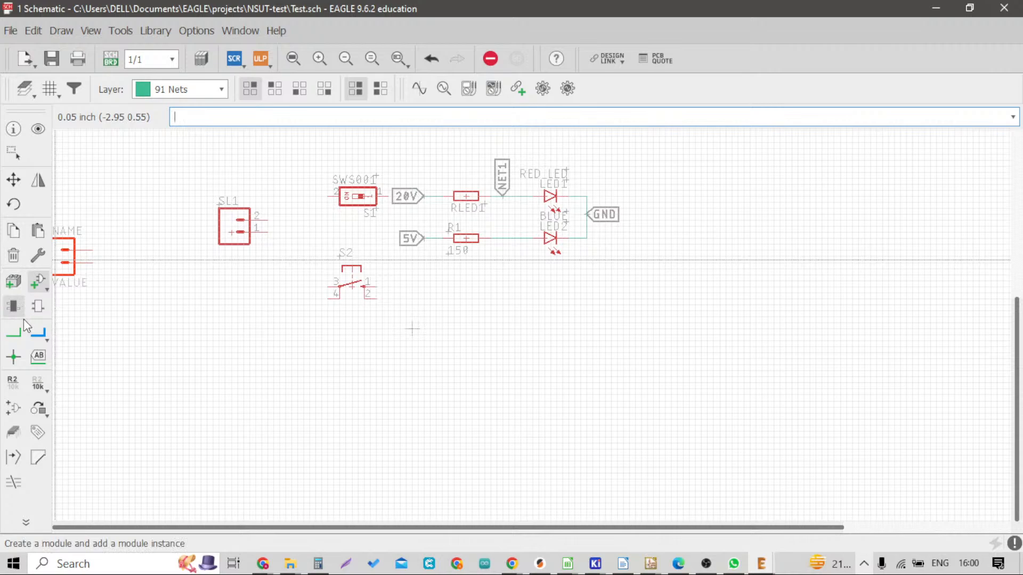
Delete the 20V and 5V labels together with their net wires in front of RLED1 and R1
{"action": "left_click", "coordinate": [13, 256]}
{"action": "scroll", "coordinate": [407, 213], "scroll_direction": "down", "scroll_amount": 1}
{"action": "scroll", "coordinate": [474, 189], "scroll_direction": "up", "scroll_amount": 5}
{"action": "scroll", "coordinate": [461, 245], "scroll_direction": "down", "scroll_amount": 2}
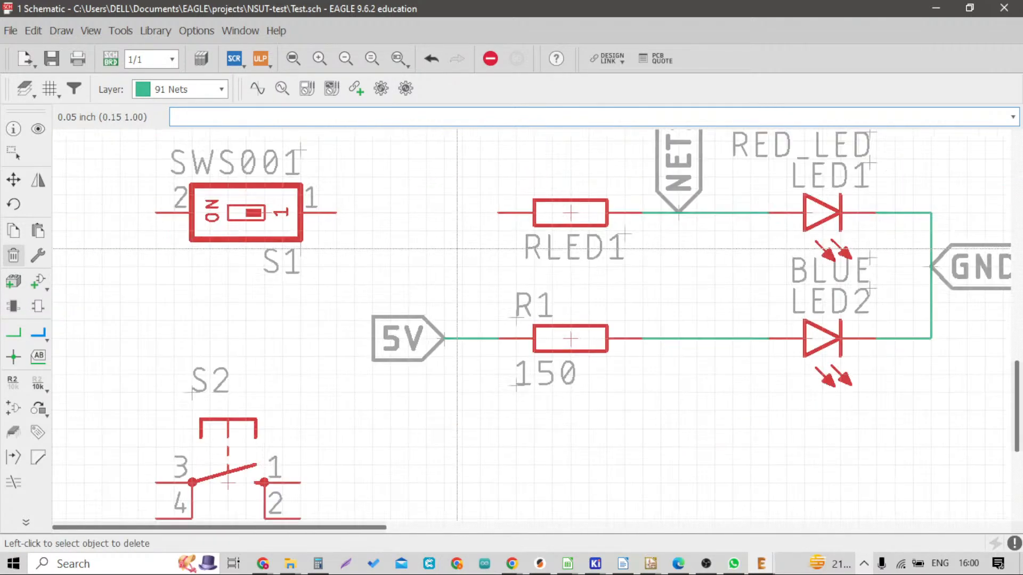
{"action": "scroll", "coordinate": [459, 338], "scroll_direction": "down", "scroll_amount": 4}
{"action": "scroll", "coordinate": [435, 331], "scroll_direction": "up", "scroll_amount": 3}
{"action": "scroll", "coordinate": [435, 332], "scroll_direction": "down", "scroll_amount": 1}
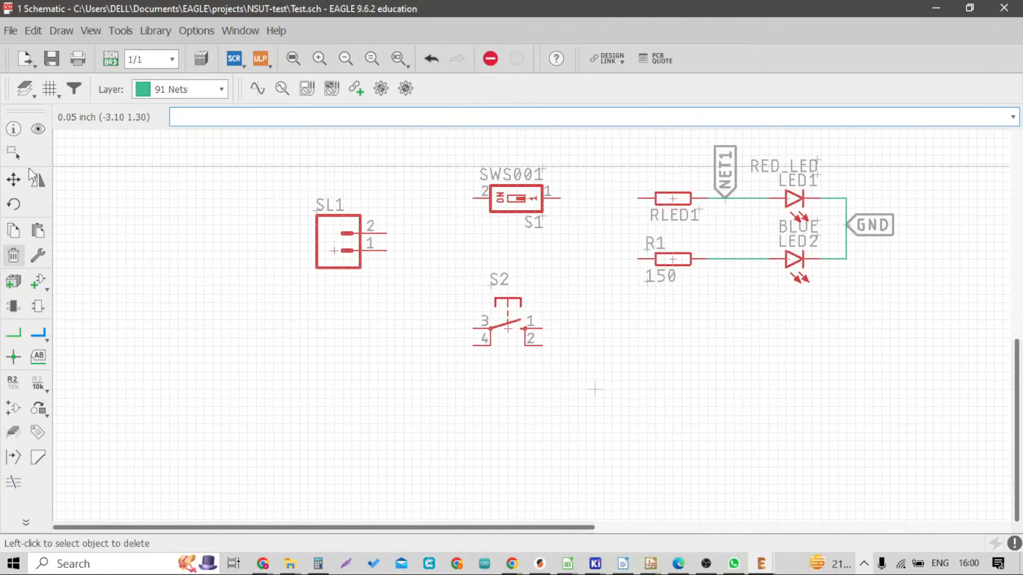
Move the SWS001 switch slightly up and left, and move push-button S2 closer beneath it with their left pins aligned
{"action": "key", "text": "F7"}
{"action": "scroll", "coordinate": [711, 341], "scroll_direction": "down", "scroll_amount": 2}
{"action": "scroll", "coordinate": [590, 297], "scroll_direction": "up", "scroll_amount": 3}
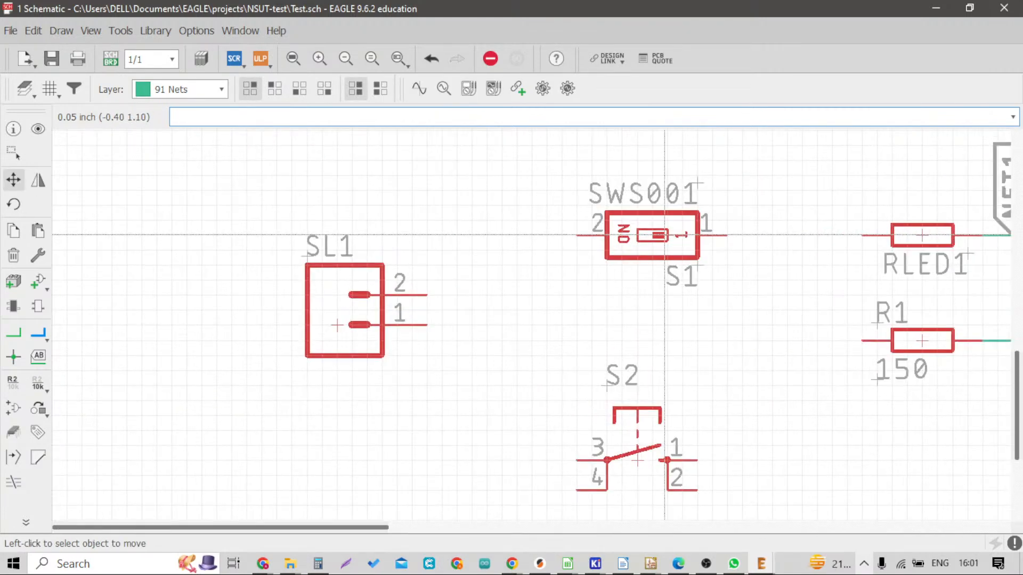
{"action": "left_click", "coordinate": [647, 205]}
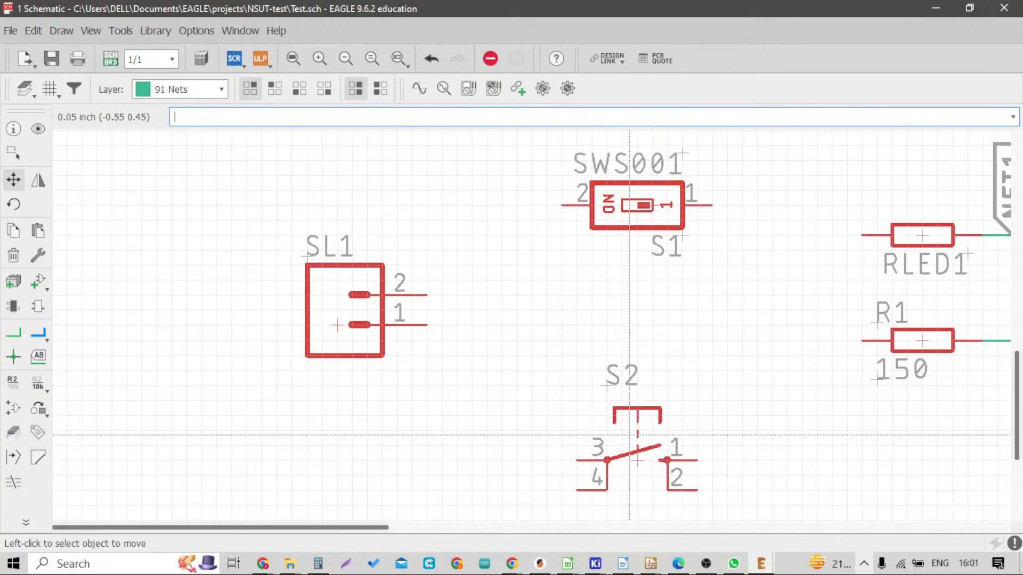
{"action": "left_click", "coordinate": [638, 453]}
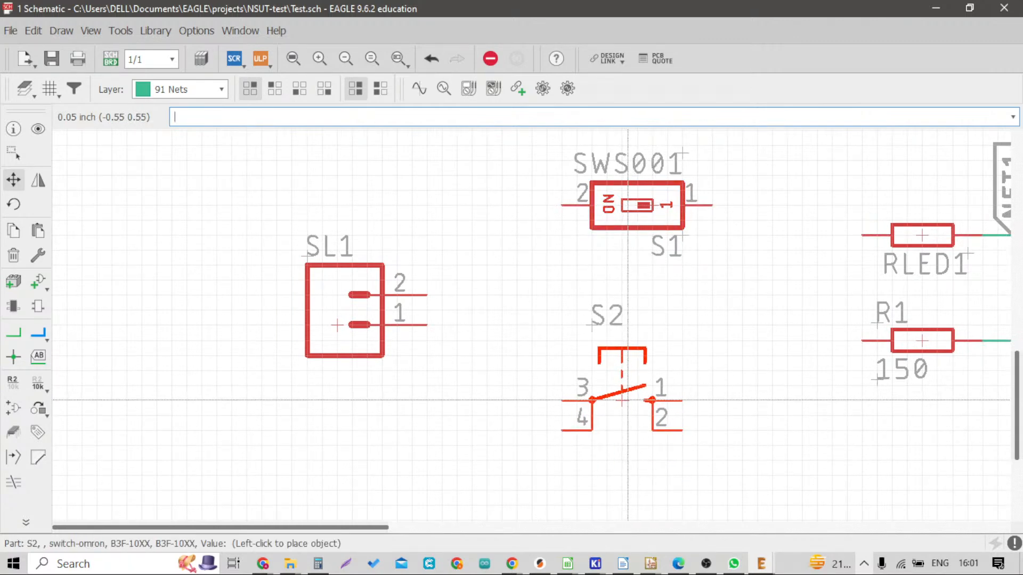
{"action": "scroll", "coordinate": [628, 400], "scroll_direction": "down", "scroll_amount": 2}
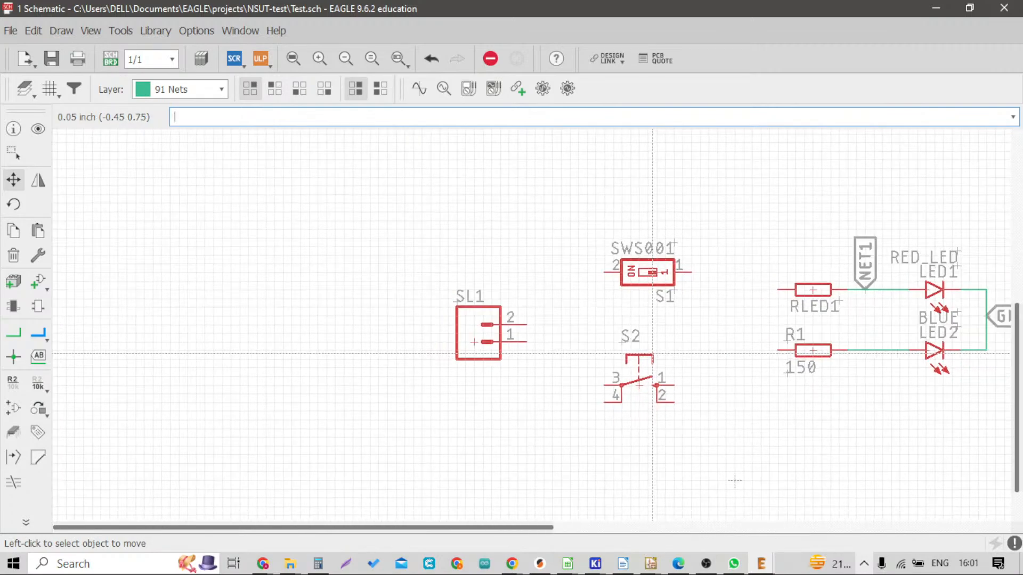
{"action": "scroll", "coordinate": [674, 347], "scroll_direction": "down", "scroll_amount": 1}
{"action": "scroll", "coordinate": [554, 328], "scroll_direction": "up", "scroll_amount": 3}
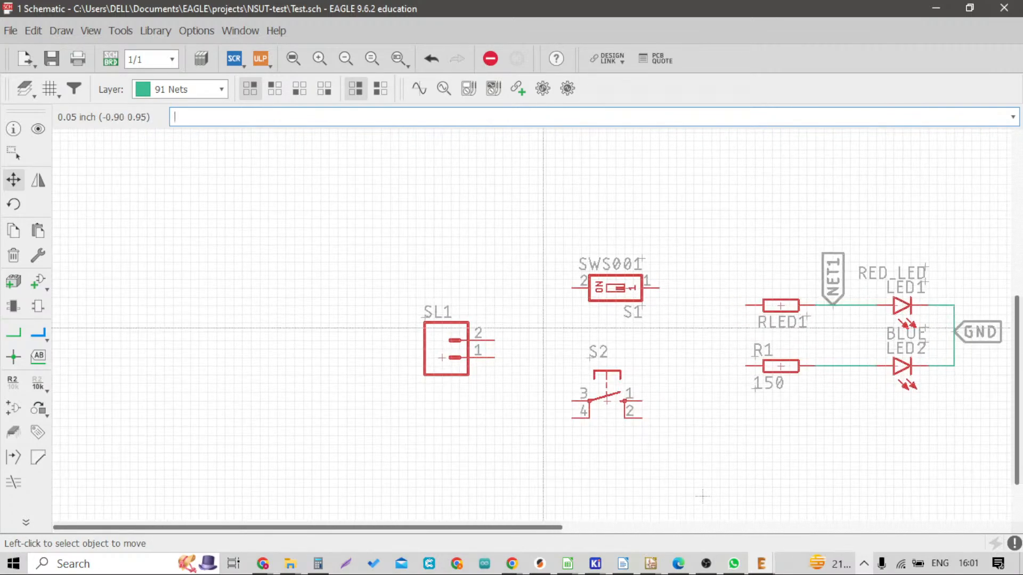
{"action": "scroll", "coordinate": [467, 343], "scroll_direction": "up", "scroll_amount": 1}
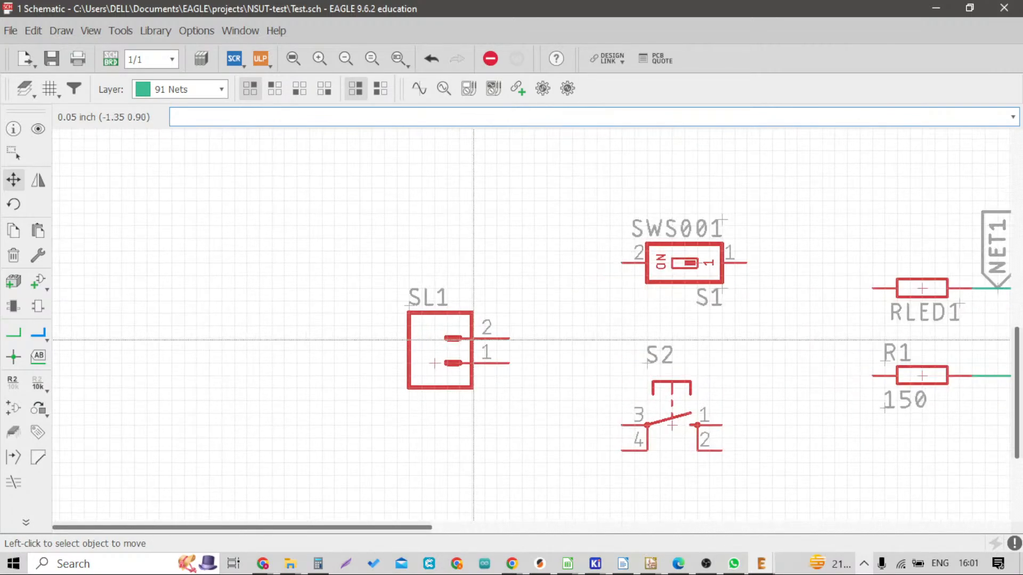
{"action": "left_click", "coordinate": [13, 334]}
{"action": "scroll", "coordinate": [536, 336], "scroll_direction": "up", "scroll_amount": 1}
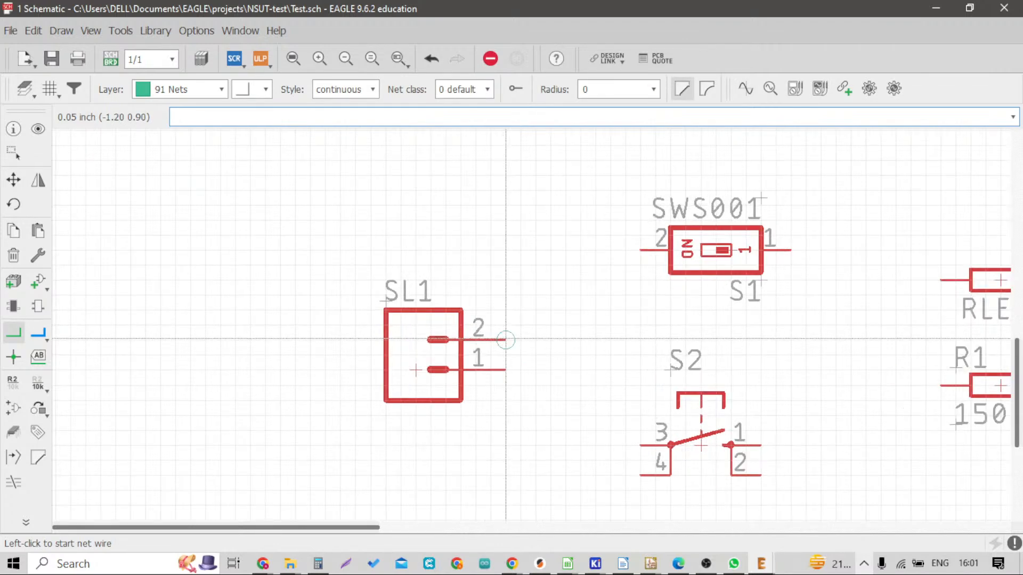
{"action": "scroll", "coordinate": [505, 339], "scroll_direction": "down", "scroll_amount": 1}
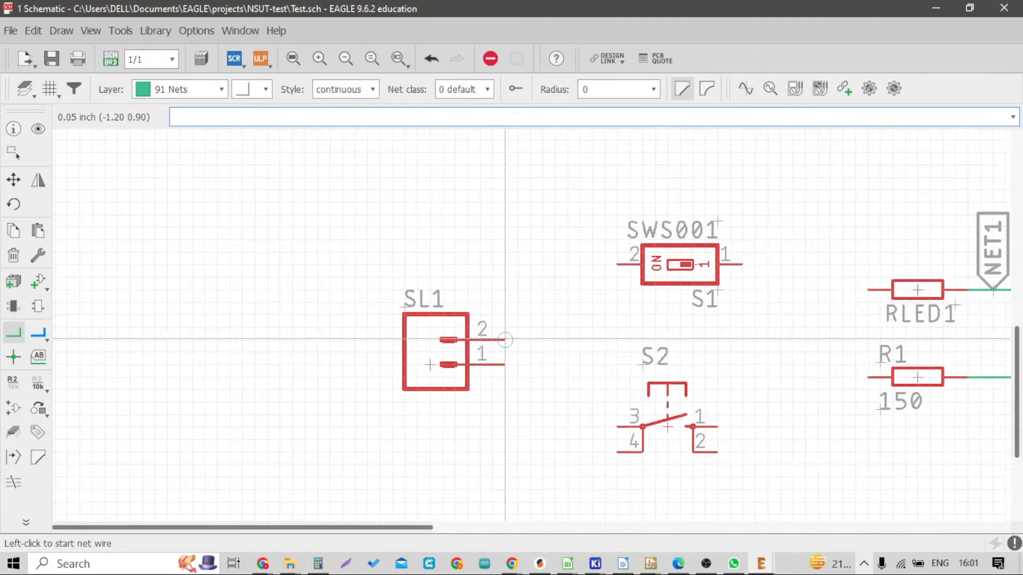
{"action": "scroll", "coordinate": [505, 339], "scroll_direction": "down", "scroll_amount": 2}
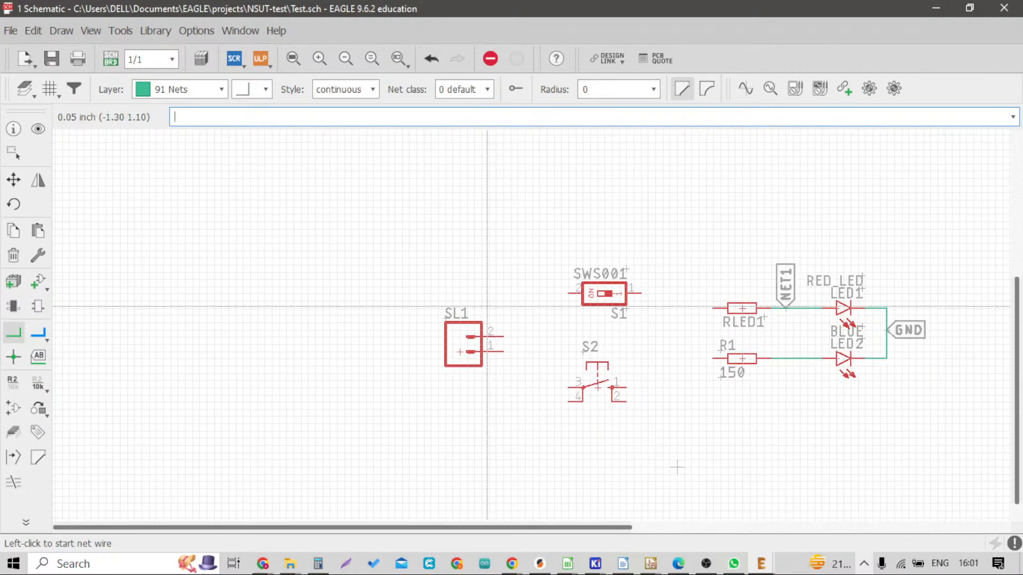
Move the SL1 connector horizontally further left, away from the switches
{"action": "left_click", "coordinate": [23, 182]}
{"action": "left_click", "coordinate": [458, 352]}
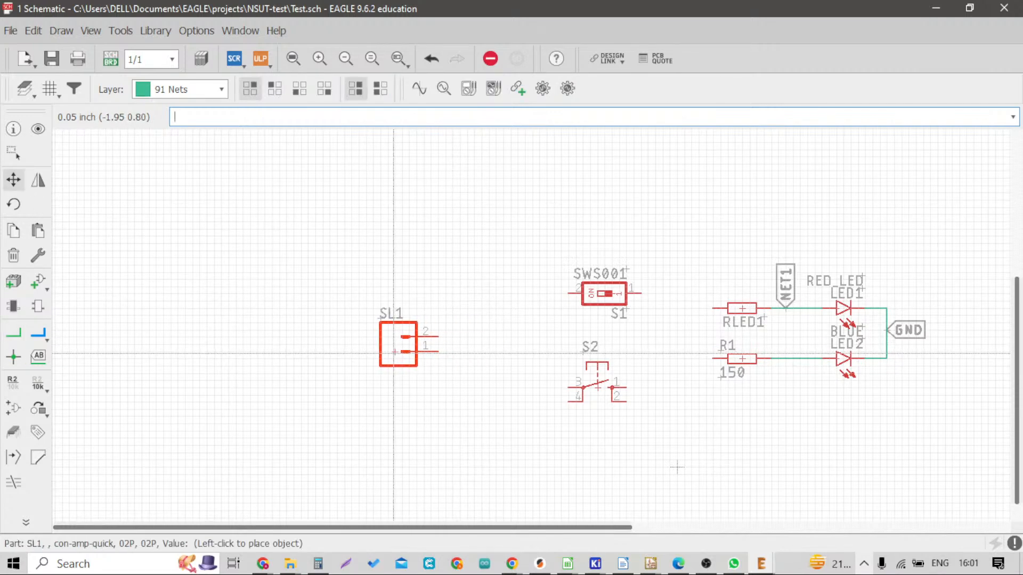
{"action": "scroll", "coordinate": [399, 354], "scroll_direction": "up", "scroll_amount": 4}
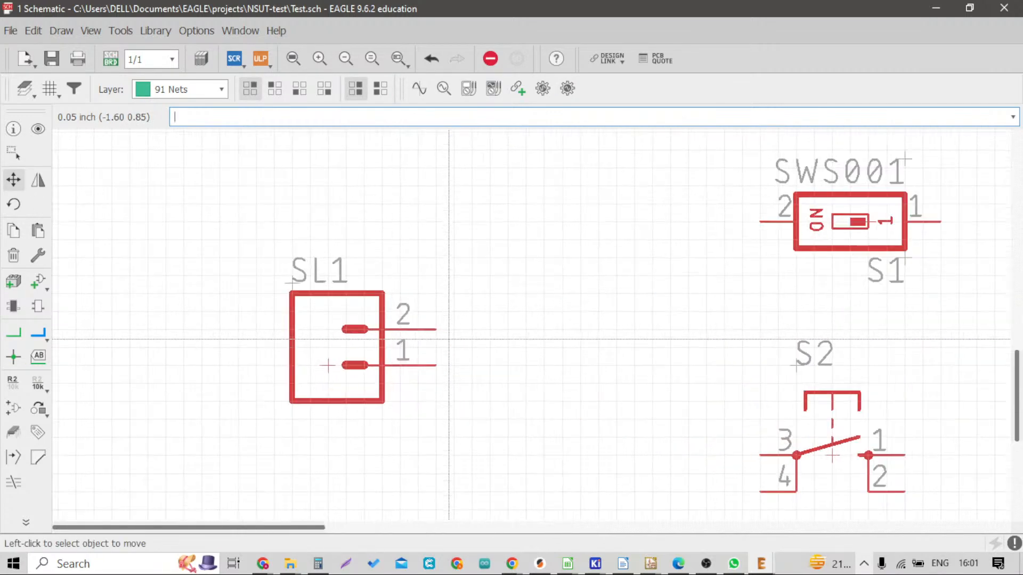
Draw a net wire about 0.25 inch straight up from pin 2 of the SL1 connector
{"action": "left_click", "coordinate": [13, 338]}
{"action": "left_click", "coordinate": [436, 330]}
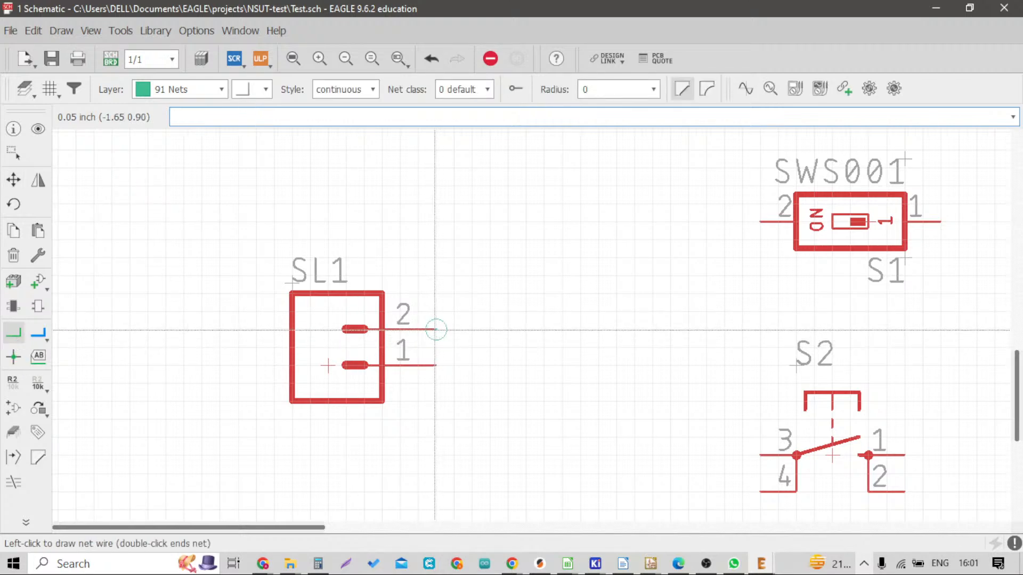
{"action": "scroll", "coordinate": [446, 333], "scroll_direction": "down", "scroll_amount": 3}
{"action": "scroll", "coordinate": [448, 305], "scroll_direction": "up", "scroll_amount": 1}
{"action": "left_click", "coordinate": [437, 280]}
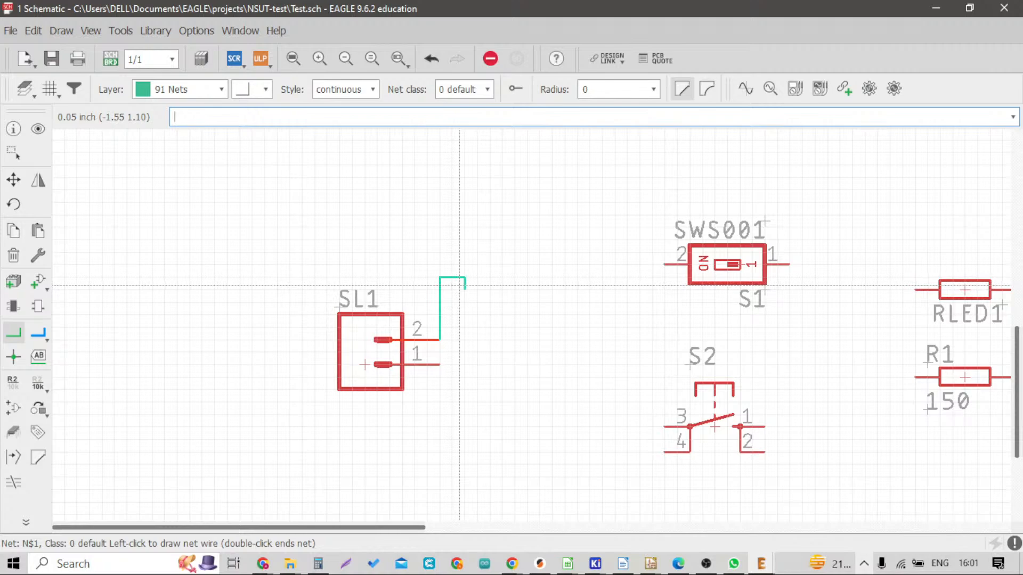
Name the net on SL1 pin 2 +5V and place its label at the upper end of the wire
{"action": "left_click", "coordinate": [12, 382]}
{"action": "scroll", "coordinate": [440, 275], "scroll_direction": "up", "scroll_amount": 2}
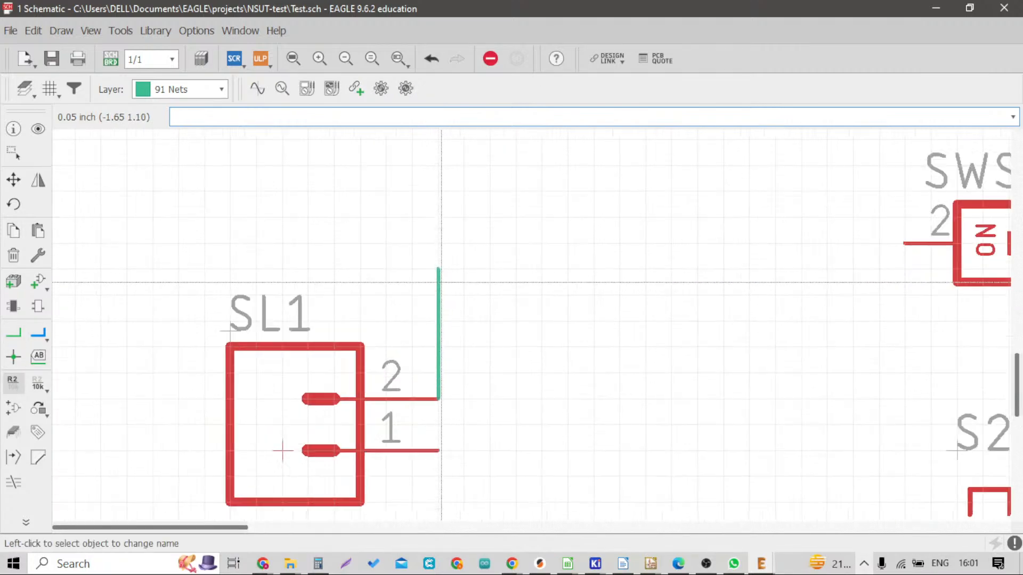
{"action": "left_click", "coordinate": [438, 273]}
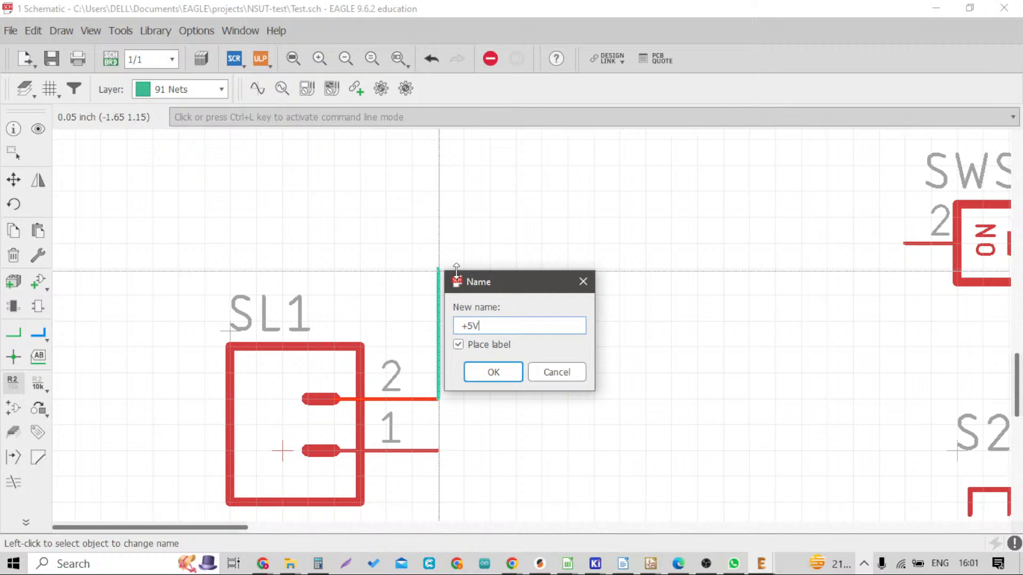
{"action": "key", "text": "Return"}
{"action": "scroll", "coordinate": [462, 271], "scroll_direction": "up", "scroll_amount": 2}
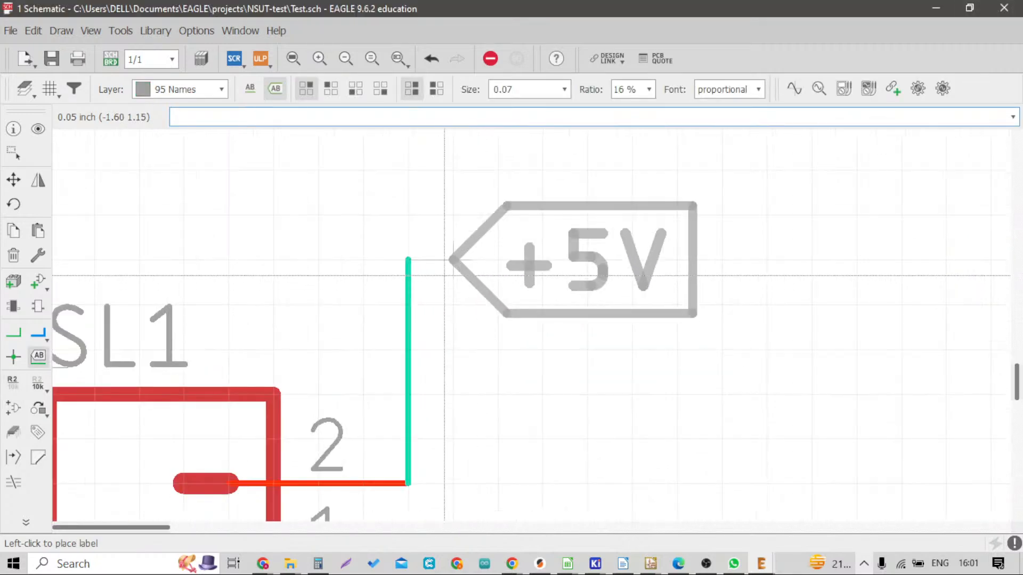
{"action": "left_click", "coordinate": [463, 271]}
{"action": "scroll", "coordinate": [463, 271], "scroll_direction": "down", "scroll_amount": 3}
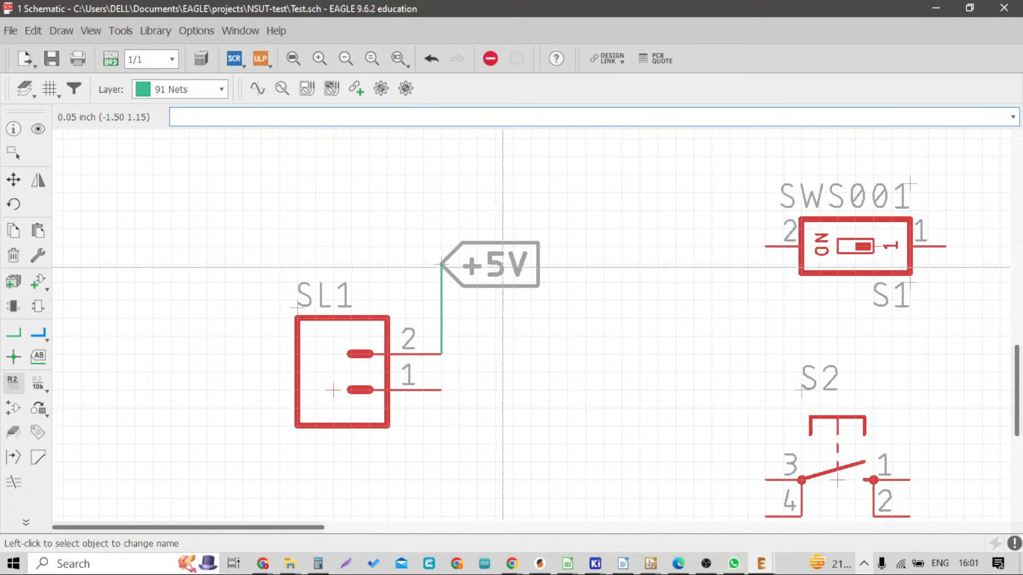
Draw a net wire about 0.25 inch straight down from pin 1 of the SL1 connector
{"action": "scroll", "coordinate": [452, 335], "scroll_direction": "down", "scroll_amount": 2}
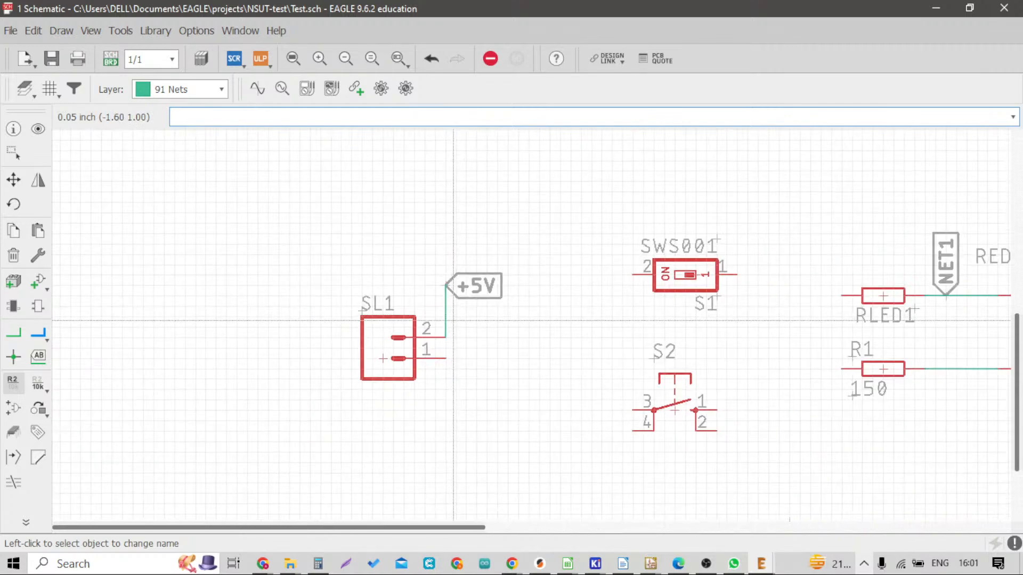
{"action": "left_click", "coordinate": [13, 336]}
{"action": "scroll", "coordinate": [449, 362], "scroll_direction": "up", "scroll_amount": 3}
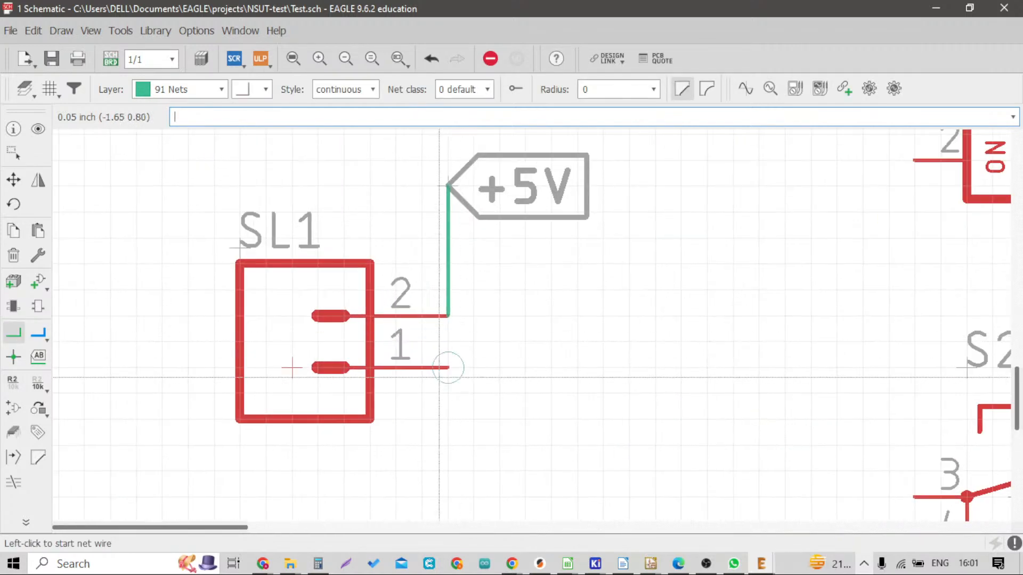
{"action": "left_click", "coordinate": [449, 366]}
{"action": "scroll", "coordinate": [448, 438], "scroll_direction": "down", "scroll_amount": 2}
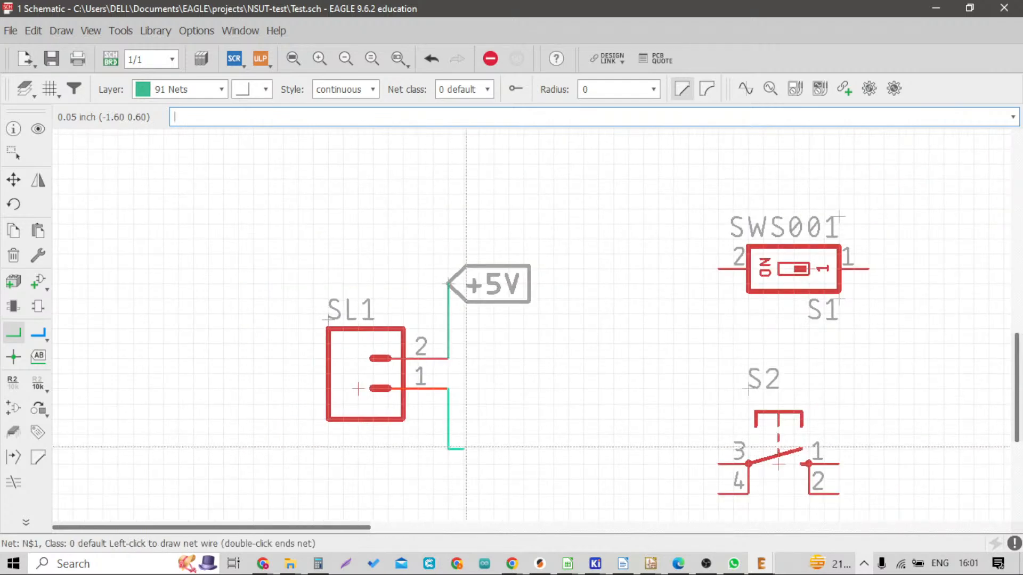
{"action": "double_click", "coordinate": [448, 463]}
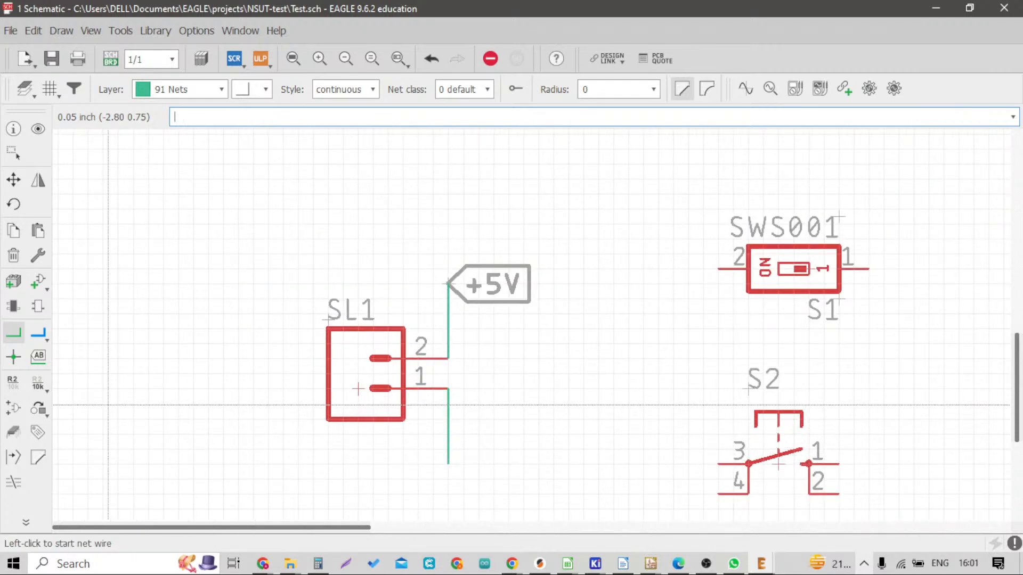
Name the net on SL1 pin 1 GND, accept joining it to the existing GND net, and place its label at the wire's lower end
{"action": "left_click", "coordinate": [24, 378]}
{"action": "left_click", "coordinate": [29, 384]}
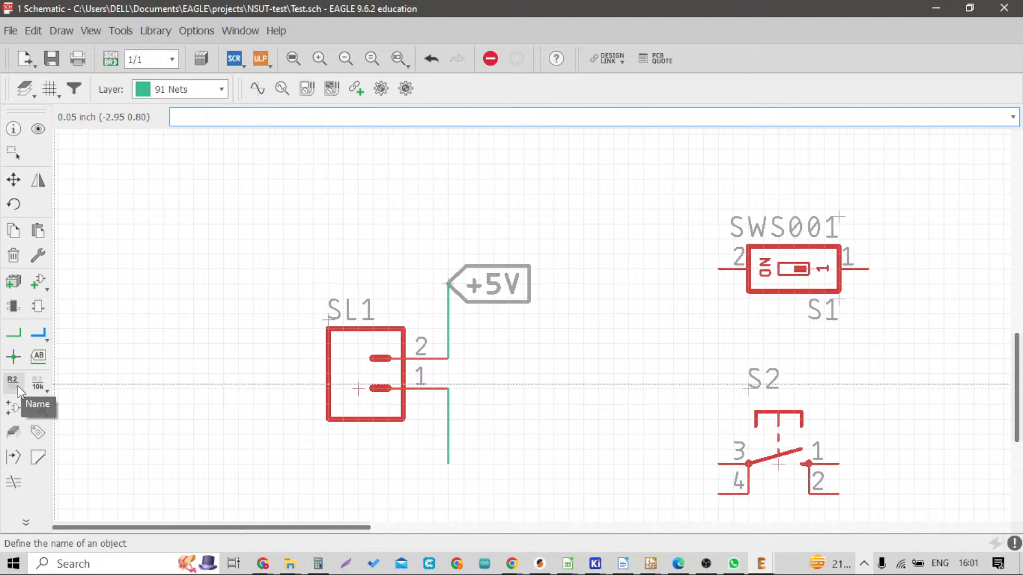
{"action": "left_click", "coordinate": [16, 385]}
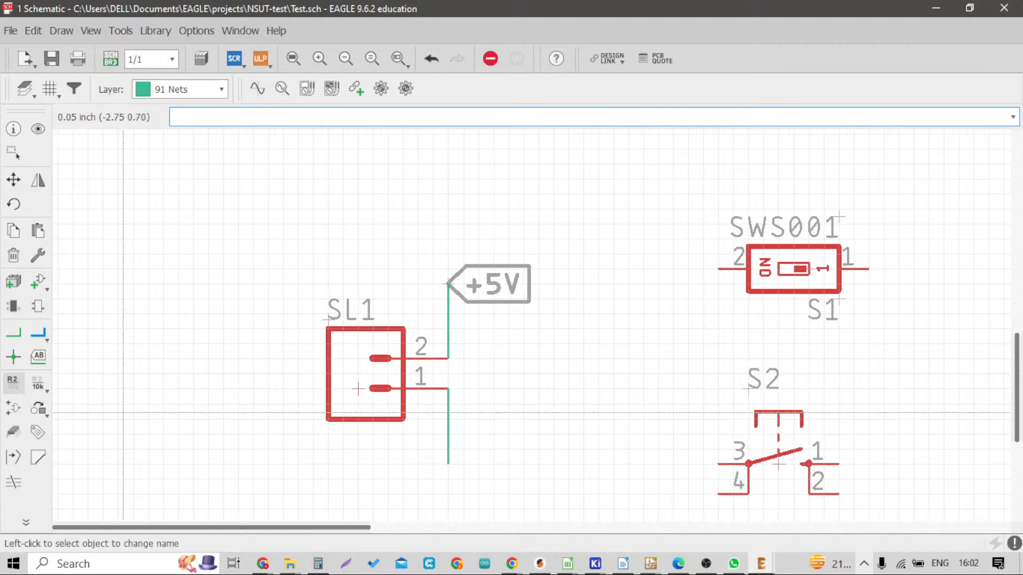
{"action": "left_click", "coordinate": [447, 440]}
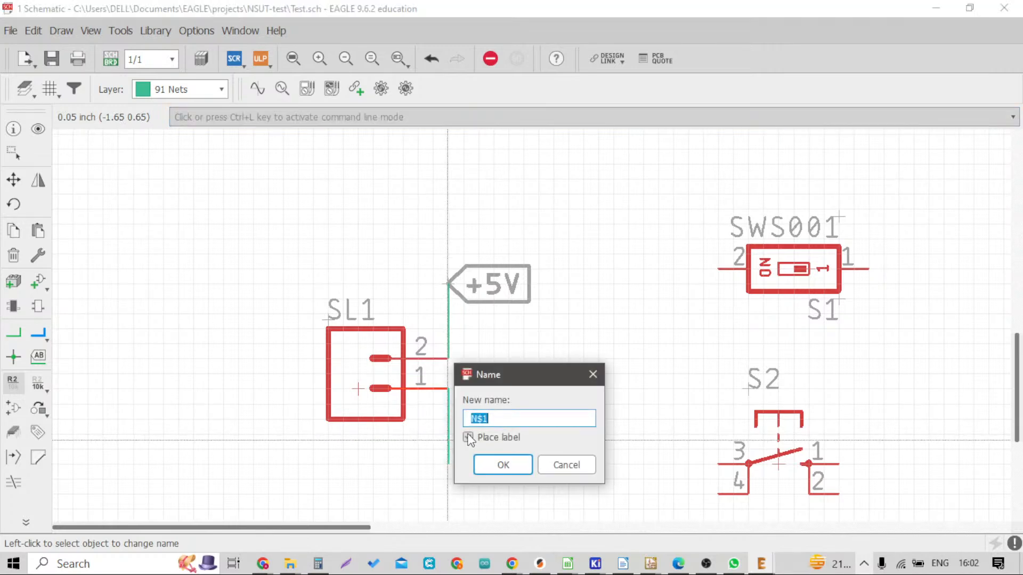
{"action": "type", "text": "GND"}
{"action": "key", "text": "Return"}
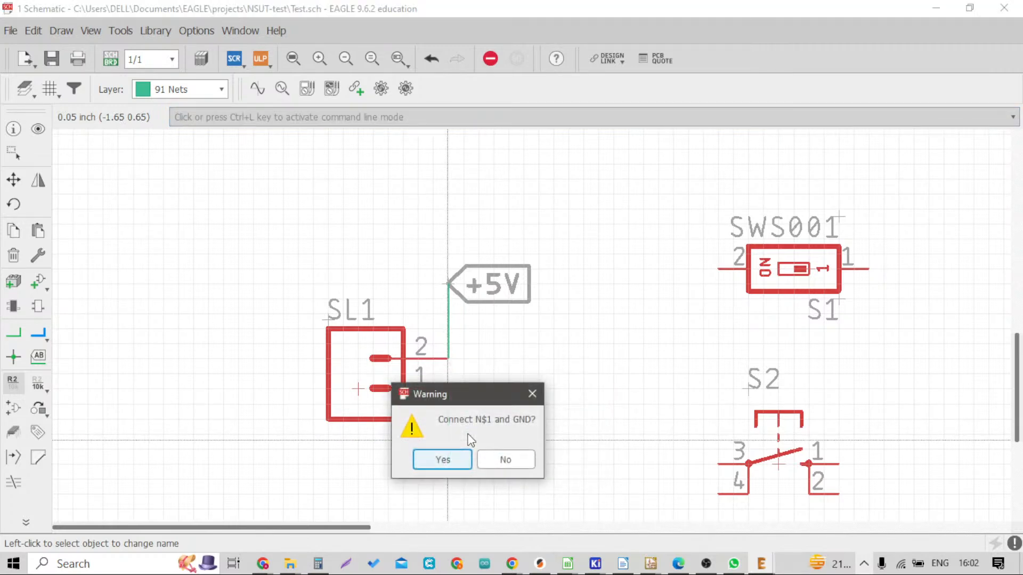
{"action": "key", "text": "Return"}
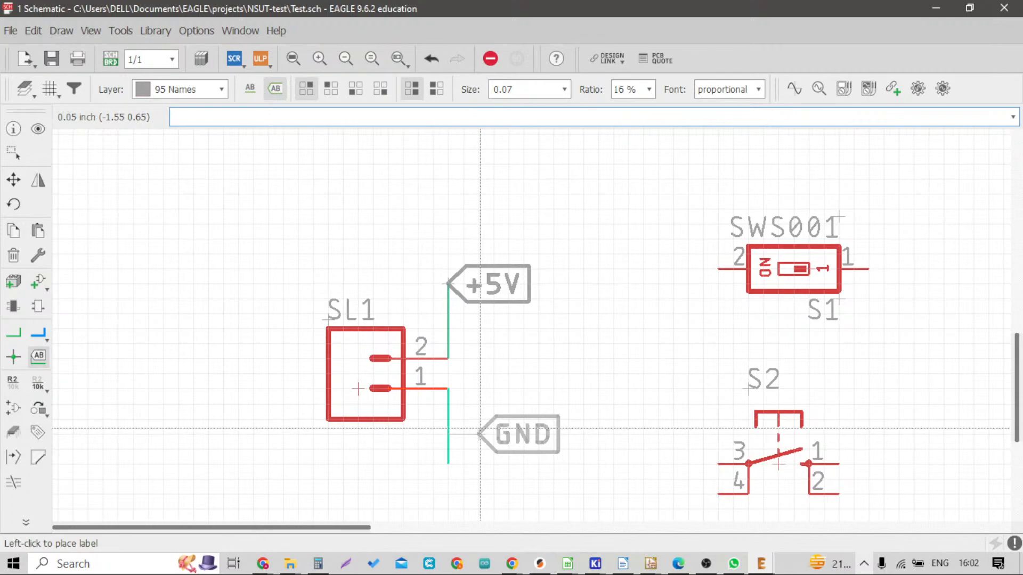
{"action": "scroll", "coordinate": [458, 453], "scroll_direction": "up", "scroll_amount": 3}
{"action": "left_click", "coordinate": [452, 463]}
{"action": "scroll", "coordinate": [456, 448], "scroll_direction": "down", "scroll_amount": 4}
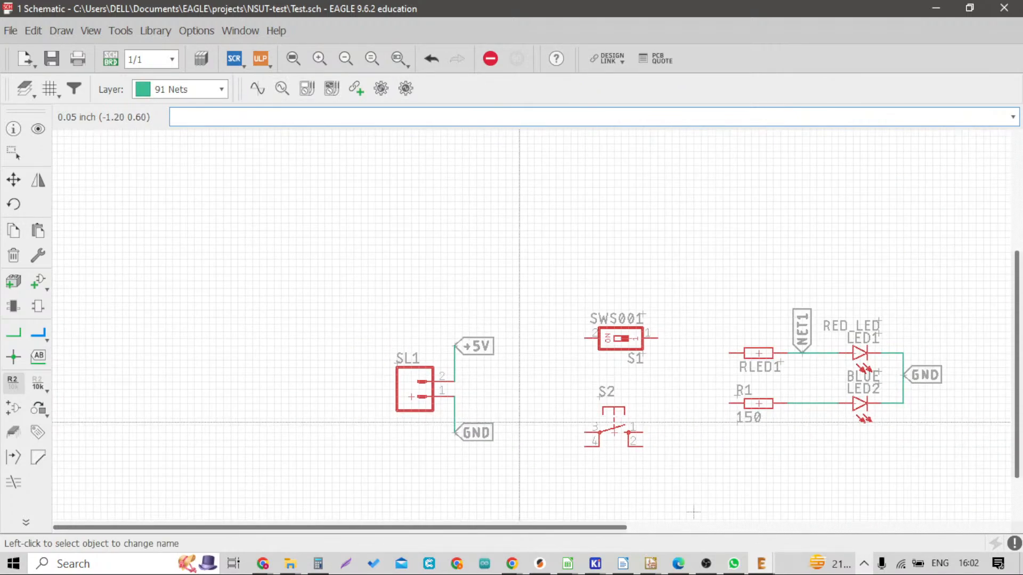
Examine how the SL1 supply nets sit relative to switches S1 and S2 and the LED circuit
{"action": "scroll", "coordinate": [519, 423], "scroll_direction": "up", "scroll_amount": 1}
{"action": "scroll", "coordinate": [525, 424], "scroll_direction": "down", "scroll_amount": 1}
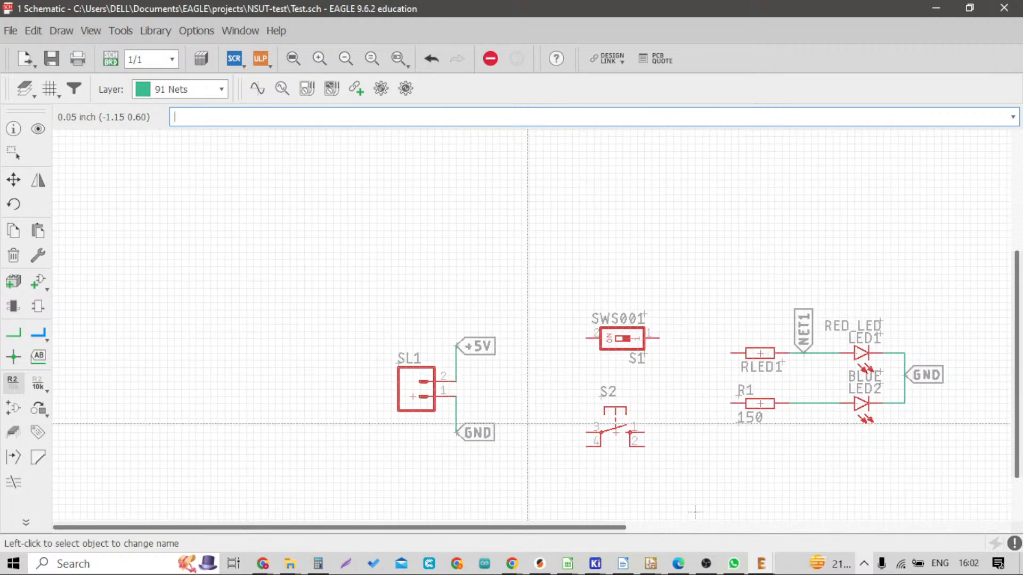
{"action": "scroll", "coordinate": [478, 351], "scroll_direction": "up", "scroll_amount": 2}
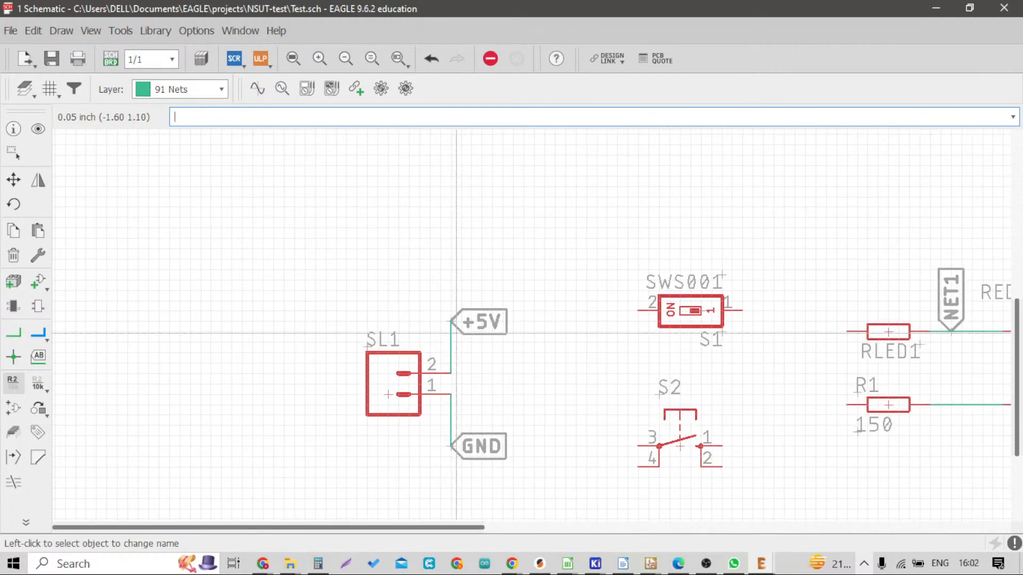
{"action": "scroll", "coordinate": [456, 357], "scroll_direction": "down", "scroll_amount": 2}
{"action": "scroll", "coordinate": [615, 336], "scroll_direction": "up", "scroll_amount": 1}
{"action": "scroll", "coordinate": [615, 337], "scroll_direction": "up", "scroll_amount": 2}
{"action": "scroll", "coordinate": [550, 312], "scroll_direction": "up", "scroll_amount": 1}
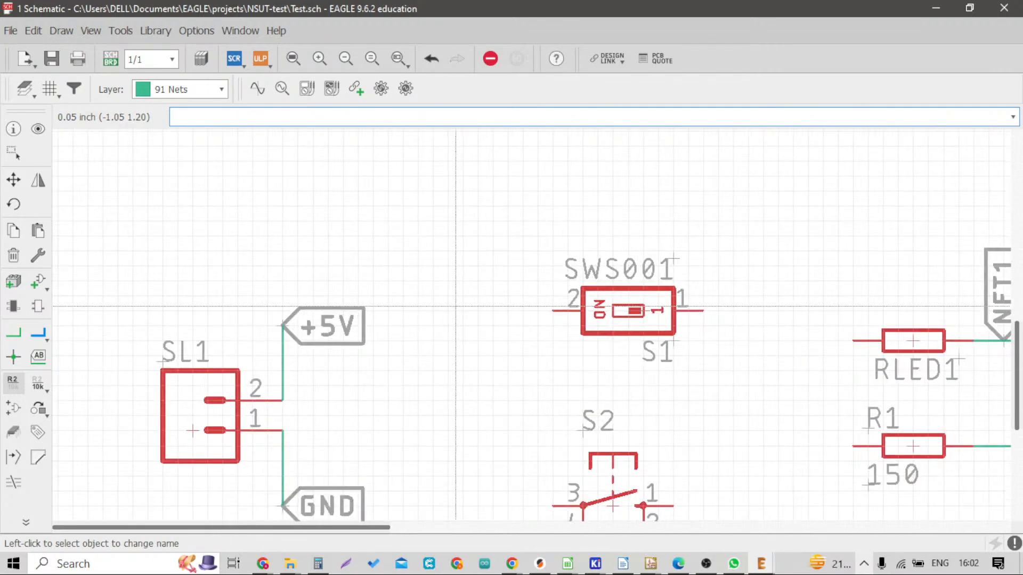
{"action": "scroll", "coordinate": [532, 313], "scroll_direction": "down", "scroll_amount": 1}
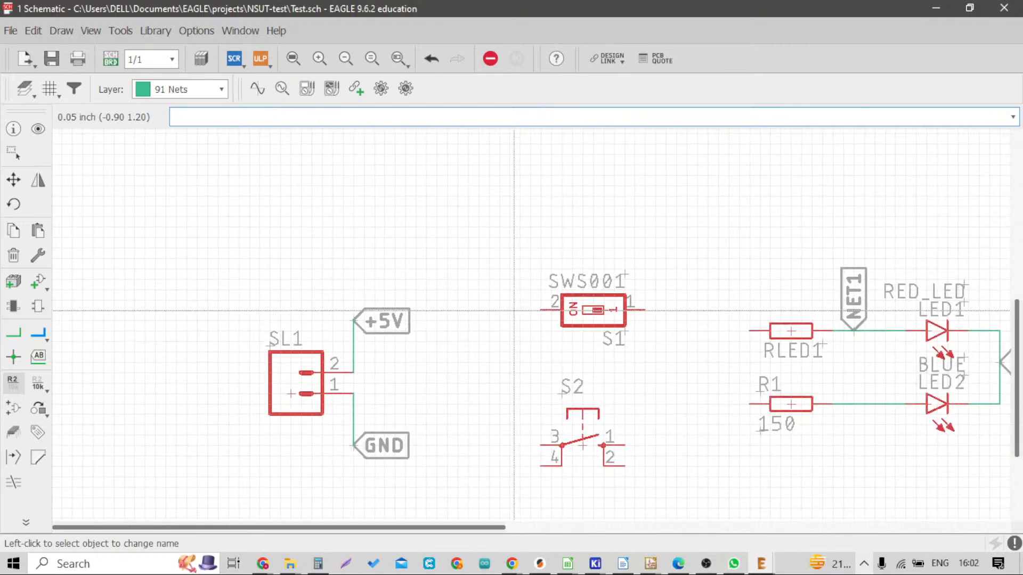
{"action": "scroll", "coordinate": [524, 313], "scroll_direction": "up", "scroll_amount": 1}
{"action": "scroll", "coordinate": [316, 329], "scroll_direction": "up", "scroll_amount": 1}
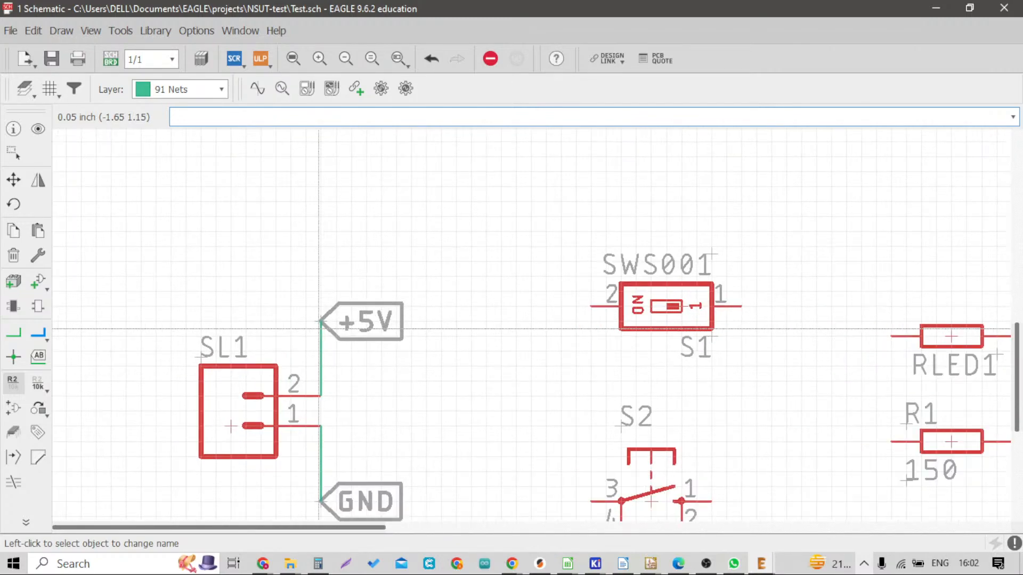
{"action": "scroll", "coordinate": [319, 329], "scroll_direction": "up", "scroll_amount": 1}
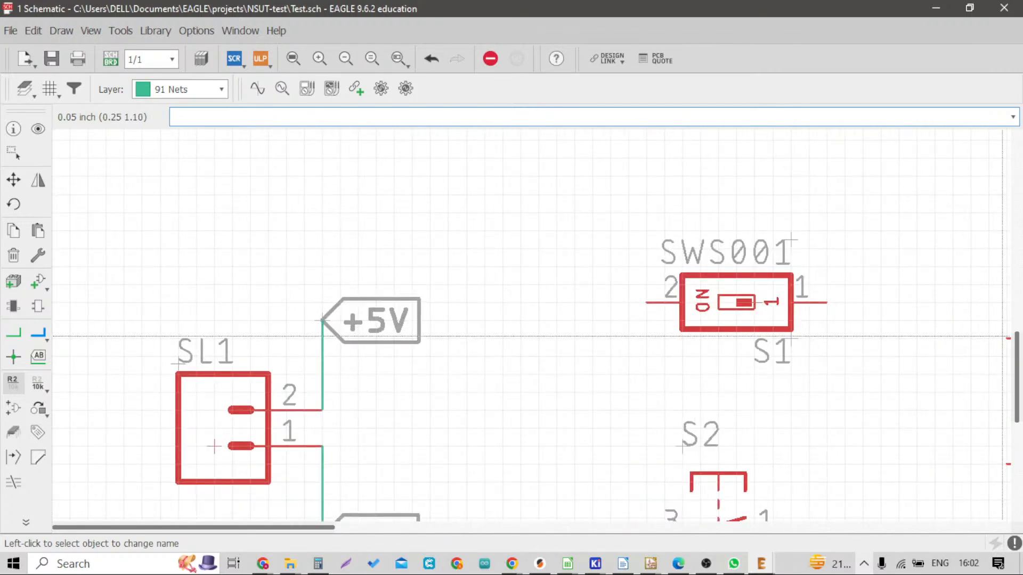
Draw a net wire with one bend from the +5V wire of SL1 to pin 2 of switch S1
{"action": "left_click", "coordinate": [14, 333]}
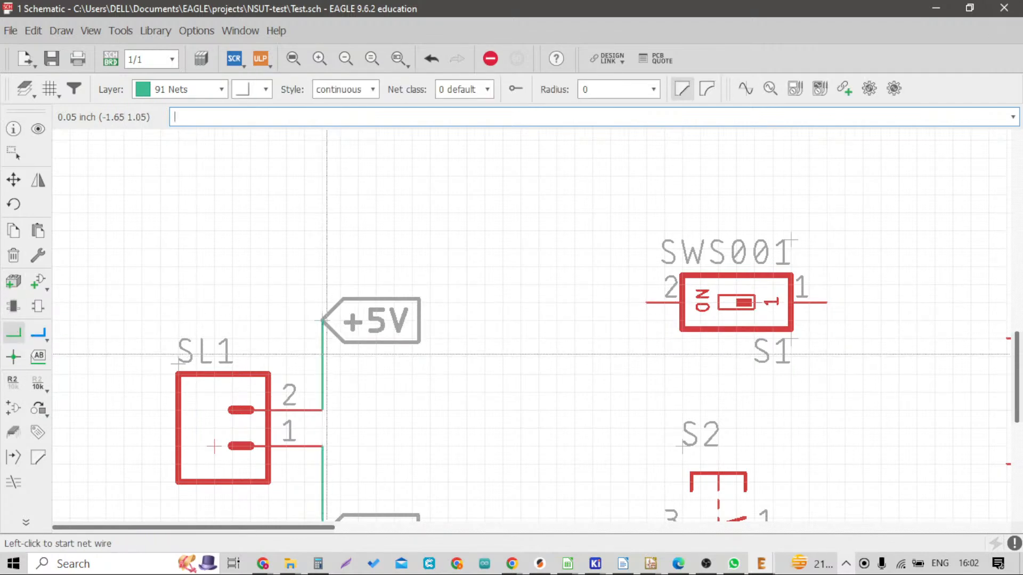
{"action": "left_click", "coordinate": [323, 374]}
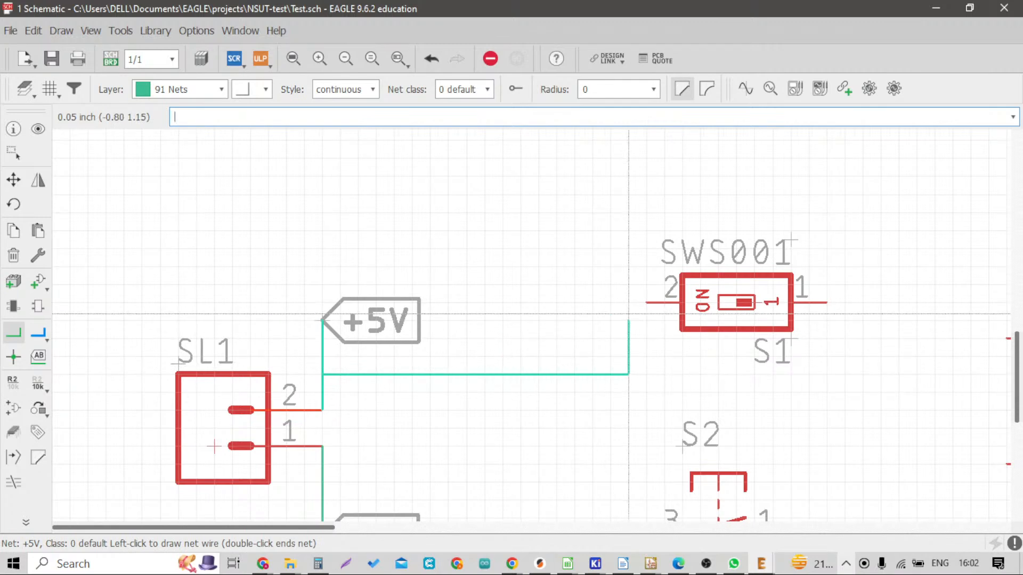
{"action": "left_click", "coordinate": [646, 303]}
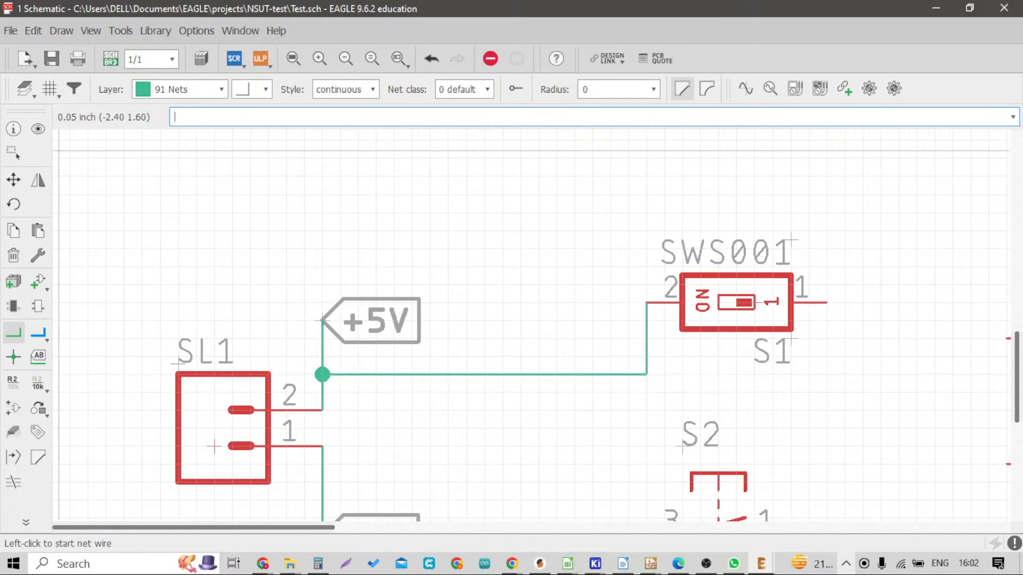
Highlight the +5V net with Show to inspect the wired connection between SL1 pin 2 and S1 pin 2
{"action": "left_click", "coordinate": [37, 129]}
{"action": "left_click", "coordinate": [354, 375]}
{"action": "scroll", "coordinate": [354, 367], "scroll_direction": "down", "scroll_amount": 3}
{"action": "scroll", "coordinate": [343, 365], "scroll_direction": "up", "scroll_amount": 4}
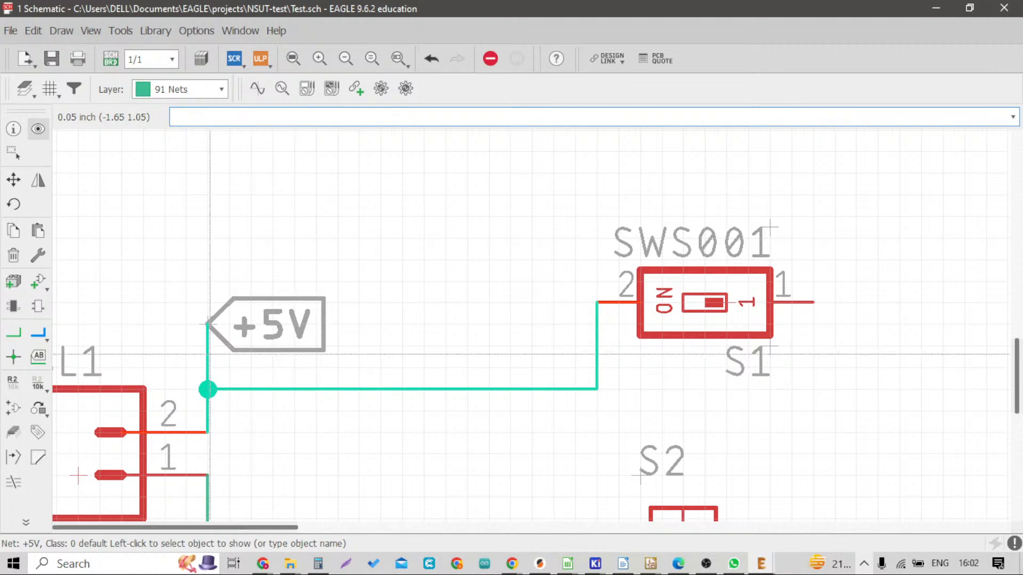
{"action": "scroll", "coordinate": [169, 450], "scroll_direction": "up", "scroll_amount": 2}
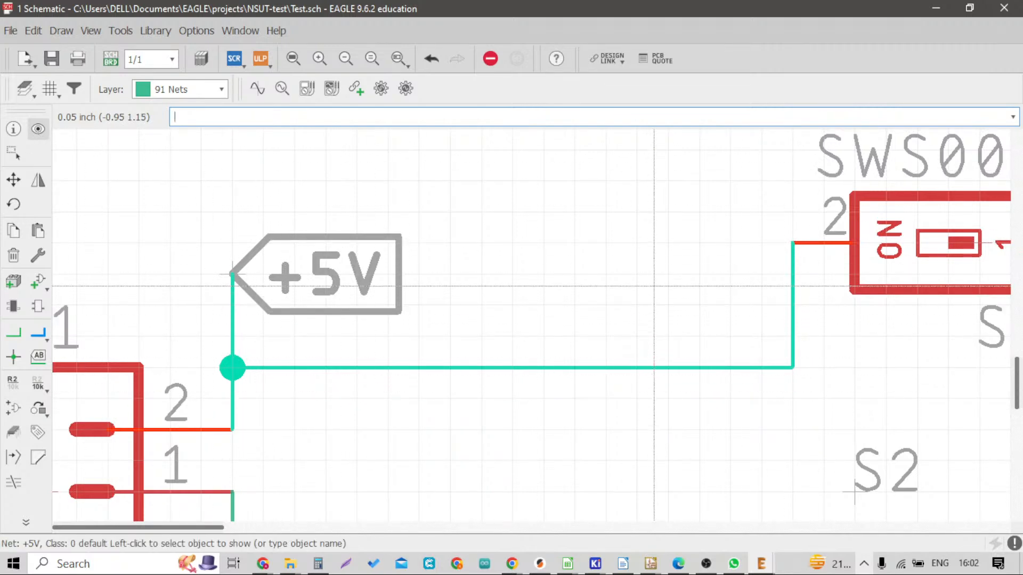
Delete both segments of the wire joining the +5V net to pin 2 of switch S1
{"action": "left_click", "coordinate": [13, 256]}
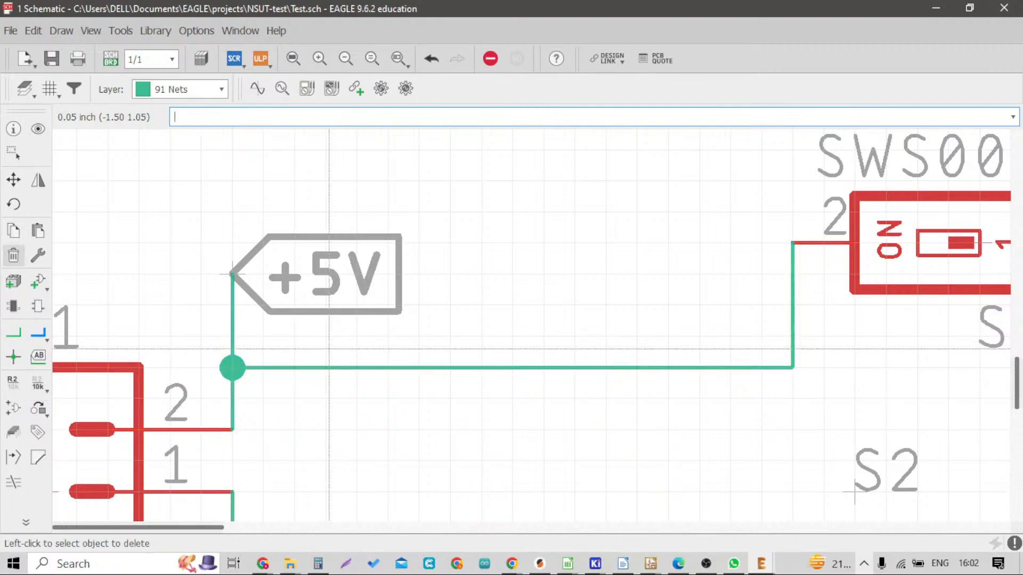
{"action": "left_click", "coordinate": [290, 365]}
{"action": "left_click", "coordinate": [791, 302]}
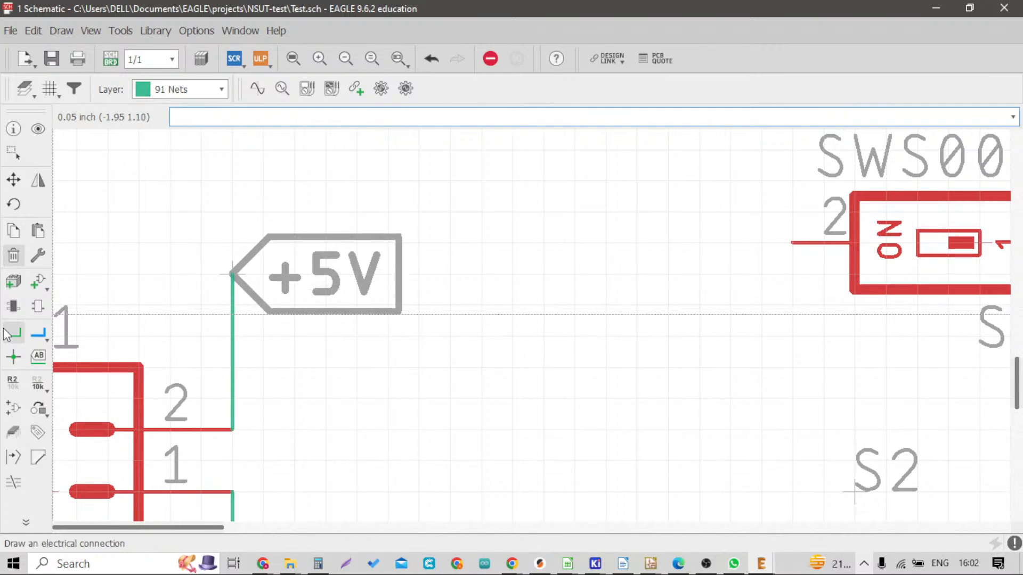
{"action": "left_click", "coordinate": [792, 243]}
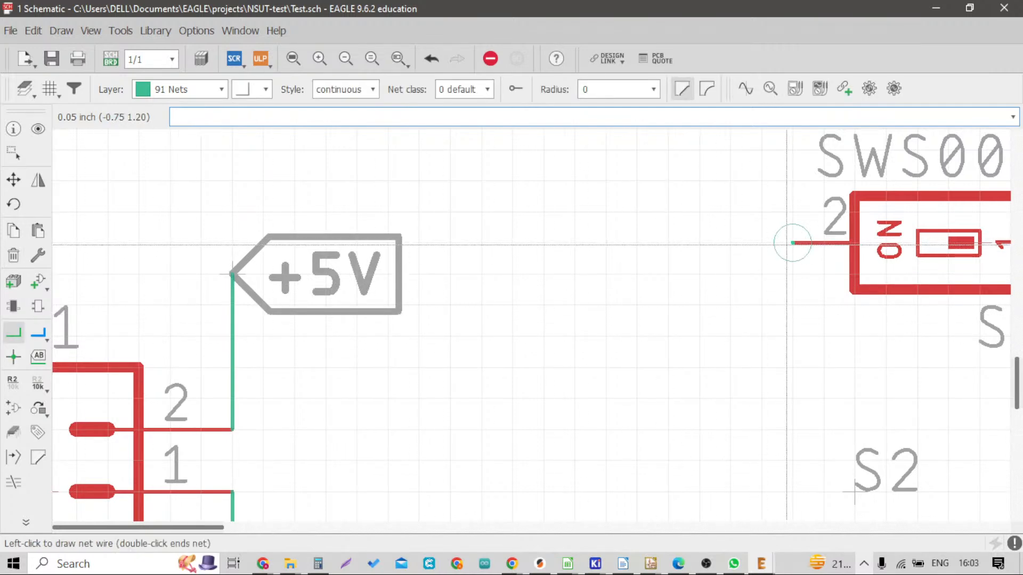
{"action": "double_click", "coordinate": [699, 243]}
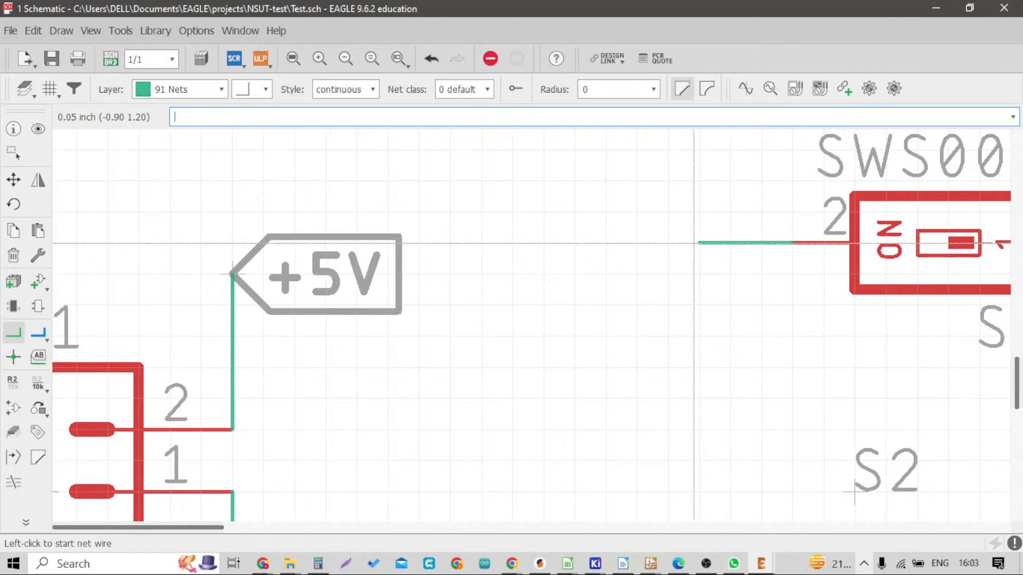
{"action": "left_click", "coordinate": [694, 243]}
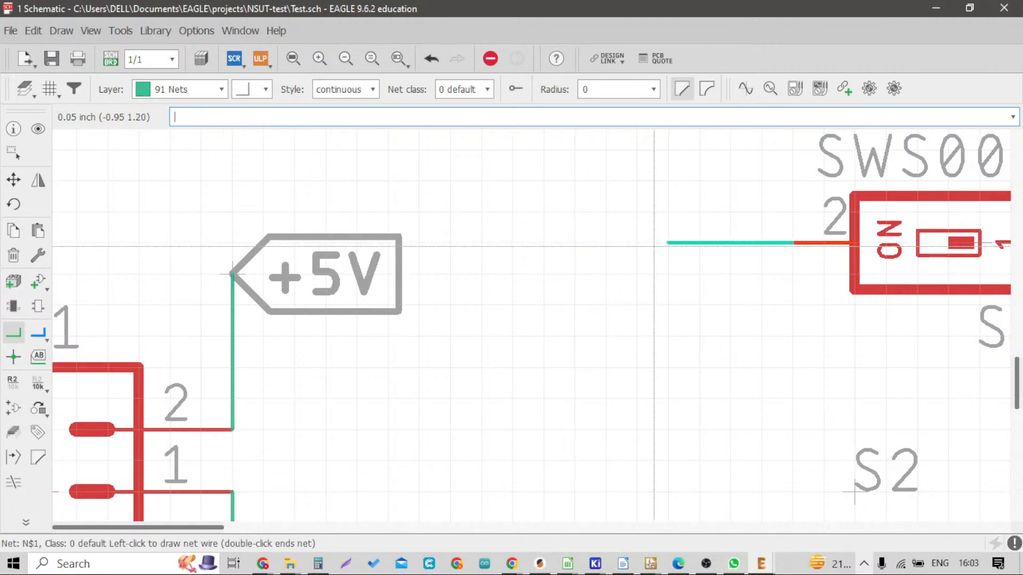
{"action": "key", "text": "Escape"}
{"action": "key", "text": "ctrl+z"}
Draw a net wire about 0.15 inch horizontally outward from pin 2 of switch S1, towards SL1
{"action": "left_click", "coordinate": [792, 242]}
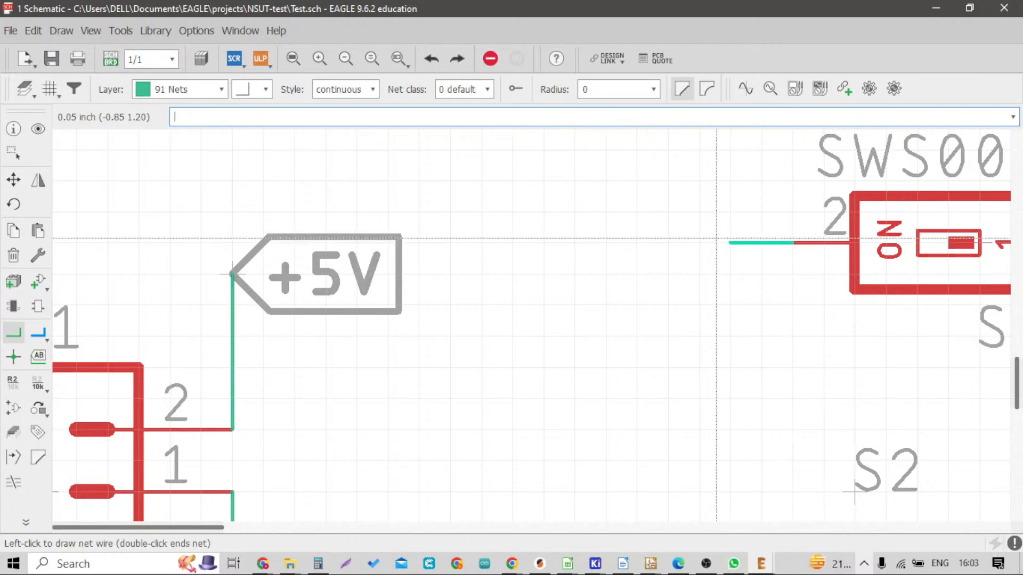
{"action": "left_click", "coordinate": [701, 242]}
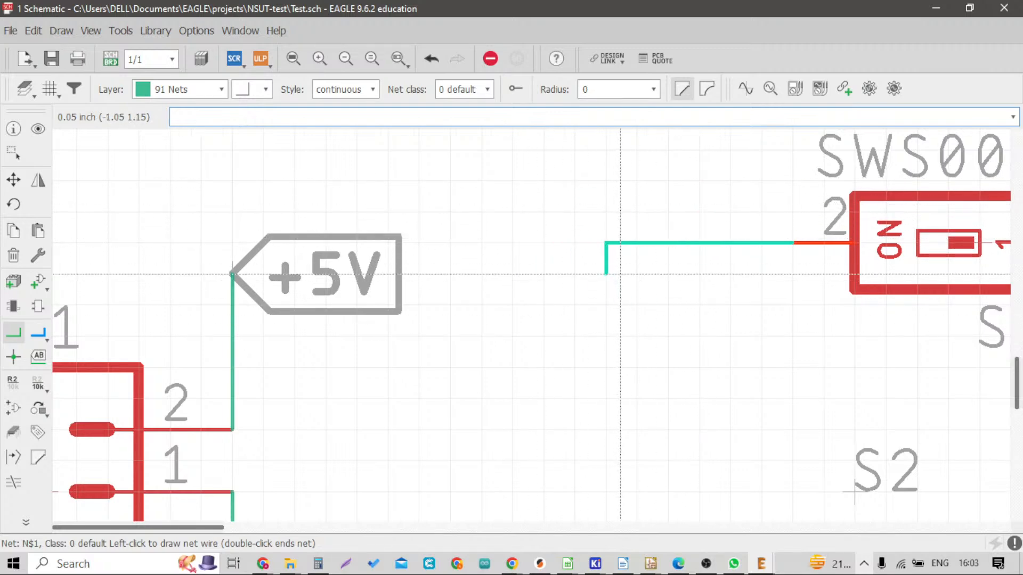
{"action": "key", "text": "Escape"}
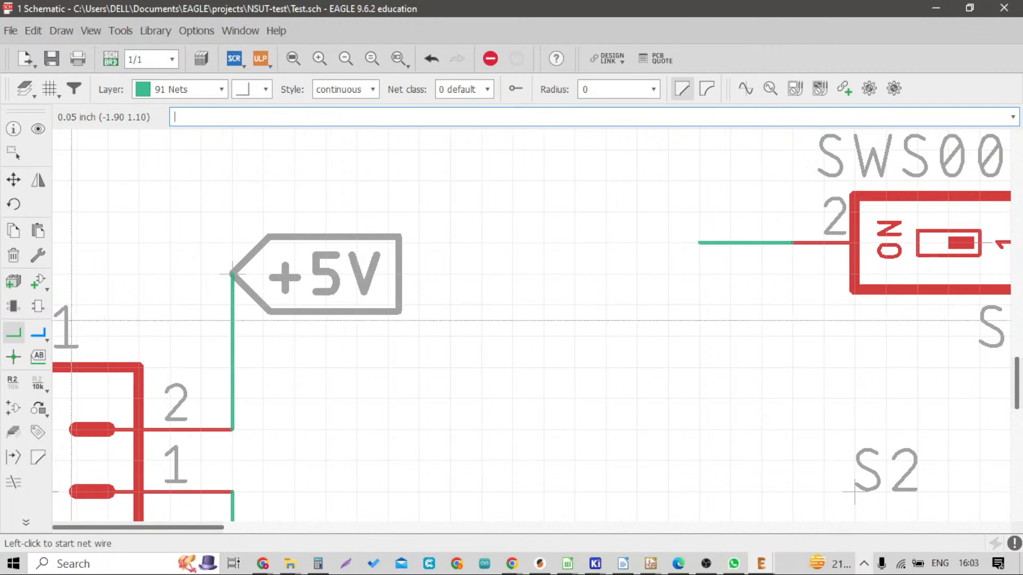
Name the net on S1 pin 2 +5V, accept joining it to the existing +5V net, and place its label at the wire's free end
{"action": "left_click", "coordinate": [5, 385]}
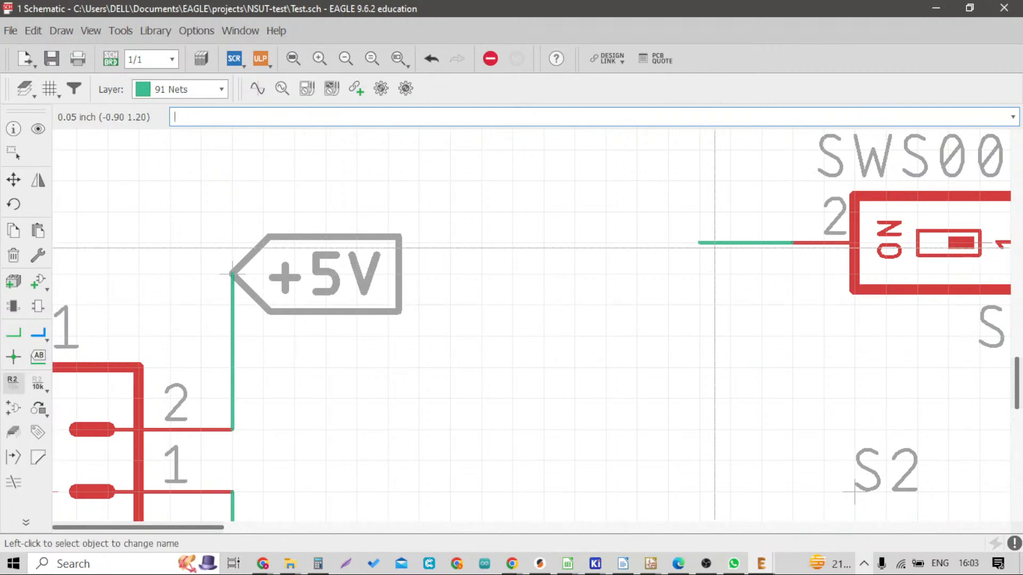
{"action": "left_click", "coordinate": [716, 243]}
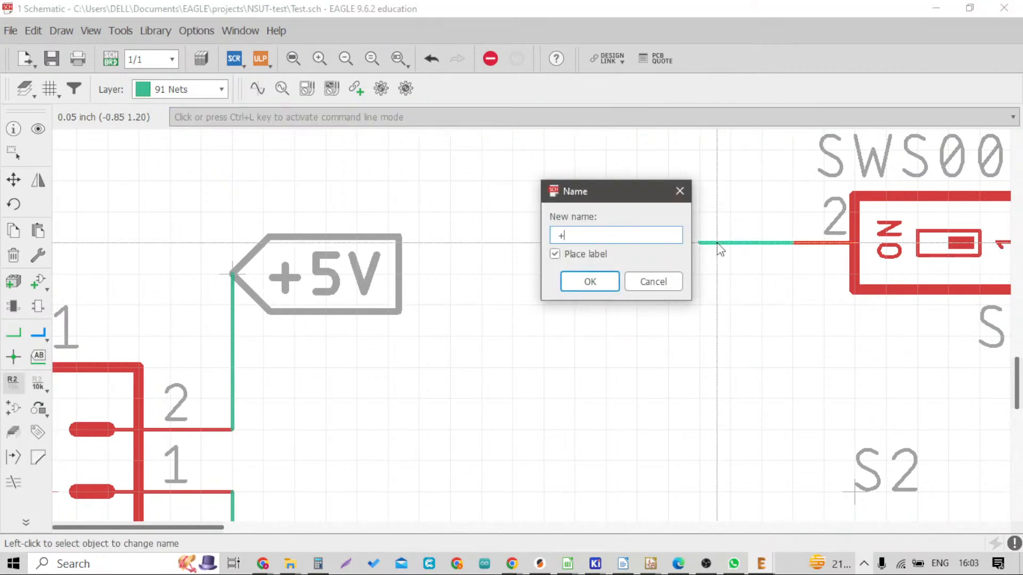
{"action": "key", "text": "Return"}
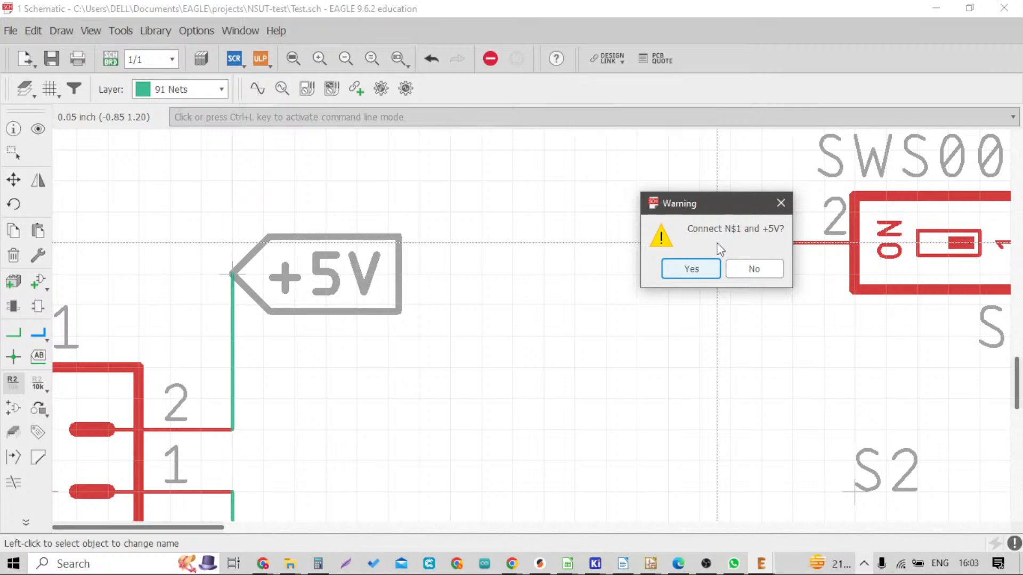
{"action": "left_click", "coordinate": [692, 269]}
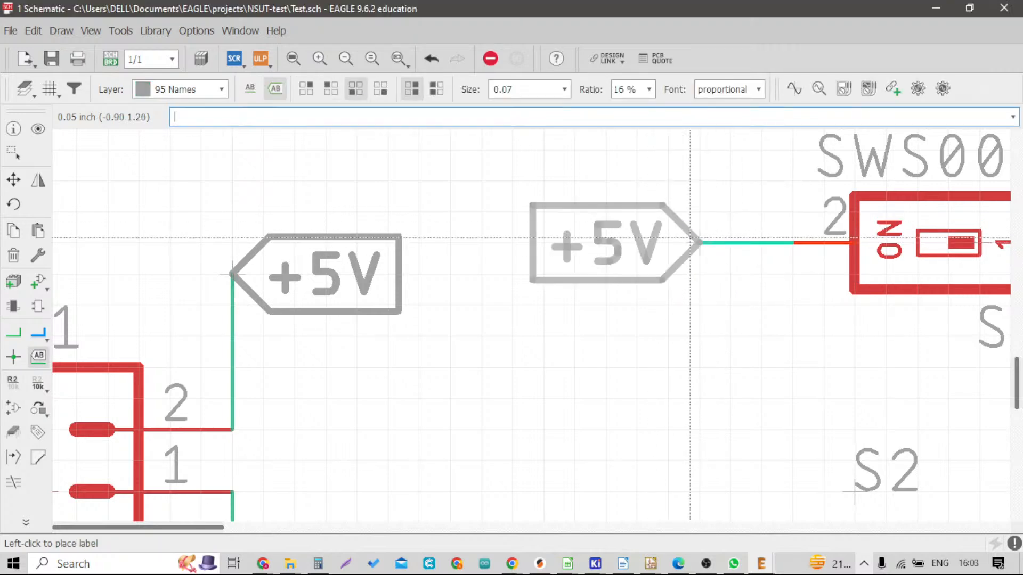
{"action": "left_click", "coordinate": [690, 237]}
{"action": "scroll", "coordinate": [690, 237], "scroll_direction": "down", "scroll_amount": 3}
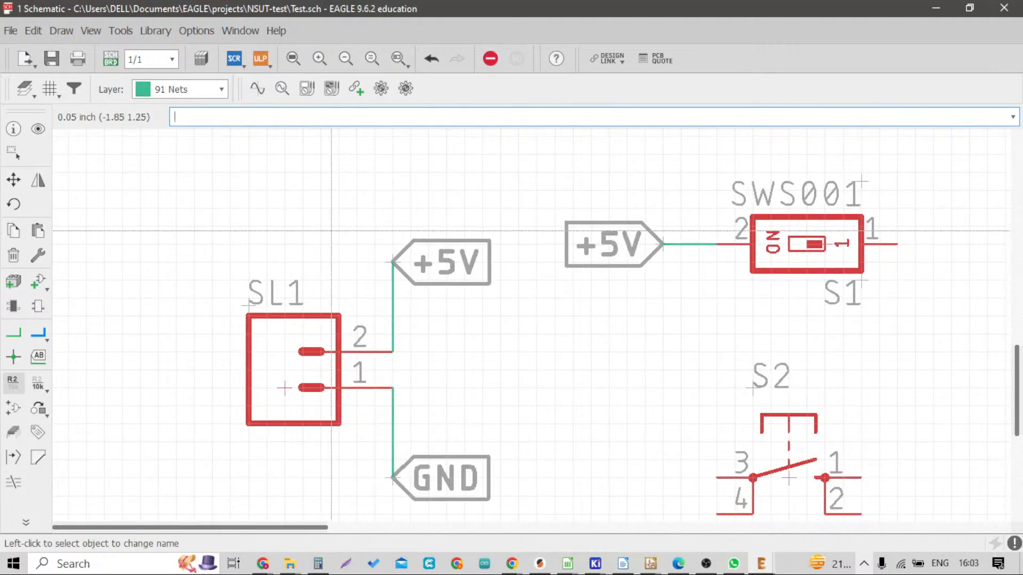
Highlight the +5V net with Show to check the connection by name between SL1 pin 2 and S1 pin 2
{"action": "left_click", "coordinate": [38, 129]}
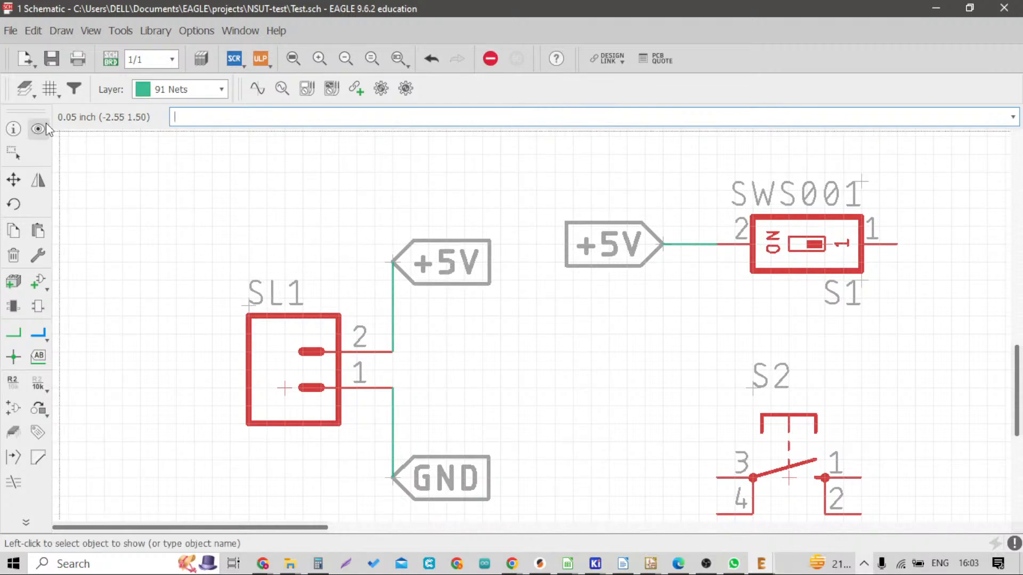
{"action": "scroll", "coordinate": [392, 282], "scroll_direction": "up", "scroll_amount": 2}
{"action": "left_click", "coordinate": [336, 303]}
{"action": "scroll", "coordinate": [336, 303], "scroll_direction": "down", "scroll_amount": 2}
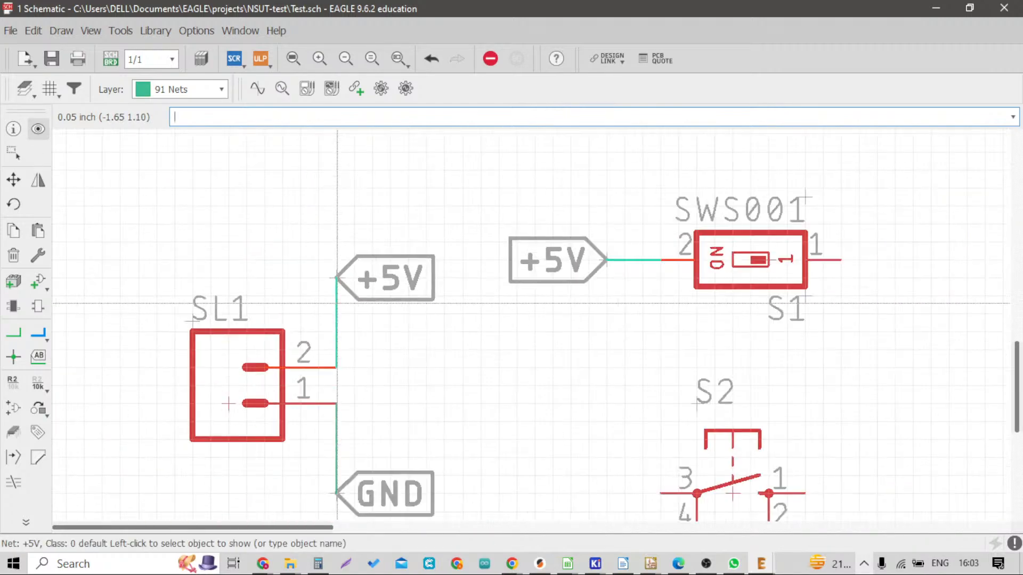
{"action": "scroll", "coordinate": [241, 310], "scroll_direction": "up", "scroll_amount": 2}
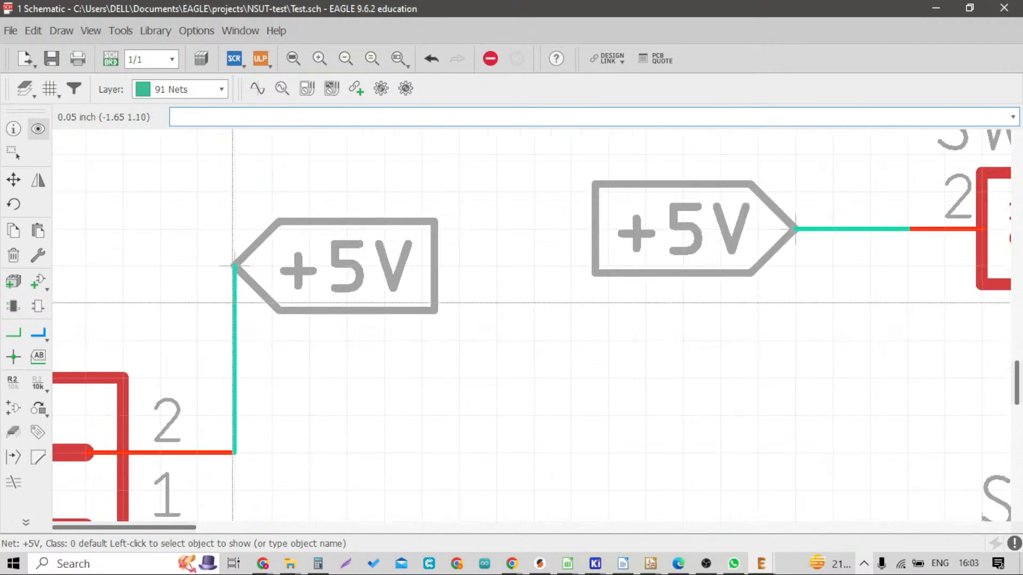
{"action": "scroll", "coordinate": [251, 312], "scroll_direction": "down", "scroll_amount": 2}
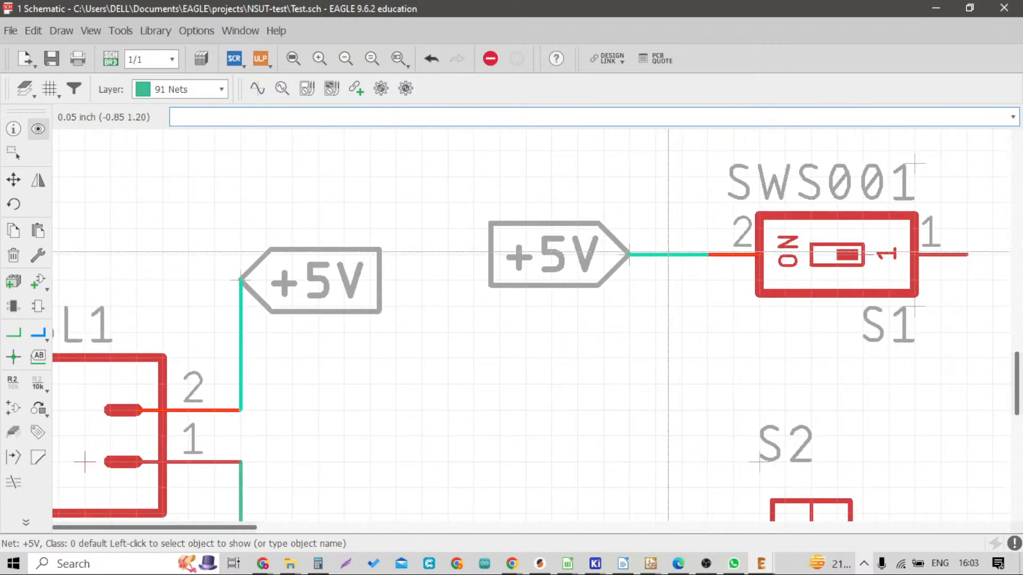
{"action": "scroll", "coordinate": [654, 263], "scroll_direction": "up", "scroll_amount": 3}
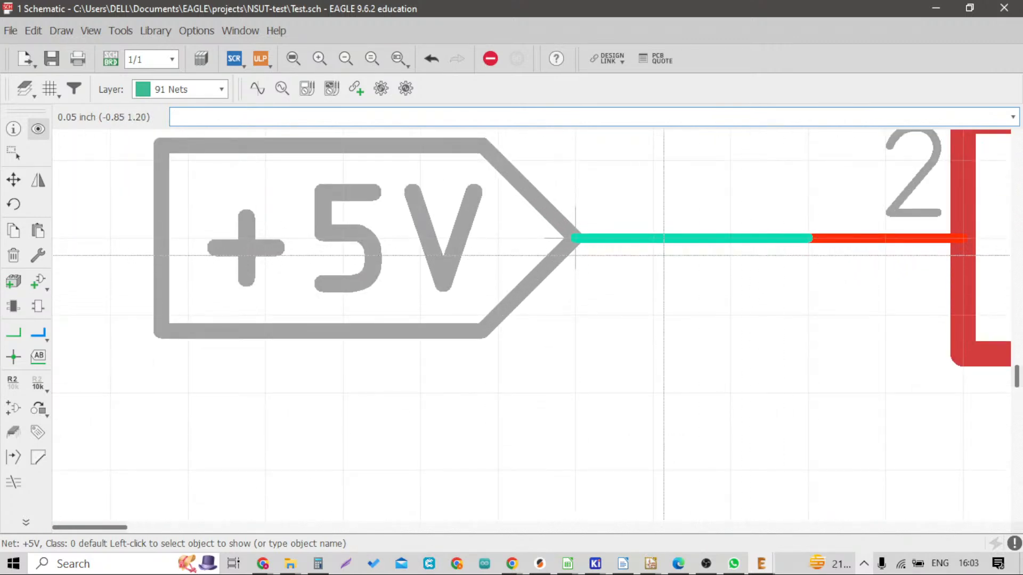
Draw a net wire about 0.15 inch horizontally outward from pin 3 of switch S2, towards SL1
{"action": "scroll", "coordinate": [663, 256], "scroll_direction": "down", "scroll_amount": 3}
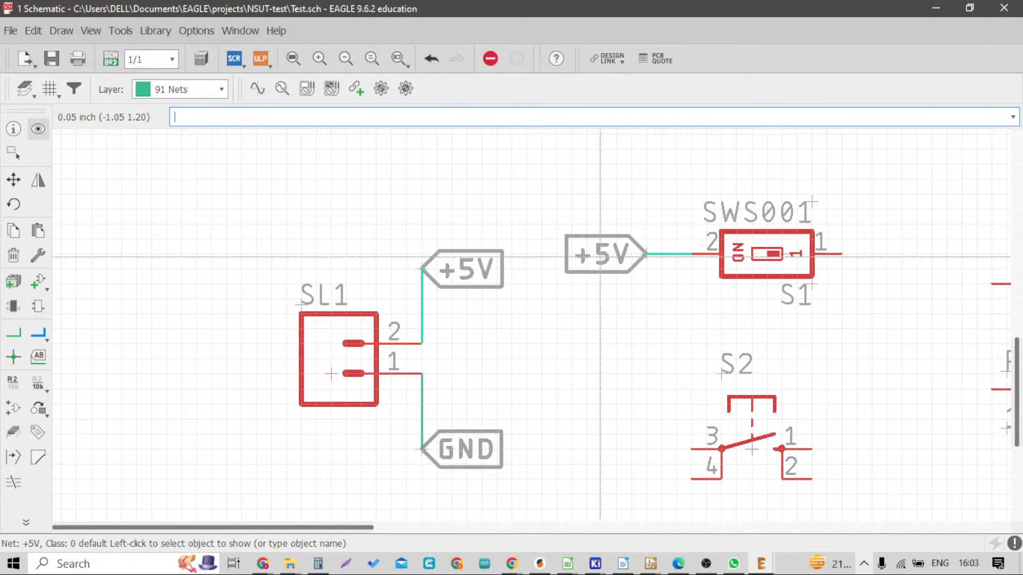
{"action": "scroll", "coordinate": [600, 269], "scroll_direction": "down", "scroll_amount": 3}
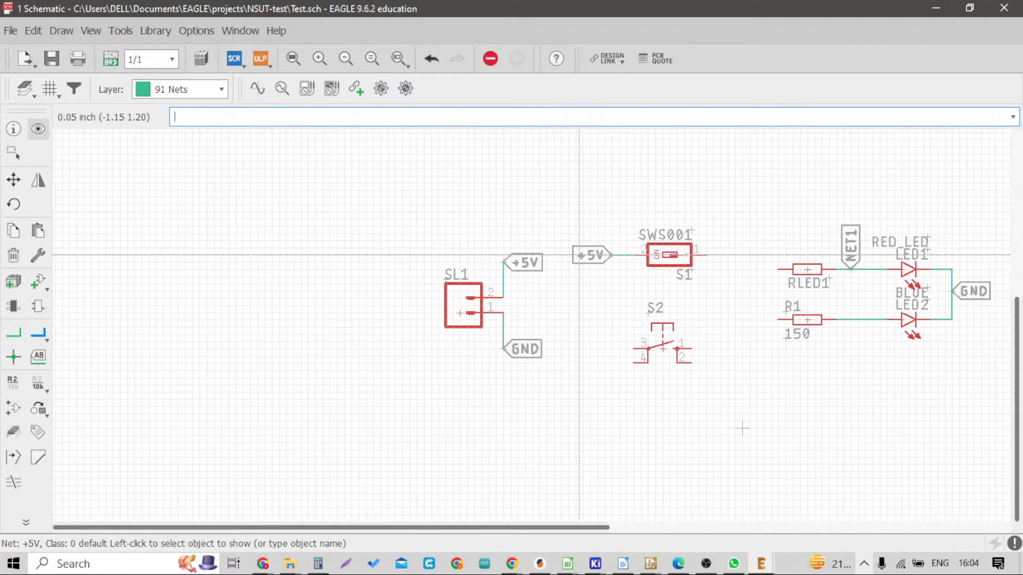
{"action": "scroll", "coordinate": [628, 257], "scroll_direction": "up", "scroll_amount": 4}
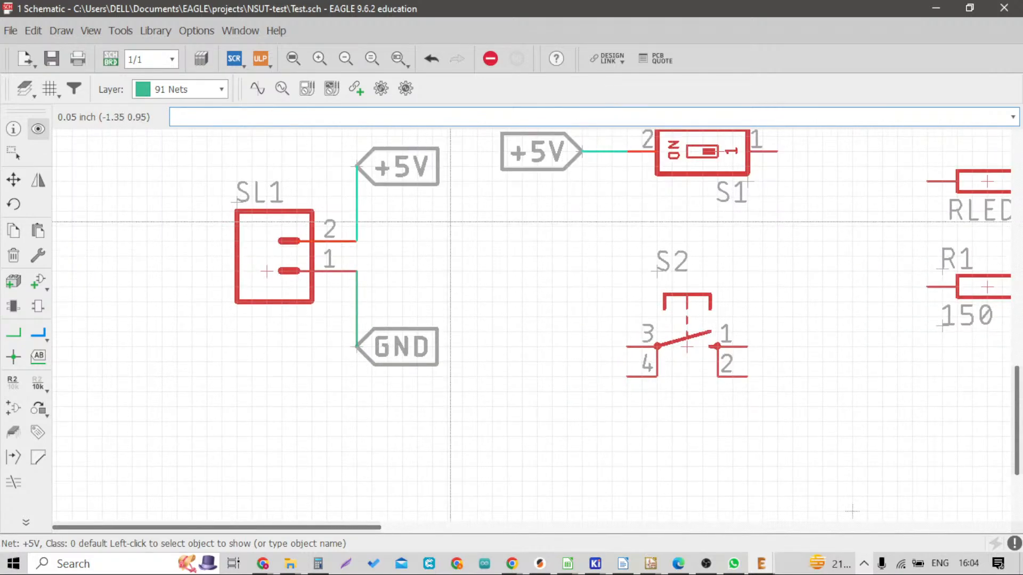
{"action": "left_click", "coordinate": [13, 333]}
{"action": "scroll", "coordinate": [618, 333], "scroll_direction": "up", "scroll_amount": 4}
{"action": "left_click", "coordinate": [617, 326]}
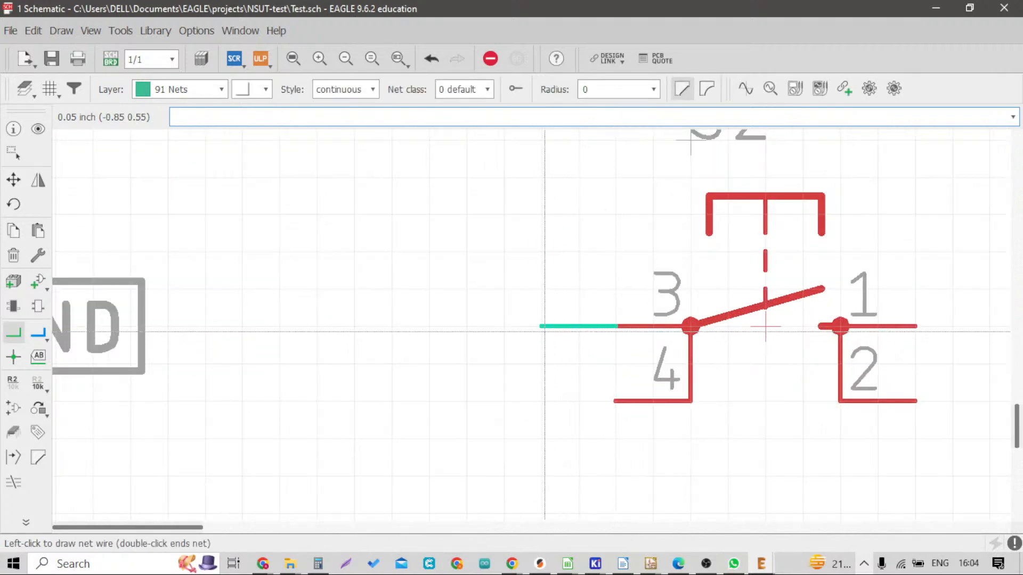
Name the net on S2 pin 3 +5V, accept joining it to the existing +5V net, and place its label at the wire's free end
{"action": "scroll", "coordinate": [510, 327], "scroll_direction": "down", "scroll_amount": 2}
{"action": "scroll", "coordinate": [512, 330], "scroll_direction": "down", "scroll_amount": 1}
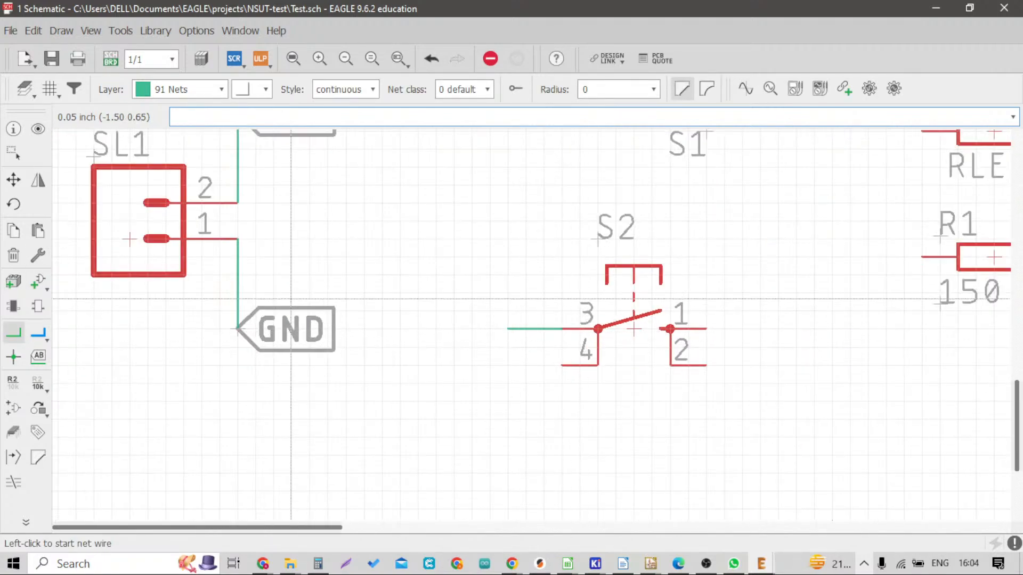
{"action": "left_click", "coordinate": [13, 383]}
{"action": "scroll", "coordinate": [458, 354], "scroll_direction": "down", "scroll_amount": 2}
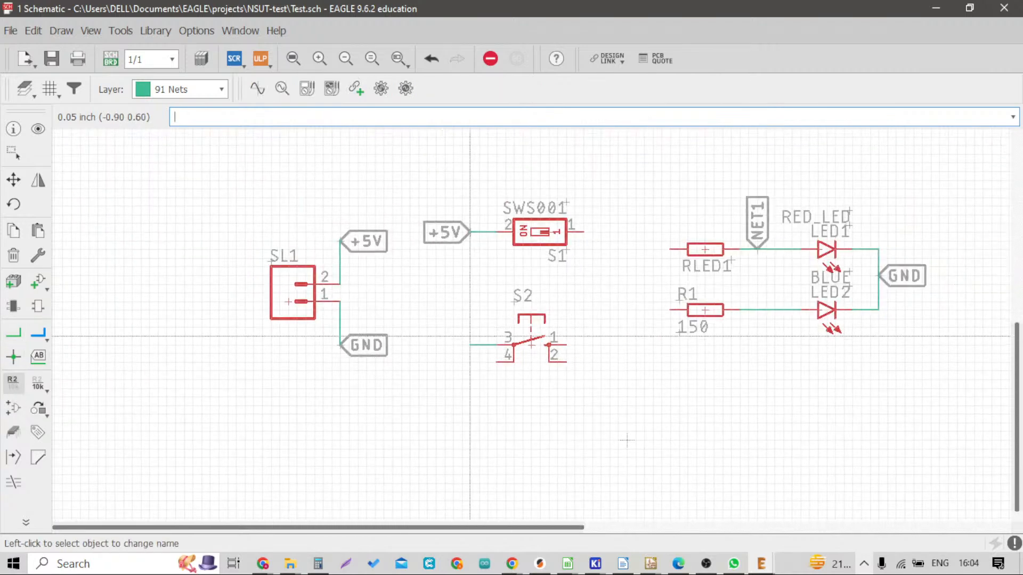
{"action": "scroll", "coordinate": [472, 360], "scroll_direction": "up", "scroll_amount": 2}
{"action": "left_click", "coordinate": [471, 358]}
{"action": "type", "text": "+5V"}
{"action": "key", "text": "Return"}
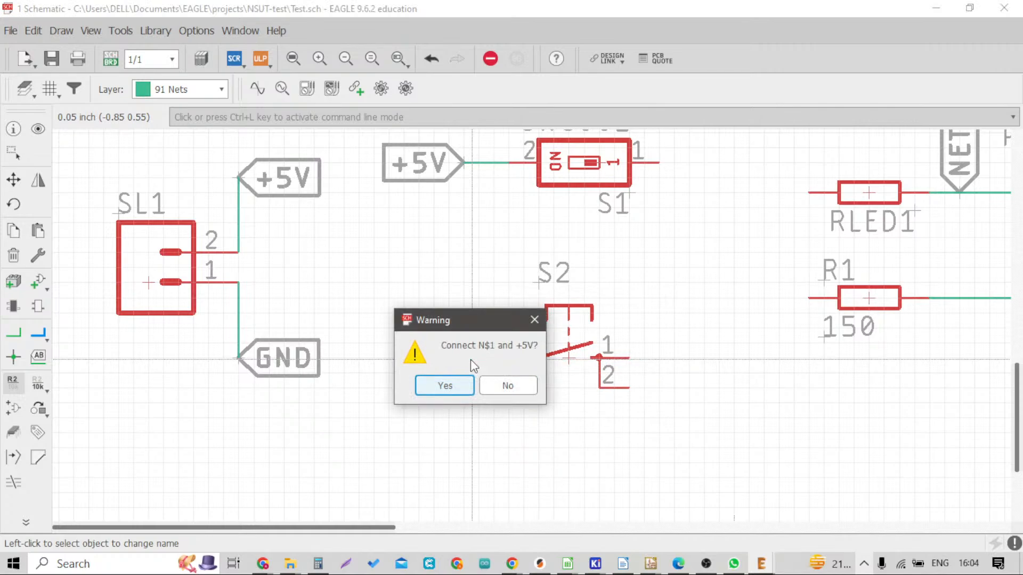
{"action": "key", "text": "Return"}
{"action": "right_click", "coordinate": [472, 359]}
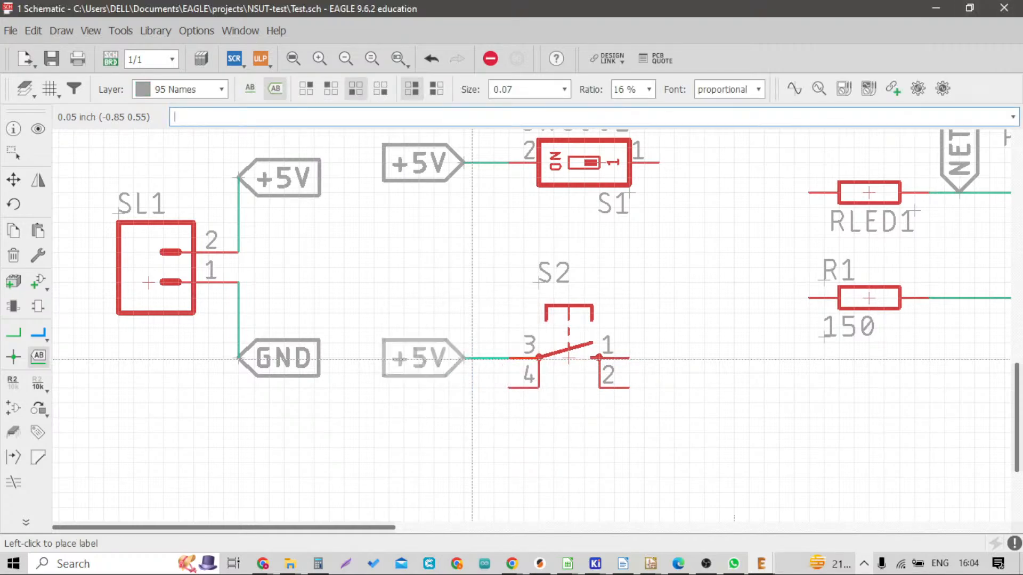
{"action": "left_click", "coordinate": [472, 359]}
Draw net wires joining the free end of RLED1 to pin 1 of switch S1 and pin 1 of switch S2 to the free end of R1
{"action": "scroll", "coordinate": [472, 358], "scroll_direction": "down", "scroll_amount": 2}
{"action": "scroll", "coordinate": [566, 415], "scroll_direction": "down", "scroll_amount": 1}
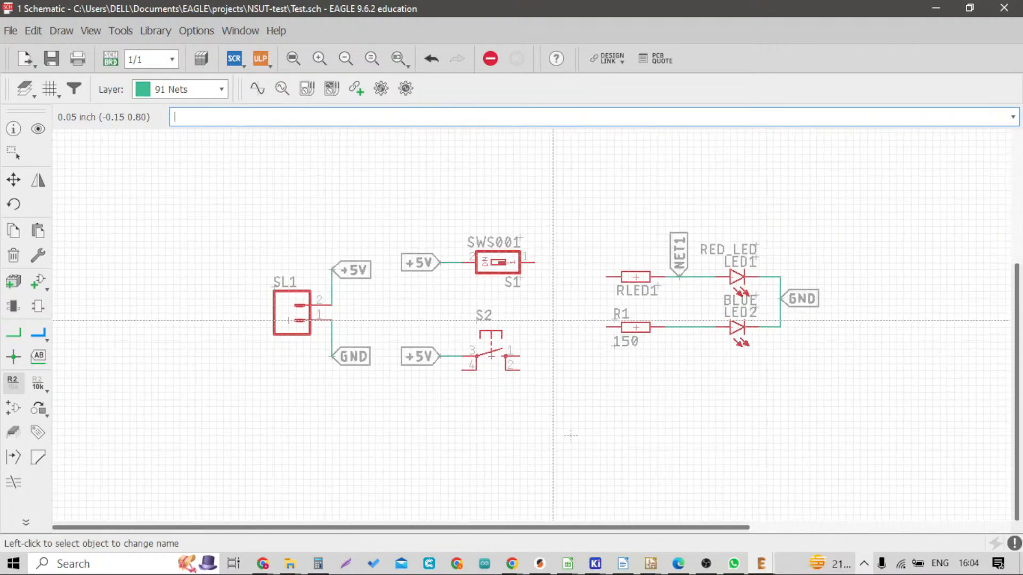
{"action": "scroll", "coordinate": [572, 319], "scroll_direction": "up", "scroll_amount": 3}
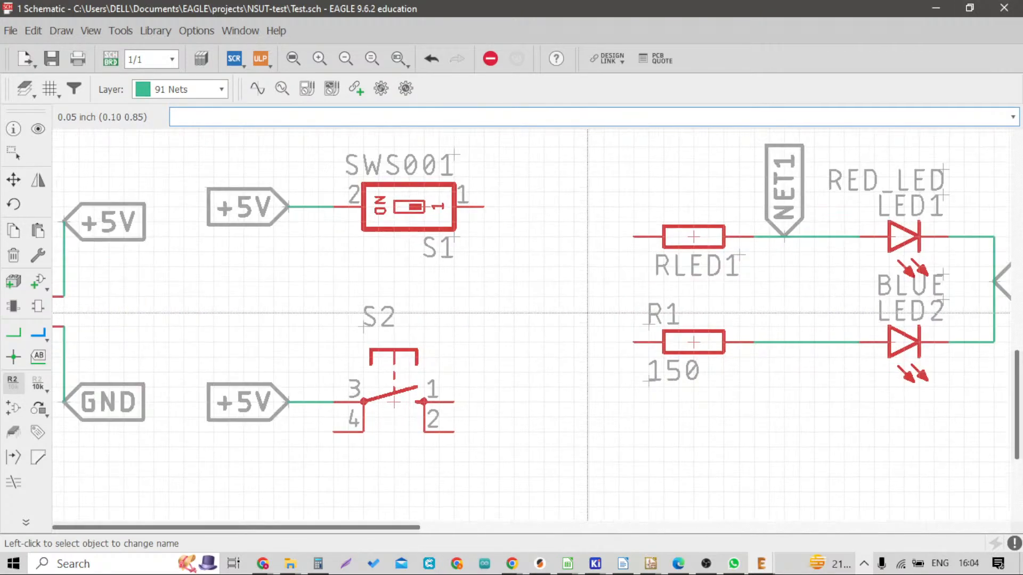
{"action": "left_click", "coordinate": [13, 333]}
{"action": "left_click", "coordinate": [634, 237]}
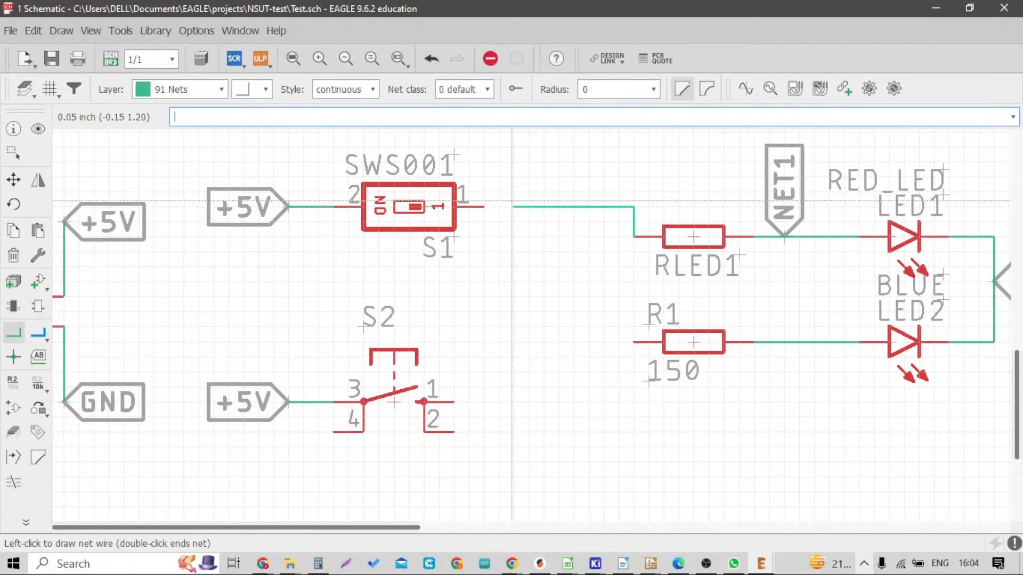
{"action": "left_click", "coordinate": [483, 206]}
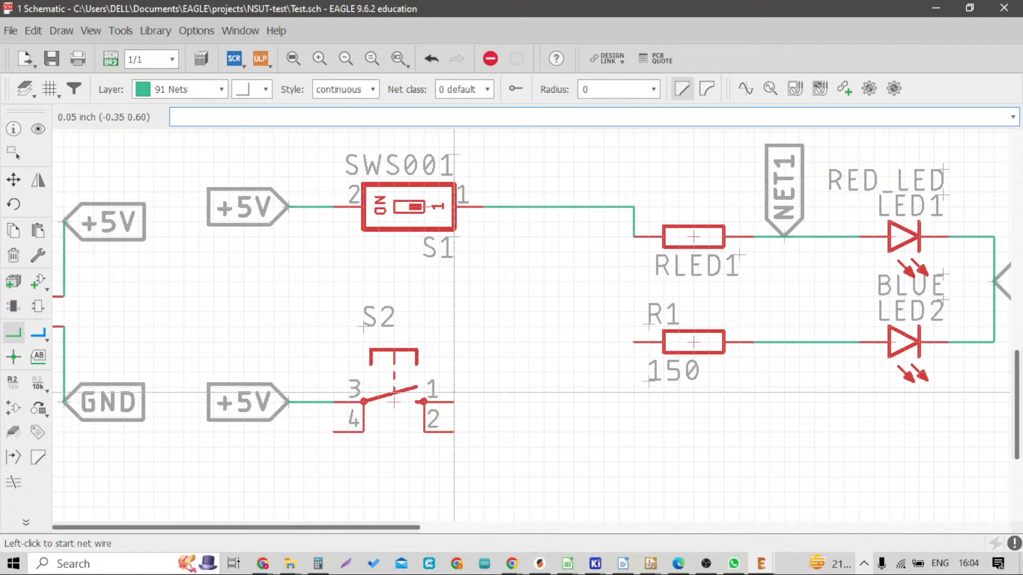
{"action": "left_click", "coordinate": [453, 401]}
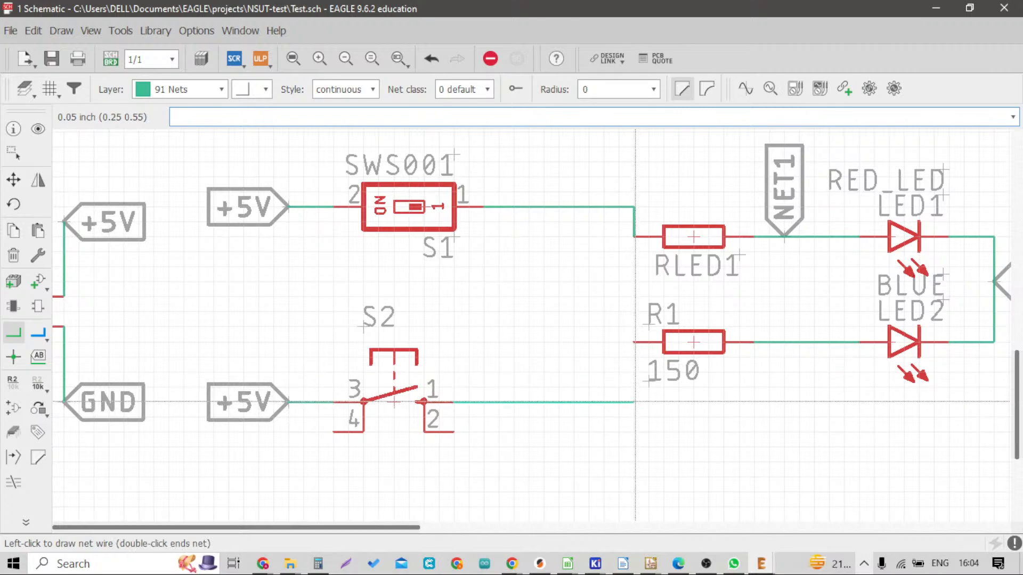
{"action": "left_click", "coordinate": [634, 342]}
Highlight the GND net with Show to check the connection by name between SL1 pin 1 and the cathodes of both LEDs
{"action": "scroll", "coordinate": [674, 320], "scroll_direction": "down", "scroll_amount": 3}
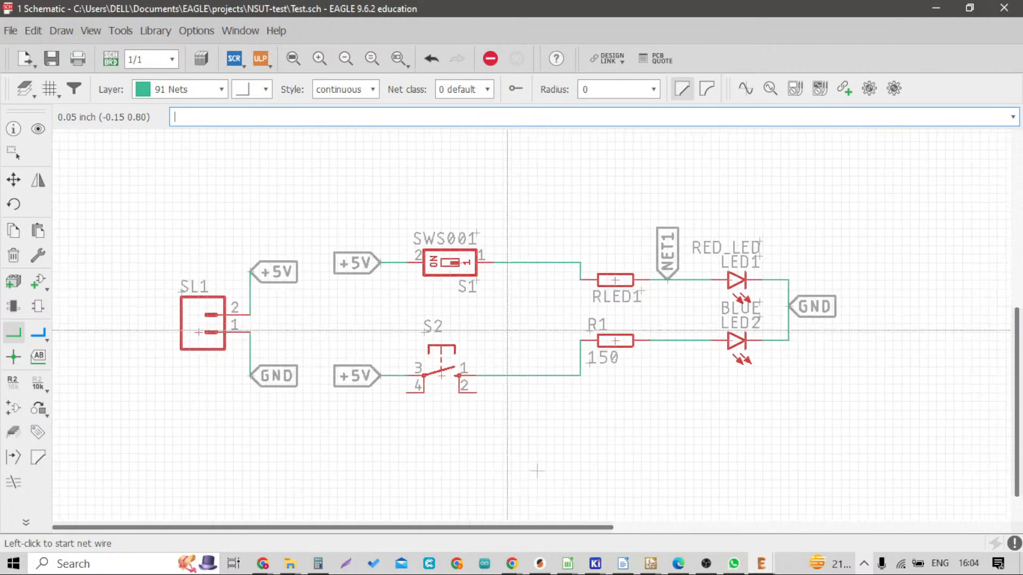
{"action": "scroll", "coordinate": [762, 312], "scroll_direction": "up", "scroll_amount": 2}
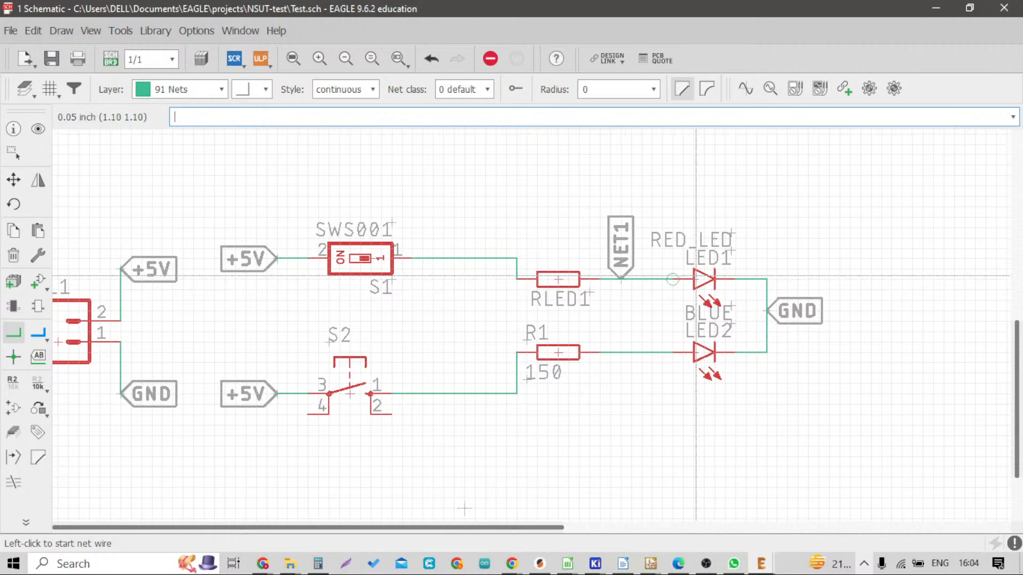
{"action": "scroll", "coordinate": [695, 277], "scroll_direction": "down", "scroll_amount": 1}
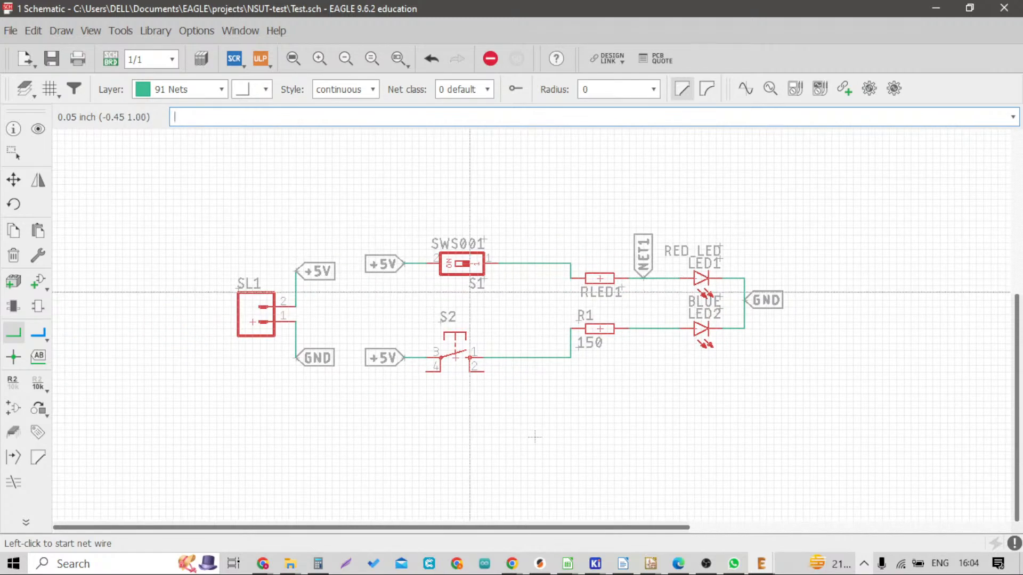
{"action": "scroll", "coordinate": [488, 307], "scroll_direction": "up", "scroll_amount": 1}
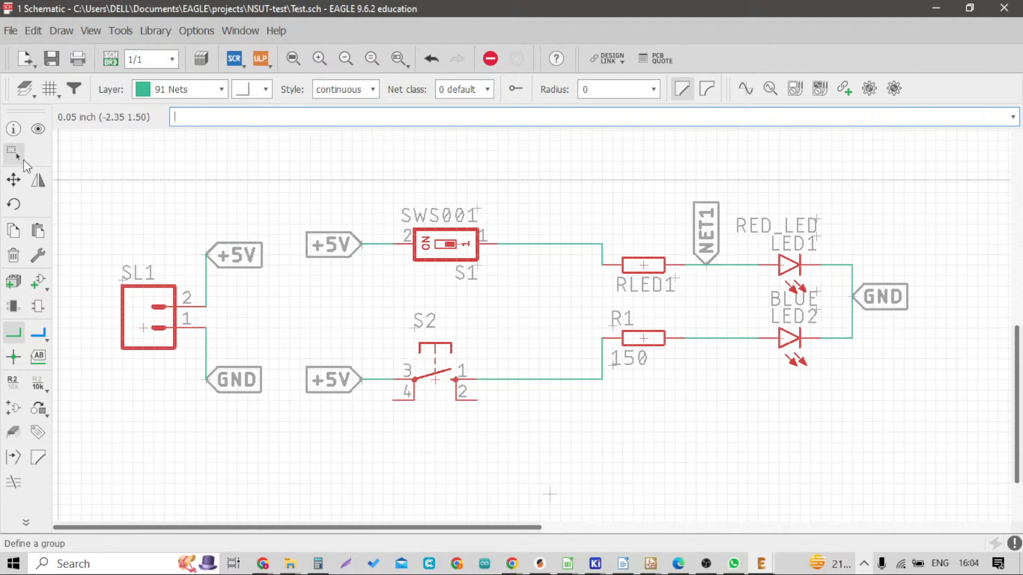
{"action": "left_click", "coordinate": [38, 128]}
{"action": "scroll", "coordinate": [195, 326], "scroll_direction": "up", "scroll_amount": 2}
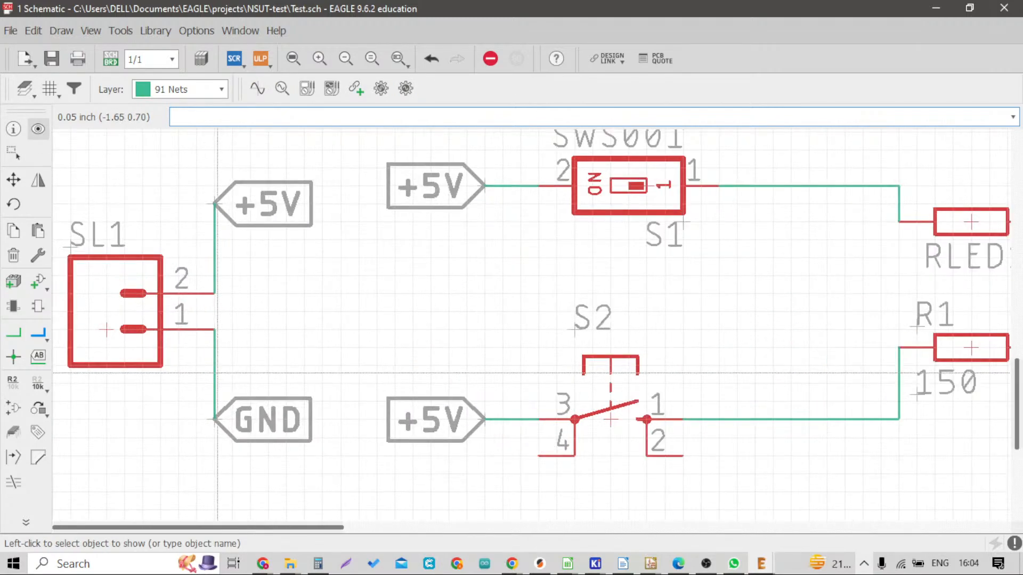
{"action": "scroll", "coordinate": [205, 360], "scroll_direction": "down", "scroll_amount": 3}
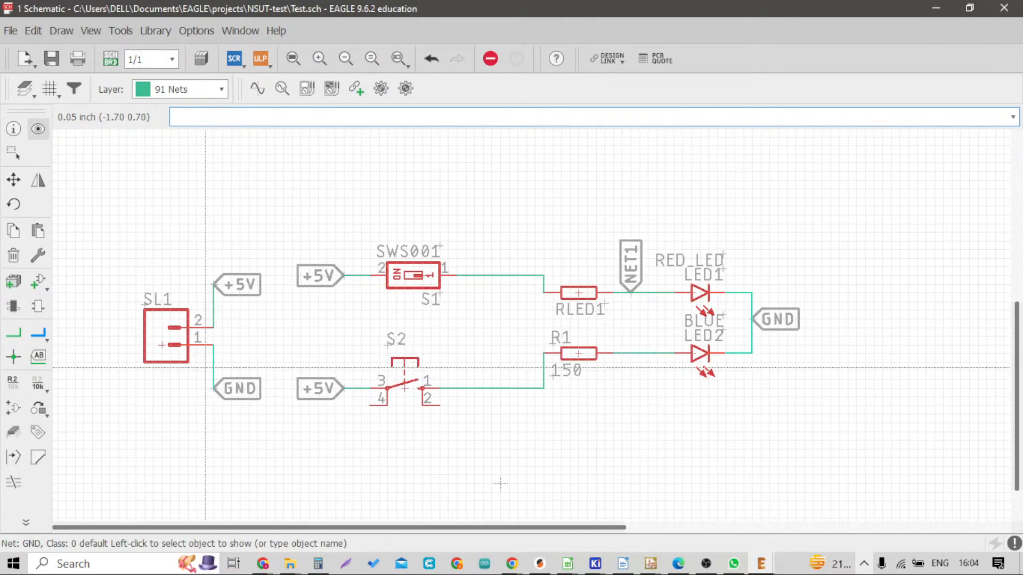
{"action": "scroll", "coordinate": [767, 310], "scroll_direction": "up", "scroll_amount": 1}
{"action": "scroll", "coordinate": [768, 310], "scroll_direction": "up", "scroll_amount": 1}
{"action": "scroll", "coordinate": [586, 373], "scroll_direction": "down", "scroll_amount": 4}
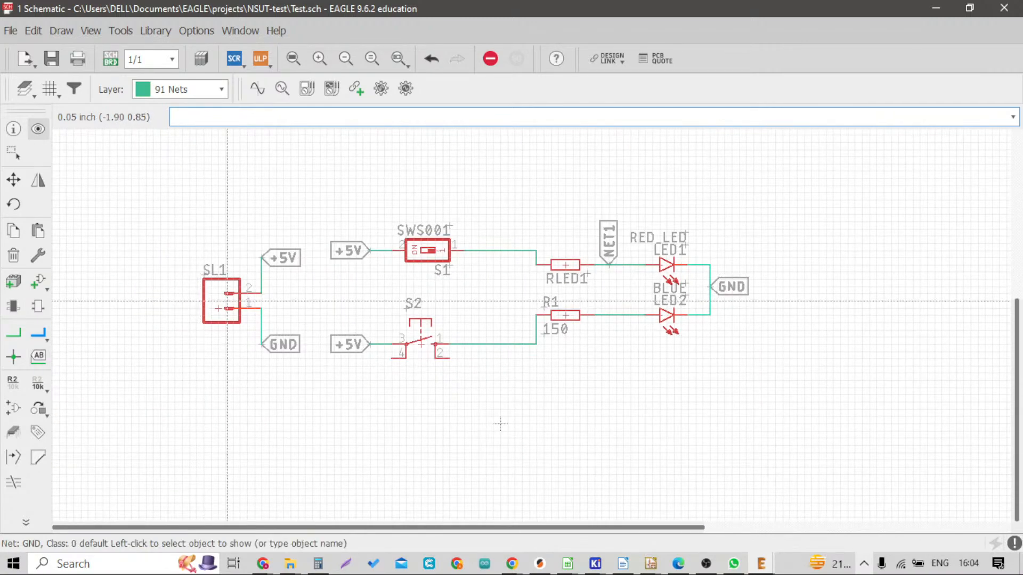
{"action": "scroll", "coordinate": [730, 275], "scroll_direction": "up", "scroll_amount": 2}
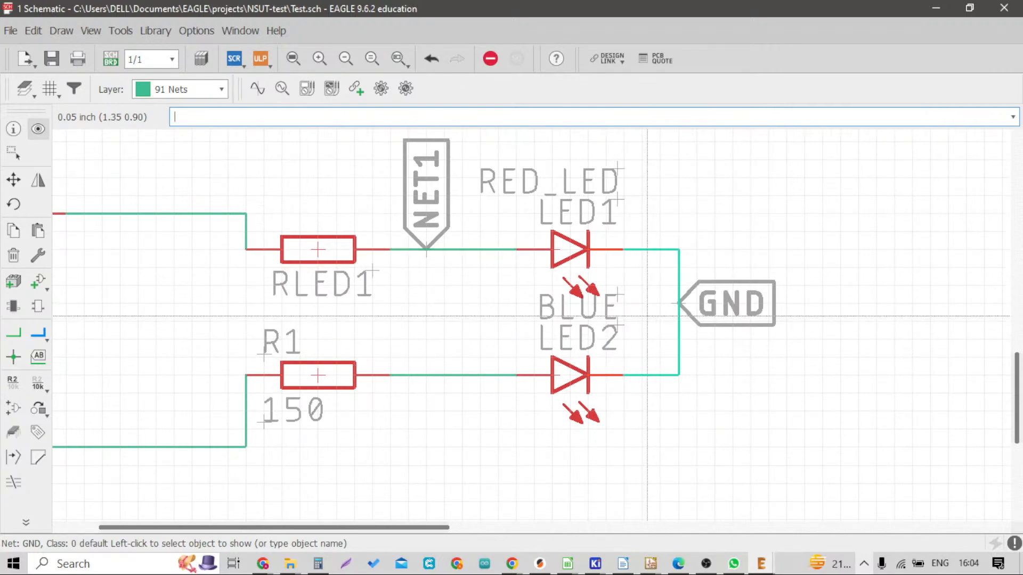
{"action": "scroll", "coordinate": [647, 313], "scroll_direction": "down", "scroll_amount": 1}
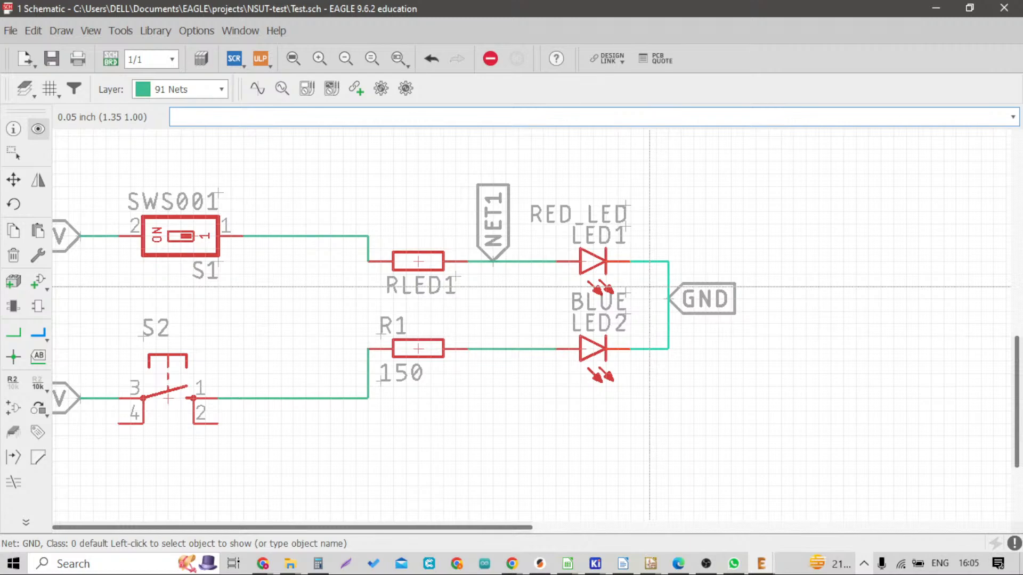
{"action": "scroll", "coordinate": [649, 287], "scroll_direction": "down", "scroll_amount": 5}
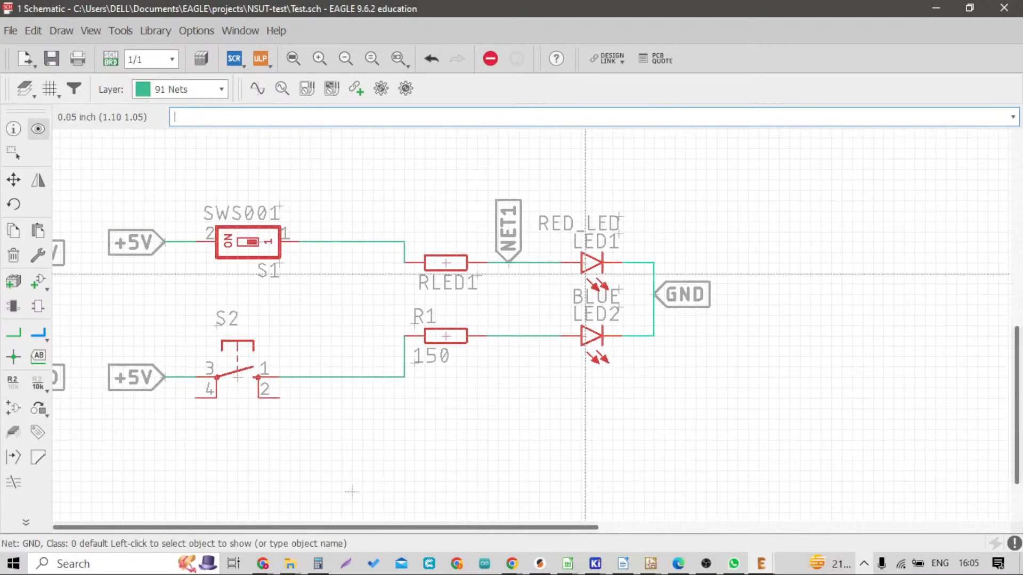
{"action": "scroll", "coordinate": [288, 284], "scroll_direction": "up", "scroll_amount": 2}
{"action": "scroll", "coordinate": [287, 284], "scroll_direction": "up", "scroll_amount": 3}
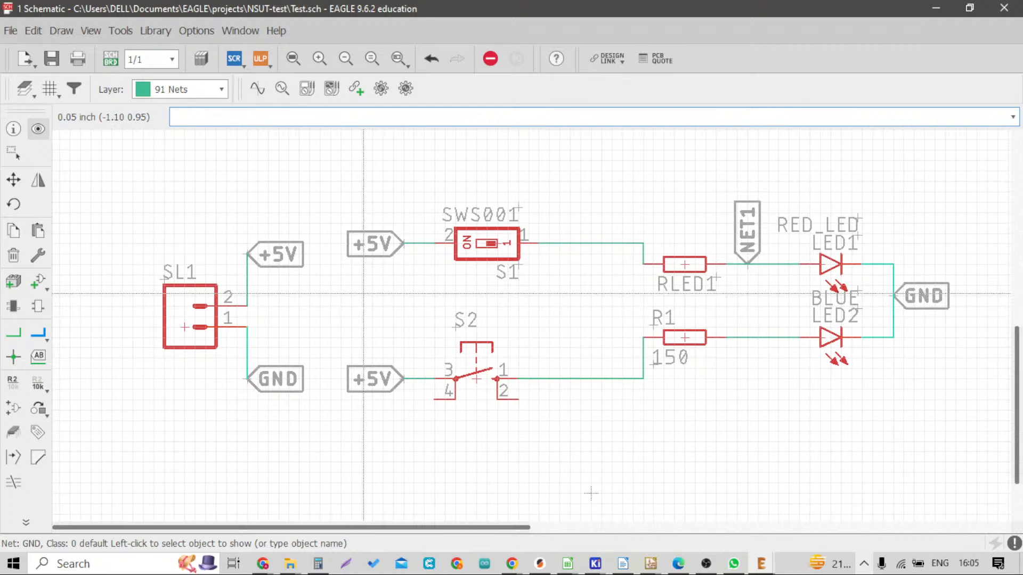
Add a net class named POWER in the net classes settings
{"action": "left_click", "coordinate": [39, 31]}
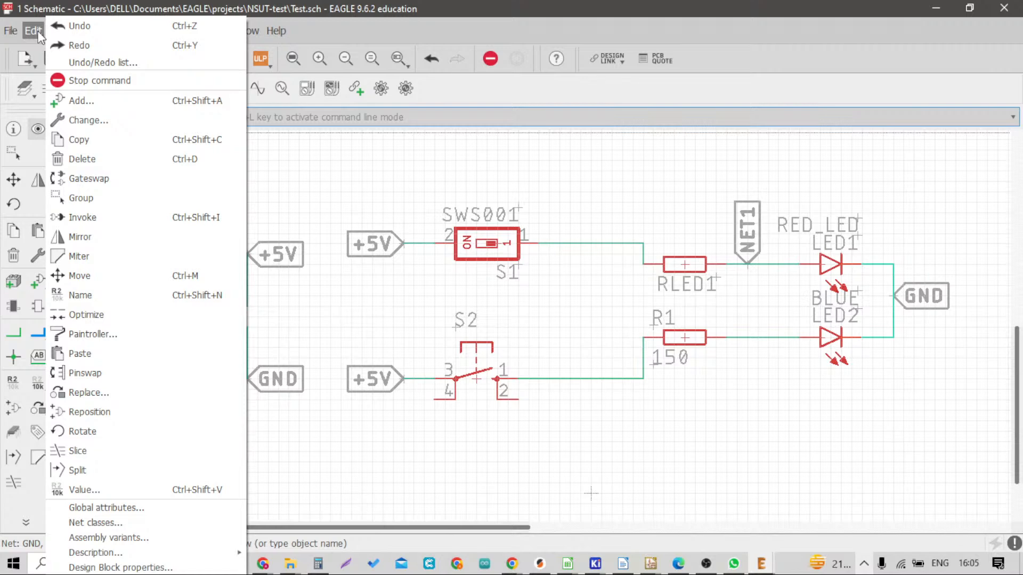
{"action": "left_click", "coordinate": [175, 528]}
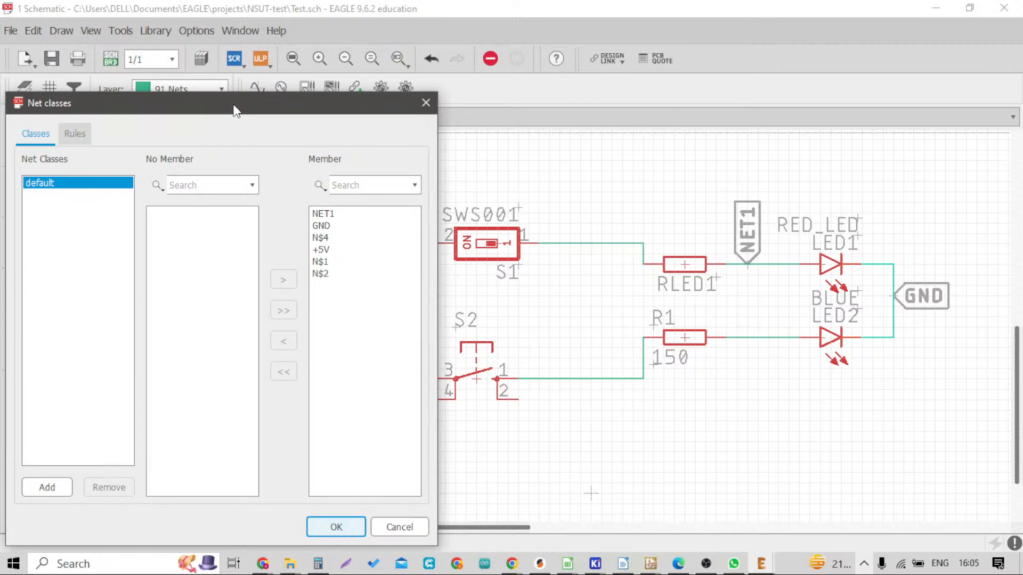
{"action": "left_click_drag", "start_coordinate": [234, 111], "coordinate": [444, 88]}
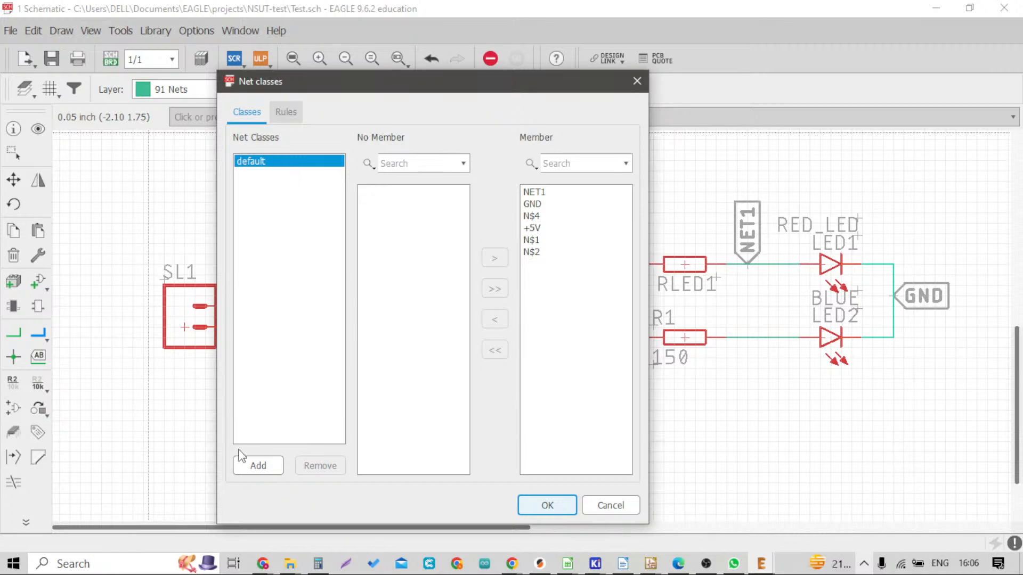
{"action": "left_click", "coordinate": [266, 466]}
{"action": "type", "text": "POWER"}
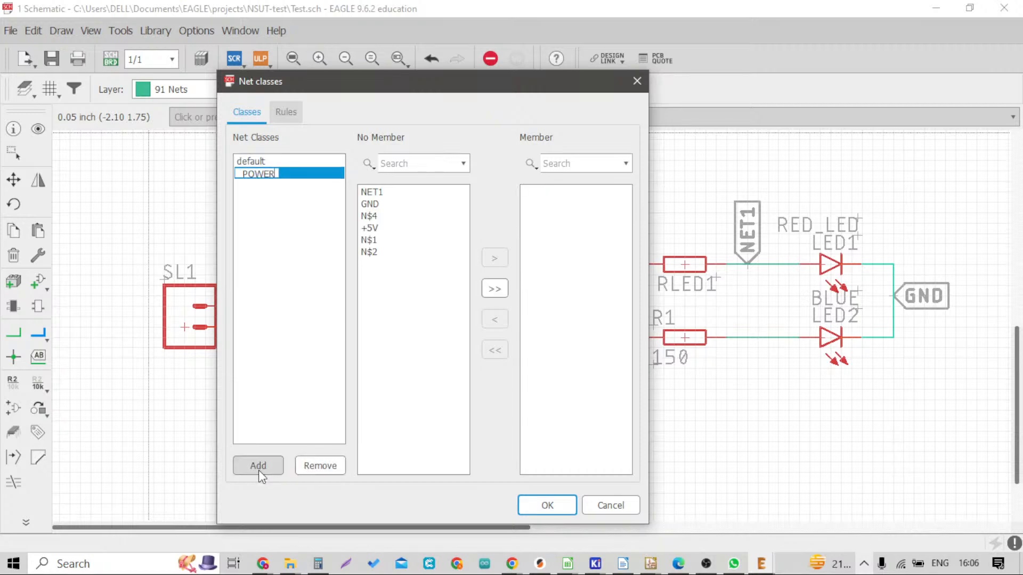
{"action": "key", "text": "Return"}
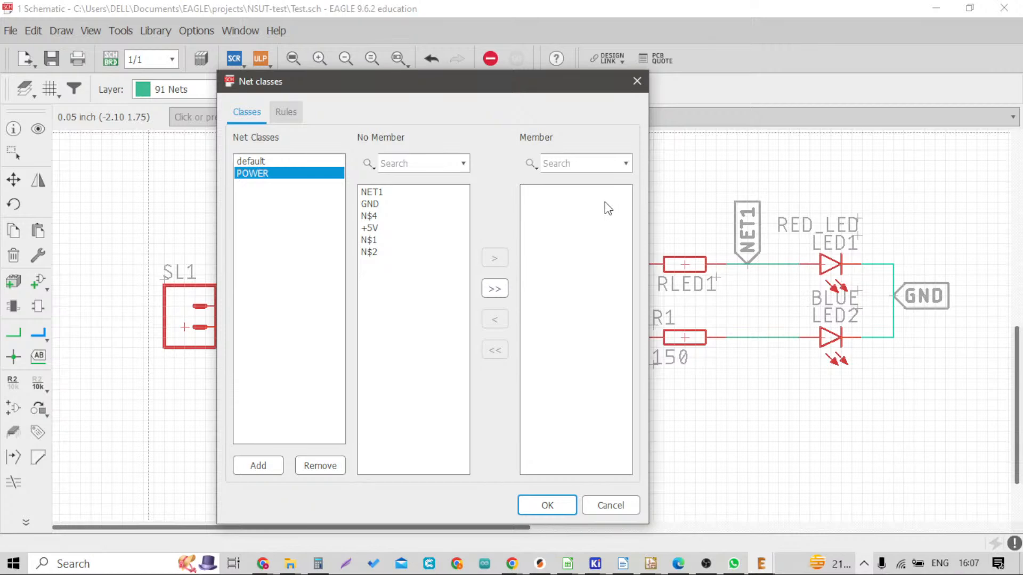
Make the GND and +5V nets members of the POWER net class
{"action": "left_click", "coordinate": [382, 205]}
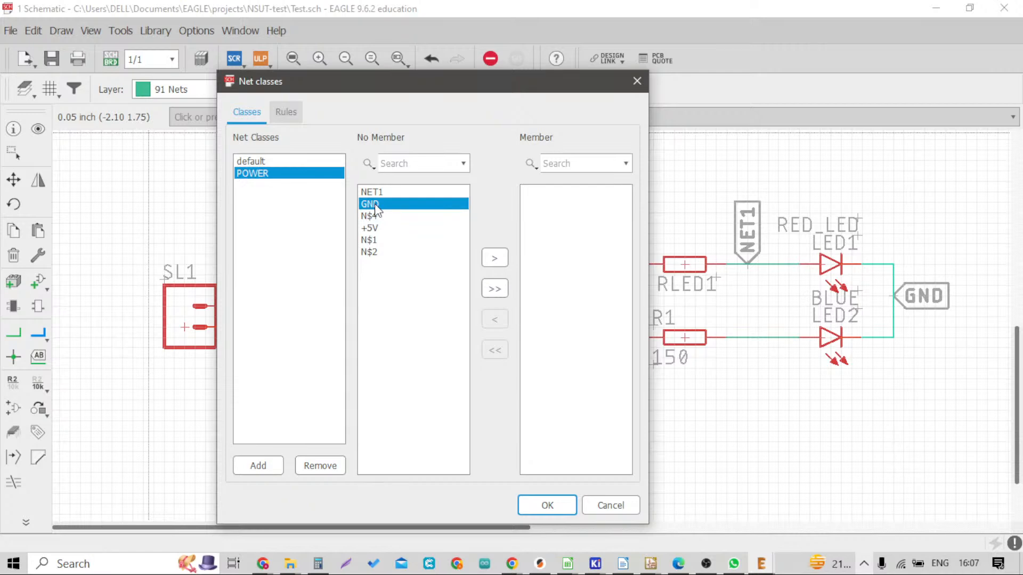
{"action": "left_click", "coordinate": [494, 261]}
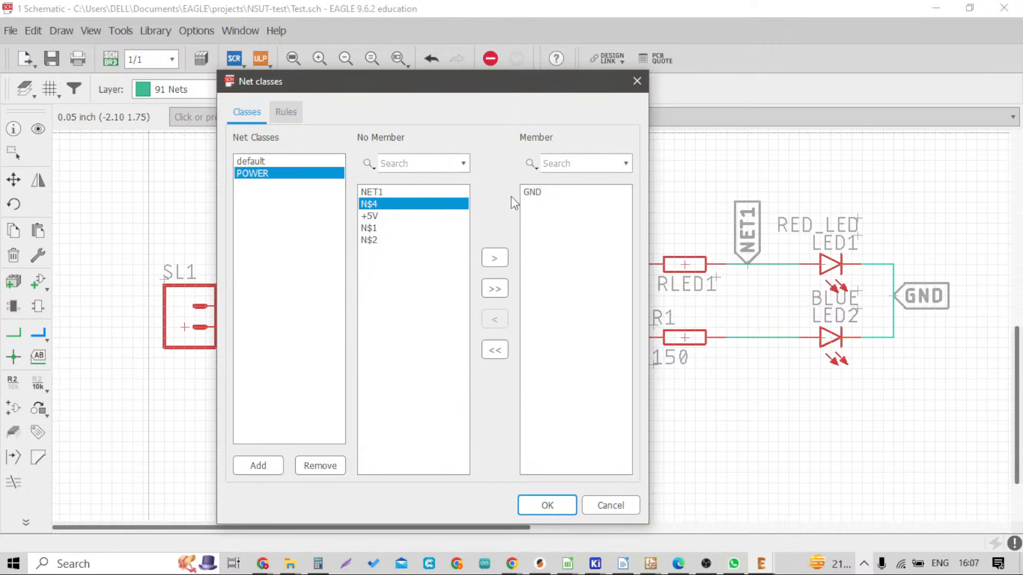
{"action": "left_click", "coordinate": [388, 219]}
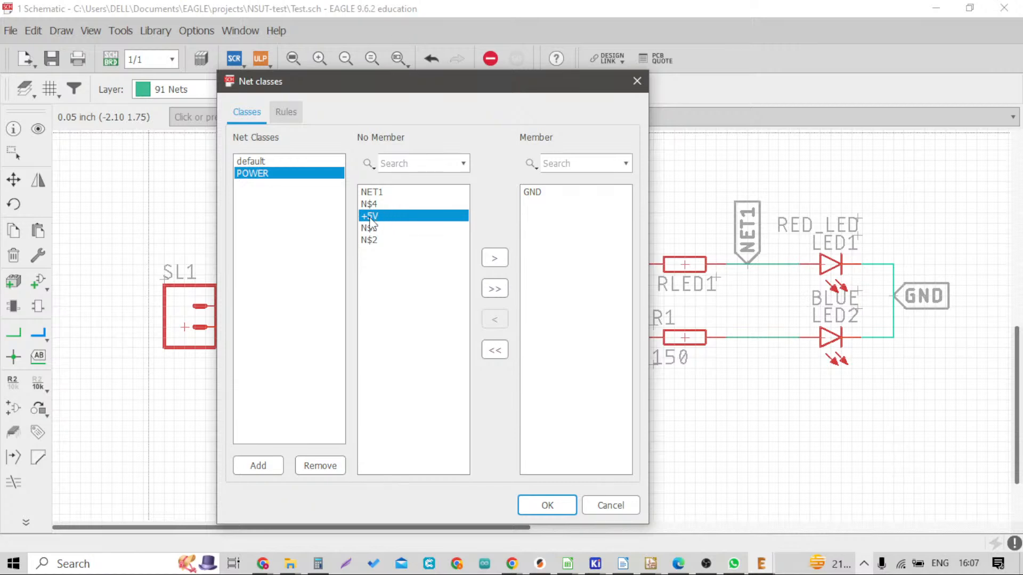
{"action": "left_click", "coordinate": [496, 260]}
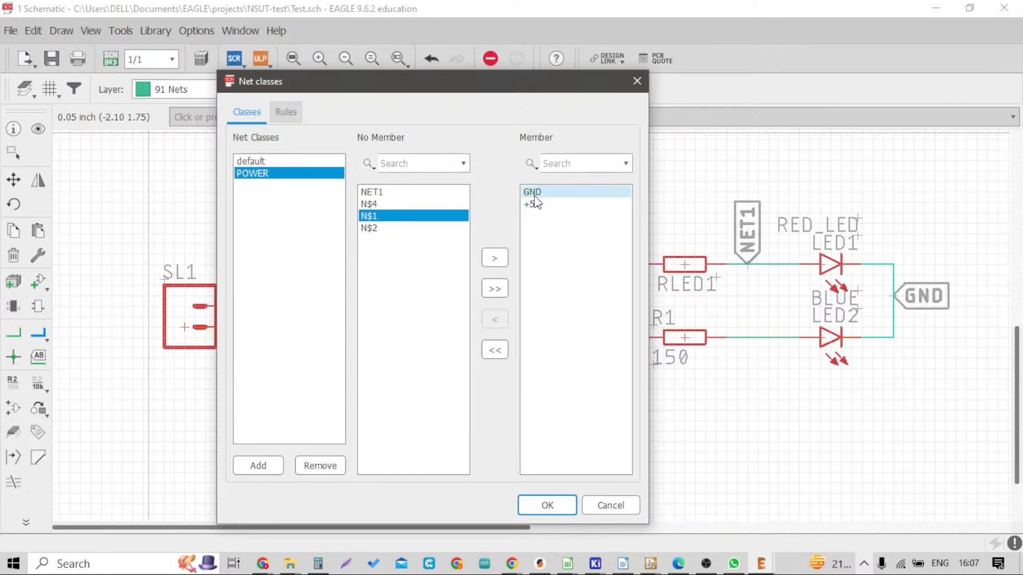
Check the member nets of the default class and display the width, drill and clearance rules of the net classes
{"action": "left_click", "coordinate": [263, 162]}
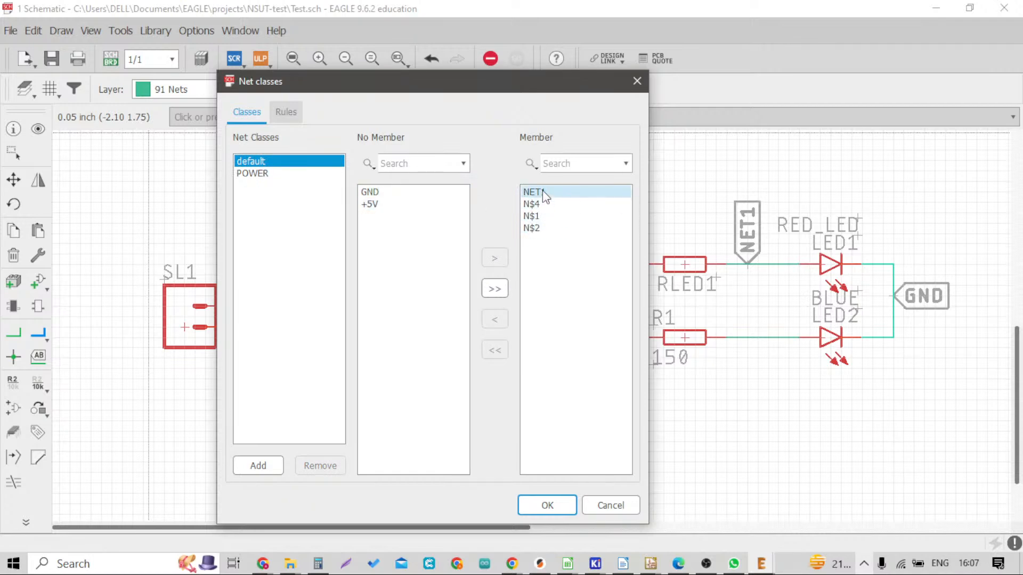
{"action": "left_click", "coordinate": [285, 112]}
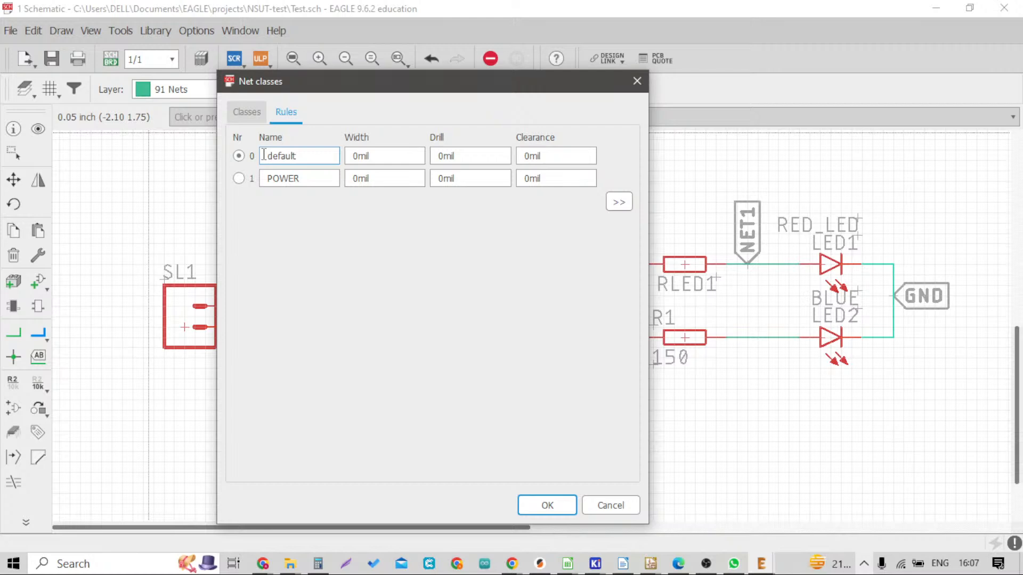
Set the net class widths to 16mil for default and 24mil for POWER and apply the rules
{"action": "left_click", "coordinate": [356, 155]}
{"action": "type", "text": "16"}
{"action": "key", "text": "Left"}
{"action": "key", "text": "Left"}
{"action": "key", "text": "BackSpace"}
{"action": "left_click", "coordinate": [356, 178]}
{"action": "key", "text": "BackSpace"}
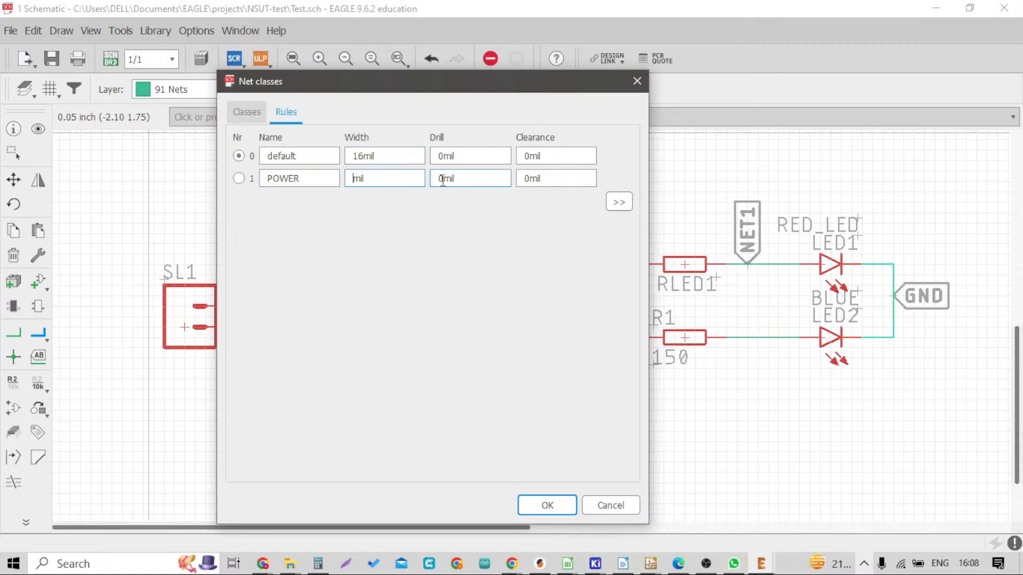
{"action": "type", "text": "24"}
{"action": "left_click", "coordinate": [443, 156]}
{"action": "left_click", "coordinate": [549, 506]}
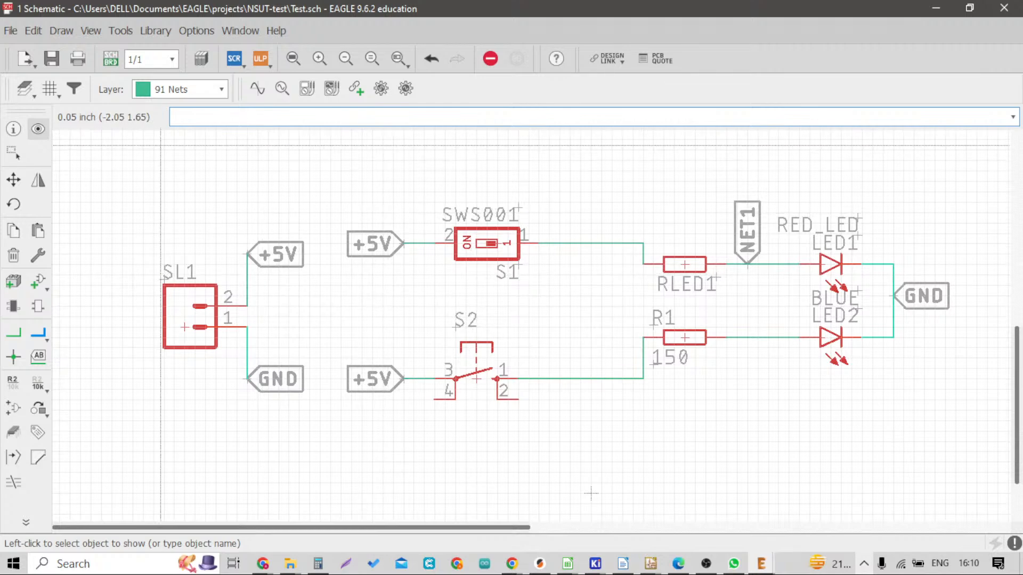
Run the electrical rule check, review its error and warning categories, and locate RLED1's missing value warning in the schematic
{"action": "left_click", "coordinate": [34, 523]}
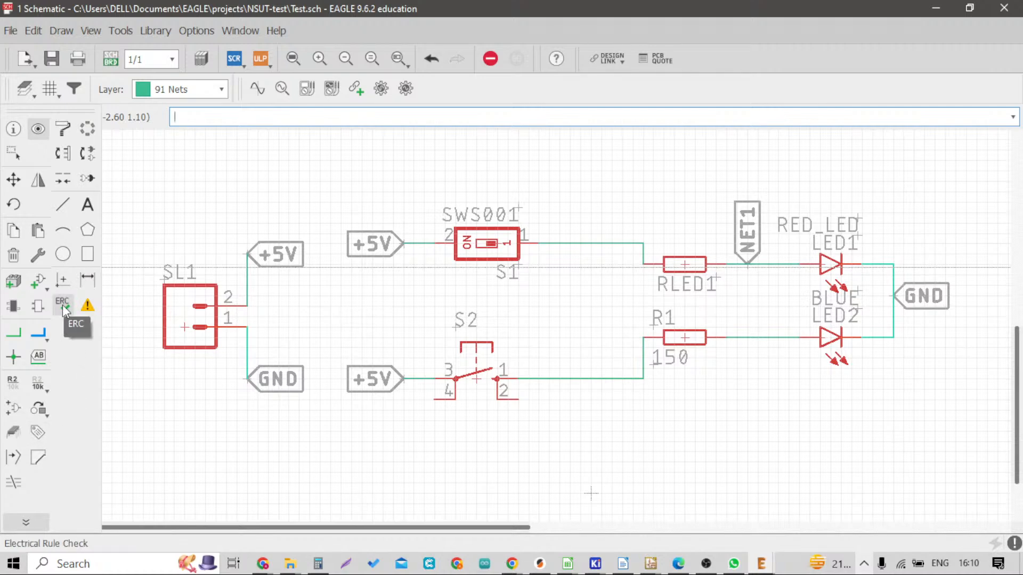
{"action": "left_click", "coordinate": [120, 31]}
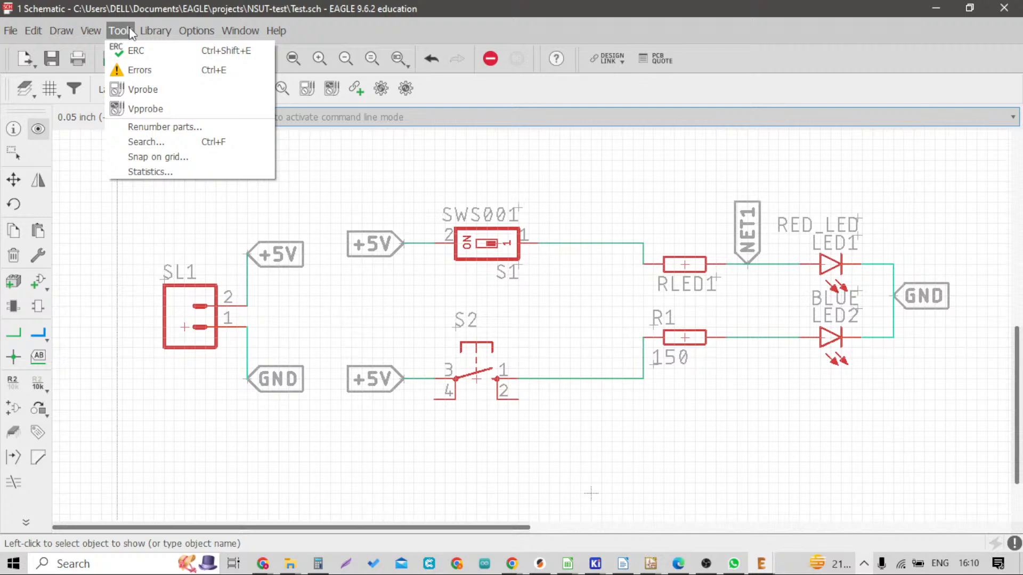
{"action": "left_click", "coordinate": [124, 50]}
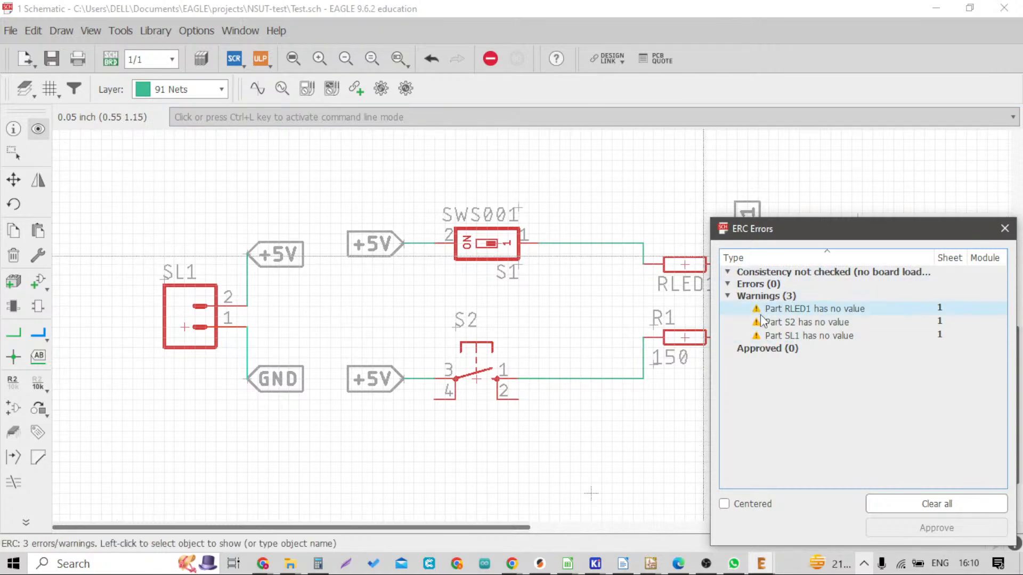
{"action": "left_click", "coordinate": [739, 274]}
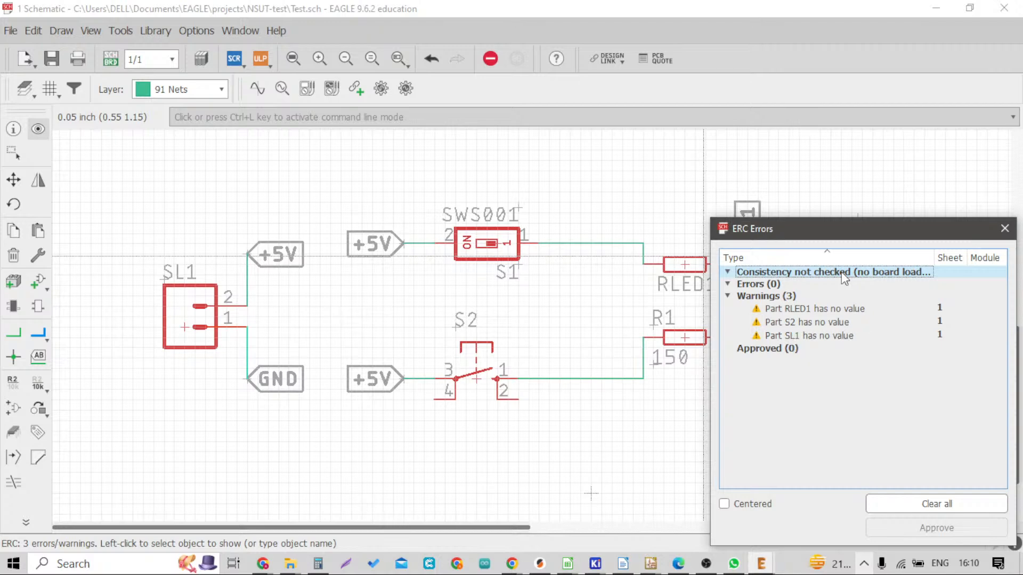
{"action": "left_click", "coordinate": [882, 274]}
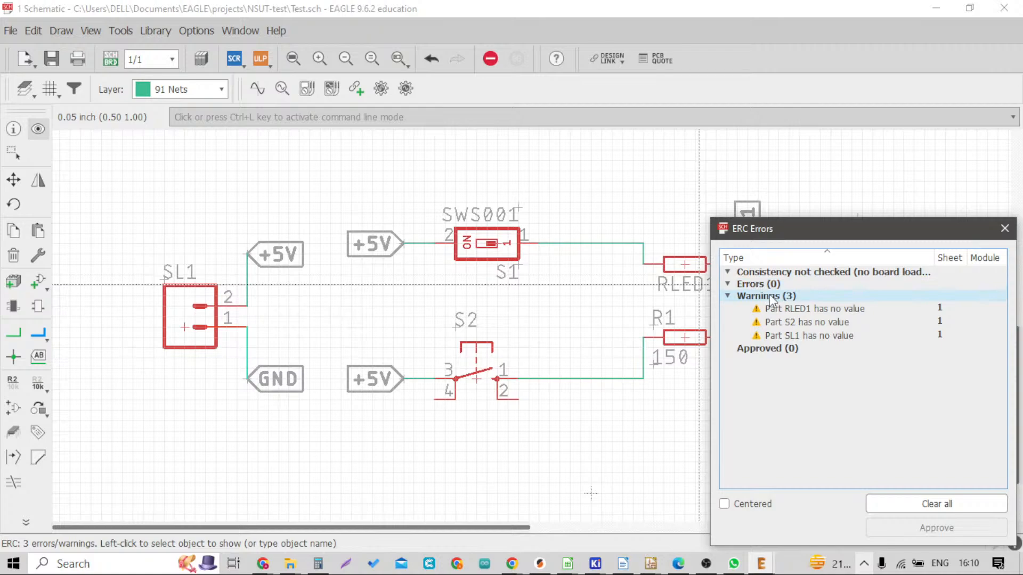
{"action": "left_click", "coordinate": [818, 309]}
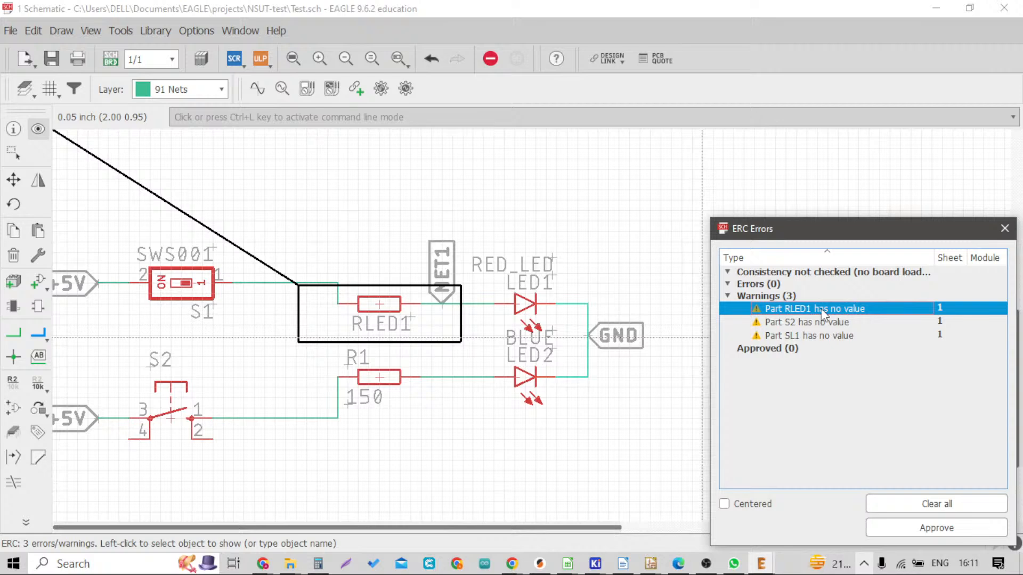
{"action": "left_click", "coordinate": [1005, 230]}
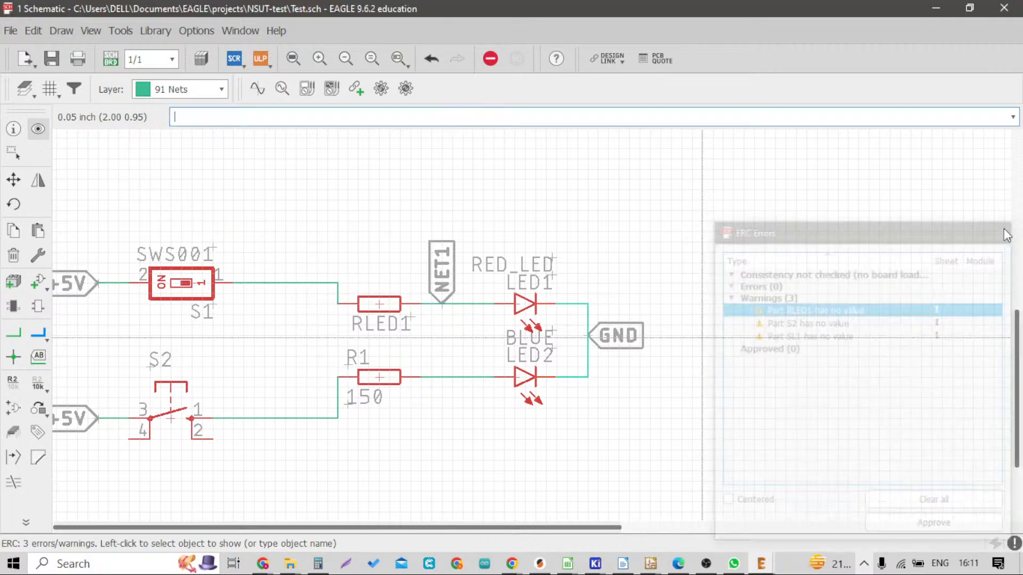
Assign the value 330 to resistor RLED1
{"action": "left_click", "coordinate": [319, 566]}
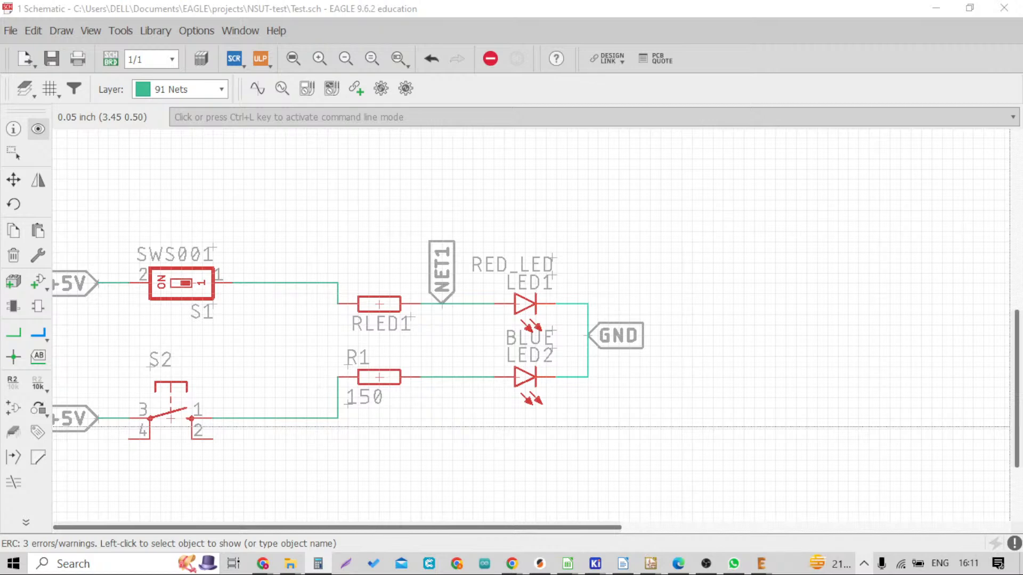
{"action": "scroll", "coordinate": [379, 310], "scroll_direction": "up", "scroll_amount": 3}
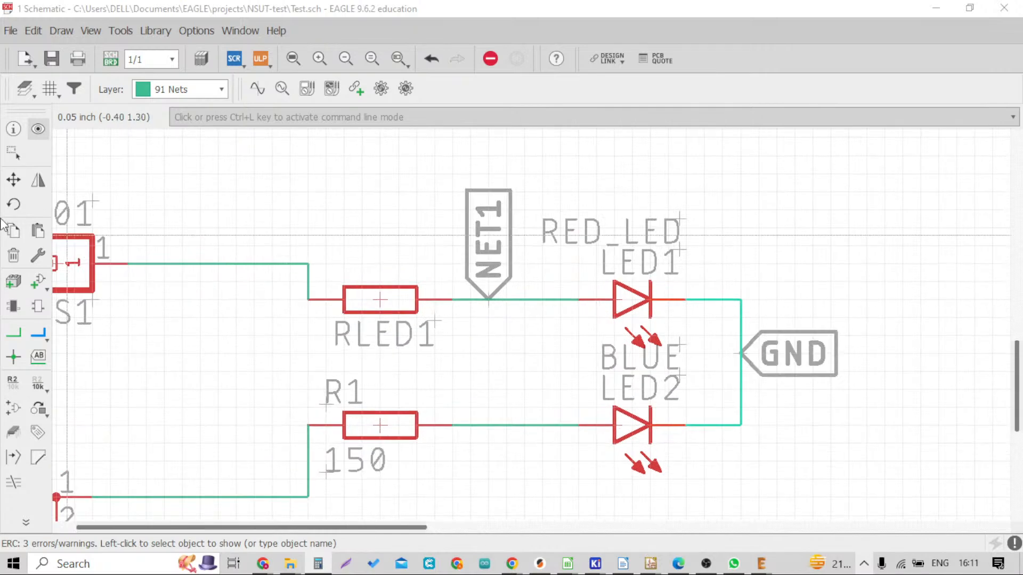
{"action": "left_click", "coordinate": [38, 382]}
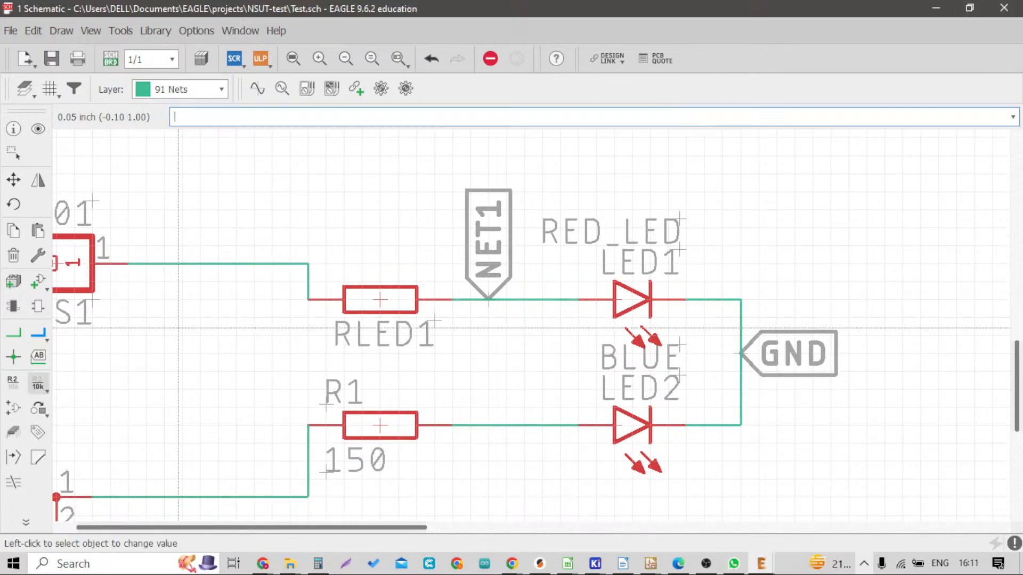
{"action": "left_click", "coordinate": [383, 300]}
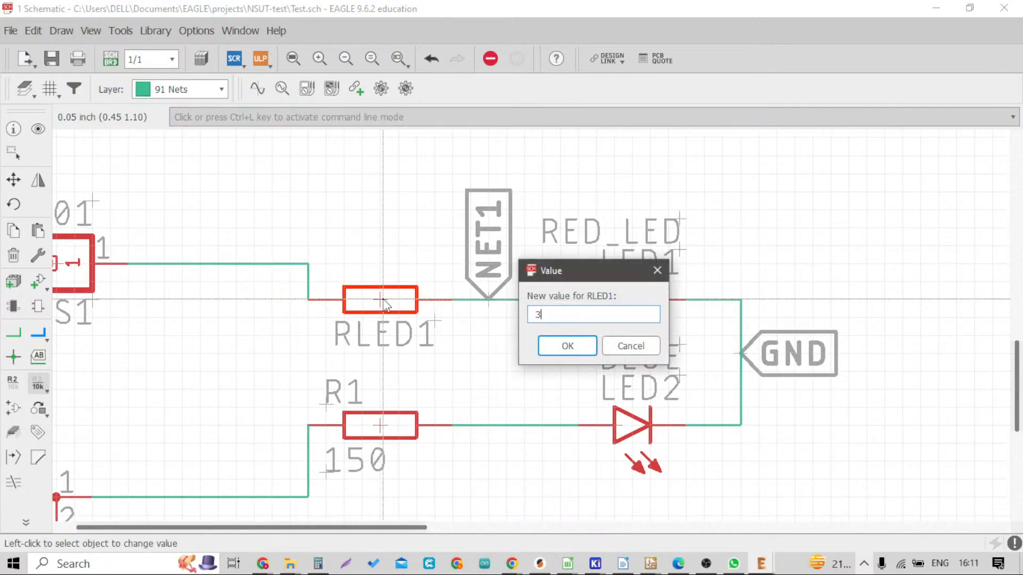
{"action": "key", "text": "Return"}
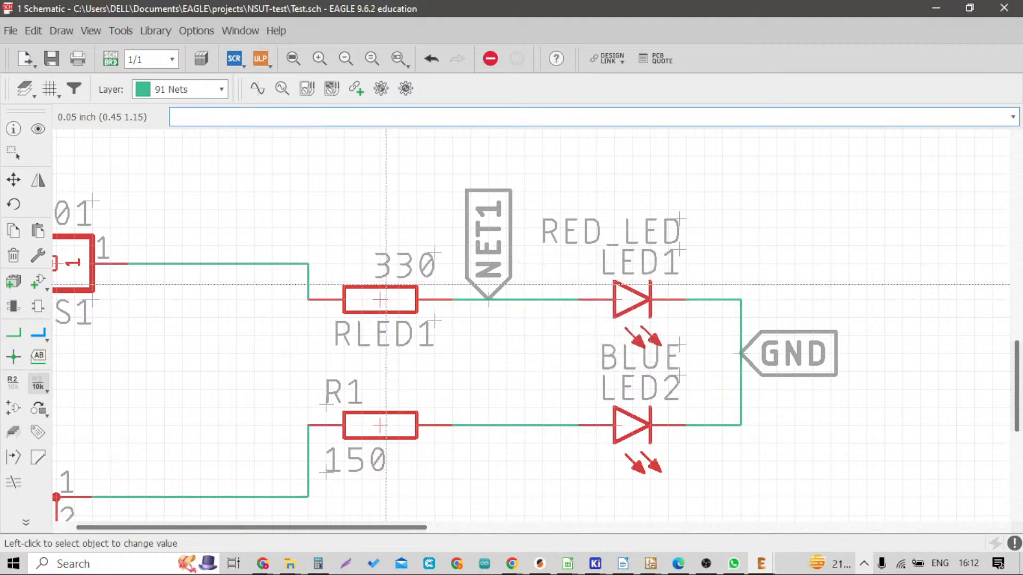
{"action": "scroll", "coordinate": [392, 317], "scroll_direction": "down", "scroll_amount": 3}
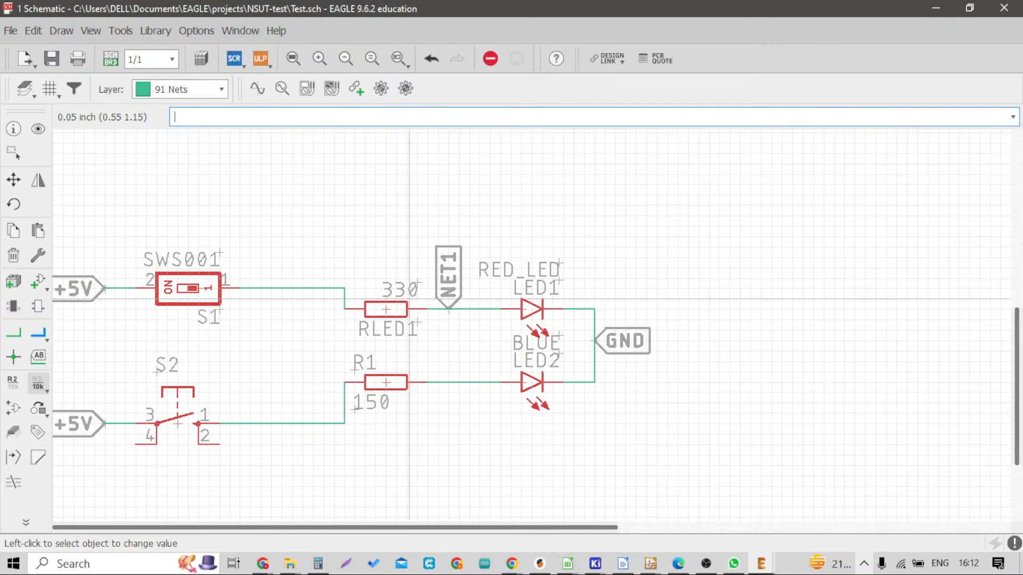
Rerun the electrical rule check and locate the missing value warnings for S2 and SL1
{"action": "scroll", "coordinate": [408, 297], "scroll_direction": "down", "scroll_amount": 3}
{"action": "left_click", "coordinate": [120, 31]}
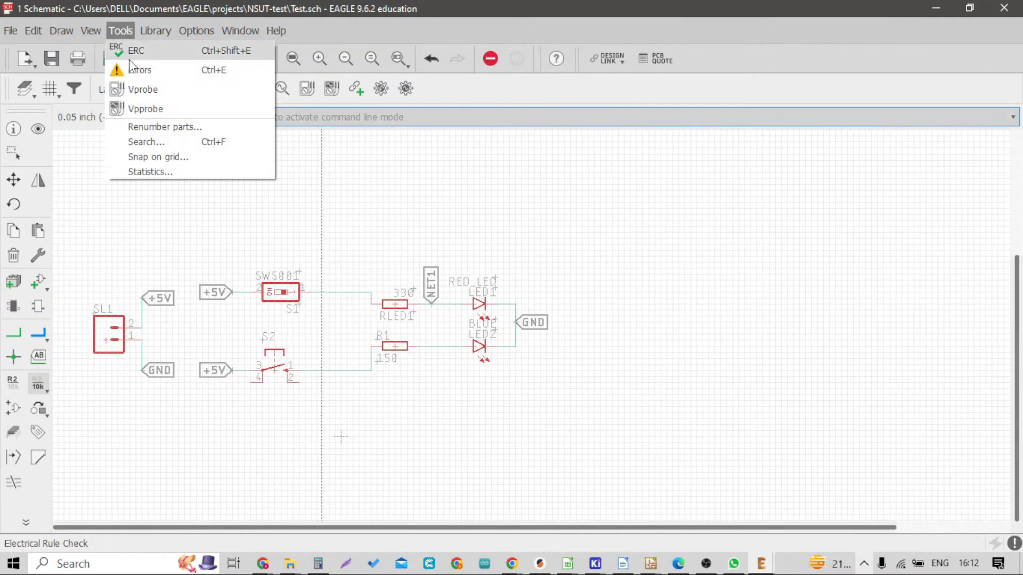
{"action": "left_click", "coordinate": [139, 48]}
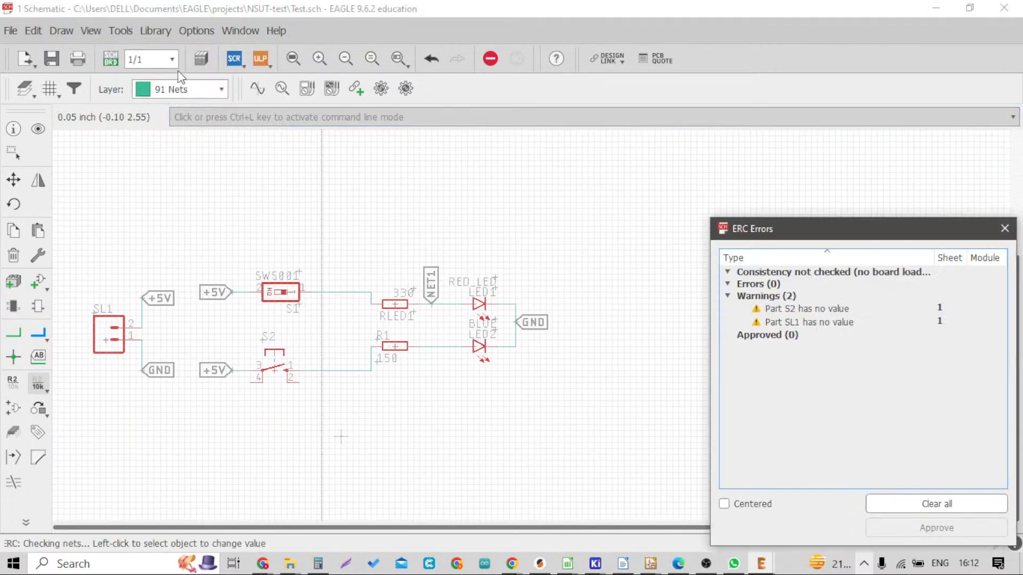
{"action": "left_click", "coordinate": [825, 313]}
{"action": "left_click", "coordinate": [826, 322]}
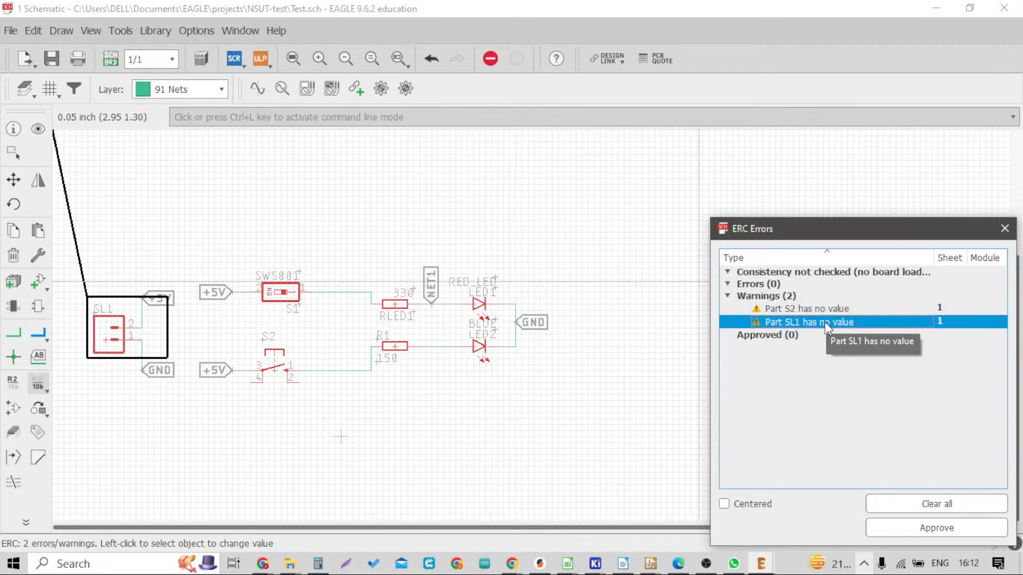
Examine connector SL1 and switch S2 in the schematic against their warnings, then close the error list
{"action": "scroll", "coordinate": [243, 319], "scroll_direction": "down", "scroll_amount": 2}
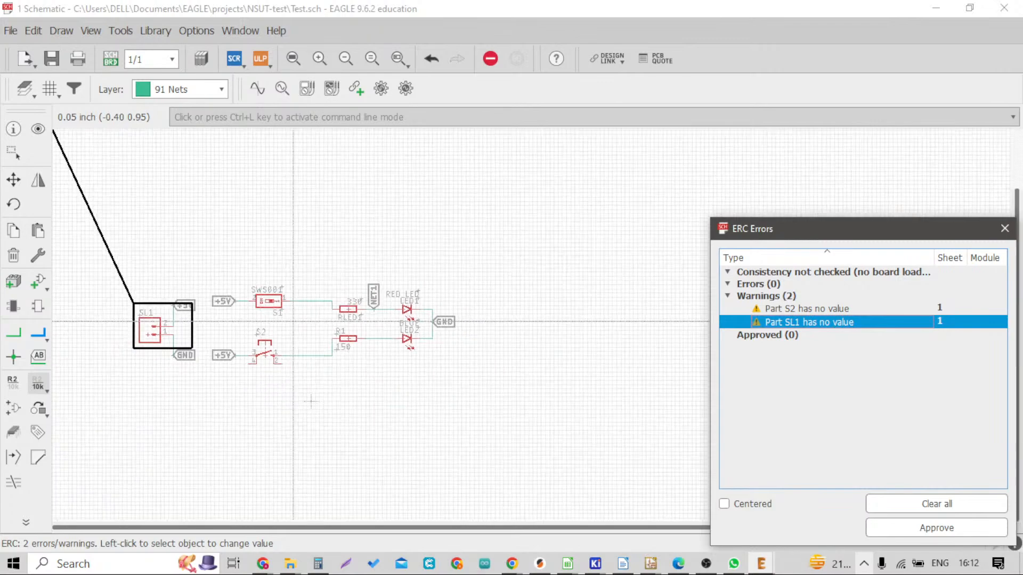
{"action": "scroll", "coordinate": [128, 314], "scroll_direction": "up", "scroll_amount": 4}
{"action": "scroll", "coordinate": [130, 320], "scroll_direction": "down", "scroll_amount": 2}
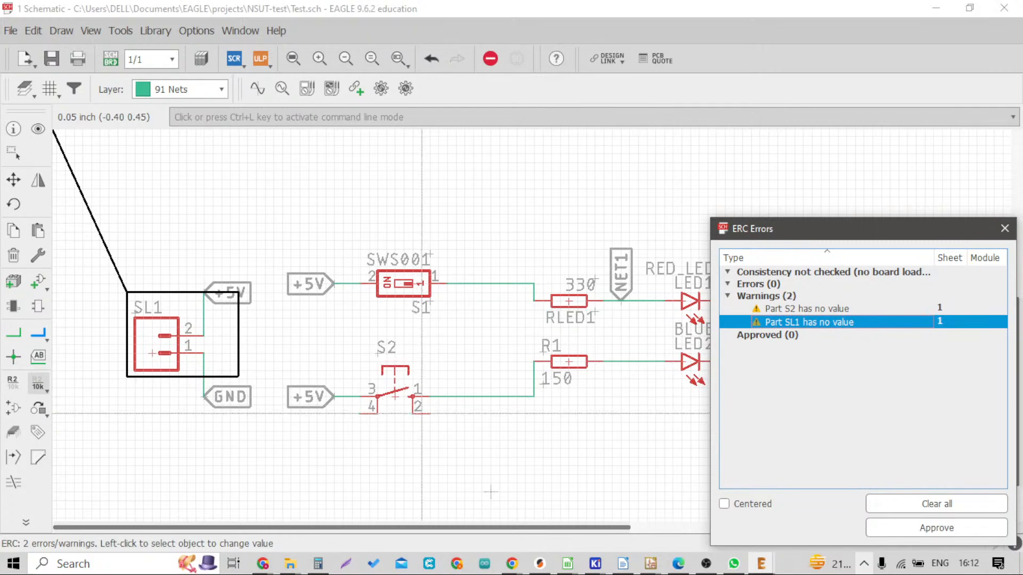
{"action": "scroll", "coordinate": [408, 383], "scroll_direction": "up", "scroll_amount": 4}
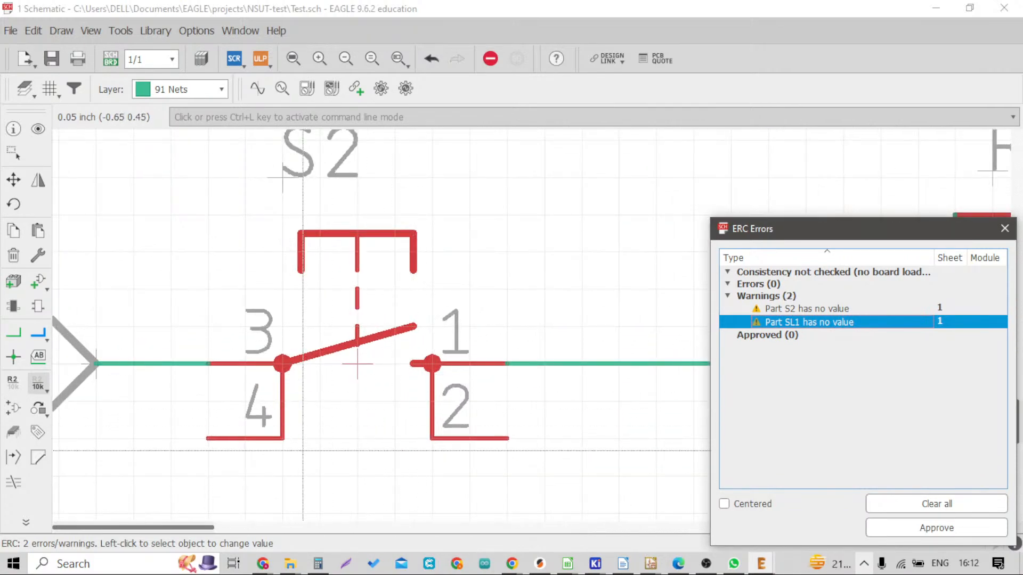
{"action": "scroll", "coordinate": [340, 362], "scroll_direction": "down", "scroll_amount": 4}
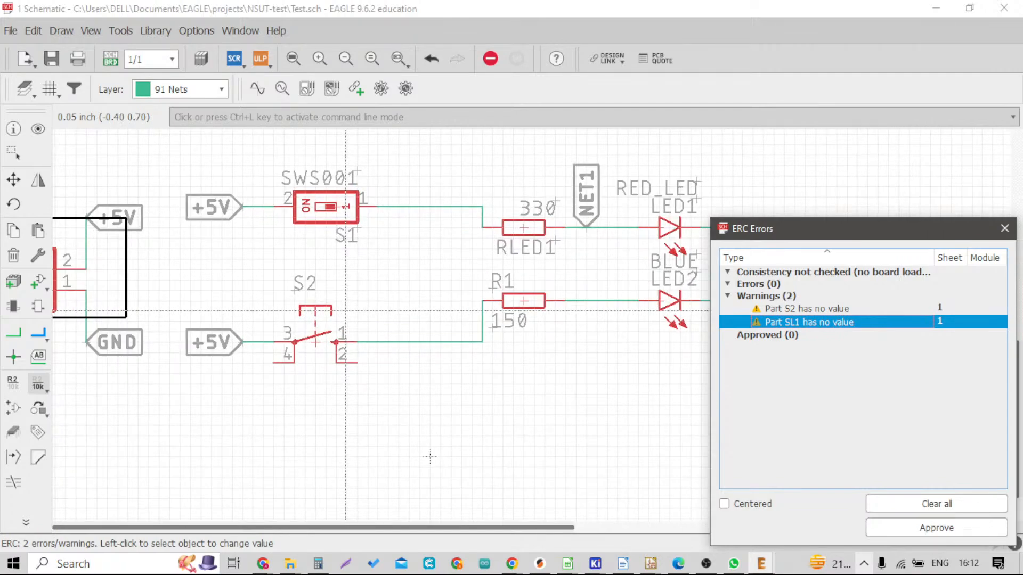
{"action": "scroll", "coordinate": [429, 457], "scroll_direction": "down", "scroll_amount": 2}
{"action": "scroll", "coordinate": [424, 421], "scroll_direction": "up", "scroll_amount": 2}
{"action": "scroll", "coordinate": [417, 395], "scroll_direction": "down", "scroll_amount": 2}
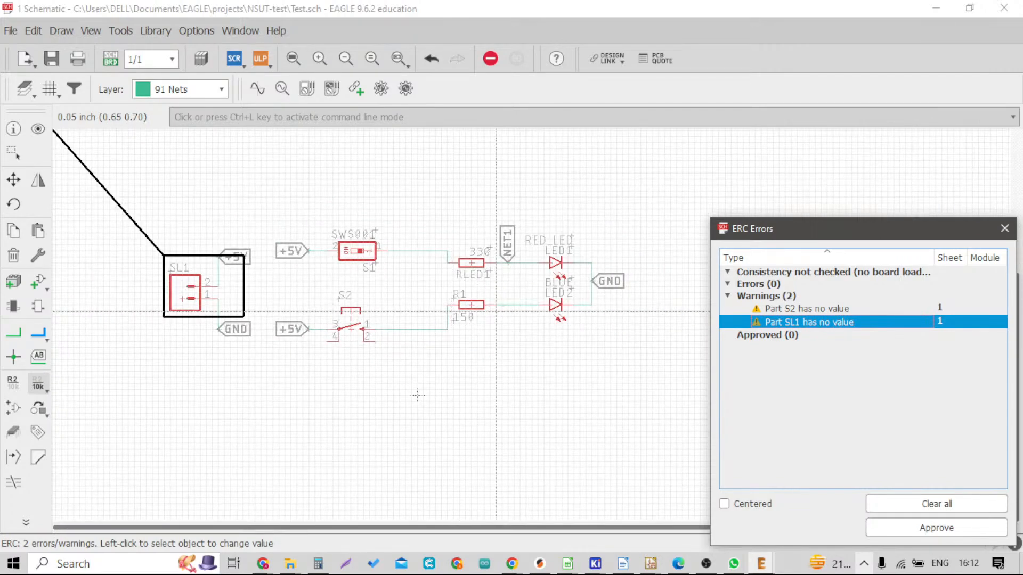
{"action": "scroll", "coordinate": [565, 312], "scroll_direction": "up", "scroll_amount": 2}
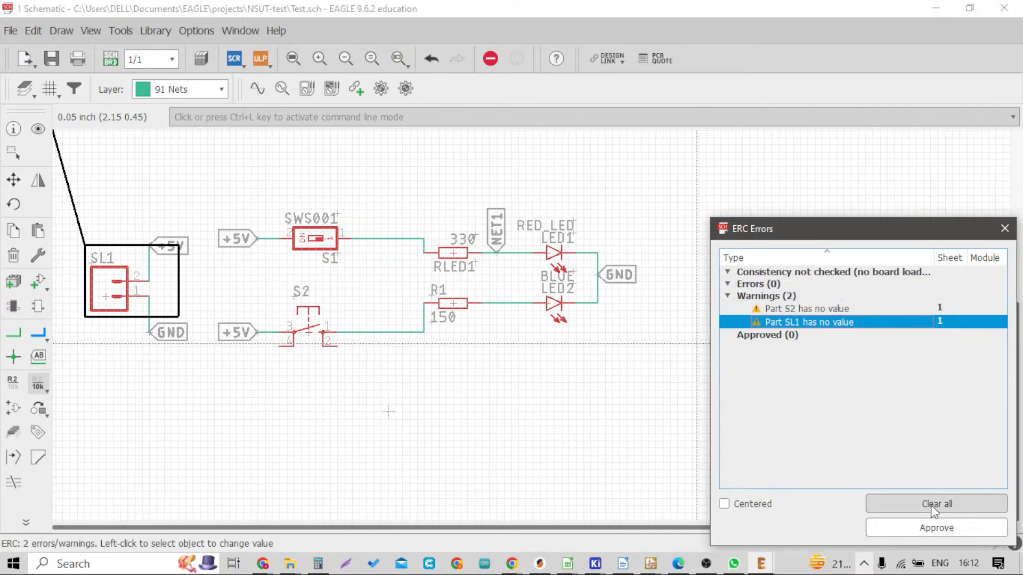
{"action": "left_click", "coordinate": [1005, 228]}
Delete the horizontal net segment between pin 1 of switch S1 and resistor RLED1
{"action": "scroll", "coordinate": [388, 411], "scroll_direction": "down", "scroll_amount": 2}
{"action": "scroll", "coordinate": [488, 252], "scroll_direction": "up", "scroll_amount": 5}
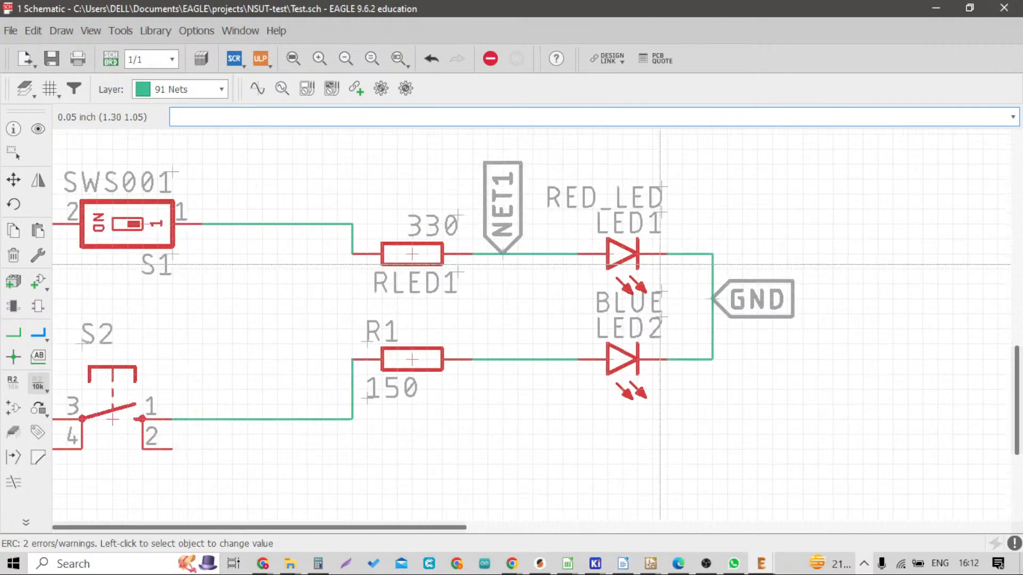
{"action": "scroll", "coordinate": [651, 247], "scroll_direction": "down", "scroll_amount": 2}
{"action": "scroll", "coordinate": [457, 247], "scroll_direction": "down", "scroll_amount": 2}
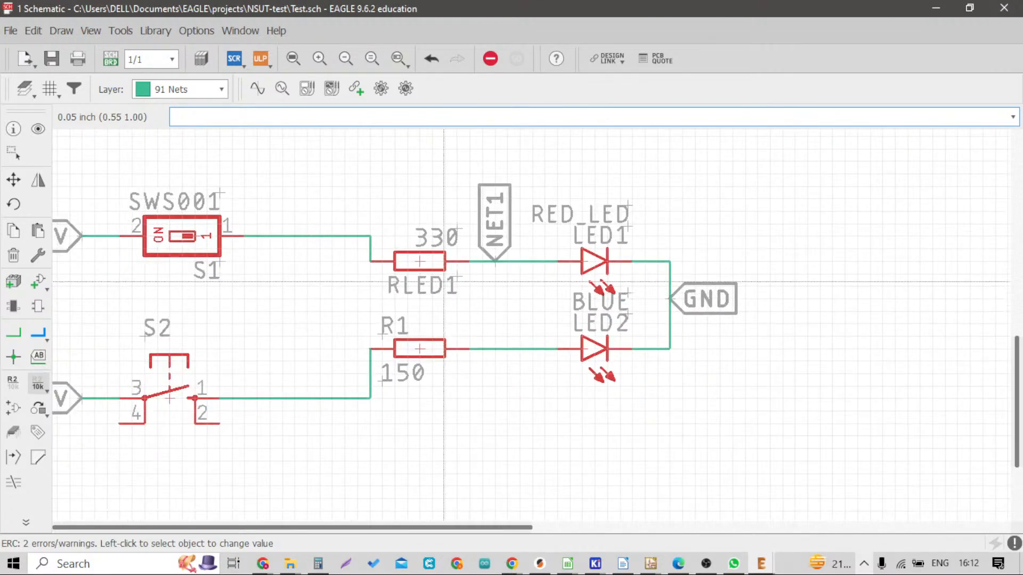
{"action": "scroll", "coordinate": [308, 243], "scroll_direction": "up", "scroll_amount": 5}
{"action": "scroll", "coordinate": [283, 234], "scroll_direction": "up", "scroll_amount": 2}
{"action": "scroll", "coordinate": [256, 224], "scroll_direction": "down", "scroll_amount": 3}
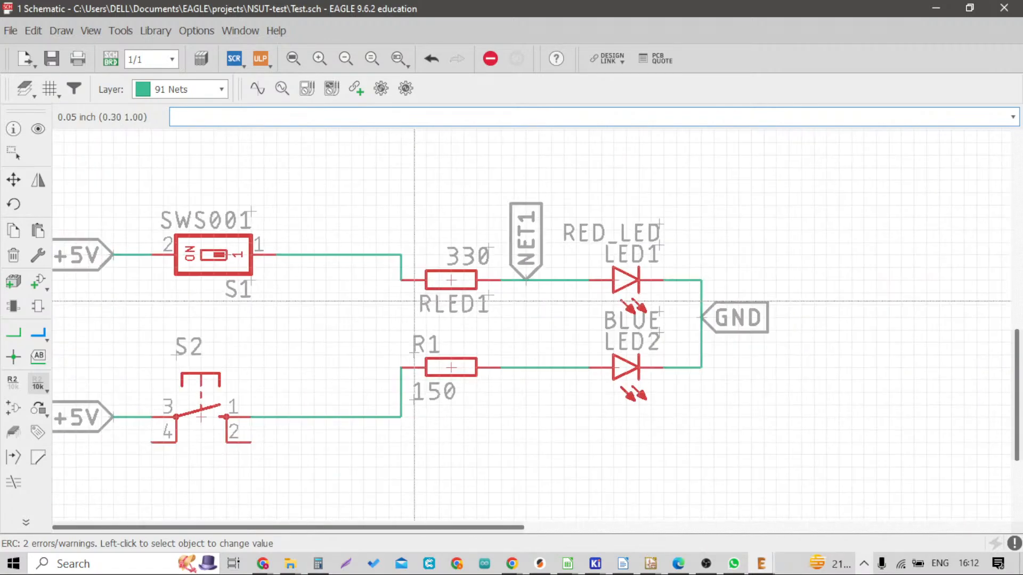
{"action": "scroll", "coordinate": [230, 222], "scroll_direction": "up", "scroll_amount": 2}
{"action": "left_click", "coordinate": [13, 256]}
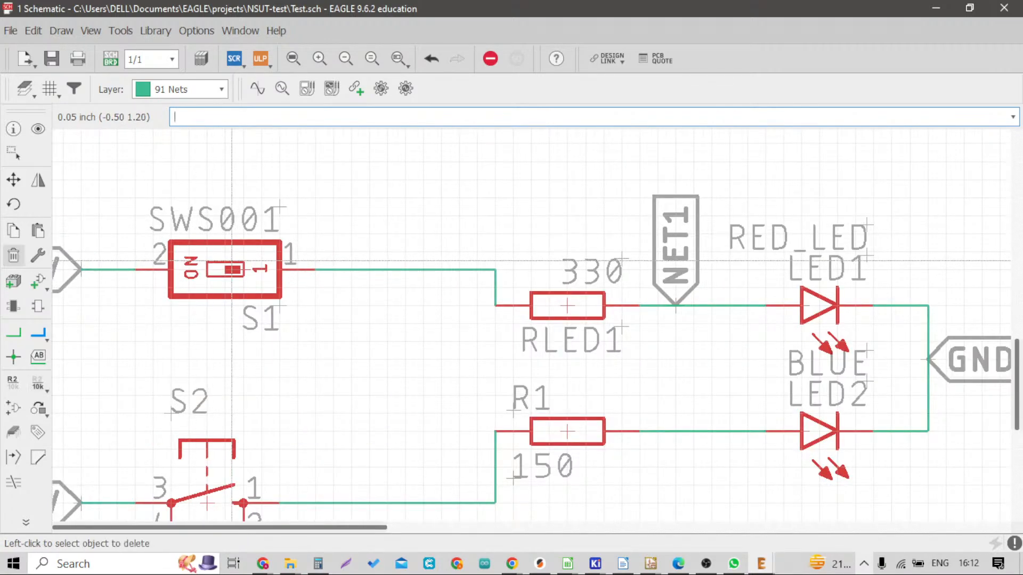
{"action": "scroll", "coordinate": [362, 263], "scroll_direction": "up", "scroll_amount": 3}
{"action": "left_click", "coordinate": [374, 273]}
{"action": "scroll", "coordinate": [374, 273], "scroll_direction": "down", "scroll_amount": 1}
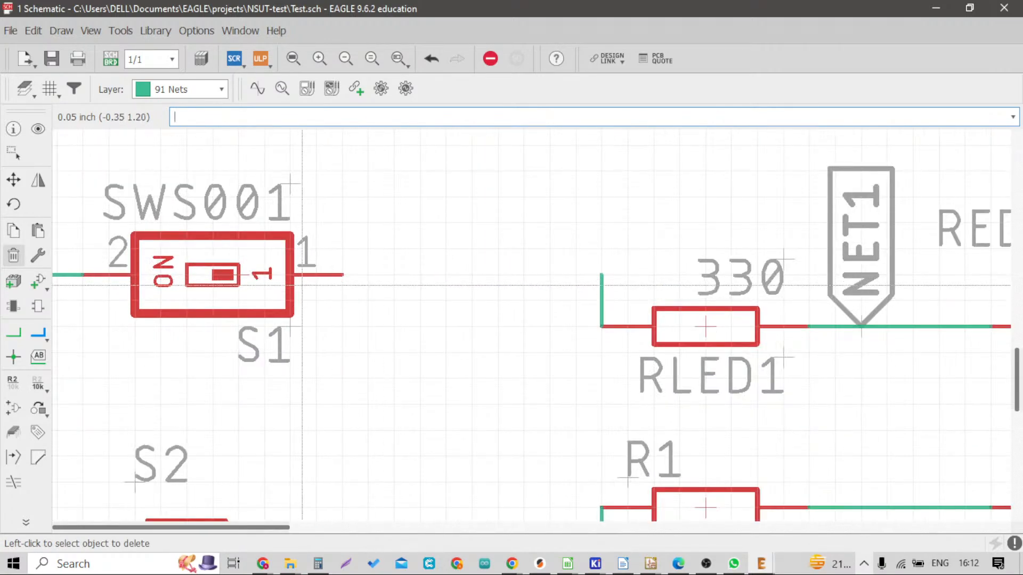
{"action": "scroll", "coordinate": [368, 287], "scroll_direction": "down", "scroll_amount": 2}
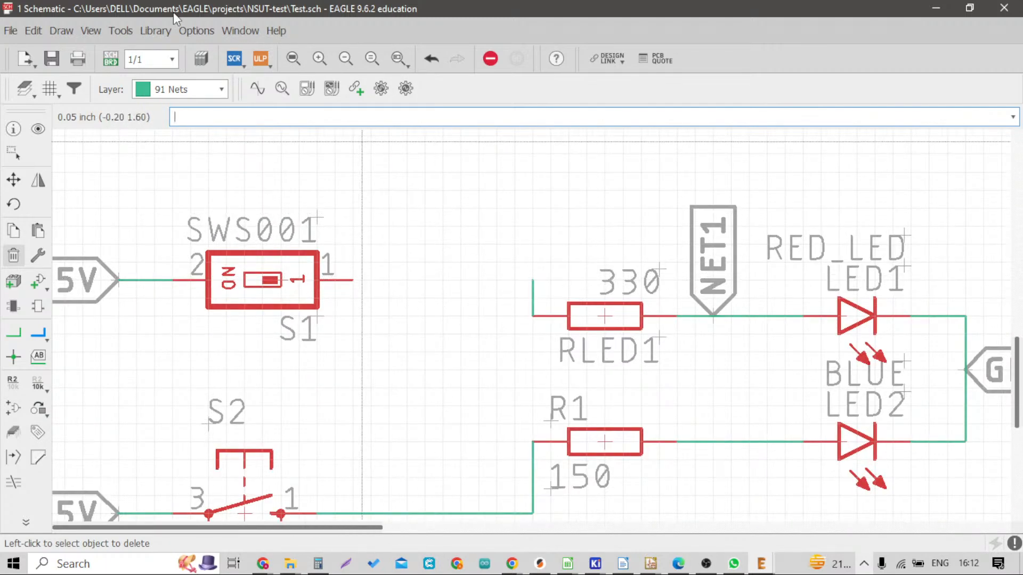
Rerun the electrical rule check on the broken connection and locate the single-pin net warning beside RLED1
{"action": "left_click", "coordinate": [128, 32]}
{"action": "left_click", "coordinate": [160, 65]}
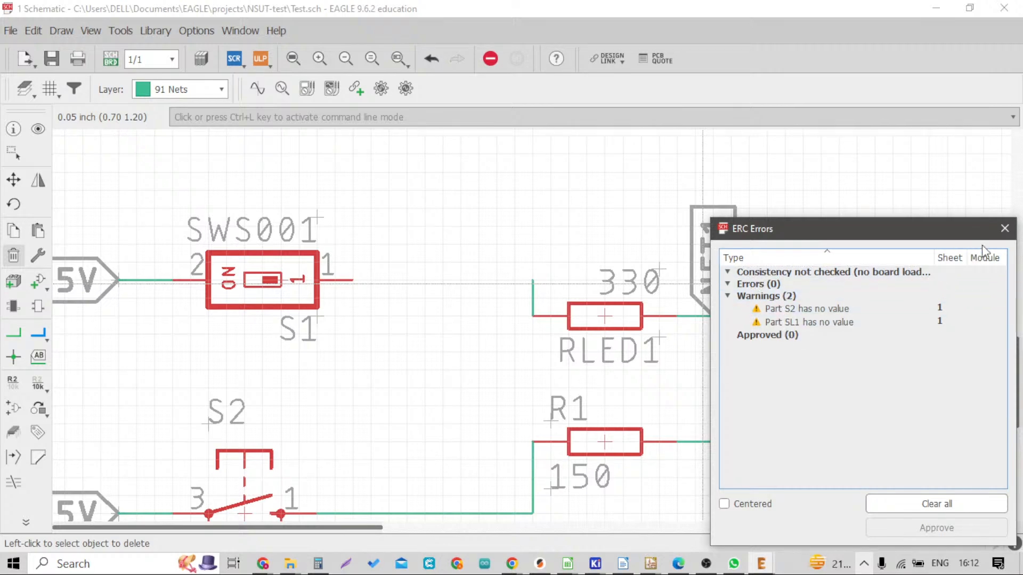
{"action": "left_click", "coordinate": [1005, 228]}
{"action": "left_click", "coordinate": [121, 31]}
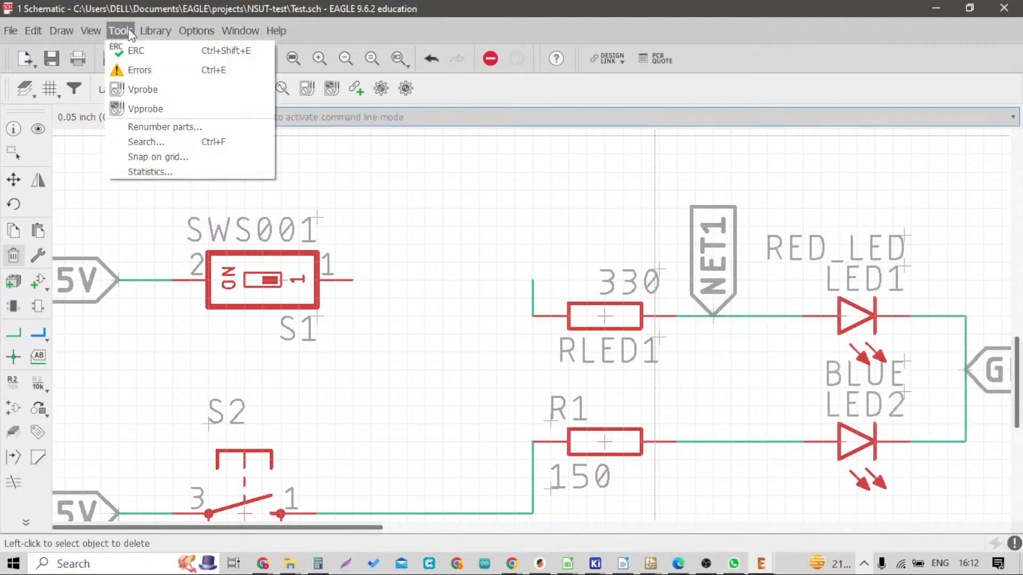
{"action": "left_click", "coordinate": [117, 42]}
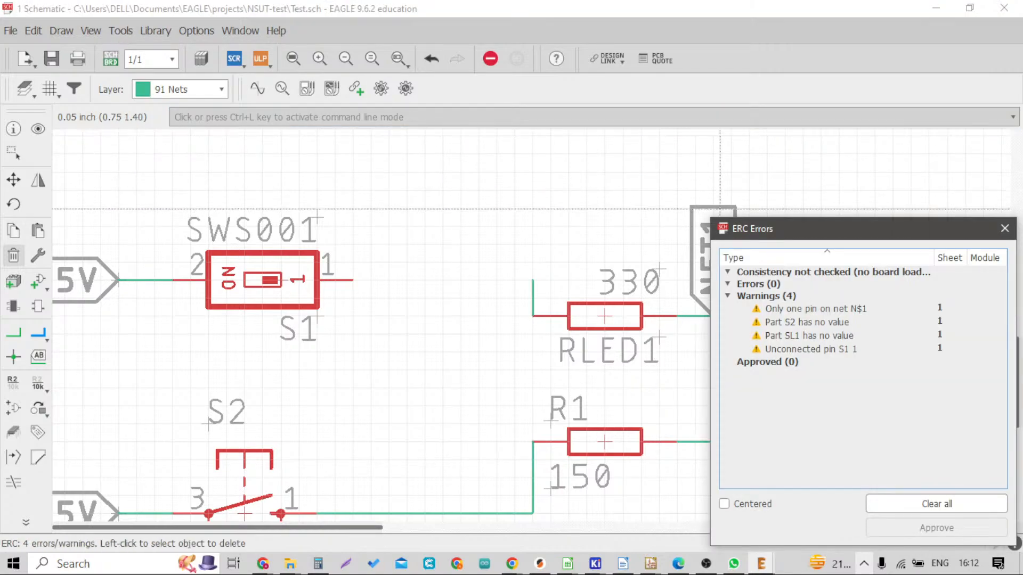
{"action": "left_click", "coordinate": [807, 310]}
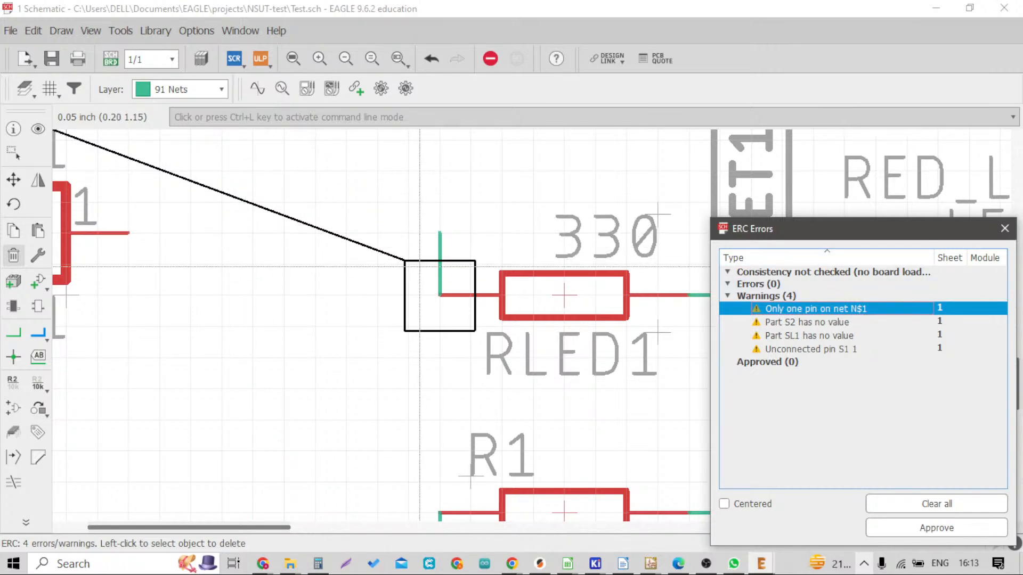
{"action": "scroll", "coordinate": [421, 264], "scroll_direction": "down", "scroll_amount": 1}
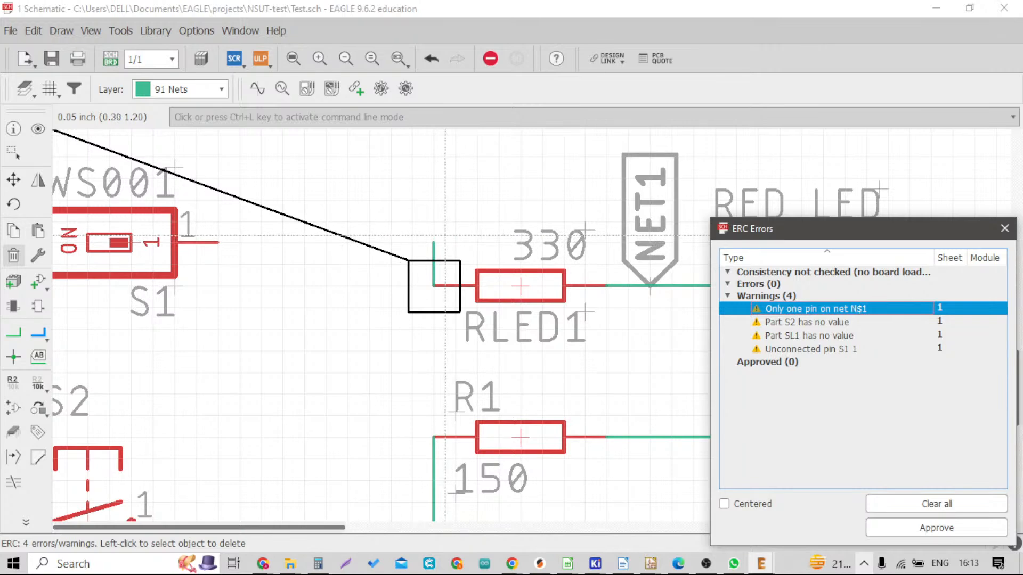
Locate the unconnected pin warning for S1 in the schematic and examine the open pin 1
{"action": "left_click", "coordinate": [782, 351]}
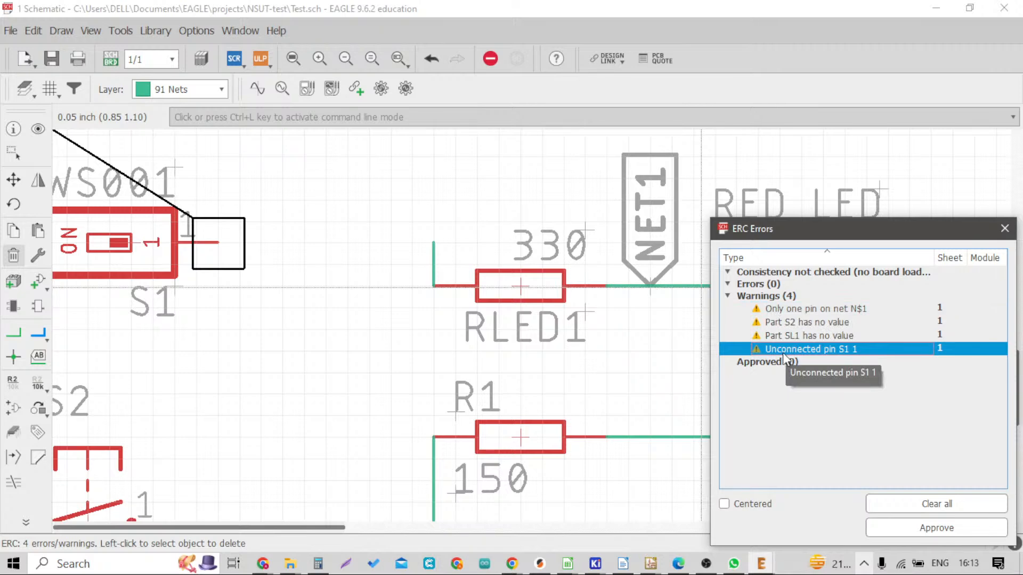
{"action": "scroll", "coordinate": [268, 270], "scroll_direction": "down", "scroll_amount": 2}
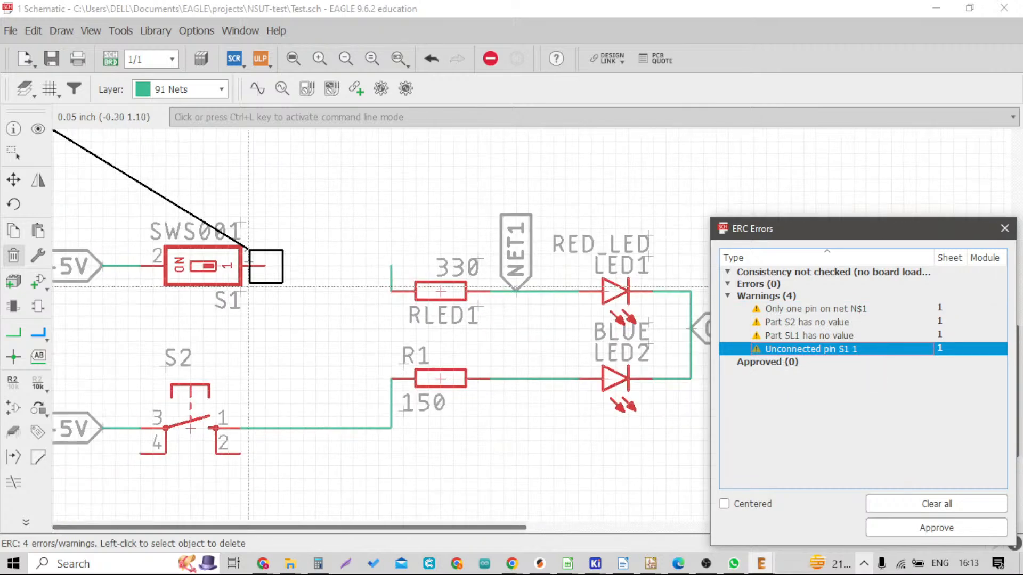
{"action": "scroll", "coordinate": [268, 270], "scroll_direction": "up", "scroll_amount": 1}
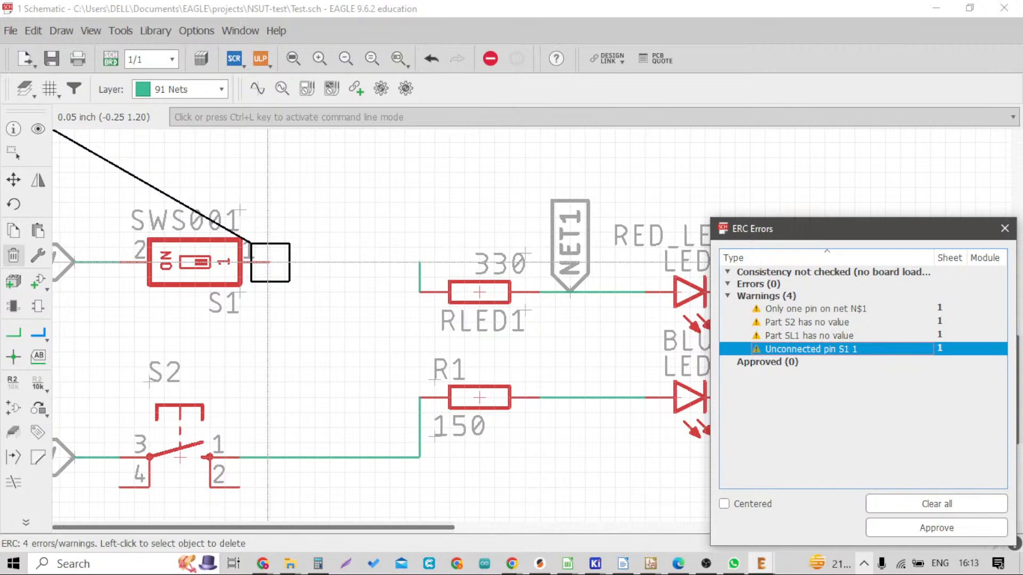
{"action": "scroll", "coordinate": [275, 261], "scroll_direction": "up", "scroll_amount": 2}
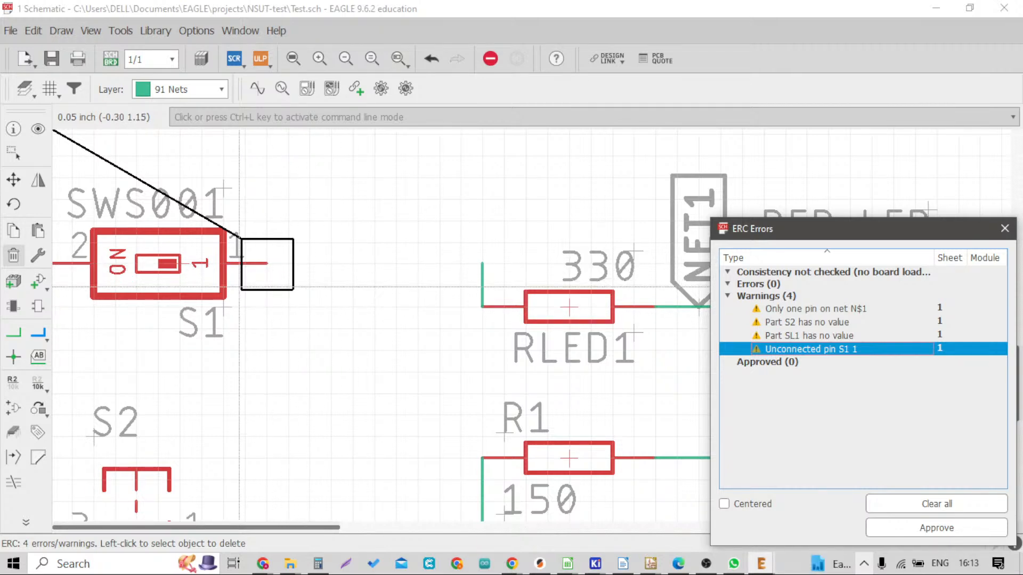
Redraw the net between pin 1 of switch S1 and the open wire at RLED1, then close the error list
{"action": "left_click", "coordinate": [15, 335]}
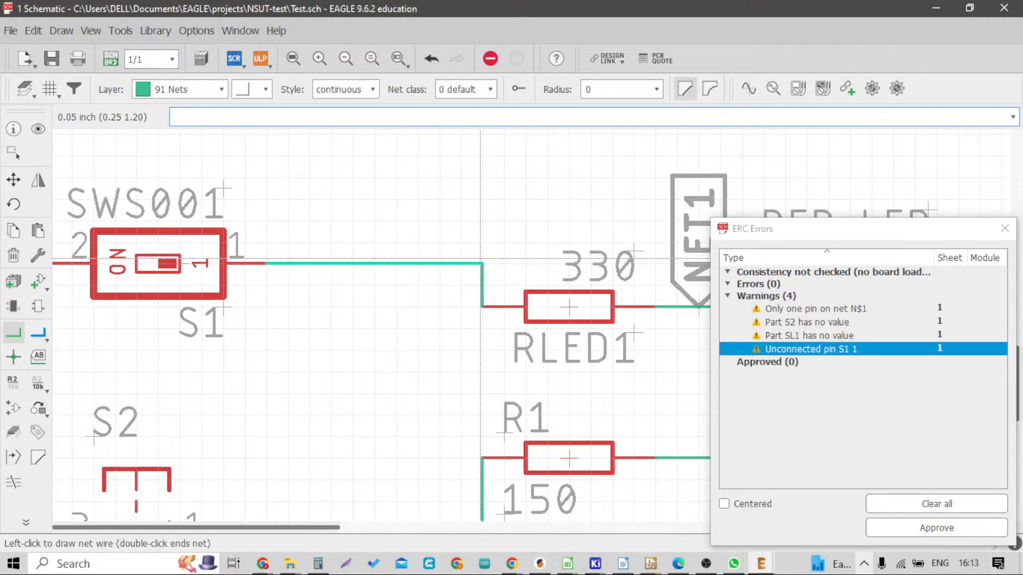
{"action": "left_click", "coordinate": [482, 263]}
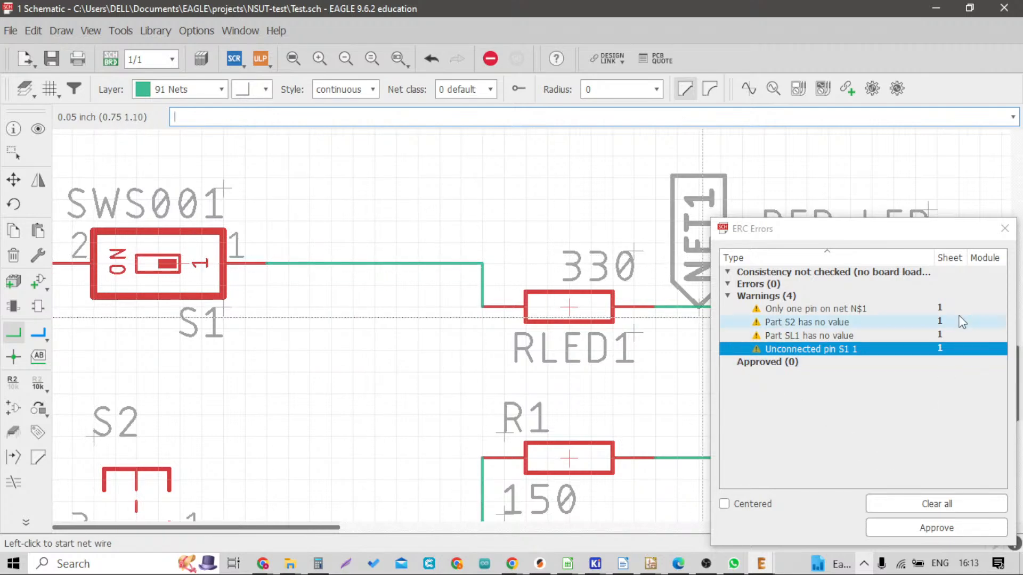
{"action": "left_click", "coordinate": [1004, 228]}
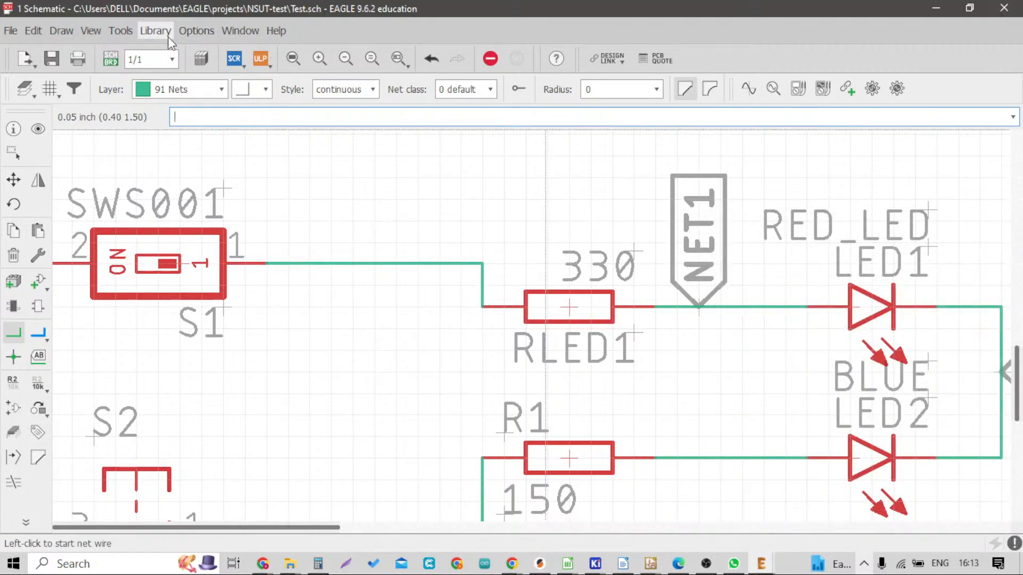
Rerun the electrical rule check on the repaired circuit and clear all listed warnings
{"action": "left_click", "coordinate": [120, 31]}
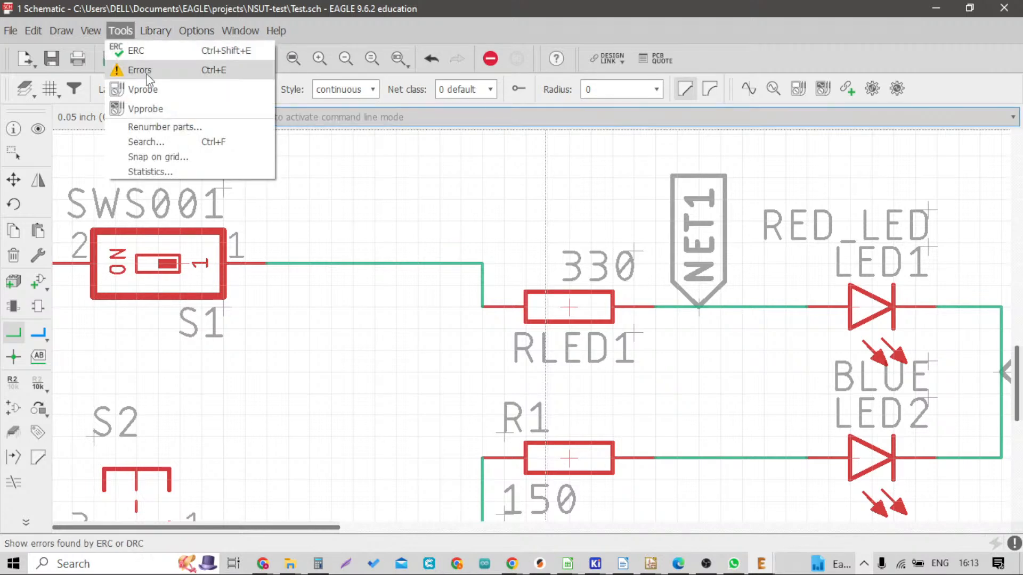
{"action": "left_click", "coordinate": [133, 48]}
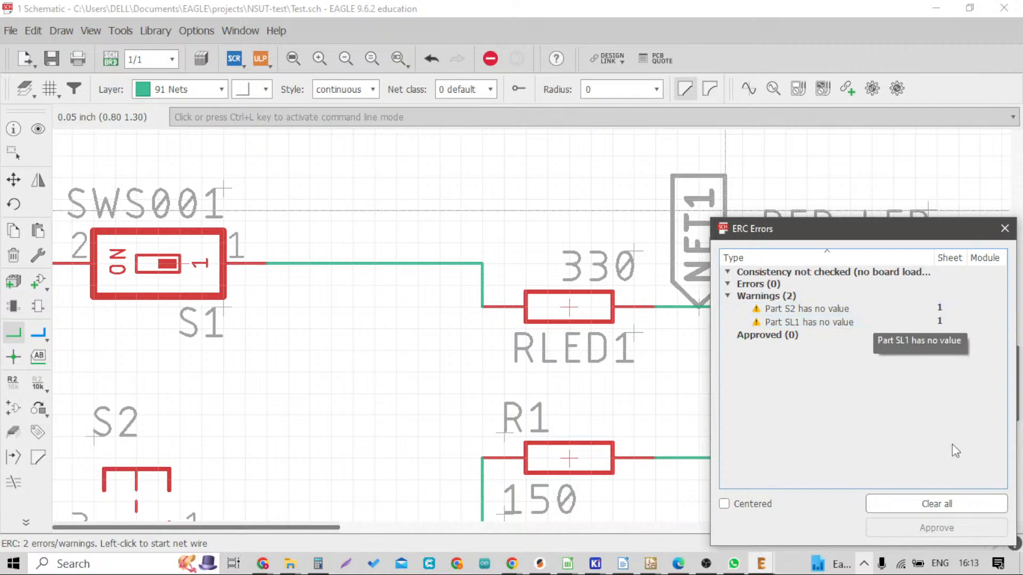
{"action": "left_click", "coordinate": [955, 505]}
{"action": "left_click", "coordinate": [1003, 233]}
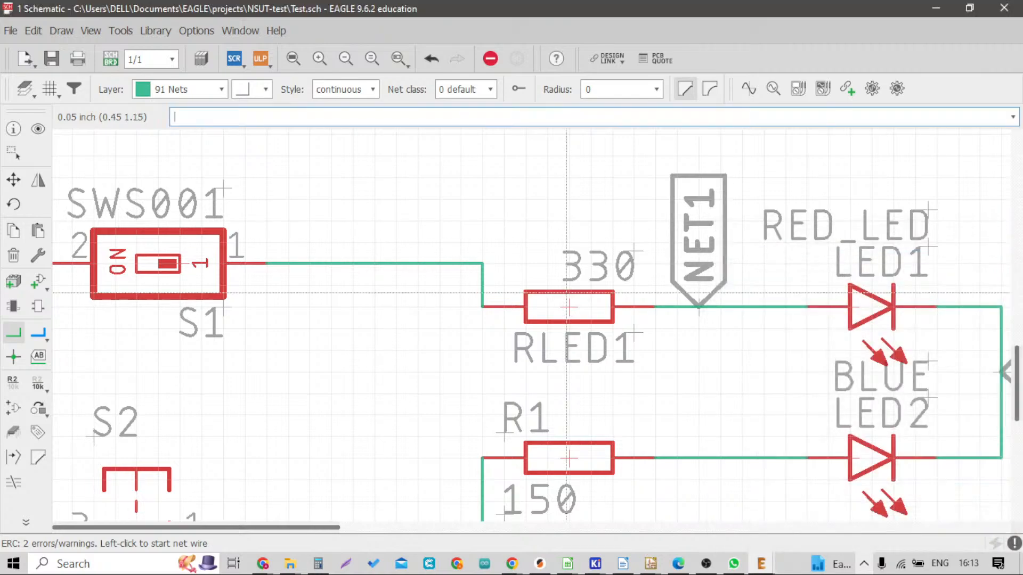
{"action": "scroll", "coordinate": [556, 293], "scroll_direction": "down", "scroll_amount": 5}
{"action": "scroll", "coordinate": [359, 291], "scroll_direction": "up", "scroll_amount": 2}
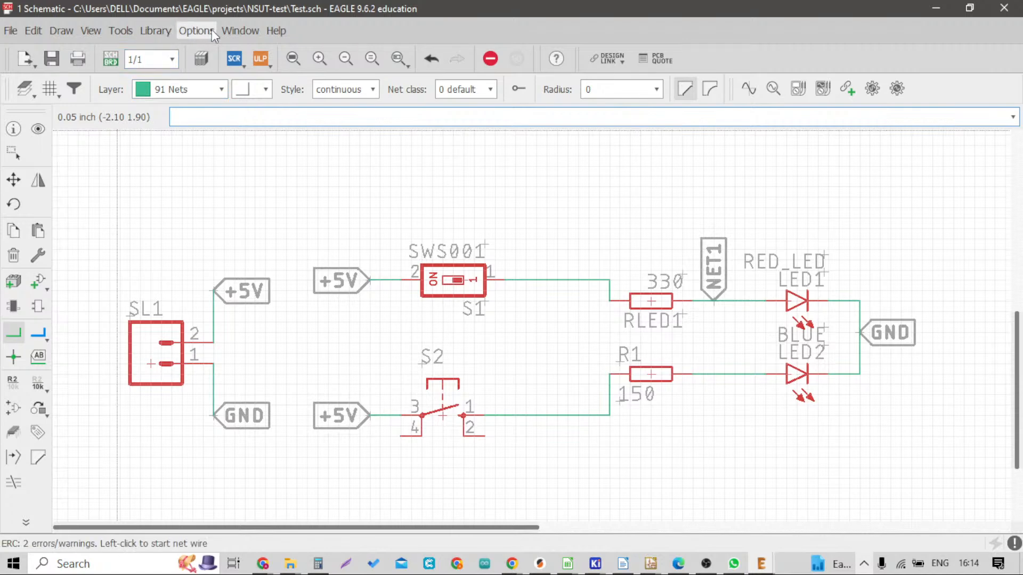
{"action": "left_click", "coordinate": [120, 31]}
{"action": "mouse_move", "coordinate": [61, 30]}
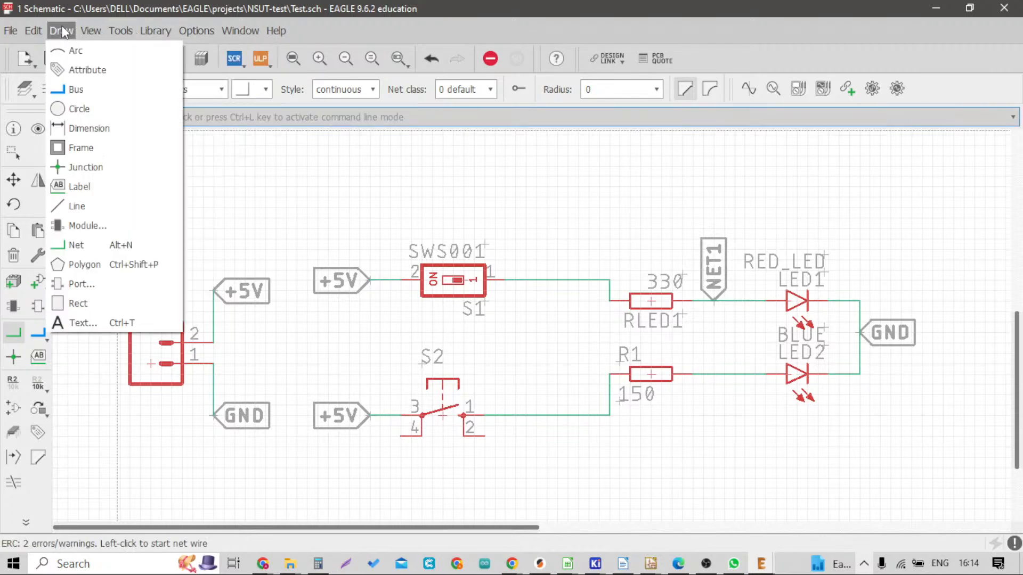
{"action": "left_click", "coordinate": [679, 193]}
{"action": "scroll", "coordinate": [594, 349], "scroll_direction": "down", "scroll_amount": 4}
{"action": "scroll", "coordinate": [624, 404], "scroll_direction": "up", "scroll_amount": 2}
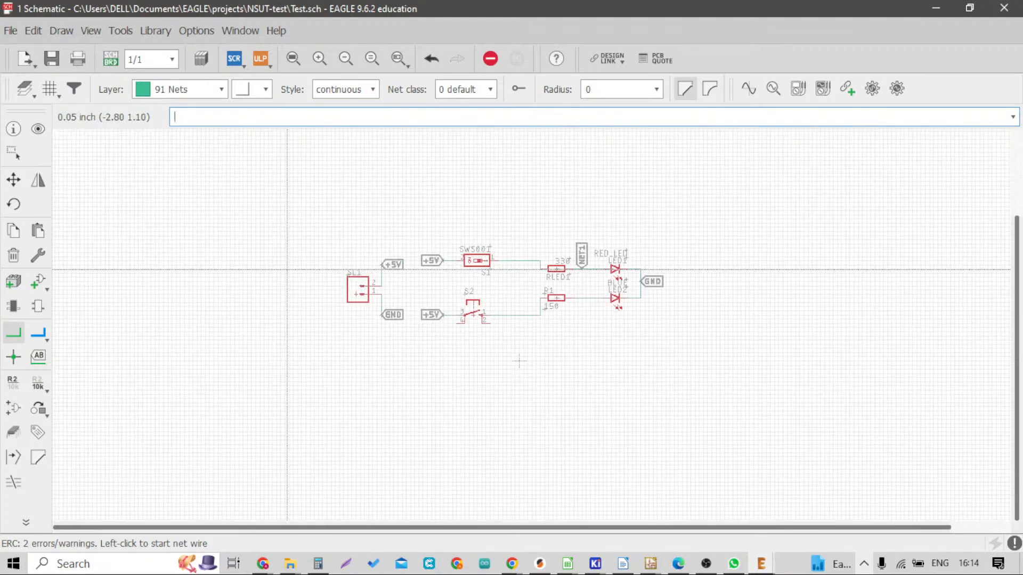
{"action": "scroll", "coordinate": [538, 400], "scroll_direction": "up", "scroll_amount": 1}
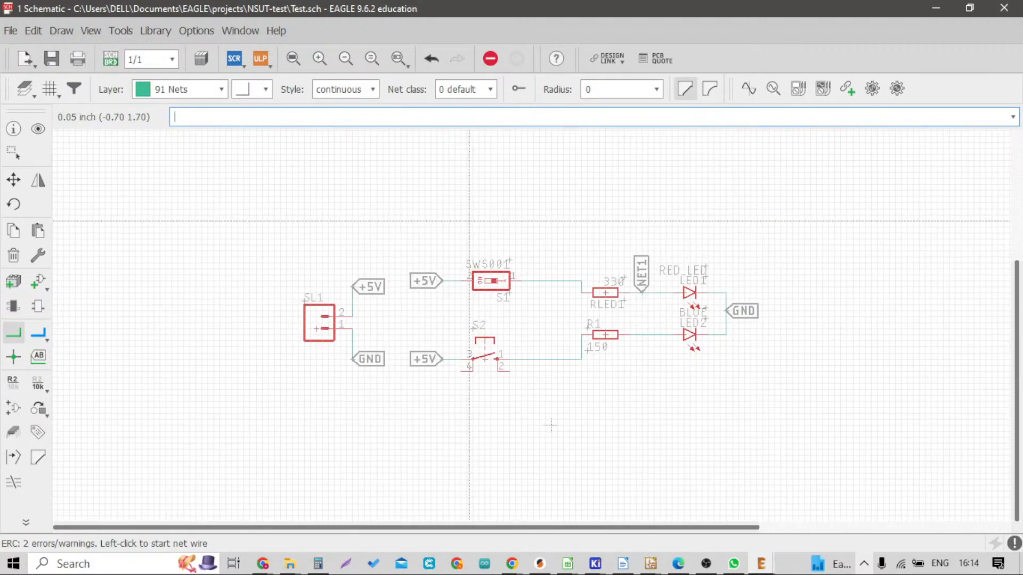
Draw a frame with 8 columns and 5 rows around the whole circuit on layer 98 Guide
{"action": "left_click", "coordinate": [33, 32]}
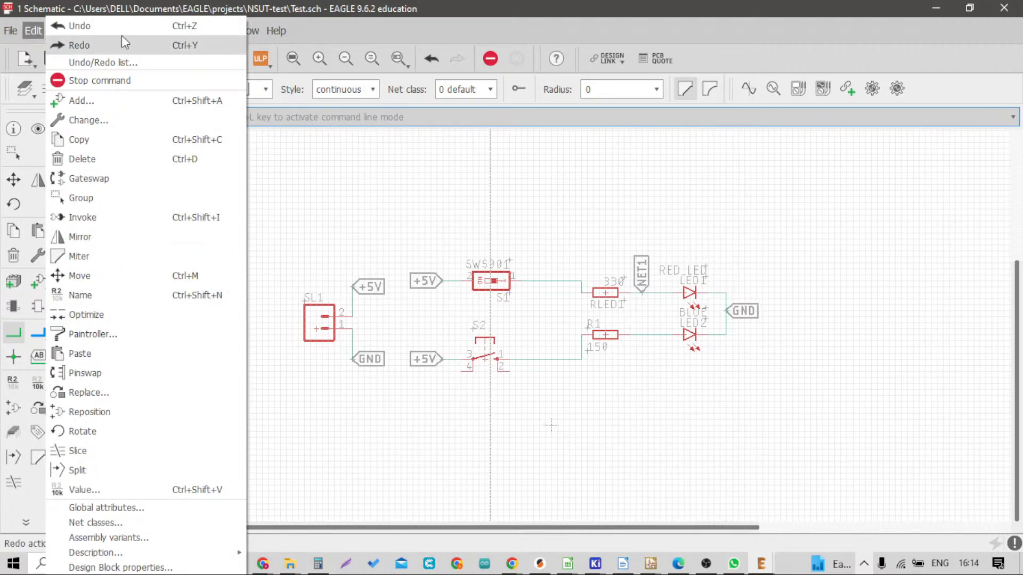
{"action": "left_click", "coordinate": [33, 30]}
{"action": "left_click", "coordinate": [61, 31]}
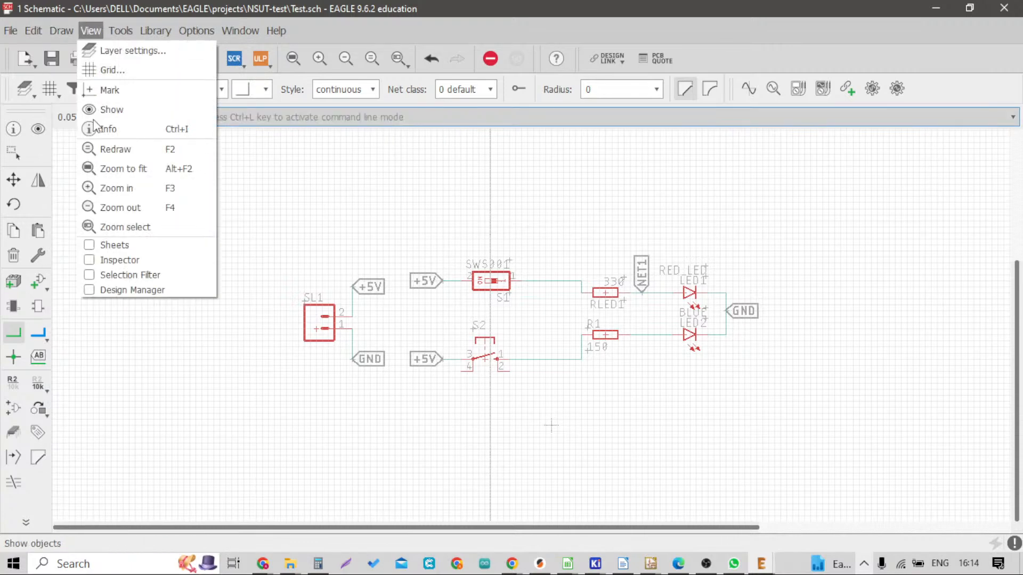
{"action": "left_click", "coordinate": [88, 150]}
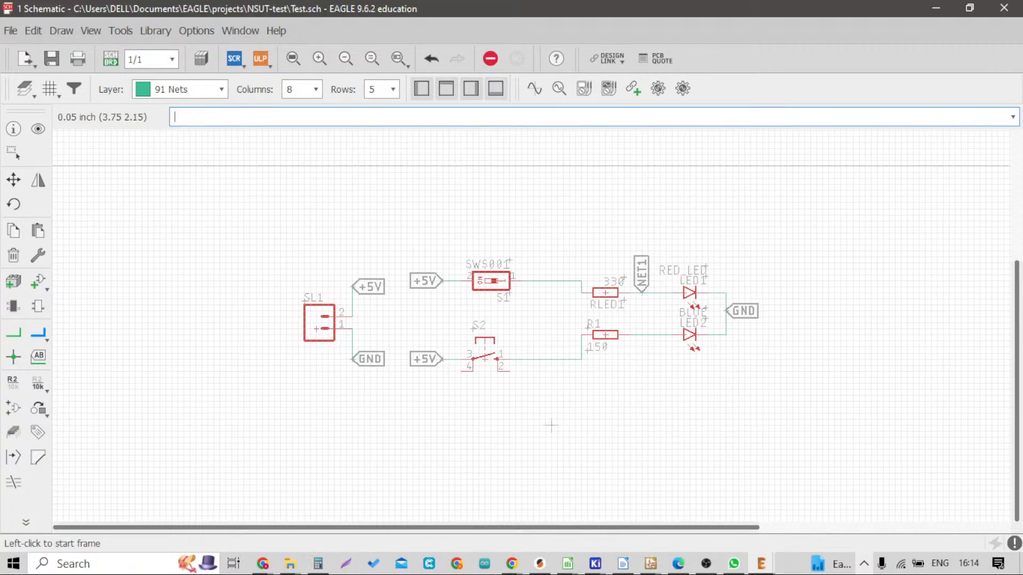
{"action": "left_click", "coordinate": [268, 205]}
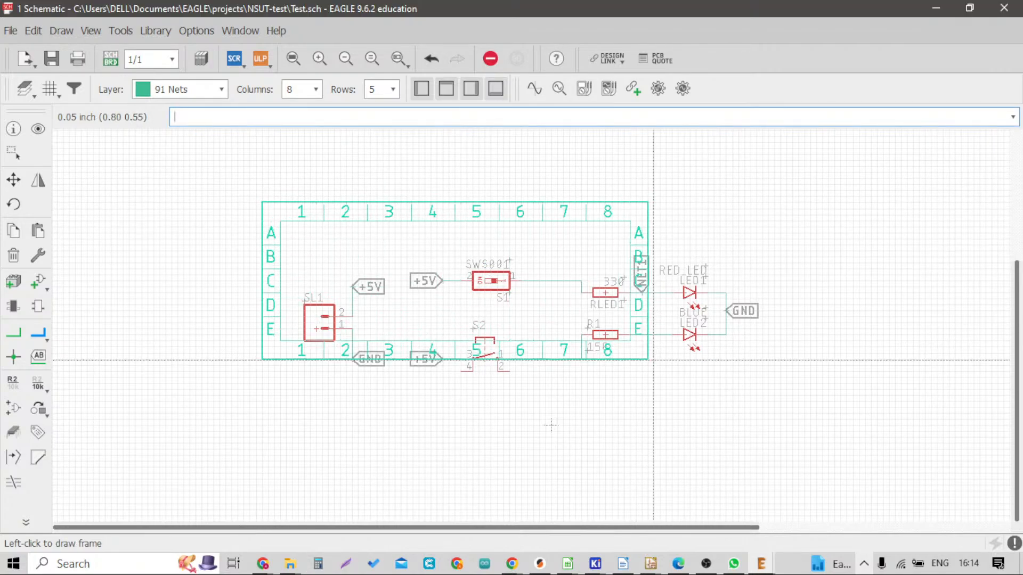
{"action": "scroll", "coordinate": [803, 411], "scroll_direction": "up", "scroll_amount": 3}
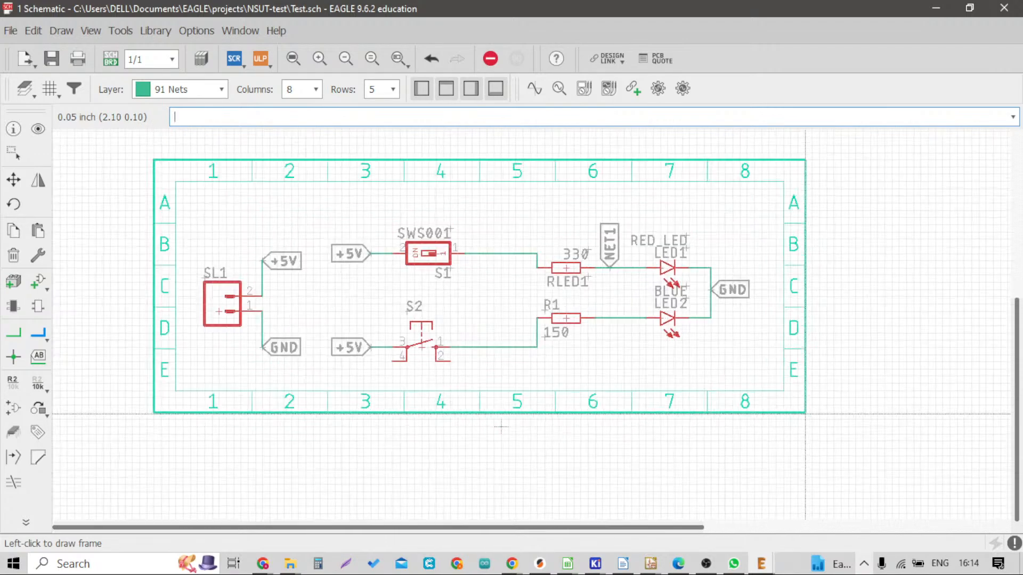
{"action": "scroll", "coordinate": [799, 409], "scroll_direction": "down", "scroll_amount": 4}
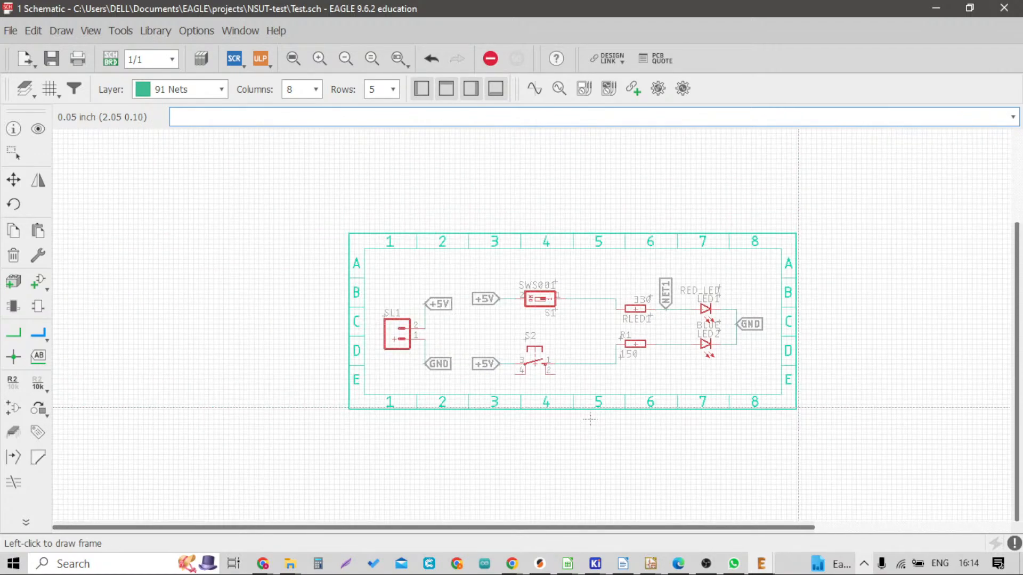
{"action": "left_click", "coordinate": [220, 90]}
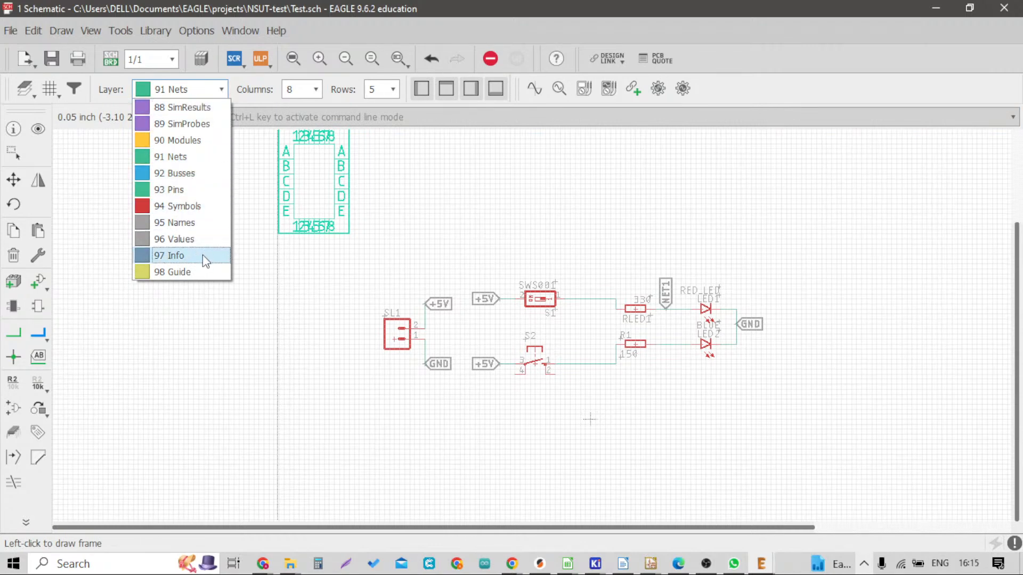
{"action": "left_click", "coordinate": [205, 272]}
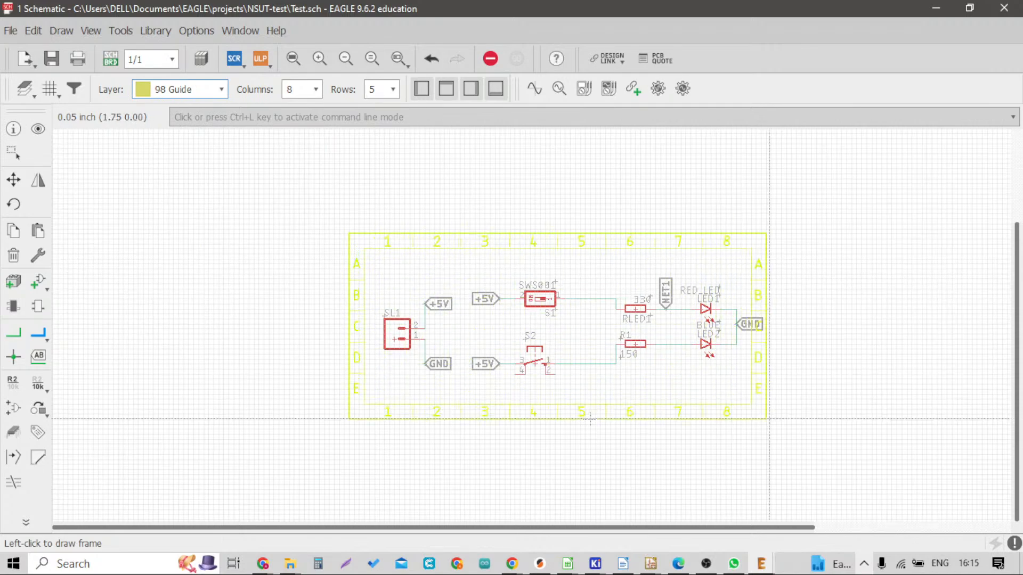
{"action": "left_click", "coordinate": [796, 422]}
{"action": "key", "text": "Escape"}
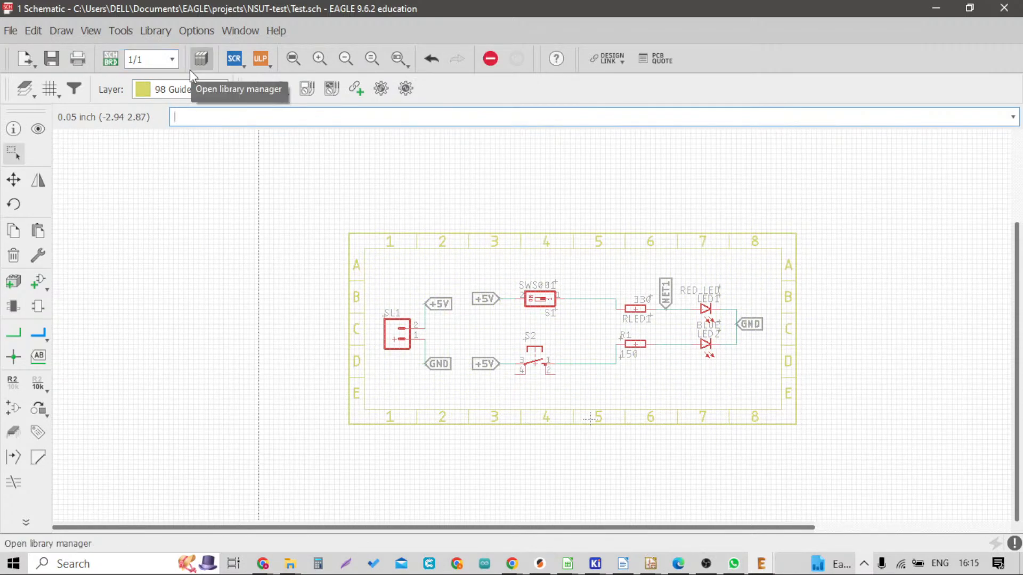
{"action": "scroll", "coordinate": [450, 168], "scroll_direction": "down", "scroll_amount": 2}
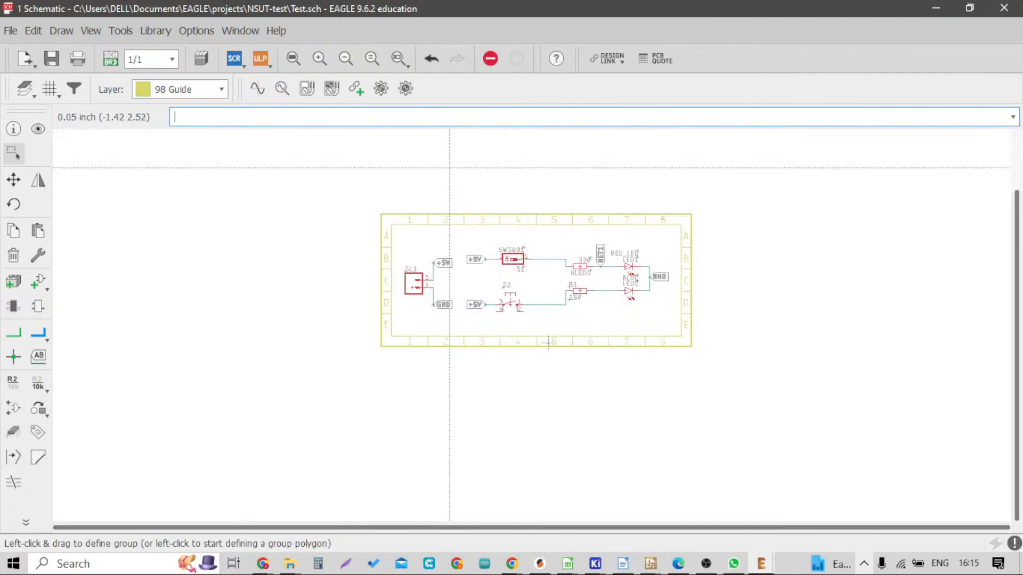
{"action": "scroll", "coordinate": [544, 255], "scroll_direction": "up", "scroll_amount": 5}
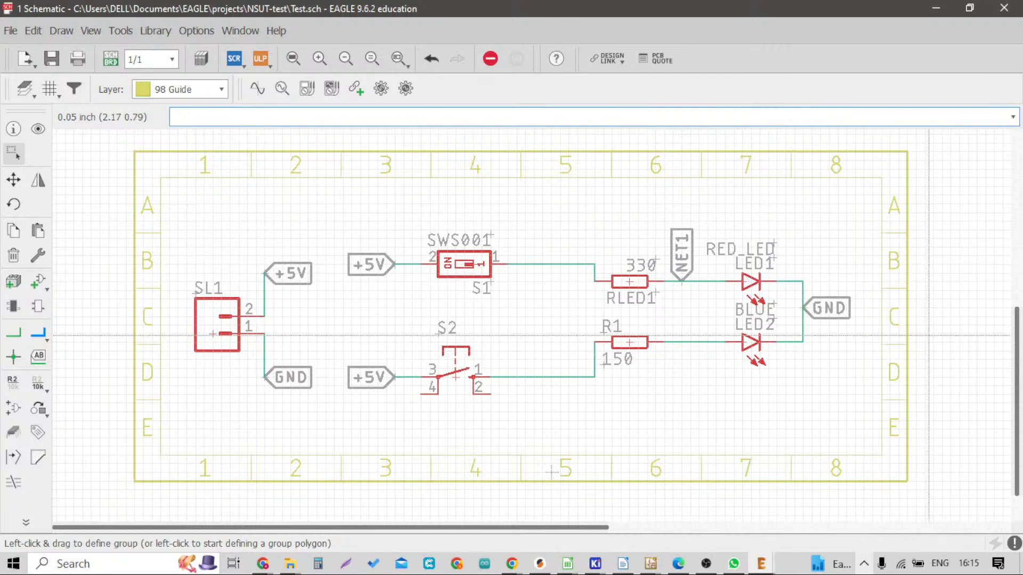
{"action": "key", "text": "alt+Tab"}
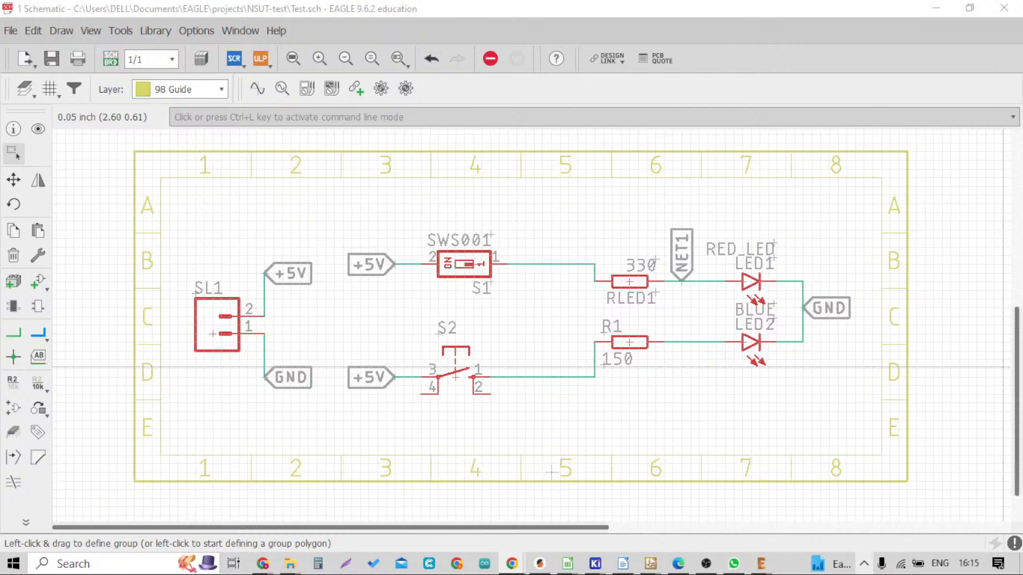
{"action": "scroll", "coordinate": [659, 293], "scroll_direction": "down", "scroll_amount": 2}
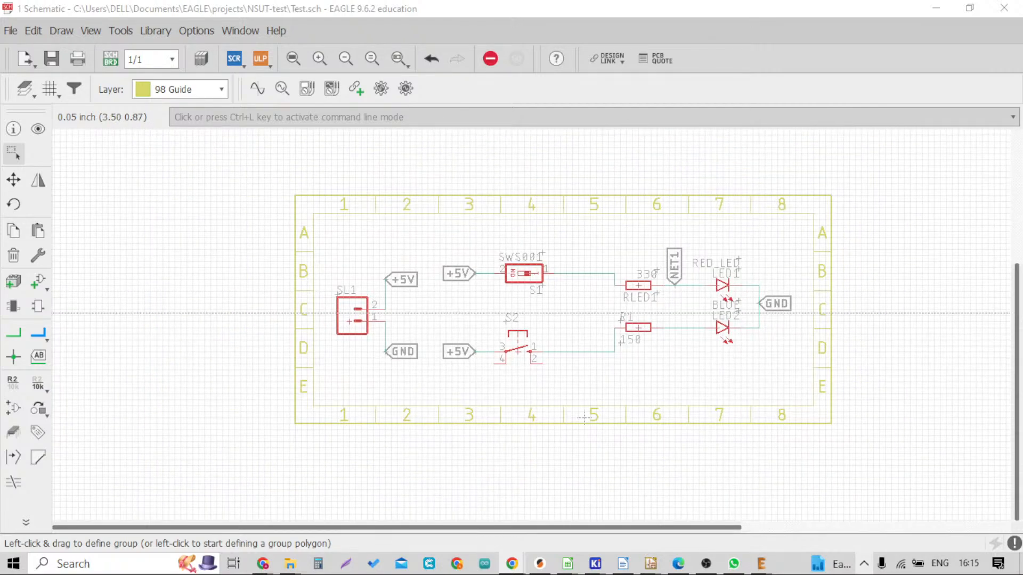
{"action": "scroll", "coordinate": [663, 280], "scroll_direction": "up", "scroll_amount": 3}
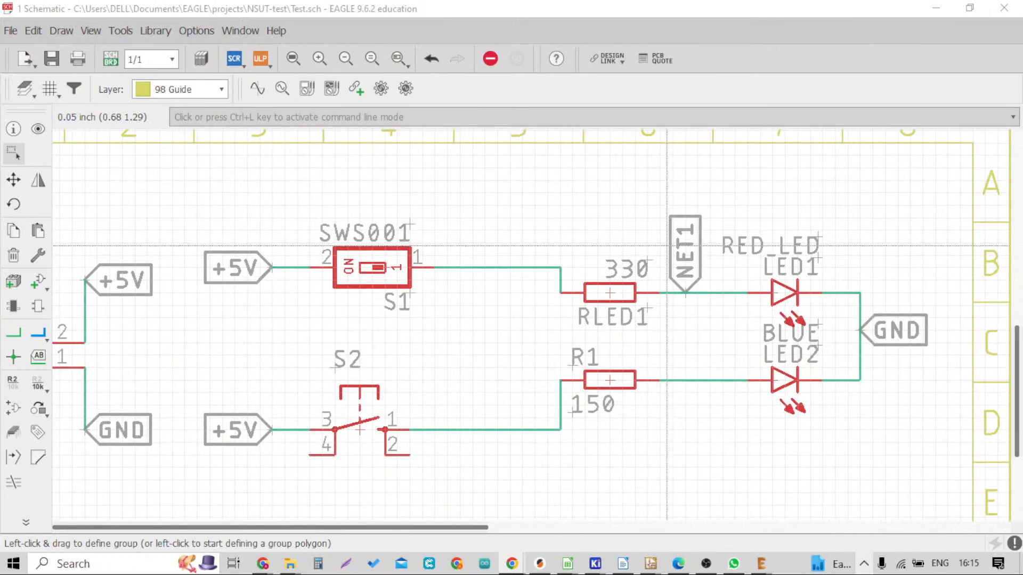
{"action": "scroll", "coordinate": [667, 246], "scroll_direction": "down", "scroll_amount": 1}
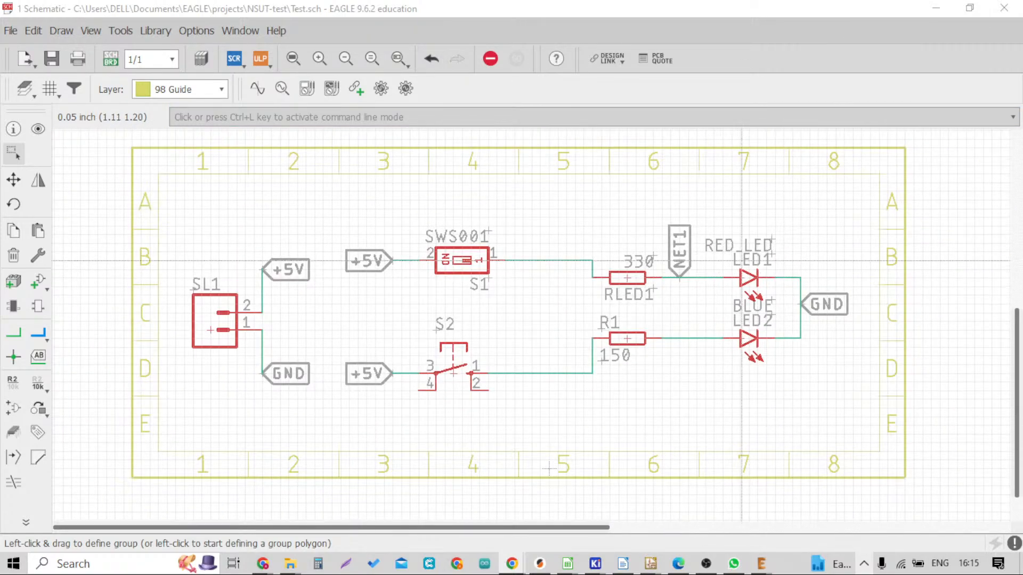
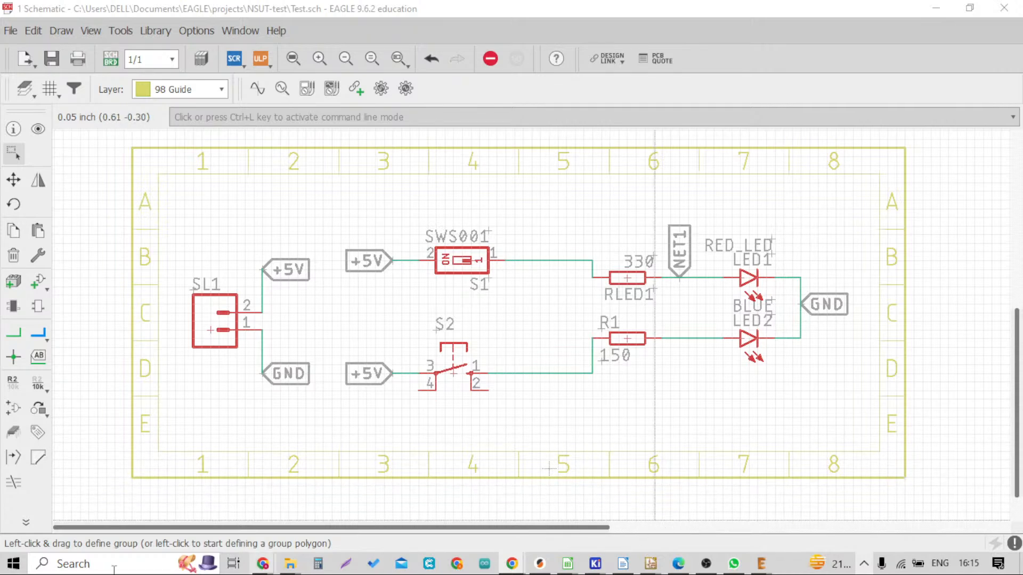
Launch Notepad++ from the recently added programs
{"action": "left_click", "coordinate": [1, 571]}
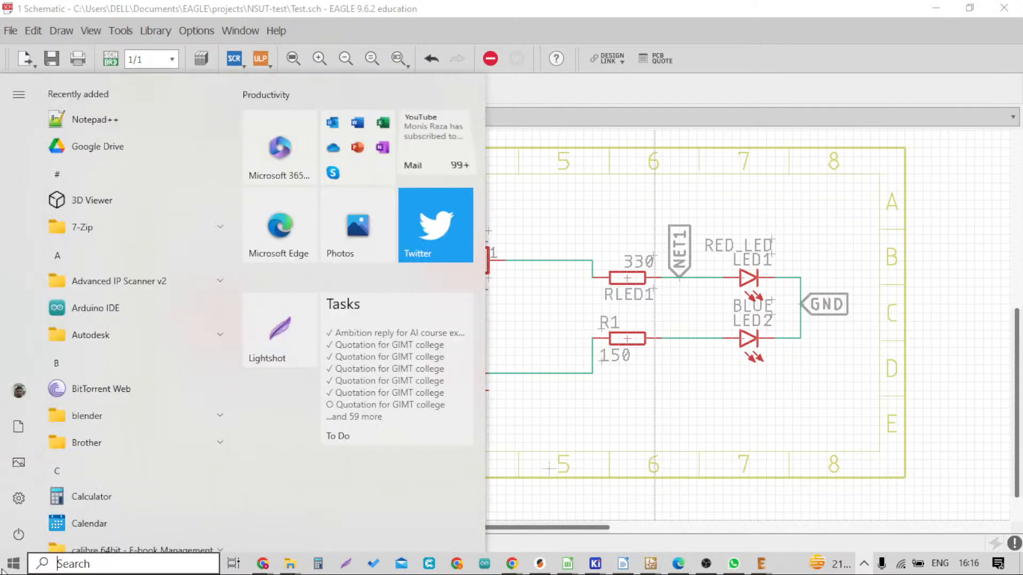
{"action": "left_click", "coordinate": [101, 97]}
{"action": "left_click", "coordinate": [49, 114]}
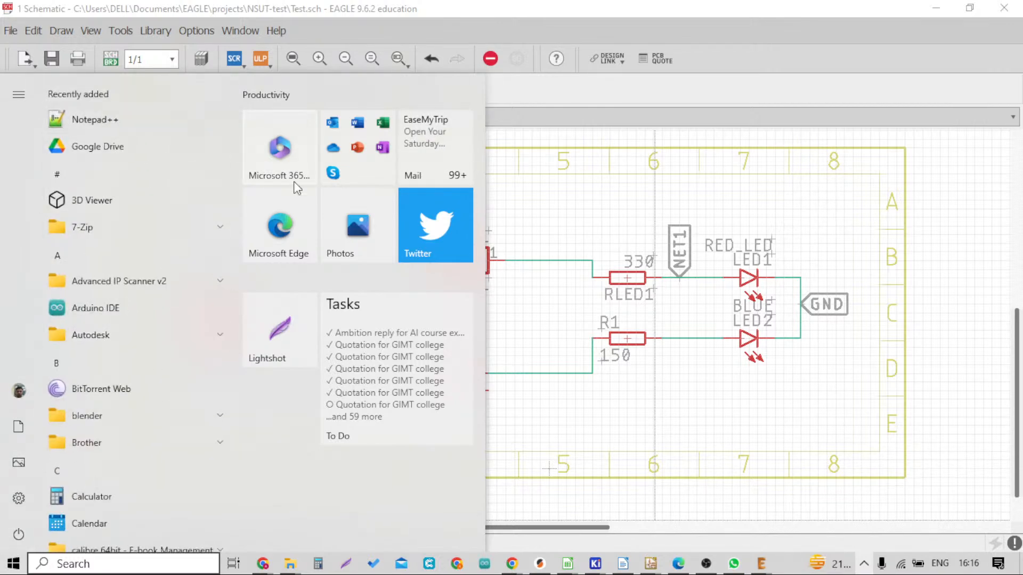
{"action": "left_click", "coordinate": [283, 148]}
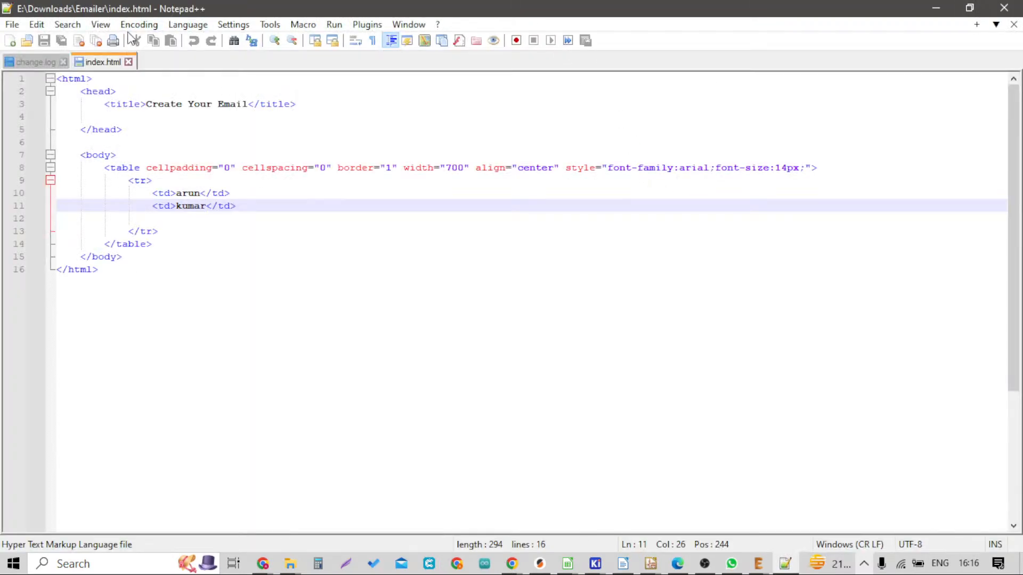
Close index.html, create a new Notepad++ document containing "BOM - BILL OF MATERIAL", and return to the EAGLE schematic
{"action": "left_click", "coordinate": [129, 62]}
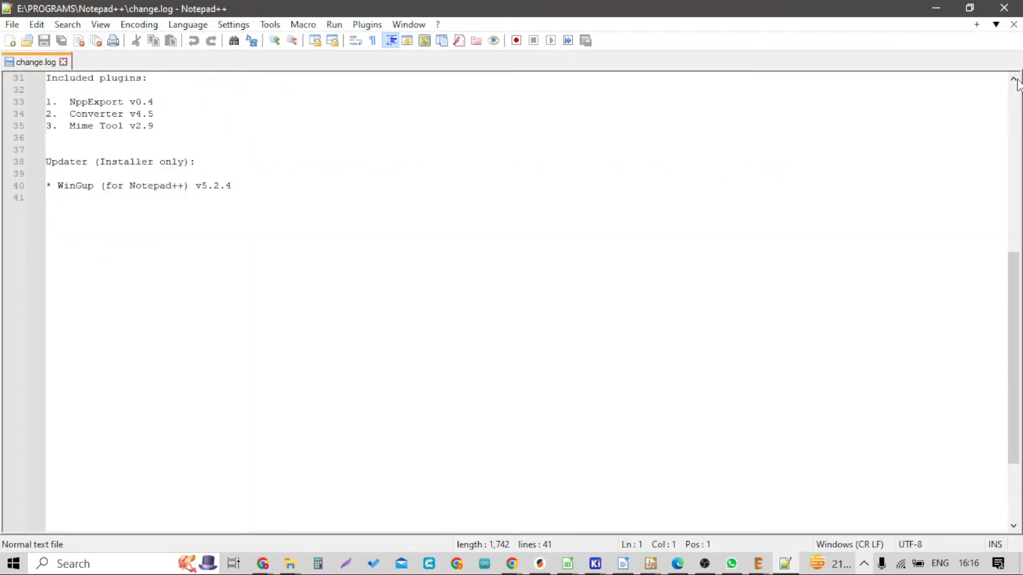
{"action": "left_click", "coordinate": [13, 24]}
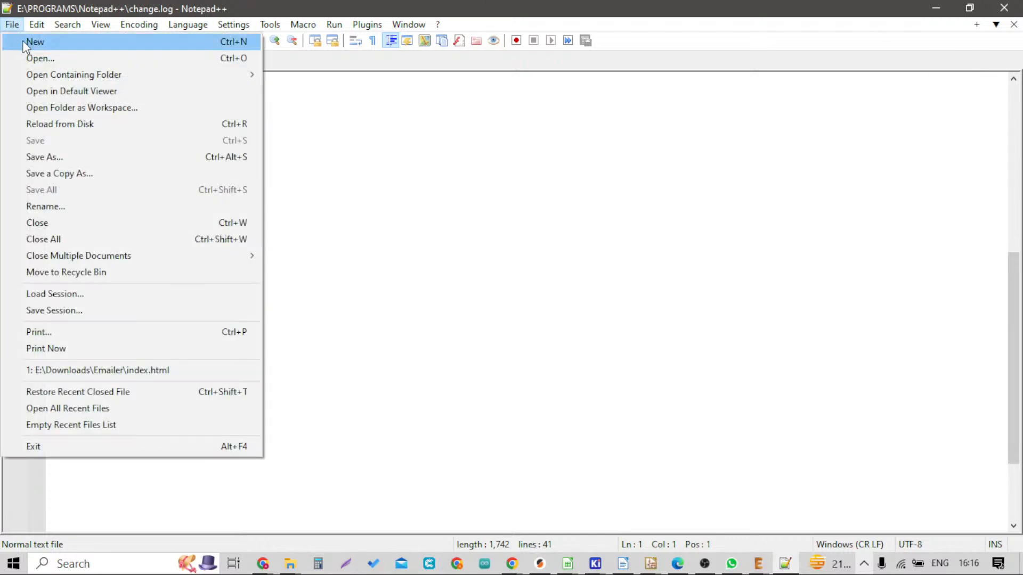
{"action": "left_click", "coordinate": [22, 40]}
{"action": "left_click_drag", "start_coordinate": [296, 15], "coordinate": [1022, 94]}
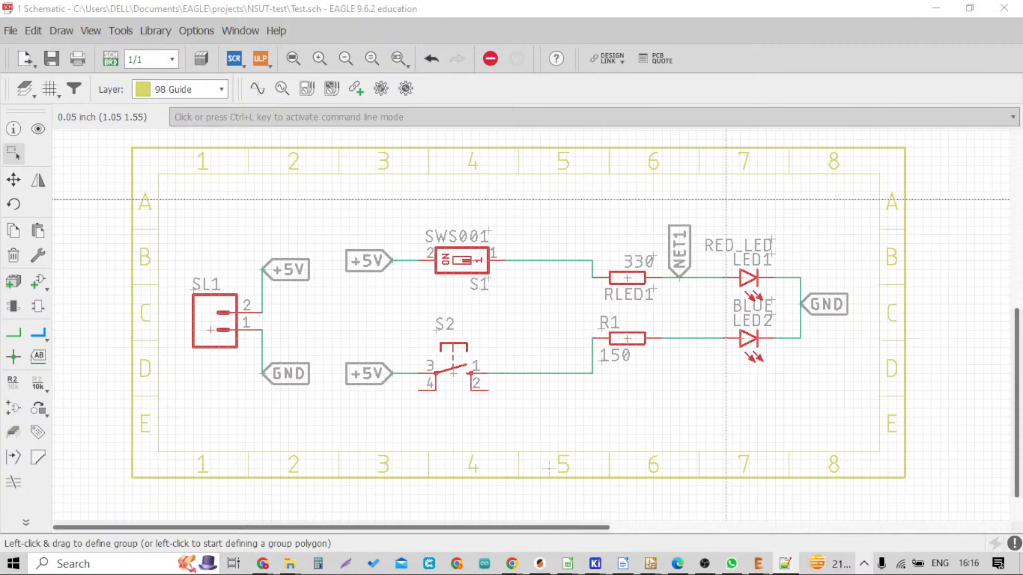
{"action": "left_click_drag", "start_coordinate": [1022, 106], "coordinate": [508, 64]}
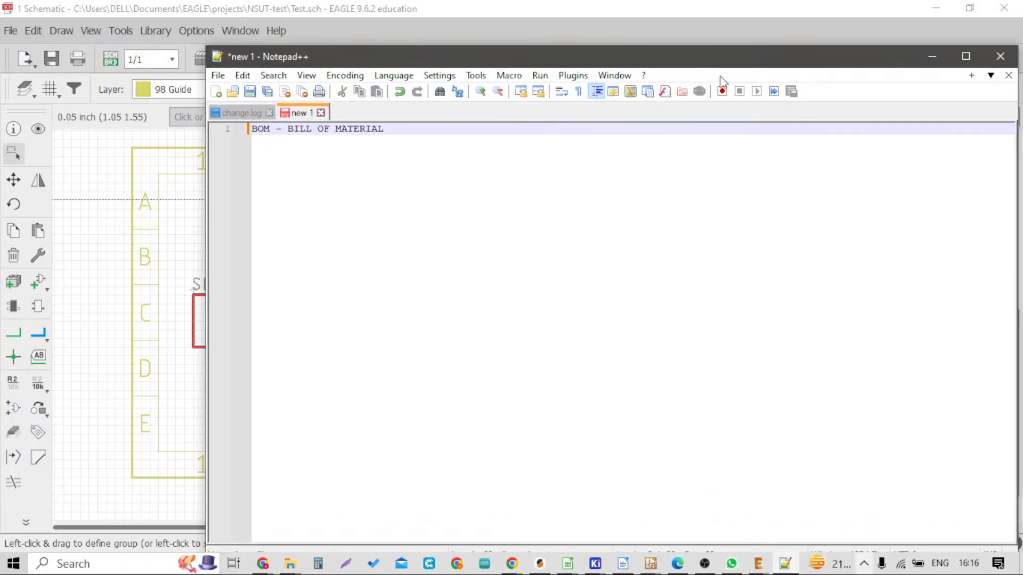
{"action": "left_click", "coordinate": [953, 62]}
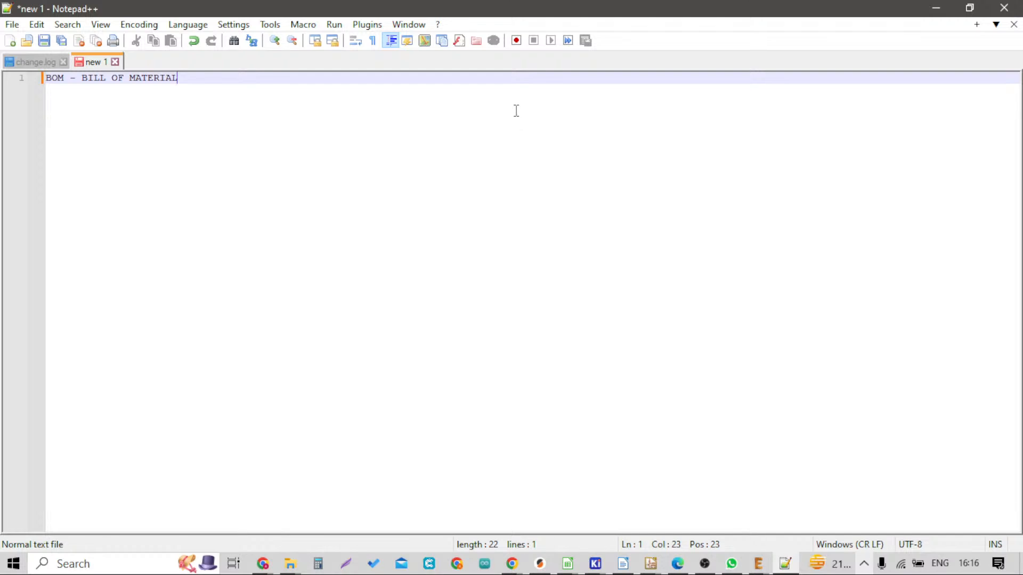
{"action": "key", "text": "ctrl+a"}
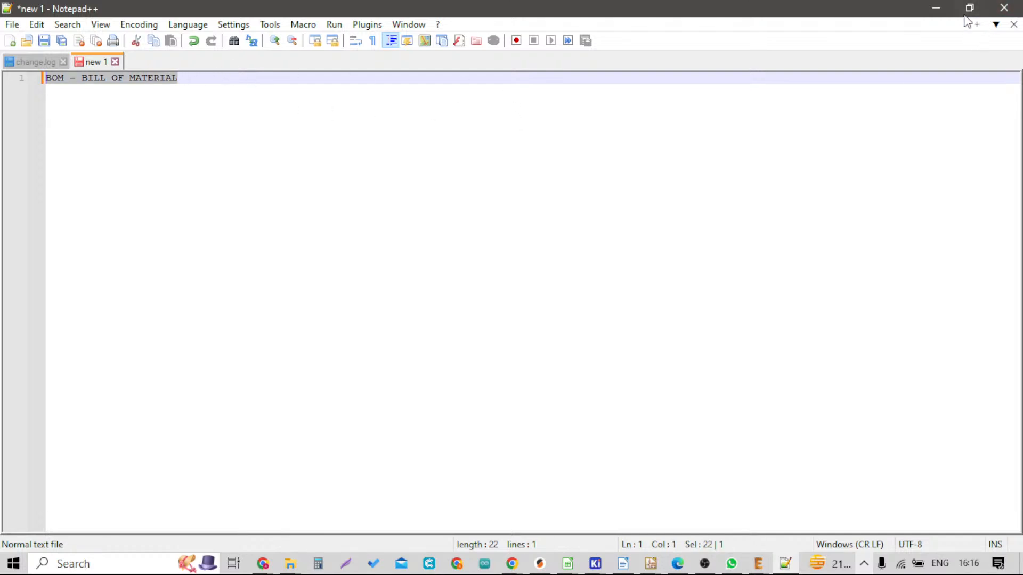
{"action": "left_click", "coordinate": [938, 8]}
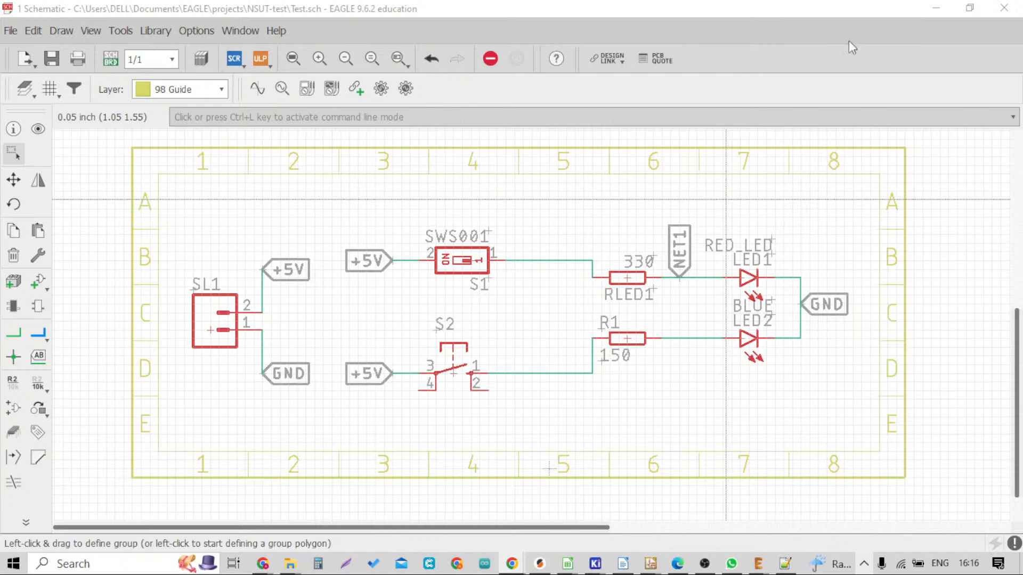
Open the bill of materials export for the schematic and exclude the attributes from the parts list
{"action": "left_click", "coordinate": [12, 30]}
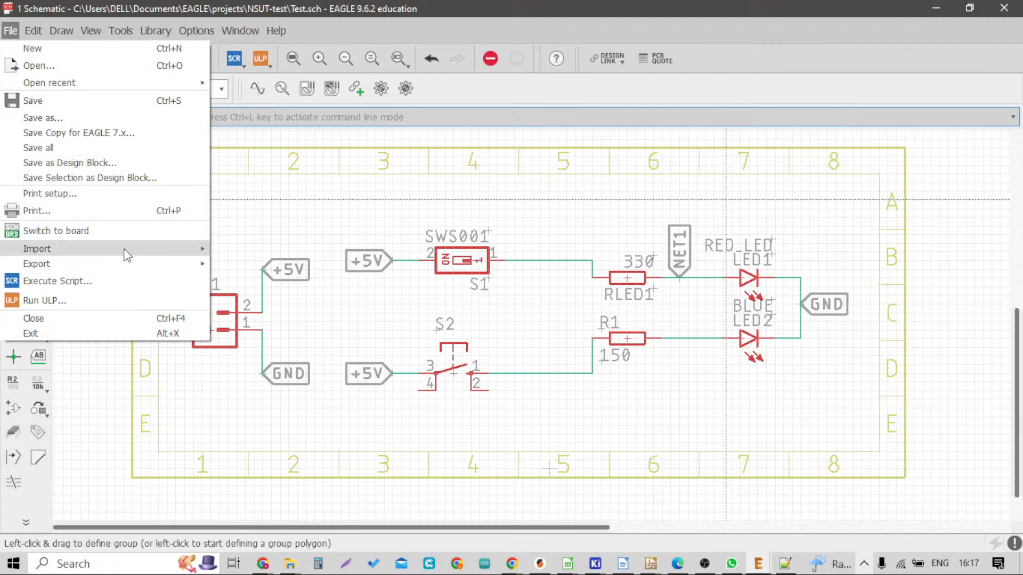
{"action": "mouse_move", "coordinate": [152, 266]}
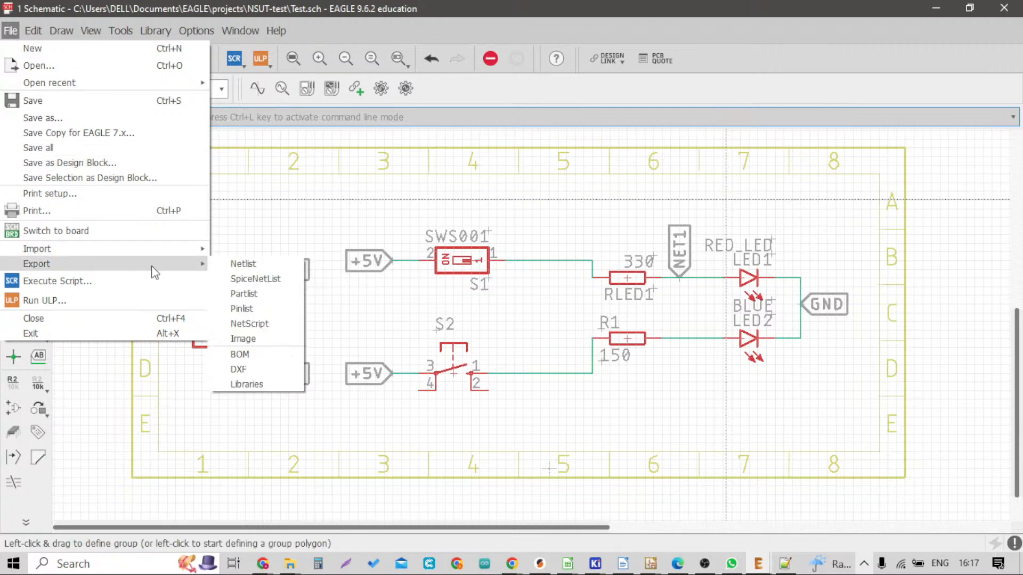
{"action": "left_click", "coordinate": [239, 355]}
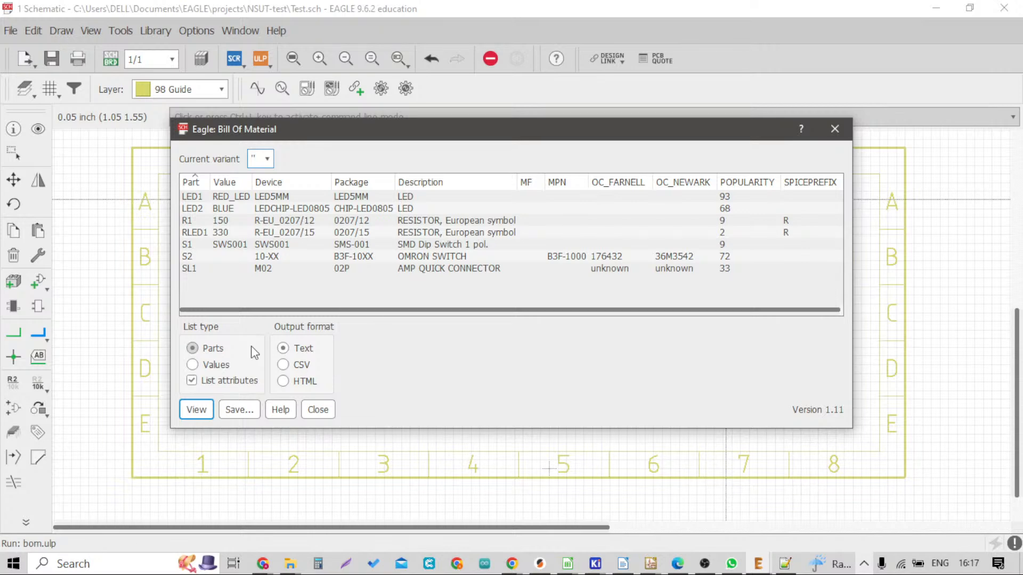
{"action": "mouse_move", "coordinate": [209, 183]}
{"action": "left_mouse_down"}
{"action": "mouse_move", "coordinate": [227, 182]}
{"action": "mouse_move", "coordinate": [213, 182]}
{"action": "left_mouse_up"}
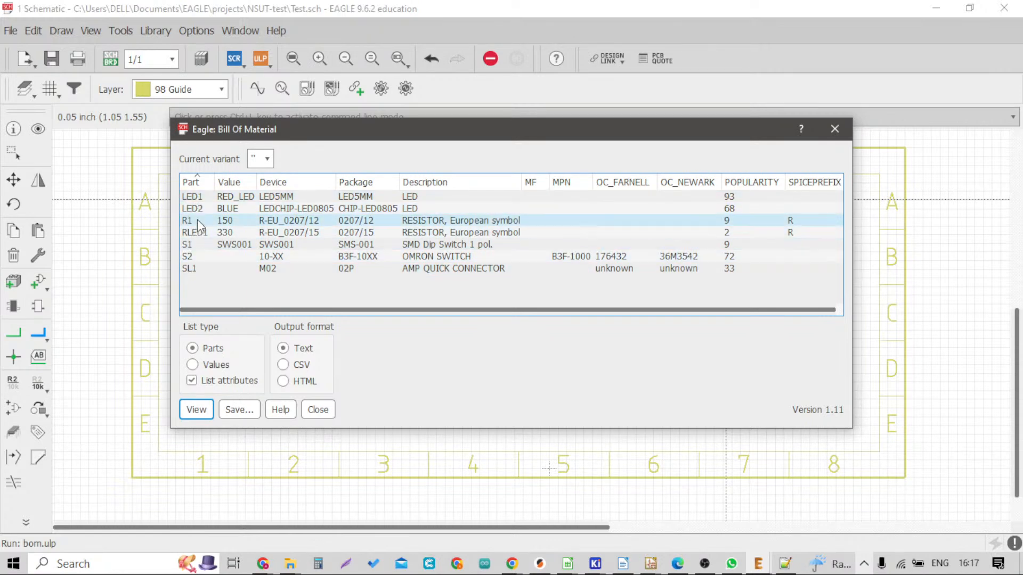
{"action": "left_click_drag", "start_coordinate": [216, 129], "coordinate": [262, 125]}
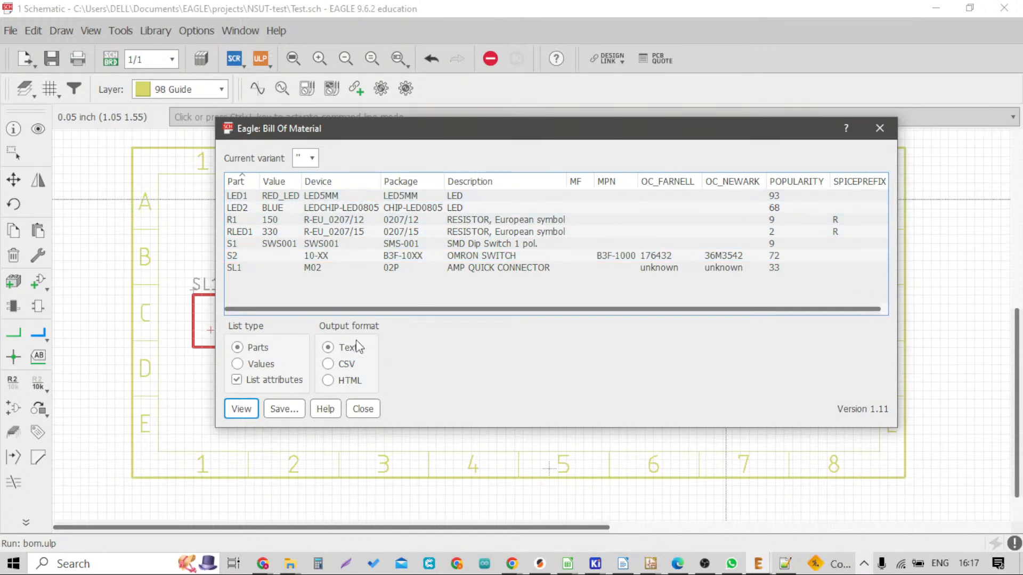
{"action": "left_click", "coordinate": [236, 379]}
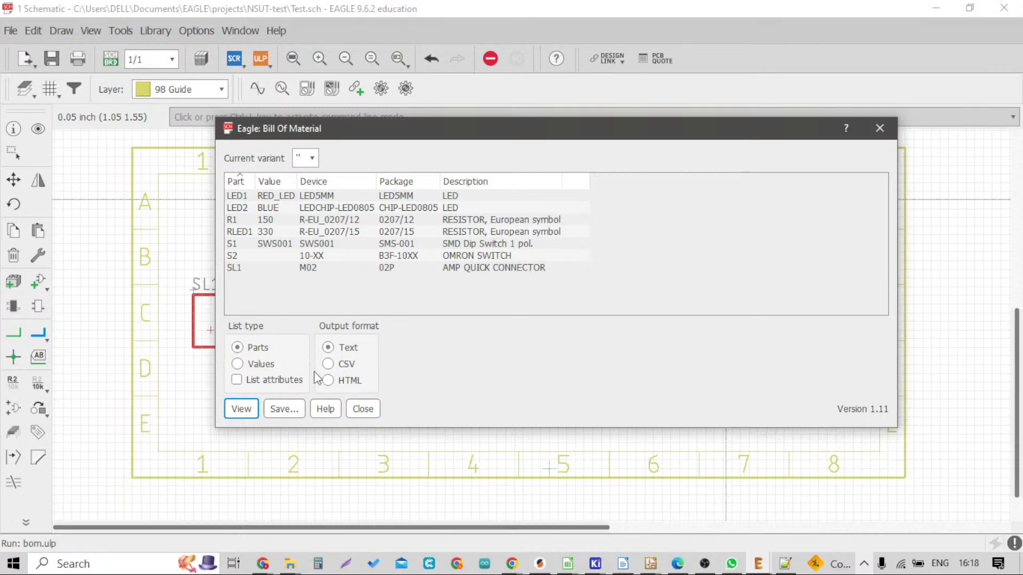
Save the bill of materials in text format as Test.txt in the NSUT-test project folder
{"action": "left_click", "coordinate": [288, 409]}
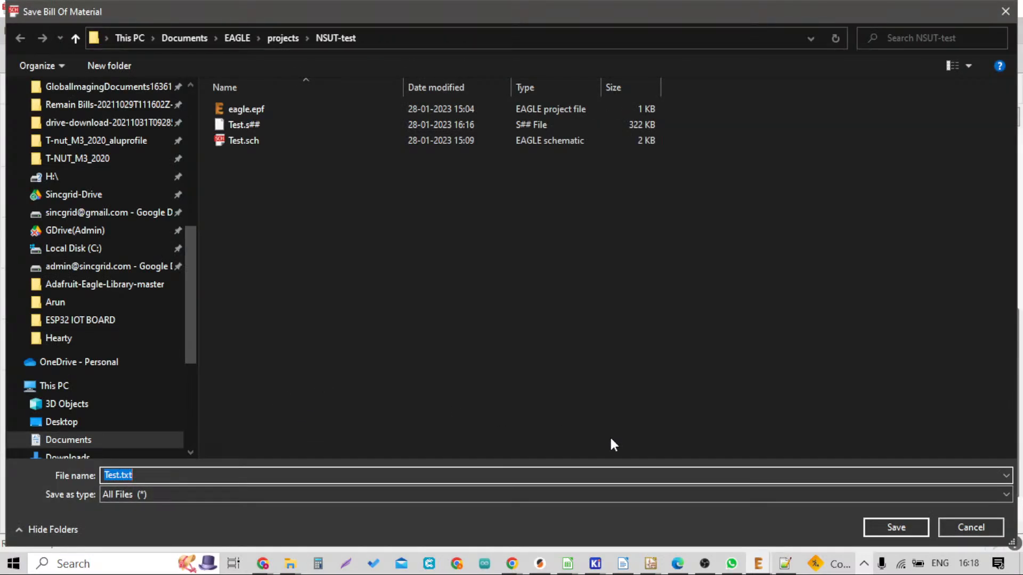
{"action": "key", "text": "alt+d"}
{"action": "key", "text": "Escape"}
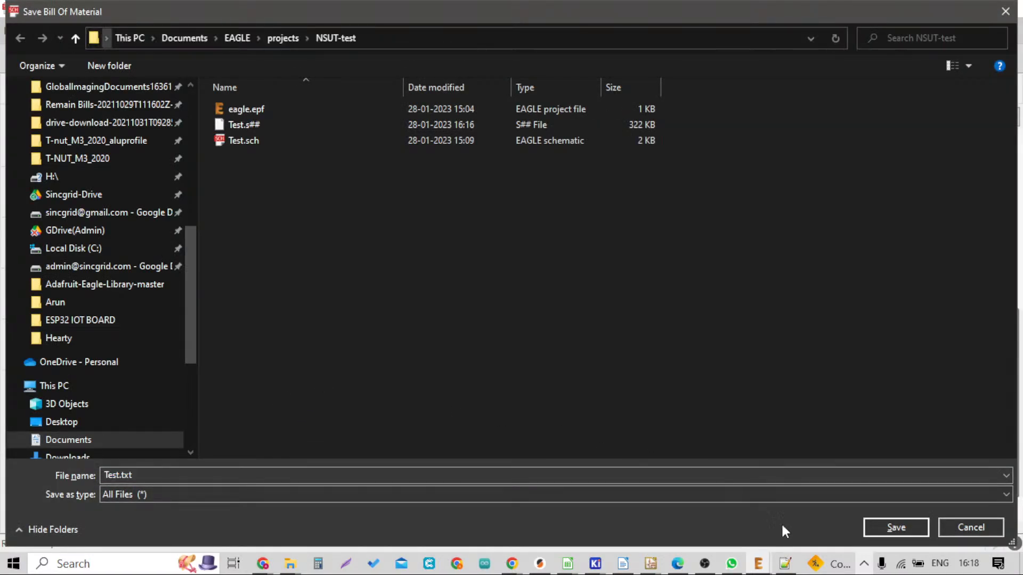
{"action": "left_click", "coordinate": [910, 532]}
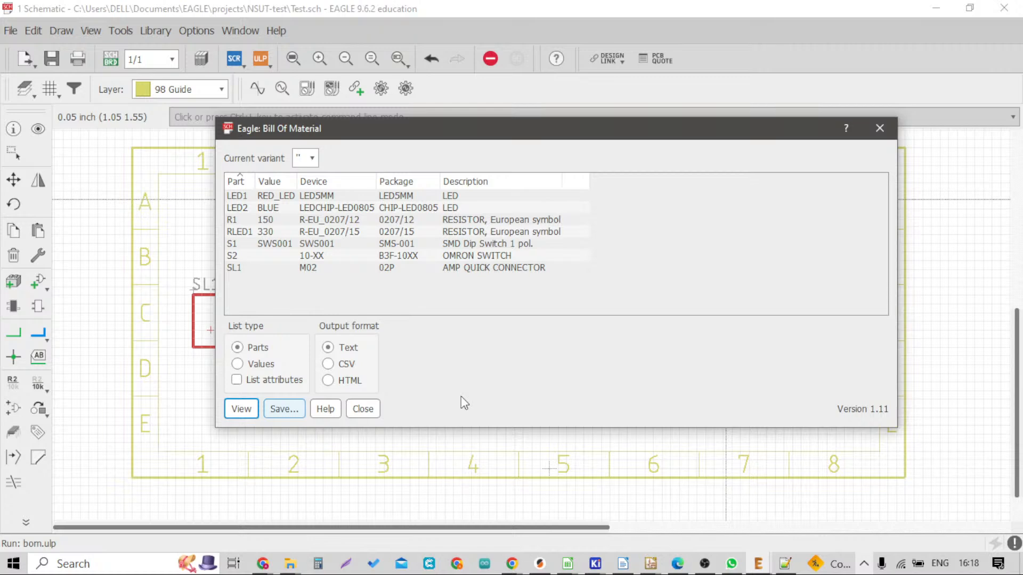
Browse to the NSUT-test project folder in File Explorer and open Test.txt in a maximized window
{"action": "key", "text": "super+e"}
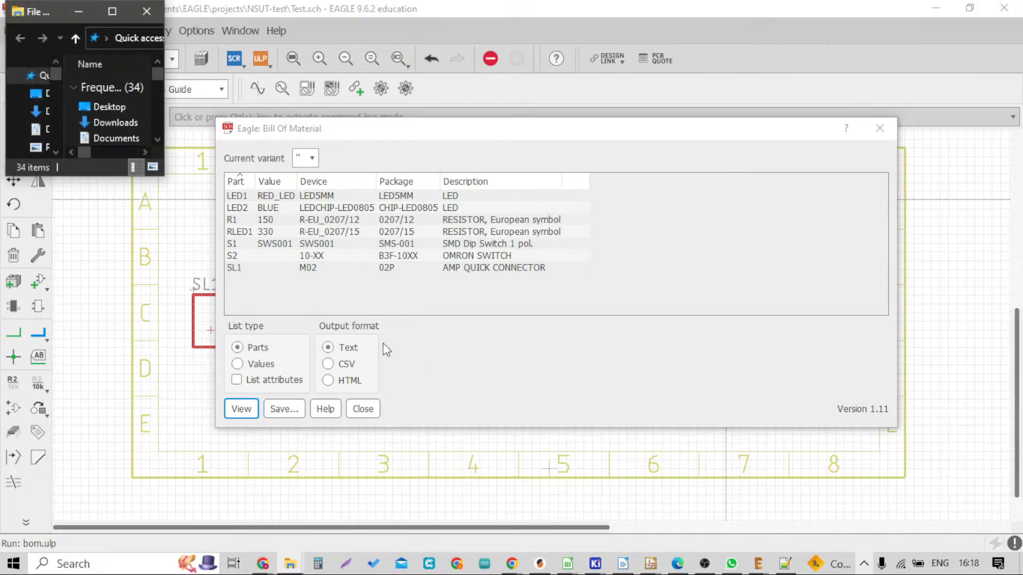
{"action": "key", "text": "alt+d"}
{"action": "key", "text": "ctrl+v"}
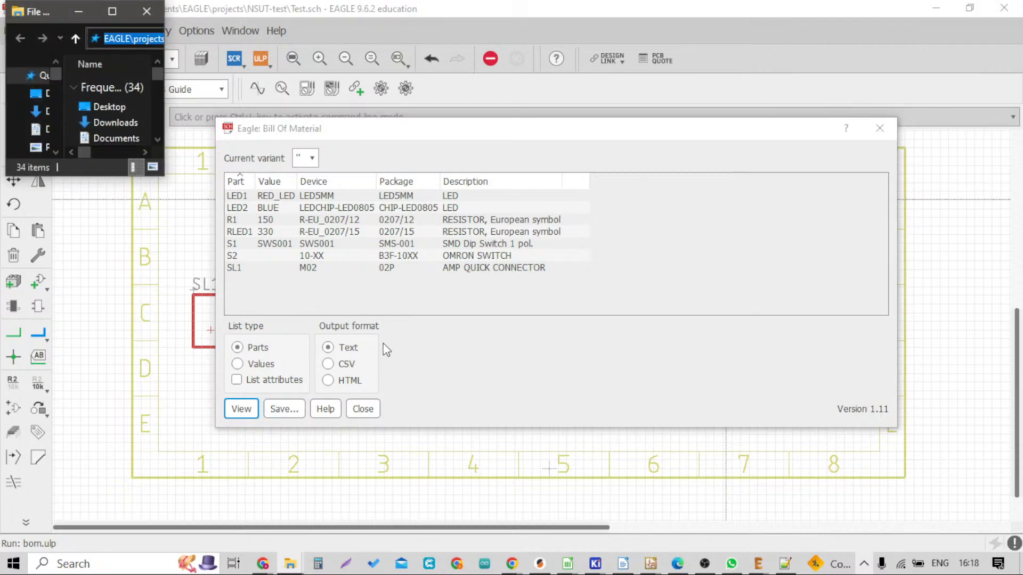
{"action": "key", "text": "Return"}
{"action": "left_click", "coordinate": [106, 10]}
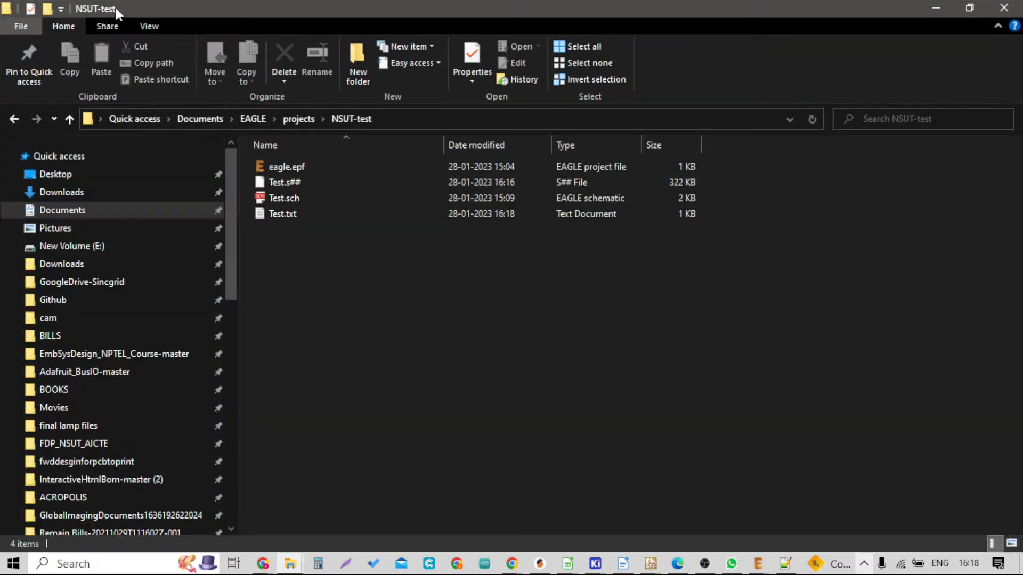
{"action": "left_click", "coordinate": [301, 212]}
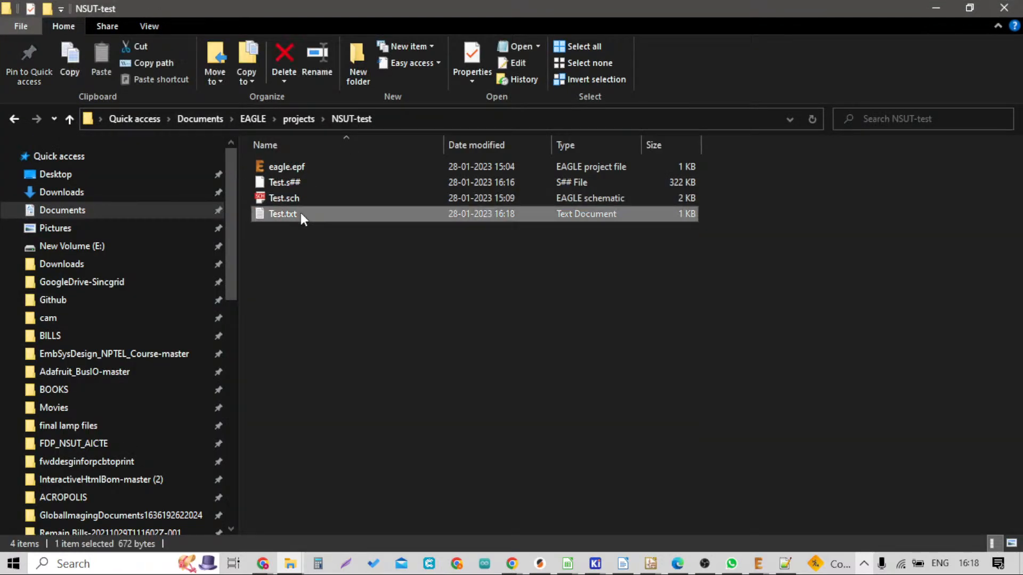
{"action": "double_click", "coordinate": [301, 212]}
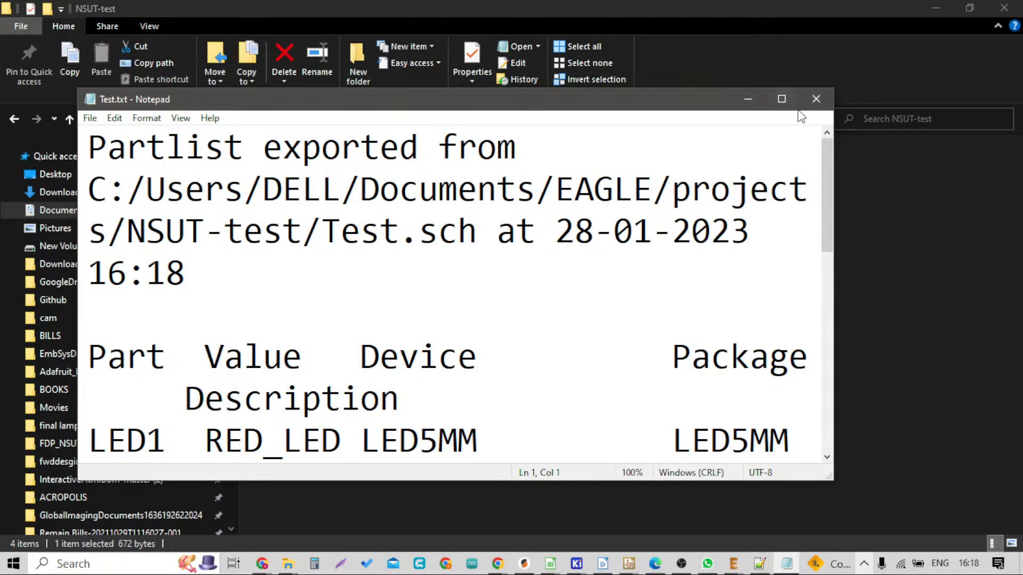
{"action": "left_click", "coordinate": [782, 99]}
Examine the exported part list with its part, value, device, package and description entries
{"action": "scroll", "coordinate": [279, 176], "scroll_direction": "down", "scroll_amount": 2}
{"action": "scroll", "coordinate": [279, 178], "scroll_direction": "up", "scroll_amount": 2}
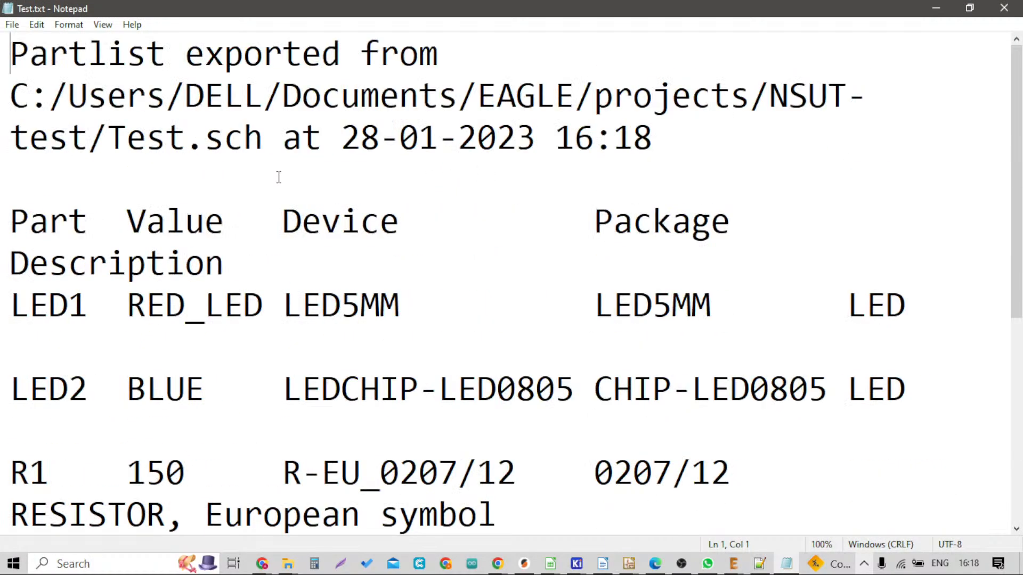
{"action": "scroll", "coordinate": [279, 178], "scroll_direction": "down", "scroll_amount": 2}
{"action": "scroll", "coordinate": [278, 177], "scroll_direction": "up", "scroll_amount": 2}
{"action": "scroll", "coordinate": [89, 238], "scroll_direction": "down", "scroll_amount": 1}
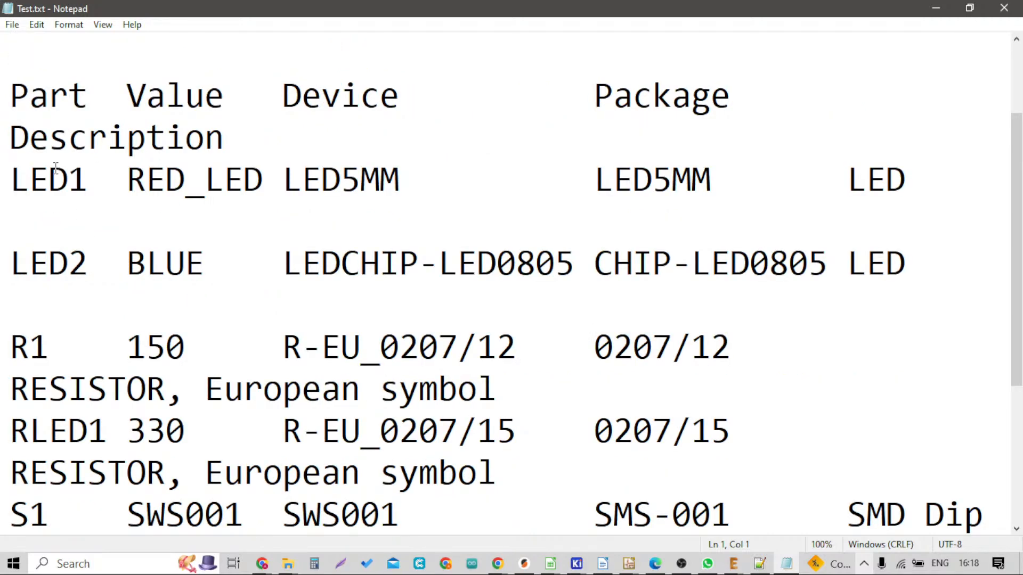
{"action": "scroll", "coordinate": [73, 234], "scroll_direction": "down", "scroll_amount": 1}
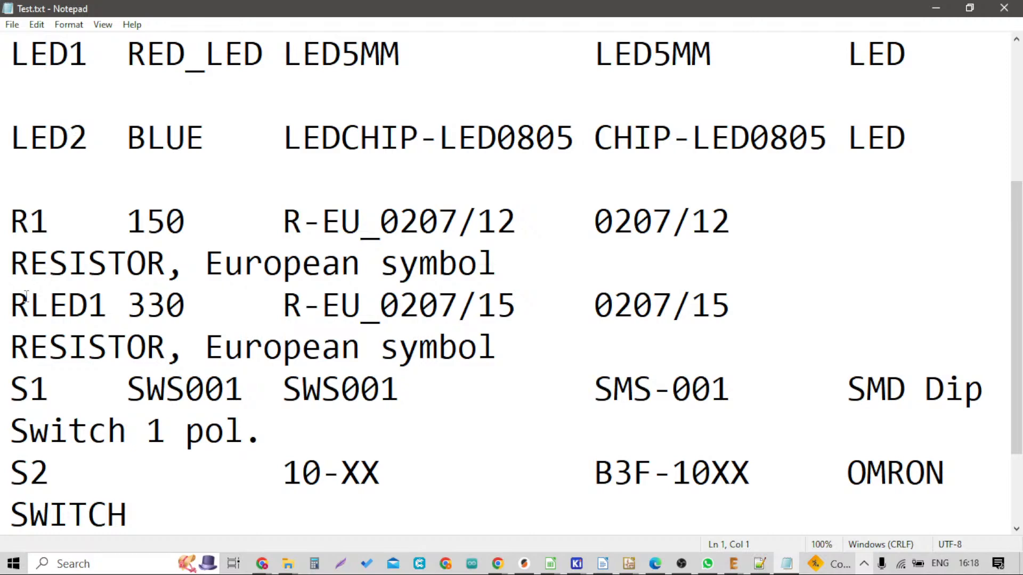
{"action": "scroll", "coordinate": [24, 197], "scroll_direction": "up", "scroll_amount": 1}
{"action": "scroll", "coordinate": [26, 283], "scroll_direction": "down", "scroll_amount": 2}
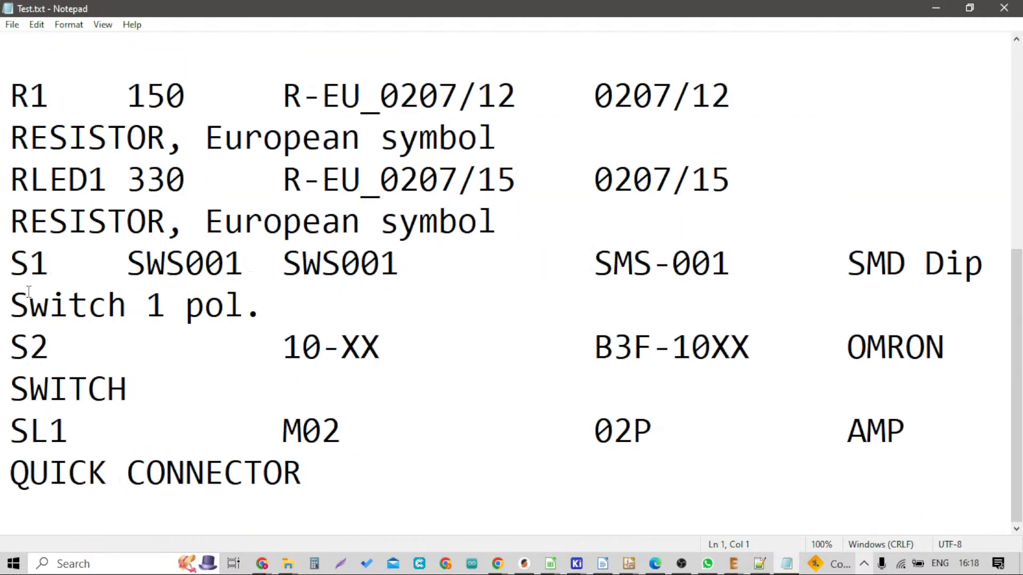
{"action": "scroll", "coordinate": [80, 275], "scroll_direction": "up", "scroll_amount": 3}
Turn off word wrap for the part list, and close both the text file and the bill of materials dialog
{"action": "left_click", "coordinate": [64, 25]}
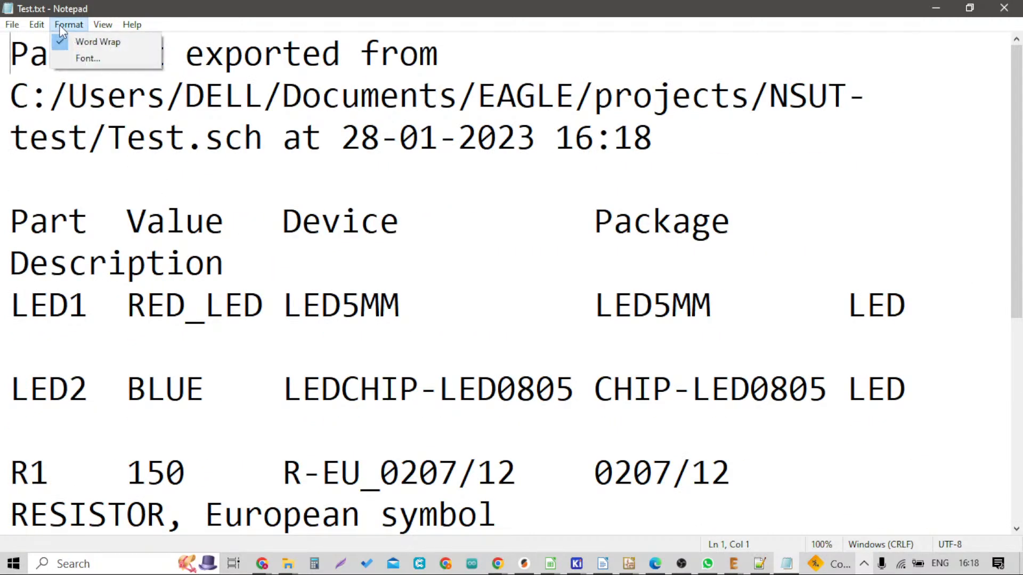
{"action": "left_click", "coordinate": [88, 43]}
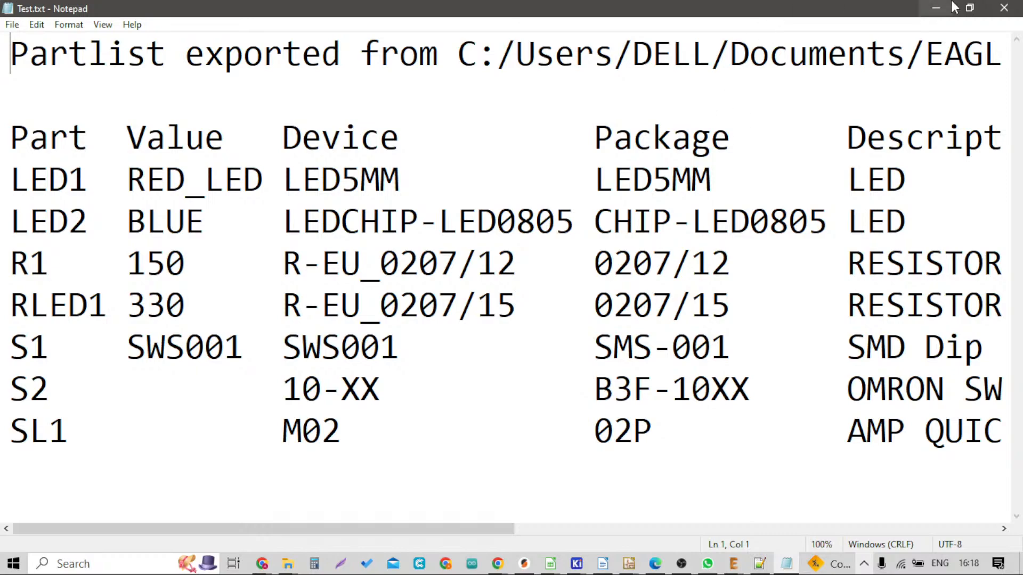
{"action": "left_click", "coordinate": [1014, 13]}
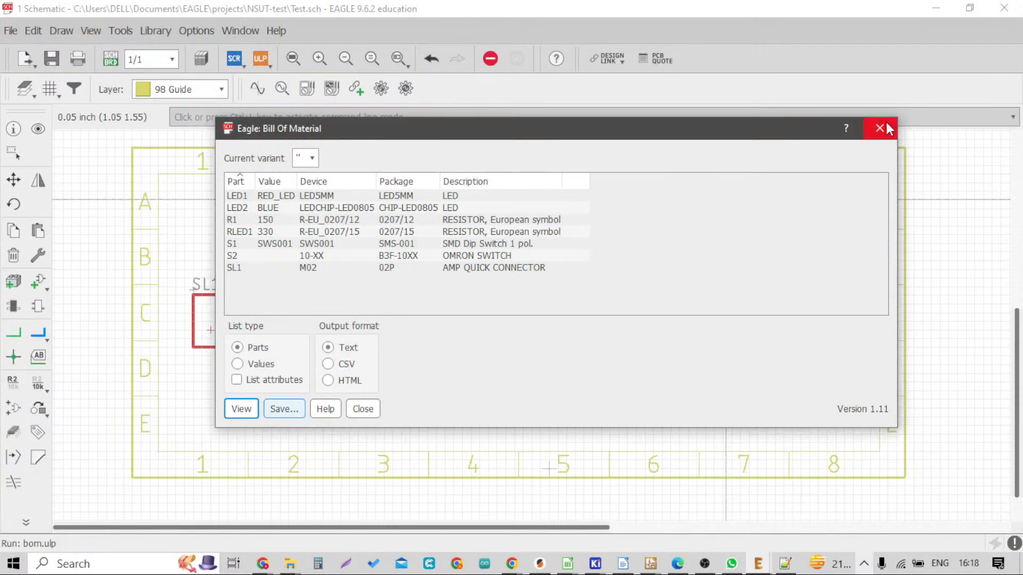
{"action": "left_click", "coordinate": [363, 408]}
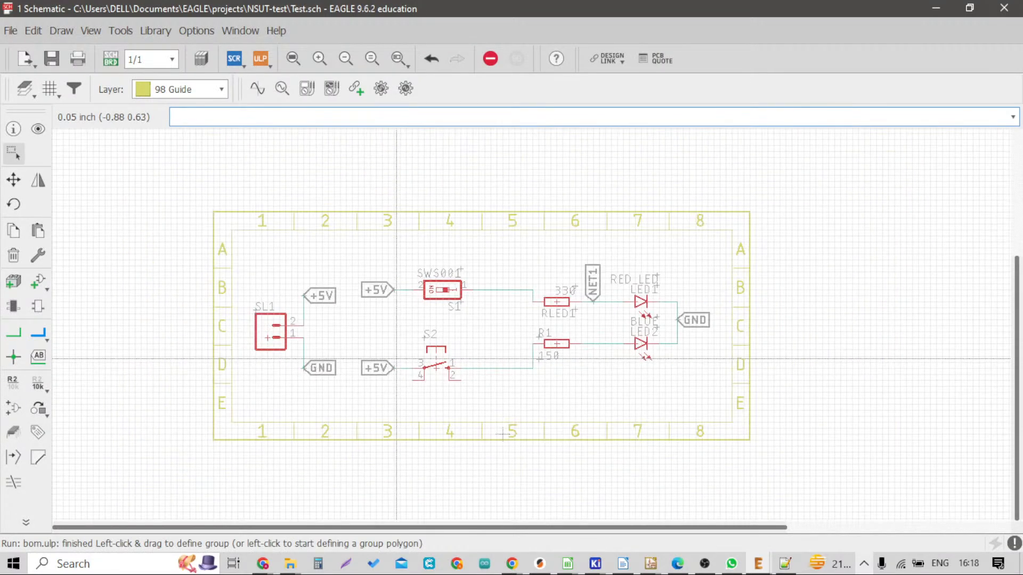
Create the board file Test.brd from the schematic and maximize the board window
{"action": "scroll", "coordinate": [397, 358], "scroll_direction": "up", "scroll_amount": 1}
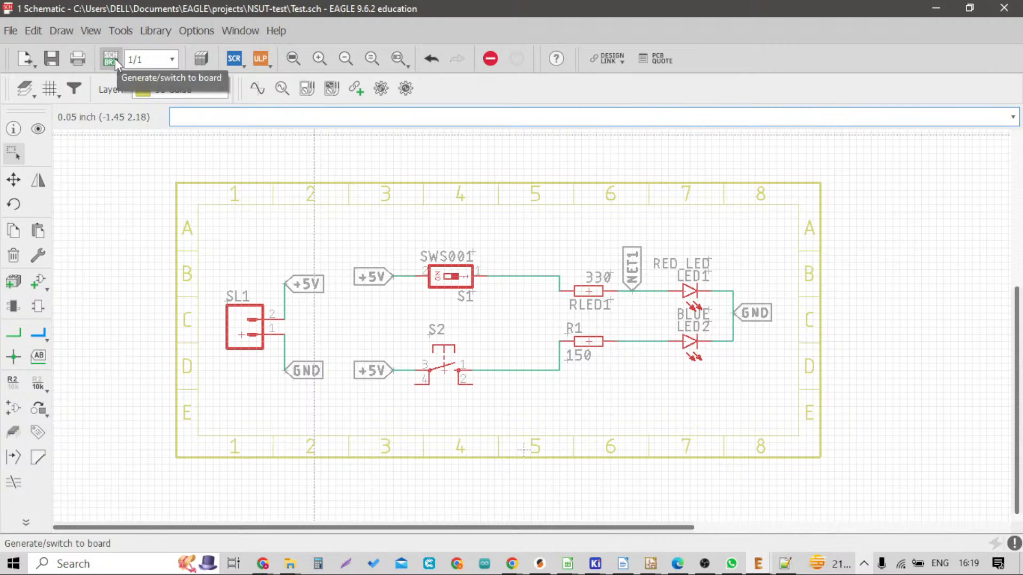
{"action": "left_click", "coordinate": [111, 59]}
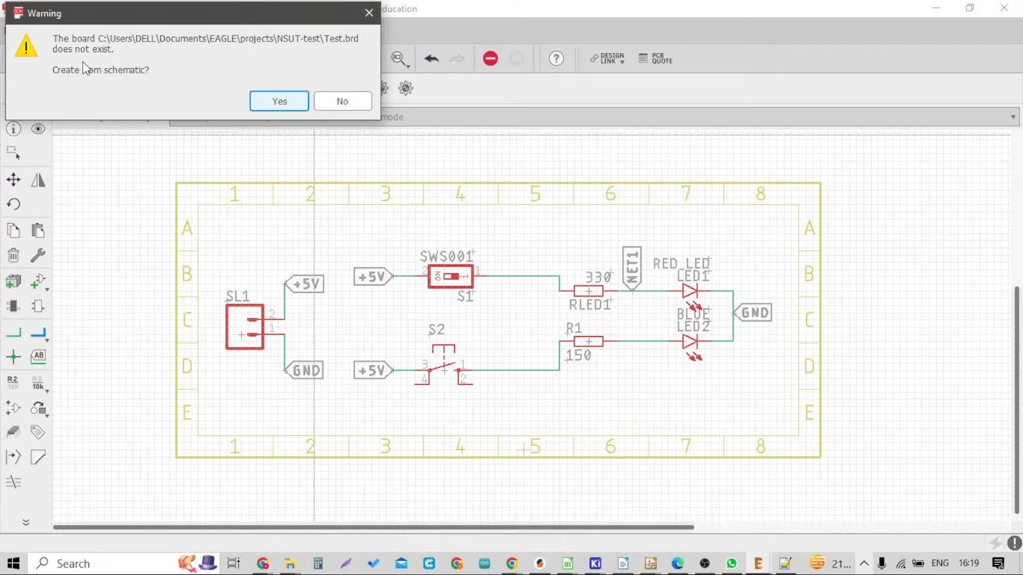
{"action": "left_click", "coordinate": [274, 104]}
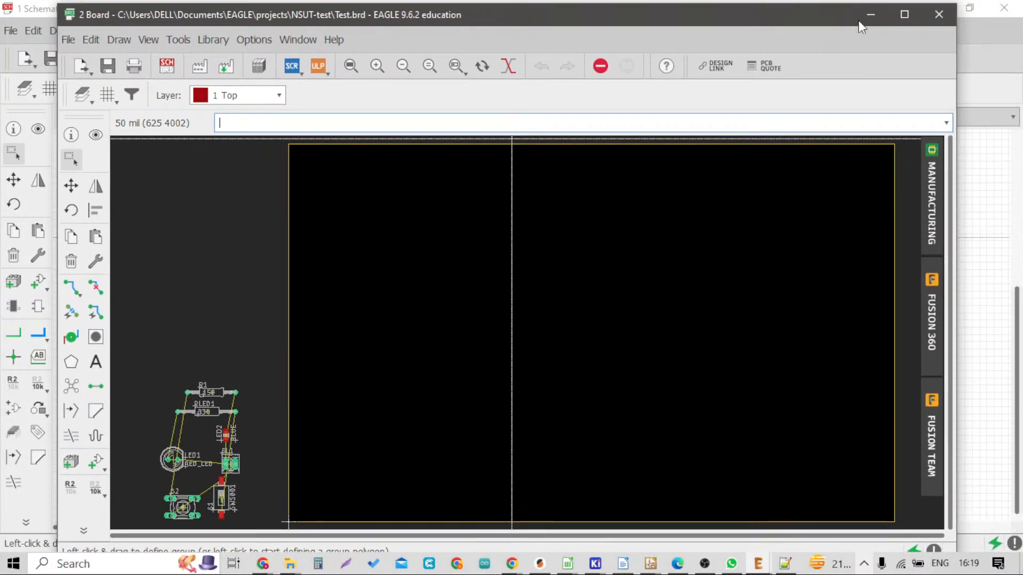
{"action": "left_click", "coordinate": [905, 14]}
{"action": "scroll", "coordinate": [321, 304], "scroll_direction": "down", "scroll_amount": 2}
{"action": "scroll", "coordinate": [321, 304], "scroll_direction": "up", "scroll_amount": 4}
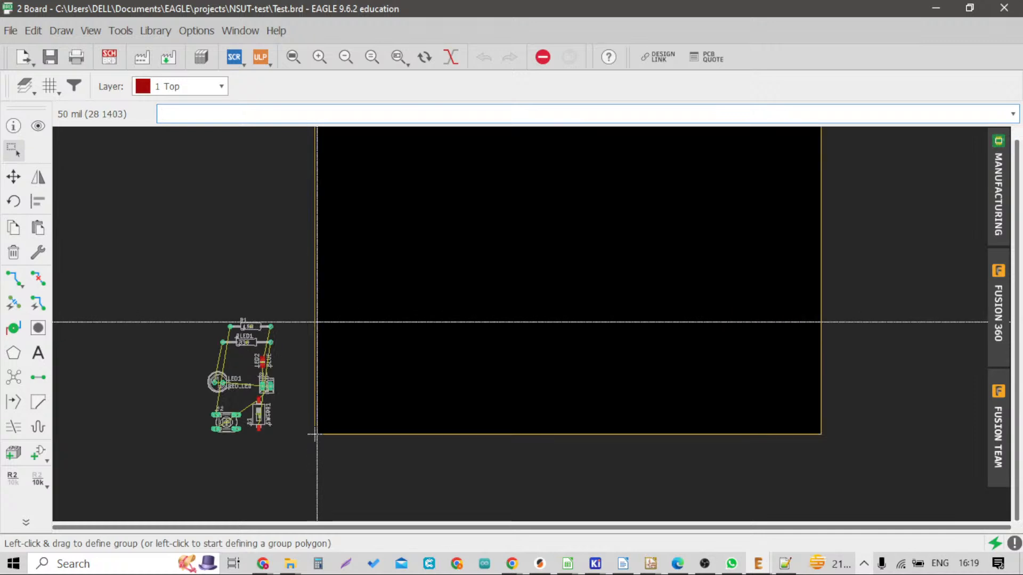
{"action": "scroll", "coordinate": [243, 397], "scroll_direction": "down", "scroll_amount": 2}
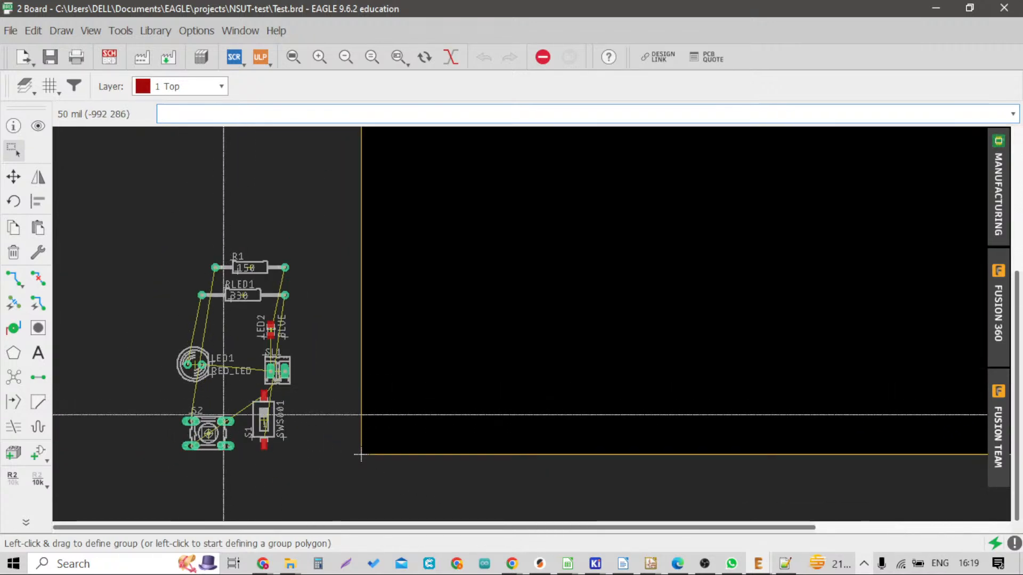
{"action": "scroll", "coordinate": [220, 408], "scroll_direction": "up", "scroll_amount": 1}
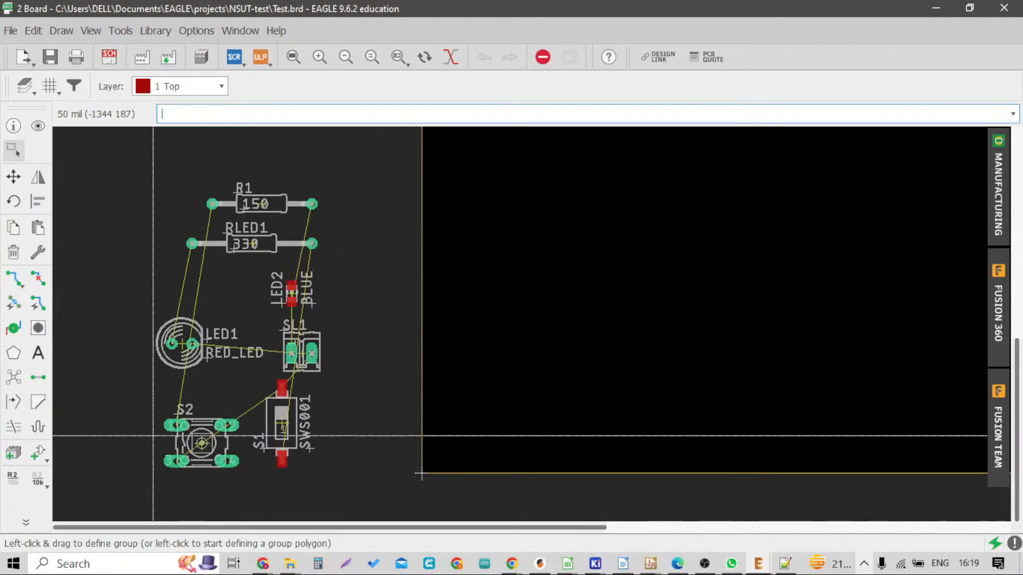
{"action": "scroll", "coordinate": [180, 418], "scroll_direction": "up", "scroll_amount": 1}
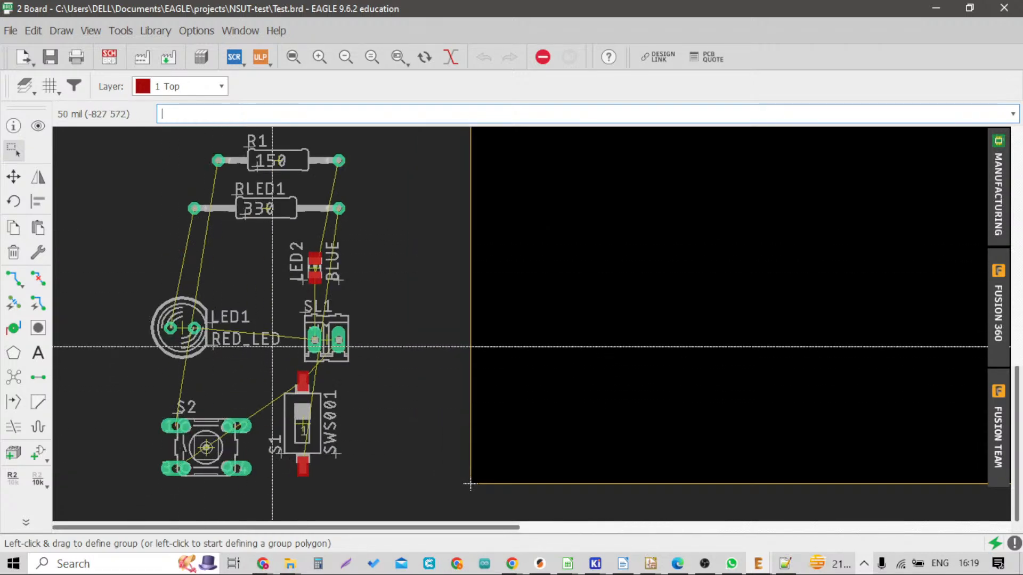
{"action": "left_click", "coordinate": [49, 87]}
{"action": "left_click", "coordinate": [30, 62]}
{"action": "left_click", "coordinate": [159, 93]}
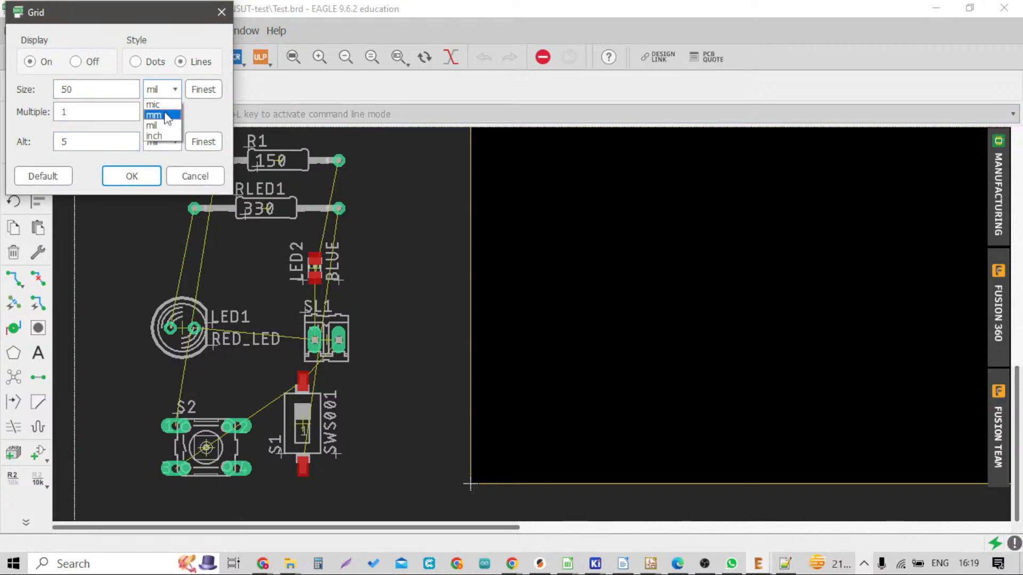
{"action": "left_click", "coordinate": [156, 136]}
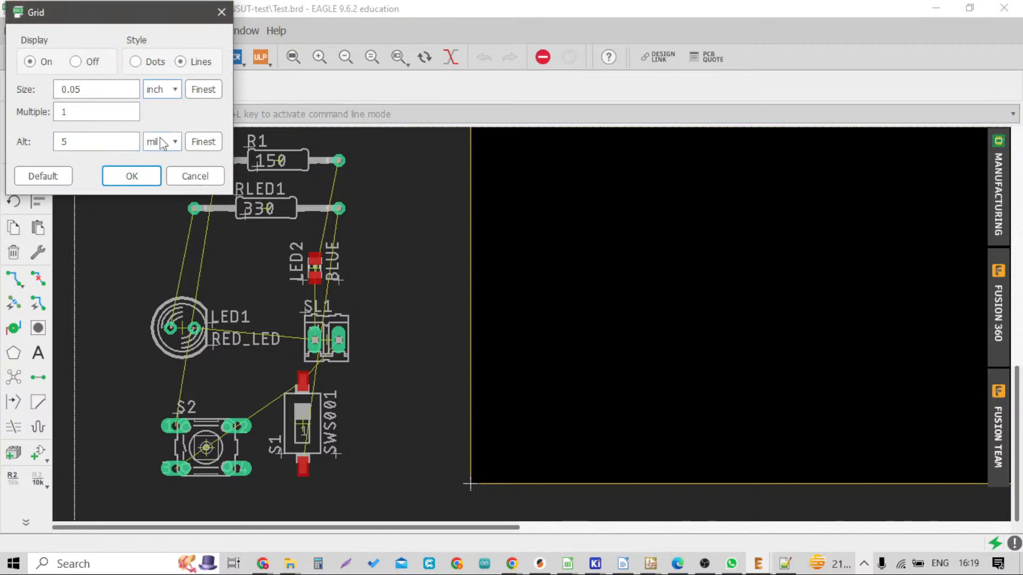
{"action": "left_click", "coordinate": [222, 12]}
Turn on the board's grid display and switch both the grid size and alternate grid units to inch
{"action": "scroll", "coordinate": [281, 266], "scroll_direction": "down", "scroll_amount": 2}
{"action": "scroll", "coordinate": [281, 266], "scroll_direction": "down", "scroll_amount": 1}
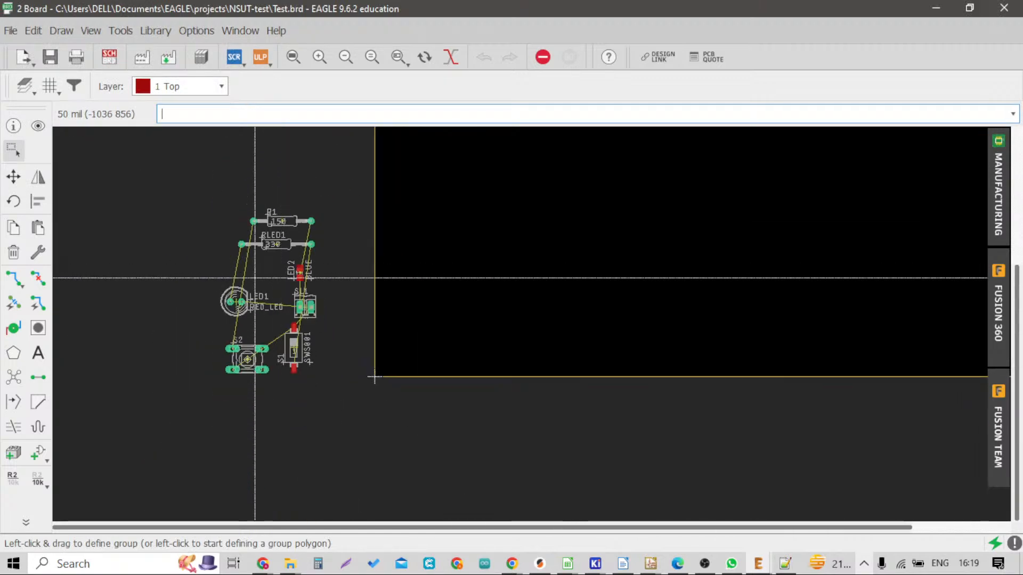
{"action": "scroll", "coordinate": [244, 312], "scroll_direction": "up", "scroll_amount": 3}
{"action": "scroll", "coordinate": [231, 289], "scroll_direction": "down", "scroll_amount": 2}
{"action": "scroll", "coordinate": [191, 258], "scroll_direction": "up", "scroll_amount": 1}
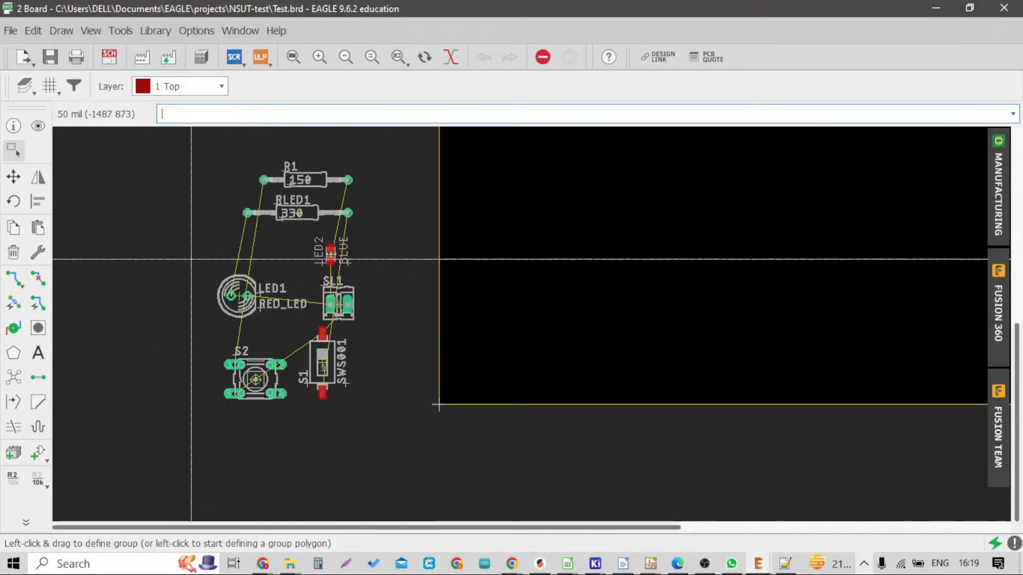
{"action": "left_click", "coordinate": [47, 87]}
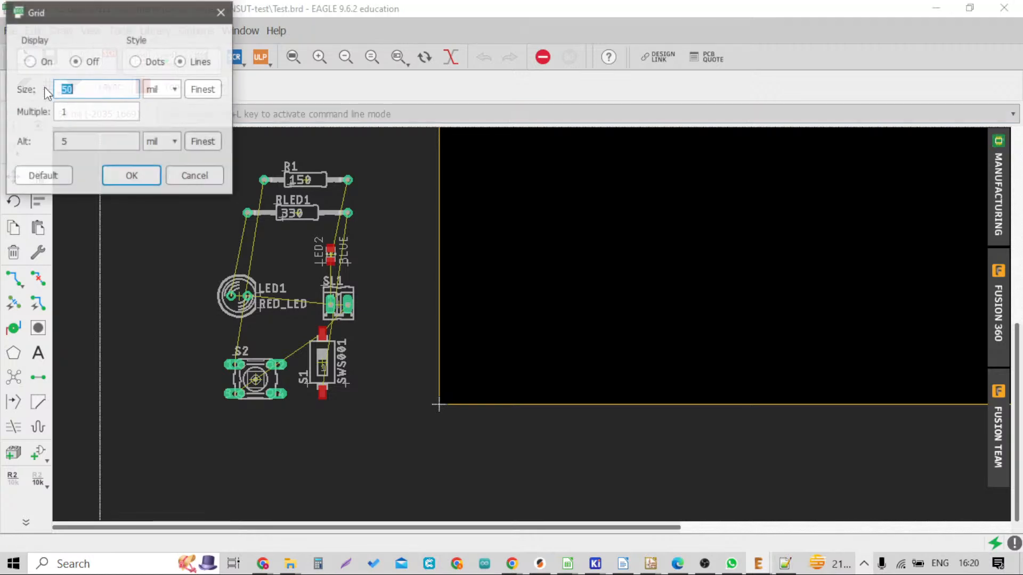
{"action": "left_click", "coordinate": [46, 63]}
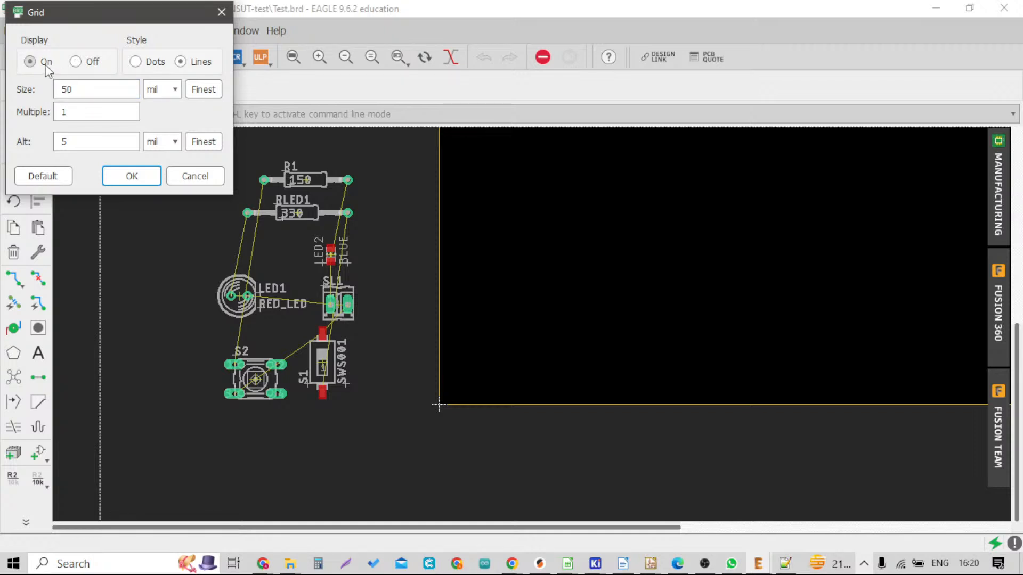
{"action": "left_click", "coordinate": [43, 71]}
{"action": "left_click", "coordinate": [155, 89]}
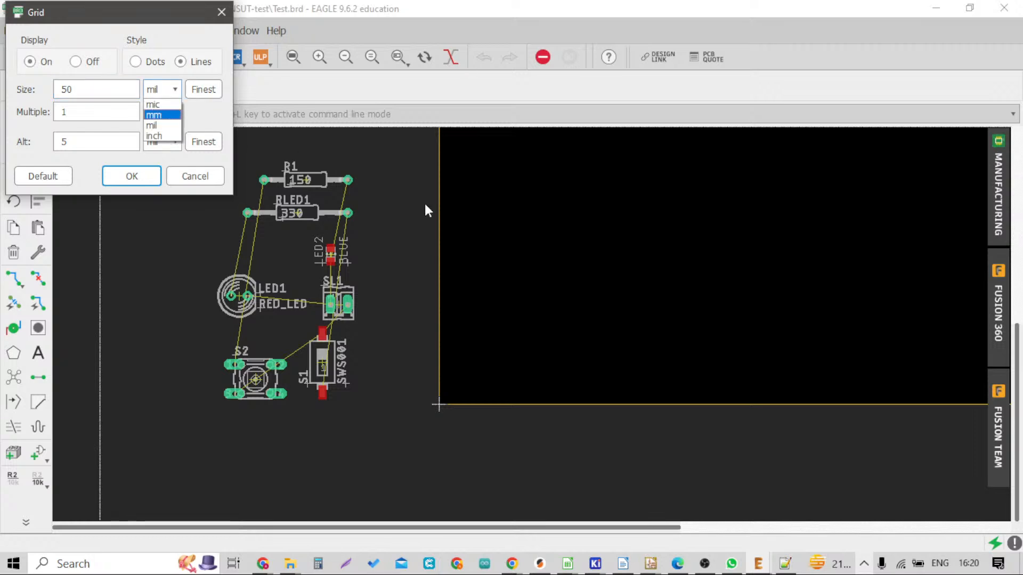
{"action": "left_click", "coordinate": [438, 405]}
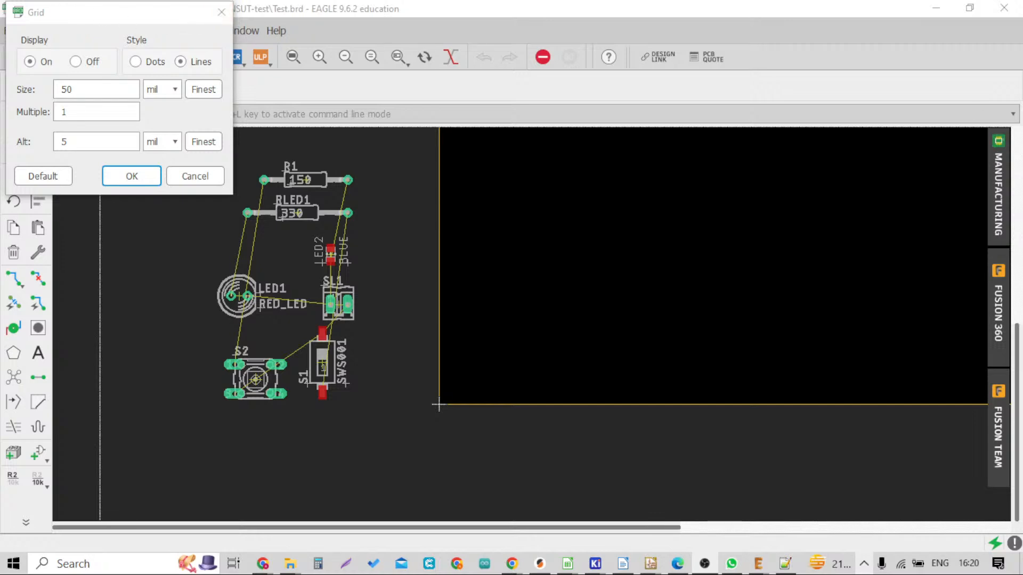
{"action": "left_click", "coordinate": [162, 89]}
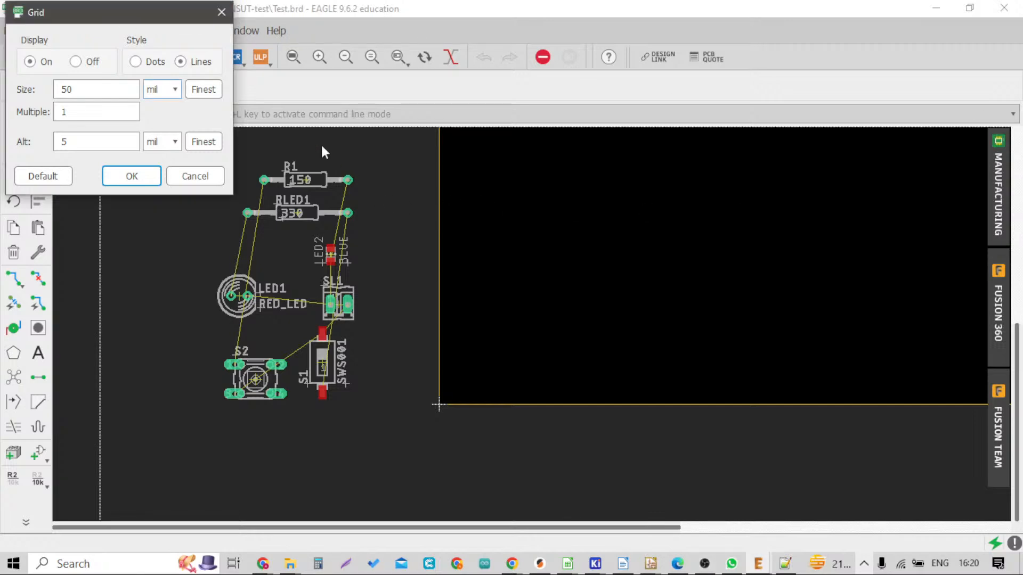
{"action": "left_click_drag", "start_coordinate": [130, 16], "coordinate": [229, 93]}
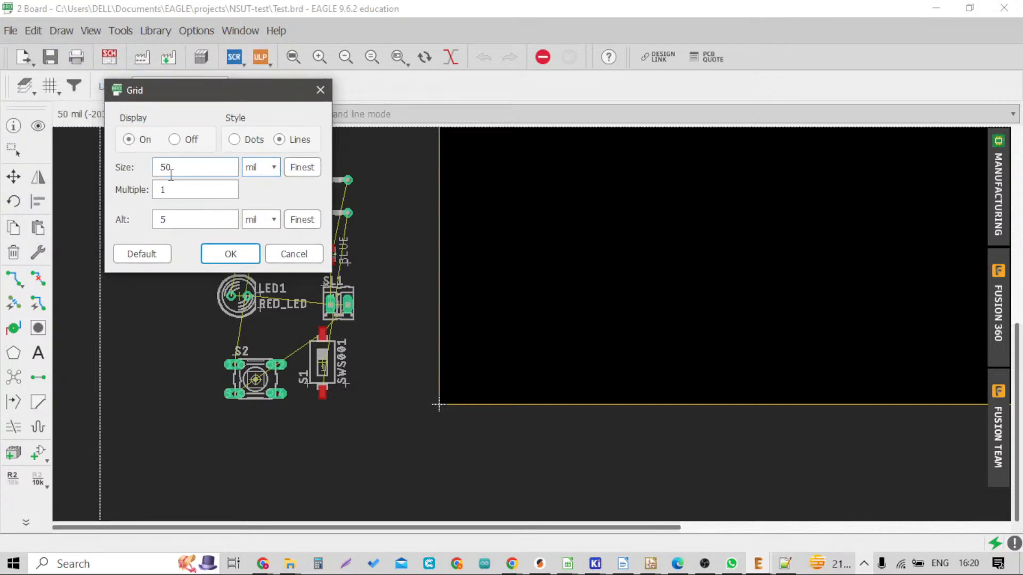
{"action": "left_click", "coordinate": [266, 168]}
{"action": "left_click", "coordinate": [260, 213]}
{"action": "left_click", "coordinate": [261, 220]}
{"action": "left_click", "coordinate": [263, 265]}
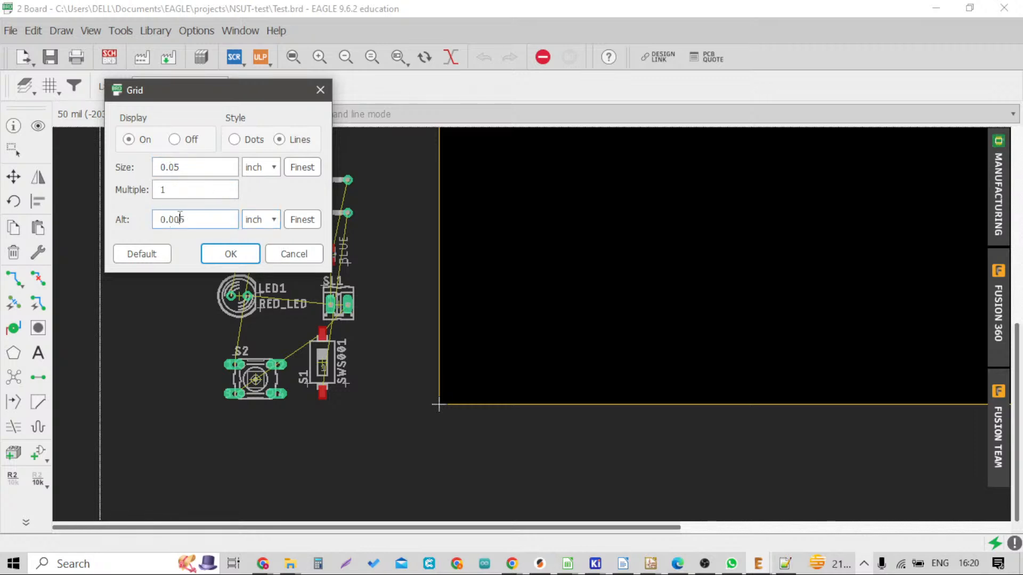
Set the alternate grid to 0.025 inch and apply the grid settings
{"action": "key", "text": "BackSpace"}
{"action": "key", "text": "BackSpace"}
{"action": "type", "text": "25"}
{"action": "left_click_drag", "start_coordinate": [217, 87], "coordinate": [189, 67]}
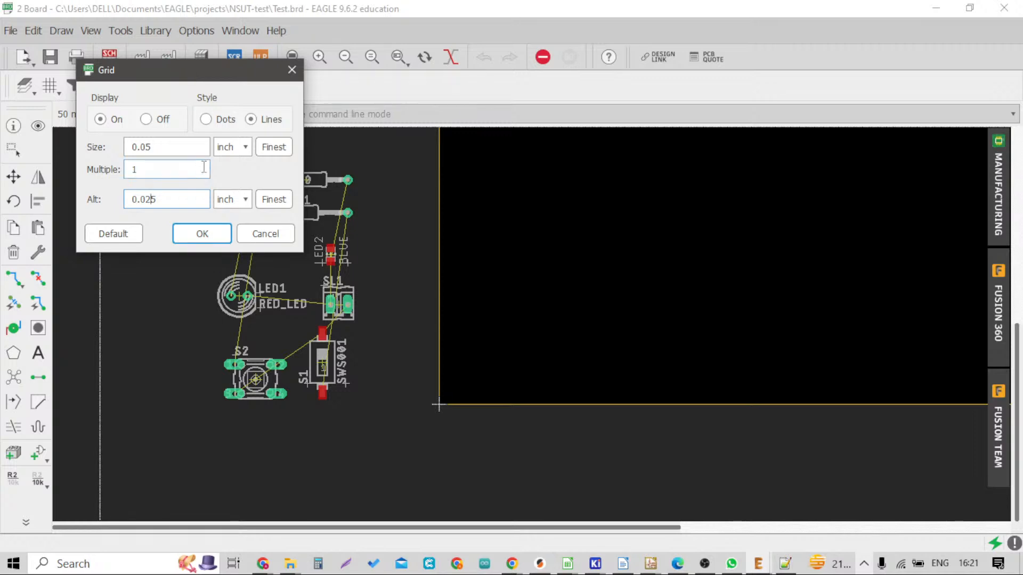
{"action": "left_click", "coordinate": [206, 234]}
Change the board layout background to white in the user interface options
{"action": "scroll", "coordinate": [513, 316], "scroll_direction": "up", "scroll_amount": 2}
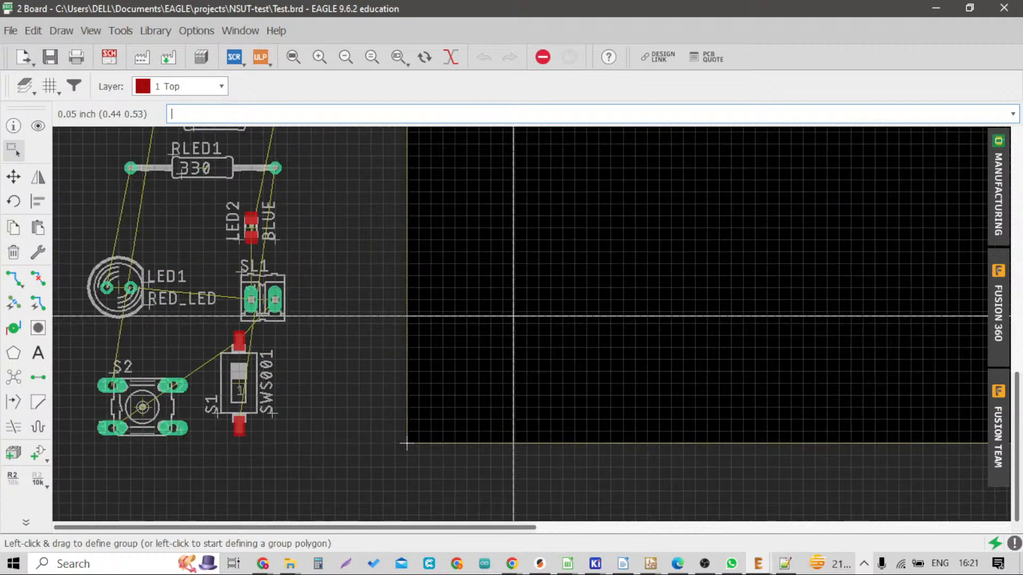
{"action": "scroll", "coordinate": [519, 314], "scroll_direction": "down", "scroll_amount": 2}
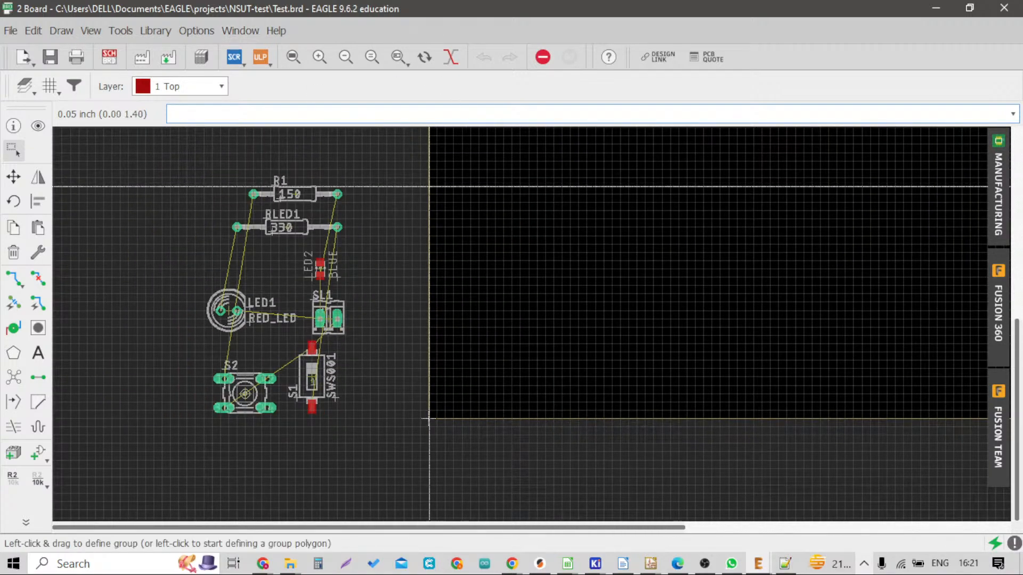
{"action": "scroll", "coordinate": [487, 351], "scroll_direction": "up", "scroll_amount": 3}
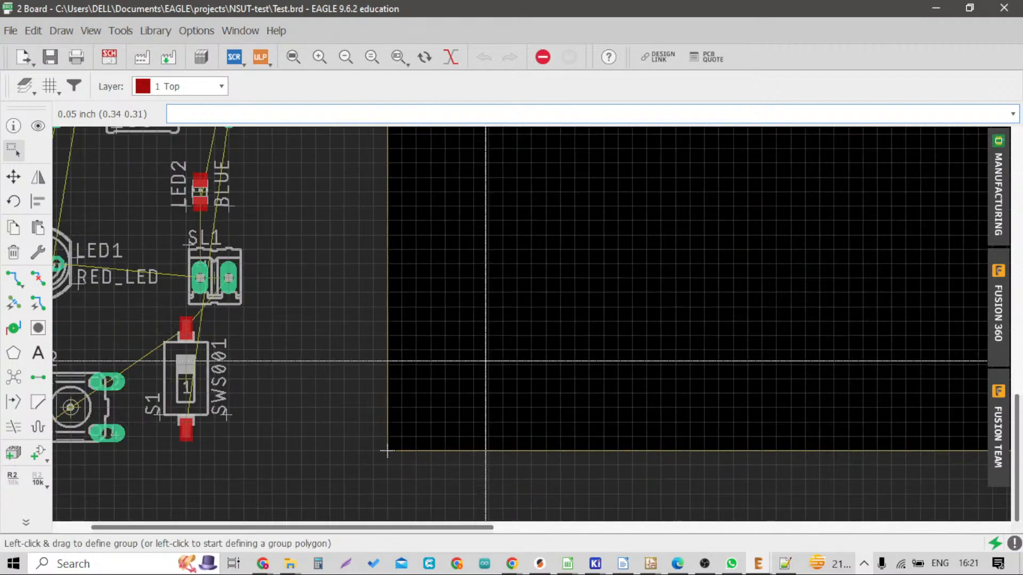
{"action": "scroll", "coordinate": [485, 362], "scroll_direction": "down", "scroll_amount": 3}
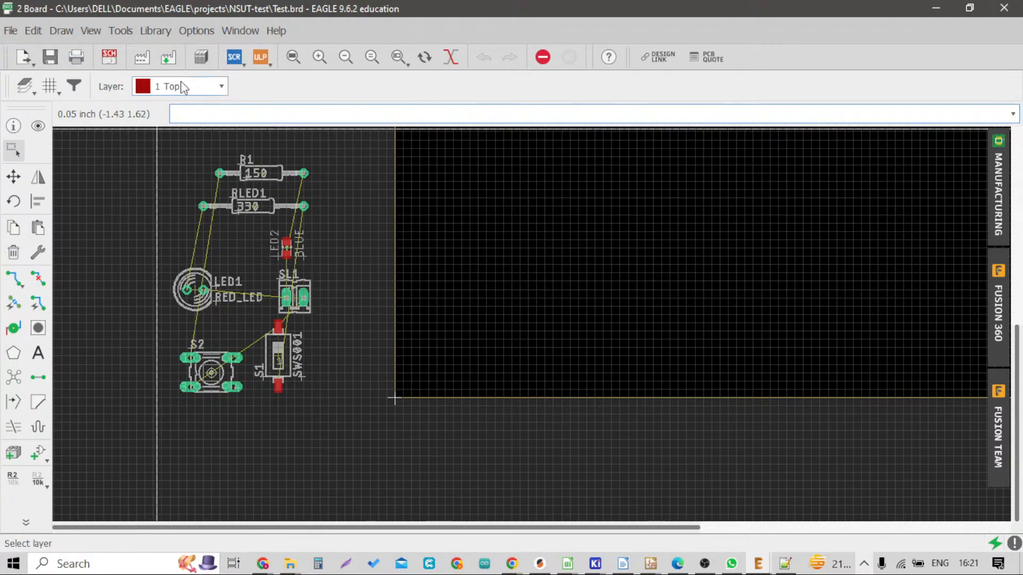
{"action": "left_click", "coordinate": [196, 32]}
{"action": "left_click", "coordinate": [224, 75]}
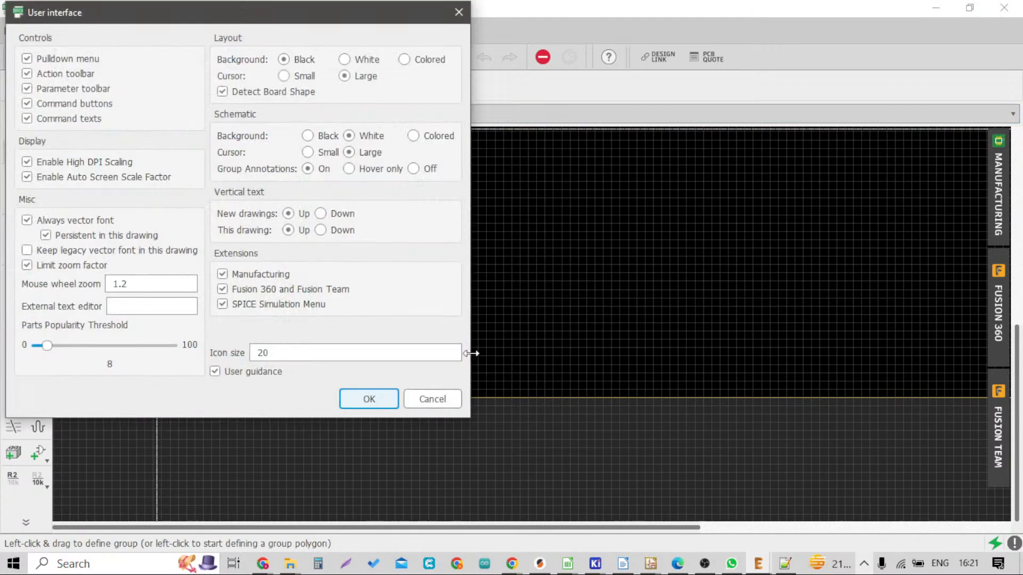
{"action": "left_click", "coordinate": [345, 59]}
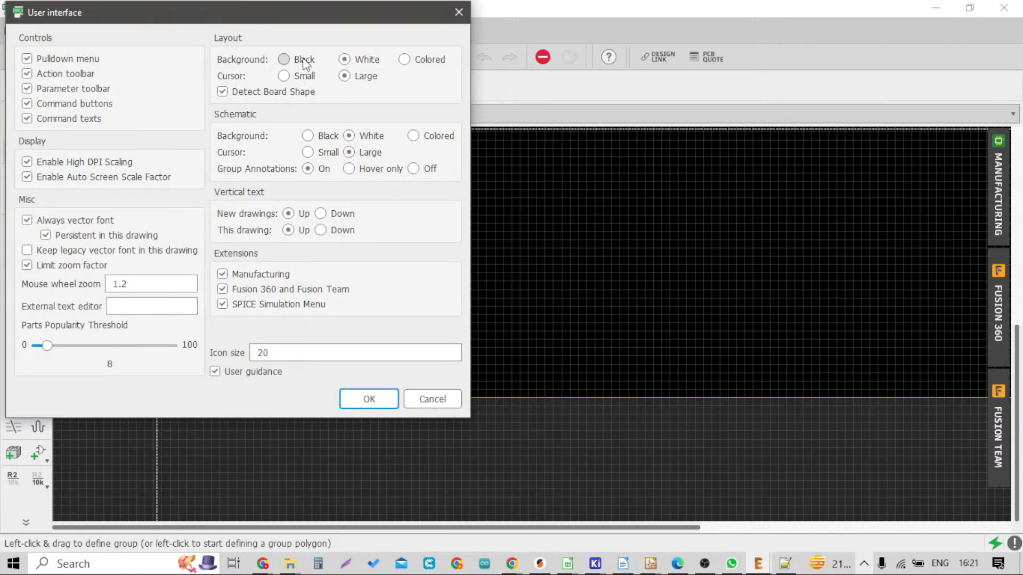
{"action": "left_click", "coordinate": [371, 399]}
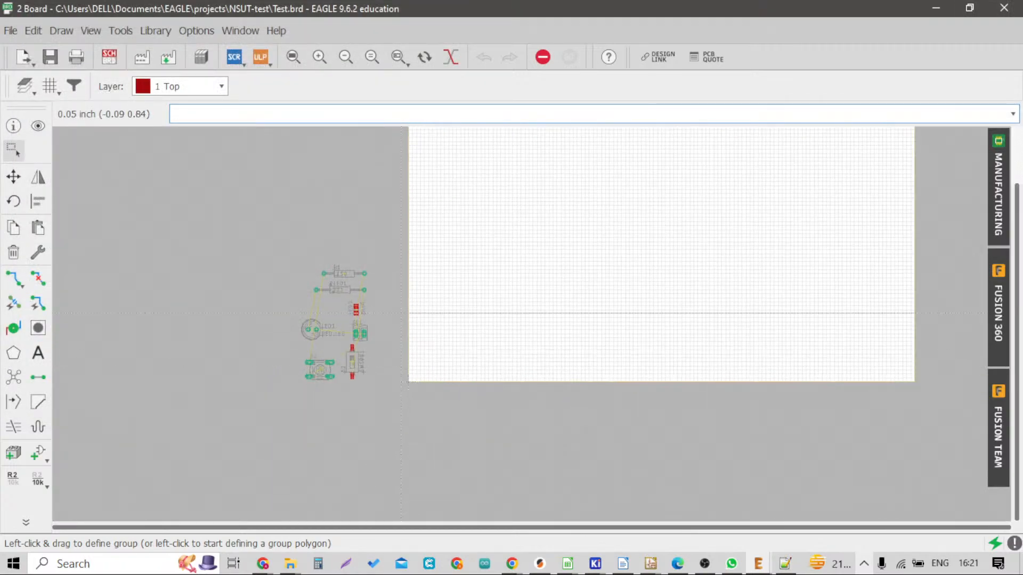
Examine the unplaced components beside the board and the full extent of the board outline
{"action": "scroll", "coordinate": [401, 320], "scroll_direction": "up", "scroll_amount": 5}
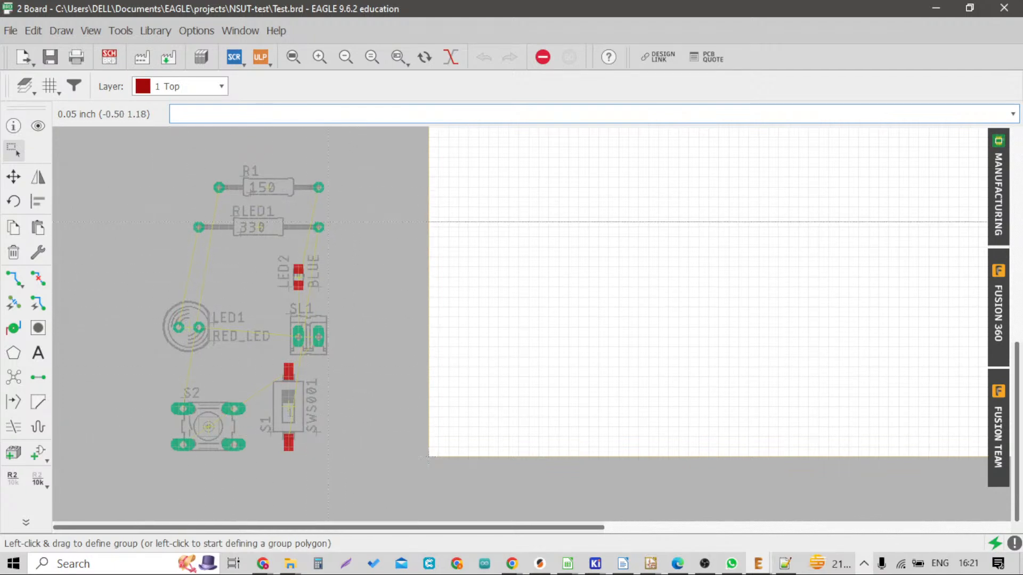
{"action": "scroll", "coordinate": [250, 361], "scroll_direction": "down", "scroll_amount": 2}
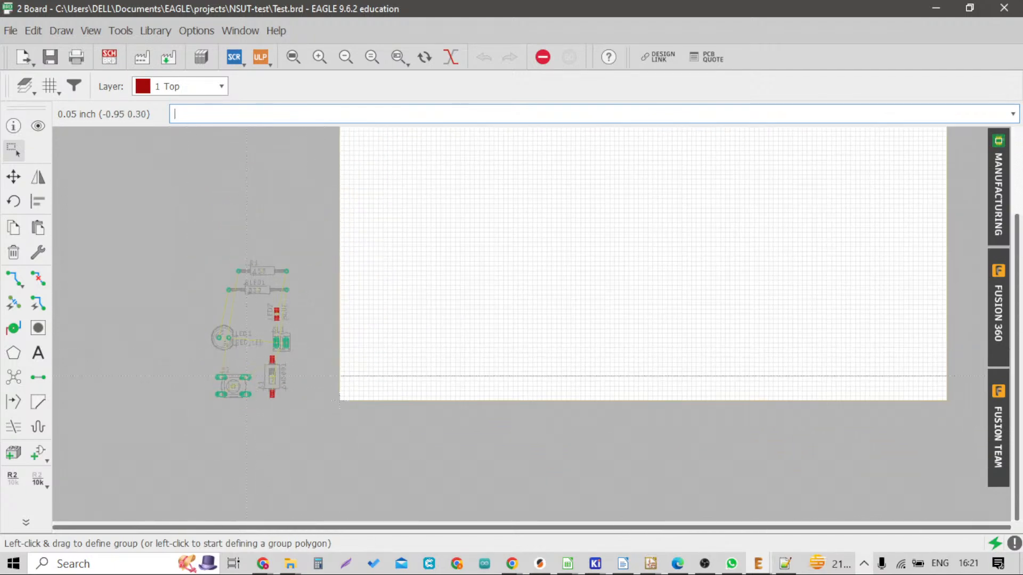
{"action": "scroll", "coordinate": [251, 361], "scroll_direction": "down", "scroll_amount": 2}
{"action": "scroll", "coordinate": [395, 383], "scroll_direction": "up", "scroll_amount": 1}
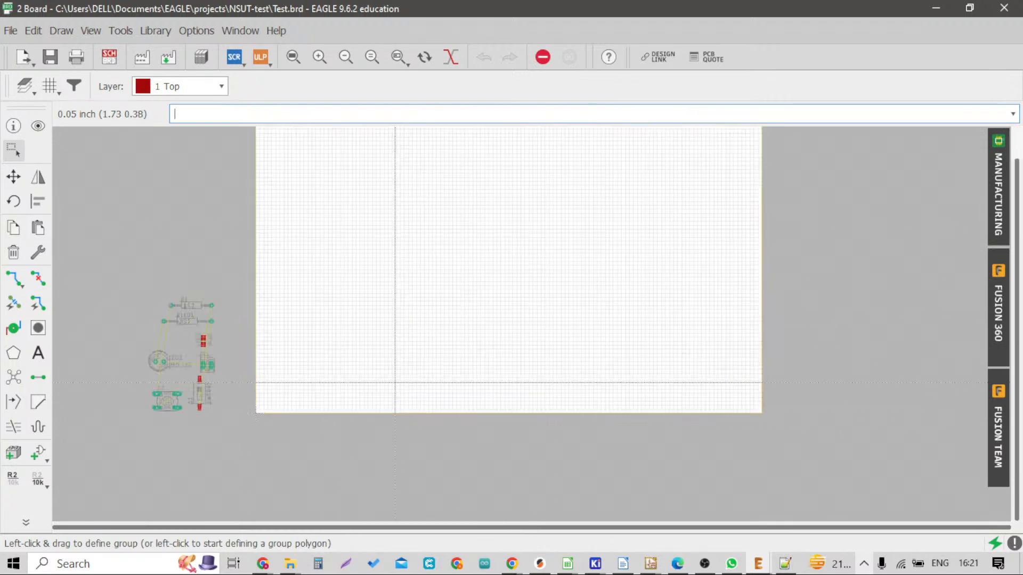
{"action": "scroll", "coordinate": [395, 382], "scroll_direction": "up", "scroll_amount": 2}
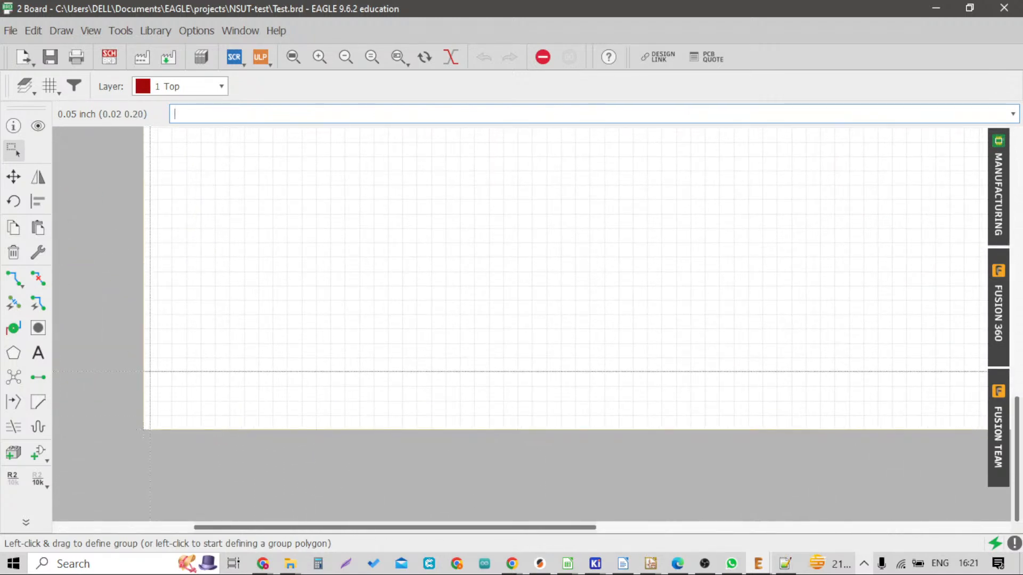
{"action": "scroll", "coordinate": [151, 371], "scroll_direction": "down", "scroll_amount": 2}
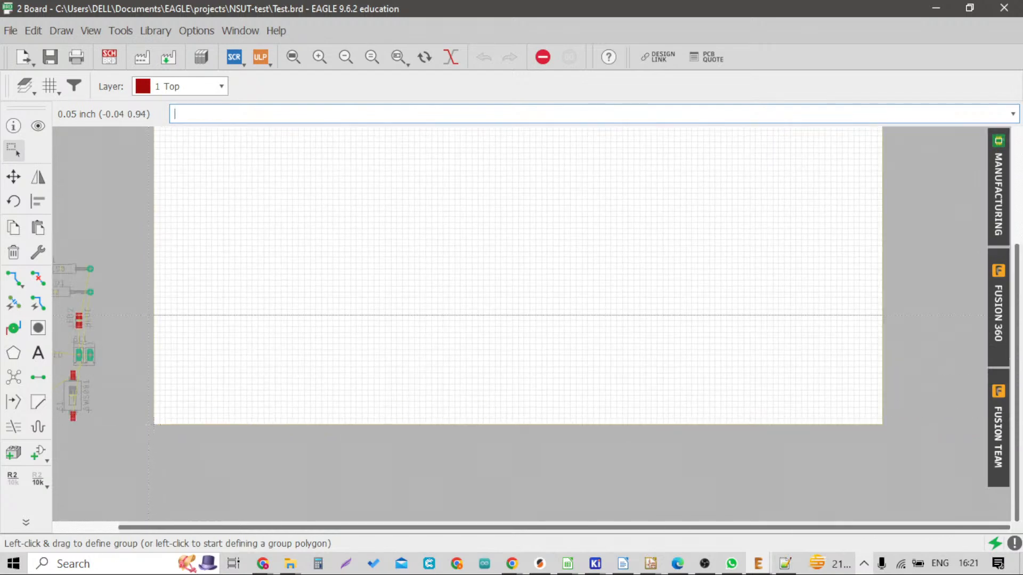
{"action": "scroll", "coordinate": [151, 322], "scroll_direction": "down", "scroll_amount": 2}
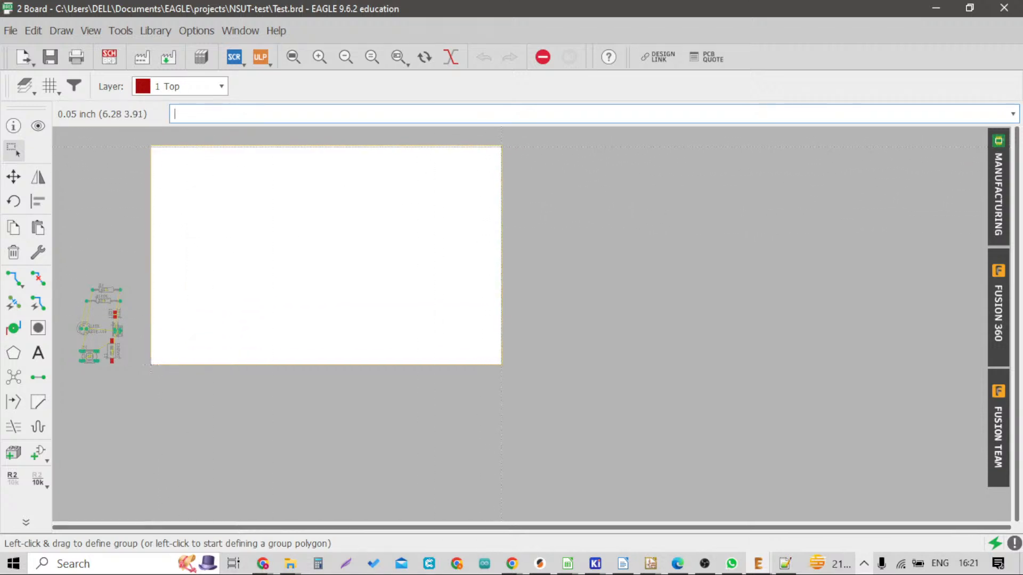
{"action": "scroll", "coordinate": [422, 247], "scroll_direction": "down", "scroll_amount": 1}
{"action": "scroll", "coordinate": [163, 302], "scroll_direction": "up", "scroll_amount": 6}
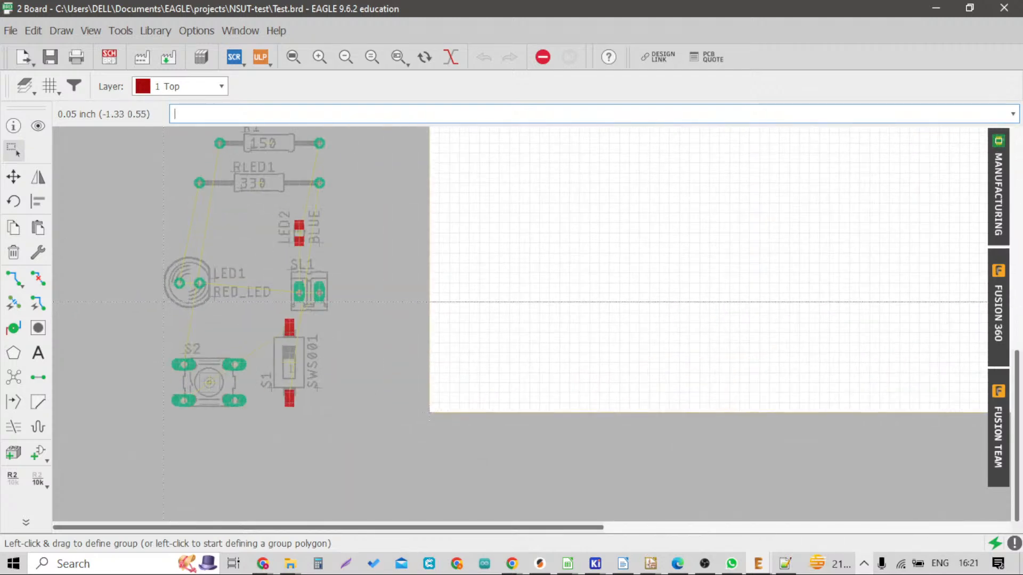
{"action": "scroll", "coordinate": [163, 302], "scroll_direction": "up", "scroll_amount": 2}
{"action": "scroll", "coordinate": [389, 376], "scroll_direction": "down", "scroll_amount": 3}
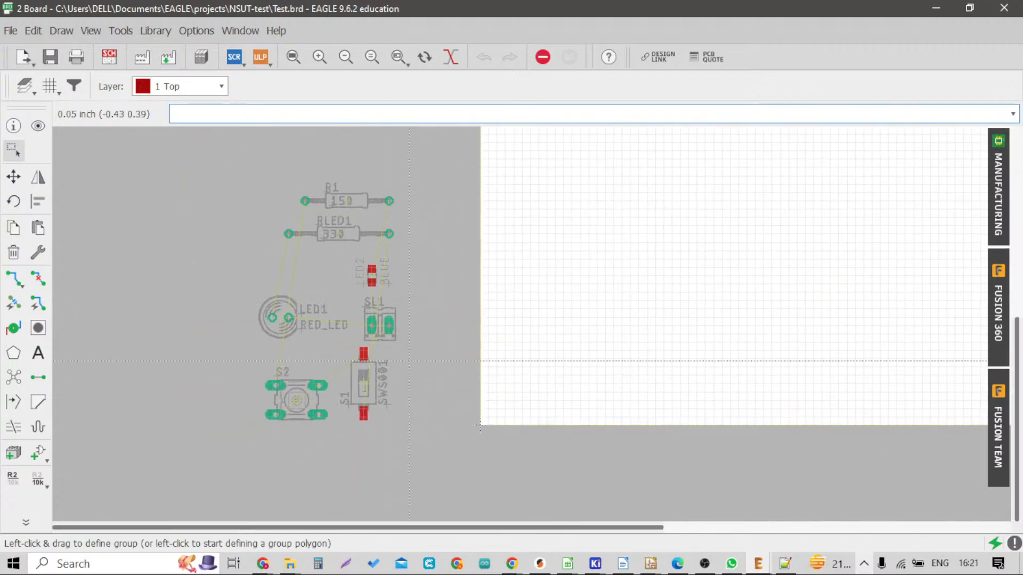
{"action": "scroll", "coordinate": [396, 354], "scroll_direction": "up", "scroll_amount": 1}
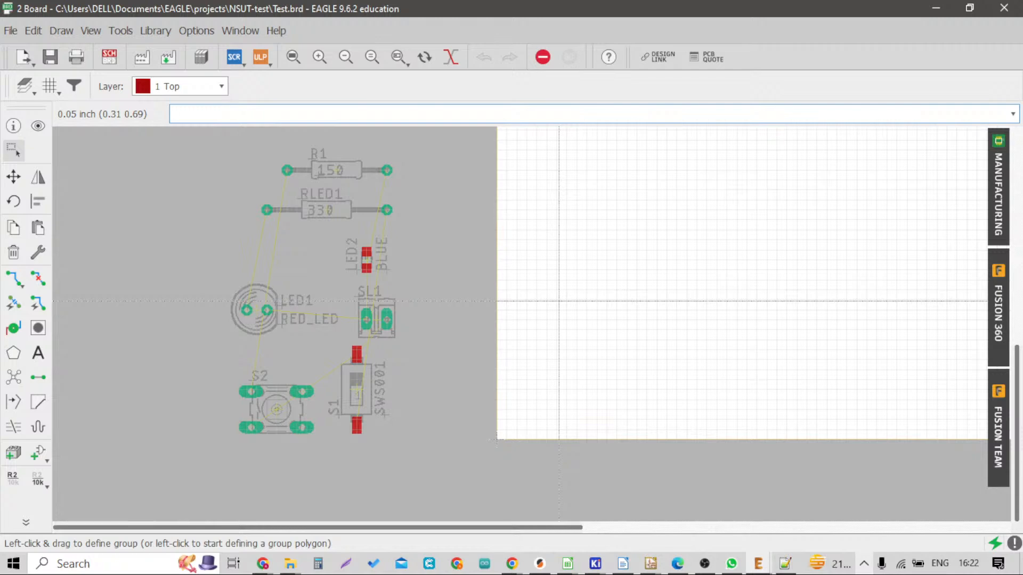
{"action": "scroll", "coordinate": [459, 315], "scroll_direction": "up", "scroll_amount": 2}
{"action": "scroll", "coordinate": [509, 322], "scroll_direction": "down", "scroll_amount": 2}
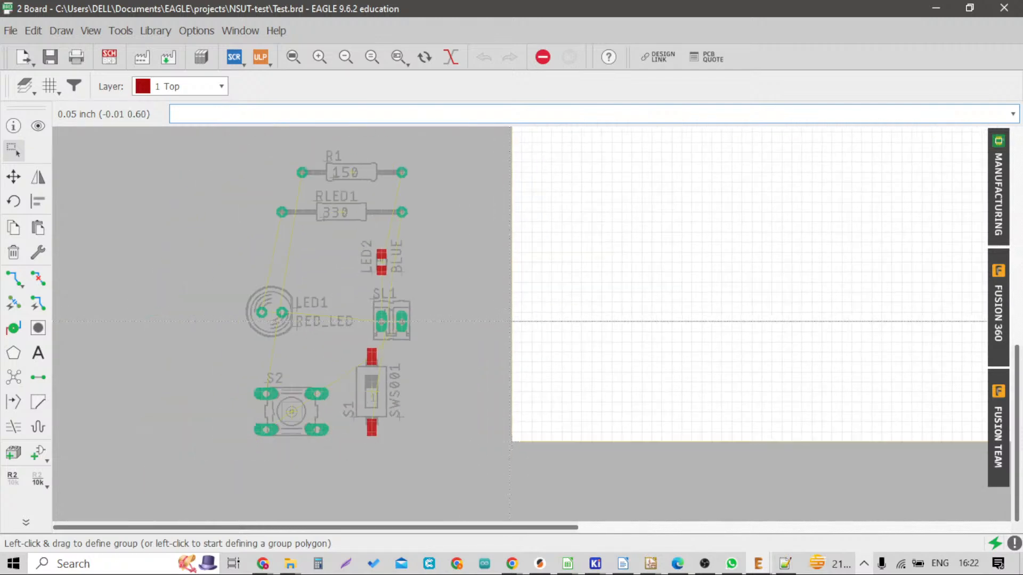
Review the board's grid size and unit in the grid settings
{"action": "left_click", "coordinate": [51, 86]}
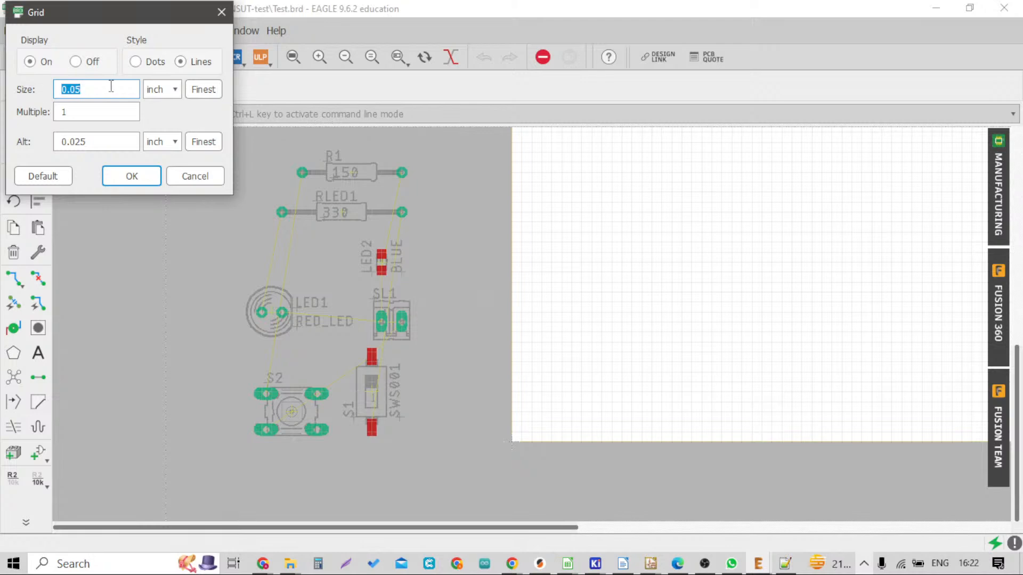
{"action": "left_click", "coordinate": [72, 88]}
{"action": "double_click", "coordinate": [79, 89]}
{"action": "left_click", "coordinate": [86, 88]}
{"action": "double_click", "coordinate": [86, 89]}
{"action": "left_click", "coordinate": [179, 177]}
Rotate connector SL1 by 90° and place it just inside the board's left edge at about (0.15, 0.45) inch
{"action": "scroll", "coordinate": [426, 317], "scroll_direction": "up", "scroll_amount": 2}
{"action": "scroll", "coordinate": [458, 326], "scroll_direction": "down", "scroll_amount": 2}
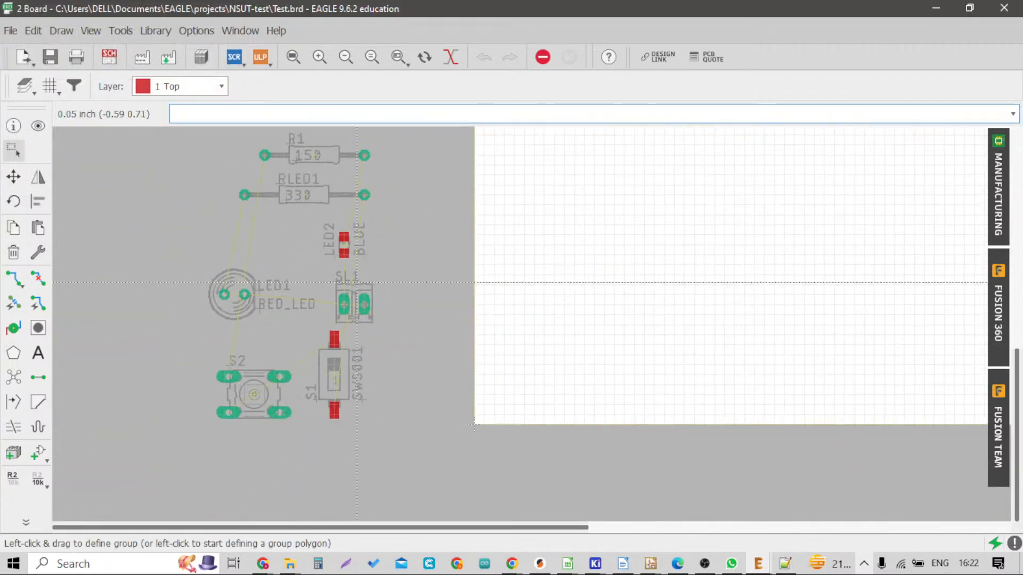
{"action": "scroll", "coordinate": [520, 312], "scroll_direction": "up", "scroll_amount": 1}
{"action": "left_click", "coordinate": [14, 177]}
{"action": "left_click", "coordinate": [282, 302]}
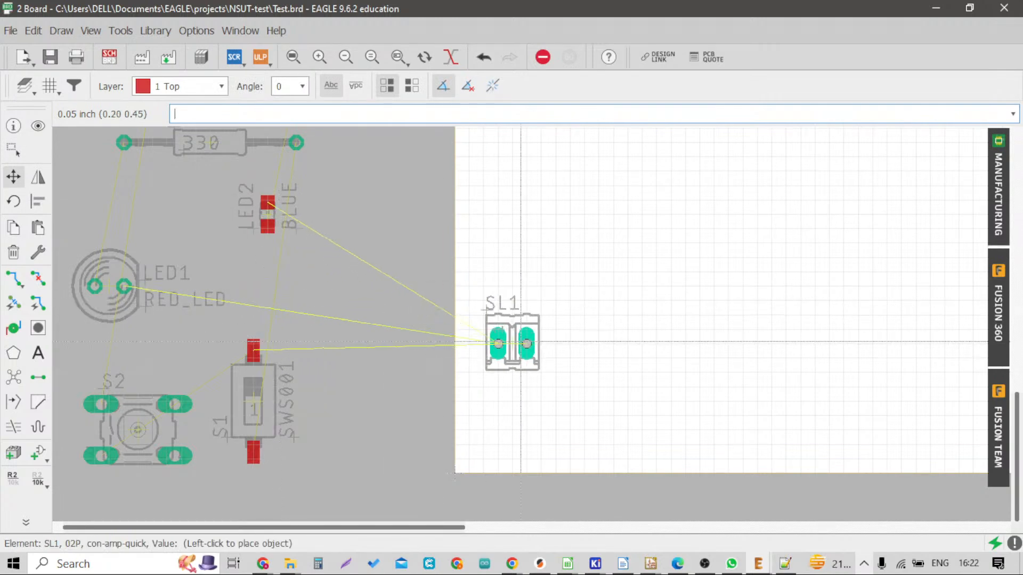
{"action": "left_click", "coordinate": [504, 341]}
Examine the placed SL1 connector's pads, net names and alignment with the grid and board edge
{"action": "scroll", "coordinate": [509, 336], "scroll_direction": "up", "scroll_amount": 3}
{"action": "scroll", "coordinate": [515, 327], "scroll_direction": "down", "scroll_amount": 2}
{"action": "scroll", "coordinate": [480, 304], "scroll_direction": "up", "scroll_amount": 5}
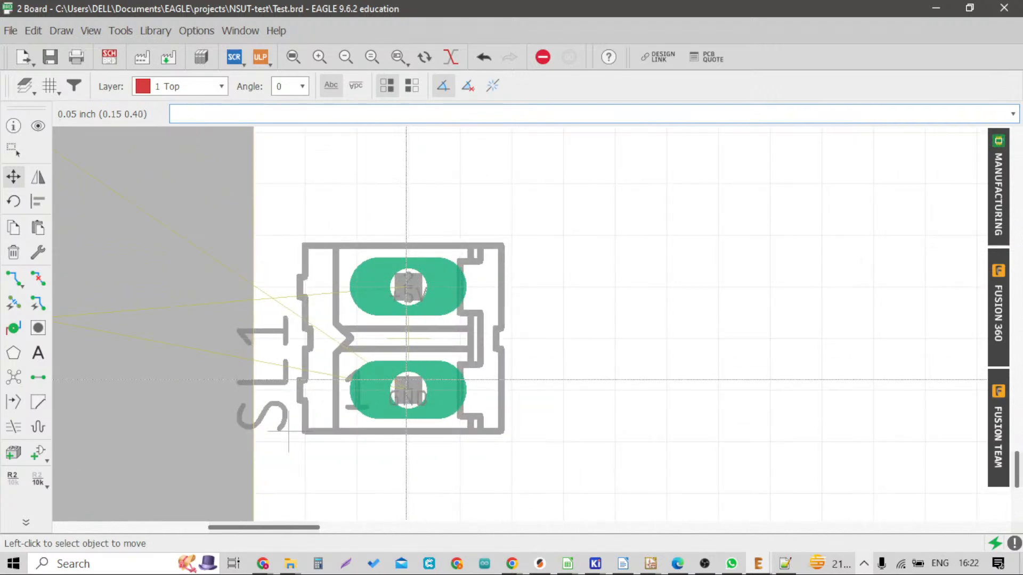
{"action": "scroll", "coordinate": [455, 320], "scroll_direction": "down", "scroll_amount": 2}
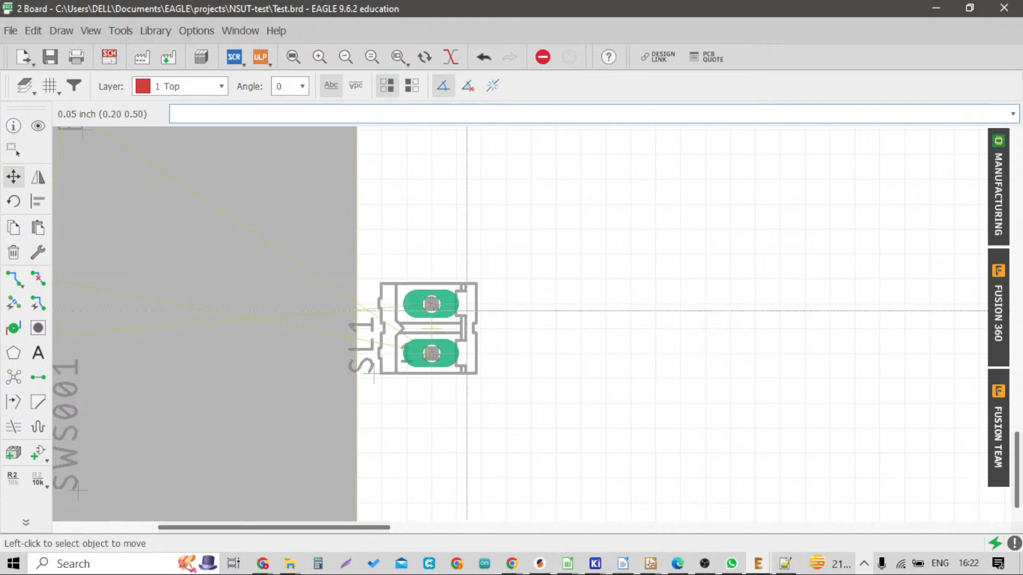
{"action": "scroll", "coordinate": [425, 357], "scroll_direction": "up", "scroll_amount": 2}
{"action": "scroll", "coordinate": [436, 345], "scroll_direction": "up", "scroll_amount": 1}
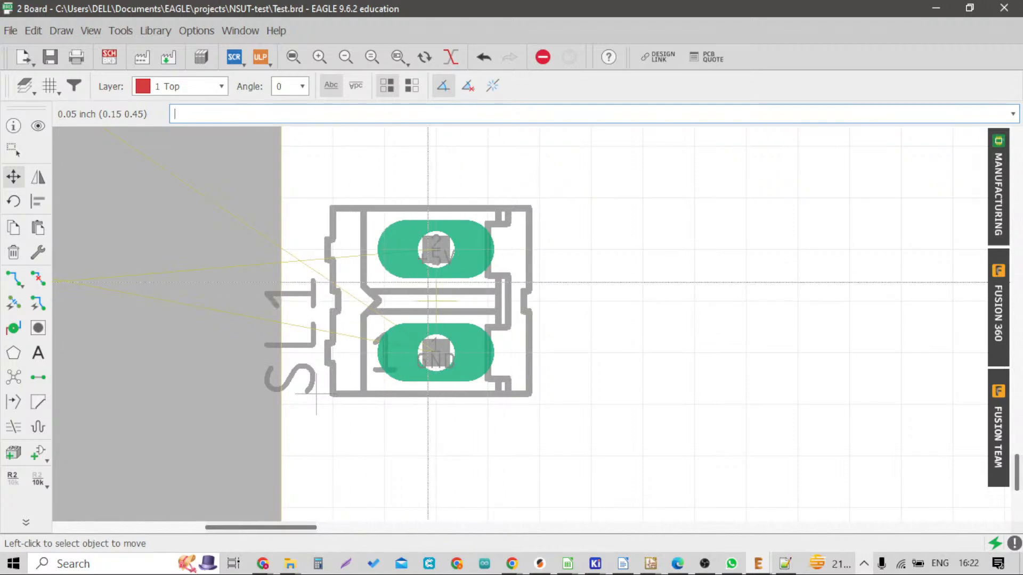
{"action": "scroll", "coordinate": [423, 301], "scroll_direction": "down", "scroll_amount": 2}
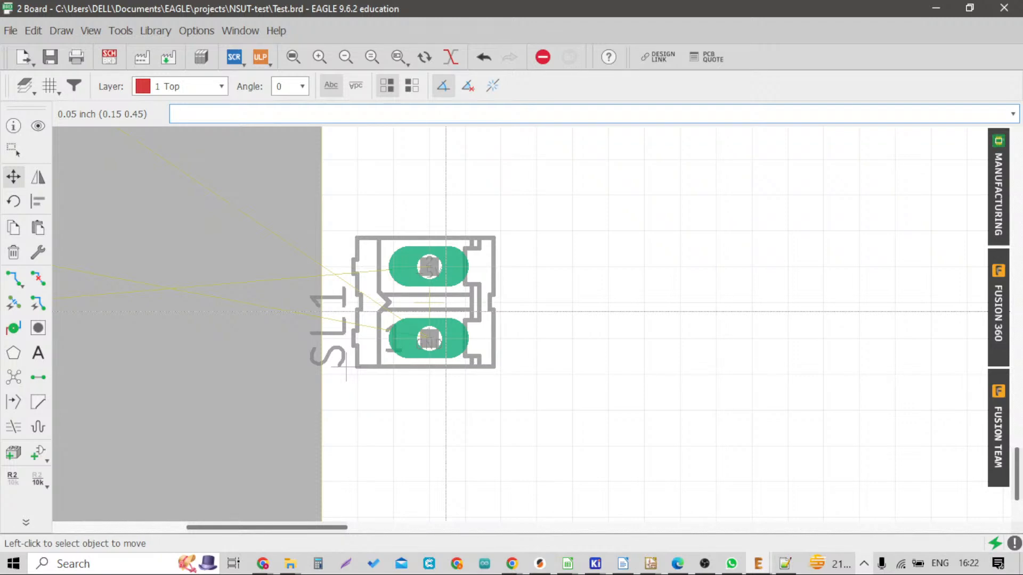
{"action": "scroll", "coordinate": [446, 312], "scroll_direction": "up", "scroll_amount": 2}
{"action": "scroll", "coordinate": [446, 312], "scroll_direction": "down", "scroll_amount": 3}
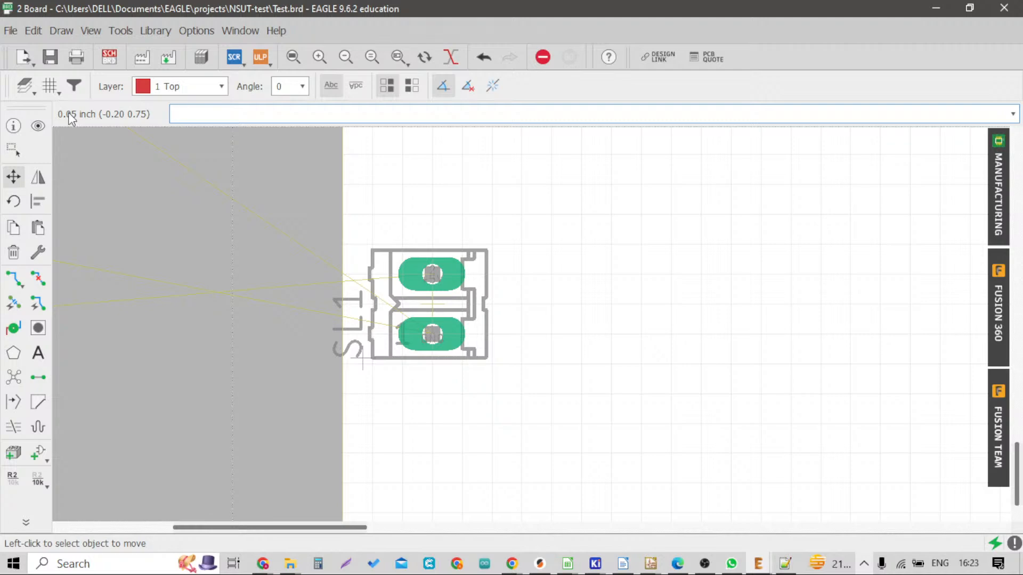
{"action": "scroll", "coordinate": [281, 243], "scroll_direction": "down", "scroll_amount": 10}
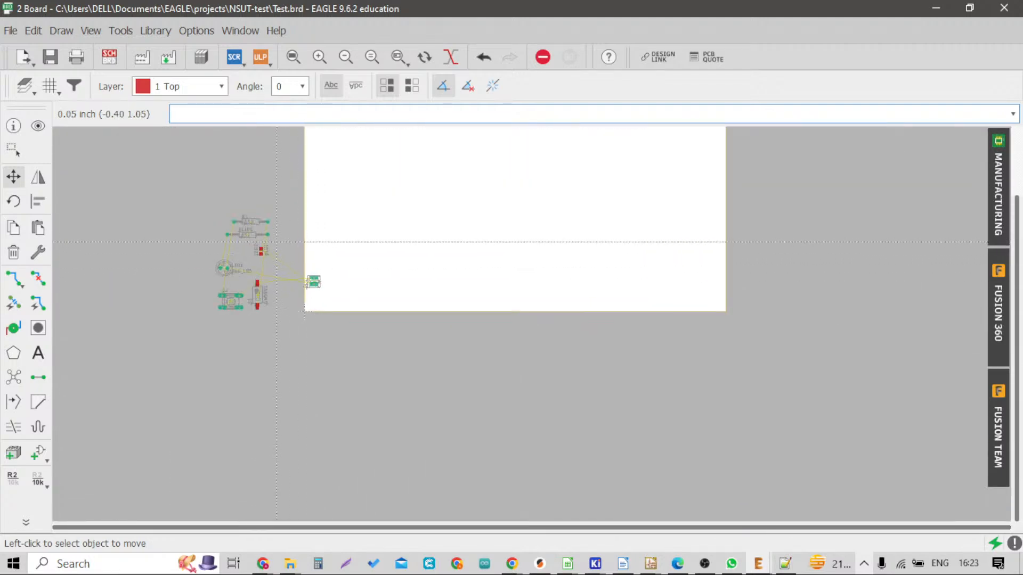
{"action": "scroll", "coordinate": [280, 243], "scroll_direction": "up", "scroll_amount": 3}
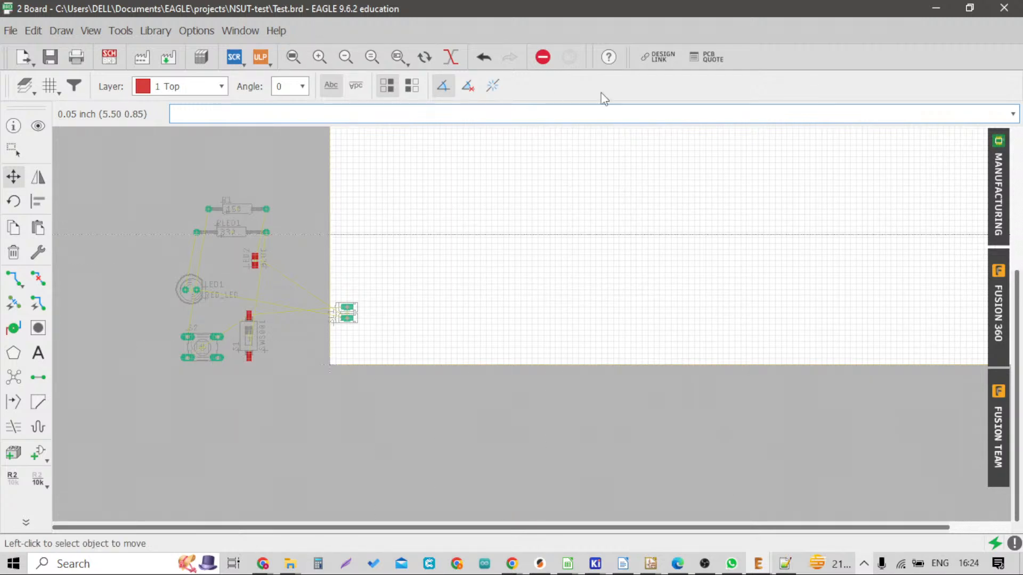
{"action": "scroll", "coordinate": [316, 295], "scroll_direction": "up", "scroll_amount": 3}
{"action": "scroll", "coordinate": [339, 327], "scroll_direction": "down", "scroll_amount": 3}
{"action": "scroll", "coordinate": [331, 325], "scroll_direction": "up", "scroll_amount": 3}
{"action": "scroll", "coordinate": [319, 324], "scroll_direction": "down", "scroll_amount": 2}
{"action": "scroll", "coordinate": [275, 322], "scroll_direction": "up", "scroll_amount": 2}
{"action": "scroll", "coordinate": [275, 322], "scroll_direction": "up", "scroll_amount": 2}
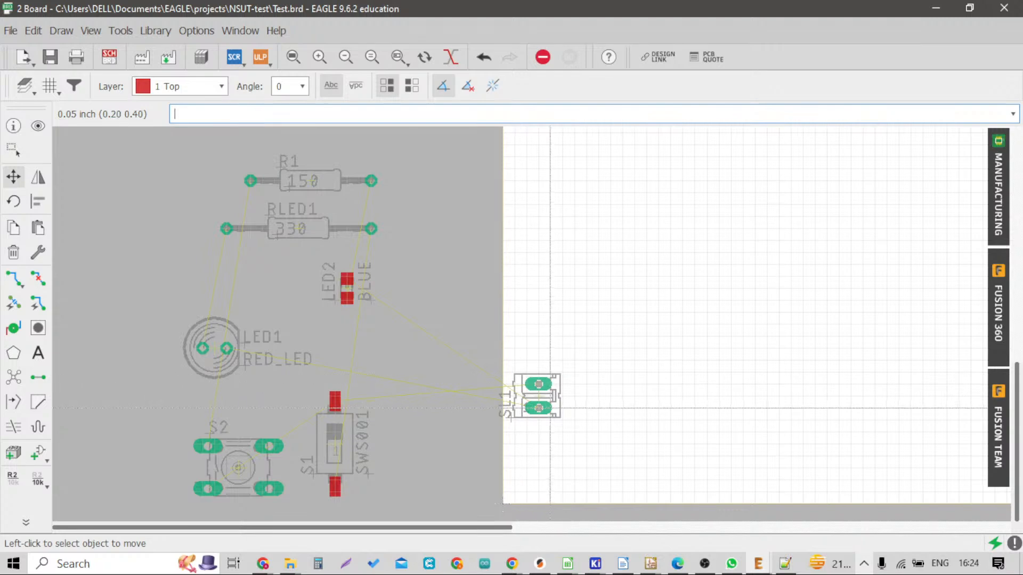
{"action": "scroll", "coordinate": [547, 386], "scroll_direction": "down", "scroll_amount": 1}
{"action": "left_click", "coordinate": [548, 387]}
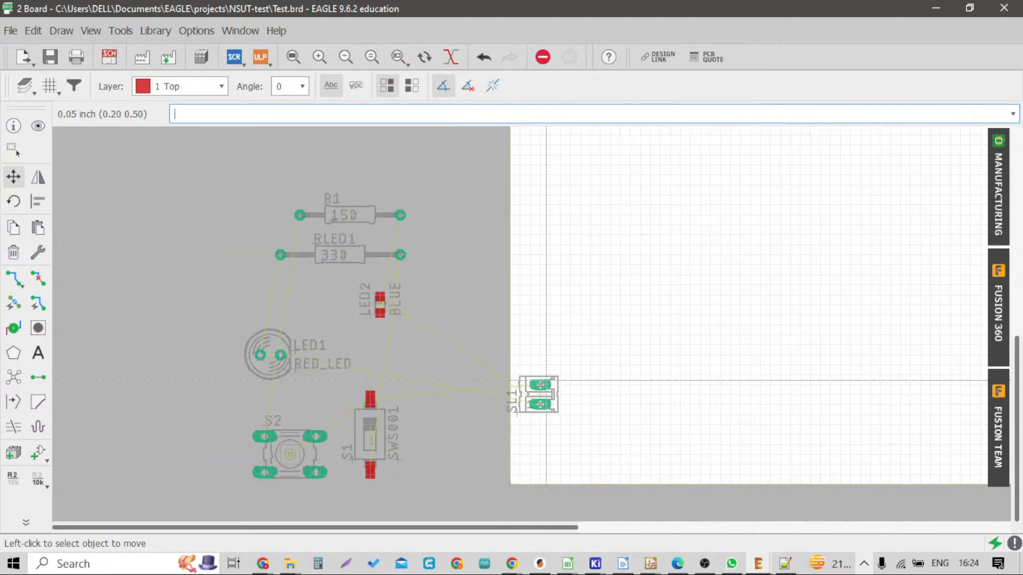
{"action": "scroll", "coordinate": [548, 386], "scroll_direction": "down", "scroll_amount": 1}
Switch to the schematic to review the circuit's component order and connections, and return to the board layout
{"action": "left_click", "coordinate": [108, 57]}
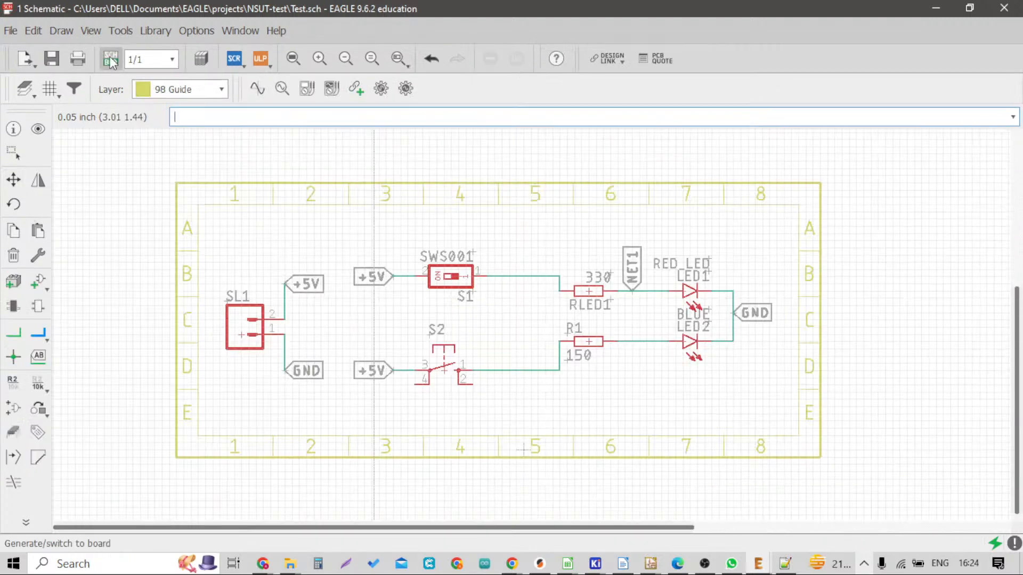
{"action": "scroll", "coordinate": [355, 324], "scroll_direction": "down", "scroll_amount": 3}
{"action": "scroll", "coordinate": [405, 298], "scroll_direction": "up", "scroll_amount": 4}
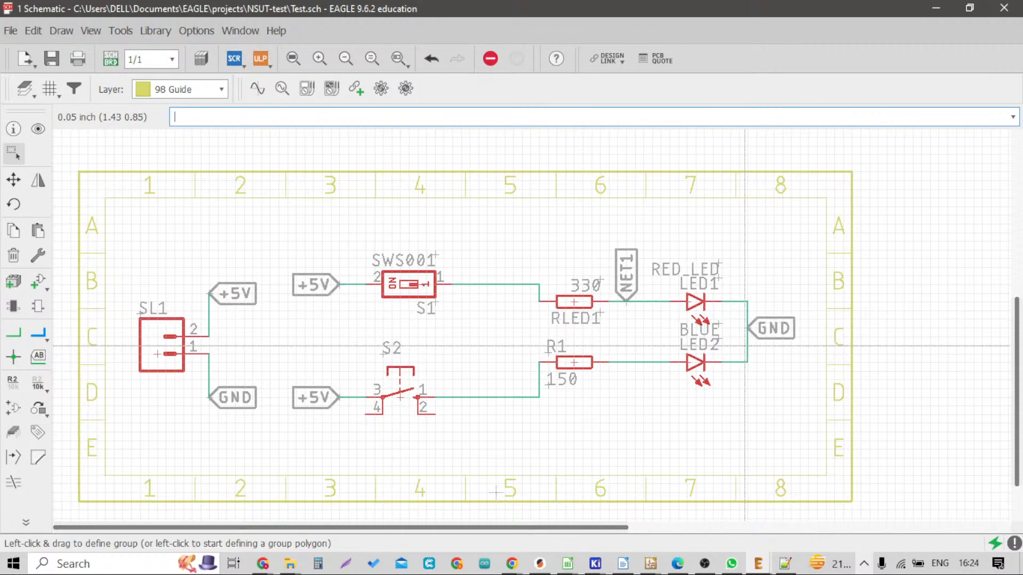
{"action": "left_click", "coordinate": [110, 58]}
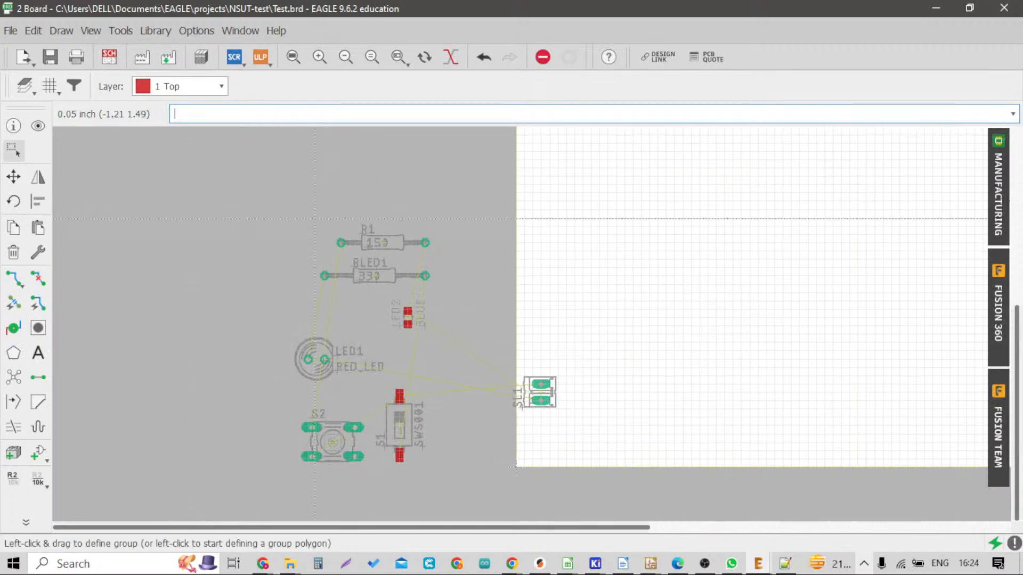
Move slide switch S1 onto the board beside SL1, rotated to lie horizontally, at about (0.65, 0.65) inch
{"action": "scroll", "coordinate": [360, 304], "scroll_direction": "down", "scroll_amount": 2}
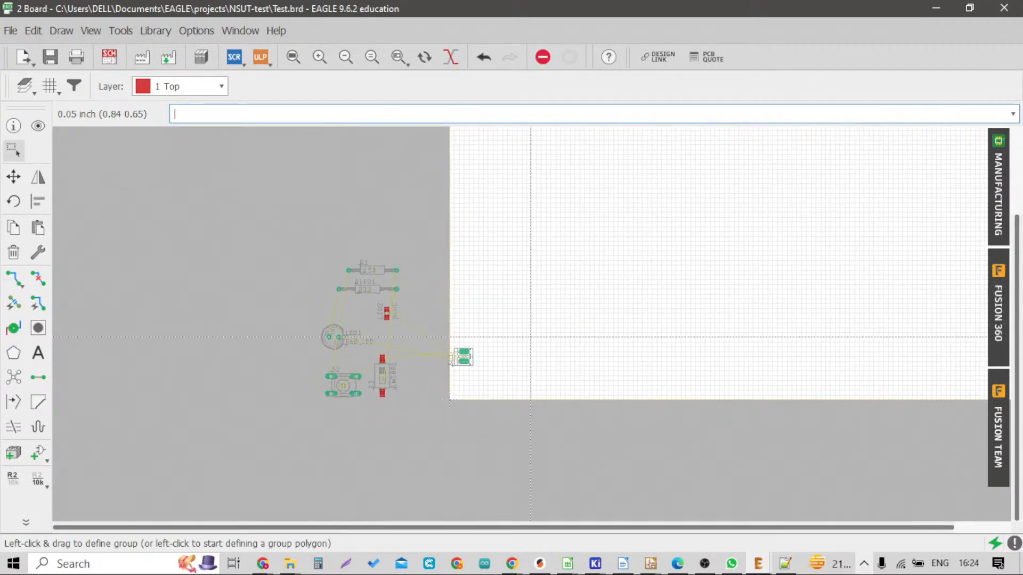
{"action": "scroll", "coordinate": [452, 378], "scroll_direction": "up", "scroll_amount": 2}
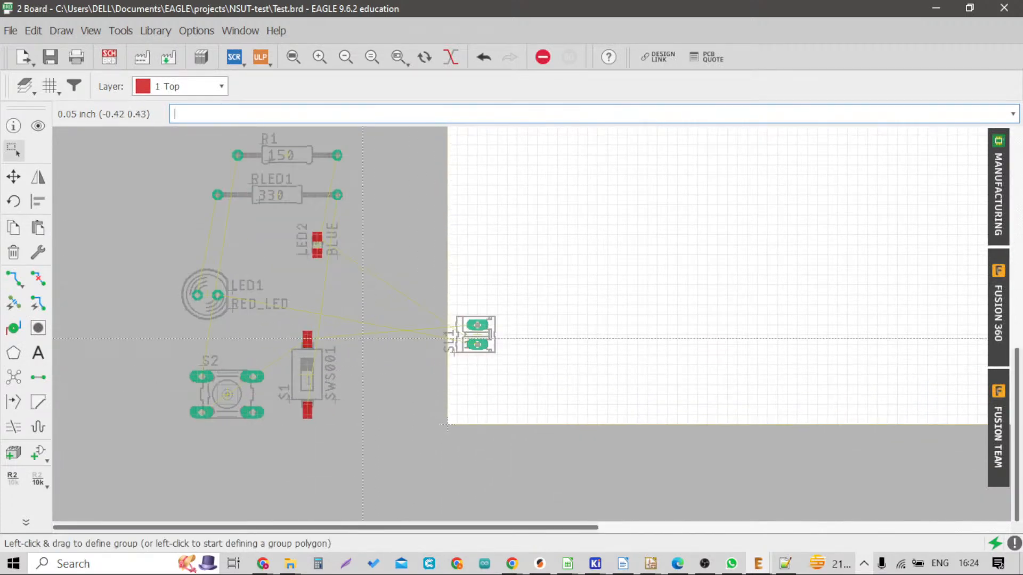
{"action": "left_click", "coordinate": [14, 176]}
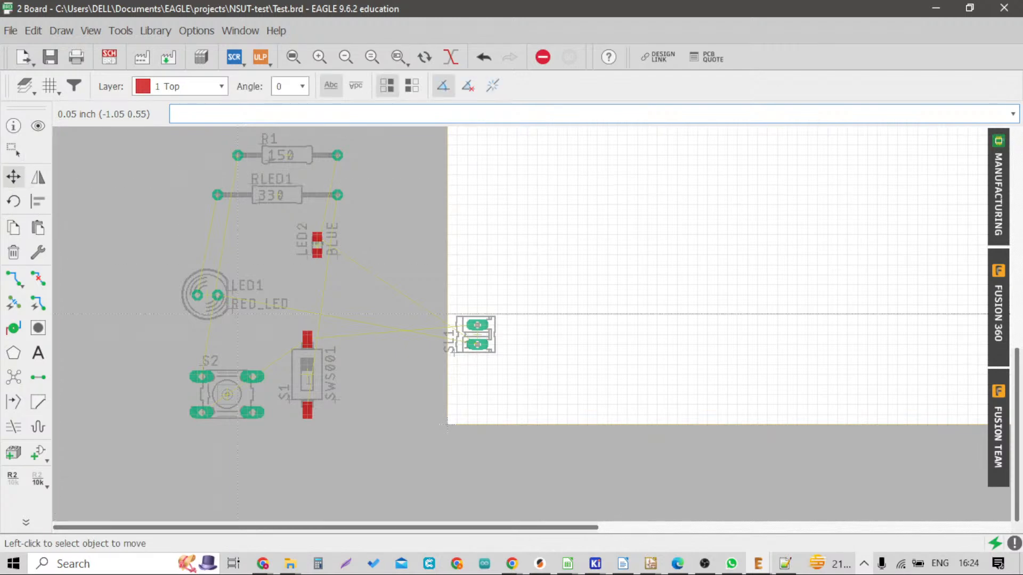
{"action": "left_click", "coordinate": [326, 381]}
{"action": "scroll", "coordinate": [553, 396], "scroll_direction": "down", "scroll_amount": 1}
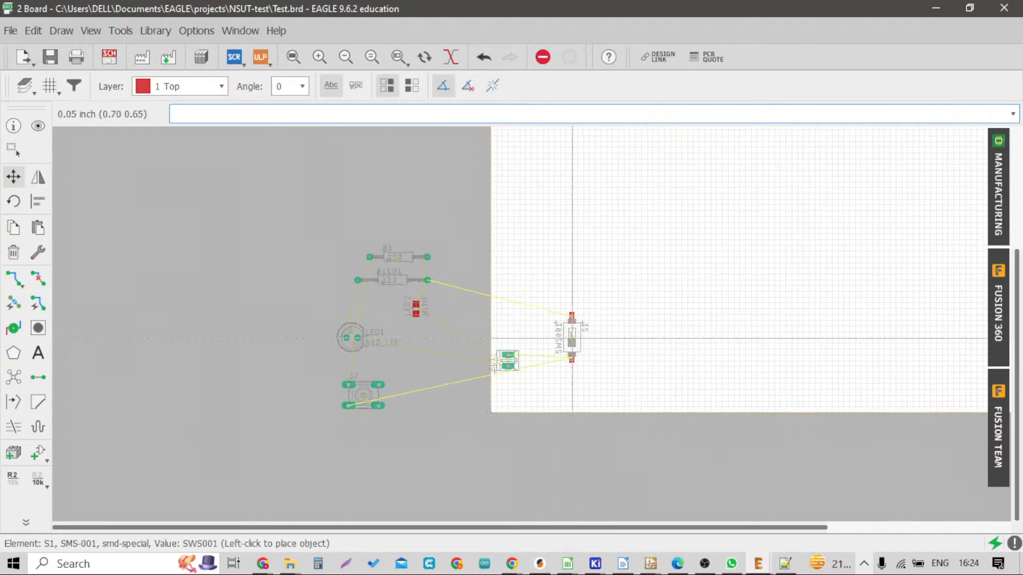
{"action": "scroll", "coordinate": [559, 339], "scroll_direction": "up", "scroll_amount": 4}
{"action": "right_click", "coordinate": [557, 323]}
{"action": "right_click", "coordinate": [557, 321]}
{"action": "right_click", "coordinate": [567, 311]}
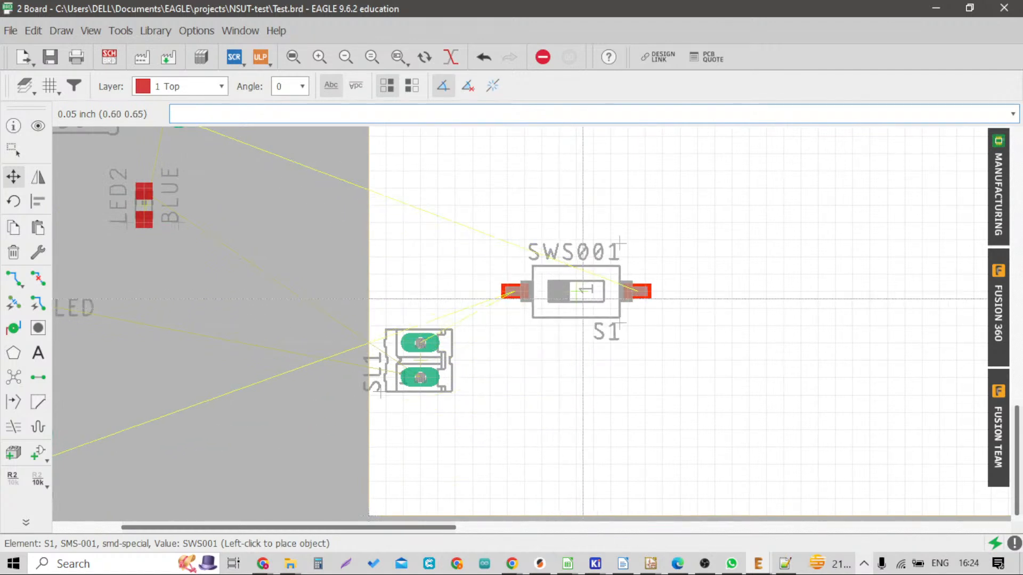
{"action": "left_click", "coordinate": [599, 297]}
Move push button S2 onto the board directly below S1 at about (0.65, 0.30) inch
{"action": "scroll", "coordinate": [507, 326], "scroll_direction": "down", "scroll_amount": 3}
{"action": "scroll", "coordinate": [507, 326], "scroll_direction": "down", "scroll_amount": 2}
{"action": "scroll", "coordinate": [402, 268], "scroll_direction": "up", "scroll_amount": 2}
{"action": "left_click", "coordinate": [344, 395]}
{"action": "scroll", "coordinate": [585, 376], "scroll_direction": "up", "scroll_amount": 3}
{"action": "scroll", "coordinate": [585, 376], "scroll_direction": "up", "scroll_amount": 3}
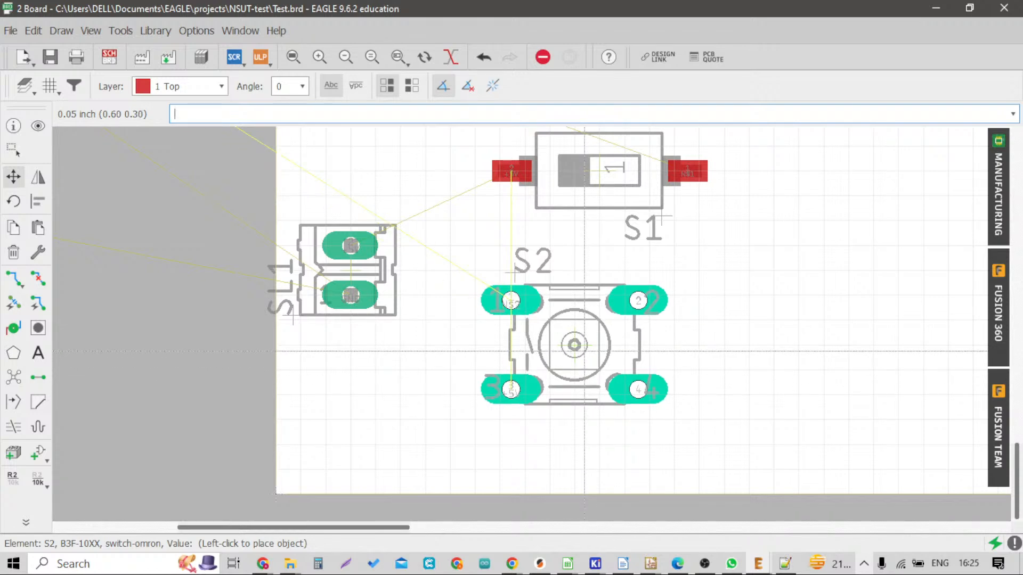
{"action": "left_click", "coordinate": [585, 350]}
Move the blue LED2 onto the board beyond S1, rotated to lie horizontally, at about (1.20, 0.65) inch
{"action": "scroll", "coordinate": [586, 373], "scroll_direction": "down", "scroll_amount": 7}
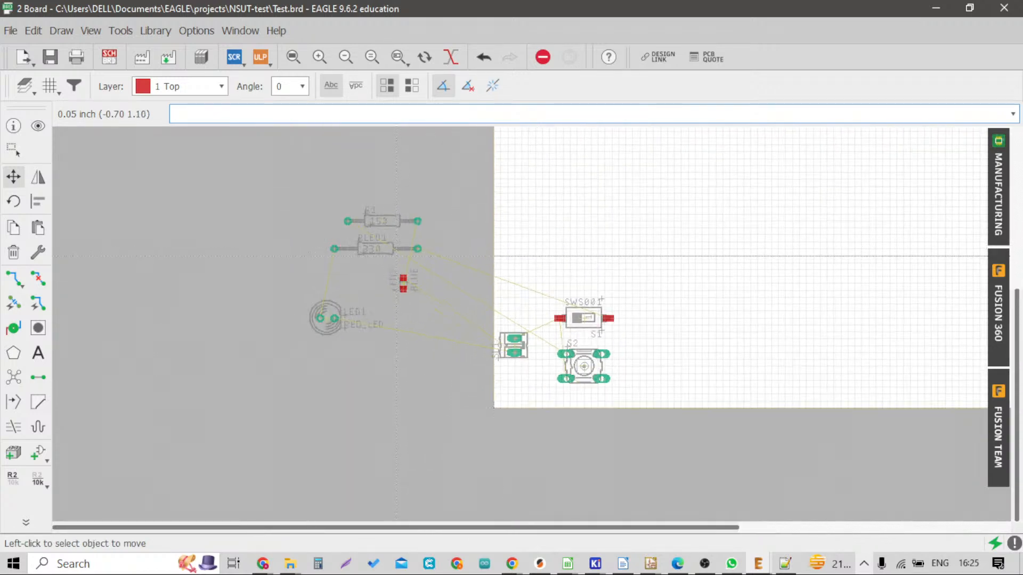
{"action": "scroll", "coordinate": [403, 280], "scroll_direction": "up", "scroll_amount": 8}
{"action": "left_click", "coordinate": [404, 283]}
{"action": "scroll", "coordinate": [379, 314], "scroll_direction": "down", "scroll_amount": 9}
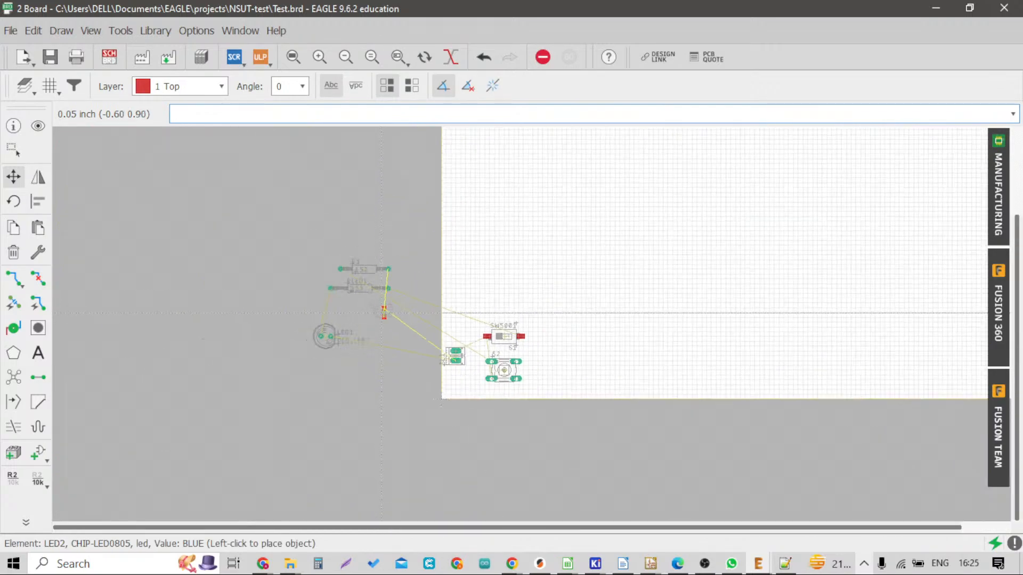
{"action": "scroll", "coordinate": [554, 350], "scroll_direction": "up", "scroll_amount": 7}
{"action": "scroll", "coordinate": [569, 306], "scroll_direction": "up", "scroll_amount": 3}
{"action": "right_click", "coordinate": [579, 306]}
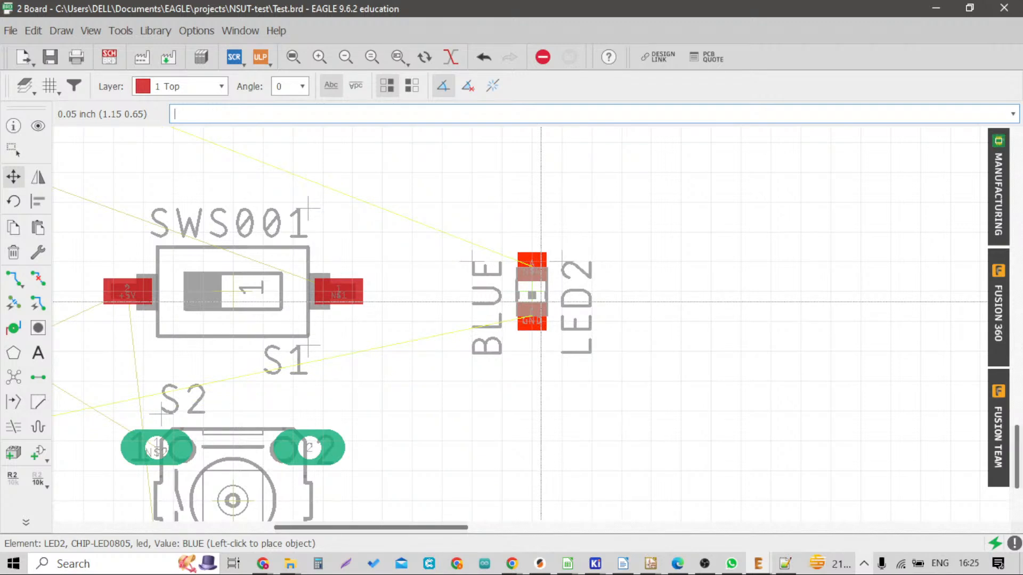
{"action": "right_click", "coordinate": [560, 304]}
{"action": "right_click", "coordinate": [560, 305]}
{"action": "right_click", "coordinate": [560, 304]}
{"action": "left_click", "coordinate": [560, 305]}
{"action": "scroll", "coordinate": [639, 341], "scroll_direction": "down", "scroll_amount": 6}
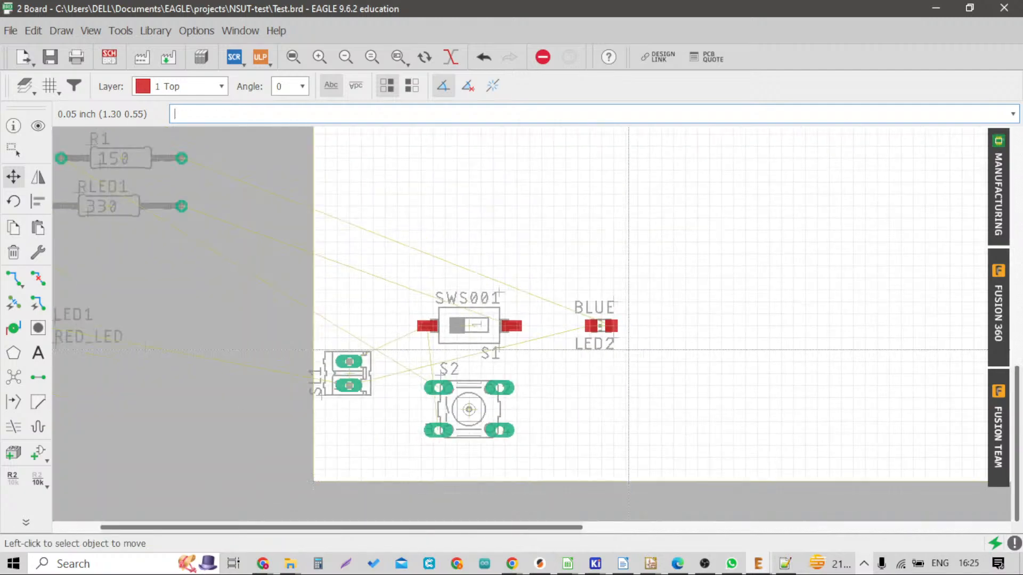
Rotate LED2 by 180° in place so its anode pad faces switch S1
{"action": "scroll", "coordinate": [669, 318], "scroll_direction": "up", "scroll_amount": 8}
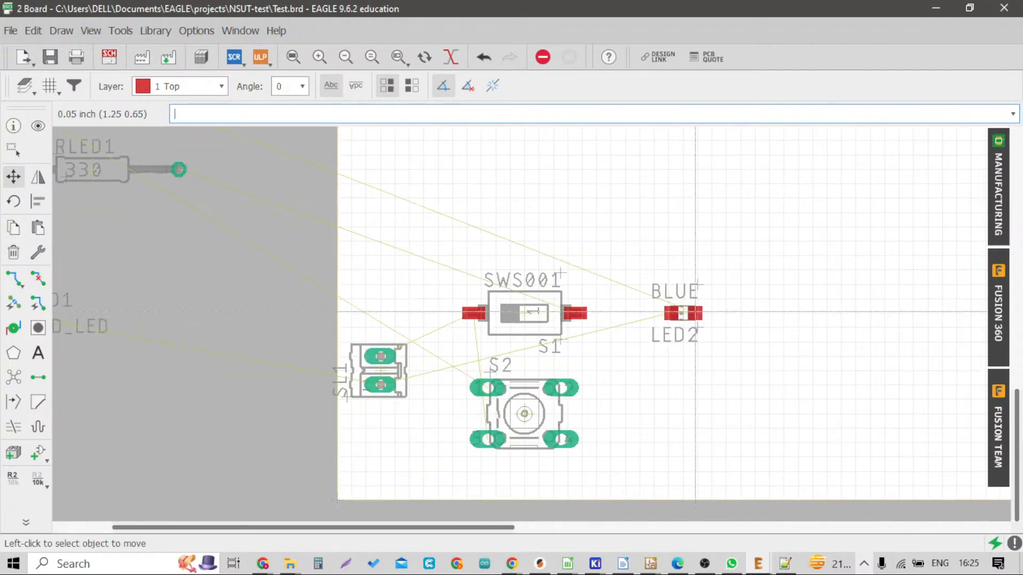
{"action": "left_click", "coordinate": [666, 319]}
{"action": "right_click", "coordinate": [666, 319]}
{"action": "right_click", "coordinate": [666, 318]}
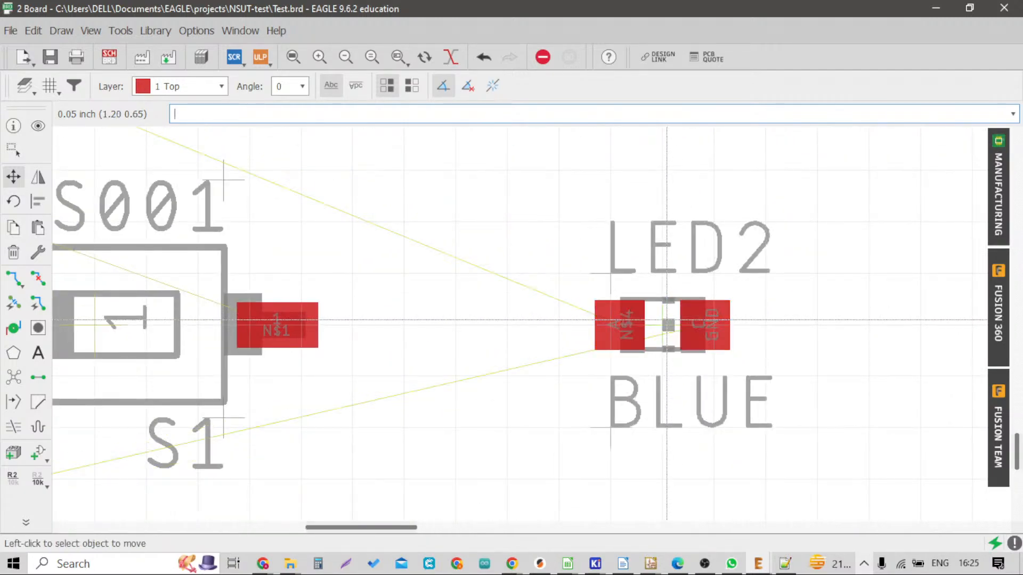
{"action": "left_click", "coordinate": [667, 318]}
{"action": "scroll", "coordinate": [667, 318], "scroll_direction": "down", "scroll_amount": 6}
{"action": "scroll", "coordinate": [661, 337], "scroll_direction": "down", "scroll_amount": 1}
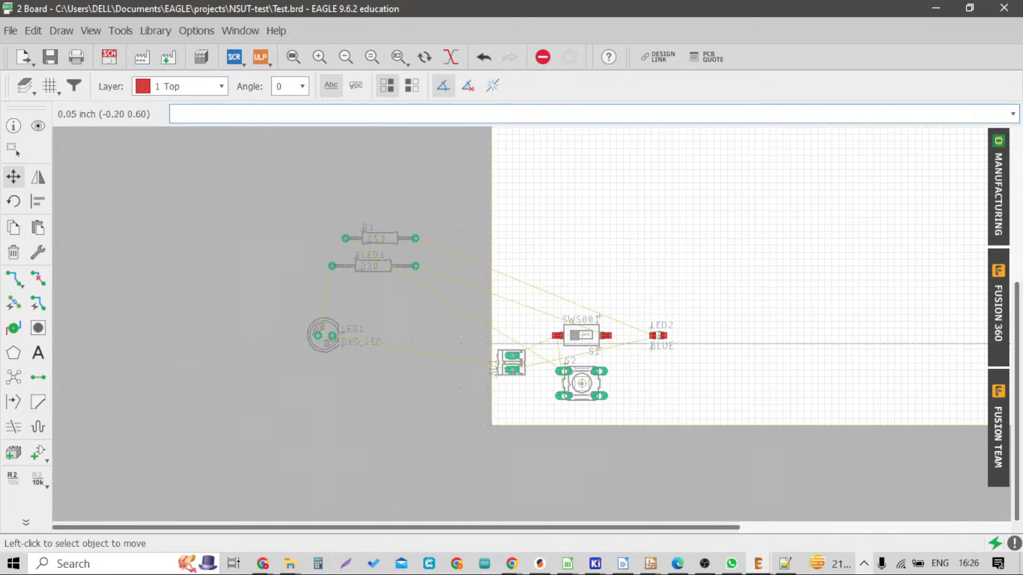
{"action": "scroll", "coordinate": [498, 373], "scroll_direction": "down", "scroll_amount": 2}
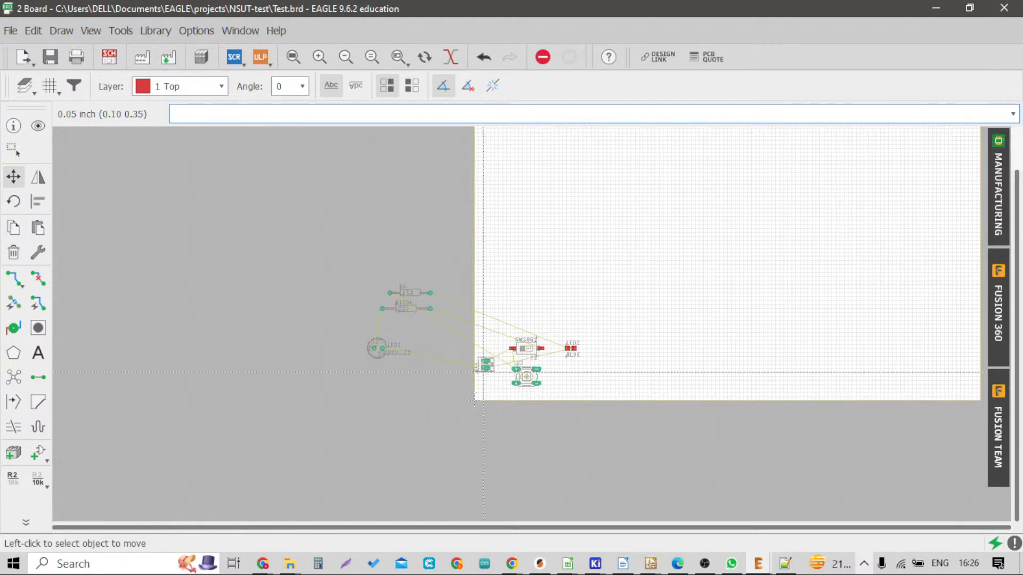
{"action": "scroll", "coordinate": [494, 335], "scroll_direction": "up", "scroll_amount": 3}
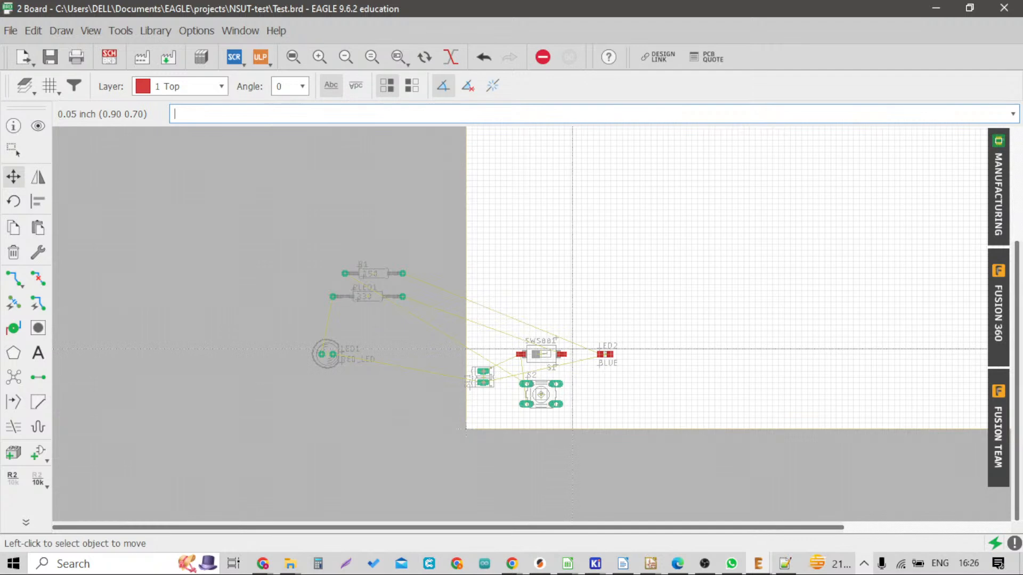
{"action": "scroll", "coordinate": [532, 352], "scroll_direction": "down", "scroll_amount": 1}
{"action": "scroll", "coordinate": [569, 369], "scroll_direction": "up", "scroll_amount": 1}
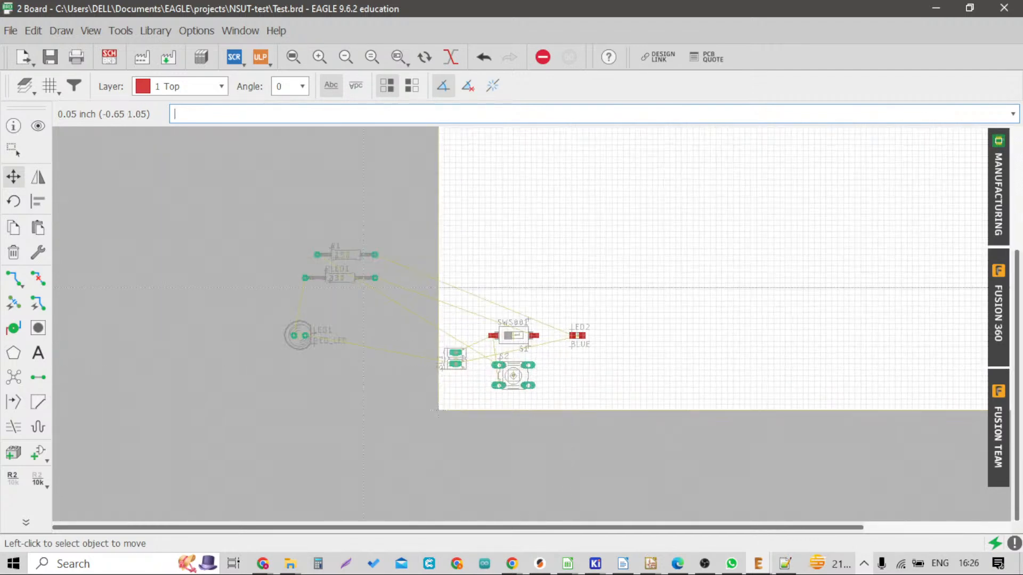
Move the red LED1 a short distance closer to the board, still outside the outline
{"action": "scroll", "coordinate": [278, 301], "scroll_direction": "down", "scroll_amount": 1}
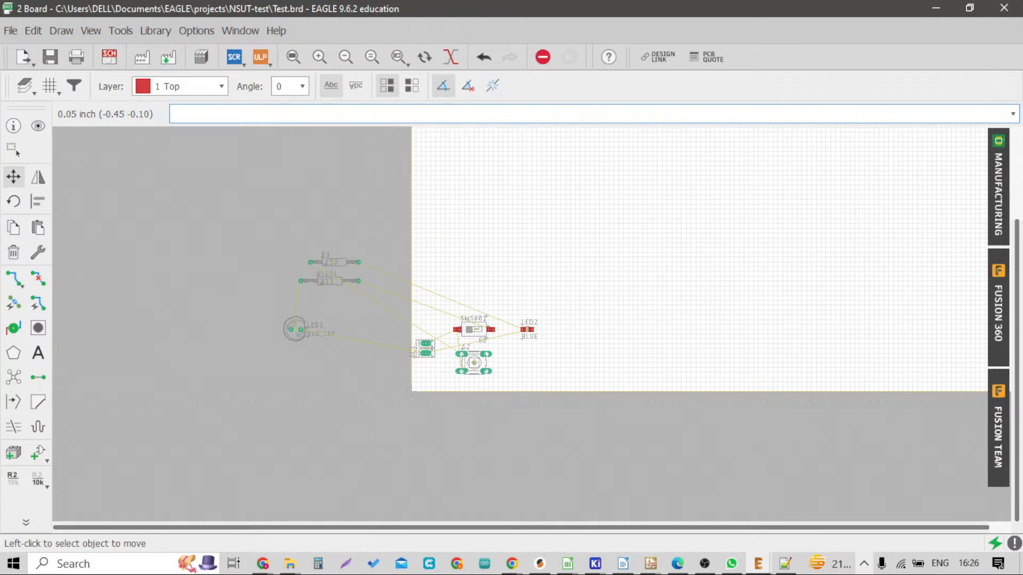
{"action": "scroll", "coordinate": [371, 379], "scroll_direction": "up", "scroll_amount": 1}
{"action": "scroll", "coordinate": [395, 406], "scroll_direction": "up", "scroll_amount": 1}
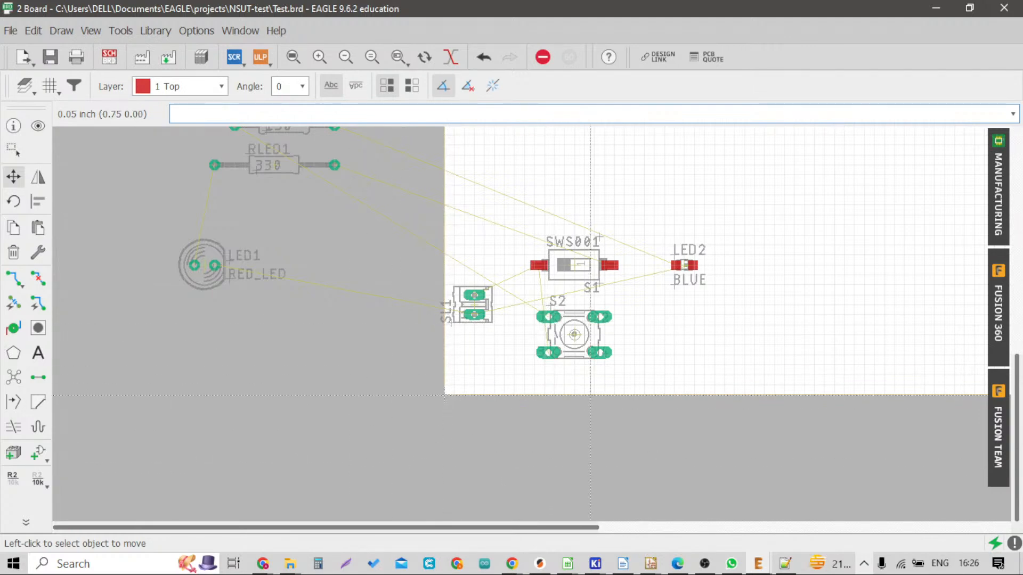
{"action": "scroll", "coordinate": [451, 342], "scroll_direction": "down", "scroll_amount": 3}
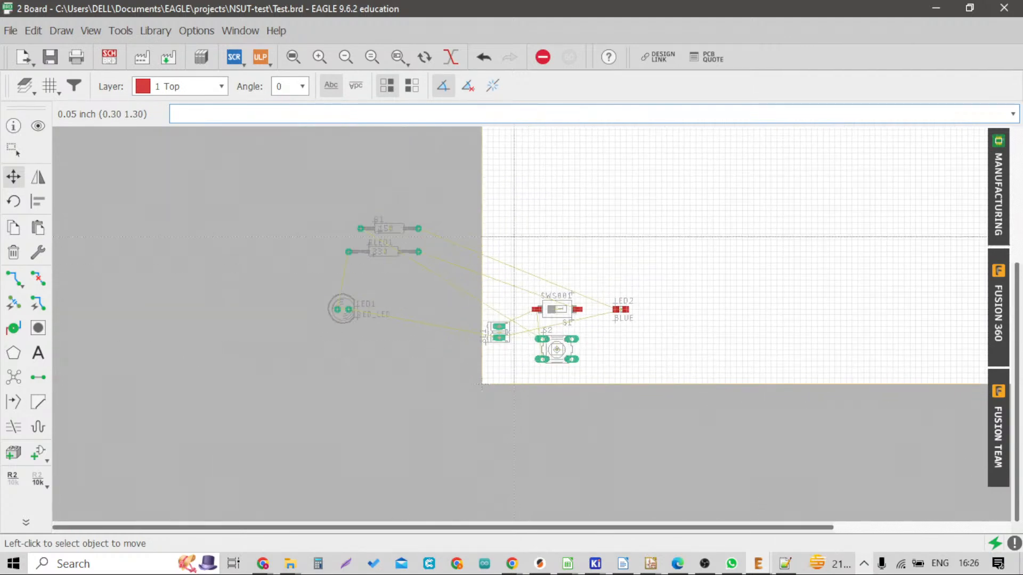
{"action": "scroll", "coordinate": [621, 358], "scroll_direction": "up", "scroll_amount": 1}
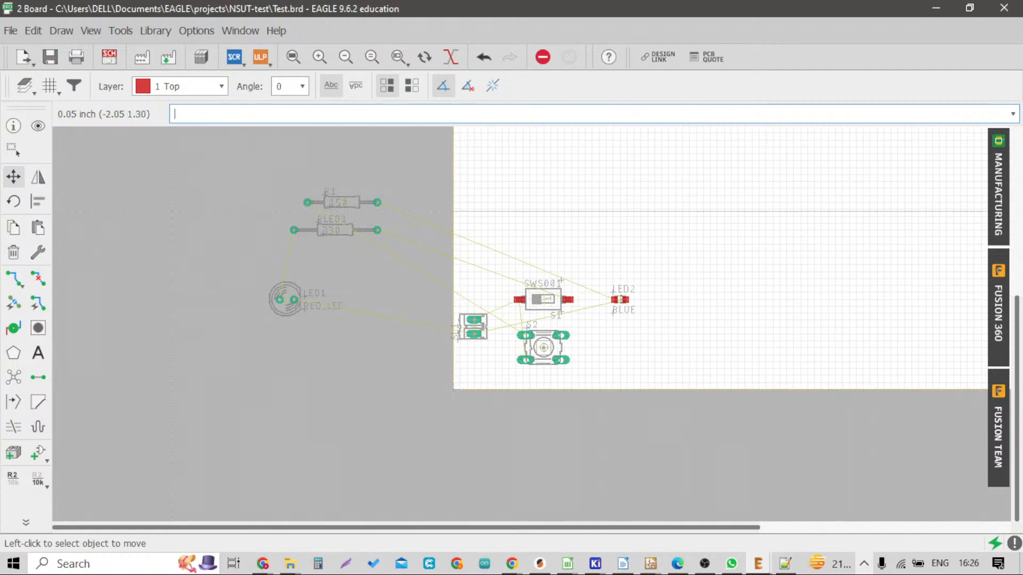
{"action": "left_click", "coordinate": [284, 298]}
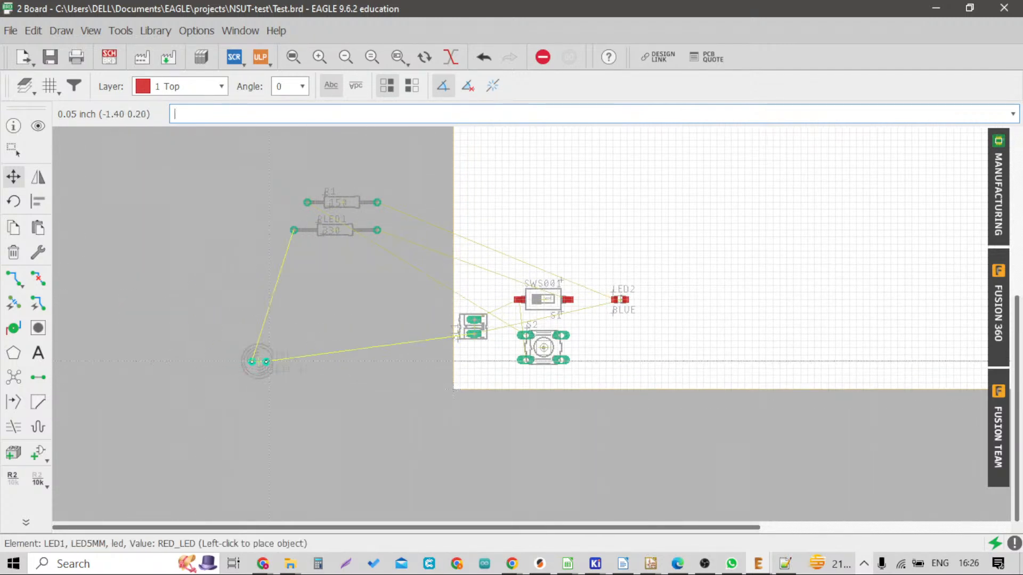
{"action": "left_click", "coordinate": [322, 314]}
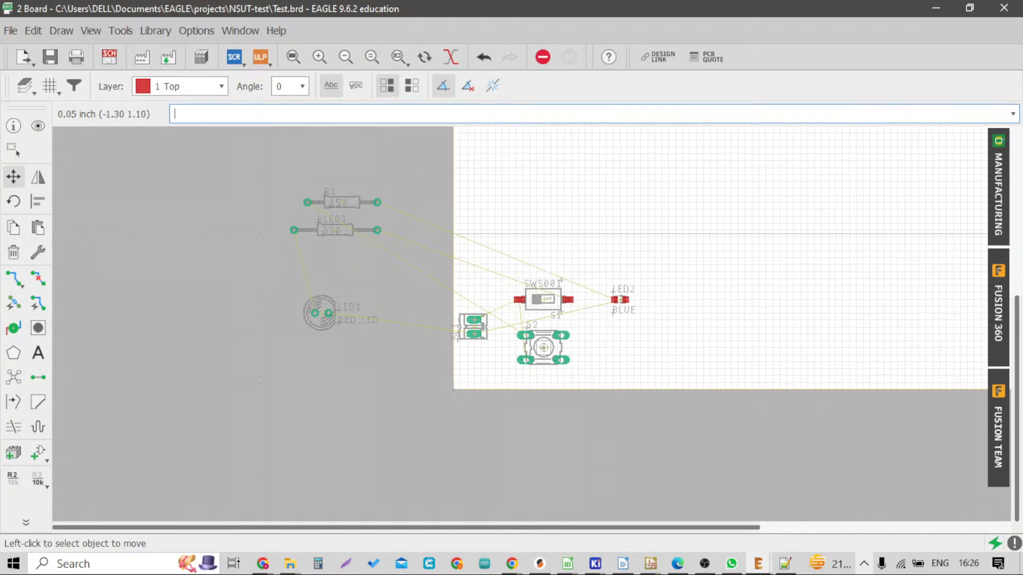
Move the red LED1 onto the board below LED2, rotated by 180°, at about (1.20, 0.25) inch
{"action": "left_click", "coordinate": [13, 177]}
{"action": "scroll", "coordinate": [317, 320], "scroll_direction": "up", "scroll_amount": 2}
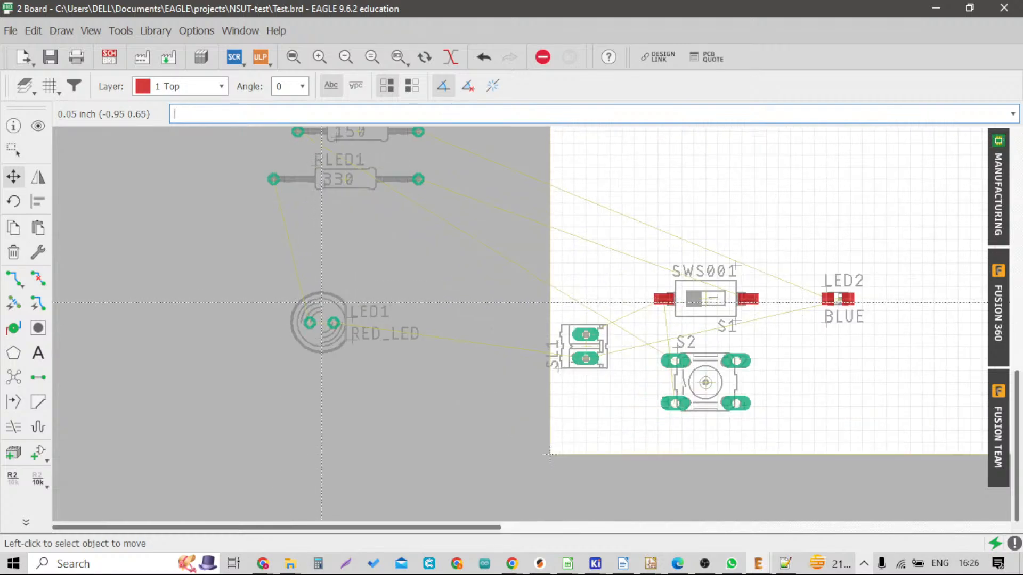
{"action": "left_click", "coordinate": [323, 328]}
{"action": "scroll", "coordinate": [469, 387], "scroll_direction": "down", "scroll_amount": 2}
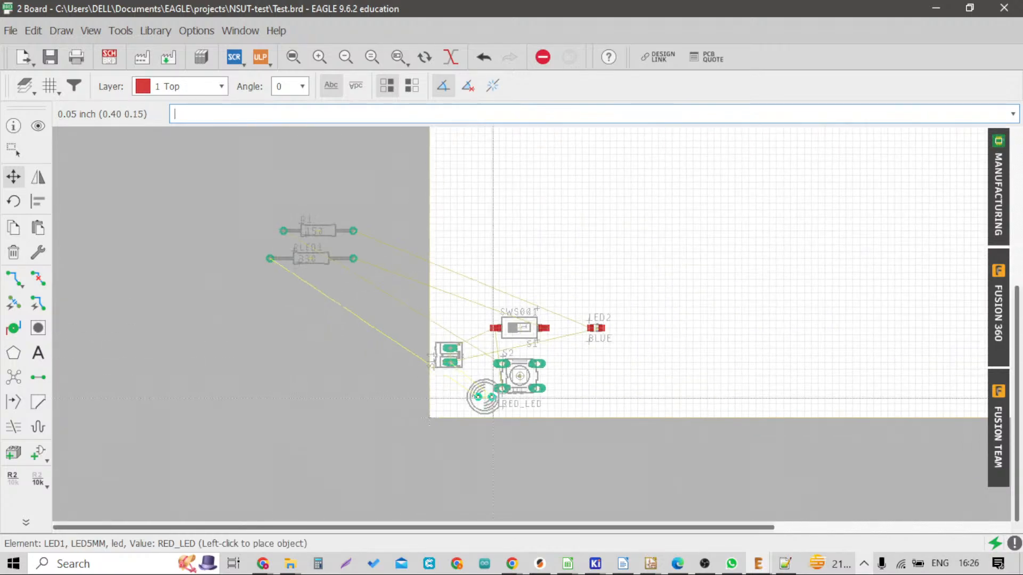
{"action": "scroll", "coordinate": [586, 373], "scroll_direction": "up", "scroll_amount": 3}
{"action": "scroll", "coordinate": [623, 360], "scroll_direction": "up", "scroll_amount": 2}
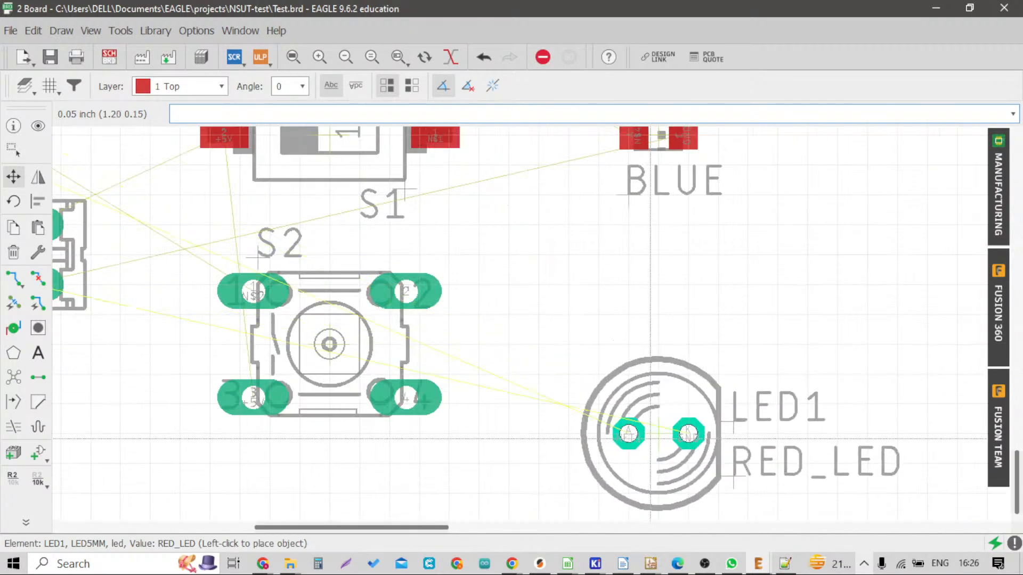
{"action": "scroll", "coordinate": [628, 426], "scroll_direction": "down", "scroll_amount": 3}
{"action": "scroll", "coordinate": [621, 403], "scroll_direction": "up", "scroll_amount": 2}
{"action": "right_click", "coordinate": [639, 401]}
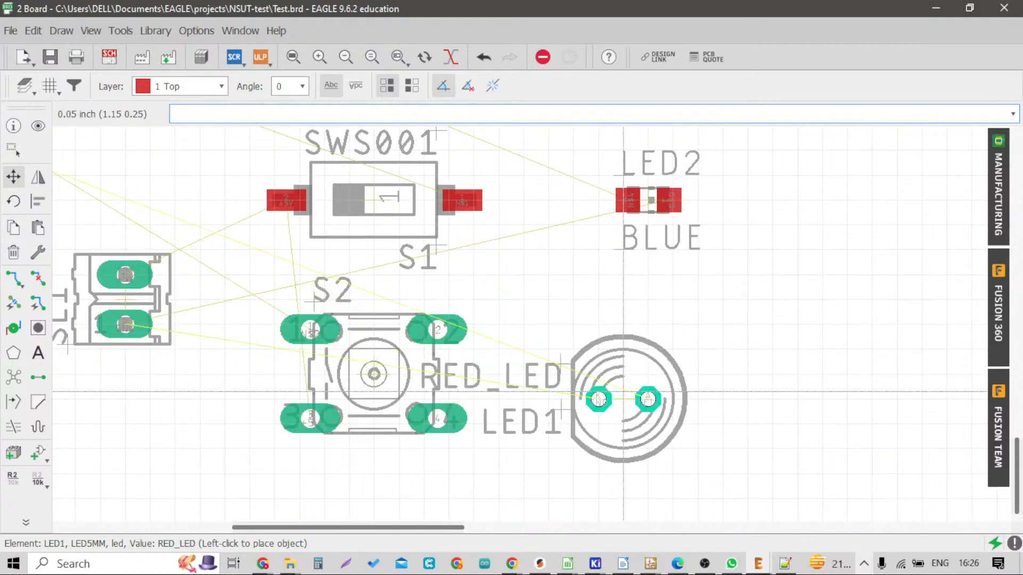
{"action": "left_click", "coordinate": [648, 393]}
Move the 330 ohm resistor RLED1 onto the board beside LED1, level with its pads, at about (1.75, 0.25) inch
{"action": "scroll", "coordinate": [647, 394], "scroll_direction": "down", "scroll_amount": 3}
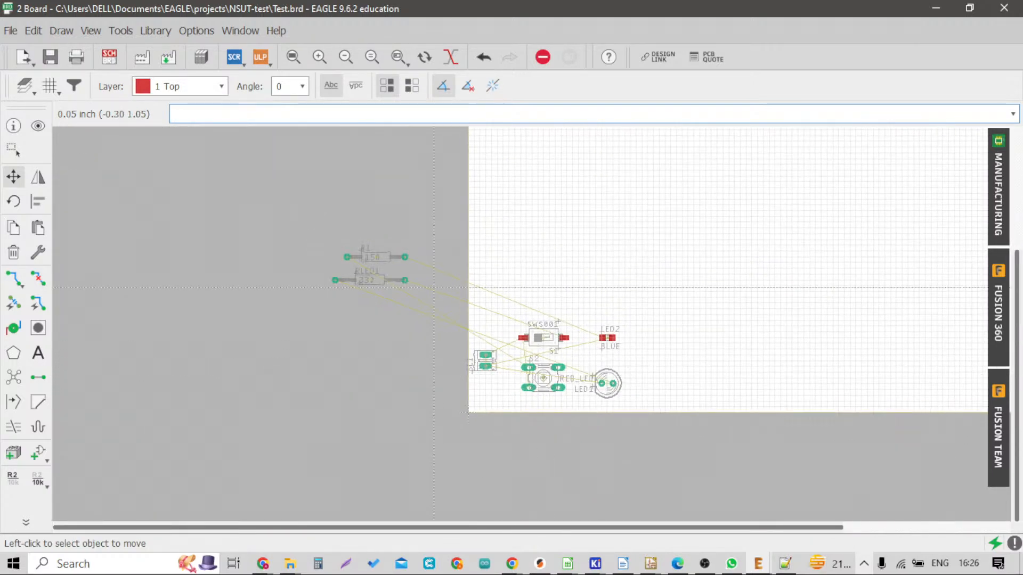
{"action": "scroll", "coordinate": [356, 290], "scroll_direction": "up", "scroll_amount": 4}
{"action": "left_click", "coordinate": [356, 290]}
{"action": "scroll", "coordinate": [367, 319], "scroll_direction": "down", "scroll_amount": 3}
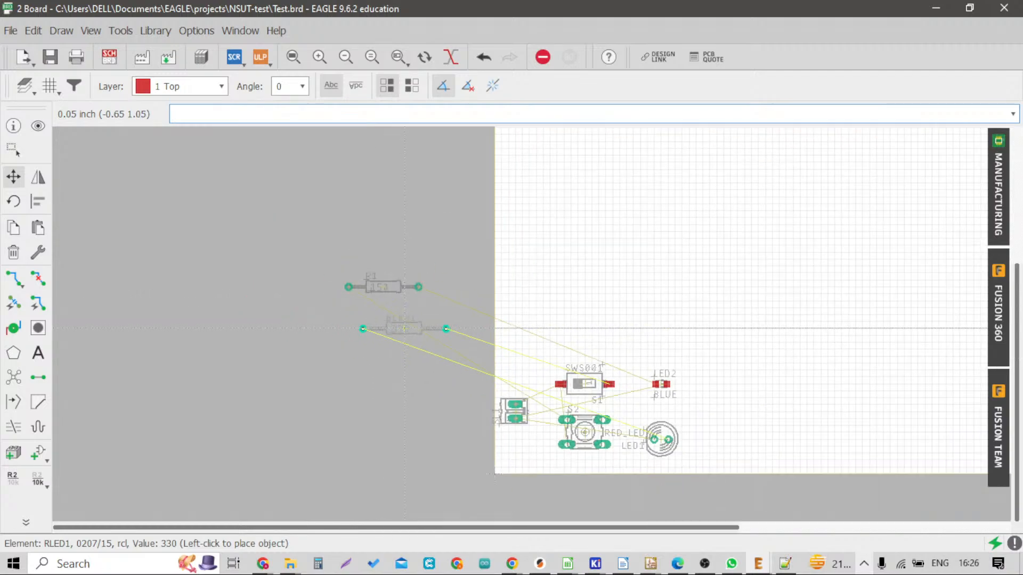
{"action": "scroll", "coordinate": [617, 397], "scroll_direction": "up", "scroll_amount": 3}
{"action": "scroll", "coordinate": [617, 397], "scroll_direction": "up", "scroll_amount": 2}
{"action": "scroll", "coordinate": [613, 394], "scroll_direction": "up", "scroll_amount": 2}
{"action": "scroll", "coordinate": [597, 391], "scroll_direction": "down", "scroll_amount": 2}
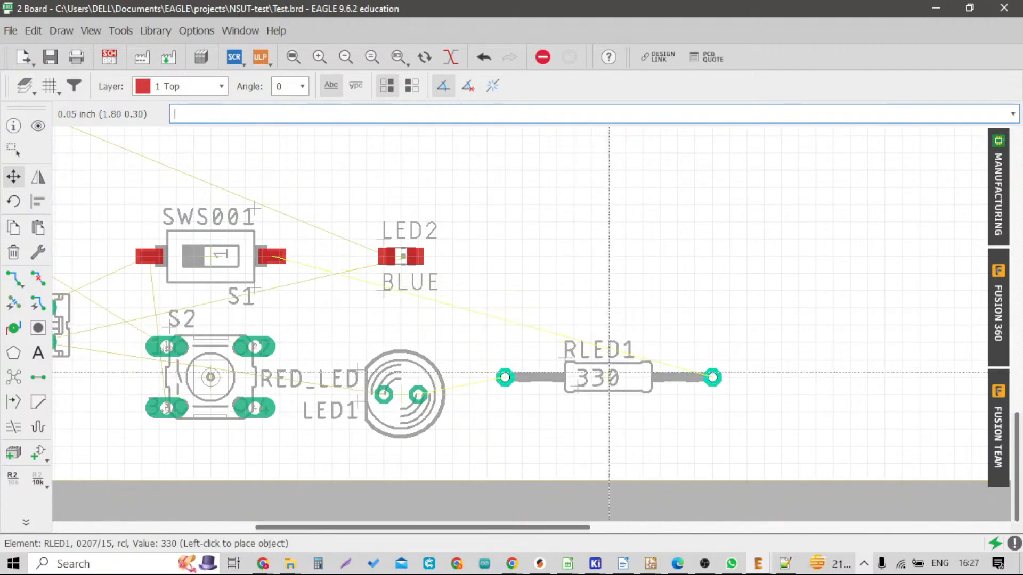
{"action": "scroll", "coordinate": [590, 391], "scroll_direction": "down", "scroll_amount": 2}
{"action": "scroll", "coordinate": [479, 362], "scroll_direction": "up", "scroll_amount": 2}
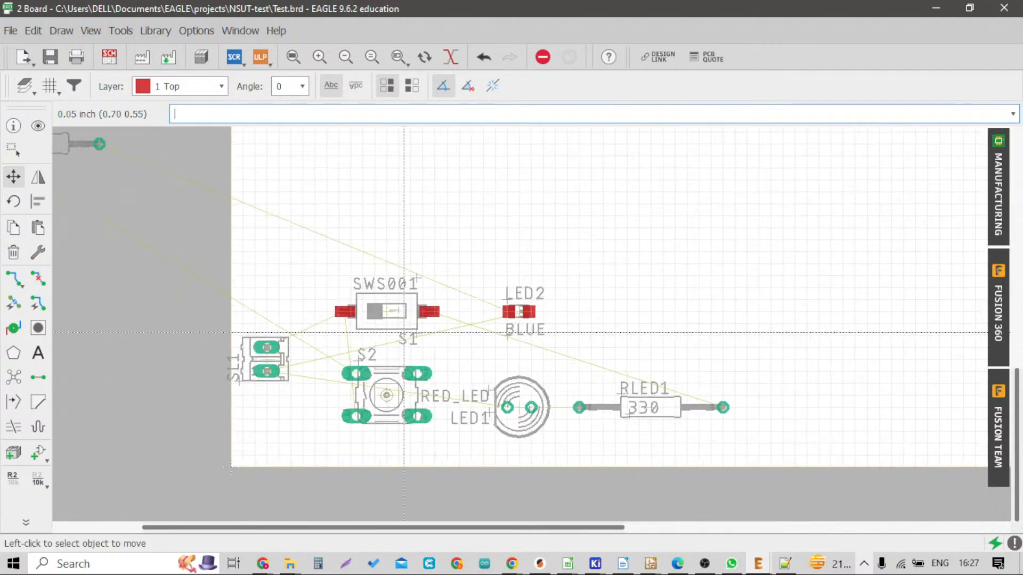
{"action": "scroll", "coordinate": [488, 341], "scroll_direction": "down", "scroll_amount": 1}
{"action": "scroll", "coordinate": [511, 394], "scroll_direction": "up", "scroll_amount": 2}
{"action": "scroll", "coordinate": [531, 448], "scroll_direction": "down", "scroll_amount": 1}
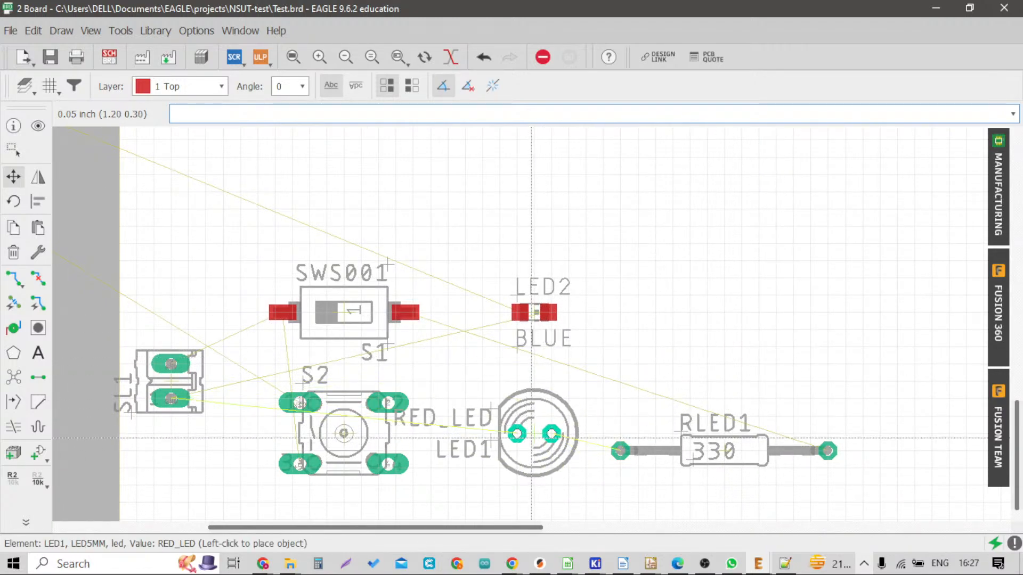
Move the 150 ohm resistor R1 just inside the board's left edge, at about (0.30, 1.10) inch
{"action": "scroll", "coordinate": [533, 437], "scroll_direction": "down", "scroll_amount": 3}
{"action": "scroll", "coordinate": [320, 320], "scroll_direction": "up", "scroll_amount": 5}
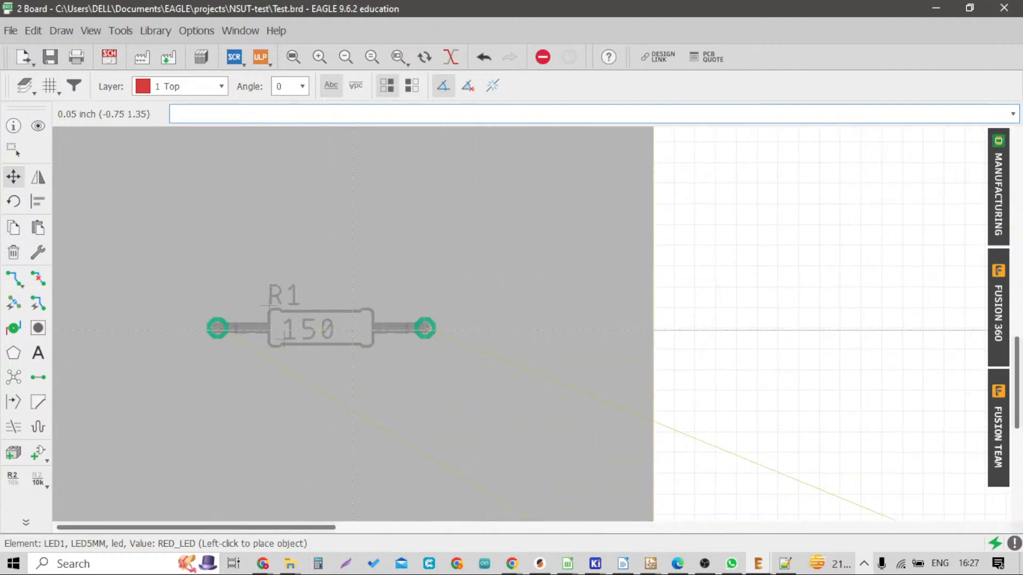
{"action": "scroll", "coordinate": [488, 360], "scroll_direction": "down", "scroll_amount": 1}
{"action": "left_click", "coordinate": [336, 340]}
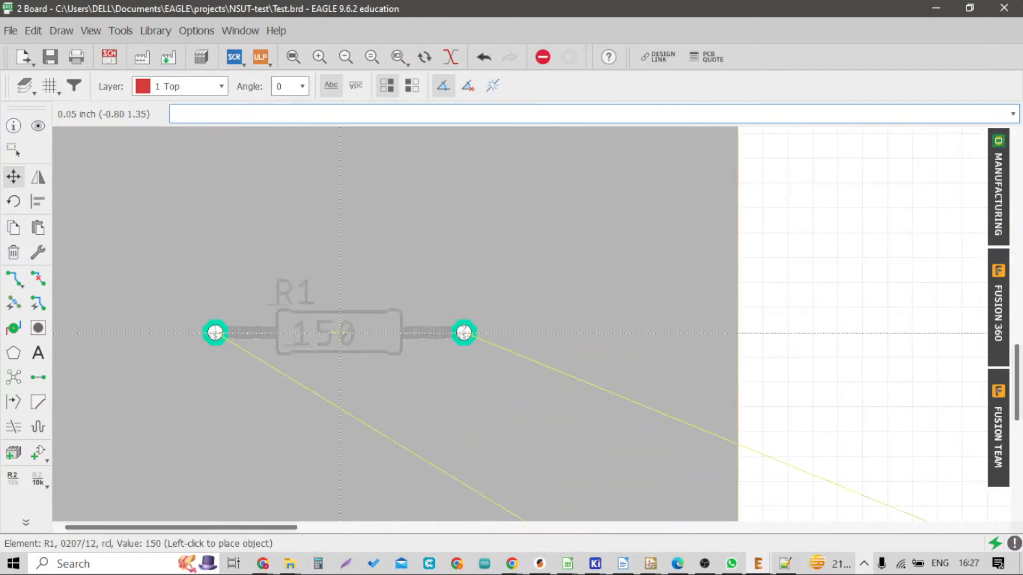
{"action": "scroll", "coordinate": [387, 353], "scroll_direction": "down", "scroll_amount": 6}
{"action": "scroll", "coordinate": [514, 389], "scroll_direction": "up", "scroll_amount": 2}
{"action": "scroll", "coordinate": [566, 401], "scroll_direction": "up", "scroll_amount": 3}
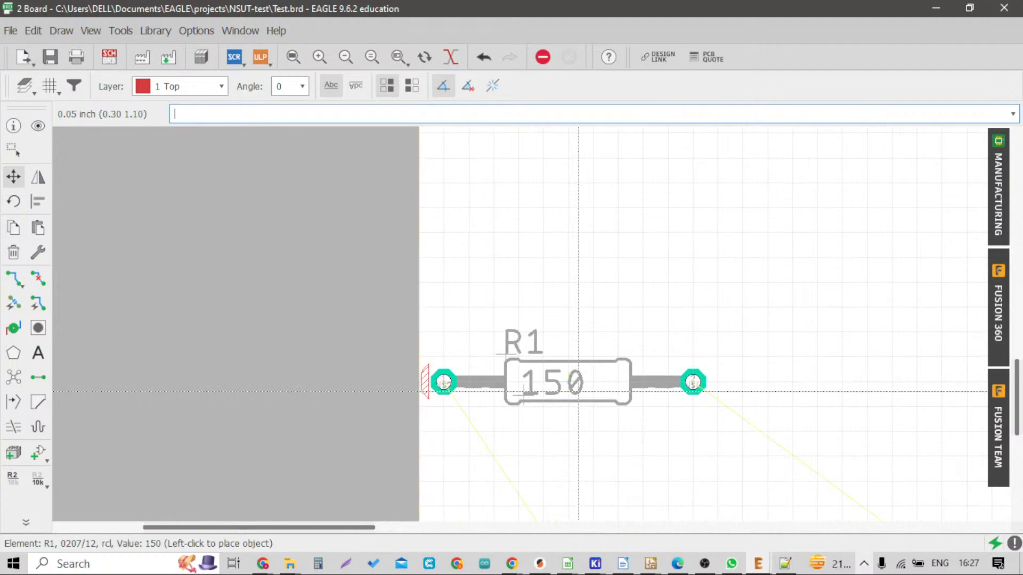
{"action": "left_click", "coordinate": [578, 382]}
Move R1's value label 150 from inside the resistor body to just below it
{"action": "scroll", "coordinate": [577, 381], "scroll_direction": "up", "scroll_amount": 5}
{"action": "scroll", "coordinate": [639, 381], "scroll_direction": "up", "scroll_amount": 4}
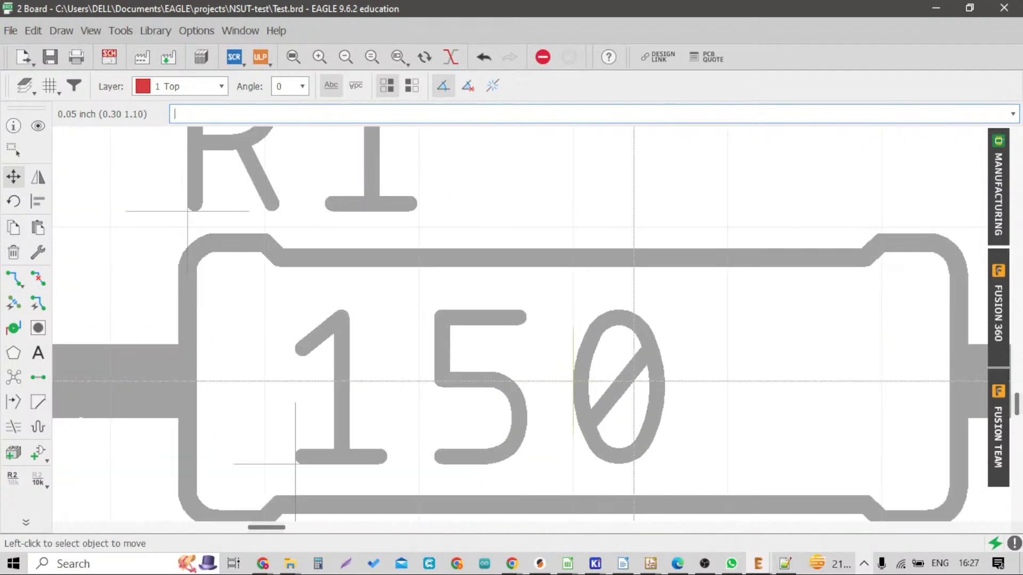
{"action": "scroll", "coordinate": [398, 317], "scroll_direction": "down", "scroll_amount": 2}
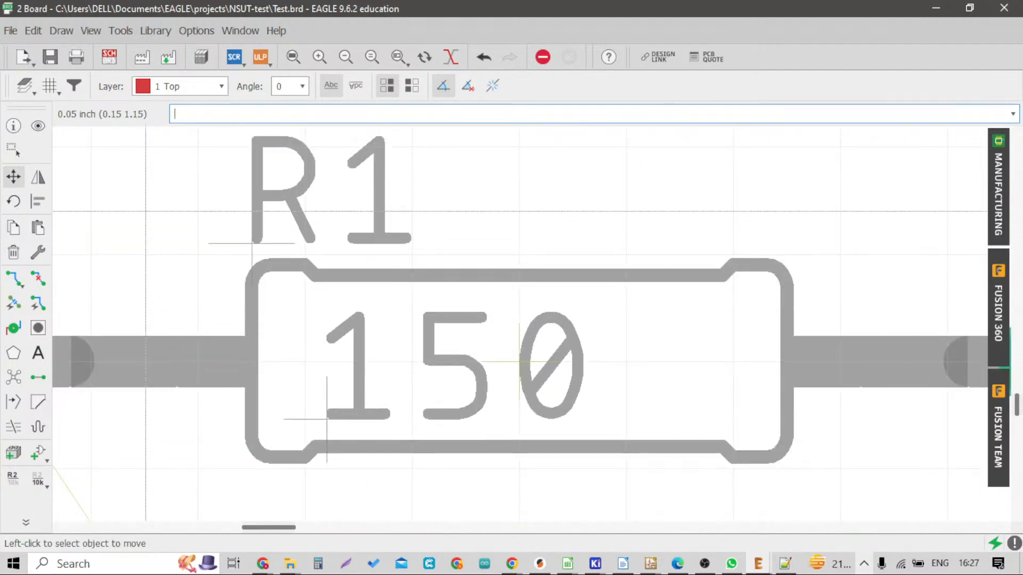
{"action": "left_click", "coordinate": [20, 182]}
{"action": "left_click", "coordinate": [326, 408]}
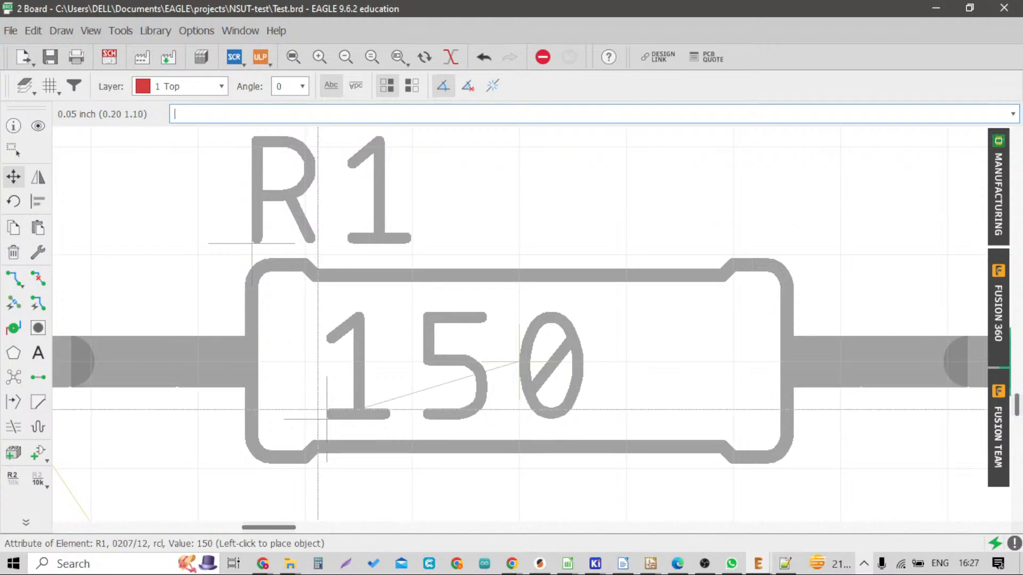
{"action": "scroll", "coordinate": [341, 427], "scroll_direction": "down", "scroll_amount": 6}
{"action": "left_click", "coordinate": [346, 453]}
{"action": "scroll", "coordinate": [344, 453], "scroll_direction": "up", "scroll_amount": 3}
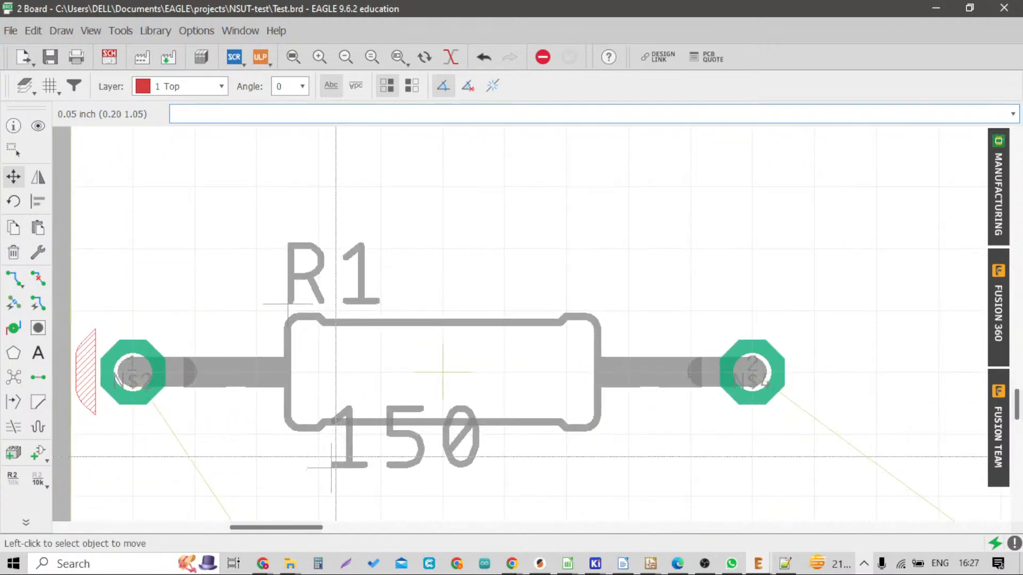
{"action": "left_click", "coordinate": [337, 464]}
{"action": "left_click", "coordinate": [343, 482]}
Undo the repositioning of R1's value label
{"action": "scroll", "coordinate": [443, 372], "scroll_direction": "up", "scroll_amount": 7}
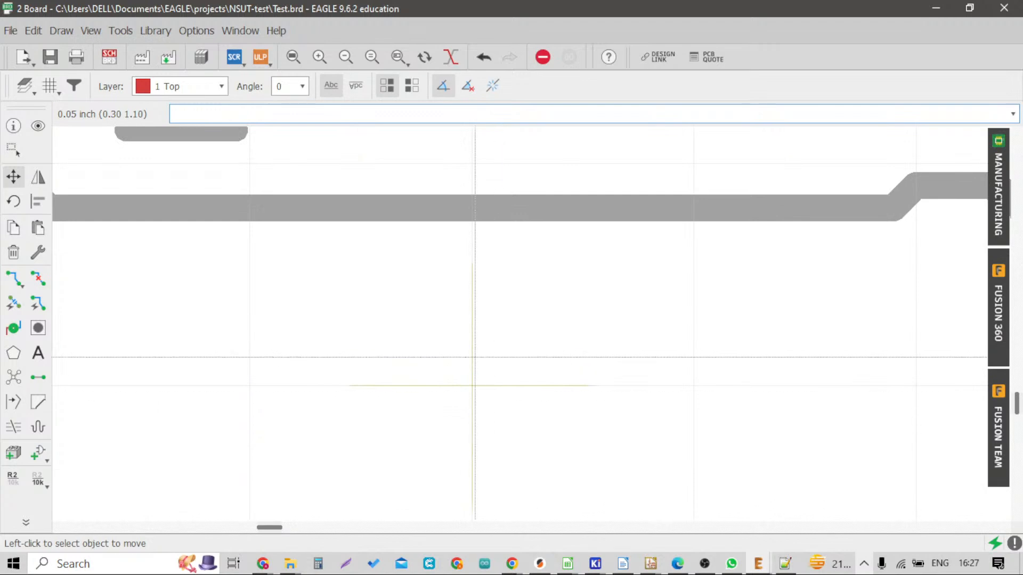
{"action": "scroll", "coordinate": [471, 385], "scroll_direction": "down", "scroll_amount": 6}
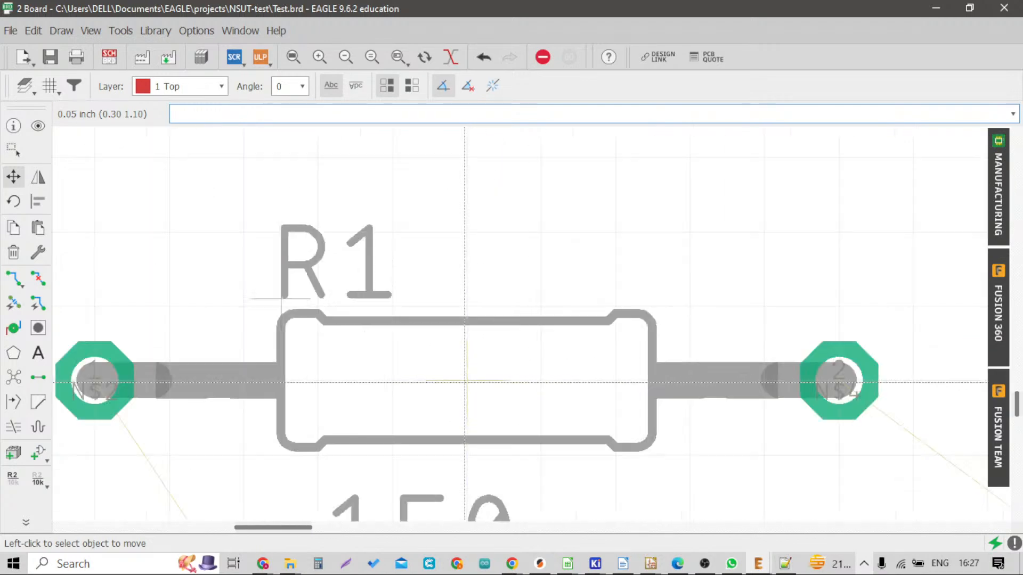
{"action": "scroll", "coordinate": [467, 393], "scroll_direction": "up", "scroll_amount": 7}
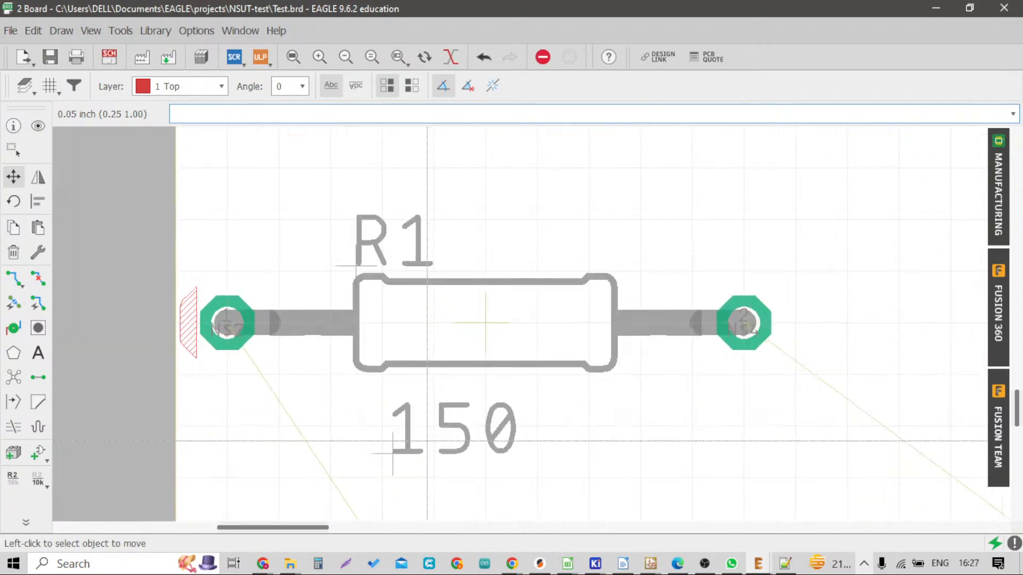
{"action": "key", "text": "ctrl+z"}
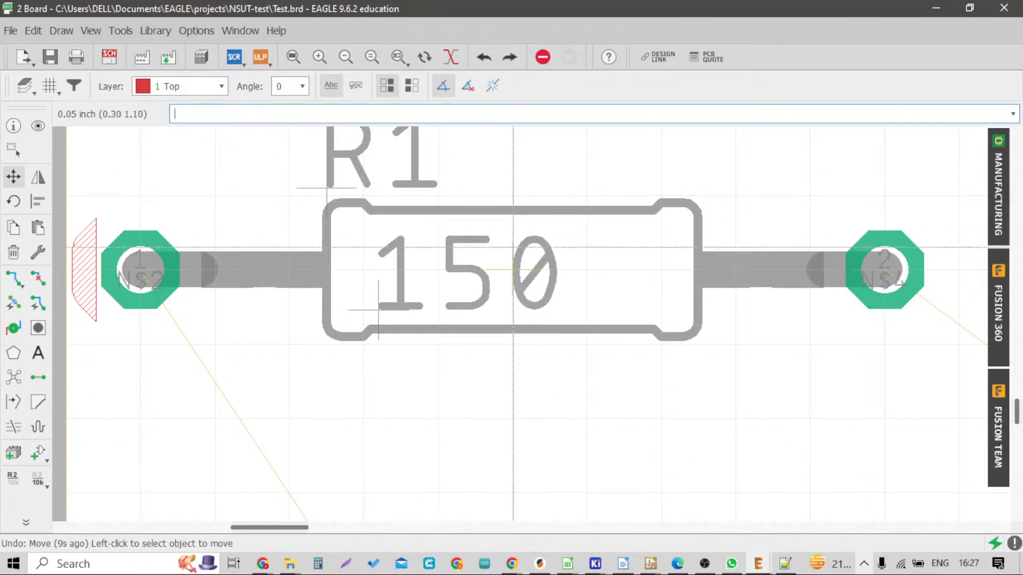
Move resistor R1 beside LED2, in line with its pads, at about (1.70, 0.65) inch
{"action": "left_click", "coordinate": [504, 252]}
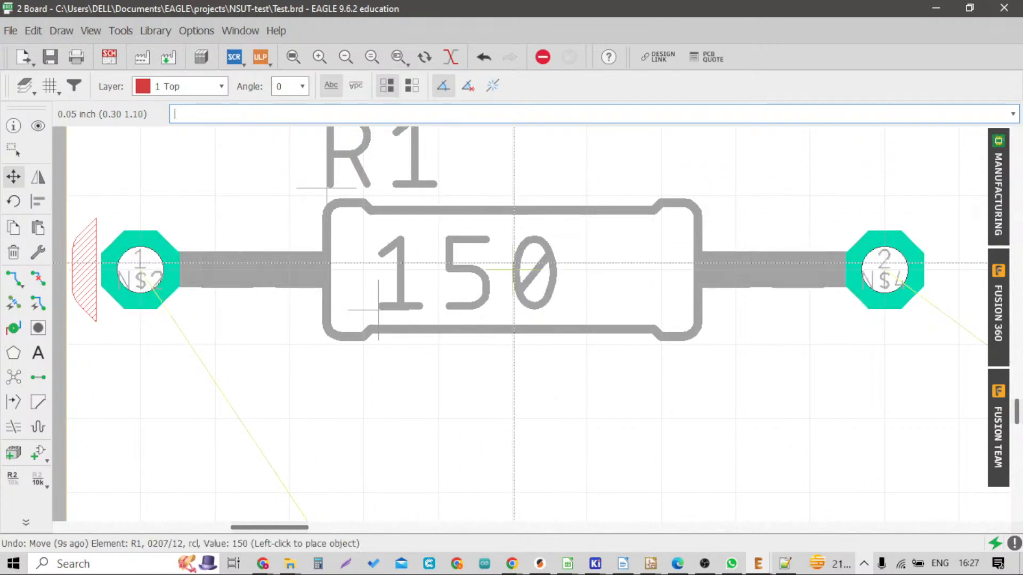
{"action": "scroll", "coordinate": [427, 277], "scroll_direction": "down", "scroll_amount": 8}
{"action": "scroll", "coordinate": [571, 344], "scroll_direction": "up", "scroll_amount": 5}
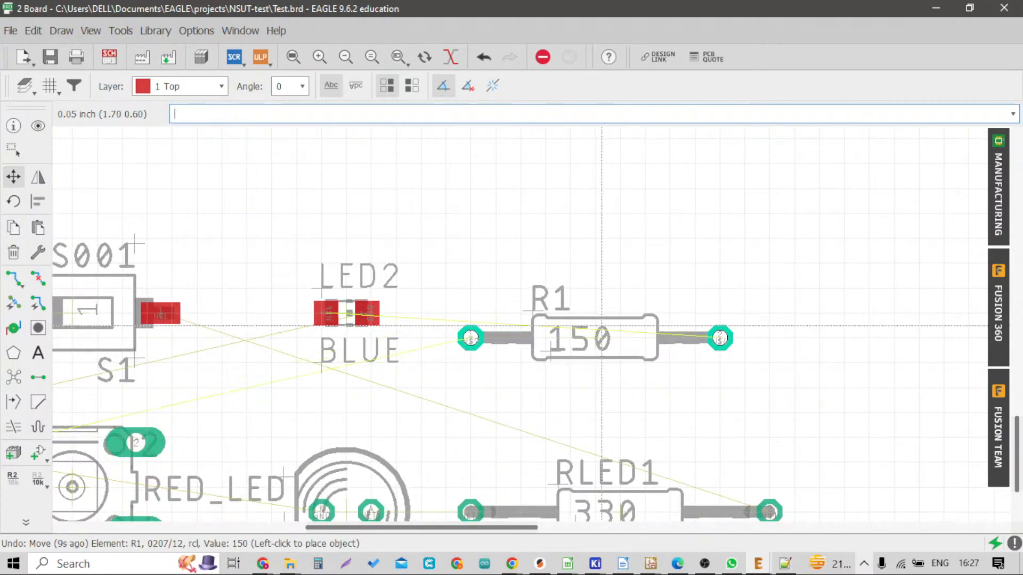
{"action": "left_click", "coordinate": [592, 325]}
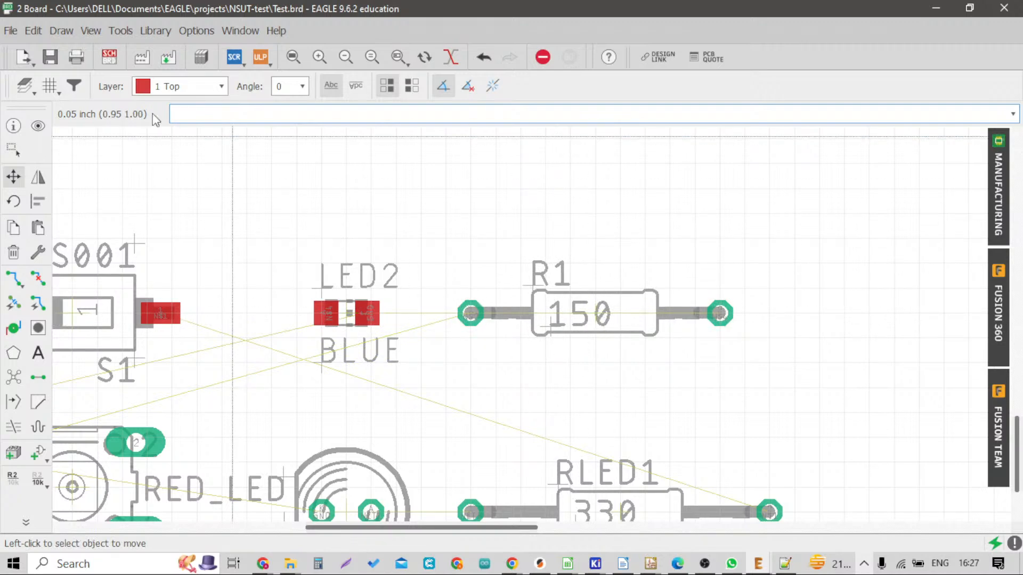
Review the overall component placement and the airwires linking connector SL1, the switches, LEDs and resistors
{"action": "scroll", "coordinate": [537, 416], "scroll_direction": "down", "scroll_amount": 3}
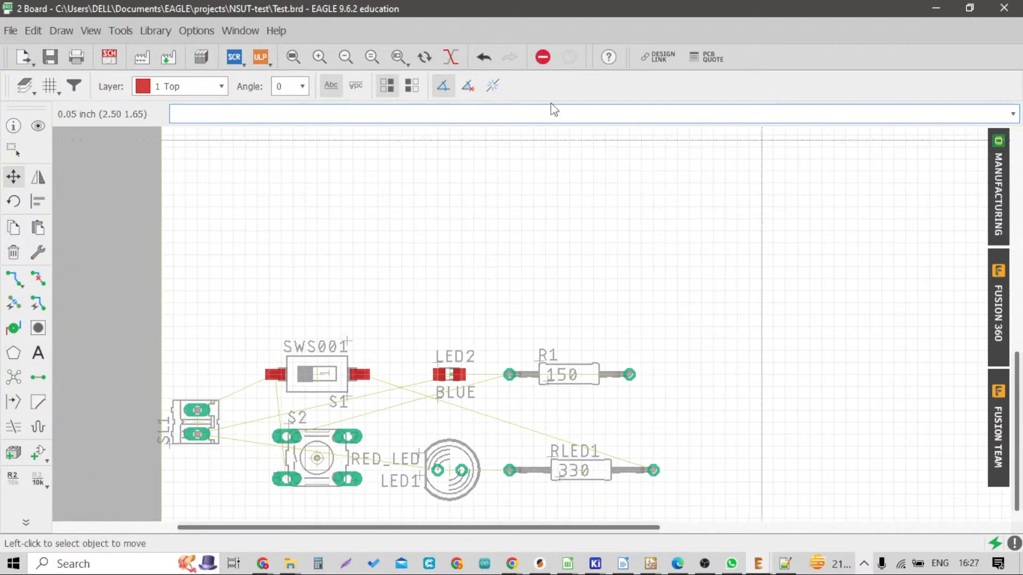
{"action": "scroll", "coordinate": [574, 272], "scroll_direction": "down", "scroll_amount": 2}
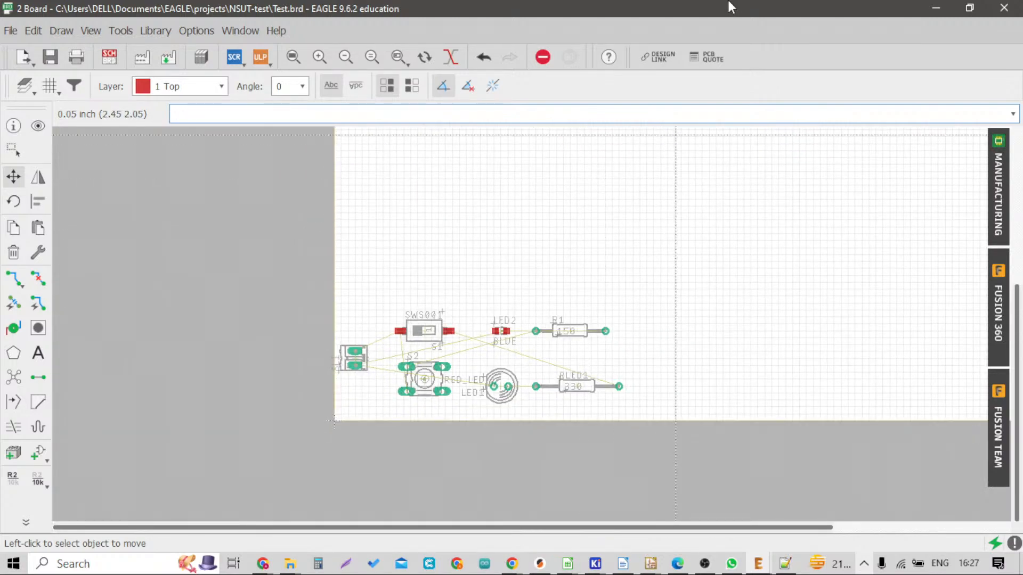
{"action": "scroll", "coordinate": [504, 360], "scroll_direction": "up", "scroll_amount": 3}
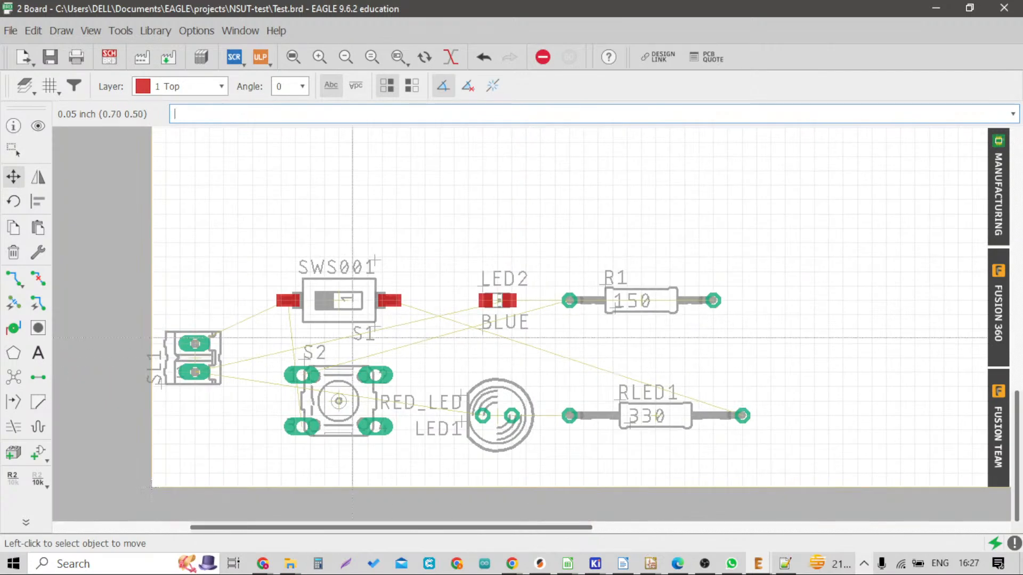
{"action": "scroll", "coordinate": [367, 293], "scroll_direction": "up", "scroll_amount": 4}
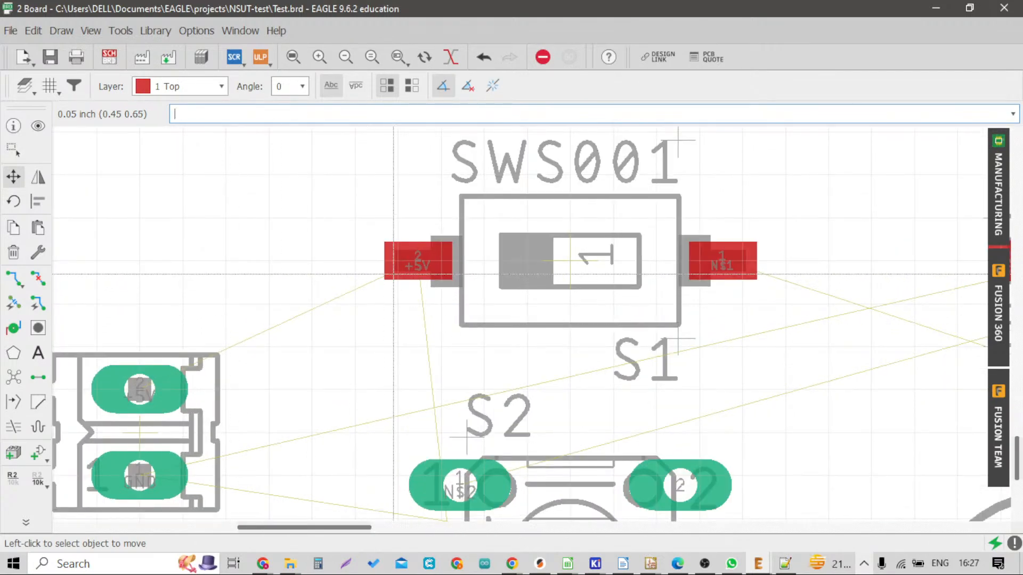
{"action": "scroll", "coordinate": [426, 278], "scroll_direction": "down", "scroll_amount": 2}
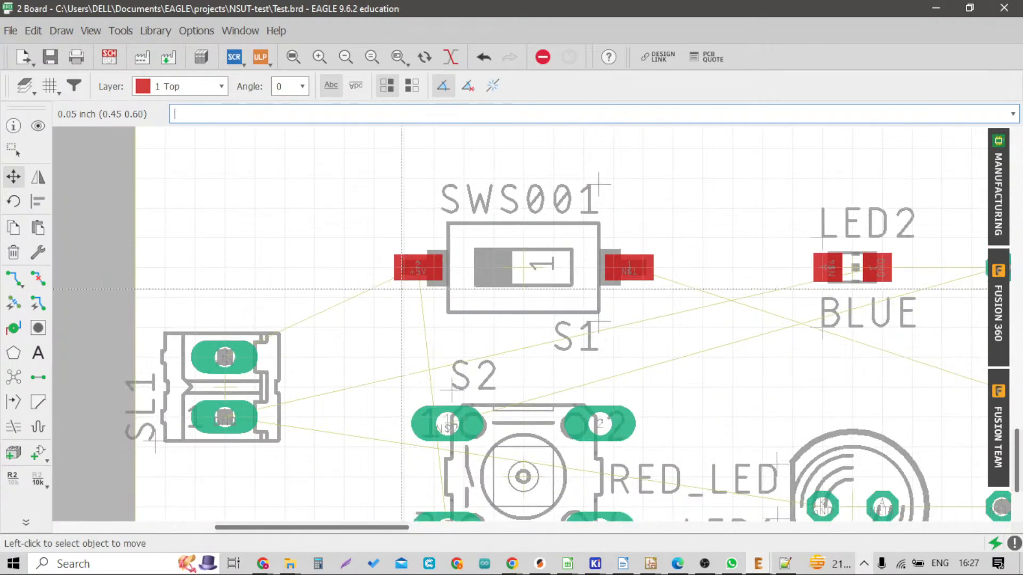
{"action": "scroll", "coordinate": [369, 307], "scroll_direction": "down", "scroll_amount": 2}
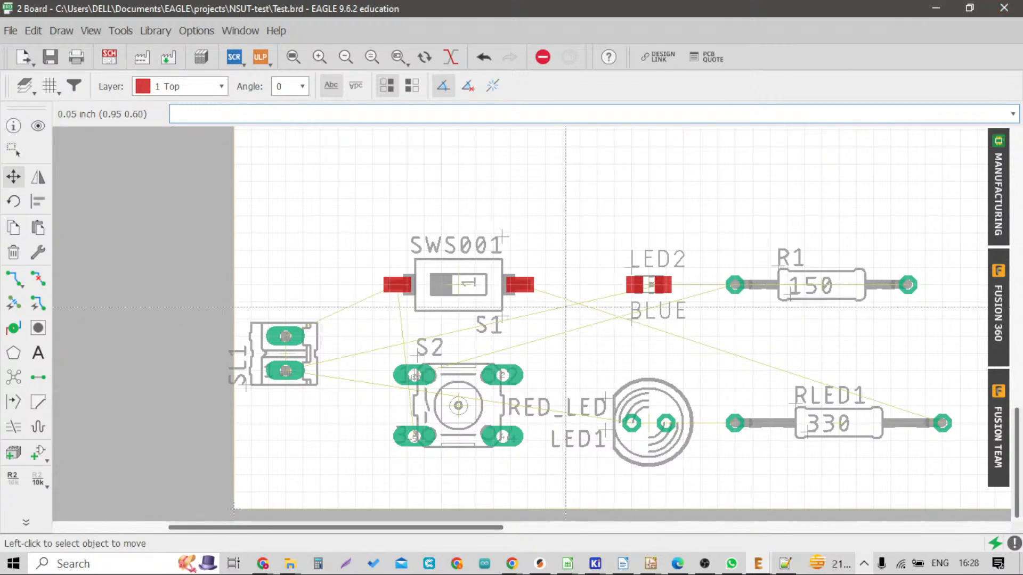
{"action": "scroll", "coordinate": [609, 297], "scroll_direction": "down", "scroll_amount": 1}
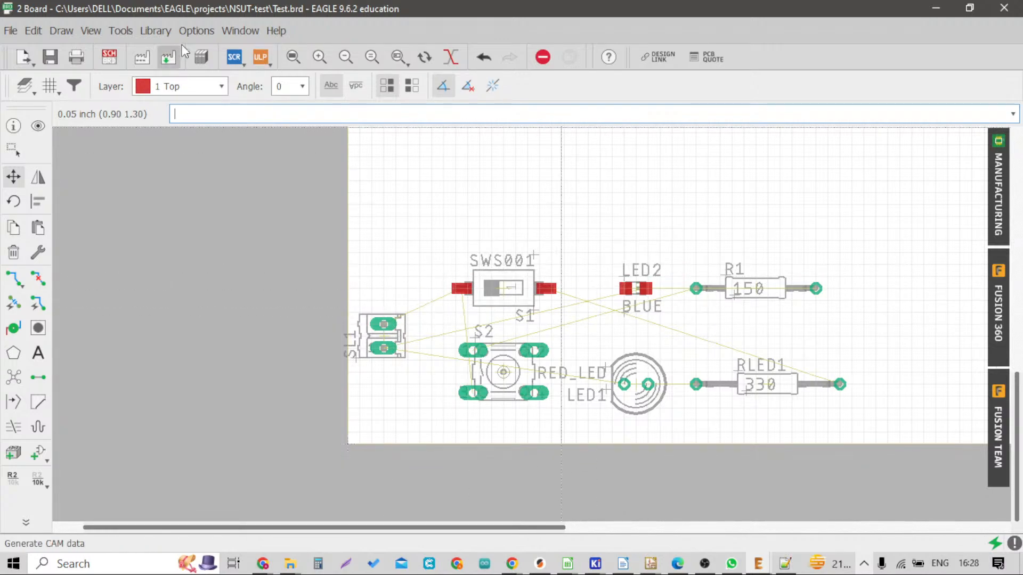
{"action": "scroll", "coordinate": [639, 331], "scroll_direction": "up", "scroll_amount": 3}
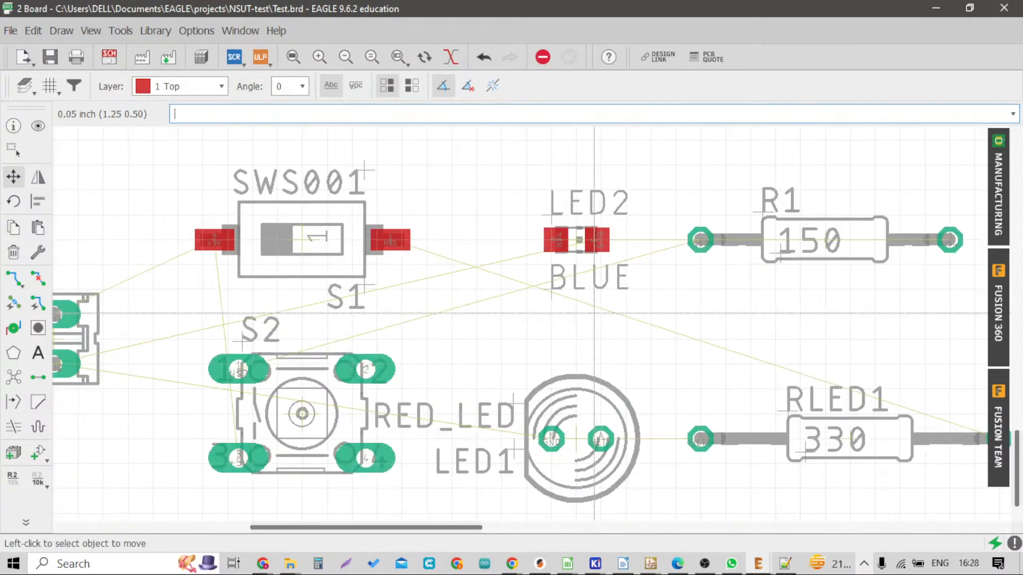
{"action": "scroll", "coordinate": [361, 206], "scroll_direction": "down", "scroll_amount": 2}
{"action": "scroll", "coordinate": [724, 309], "scroll_direction": "up", "scroll_amount": 2}
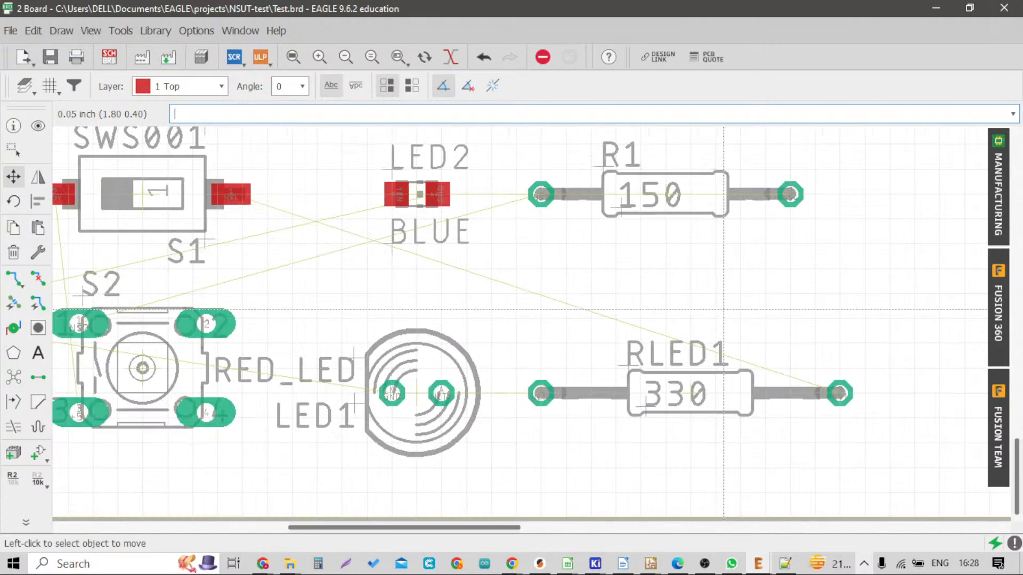
{"action": "scroll", "coordinate": [723, 309], "scroll_direction": "down", "scroll_amount": 1}
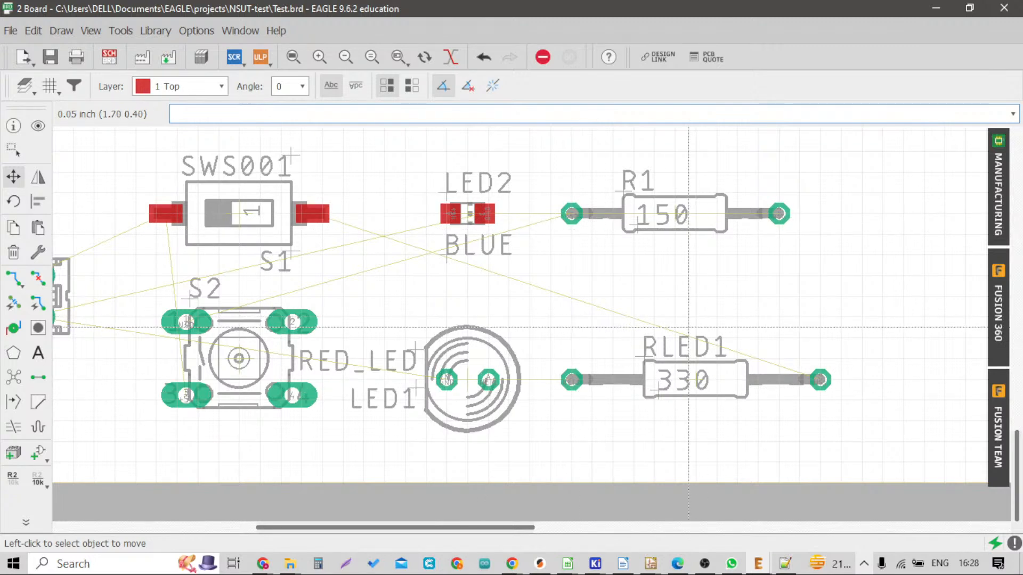
Move LED2 down between SWS001's row and LED1, and align resistor R1 beside it at about (1.70, 0.50) inch
{"action": "left_click", "coordinate": [13, 180]}
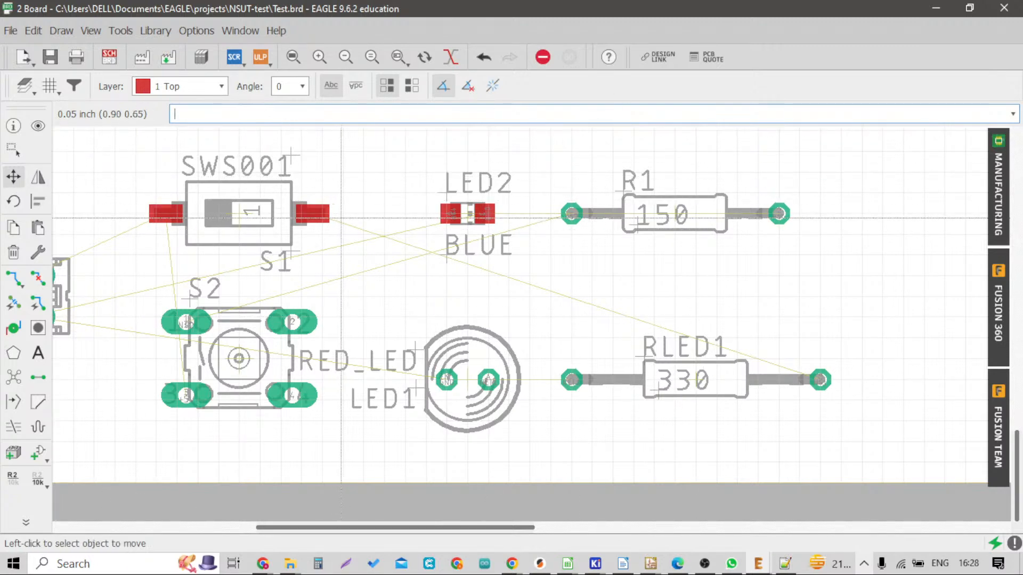
{"action": "scroll", "coordinate": [533, 214], "scroll_direction": "up", "scroll_amount": 3}
{"action": "left_click", "coordinate": [545, 213]}
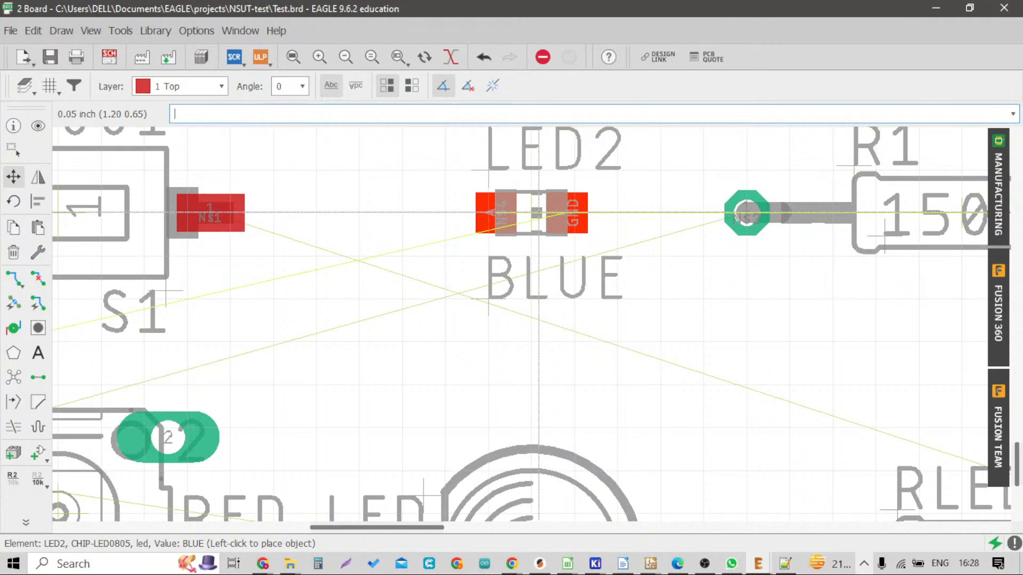
{"action": "left_click", "coordinate": [544, 341]}
{"action": "scroll", "coordinate": [785, 251], "scroll_direction": "down", "scroll_amount": 3}
{"action": "scroll", "coordinate": [784, 251], "scroll_direction": "up", "scroll_amount": 2}
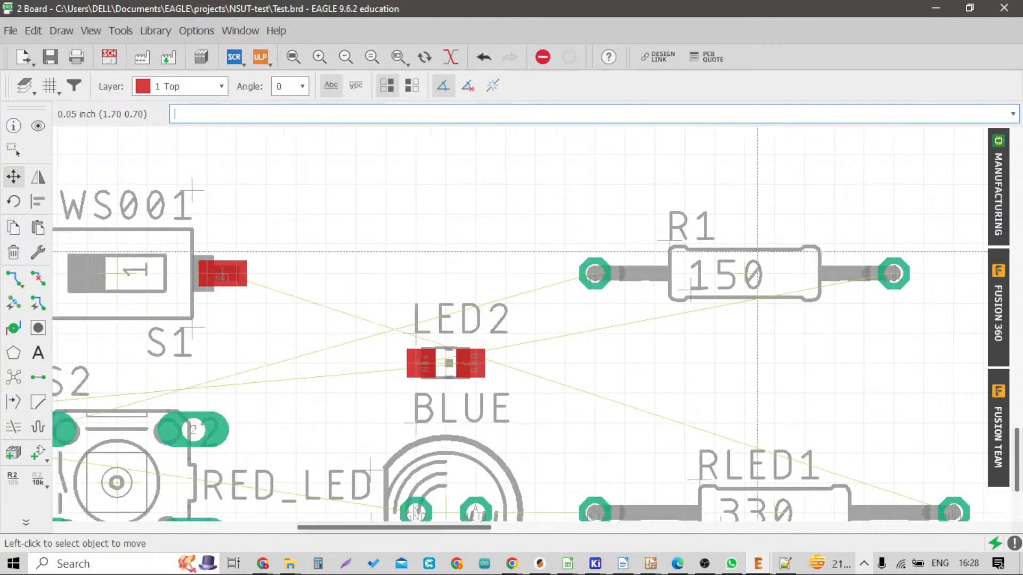
{"action": "left_click", "coordinate": [785, 252]}
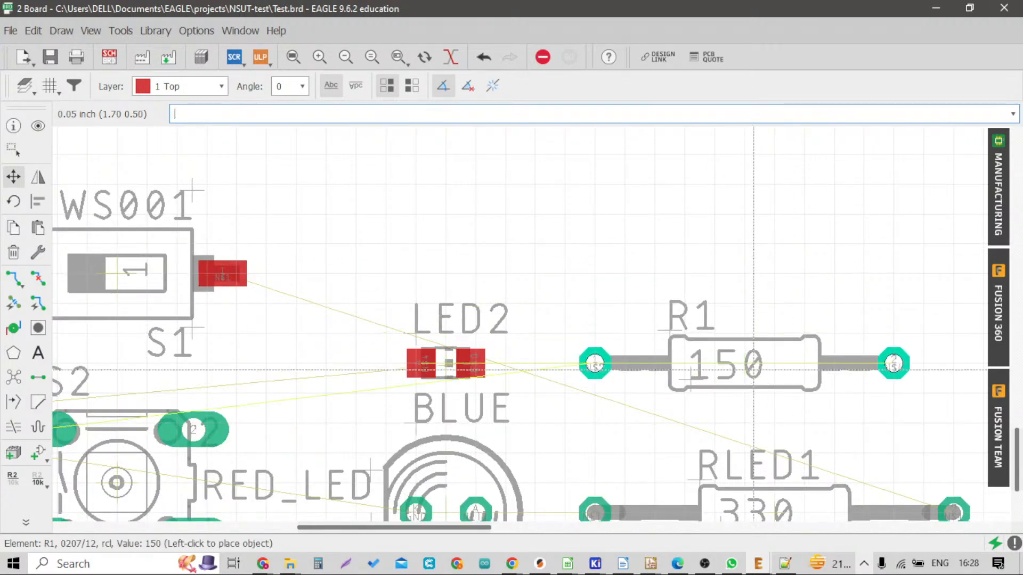
{"action": "left_click", "coordinate": [753, 368]}
{"action": "scroll", "coordinate": [725, 323], "scroll_direction": "down", "scroll_amount": 3}
{"action": "left_click", "coordinate": [750, 409]}
{"action": "right_click", "coordinate": [634, 235]}
{"action": "right_click", "coordinate": [634, 277]}
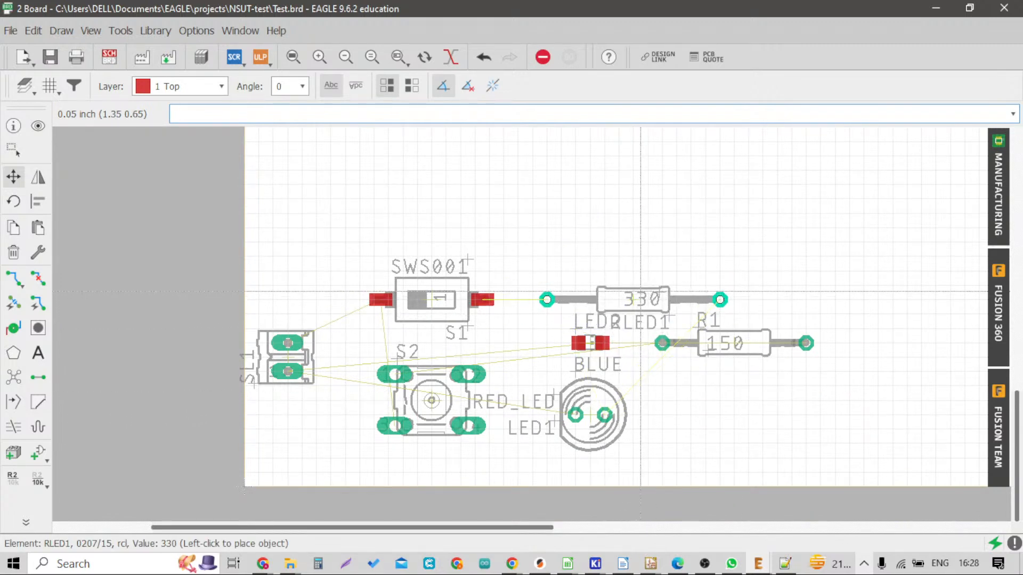
{"action": "right_click", "coordinate": [750, 411]}
{"action": "right_click", "coordinate": [750, 414]}
{"action": "left_click", "coordinate": [750, 414]}
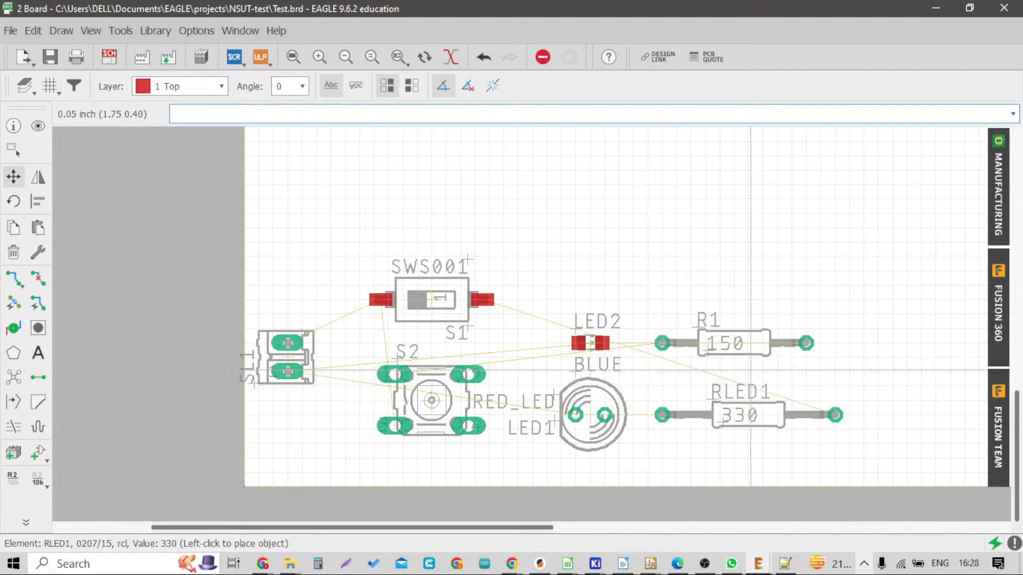
Move resistor RLED1 beside slide switch S1, rotate it 180° and place it in line with the switch's pads at about (1.30, 0.65) inch
{"action": "left_click", "coordinate": [12, 180]}
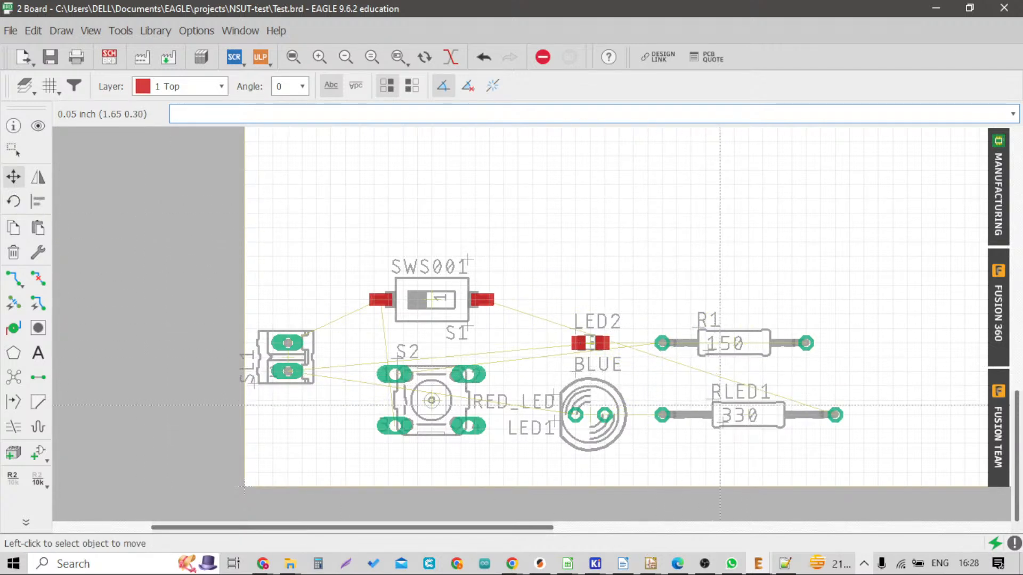
{"action": "left_click", "coordinate": [745, 413]}
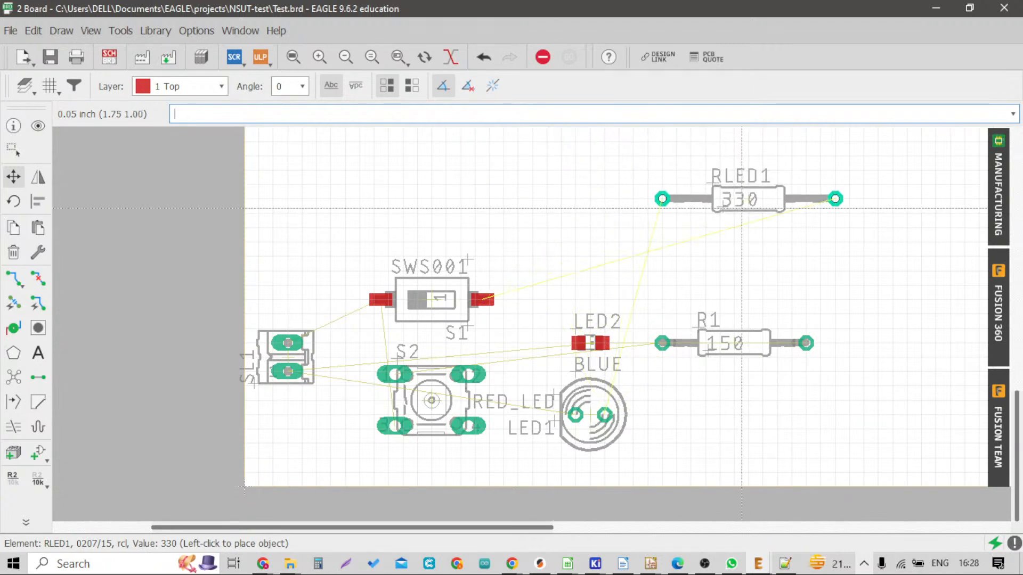
{"action": "scroll", "coordinate": [668, 260], "scroll_direction": "up", "scroll_amount": 2}
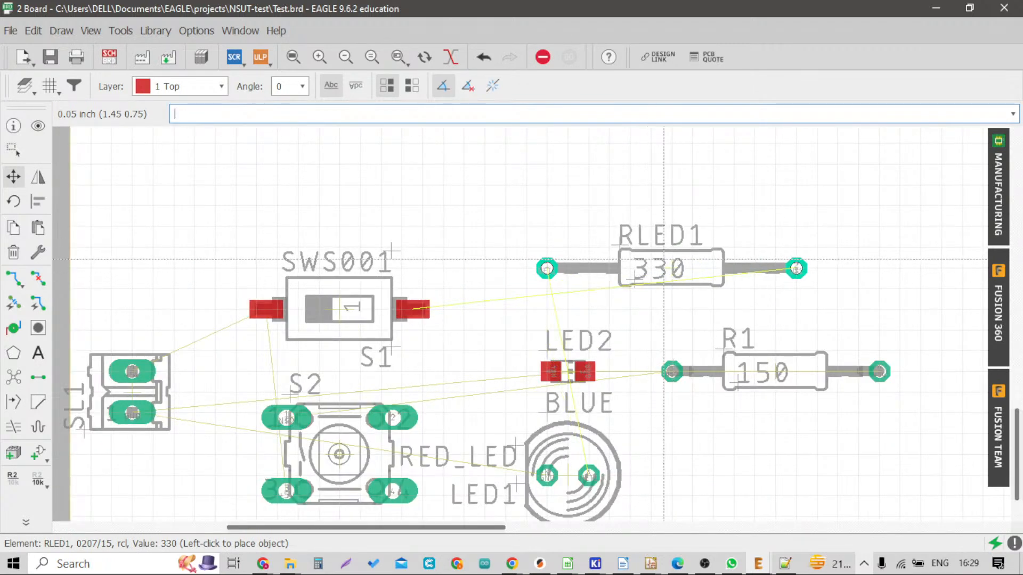
{"action": "right_click", "coordinate": [666, 261]}
{"action": "right_click", "coordinate": [669, 263]}
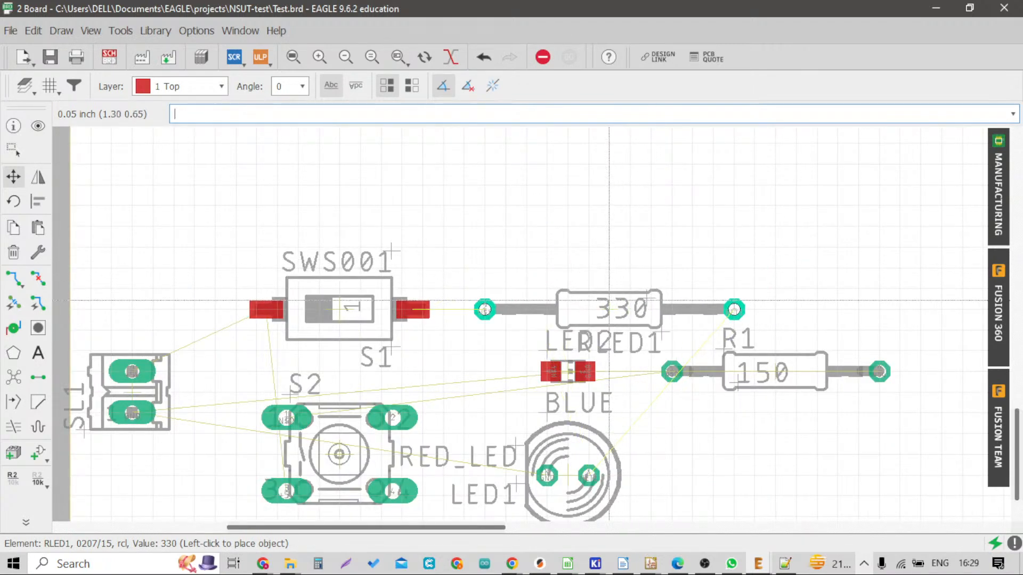
{"action": "left_click", "coordinate": [609, 301]}
{"action": "scroll", "coordinate": [613, 300], "scroll_direction": "down", "scroll_amount": 3}
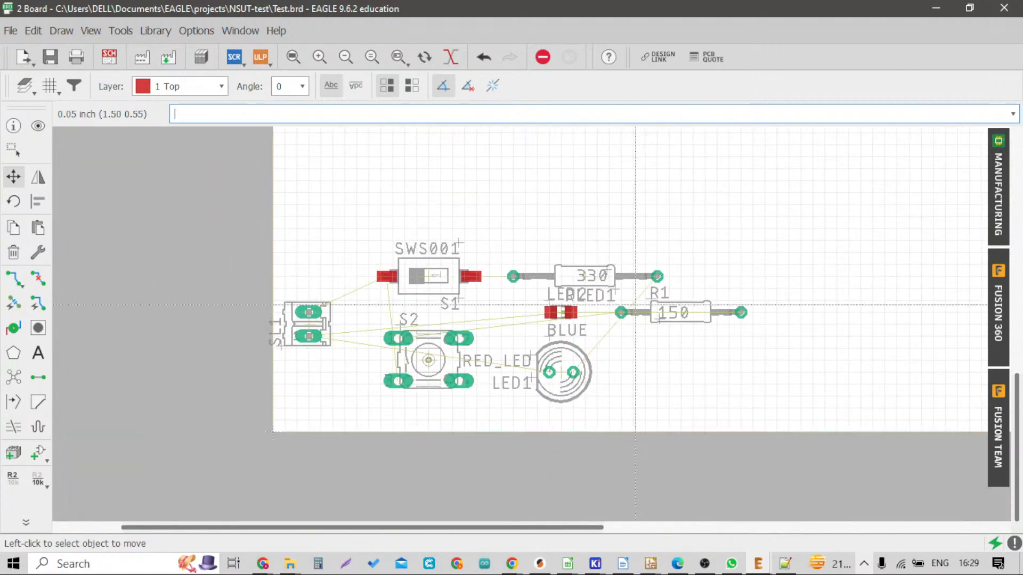
Clear the space below RLED1 by moving resistor R1 down toward the board's lower edge and LED2 to just above R1
{"action": "scroll", "coordinate": [629, 298], "scroll_direction": "up", "scroll_amount": 3}
{"action": "scroll", "coordinate": [658, 298], "scroll_direction": "down", "scroll_amount": 2}
{"action": "scroll", "coordinate": [666, 298], "scroll_direction": "up", "scroll_amount": 1}
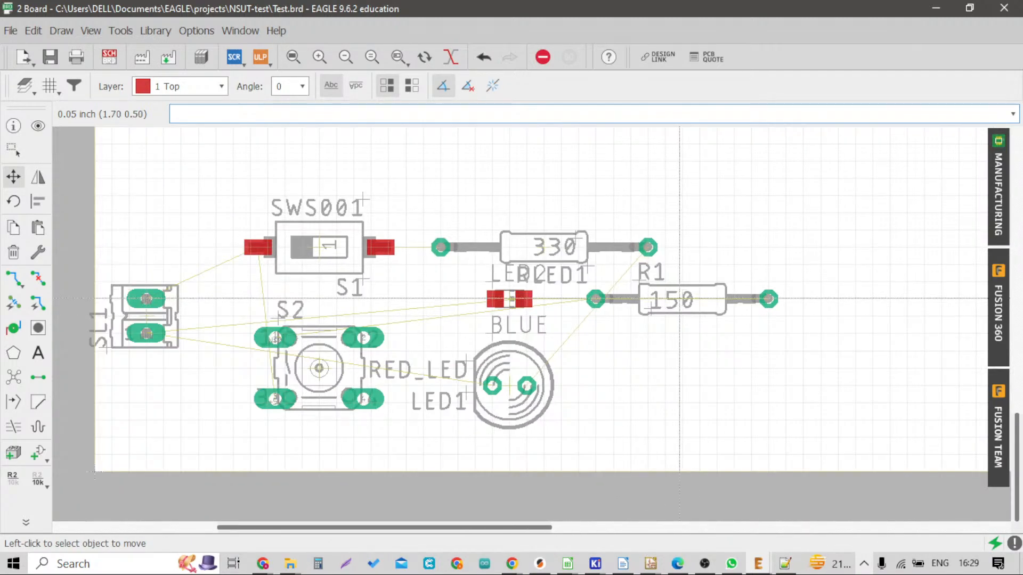
{"action": "left_click", "coordinate": [677, 299]}
{"action": "scroll", "coordinate": [677, 298], "scroll_direction": "down", "scroll_amount": 2}
{"action": "left_click", "coordinate": [675, 366]}
{"action": "scroll", "coordinate": [571, 301], "scroll_direction": "up", "scroll_amount": 2}
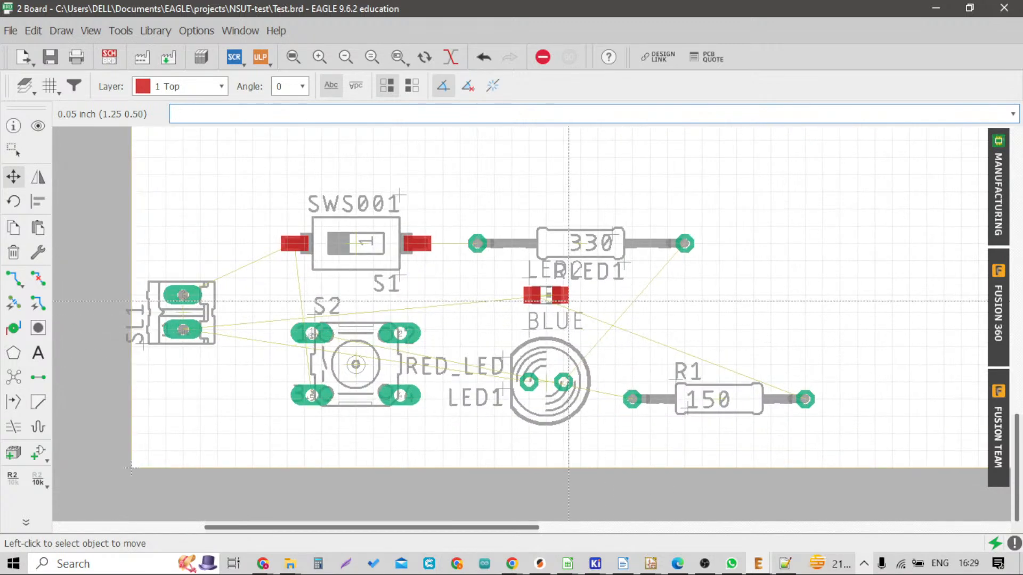
{"action": "left_click", "coordinate": [551, 294]}
{"action": "left_click", "coordinate": [730, 354]}
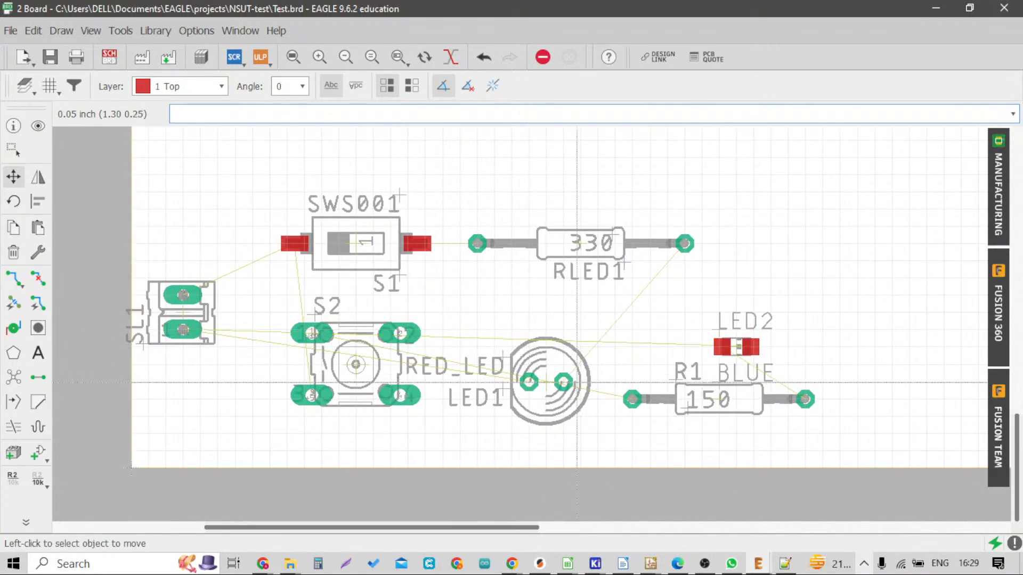
Move LED1 to the free end of RLED1, rotate it 180° and place it in line at about (1.85, 0.65) inch
{"action": "left_click", "coordinate": [551, 378]}
{"action": "scroll", "coordinate": [790, 238], "scroll_direction": "up", "scroll_amount": 1}
{"action": "scroll", "coordinate": [789, 238], "scroll_direction": "up", "scroll_amount": 2}
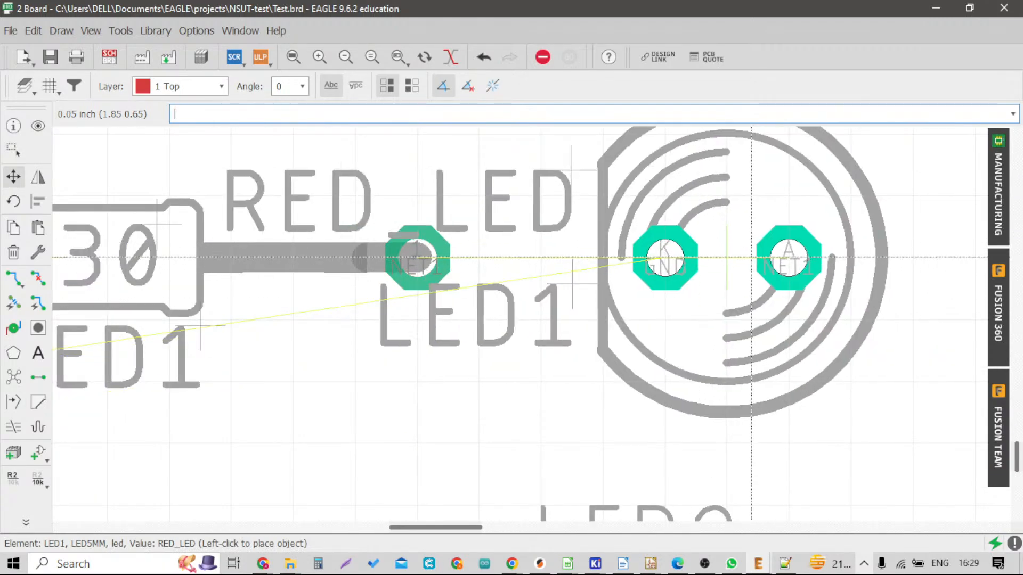
{"action": "right_click", "coordinate": [751, 257]}
{"action": "right_click", "coordinate": [752, 258]}
{"action": "left_click", "coordinate": [751, 258]}
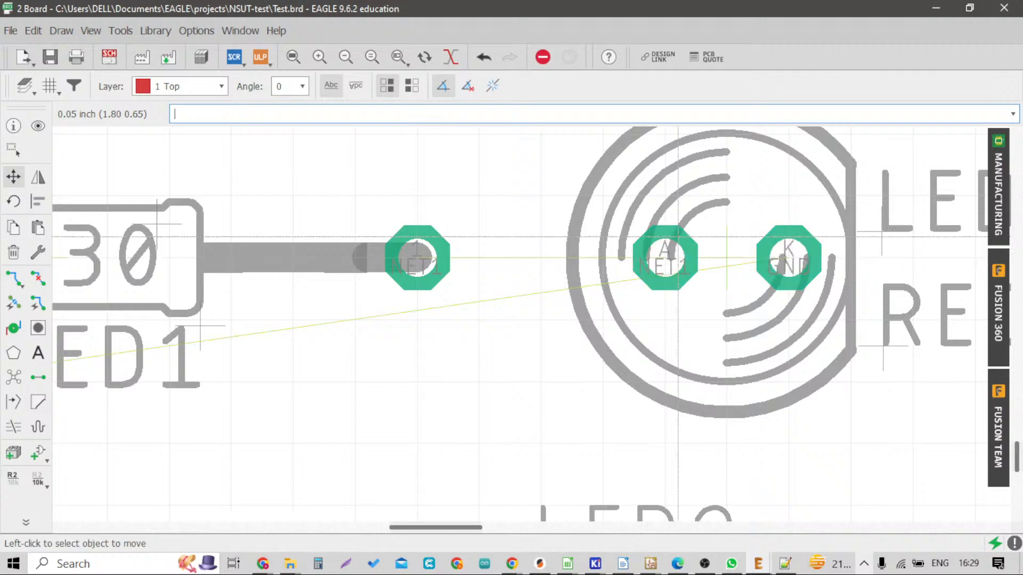
Move resistor R1 below RLED1, between switch S2 and LED2 and in line with LED2, at about (1.30, 0.35) inch
{"action": "scroll", "coordinate": [751, 258], "scroll_direction": "down", "scroll_amount": 3}
{"action": "scroll", "coordinate": [530, 254], "scroll_direction": "down", "scroll_amount": 2}
{"action": "scroll", "coordinate": [402, 308], "scroll_direction": "up", "scroll_amount": 2}
{"action": "scroll", "coordinate": [402, 308], "scroll_direction": "up", "scroll_amount": 1}
{"action": "scroll", "coordinate": [403, 308], "scroll_direction": "up", "scroll_amount": 1}
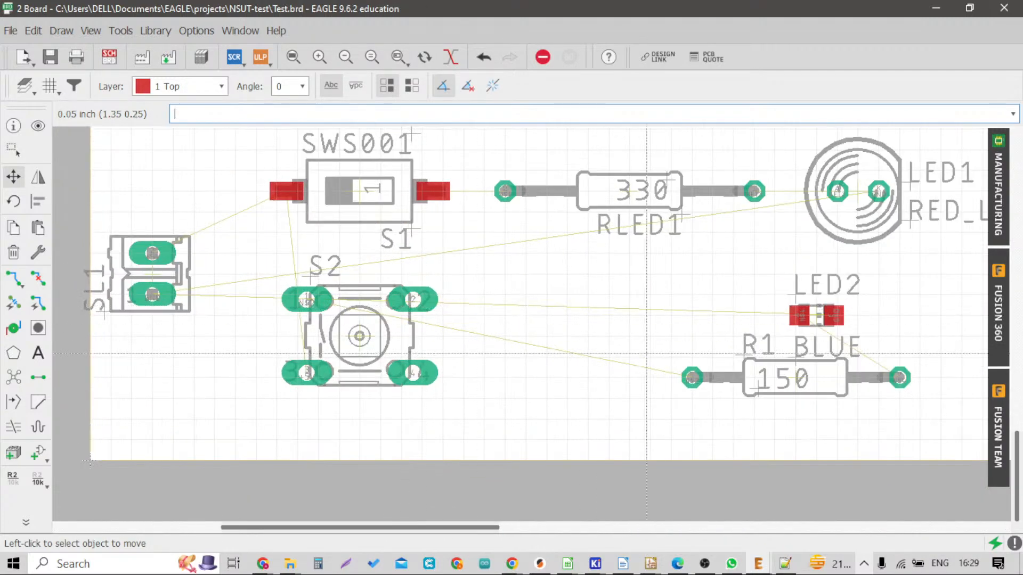
{"action": "left_click", "coordinate": [790, 375]}
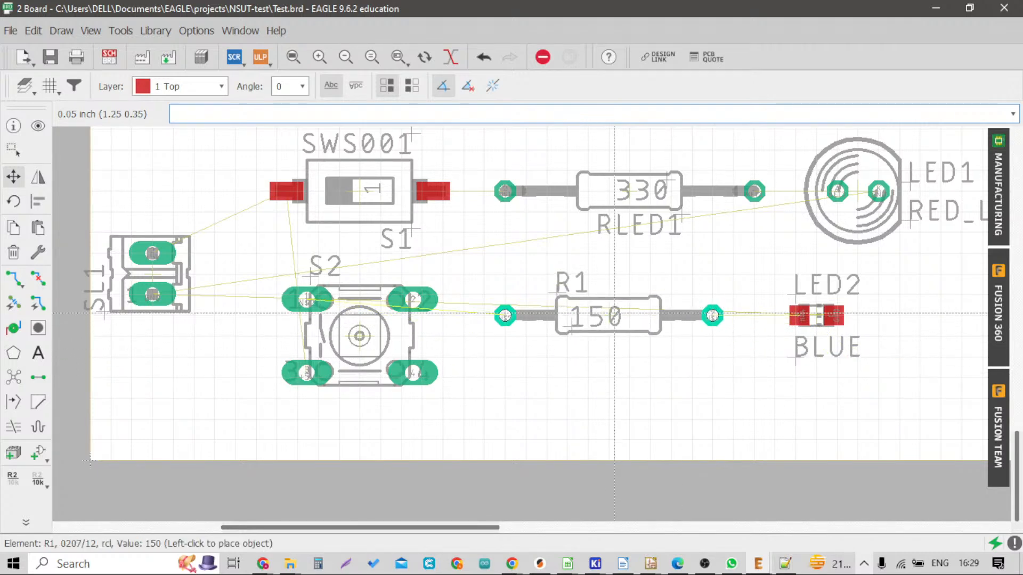
{"action": "scroll", "coordinate": [597, 318], "scroll_direction": "up", "scroll_amount": 2}
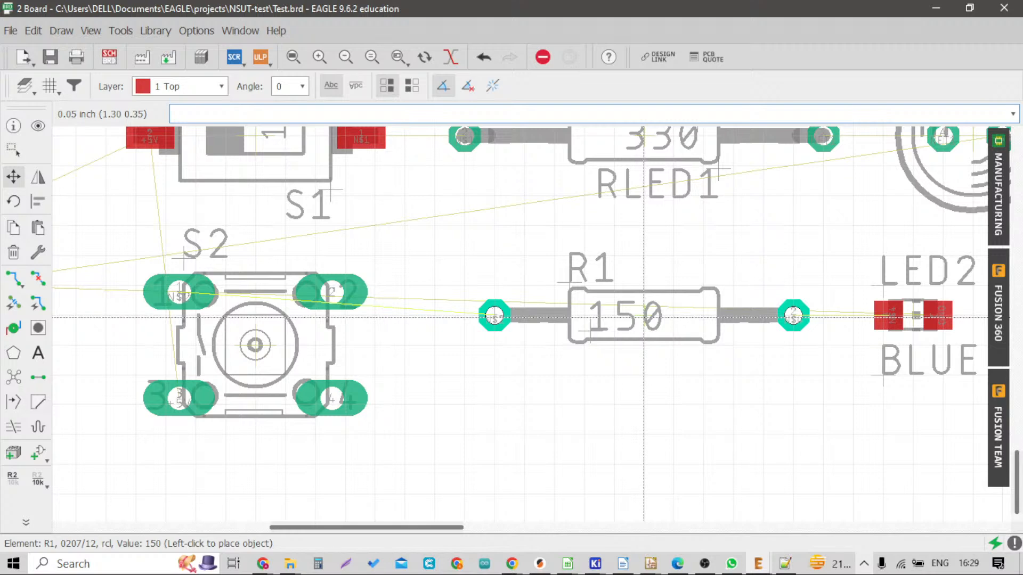
{"action": "scroll", "coordinate": [593, 318], "scroll_direction": "down", "scroll_amount": 3}
{"action": "scroll", "coordinate": [764, 320], "scroll_direction": "up", "scroll_amount": 4}
Move LED2 farther from R1 to sit below LED1, at about (1.85, 0.35) inch
{"action": "left_click", "coordinate": [761, 312]}
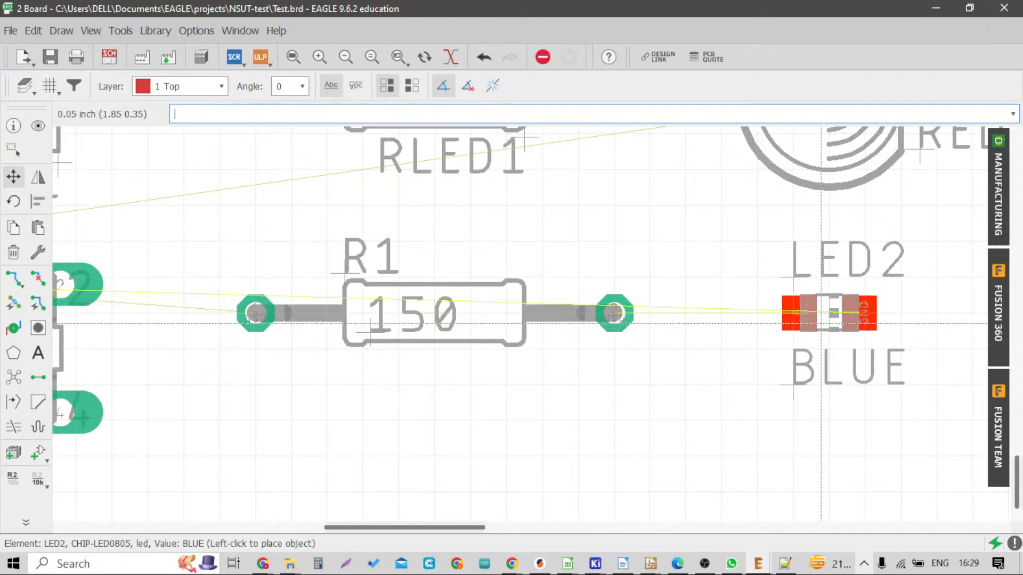
{"action": "left_click", "coordinate": [822, 324]}
{"action": "scroll", "coordinate": [704, 324], "scroll_direction": "down", "scroll_amount": 3}
Rotate pushbutton switch S2 by three quarter turns in place at about (0.65, 0.30) inch
{"action": "scroll", "coordinate": [487, 333], "scroll_direction": "up", "scroll_amount": 3}
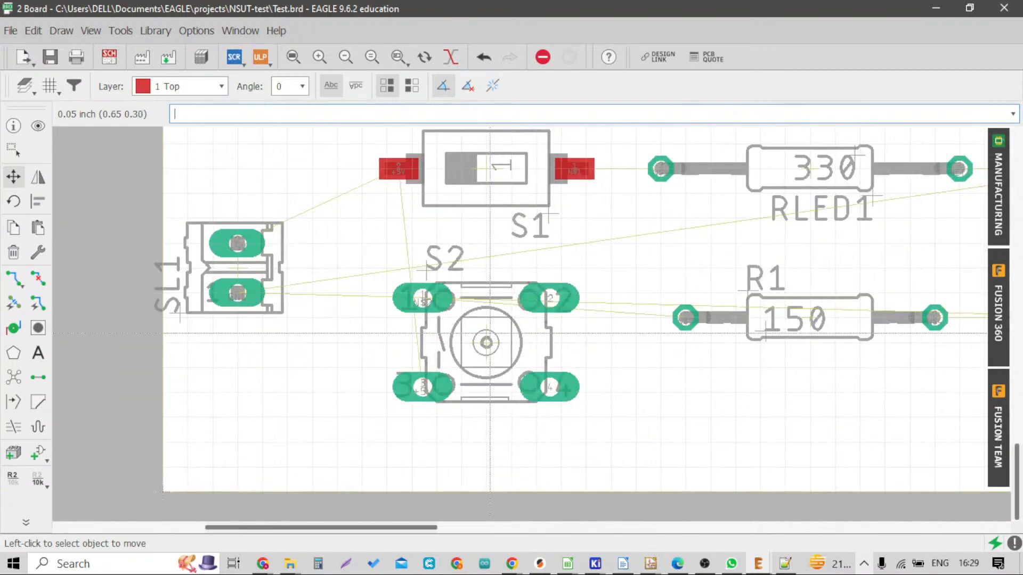
{"action": "scroll", "coordinate": [470, 346], "scroll_direction": "up", "scroll_amount": 3}
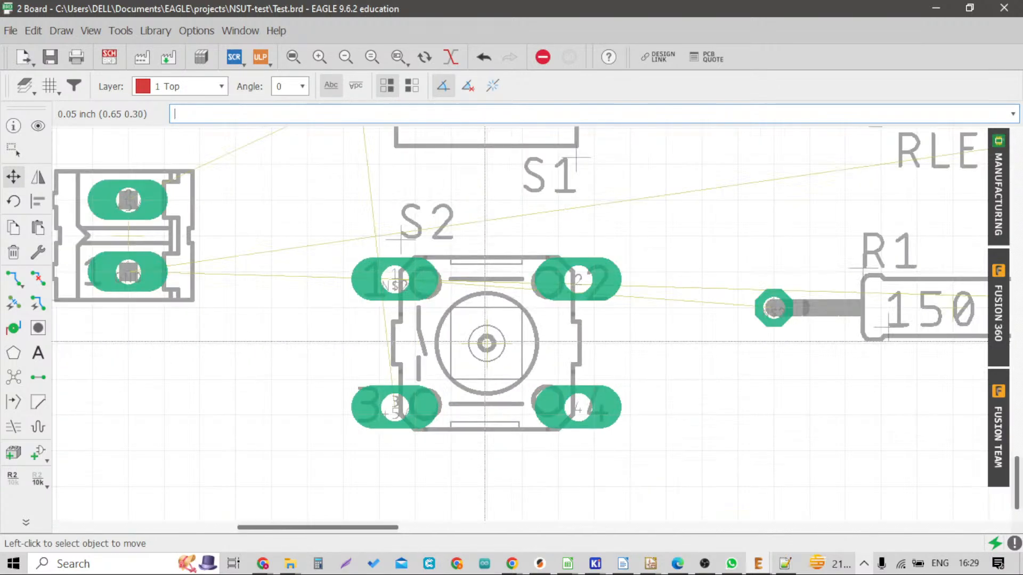
{"action": "left_click", "coordinate": [482, 343]}
{"action": "scroll", "coordinate": [508, 310], "scroll_direction": "down", "scroll_amount": 3}
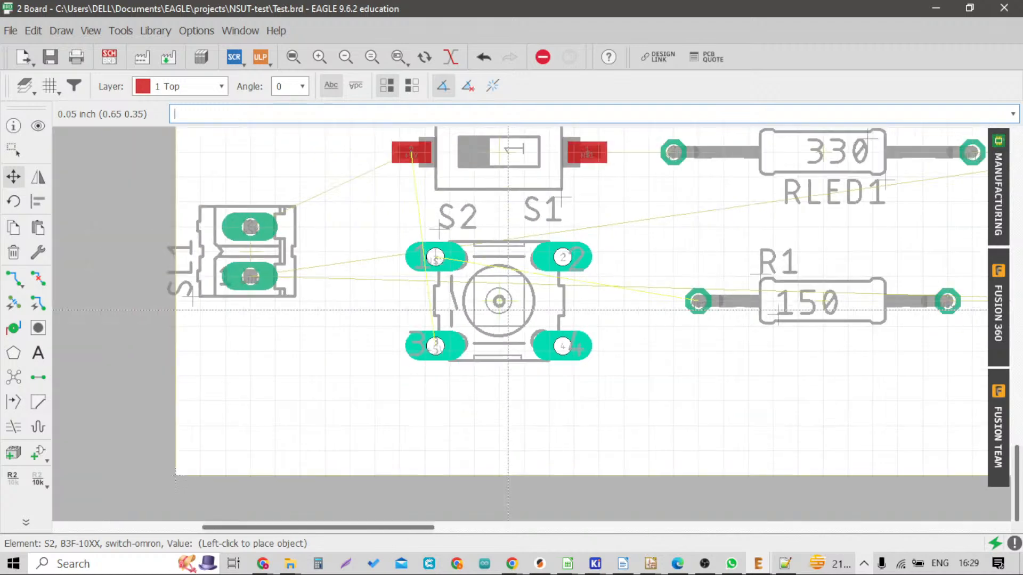
{"action": "right_click", "coordinate": [510, 315]}
{"action": "right_click", "coordinate": [510, 315]}
{"action": "right_click", "coordinate": [510, 314]}
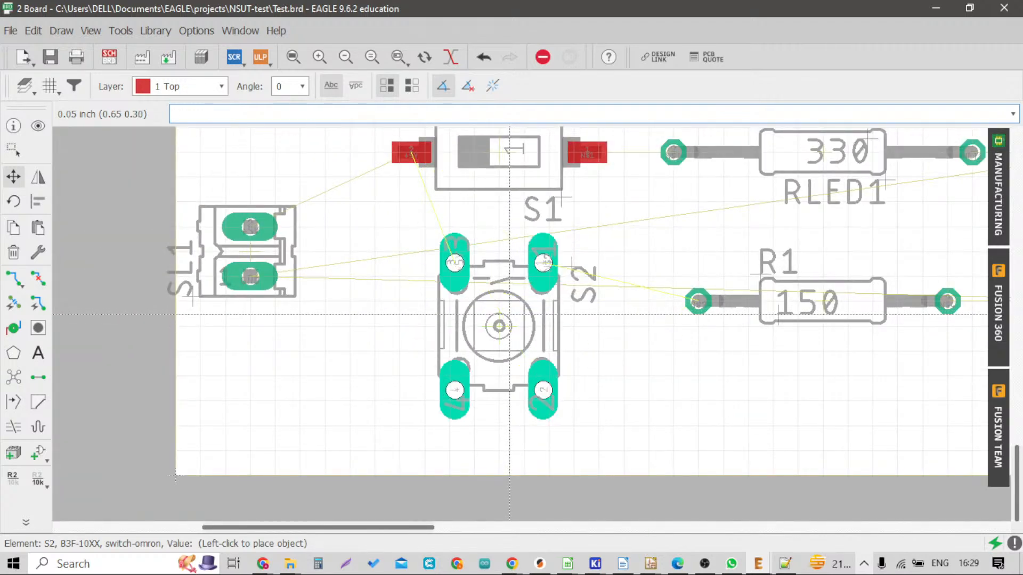
{"action": "left_click", "coordinate": [509, 314]}
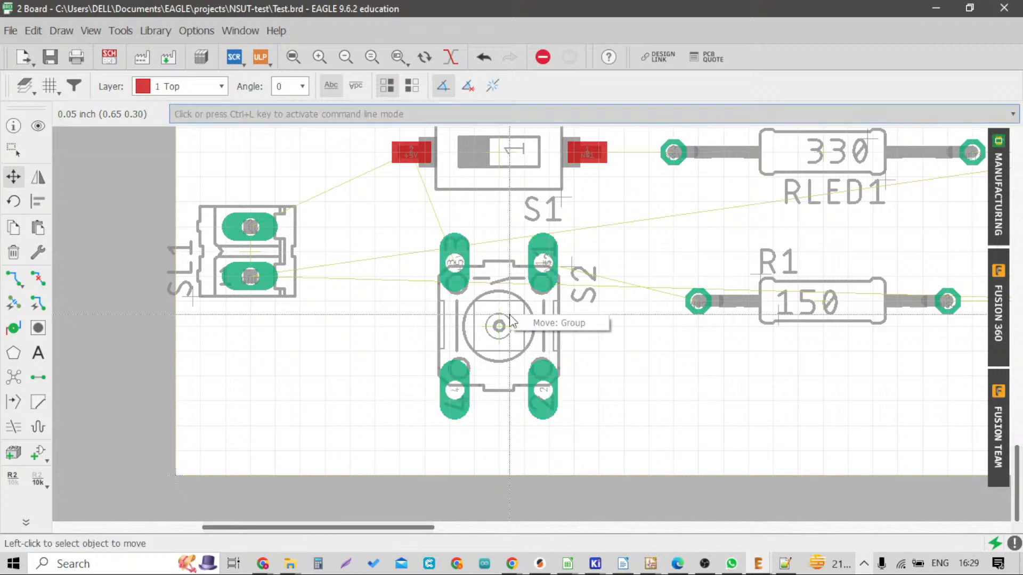
Return pushbutton switch S2 to its original orientation at about (0.65, 0.30) inch
{"action": "scroll", "coordinate": [441, 301], "scroll_direction": "down", "scroll_amount": 3}
{"action": "scroll", "coordinate": [525, 272], "scroll_direction": "up", "scroll_amount": 2}
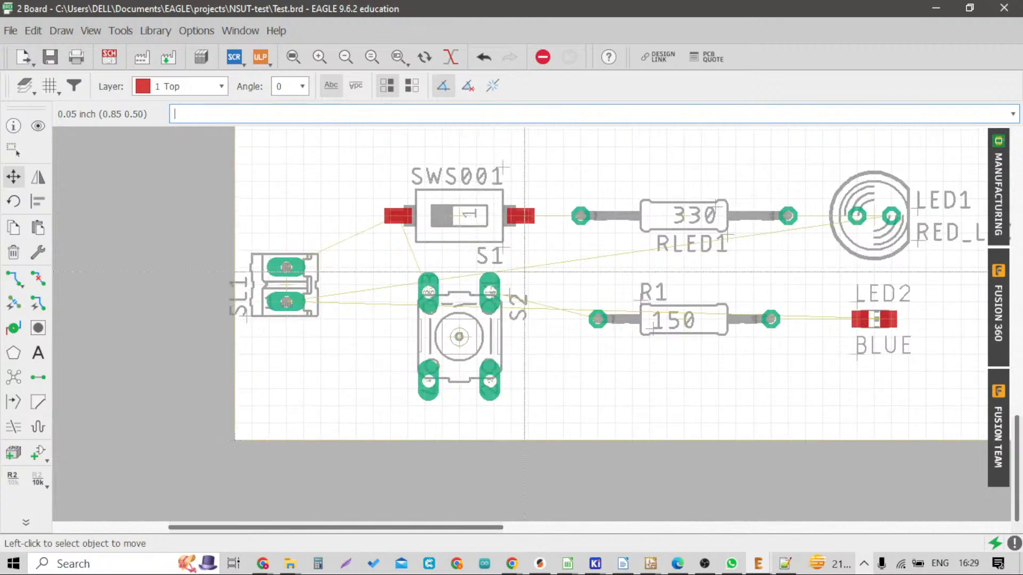
{"action": "scroll", "coordinate": [525, 273], "scroll_direction": "down", "scroll_amount": 3}
{"action": "scroll", "coordinate": [525, 278], "scroll_direction": "up", "scroll_amount": 1}
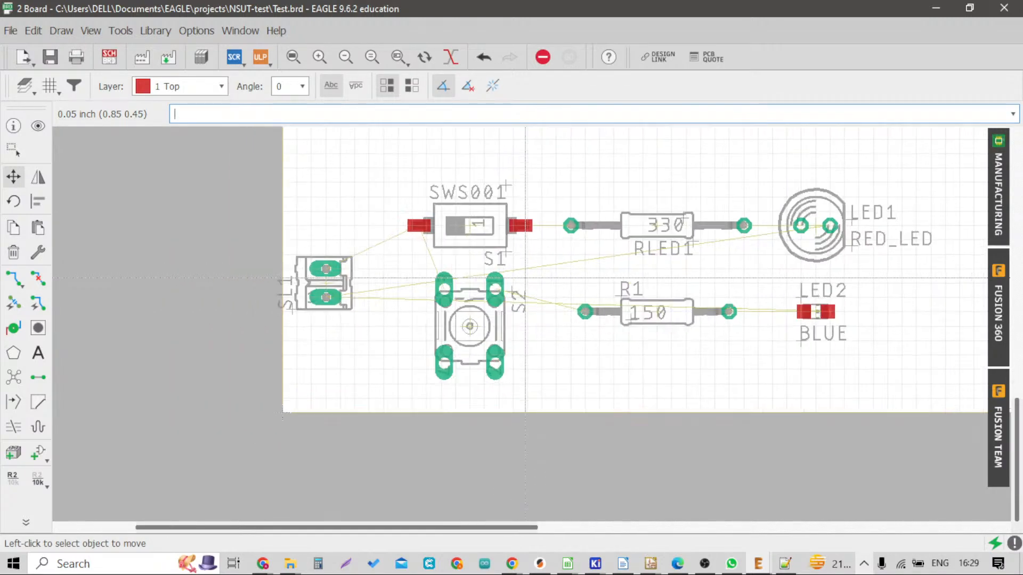
{"action": "scroll", "coordinate": [525, 278], "scroll_direction": "up", "scroll_amount": 1}
{"action": "left_click", "coordinate": [471, 325]}
{"action": "left_click", "coordinate": [462, 335]}
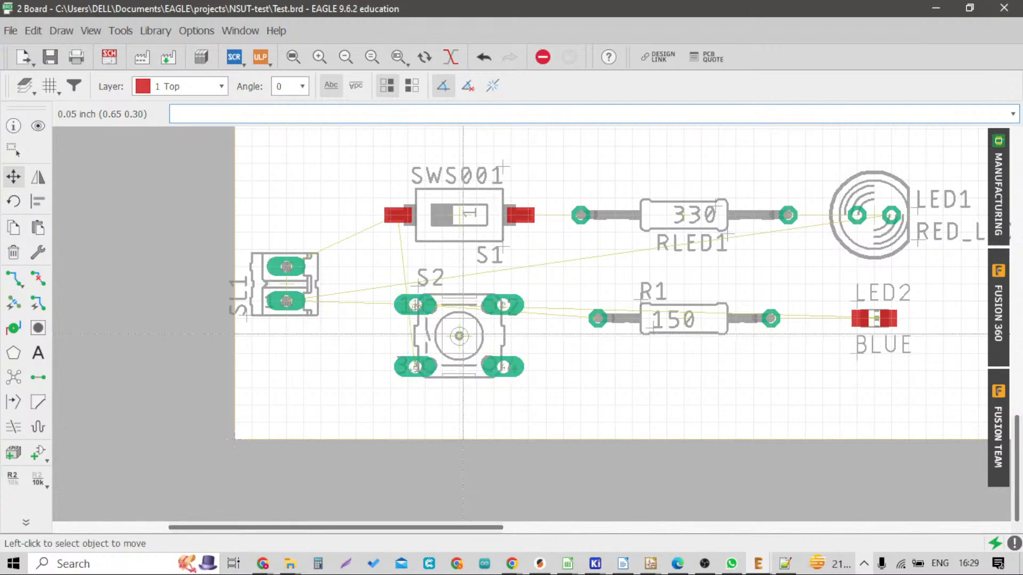
Rotate pushbutton switch S2 by three quarter turns in place so its pads 3 and 1 face slide switch S1
{"action": "left_click", "coordinate": [455, 336]}
{"action": "right_click", "coordinate": [455, 337]}
{"action": "right_click", "coordinate": [455, 336]}
{"action": "right_click", "coordinate": [455, 337]}
{"action": "left_click", "coordinate": [456, 337]}
{"action": "scroll", "coordinate": [515, 325], "scroll_direction": "down", "scroll_amount": 3}
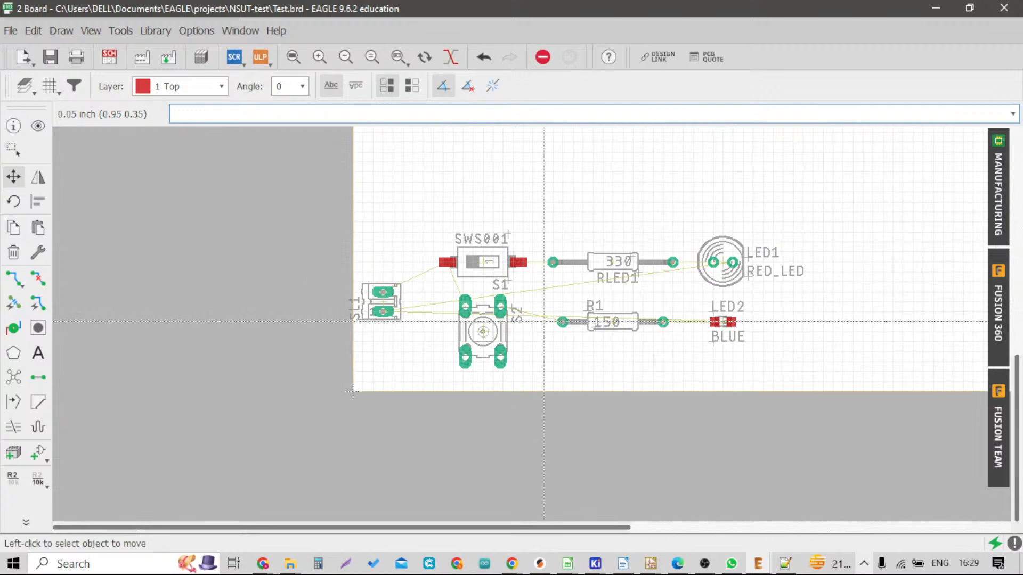
{"action": "scroll", "coordinate": [740, 335], "scroll_direction": "down", "scroll_amount": 2}
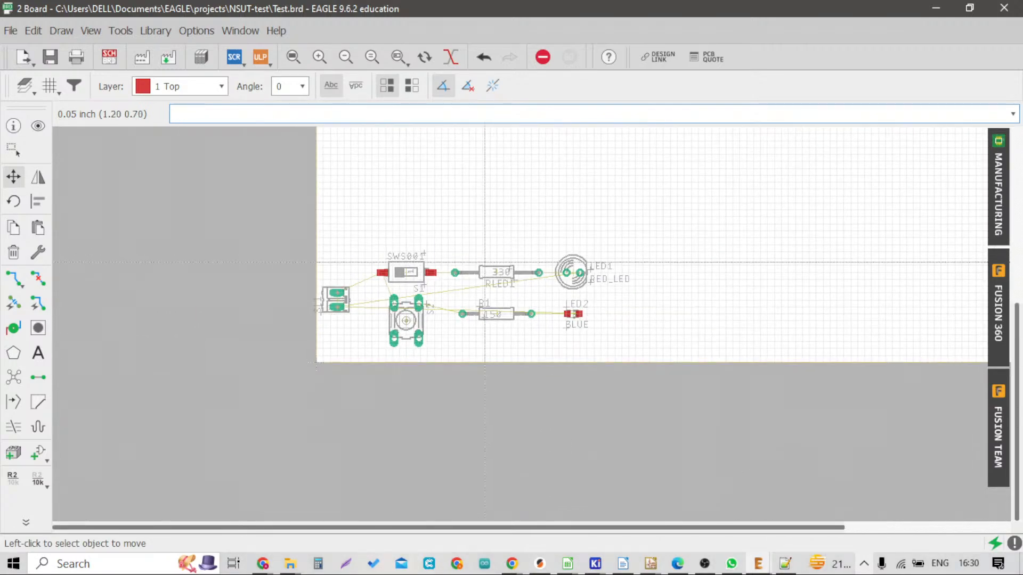
{"action": "scroll", "coordinate": [397, 270], "scroll_direction": "up", "scroll_amount": 4}
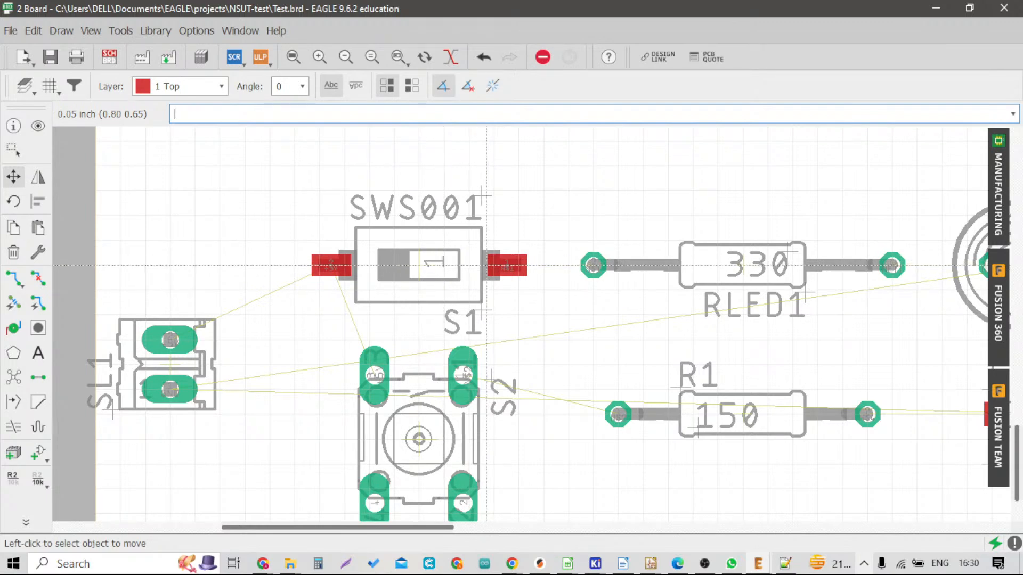
Move slide switch S1 up to about (0.65, 0.70) inch and pushbutton S2 up to about (0.65, 0.35) inch
{"action": "scroll", "coordinate": [405, 265], "scroll_direction": "up", "scroll_amount": 3}
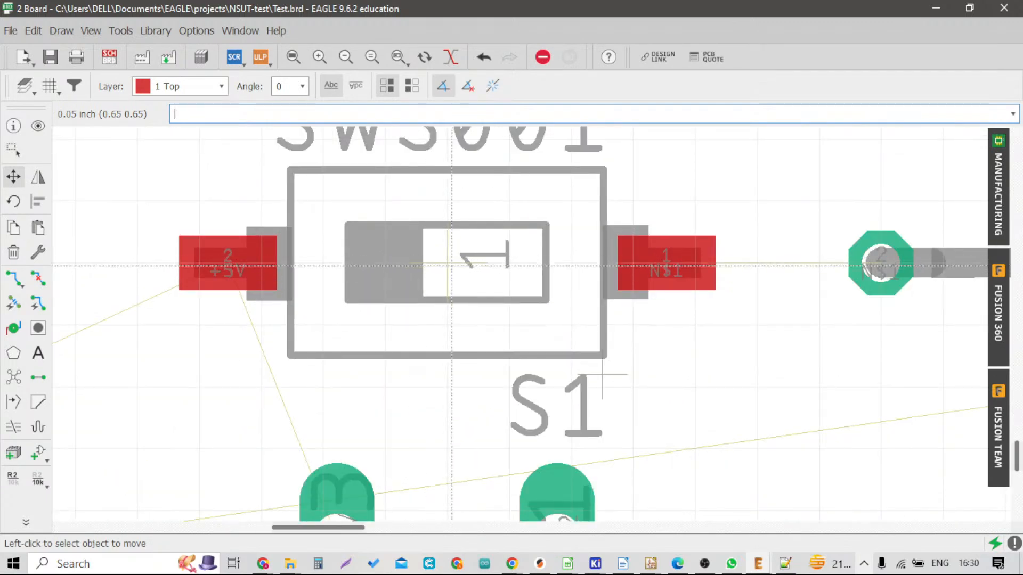
{"action": "left_click", "coordinate": [603, 374]}
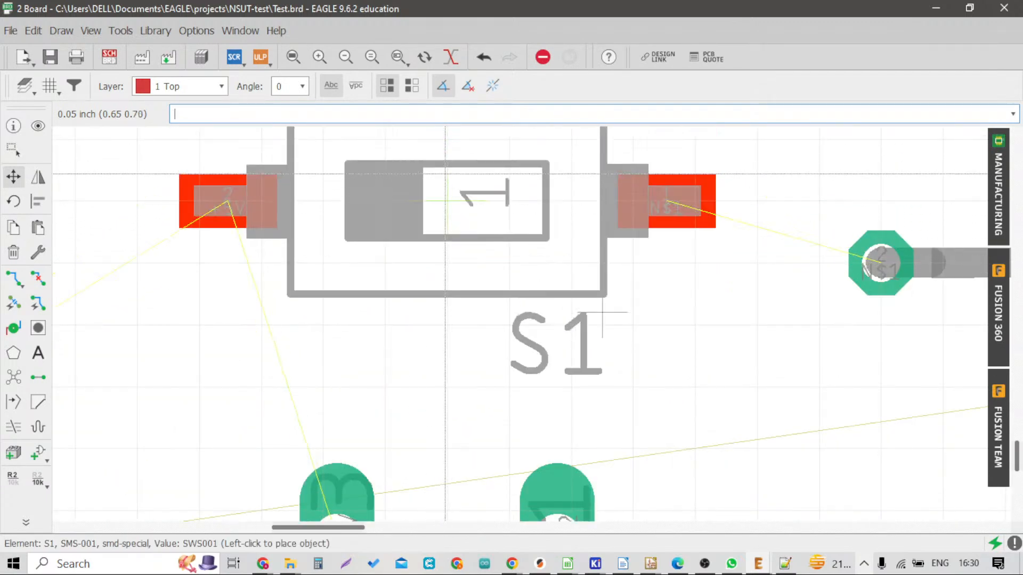
{"action": "left_click", "coordinate": [444, 170]}
{"action": "scroll", "coordinate": [443, 274], "scroll_direction": "down", "scroll_amount": 7}
{"action": "scroll", "coordinate": [434, 385], "scroll_direction": "up", "scroll_amount": 3}
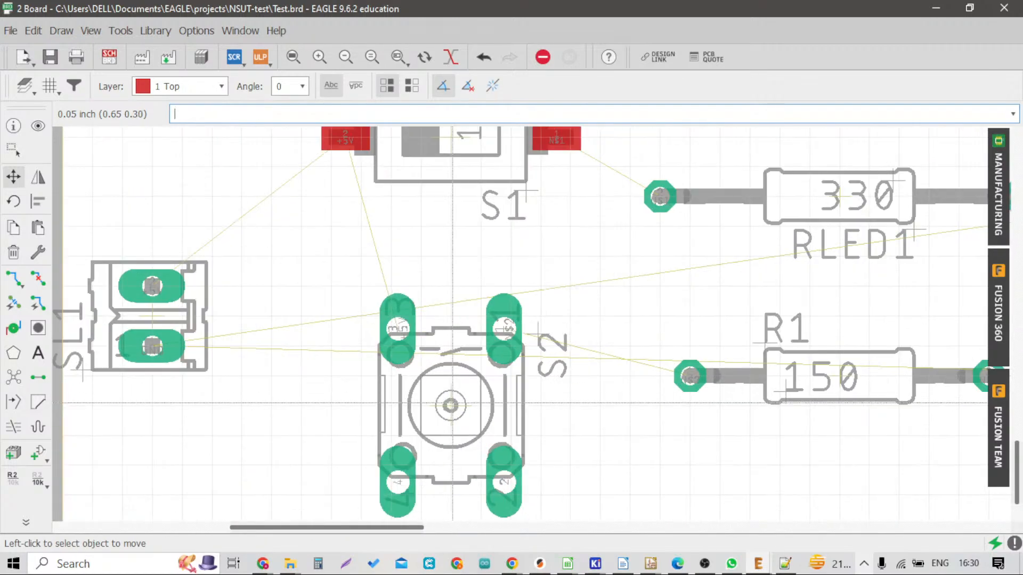
{"action": "left_click", "coordinate": [452, 402]}
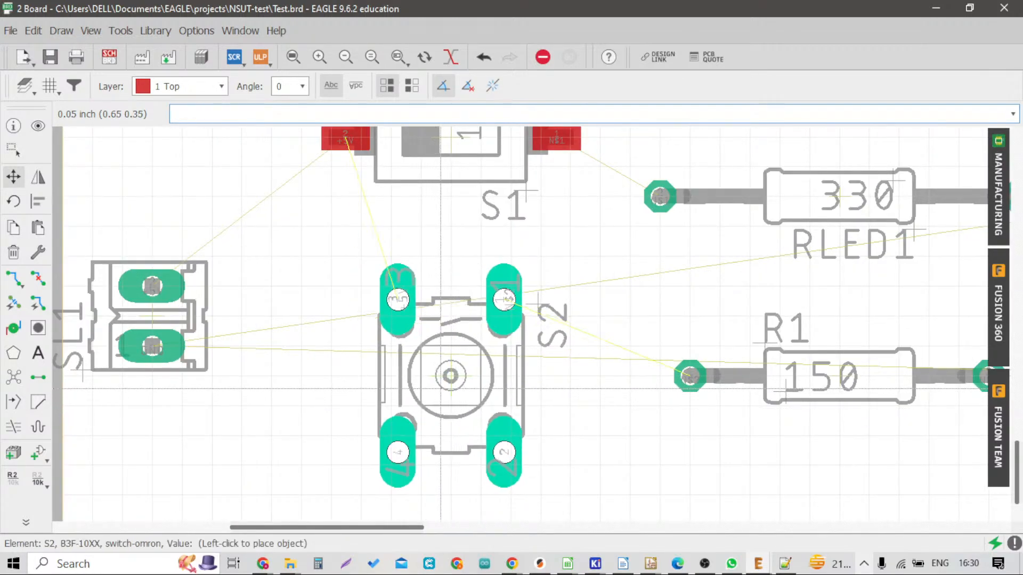
{"action": "left_click", "coordinate": [441, 388]}
Move resistors RLED1 and R1 and LED1 up by 0.05 inch each, keeping RLED1 in line with LED1
{"action": "scroll", "coordinate": [431, 373], "scroll_direction": "down", "scroll_amount": 3}
{"action": "scroll", "coordinate": [692, 266], "scroll_direction": "up", "scroll_amount": 4}
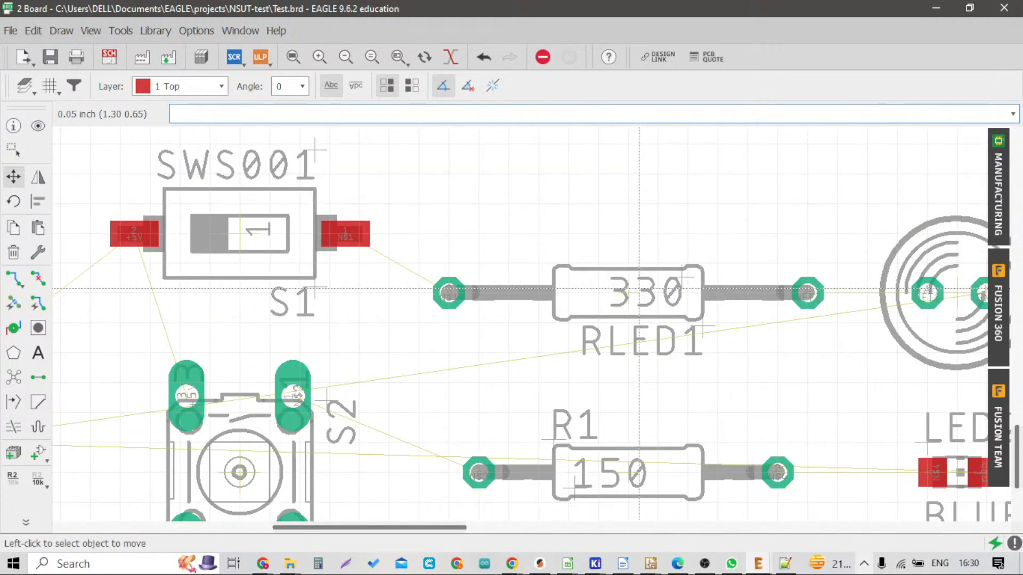
{"action": "left_click", "coordinate": [631, 291]}
{"action": "left_click", "coordinate": [630, 259]}
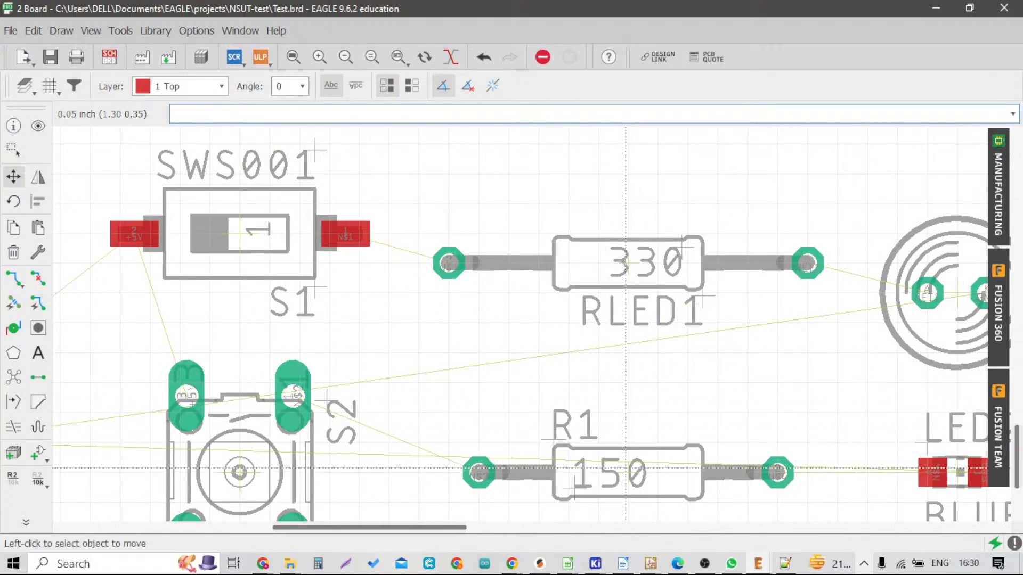
{"action": "left_click", "coordinate": [619, 476]}
{"action": "left_click", "coordinate": [619, 447]}
{"action": "scroll", "coordinate": [513, 416], "scroll_direction": "down", "scroll_amount": 4}
{"action": "scroll", "coordinate": [740, 355], "scroll_direction": "up", "scroll_amount": 2}
{"action": "left_click", "coordinate": [723, 350]}
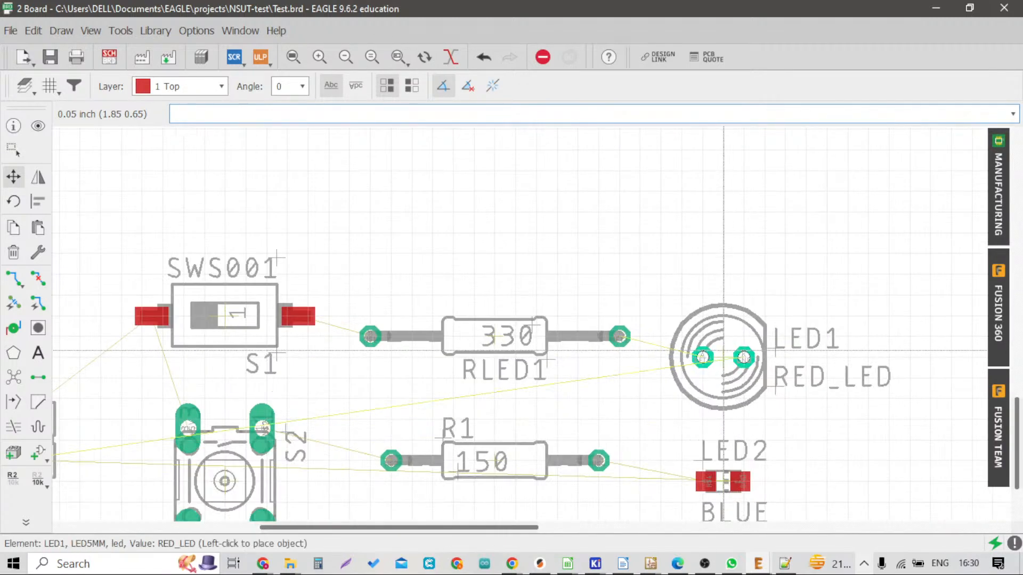
{"action": "left_click", "coordinate": [724, 337]}
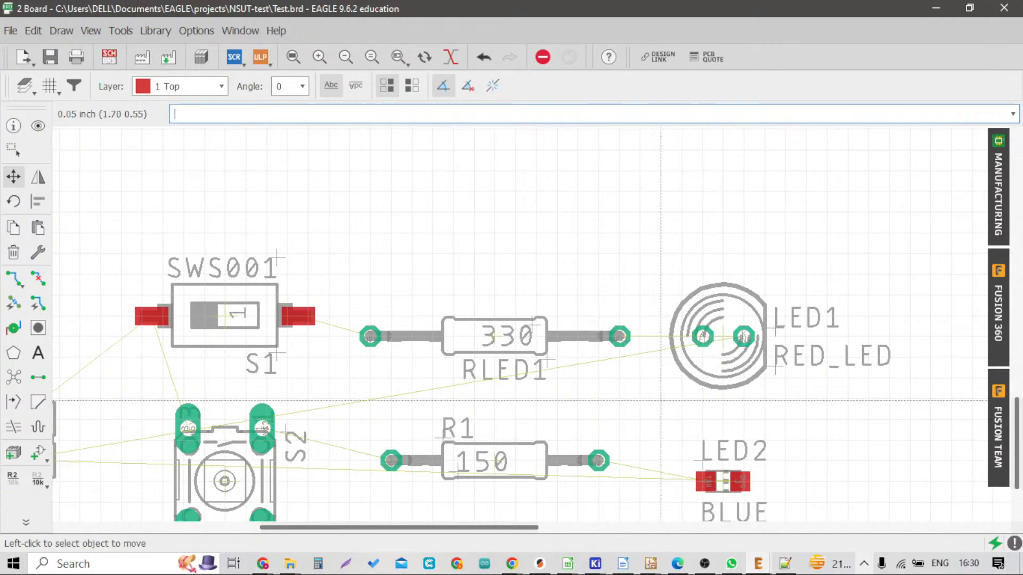
{"action": "scroll", "coordinate": [613, 385], "scroll_direction": "down", "scroll_amount": 3}
{"action": "scroll", "coordinate": [355, 408], "scroll_direction": "up", "scroll_amount": 3}
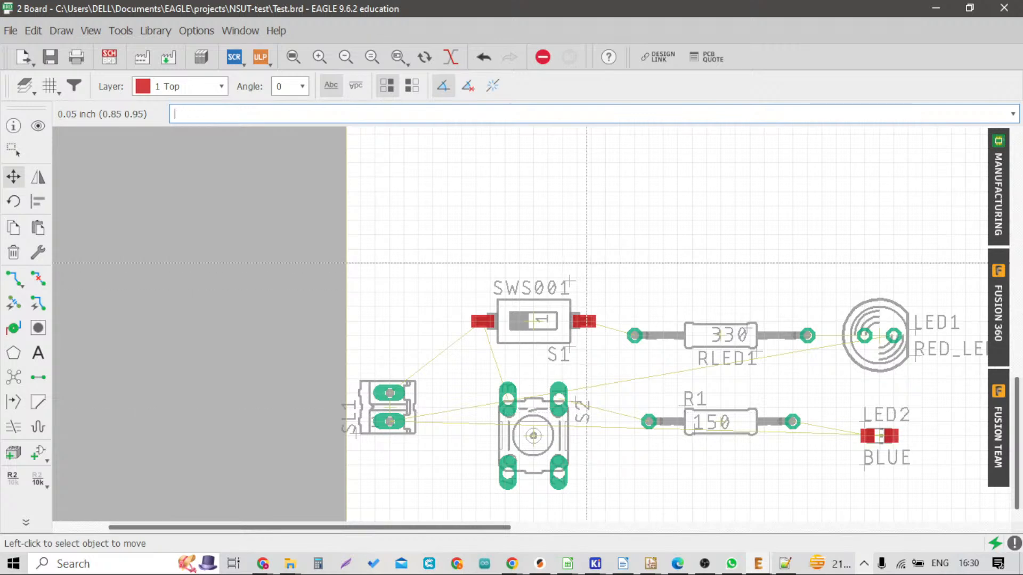
{"action": "scroll", "coordinate": [430, 270], "scroll_direction": "down", "scroll_amount": 2}
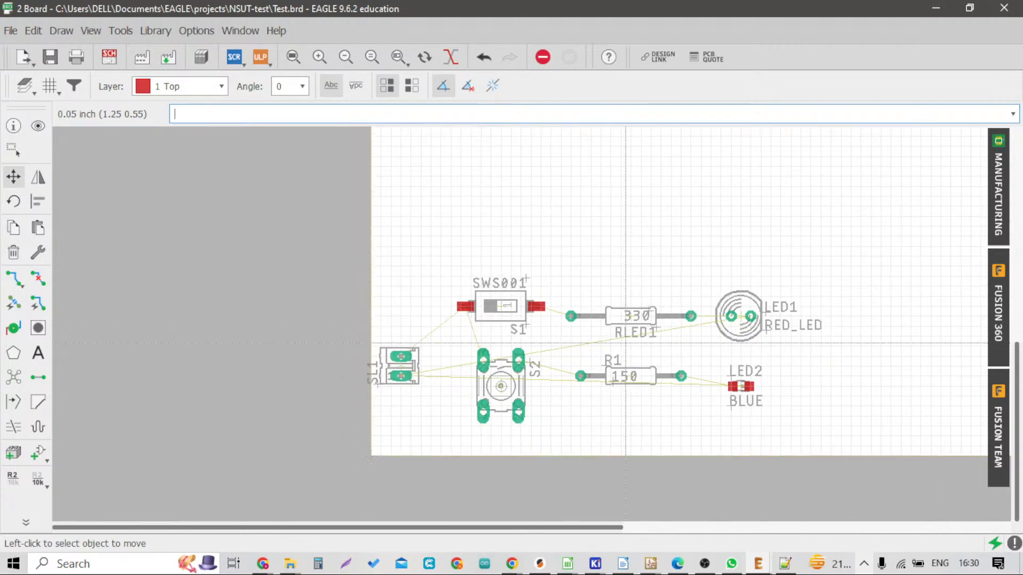
{"action": "scroll", "coordinate": [624, 343], "scroll_direction": "up", "scroll_amount": 1}
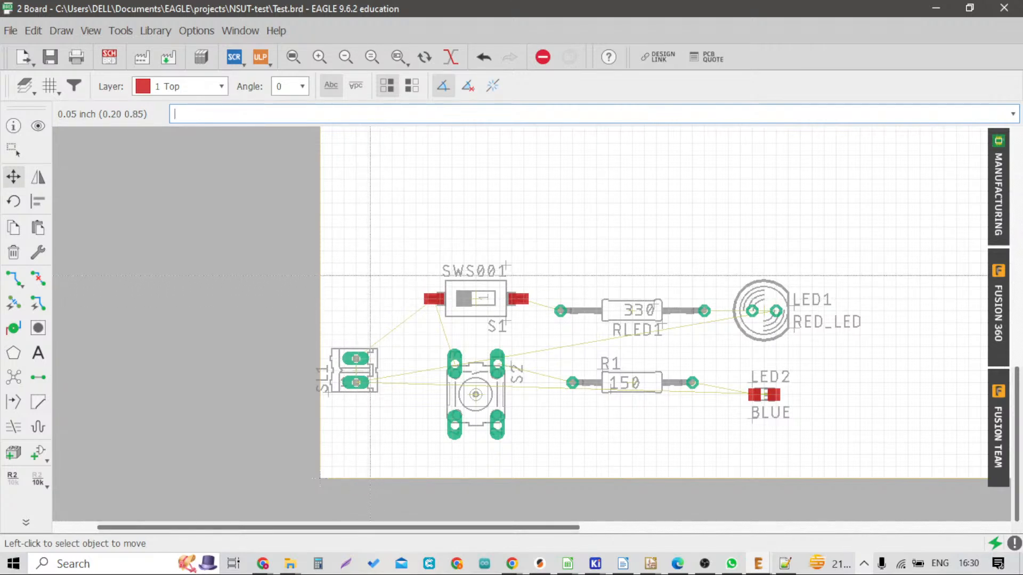
Switch to the Chrome window with the PCB standoff picture, examine it maximized, and close the window
{"action": "key", "text": "alt+Tab"}
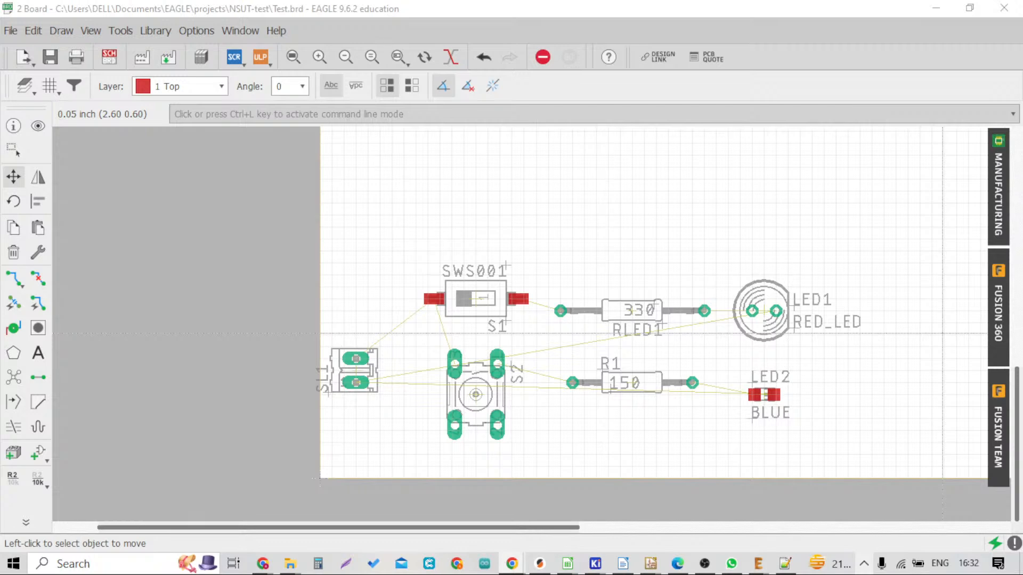
{"action": "left_click_drag", "start_coordinate": [1022, 193], "coordinate": [581, 129]}
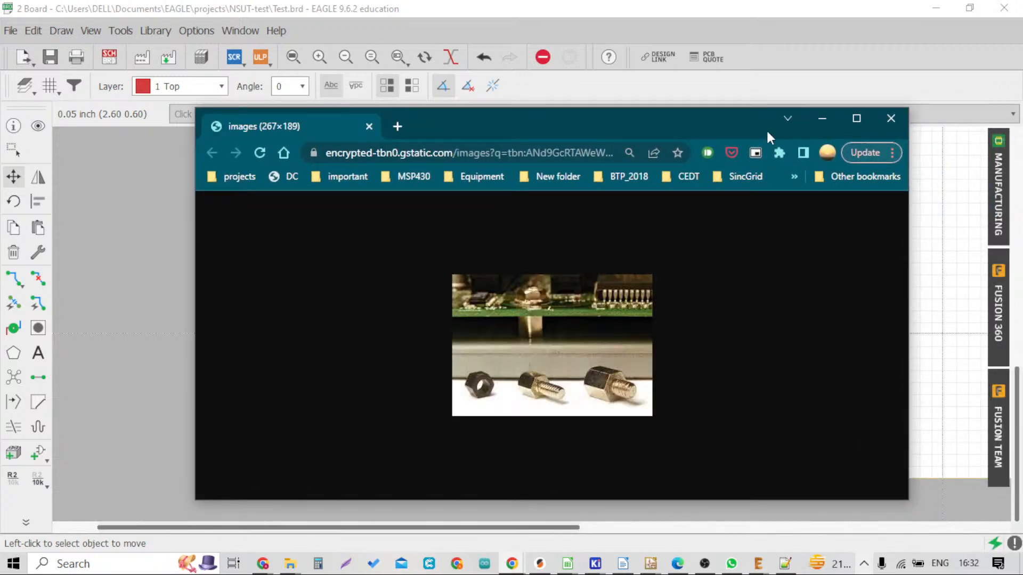
{"action": "left_click", "coordinate": [855, 119]}
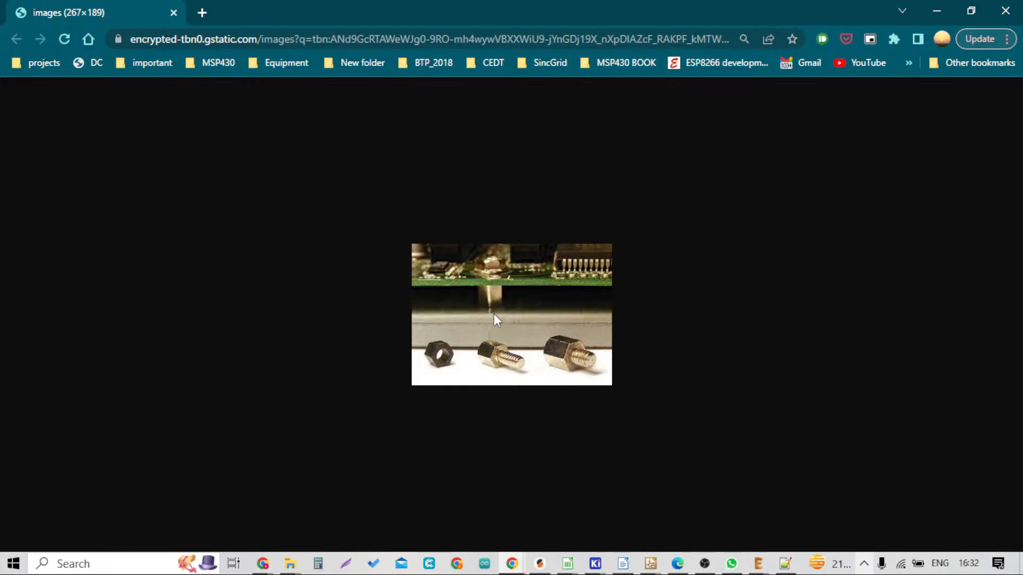
{"action": "left_click", "coordinate": [1005, 11]}
Start the Hole command and switch both the grid size and the alternate grid units to mm
{"action": "scroll", "coordinate": [526, 263], "scroll_direction": "down", "scroll_amount": 1}
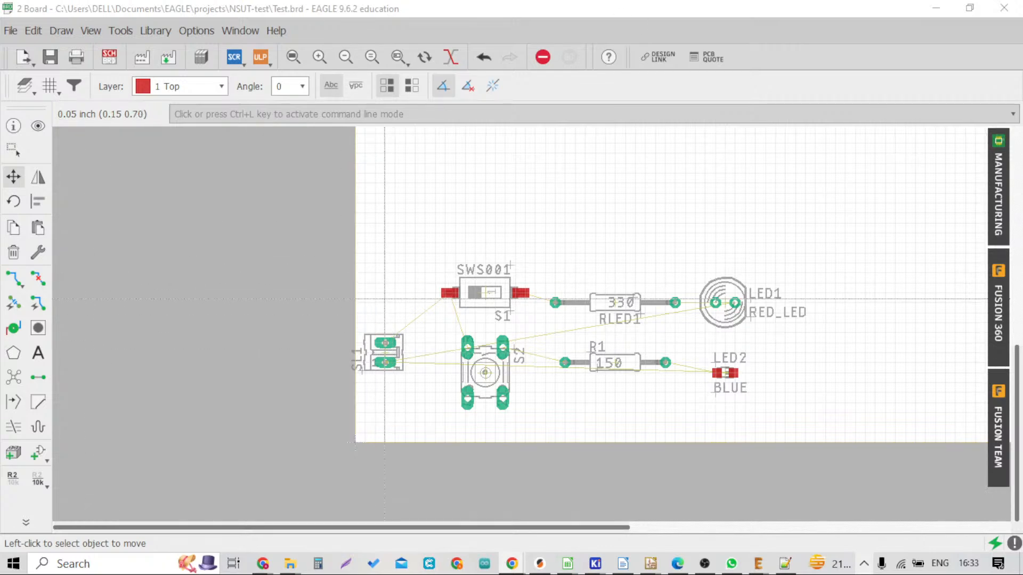
{"action": "scroll", "coordinate": [385, 299], "scroll_direction": "down", "scroll_amount": 3}
{"action": "scroll", "coordinate": [608, 344], "scroll_direction": "up", "scroll_amount": 4}
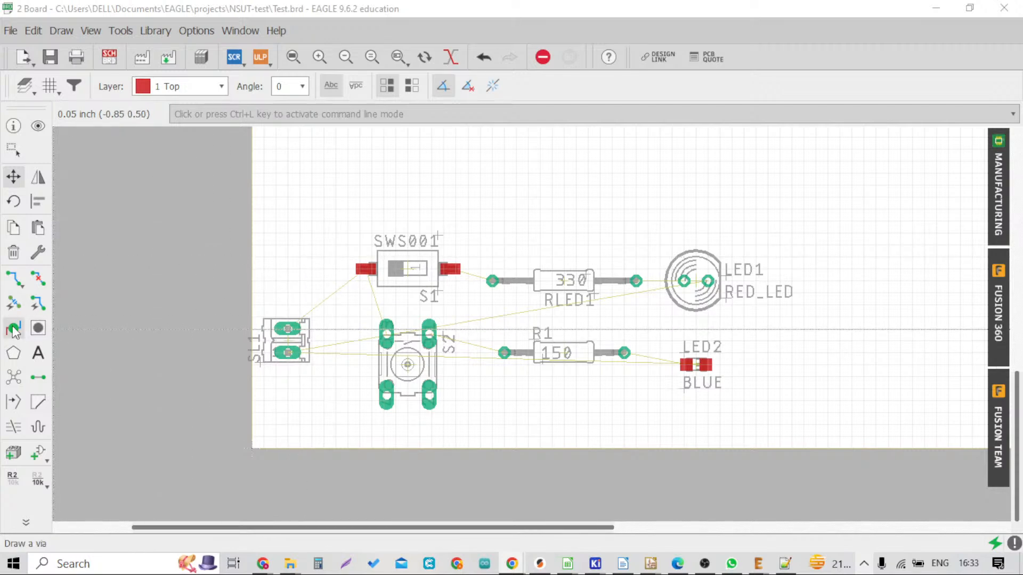
{"action": "left_click", "coordinate": [35, 329]}
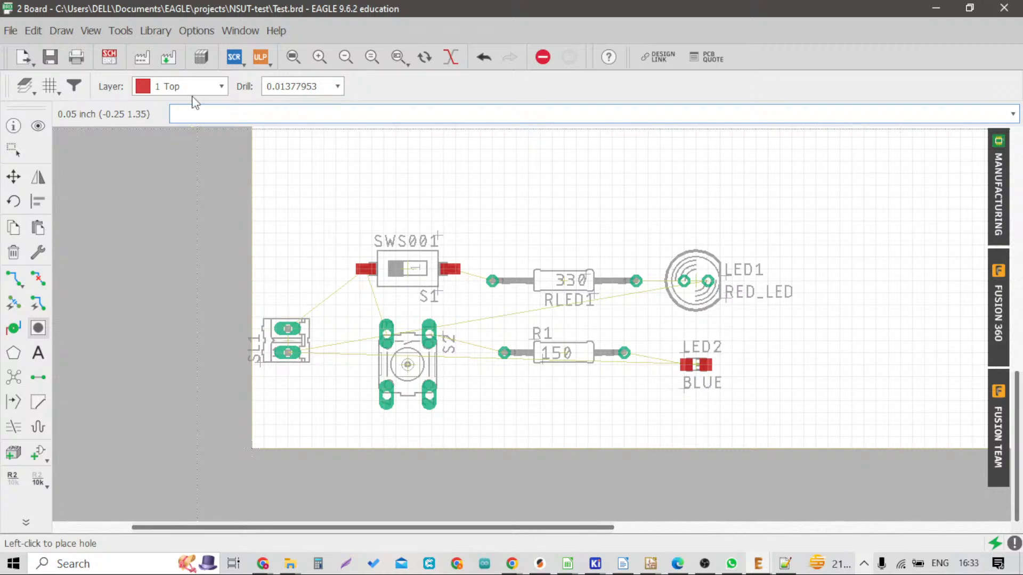
{"action": "left_click", "coordinate": [43, 85]}
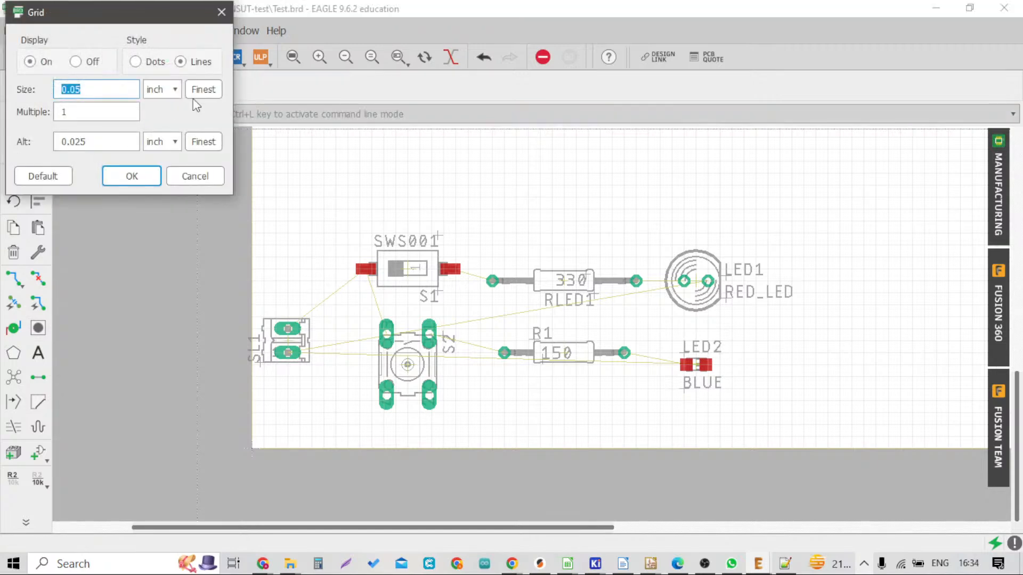
{"action": "left_click", "coordinate": [163, 90]}
{"action": "left_click", "coordinate": [155, 115]}
{"action": "left_click", "coordinate": [162, 142]}
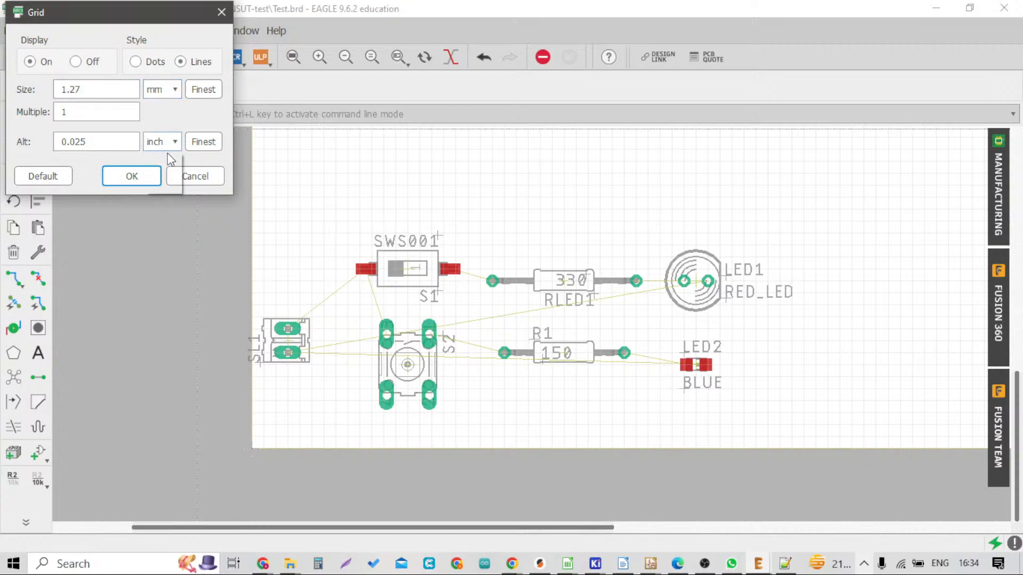
{"action": "left_click", "coordinate": [159, 166]}
{"action": "left_click", "coordinate": [131, 176]}
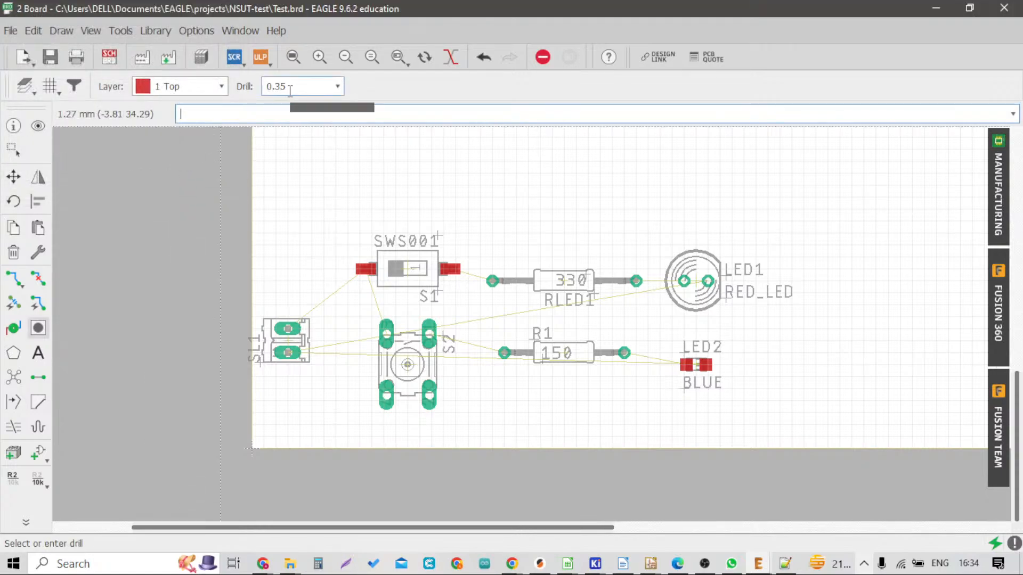
Set the hole drill to 3 mm and place a mounting hole above connector SL1 at about (2.54, 20.32) mm
{"action": "scroll", "coordinate": [264, 205], "scroll_direction": "up", "scroll_amount": 6}
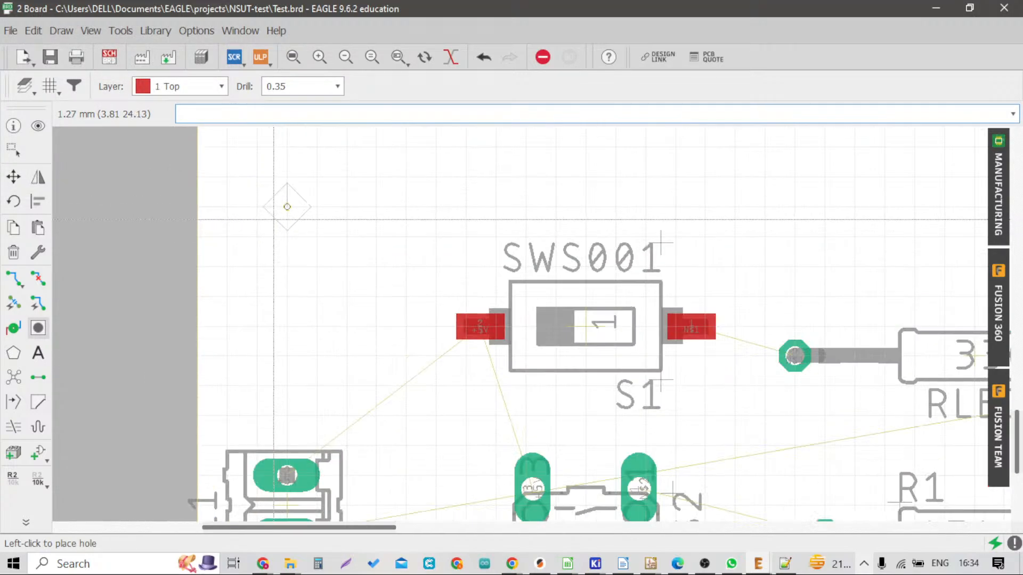
{"action": "scroll", "coordinate": [251, 278], "scroll_direction": "down", "scroll_amount": 2}
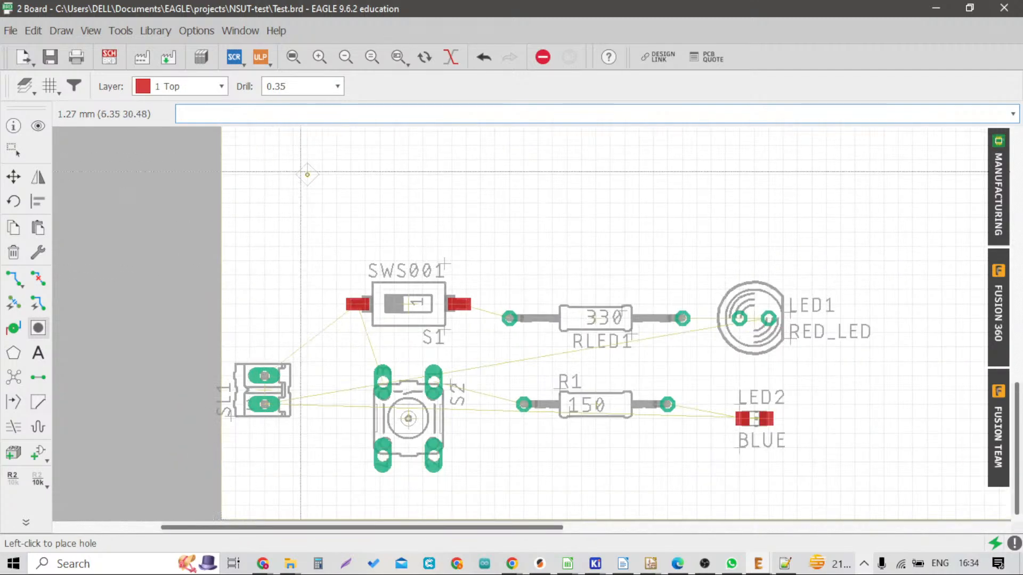
{"action": "left_click", "coordinate": [294, 88]}
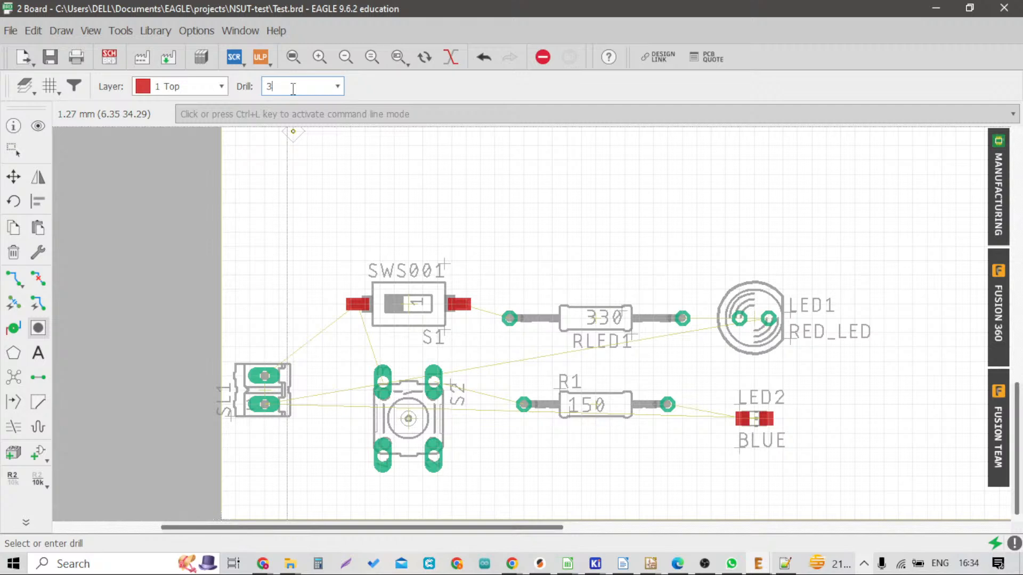
{"action": "scroll", "coordinate": [265, 262], "scroll_direction": "up", "scroll_amount": 1}
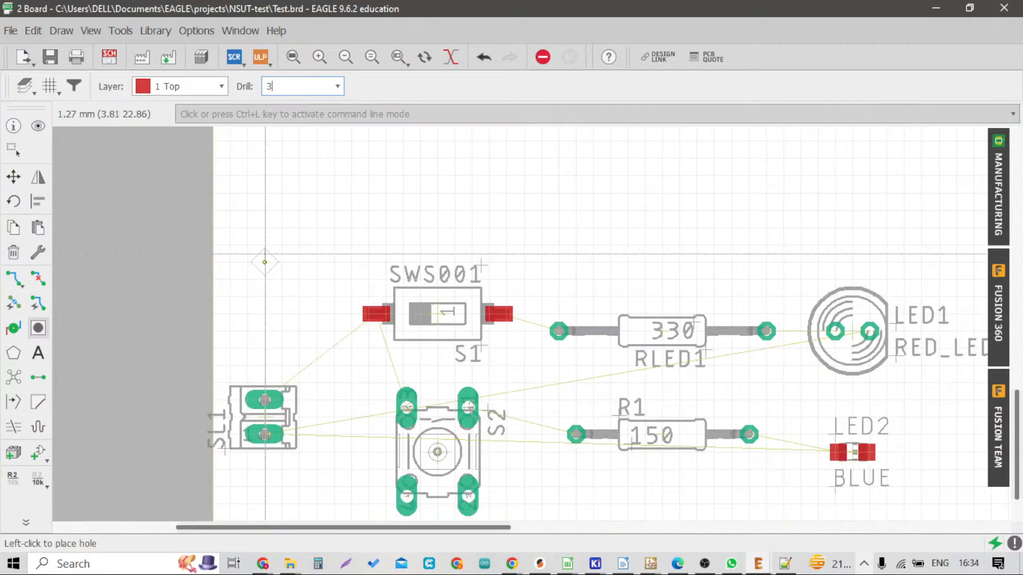
{"action": "scroll", "coordinate": [261, 315], "scroll_direction": "up", "scroll_amount": 2}
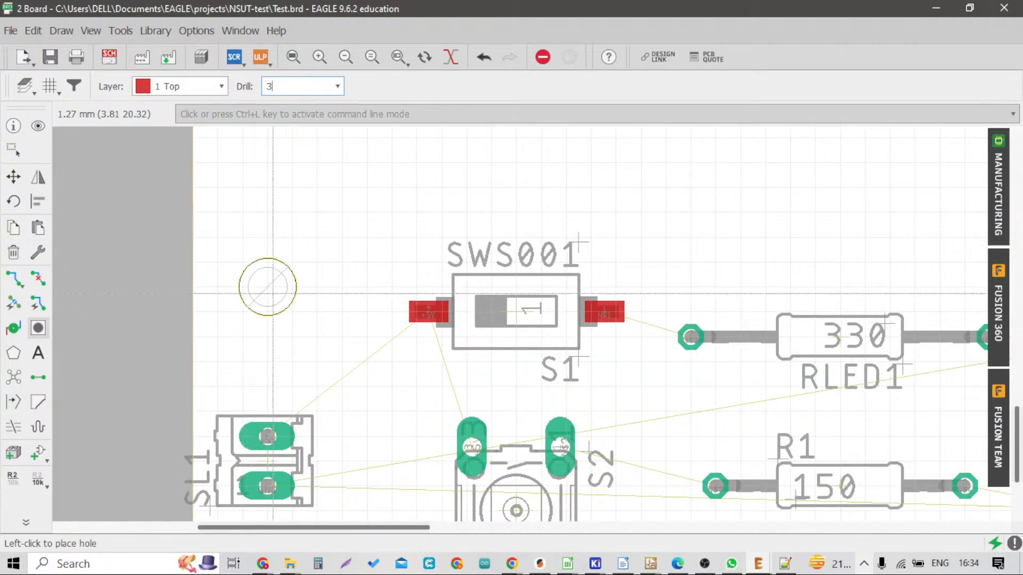
{"action": "left_click", "coordinate": [243, 287]}
Place three more 3 mm mounting holes at about (53.34, 20.32), (53.34, 2.54) and (2.54, 2.54) mm to complete the rectangle
{"action": "scroll", "coordinate": [243, 287], "scroll_direction": "down", "scroll_amount": 4}
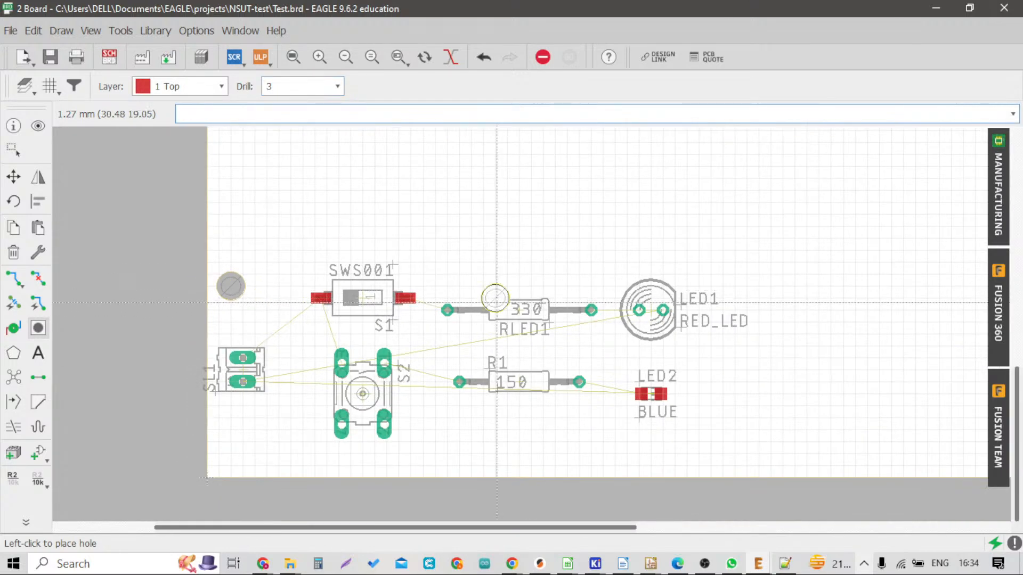
{"action": "scroll", "coordinate": [673, 275], "scroll_direction": "up", "scroll_amount": 1}
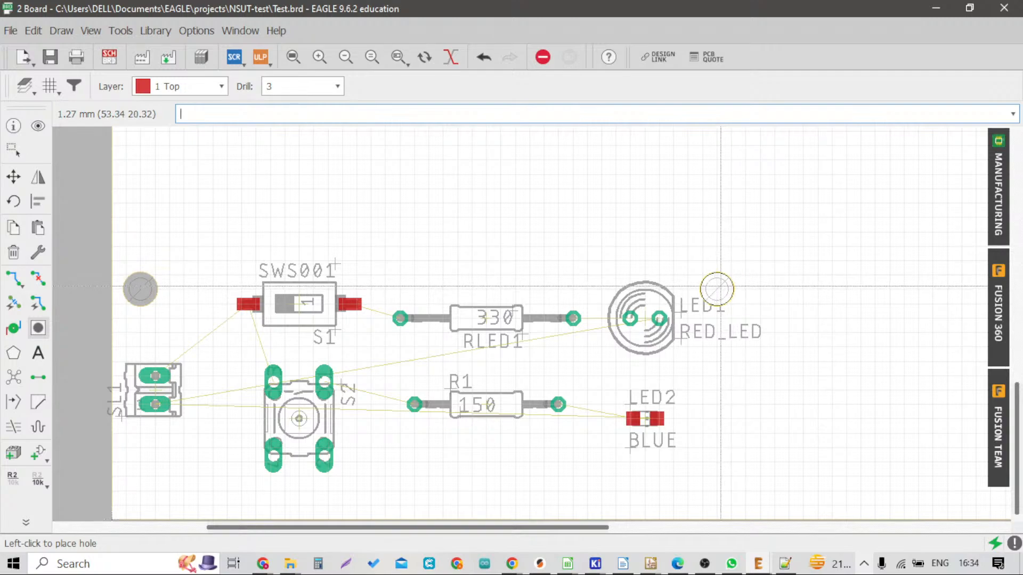
{"action": "left_click", "coordinate": [717, 289]}
{"action": "scroll", "coordinate": [628, 277], "scroll_direction": "down", "scroll_amount": 2}
{"action": "scroll", "coordinate": [698, 418], "scroll_direction": "up", "scroll_amount": 1}
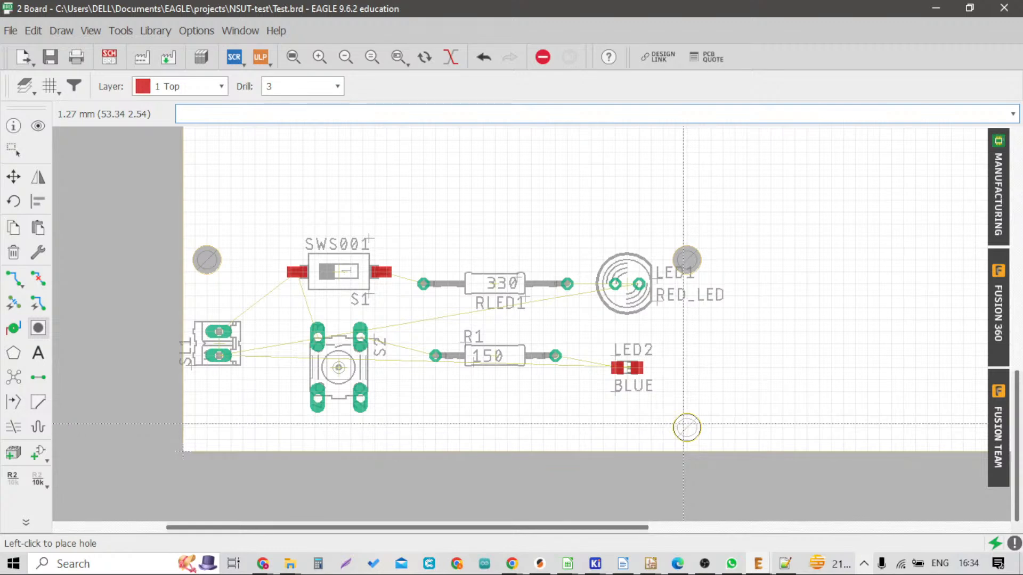
{"action": "left_click", "coordinate": [687, 427]}
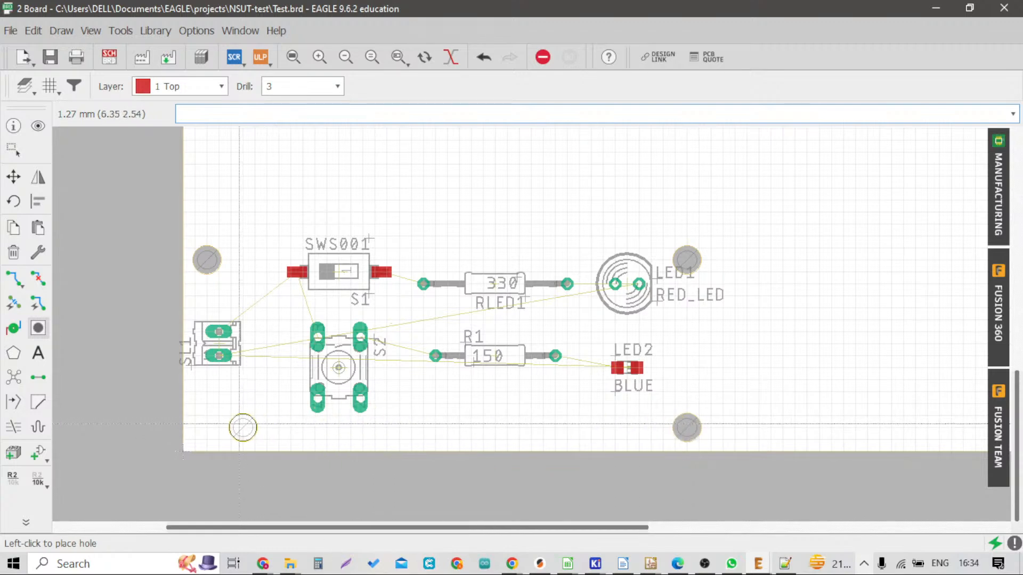
{"action": "left_click", "coordinate": [207, 416]}
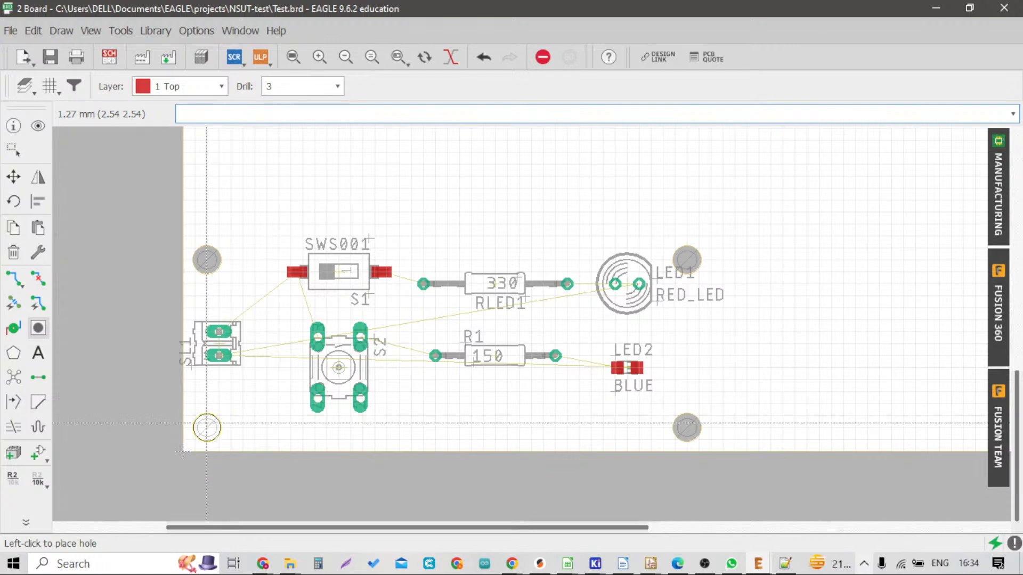
{"action": "scroll", "coordinate": [383, 272], "scroll_direction": "up", "scroll_amount": 2}
{"action": "scroll", "coordinate": [345, 272], "scroll_direction": "down", "scroll_amount": 2}
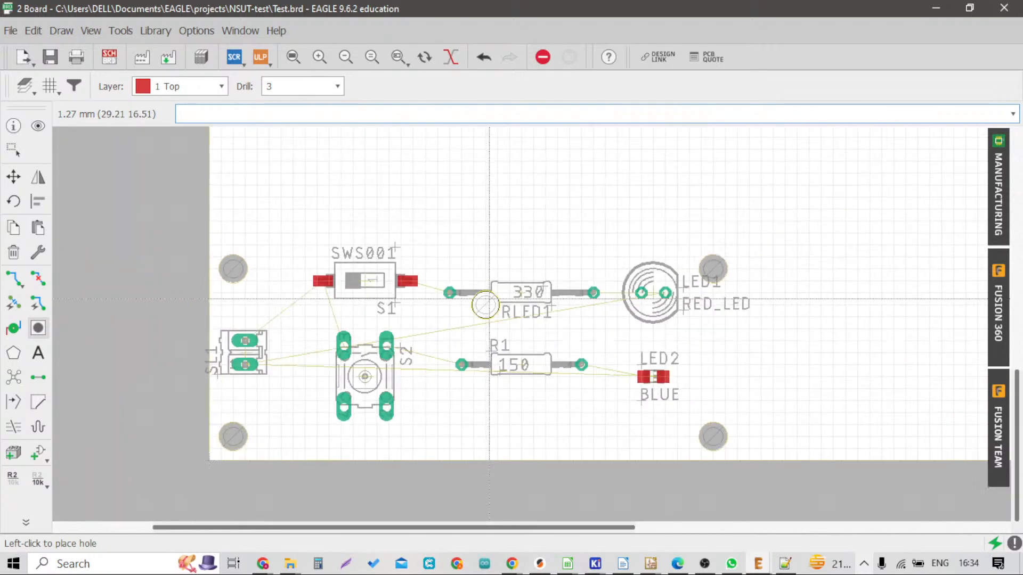
Move resistor RLED1 and LED1 down by 1.27 mm so that LED1 sits clear of the nearby mounting hole
{"action": "left_click", "coordinate": [13, 150]}
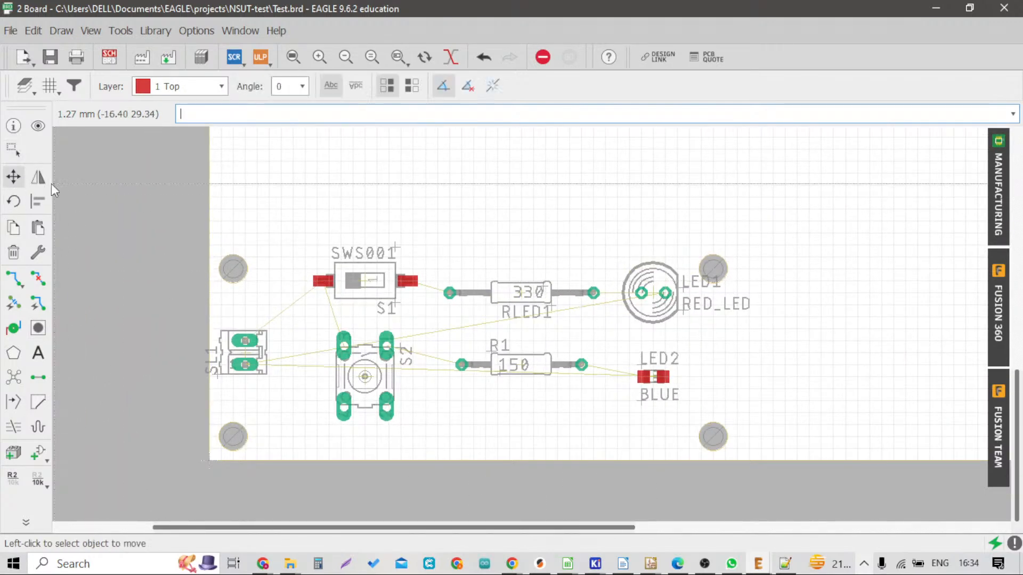
{"action": "scroll", "coordinate": [528, 295], "scroll_direction": "up", "scroll_amount": 1}
{"action": "left_click", "coordinate": [517, 292]}
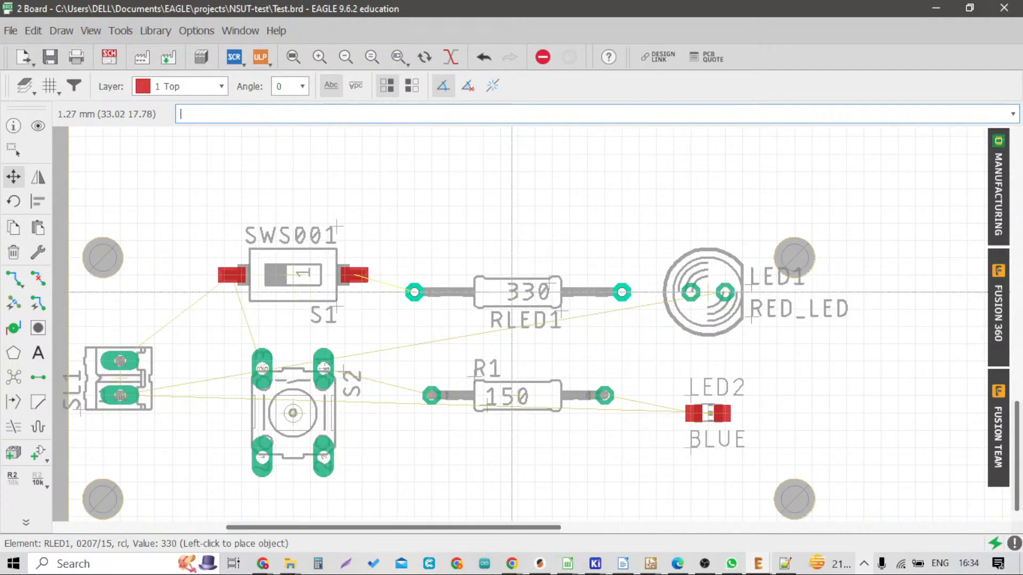
{"action": "left_click", "coordinate": [511, 309]}
{"action": "left_click", "coordinate": [708, 291]}
{"action": "left_click", "coordinate": [709, 308]}
{"action": "scroll", "coordinate": [526, 368], "scroll_direction": "up", "scroll_amount": 2}
{"action": "scroll", "coordinate": [526, 368], "scroll_direction": "down", "scroll_amount": 3}
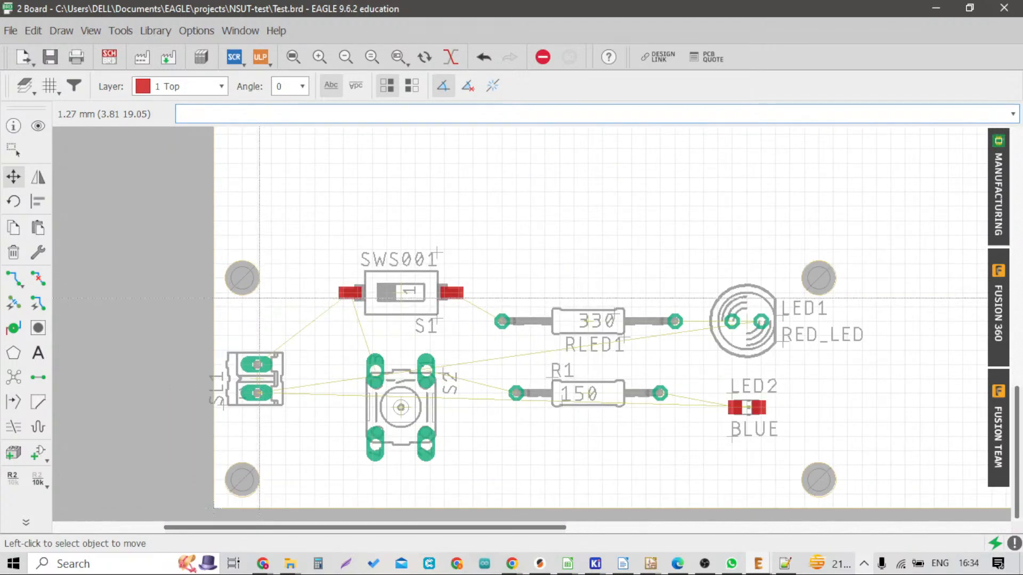
{"action": "scroll", "coordinate": [262, 299], "scroll_direction": "down", "scroll_amount": 1}
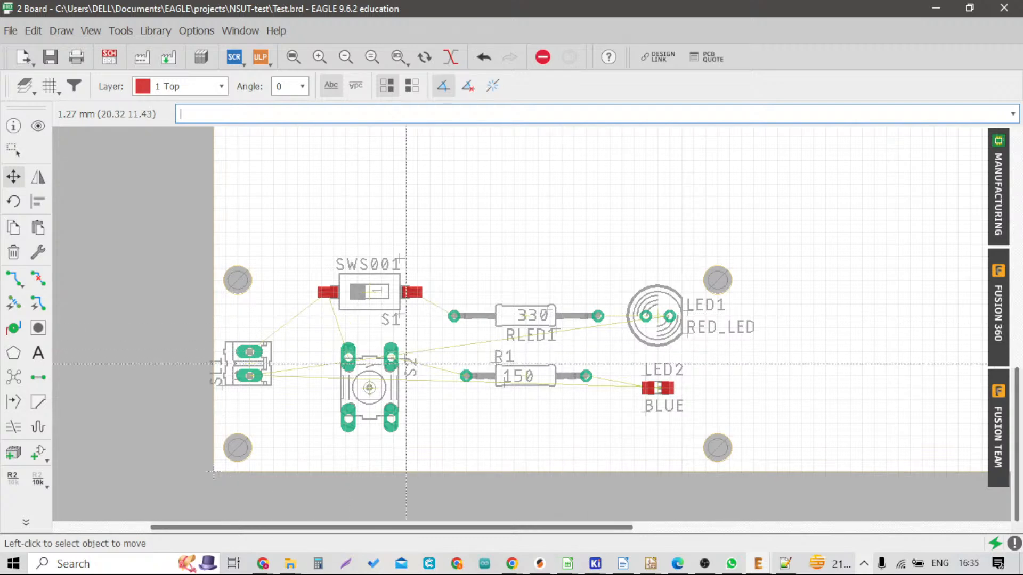
Recalculate the board's airwires with Ratsnest and check the connections between the switches, resistors and LEDs
{"action": "scroll", "coordinate": [408, 366], "scroll_direction": "up", "scroll_amount": 2}
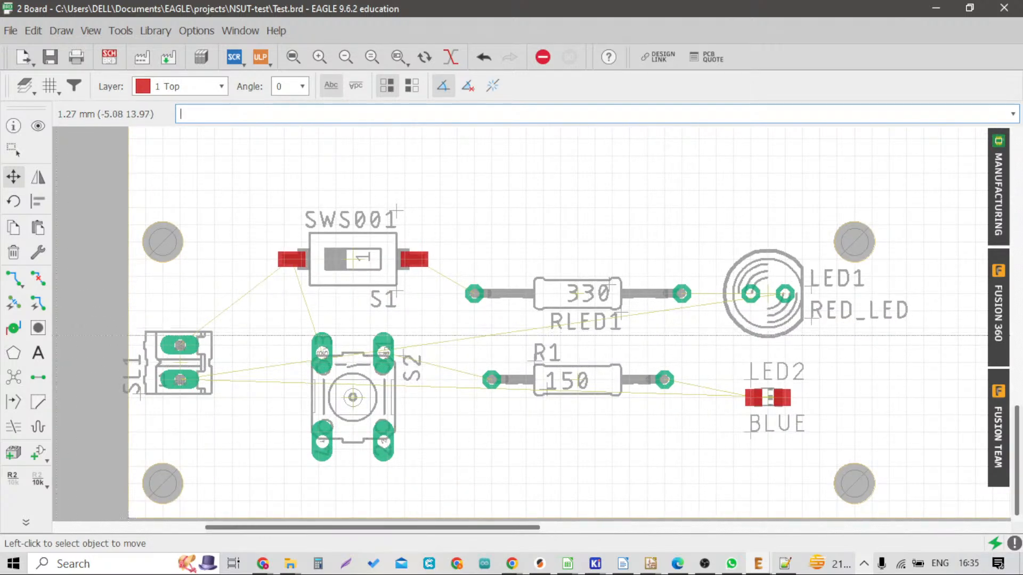
{"action": "left_click", "coordinate": [12, 378]}
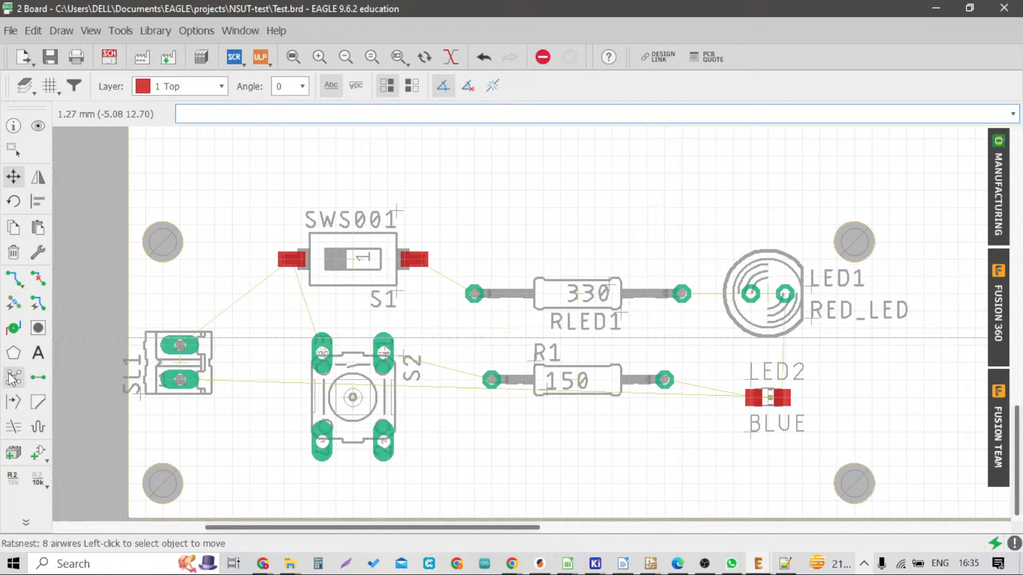
{"action": "scroll", "coordinate": [366, 418], "scroll_direction": "down", "scroll_amount": 2}
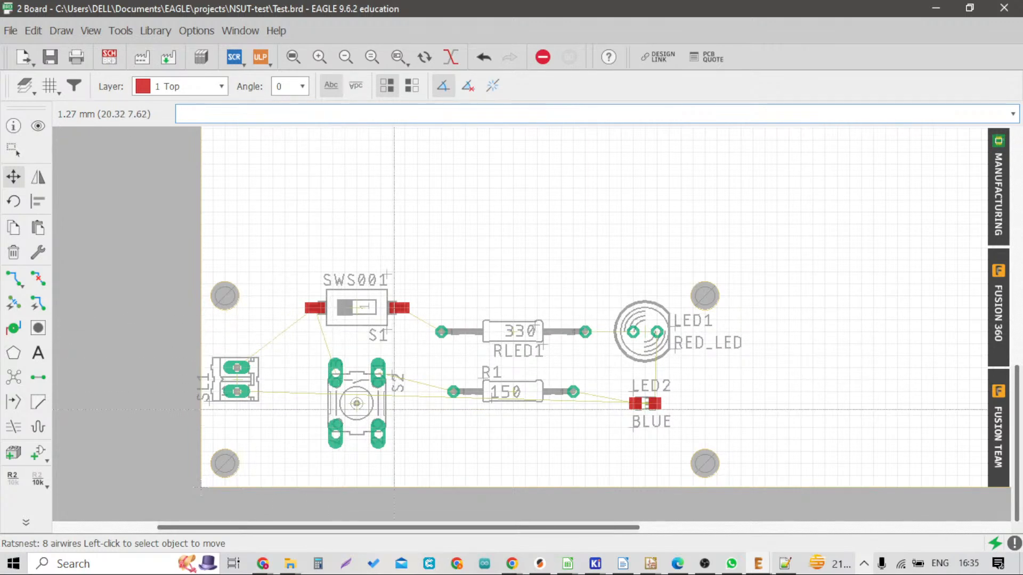
{"action": "scroll", "coordinate": [398, 410], "scroll_direction": "up", "scroll_amount": 4}
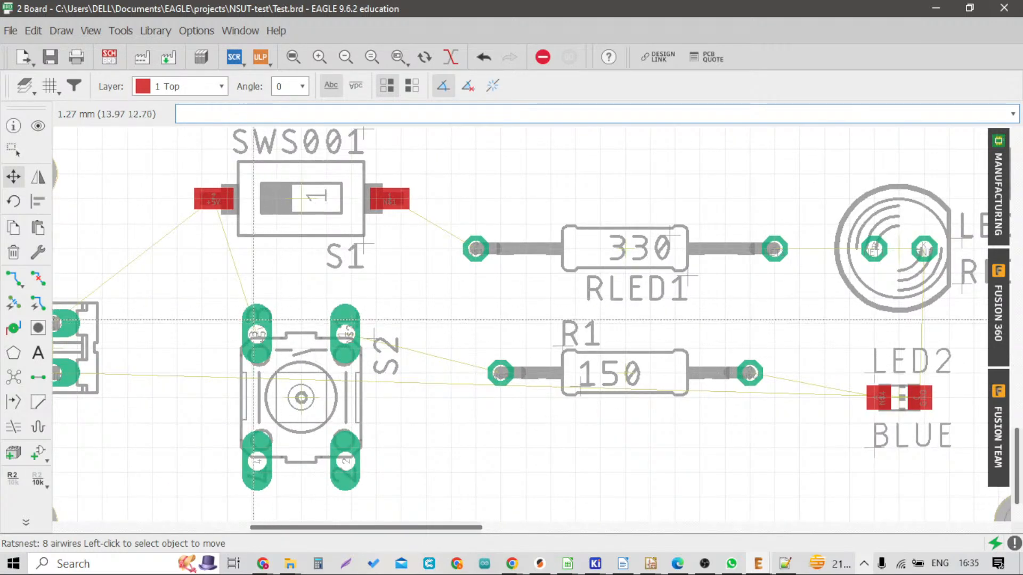
{"action": "scroll", "coordinate": [254, 339], "scroll_direction": "down", "scroll_amount": 2}
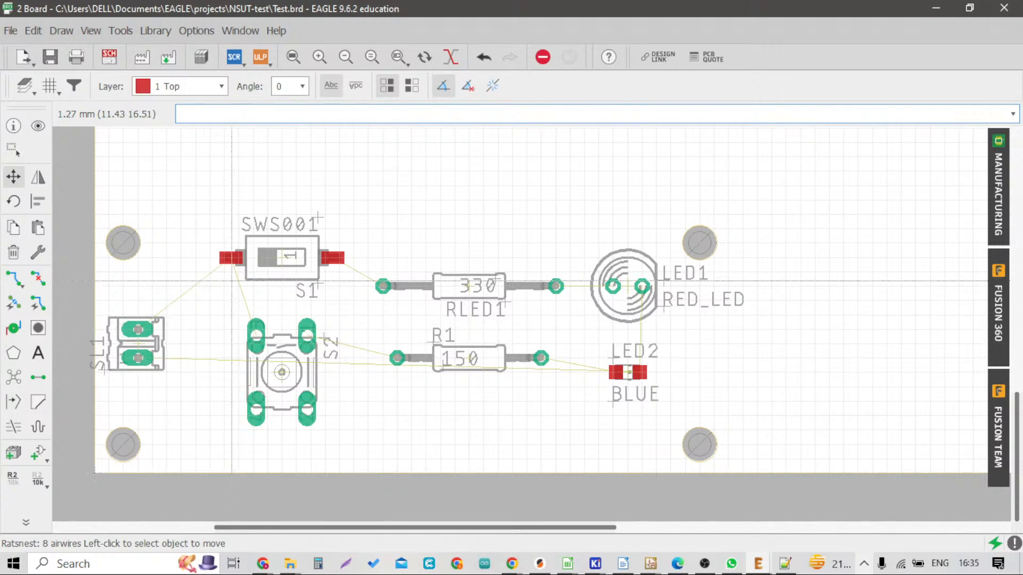
{"action": "left_click", "coordinate": [12, 376]}
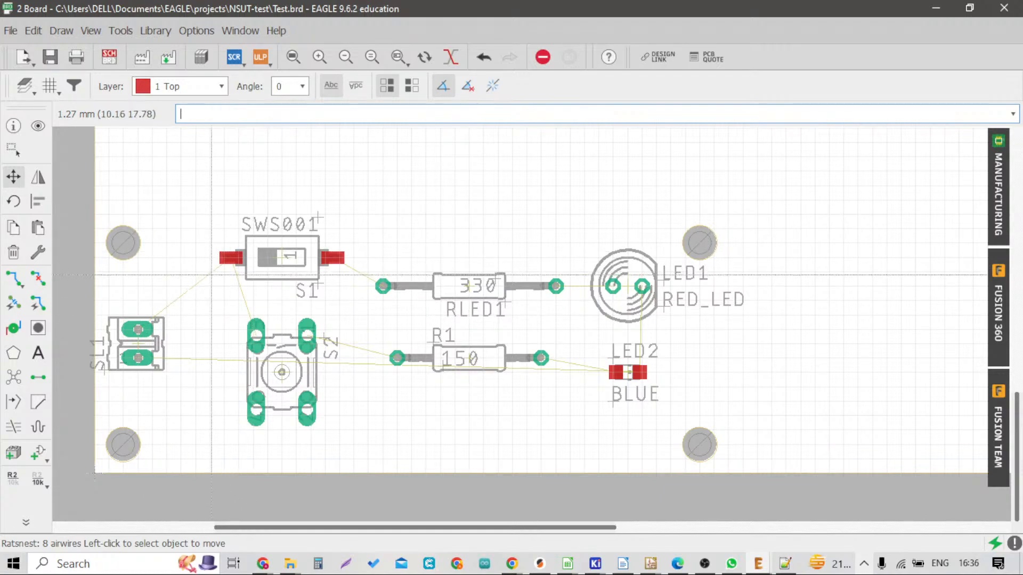
{"action": "scroll", "coordinate": [157, 299], "scroll_direction": "up", "scroll_amount": 4}
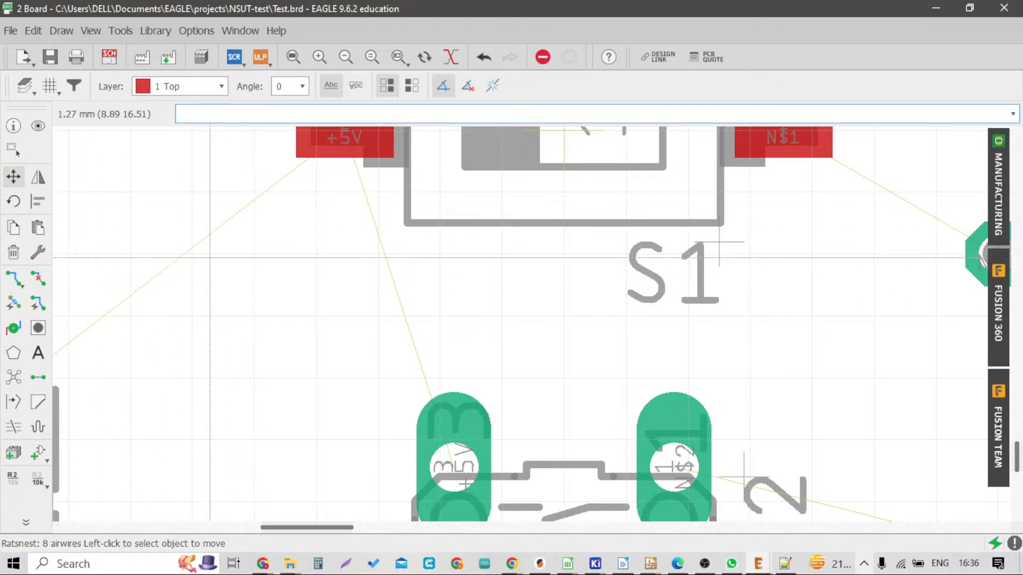
{"action": "scroll", "coordinate": [187, 251], "scroll_direction": "down", "scroll_amount": 3}
{"action": "scroll", "coordinate": [187, 275], "scroll_direction": "down", "scroll_amount": 1}
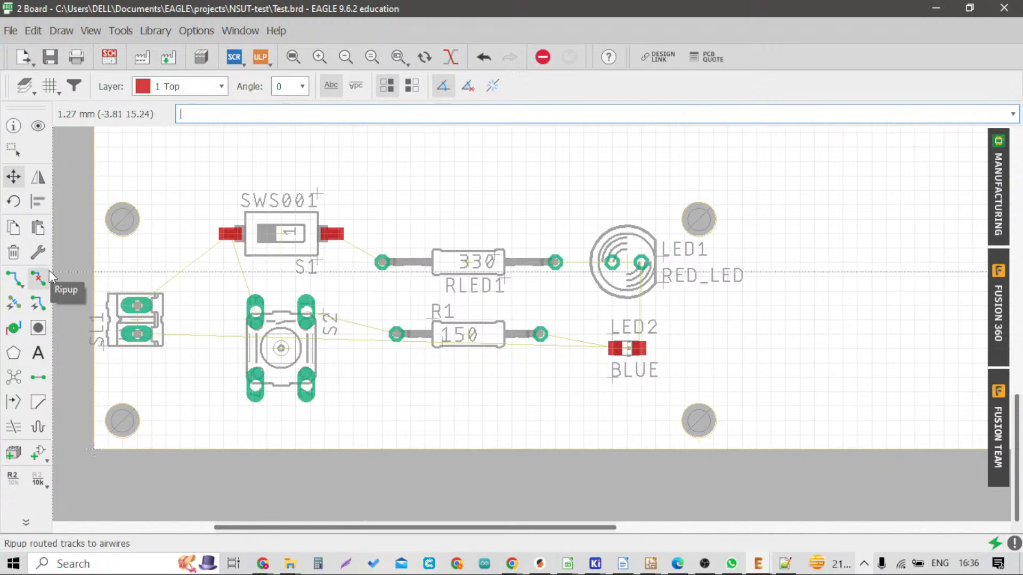
View the properties of switch S1 with the Info command and close them without changes
{"action": "left_click", "coordinate": [25, 168]}
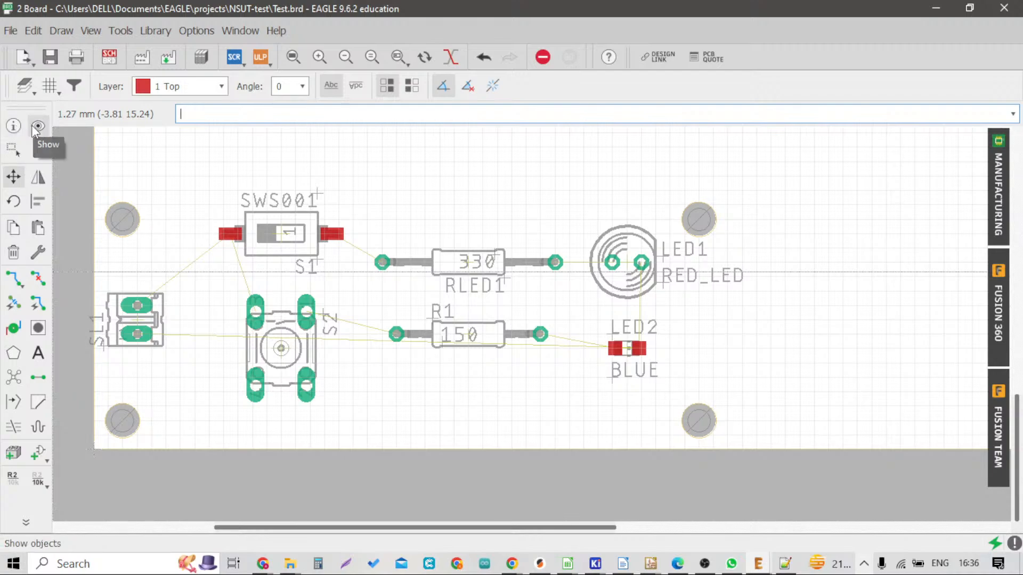
{"action": "left_click", "coordinate": [13, 127]}
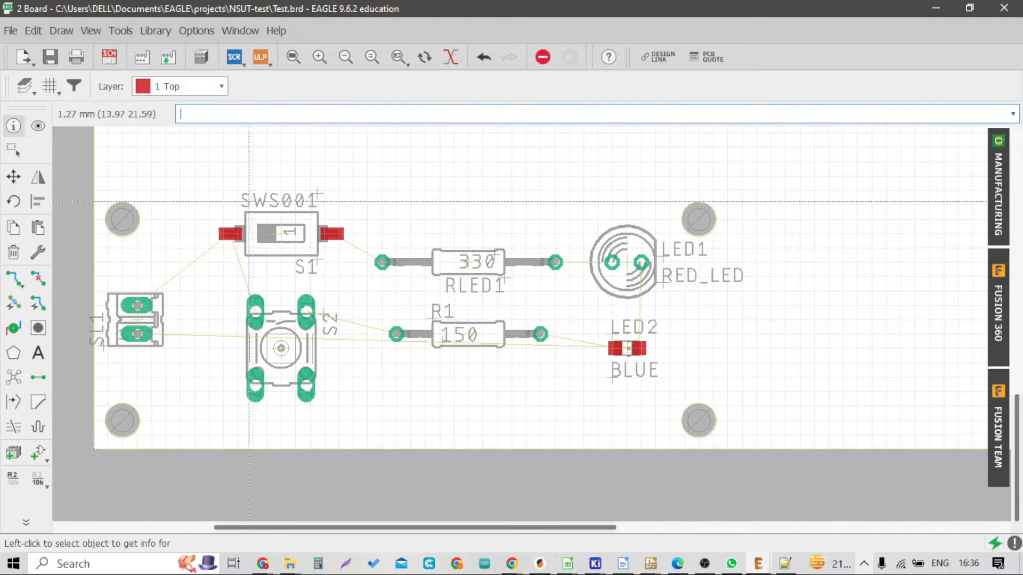
{"action": "scroll", "coordinate": [281, 245], "scroll_direction": "up", "scroll_amount": 3}
{"action": "left_click", "coordinate": [281, 258]}
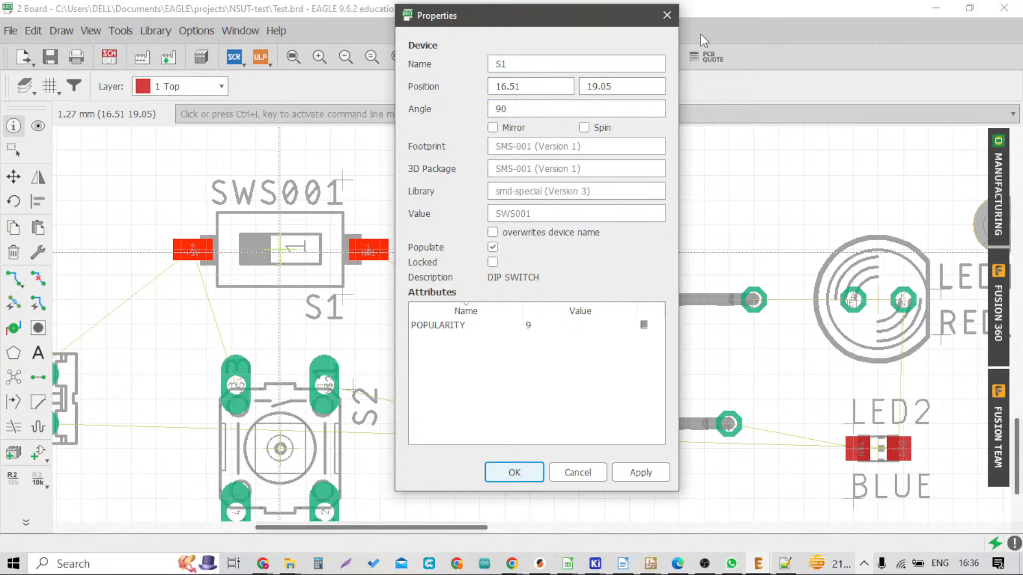
{"action": "left_click", "coordinate": [666, 15]}
Highlight switch S1 with the Show command, followed by the +5V signal to trace its connected pads
{"action": "left_click", "coordinate": [38, 126]}
{"action": "scroll", "coordinate": [229, 155], "scroll_direction": "down", "scroll_amount": 3}
{"action": "scroll", "coordinate": [229, 155], "scroll_direction": "up", "scroll_amount": 2}
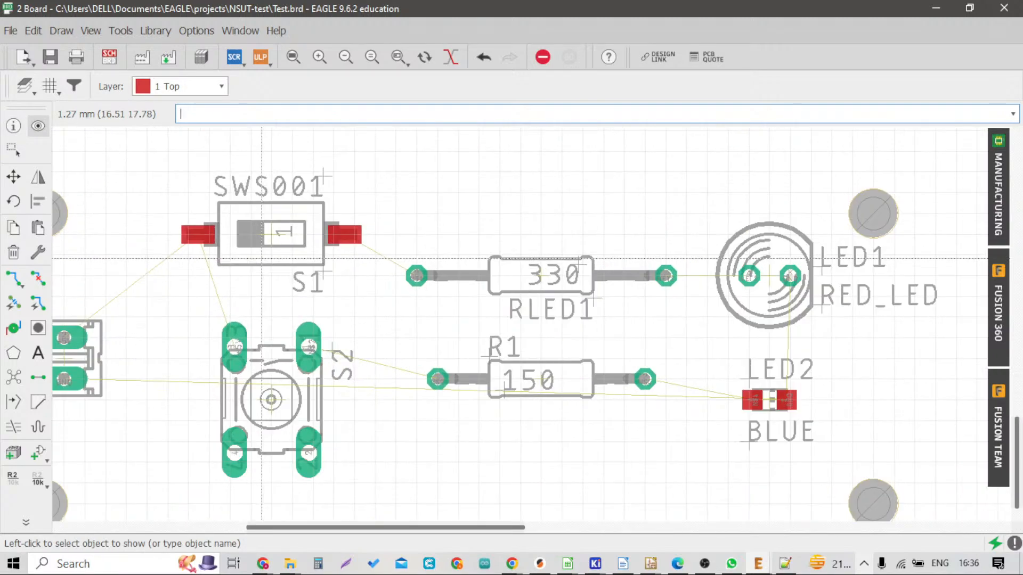
{"action": "scroll", "coordinate": [261, 260], "scroll_direction": "up", "scroll_amount": 2}
{"action": "left_click", "coordinate": [262, 260]}
{"action": "scroll", "coordinate": [264, 261], "scroll_direction": "down", "scroll_amount": 3}
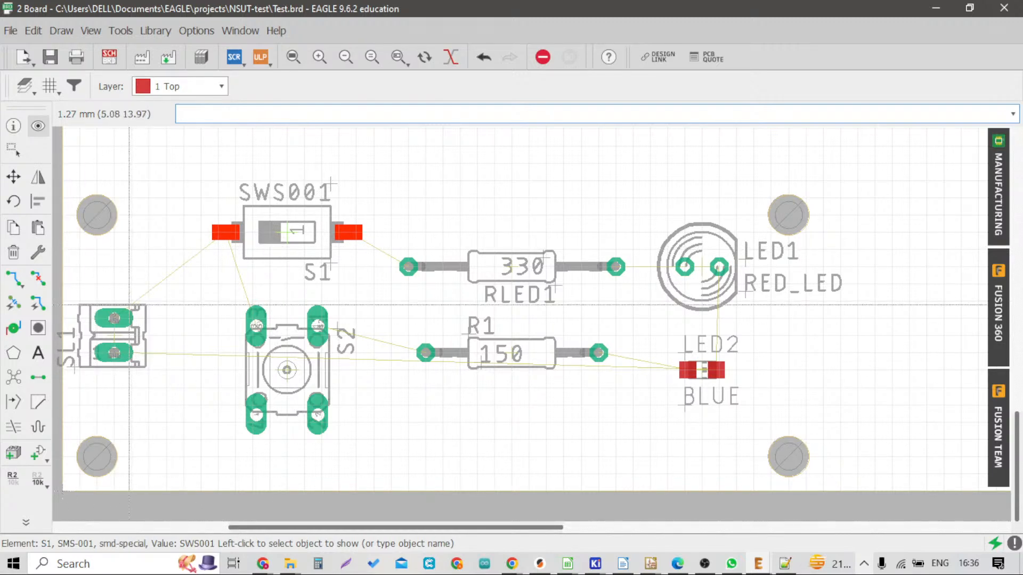
{"action": "scroll", "coordinate": [170, 266], "scroll_direction": "up", "scroll_amount": 3}
{"action": "scroll", "coordinate": [169, 266], "scroll_direction": "down", "scroll_amount": 3}
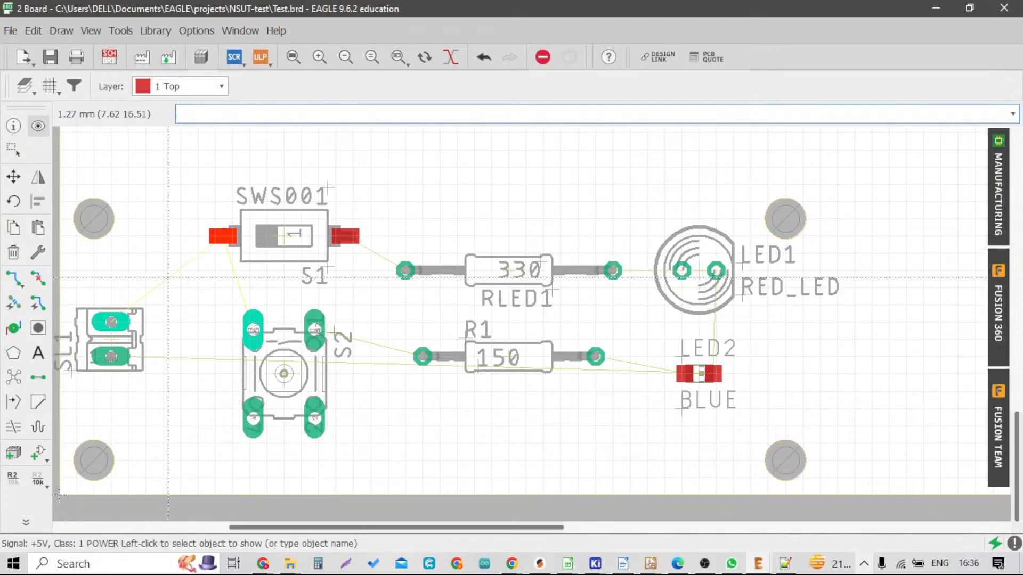
{"action": "scroll", "coordinate": [153, 285], "scroll_direction": "up", "scroll_amount": 3}
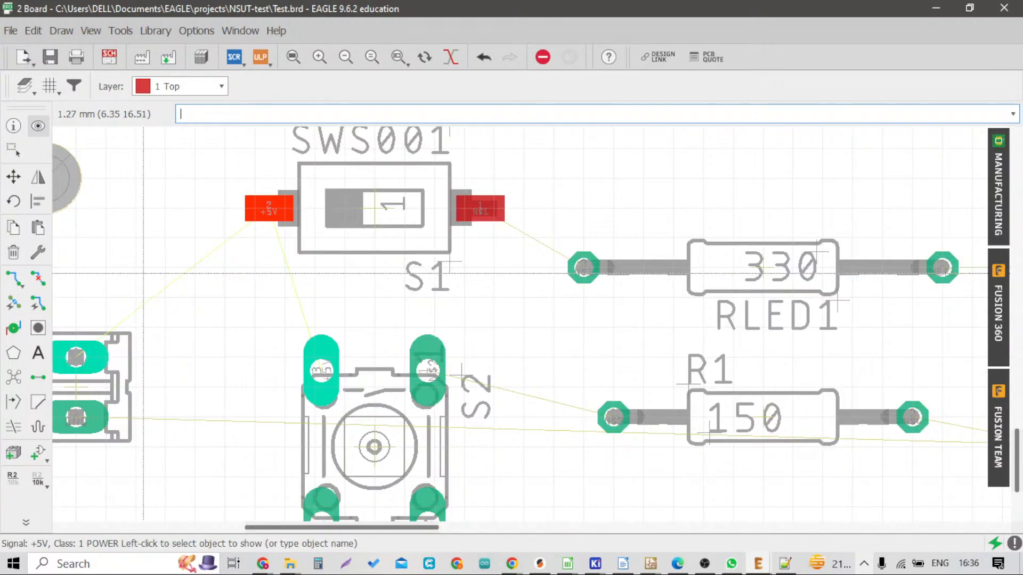
{"action": "scroll", "coordinate": [226, 270], "scroll_direction": "down", "scroll_amount": 2}
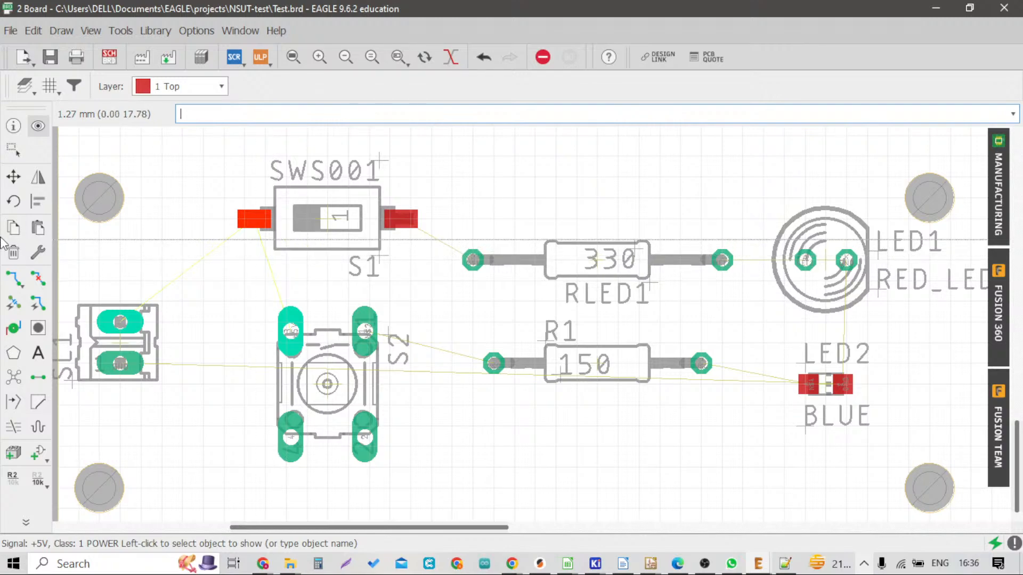
Group switch S1 and resistor RLED1 together with a selection frame
{"action": "left_click", "coordinate": [14, 149]}
{"action": "scroll", "coordinate": [173, 265], "scroll_direction": "down", "scroll_amount": 3}
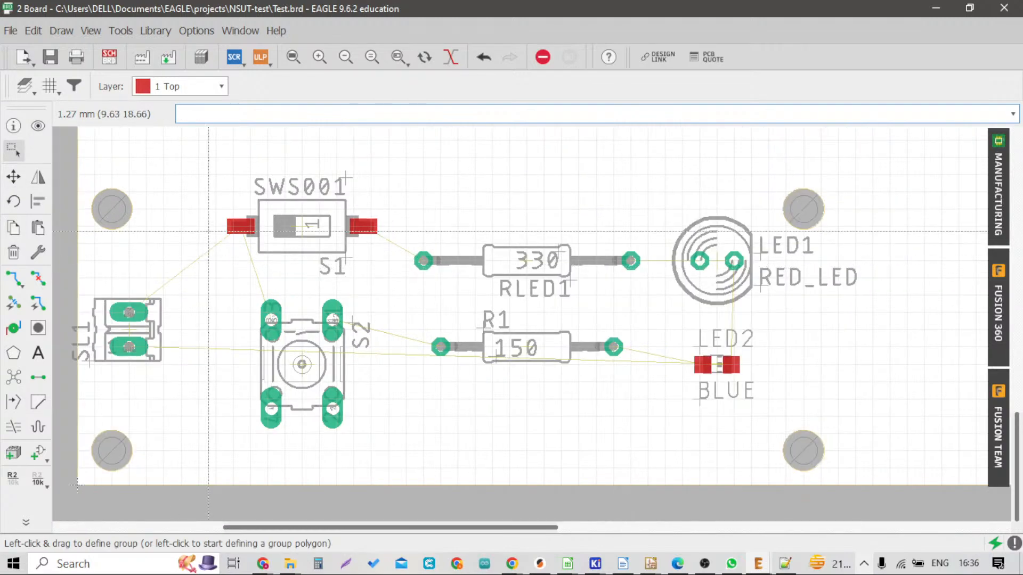
{"action": "scroll", "coordinate": [378, 290], "scroll_direction": "up", "scroll_amount": 3}
{"action": "scroll", "coordinate": [367, 302], "scroll_direction": "down", "scroll_amount": 2}
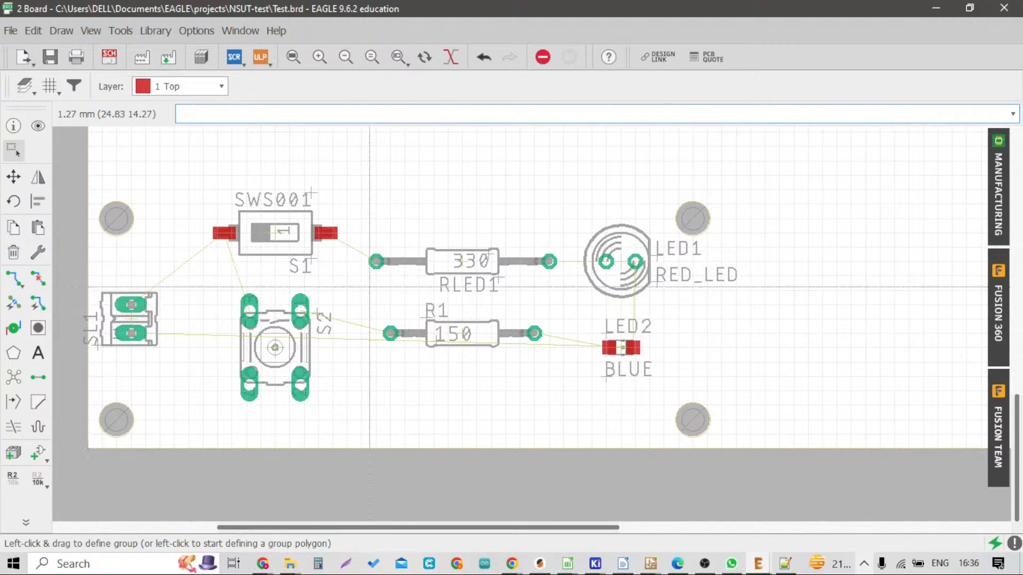
{"action": "left_click_drag", "start_coordinate": [203, 166], "coordinate": [539, 301]}
{"action": "scroll", "coordinate": [305, 236], "scroll_direction": "up", "scroll_amount": 2}
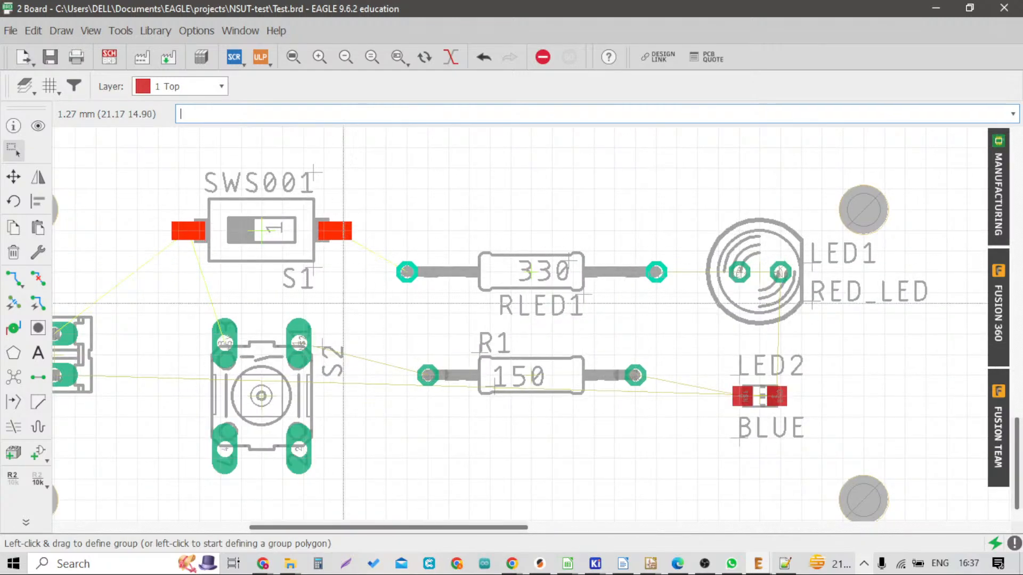
{"action": "scroll", "coordinate": [367, 348], "scroll_direction": "down", "scroll_amount": 2}
{"action": "scroll", "coordinate": [473, 280], "scroll_direction": "up", "scroll_amount": 2}
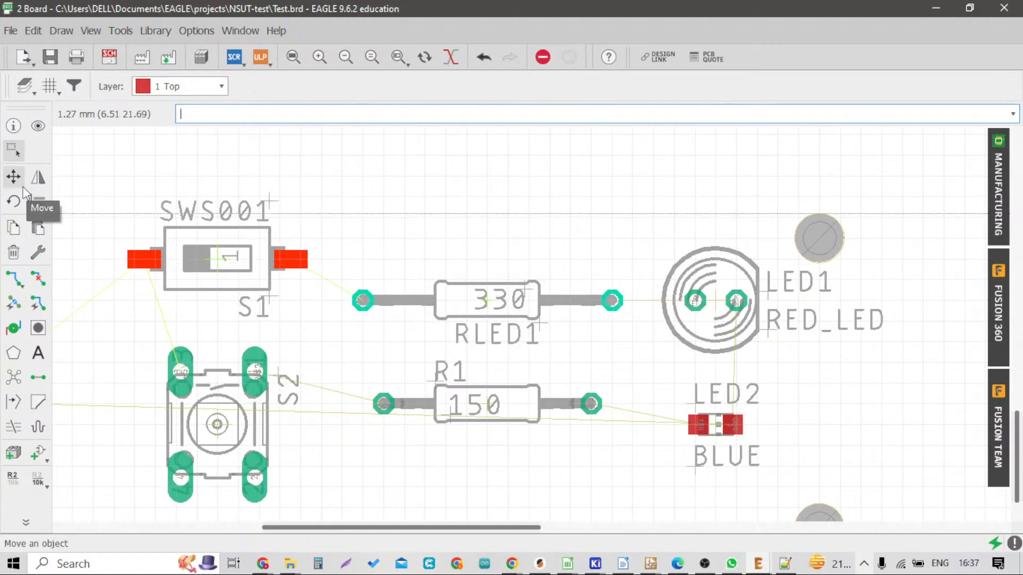
{"action": "left_click", "coordinate": [15, 152]}
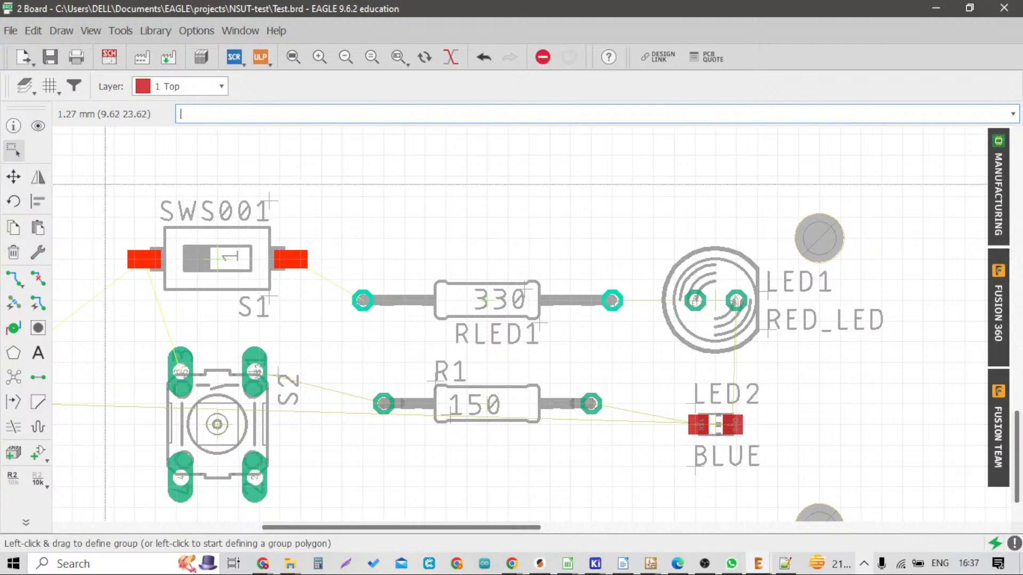
{"action": "left_click_drag", "start_coordinate": [99, 181], "coordinate": [629, 346]}
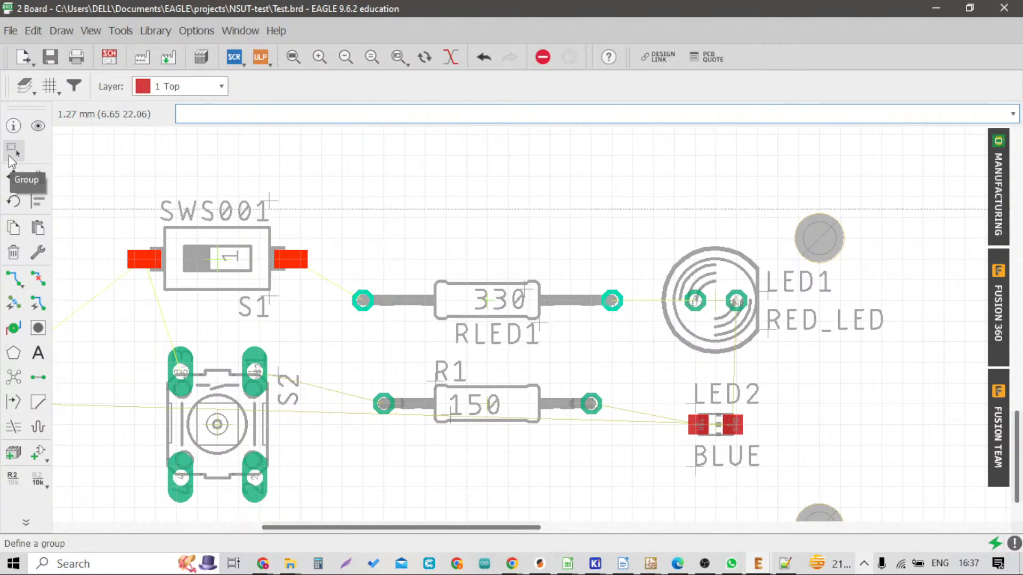
Try moving the group of switch S1 and resistor RLED1 to another spot on the board
{"action": "left_click", "coordinate": [13, 181]}
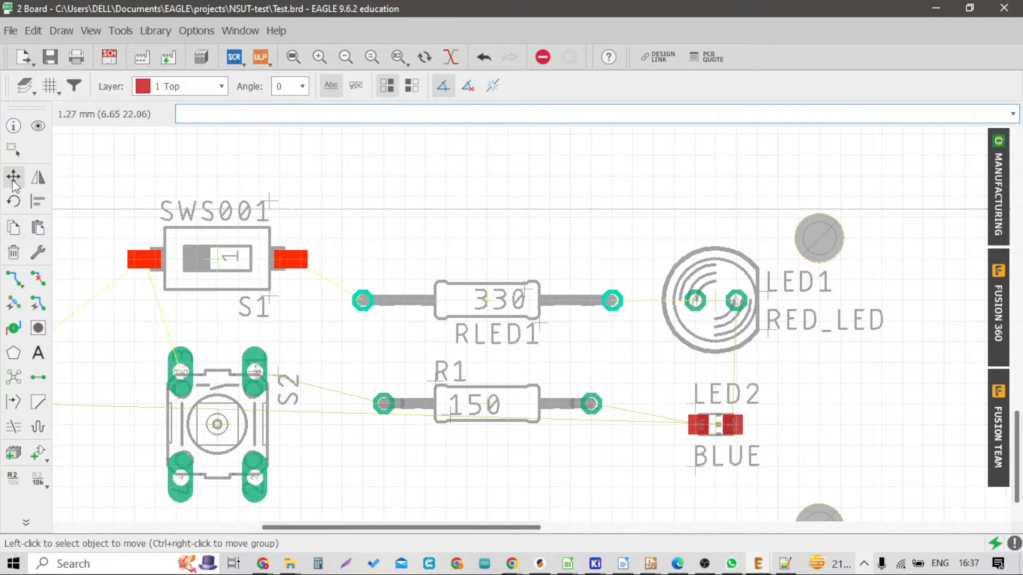
{"action": "right_click", "coordinate": [362, 236]}
{"action": "left_click", "coordinate": [373, 245]}
{"action": "scroll", "coordinate": [378, 221], "scroll_direction": "down", "scroll_amount": 3}
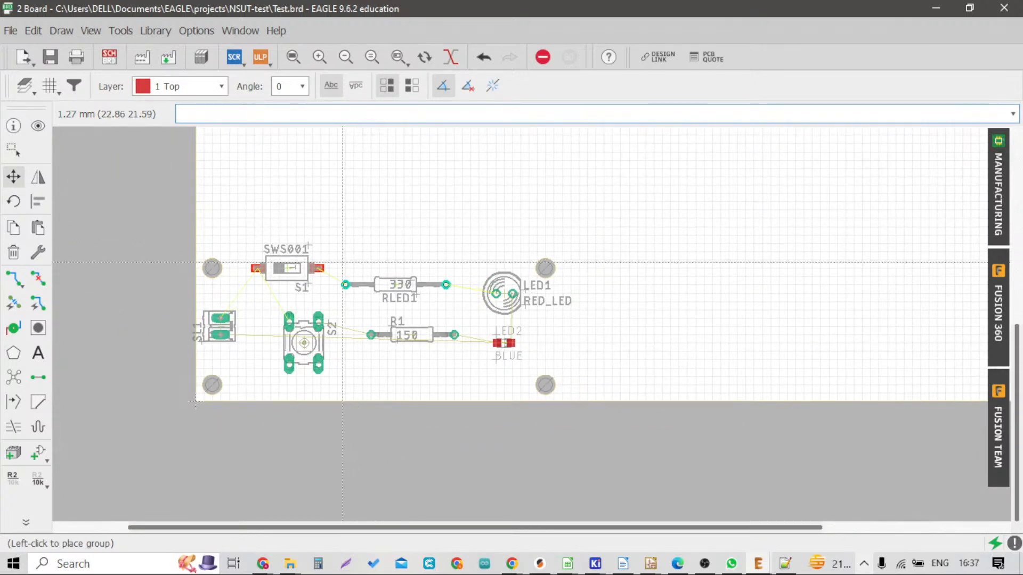
{"action": "type", "text": "`"}
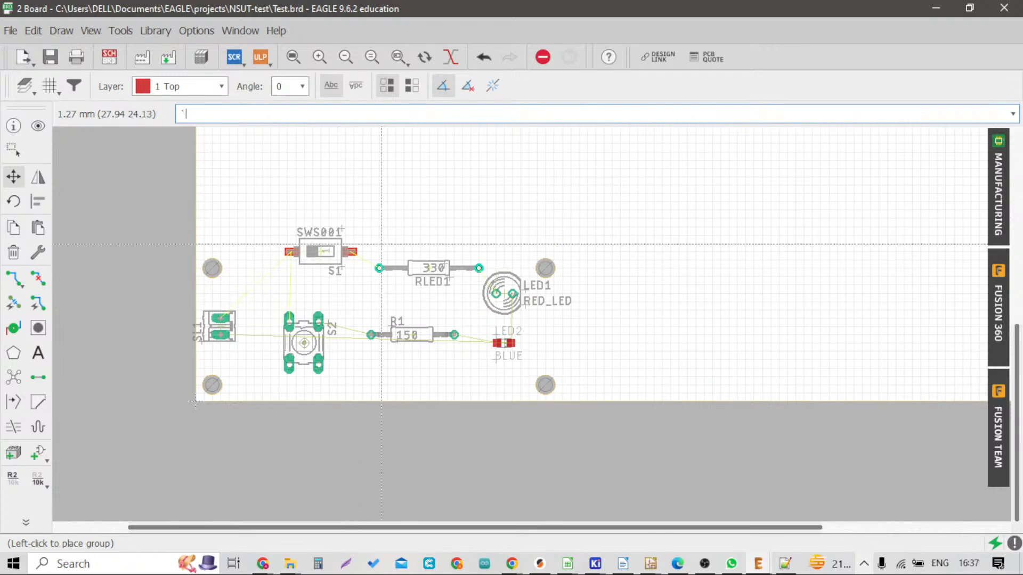
{"action": "key", "text": "BackSpace"}
{"action": "left_click", "coordinate": [363, 270]}
Examine the component and mounting hole placement against the full board outline
{"action": "scroll", "coordinate": [386, 271], "scroll_direction": "up", "scroll_amount": 2}
{"action": "scroll", "coordinate": [432, 282], "scroll_direction": "down", "scroll_amount": 4}
{"action": "scroll", "coordinate": [486, 294], "scroll_direction": "up", "scroll_amount": 2}
{"action": "scroll", "coordinate": [486, 294], "scroll_direction": "down", "scroll_amount": 1}
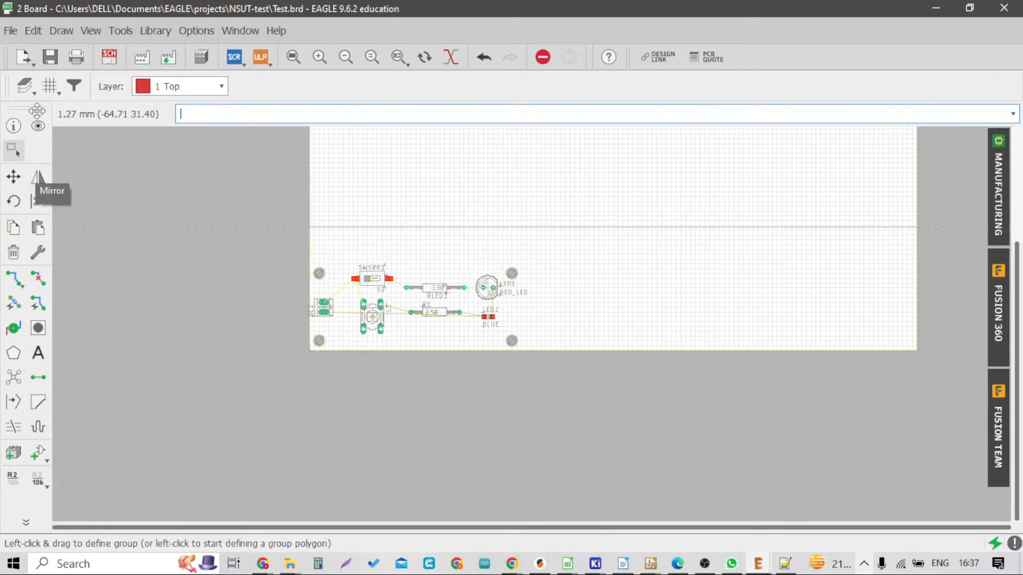
{"action": "scroll", "coordinate": [229, 330], "scroll_direction": "down", "scroll_amount": 2}
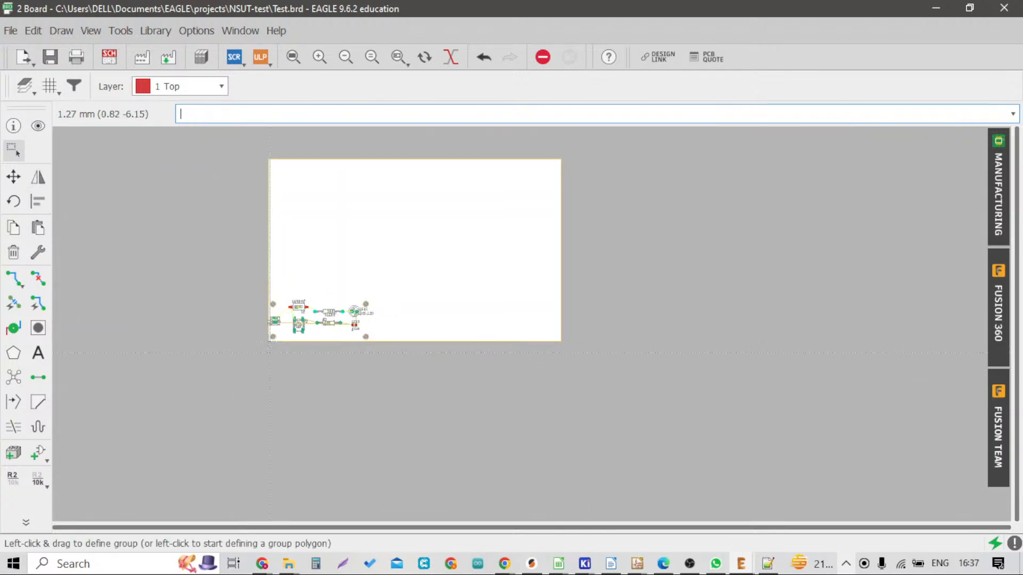
{"action": "scroll", "coordinate": [298, 325], "scroll_direction": "up", "scroll_amount": 4}
{"action": "scroll", "coordinate": [287, 342], "scroll_direction": "up", "scroll_amount": 3}
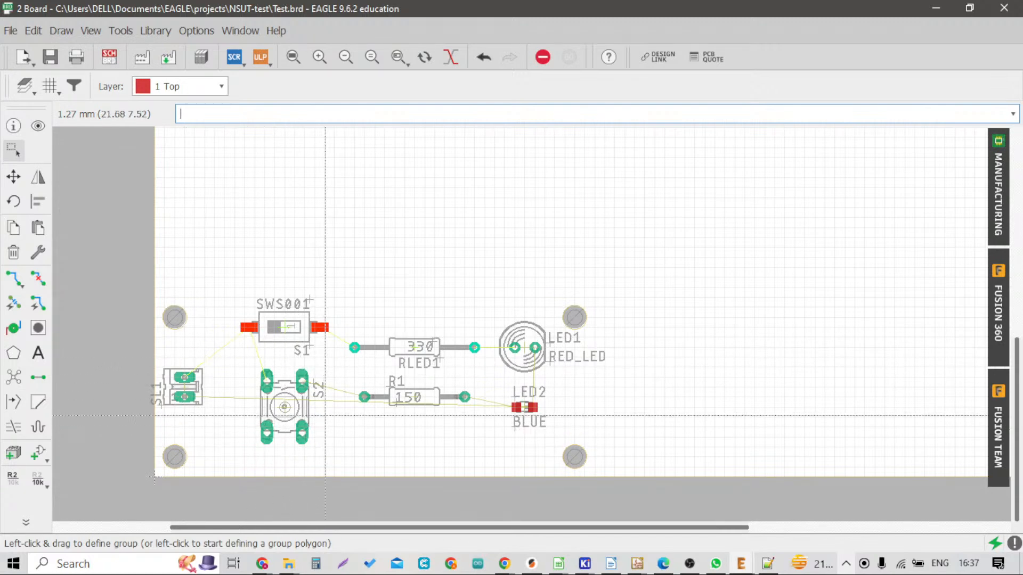
{"action": "scroll", "coordinate": [351, 336], "scroll_direction": "down", "scroll_amount": 2}
{"action": "scroll", "coordinate": [348, 336], "scroll_direction": "up", "scroll_amount": 5}
{"action": "scroll", "coordinate": [222, 319], "scroll_direction": "down", "scroll_amount": 2}
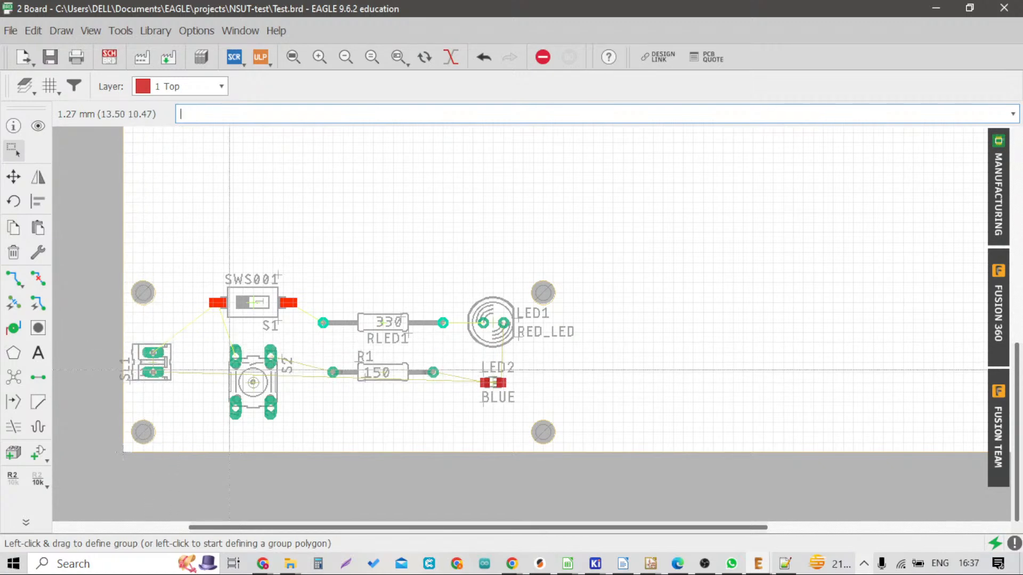
{"action": "scroll", "coordinate": [230, 369], "scroll_direction": "down", "scroll_amount": 3}
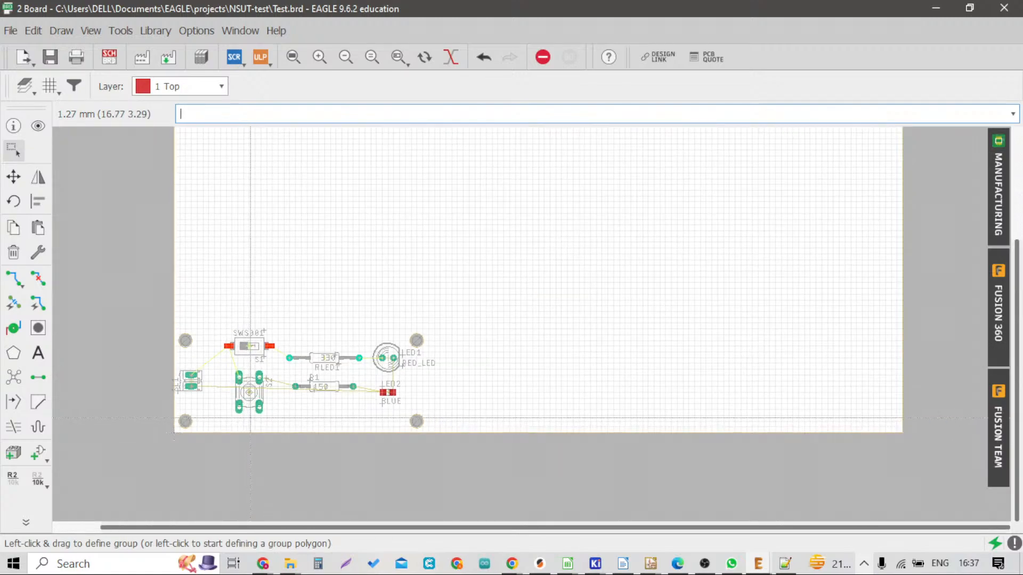
{"action": "scroll", "coordinate": [251, 418], "scroll_direction": "down", "scroll_amount": 3}
{"action": "scroll", "coordinate": [297, 366], "scroll_direction": "up", "scroll_amount": 3}
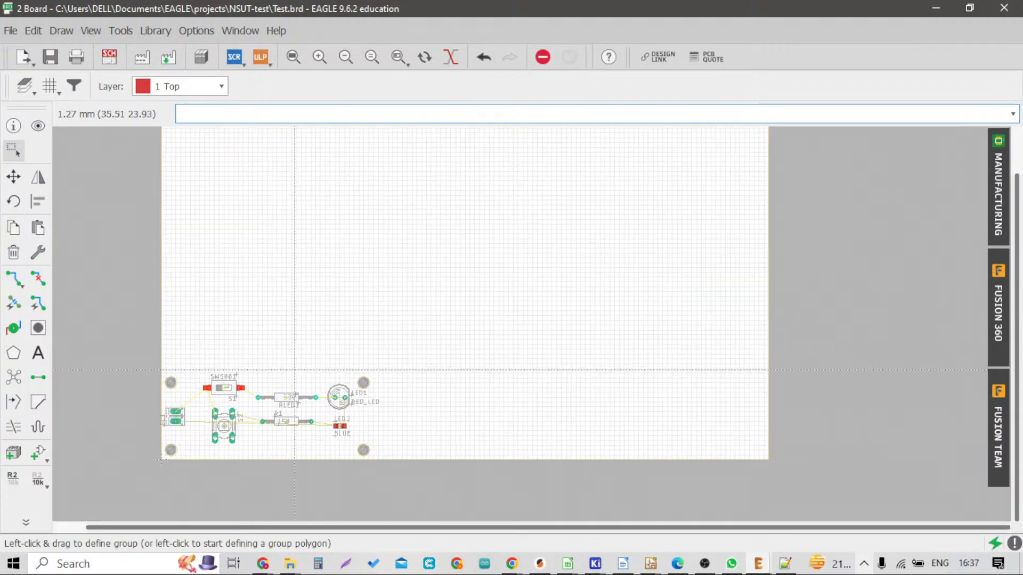
{"action": "scroll", "coordinate": [482, 309], "scroll_direction": "down", "scroll_amount": 1}
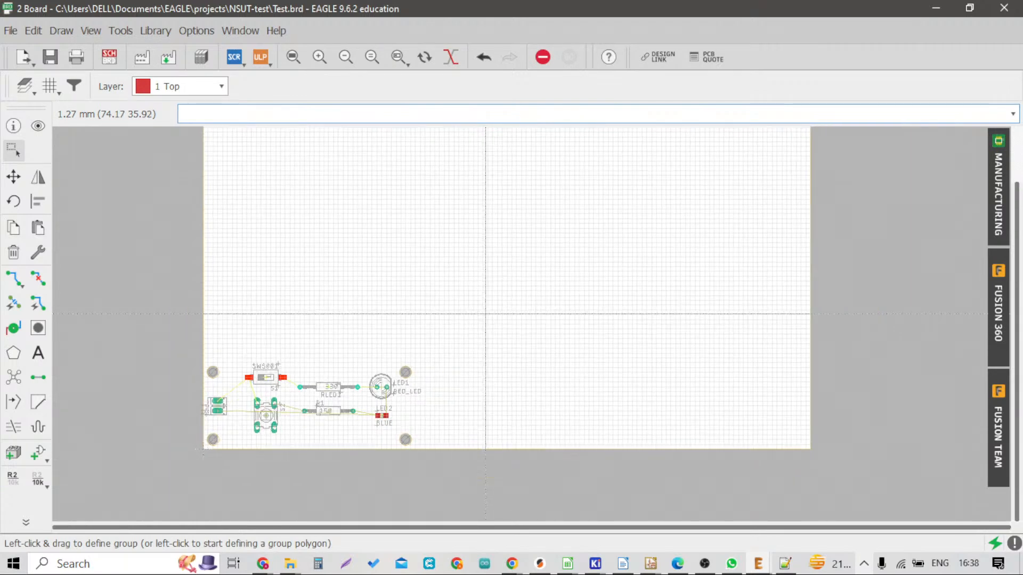
{"action": "scroll", "coordinate": [333, 375], "scroll_direction": "up", "scroll_amount": 2}
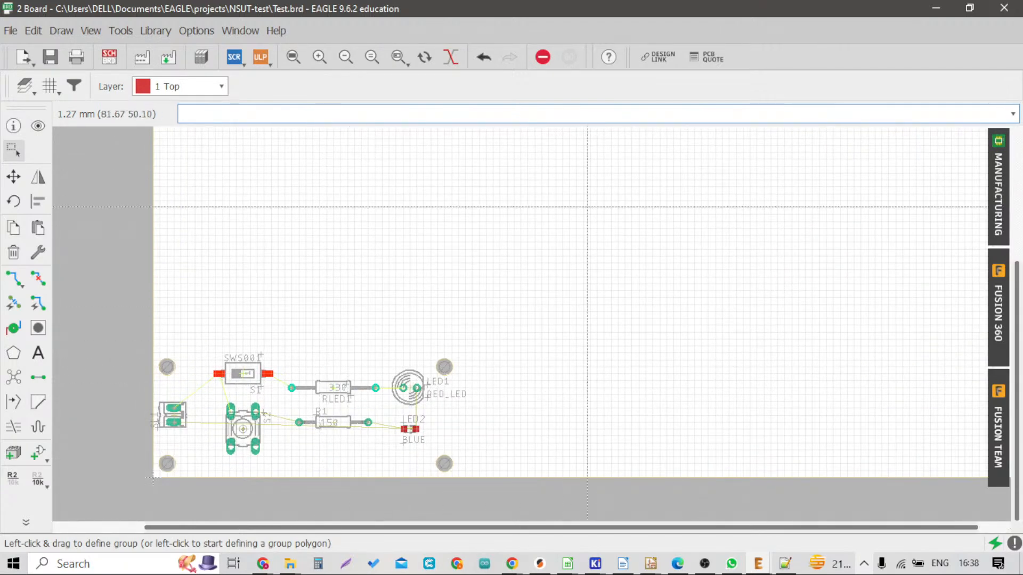
Open the manufacturing preview, widen it and look closer at the board's top side
{"action": "left_click", "coordinate": [997, 184]}
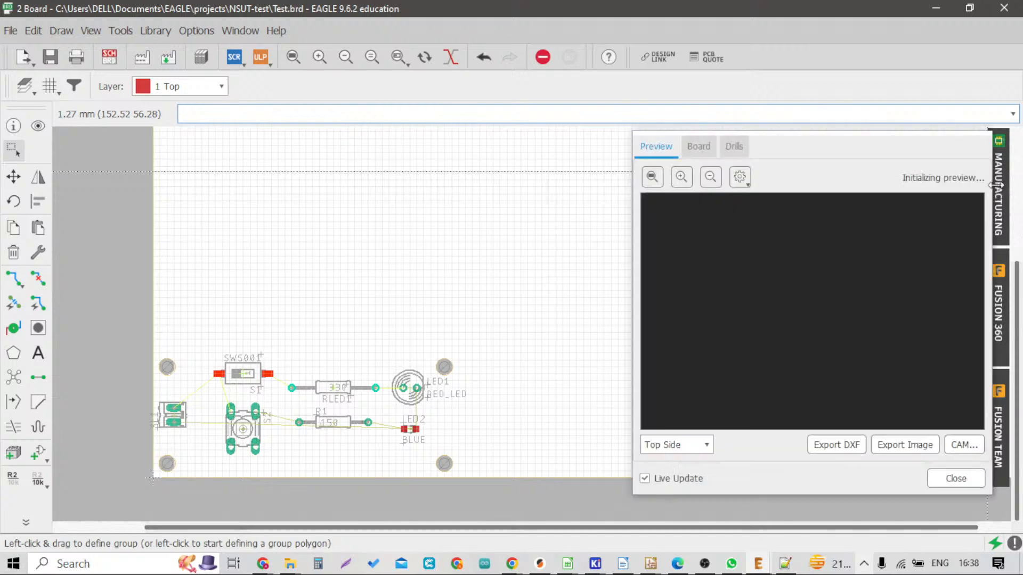
{"action": "left_click_drag", "start_coordinate": [634, 302], "coordinate": [219, 277]}
{"action": "scroll", "coordinate": [480, 321], "scroll_direction": "up", "scroll_amount": 2}
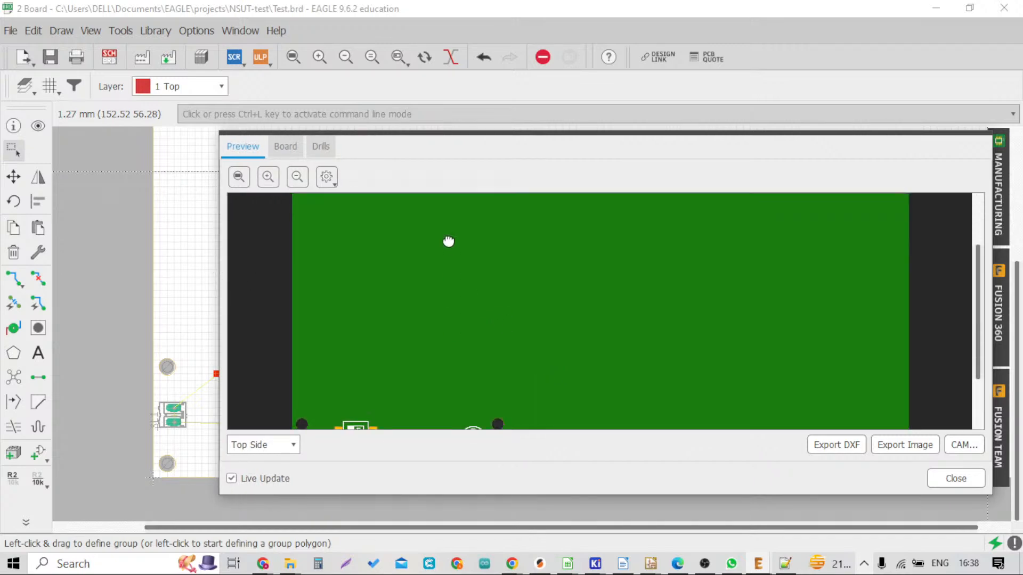
View the whole board's top side in the manufacturing preview and close the preview
{"action": "scroll", "coordinate": [421, 288], "scroll_direction": "down", "scroll_amount": 2}
{"action": "left_click_drag", "start_coordinate": [452, 496], "coordinate": [440, 555]}
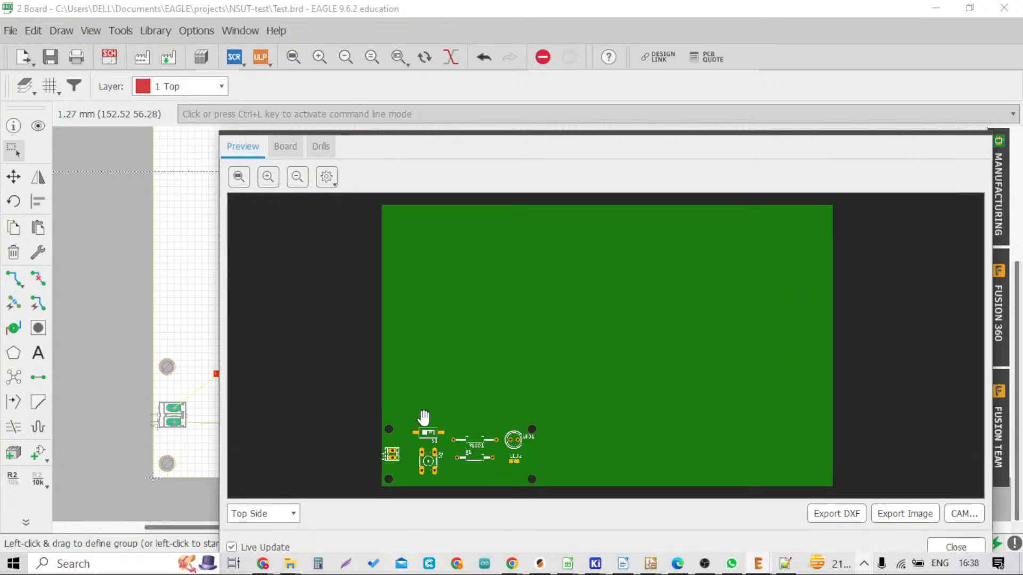
{"action": "left_click", "coordinate": [956, 548]}
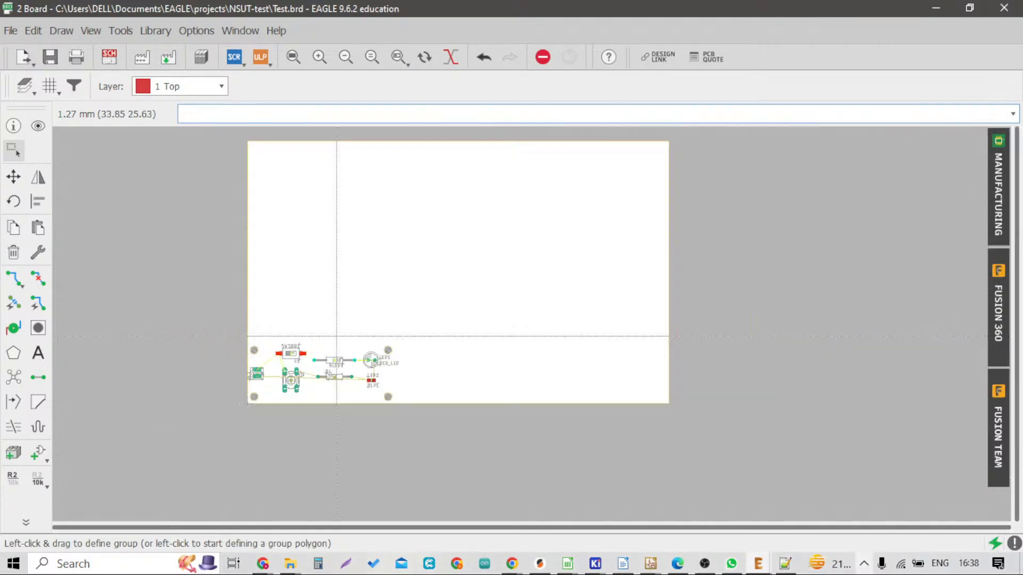
Move the board outline's upper edge down to just above switch S1 and the two upper mounting holes
{"action": "left_click", "coordinate": [14, 176]}
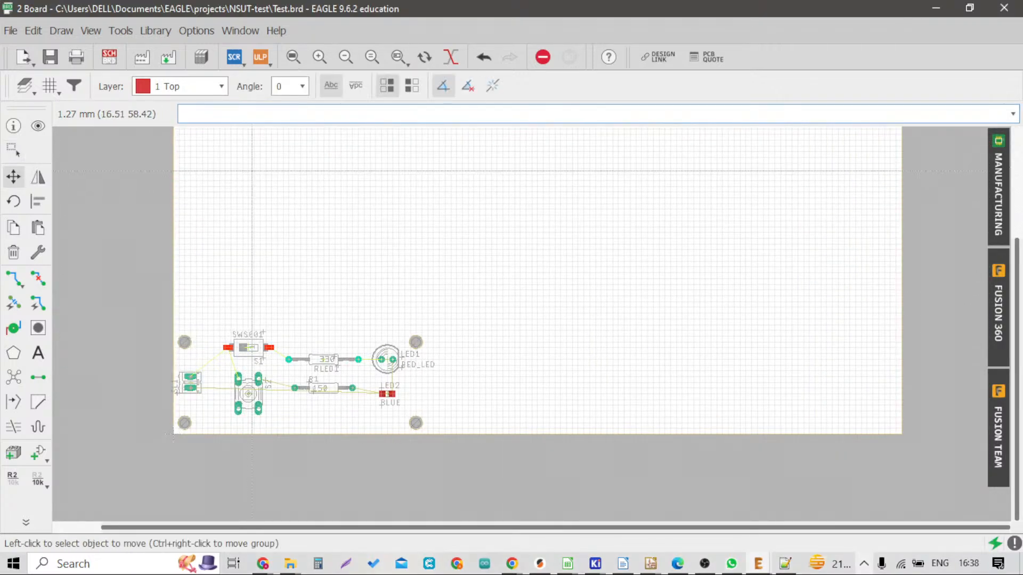
{"action": "scroll", "coordinate": [299, 209], "scroll_direction": "down", "scroll_amount": 4}
{"action": "scroll", "coordinate": [299, 209], "scroll_direction": "down", "scroll_amount": 2}
{"action": "scroll", "coordinate": [300, 163], "scroll_direction": "up", "scroll_amount": 2}
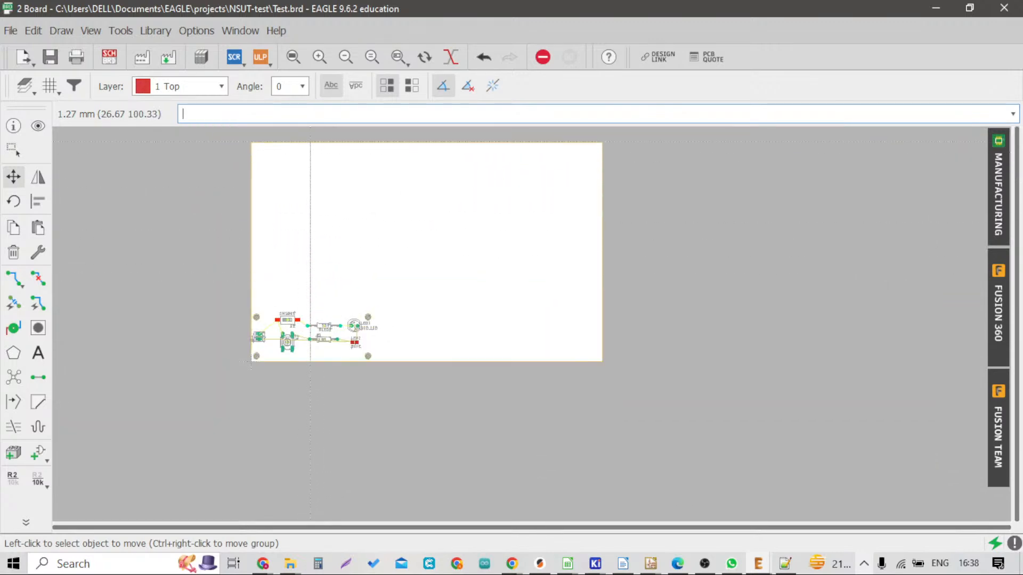
{"action": "left_click", "coordinate": [309, 144]}
{"action": "scroll", "coordinate": [309, 292], "scroll_direction": "up", "scroll_amount": 3}
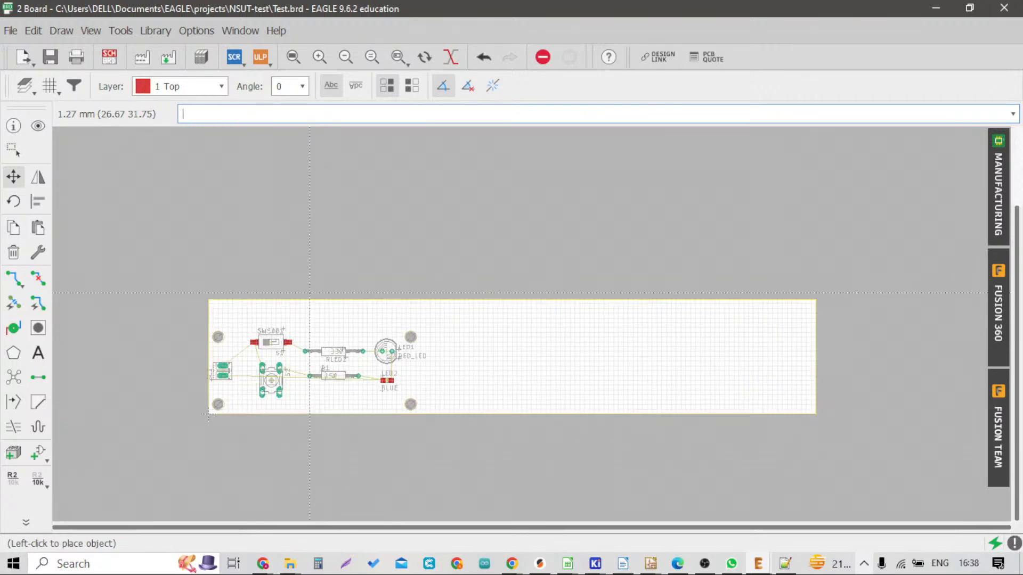
{"action": "scroll", "coordinate": [309, 293], "scroll_direction": "up", "scroll_amount": 3}
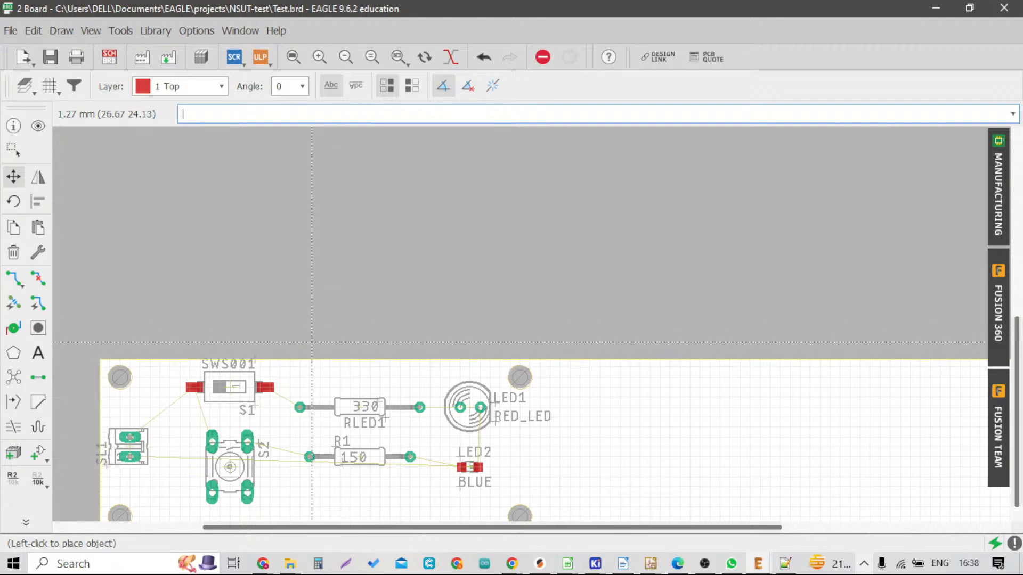
{"action": "left_click", "coordinate": [311, 339]}
{"action": "scroll", "coordinate": [293, 254], "scroll_direction": "down", "scroll_amount": 3}
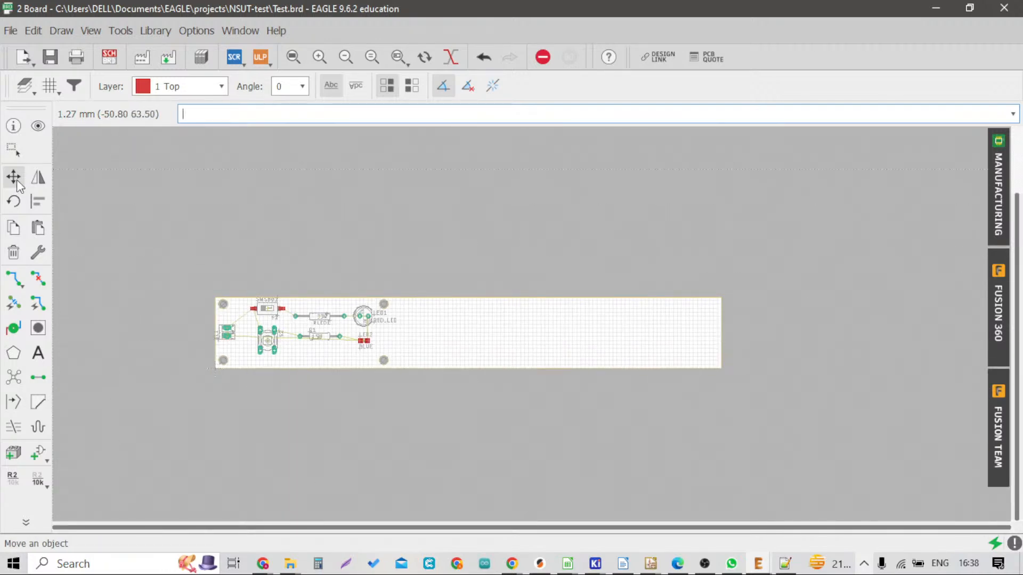
Move the board outline's far vertical edge inward to just beyond LED1 and the mounting holes beside it
{"action": "scroll", "coordinate": [720, 331], "scroll_direction": "up", "scroll_amount": 5}
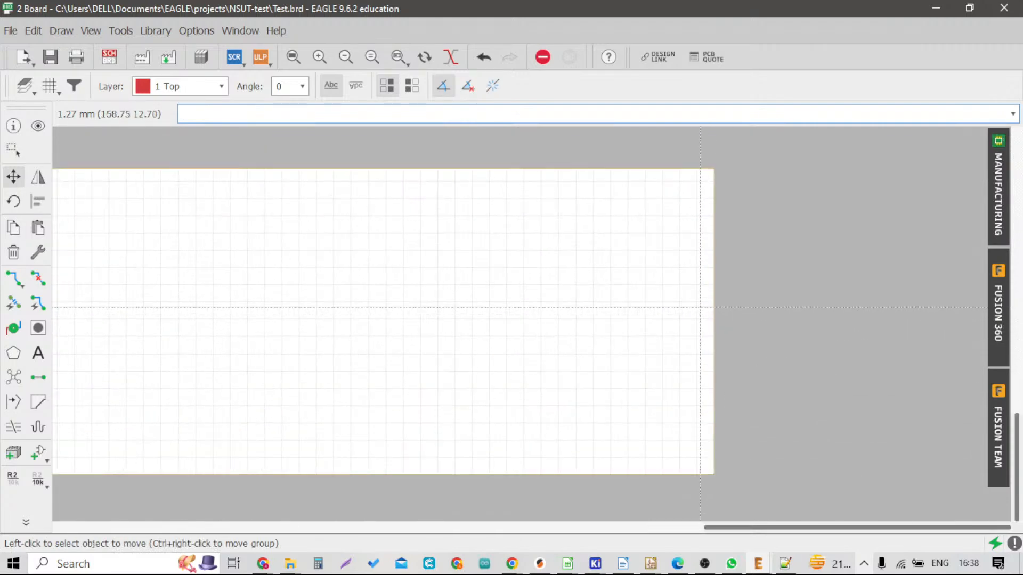
{"action": "left_click", "coordinate": [715, 323]}
{"action": "scroll", "coordinate": [746, 327], "scroll_direction": "down", "scroll_amount": 5}
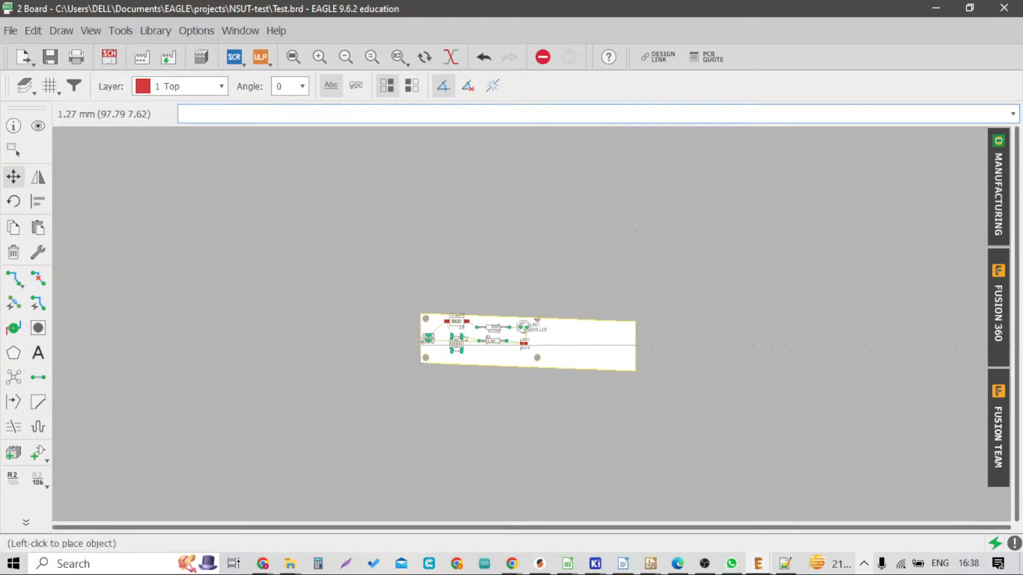
{"action": "scroll", "coordinate": [586, 339], "scroll_direction": "up", "scroll_amount": 5}
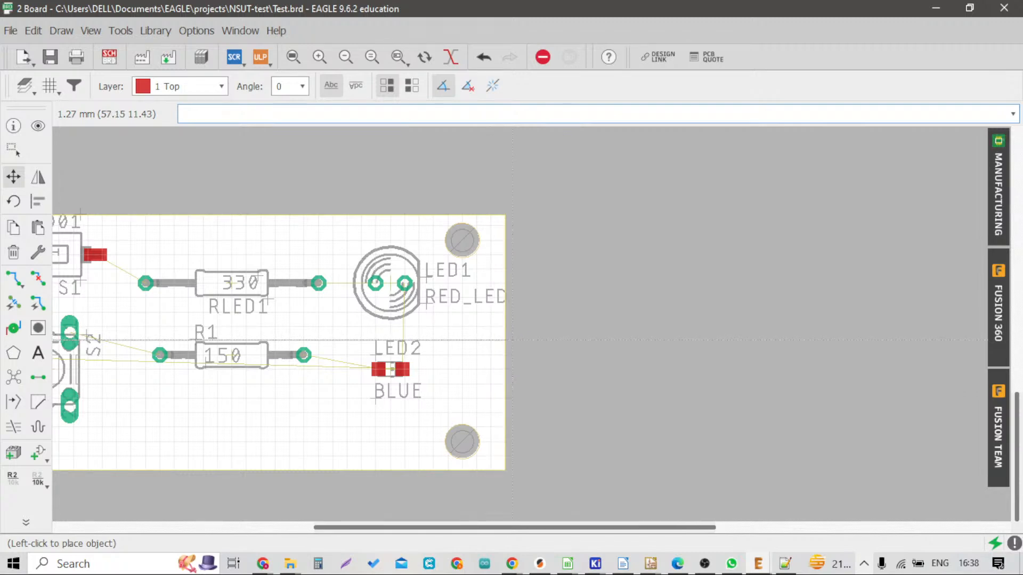
{"action": "left_click", "coordinate": [505, 340]}
{"action": "scroll", "coordinate": [538, 335], "scroll_direction": "down", "scroll_amount": 3}
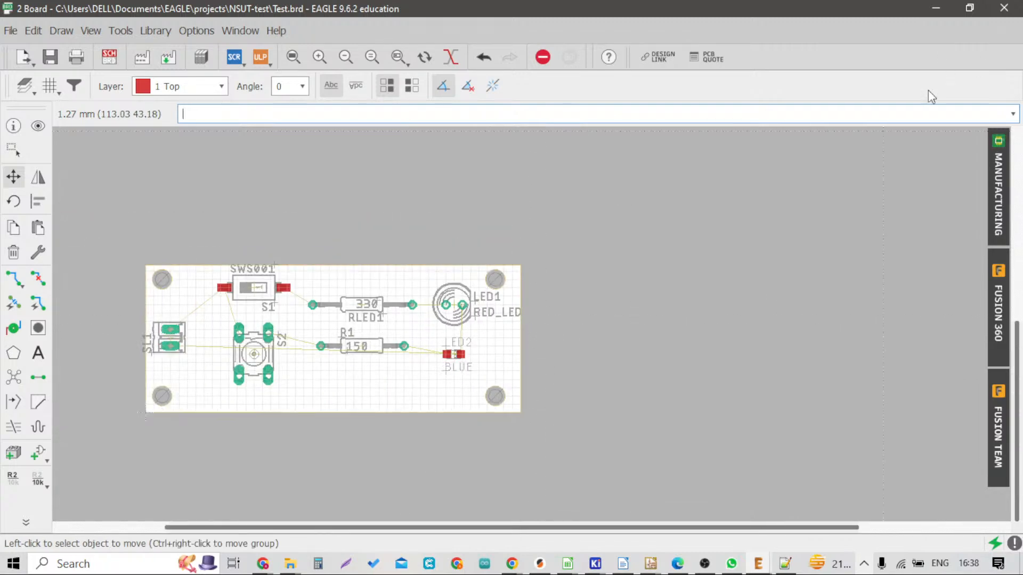
{"action": "scroll", "coordinate": [98, 186], "scroll_direction": "down", "scroll_amount": 1}
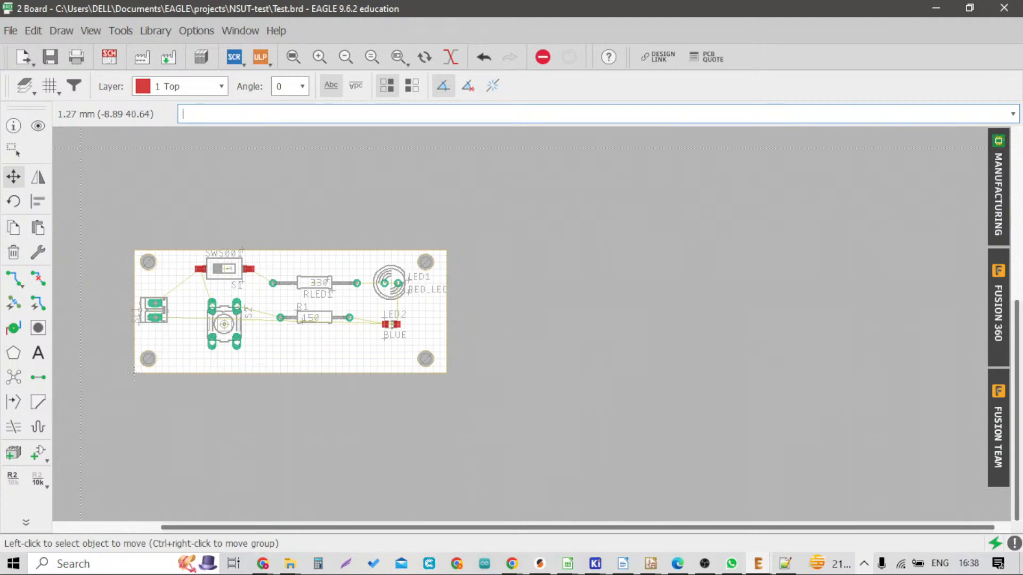
{"action": "scroll", "coordinate": [167, 253], "scroll_direction": "up", "scroll_amount": 1}
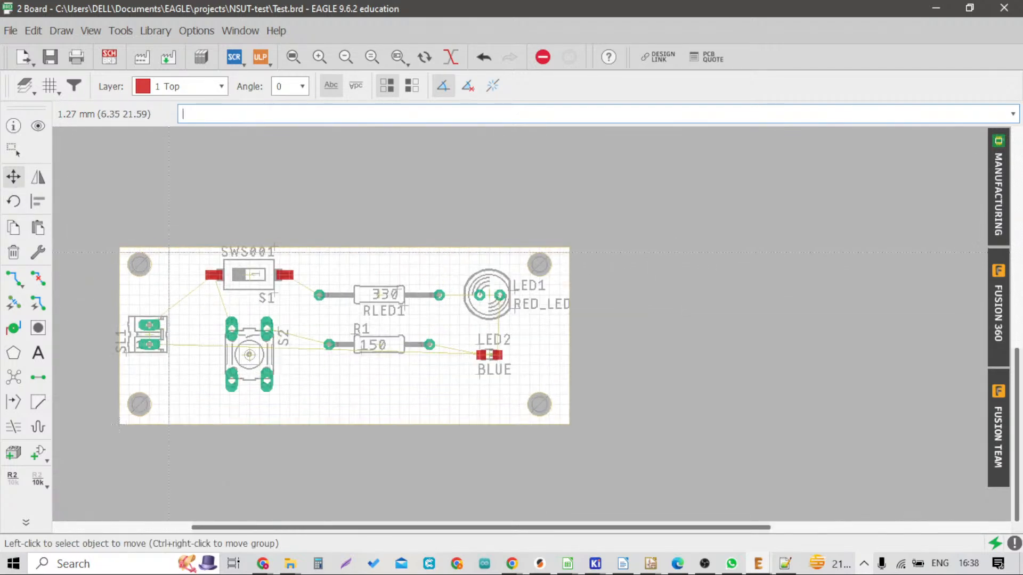
Open the manufacturing preview and inspect the pads and silkscreen on the resized board's top side
{"action": "left_click", "coordinate": [1004, 192]}
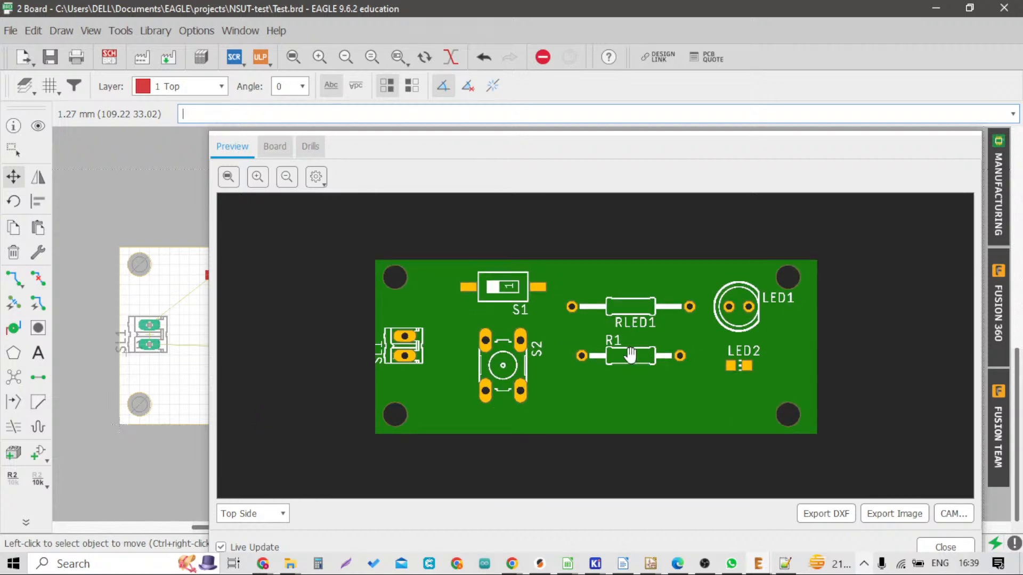
{"action": "scroll", "coordinate": [495, 283], "scroll_direction": "up", "scroll_amount": 1}
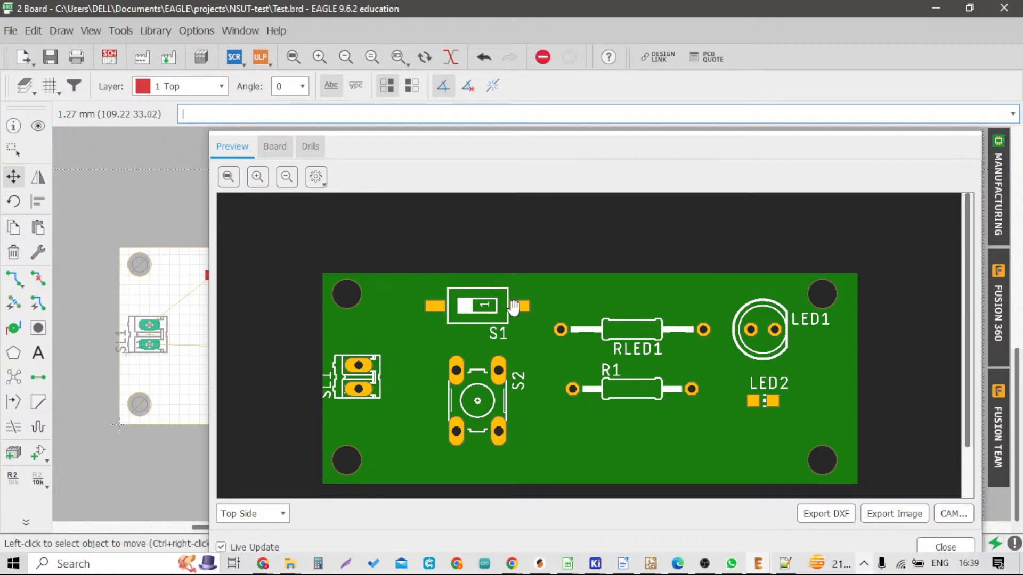
{"action": "scroll", "coordinate": [518, 311], "scroll_direction": "down", "scroll_amount": 1}
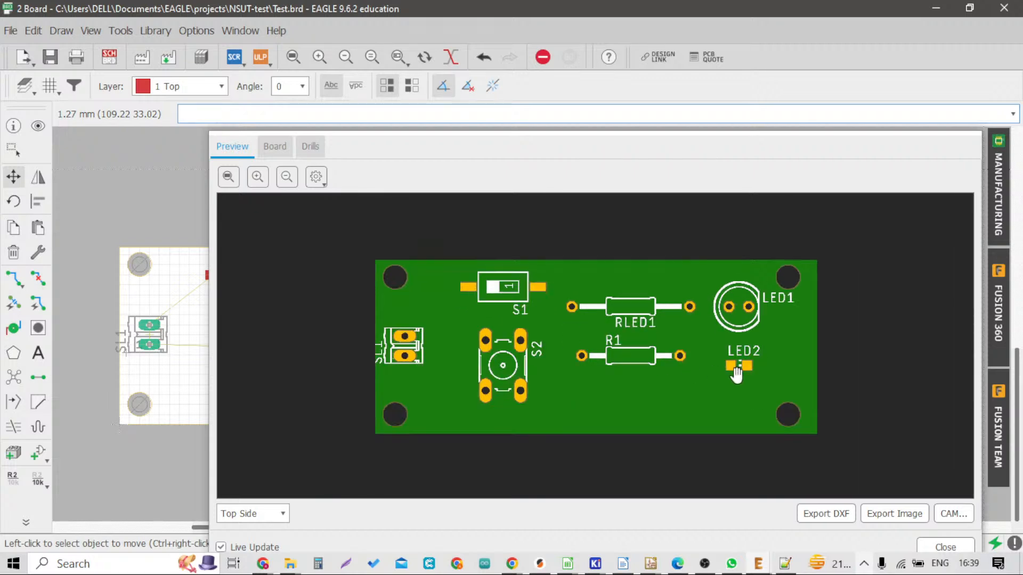
{"action": "scroll", "coordinate": [774, 371], "scroll_direction": "up", "scroll_amount": 1}
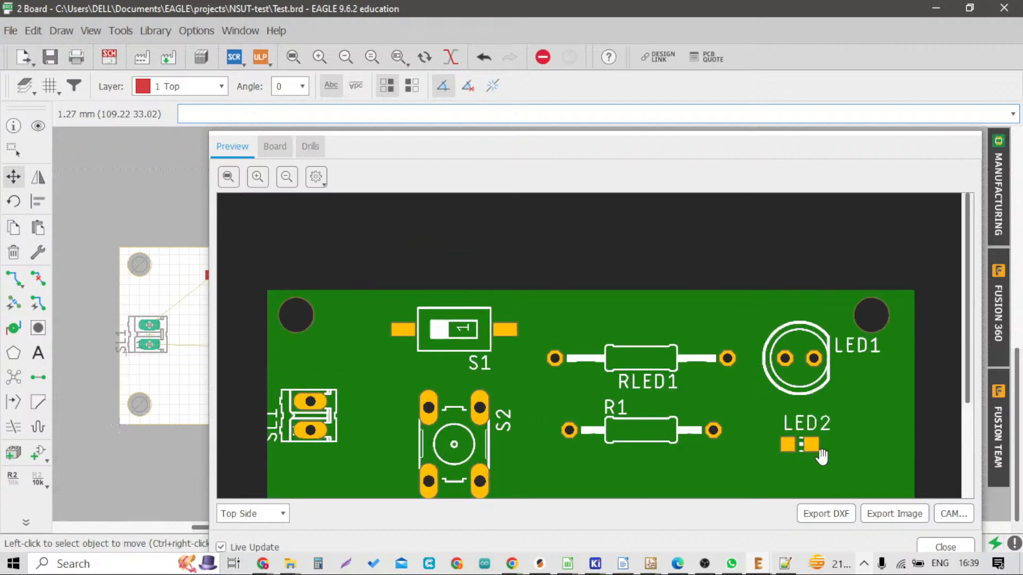
{"action": "scroll", "coordinate": [676, 382], "scroll_direction": "down", "scroll_amount": 1}
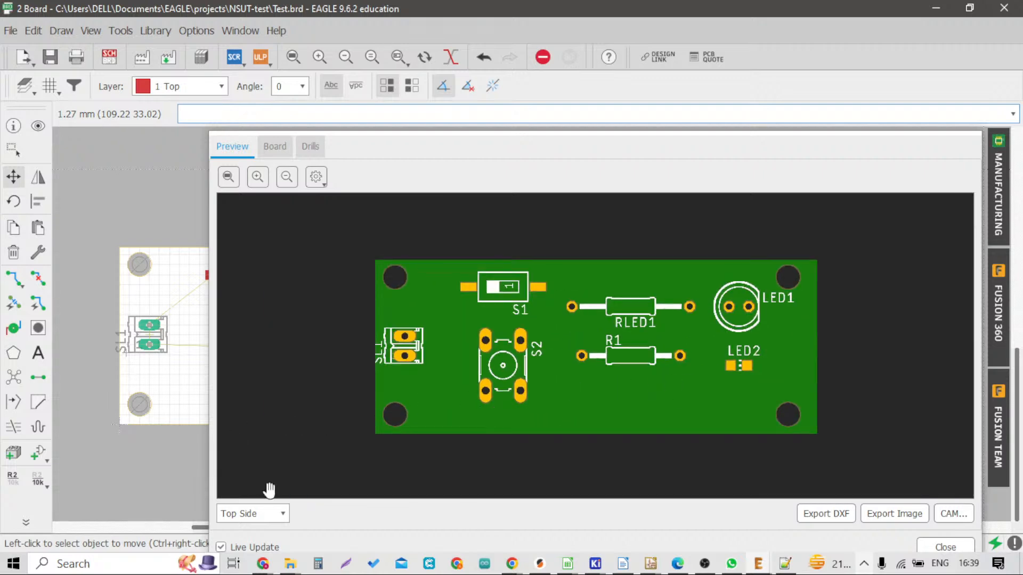
Switch the manufacturing preview between Bottom Side and Top Side to compare pads and holes, ending on Bottom Side
{"action": "left_click", "coordinate": [280, 515]}
{"action": "left_click", "coordinate": [274, 539]}
{"action": "left_click_drag", "start_coordinate": [467, 510], "coordinate": [332, 58]}
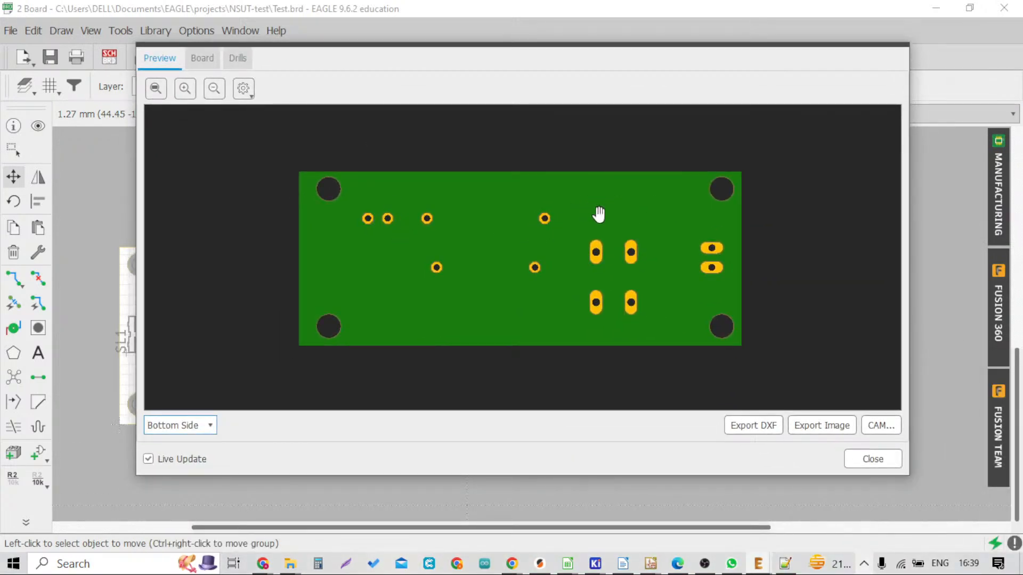
{"action": "left_click", "coordinate": [206, 427]}
{"action": "left_click", "coordinate": [201, 444]}
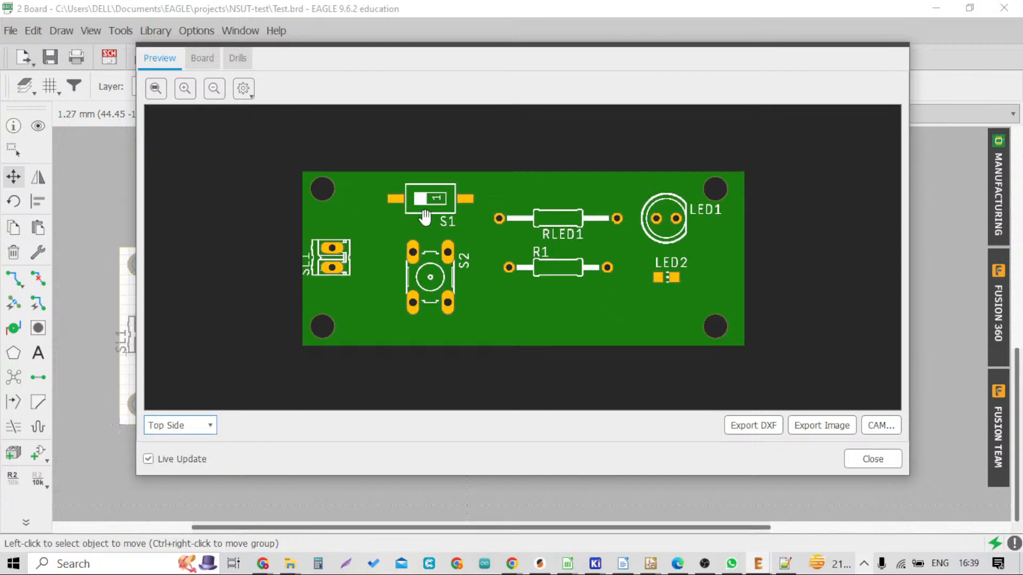
{"action": "left_click", "coordinate": [211, 425]}
{"action": "left_click", "coordinate": [196, 450]}
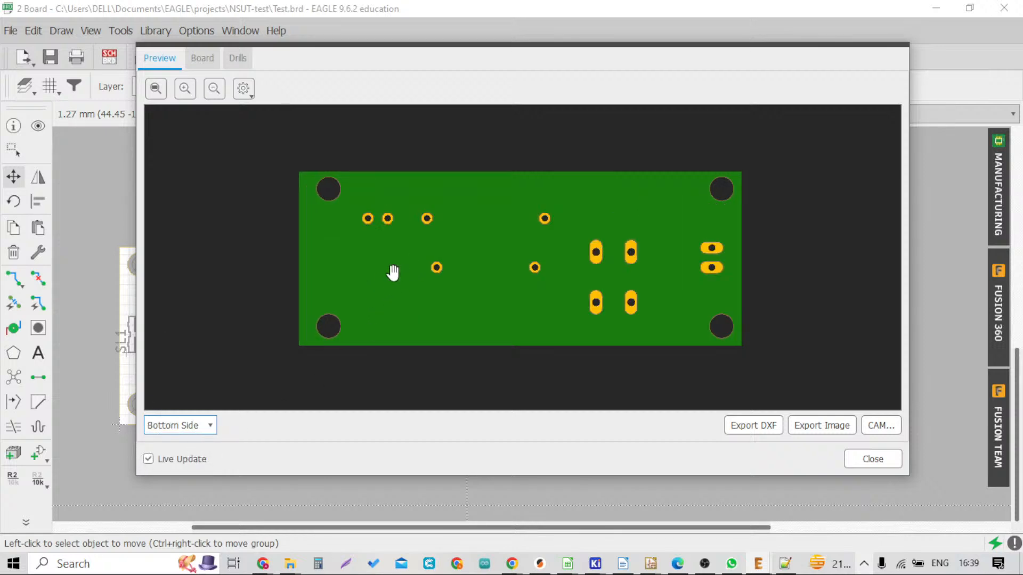
{"action": "left_click", "coordinate": [188, 427]}
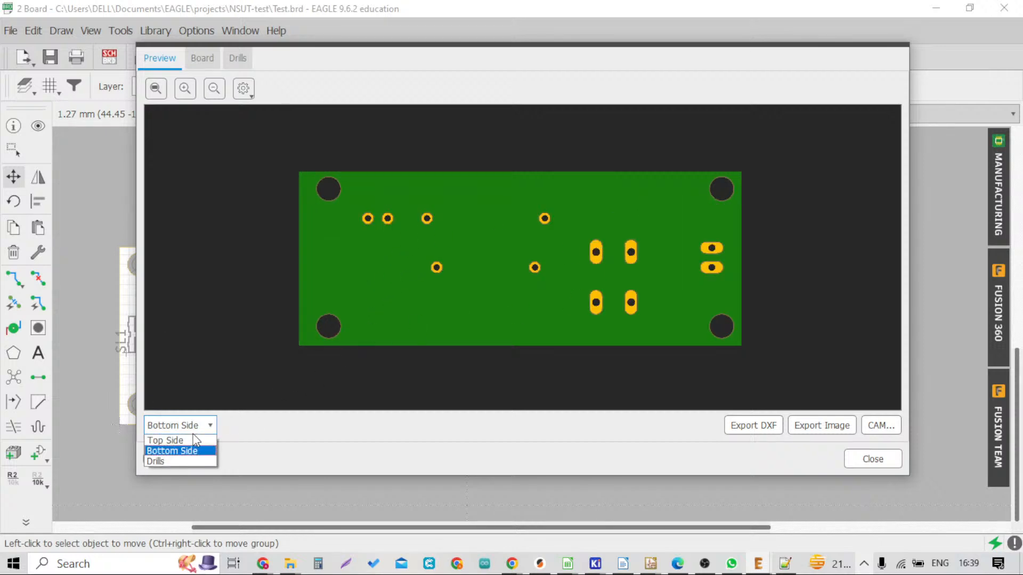
{"action": "left_click", "coordinate": [310, 430]}
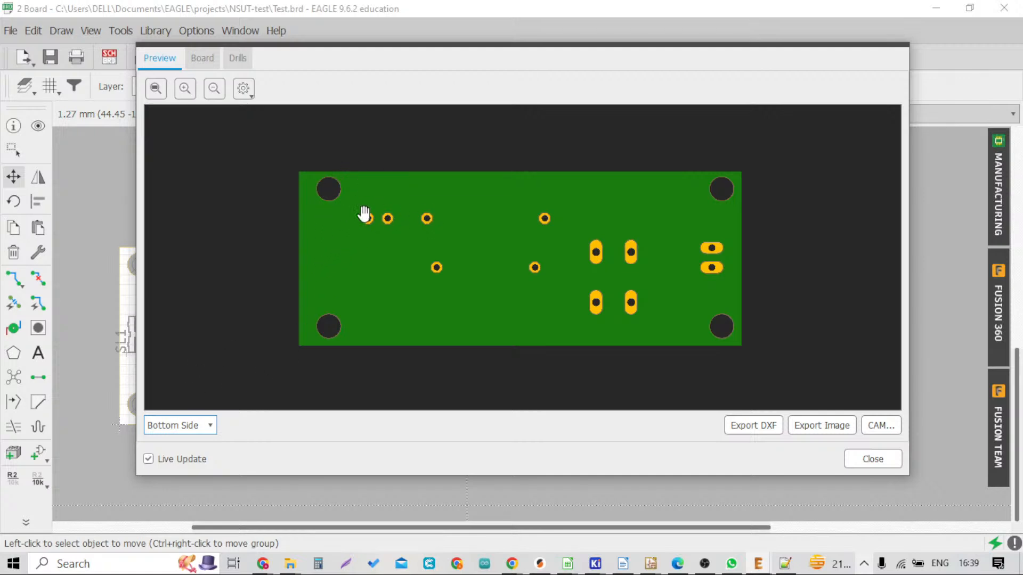
Return the manufacturing preview to Top Side, inspect the components up close and close the preview
{"action": "left_click", "coordinate": [184, 430]}
{"action": "left_click", "coordinate": [170, 441]}
{"action": "scroll", "coordinate": [427, 198], "scroll_direction": "up", "scroll_amount": 3}
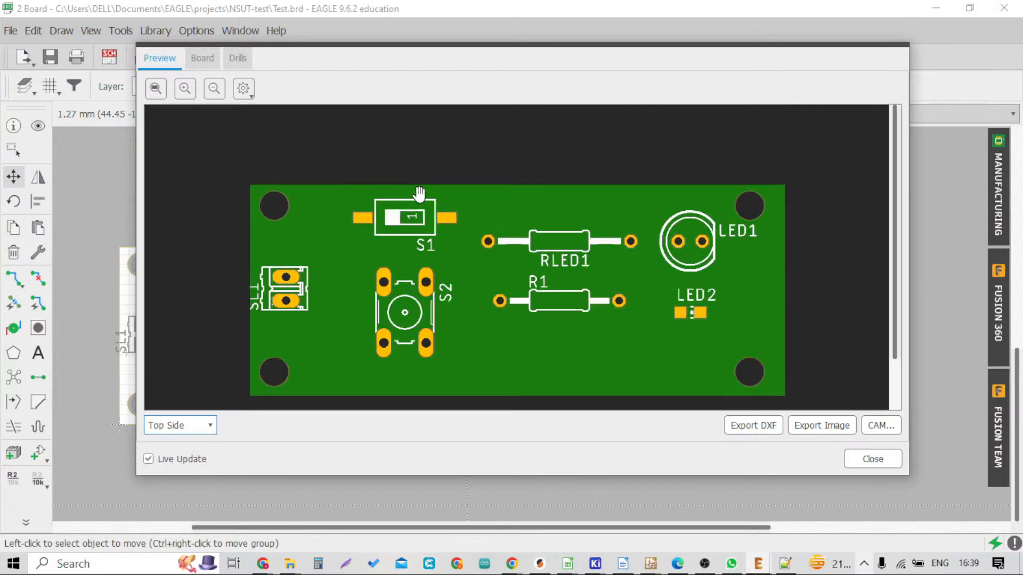
{"action": "scroll", "coordinate": [391, 201], "scroll_direction": "down", "scroll_amount": 2}
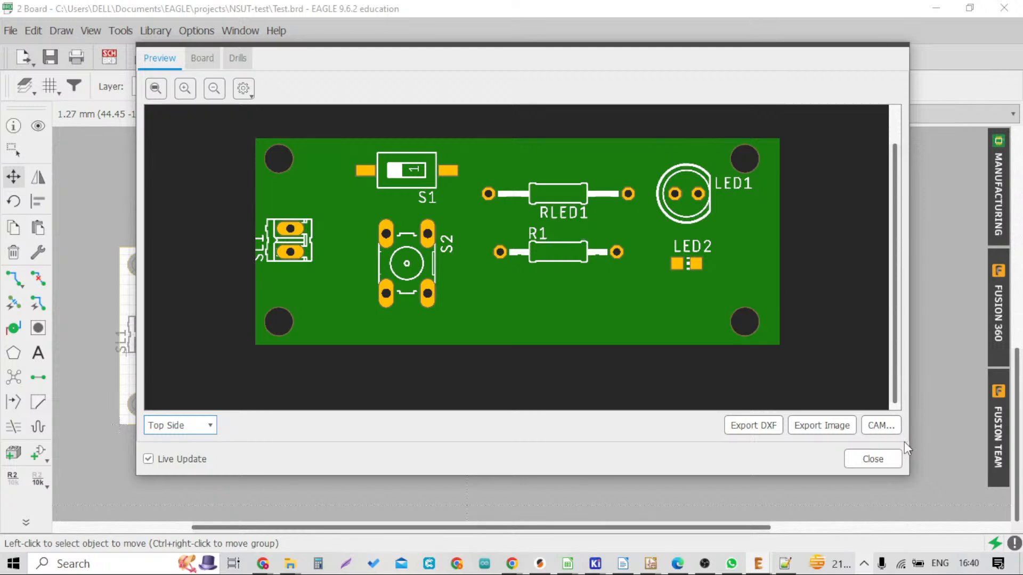
{"action": "left_click", "coordinate": [872, 459]}
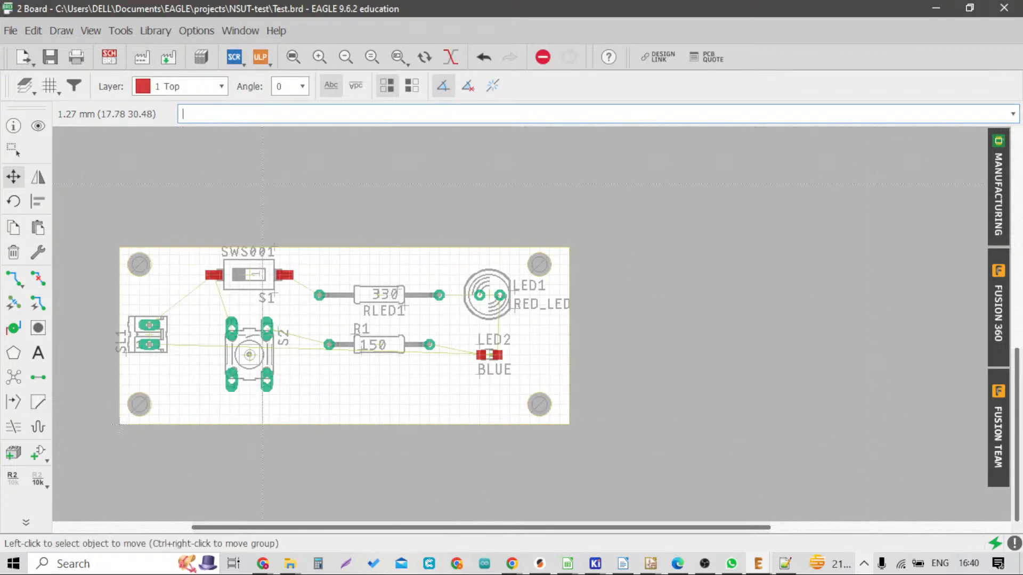
Examine the airwires and pads of the switches, resistors, LEDs and connector SL1 on the resized board
{"action": "scroll", "coordinate": [213, 287], "scroll_direction": "down", "scroll_amount": 3}
{"action": "scroll", "coordinate": [208, 266], "scroll_direction": "up", "scroll_amount": 5}
{"action": "scroll", "coordinate": [199, 256], "scroll_direction": "up", "scroll_amount": 4}
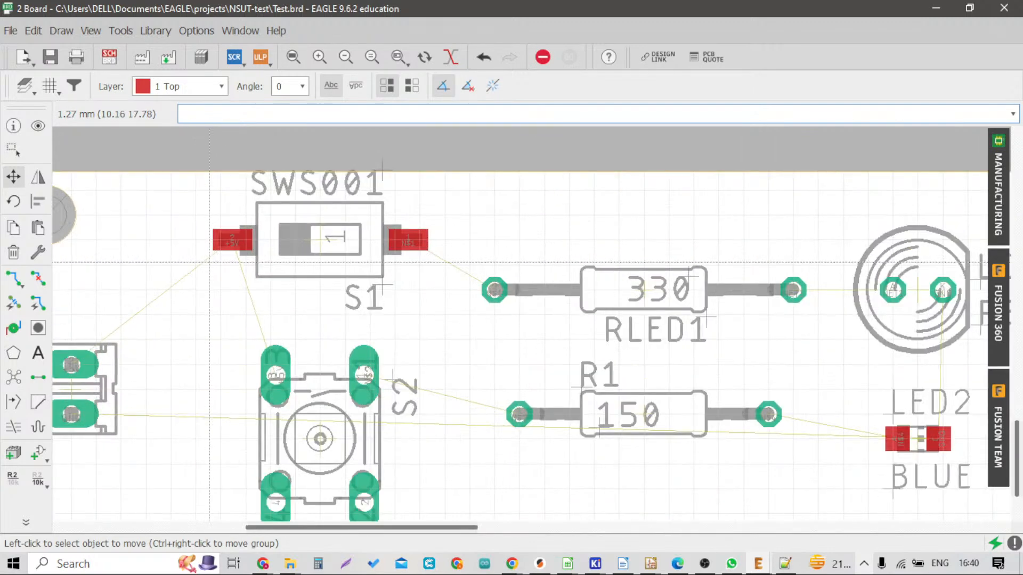
{"action": "scroll", "coordinate": [200, 256], "scroll_direction": "down", "scroll_amount": 5}
{"action": "scroll", "coordinate": [290, 269], "scroll_direction": "up", "scroll_amount": 3}
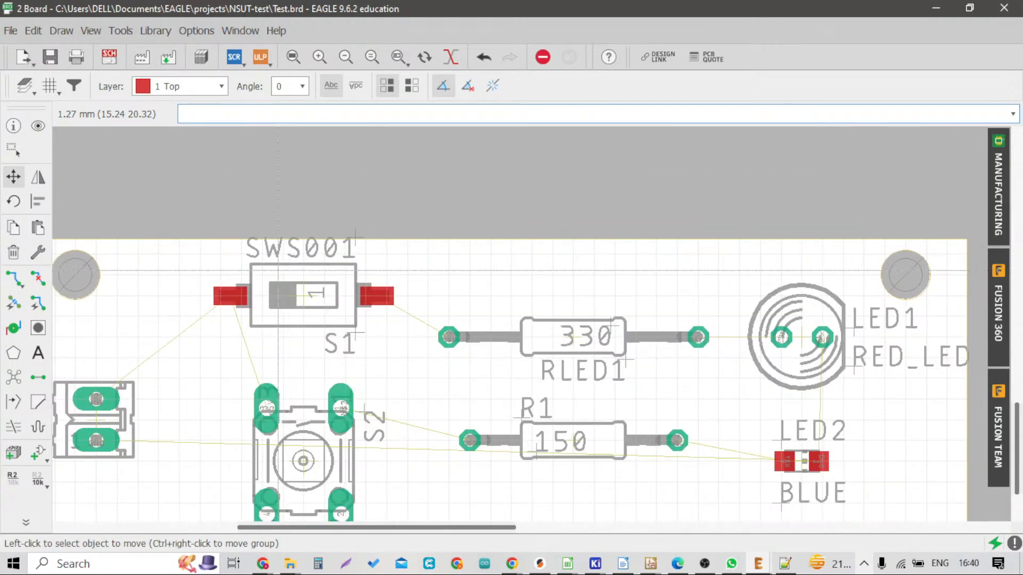
{"action": "scroll", "coordinate": [278, 270], "scroll_direction": "down", "scroll_amount": 1}
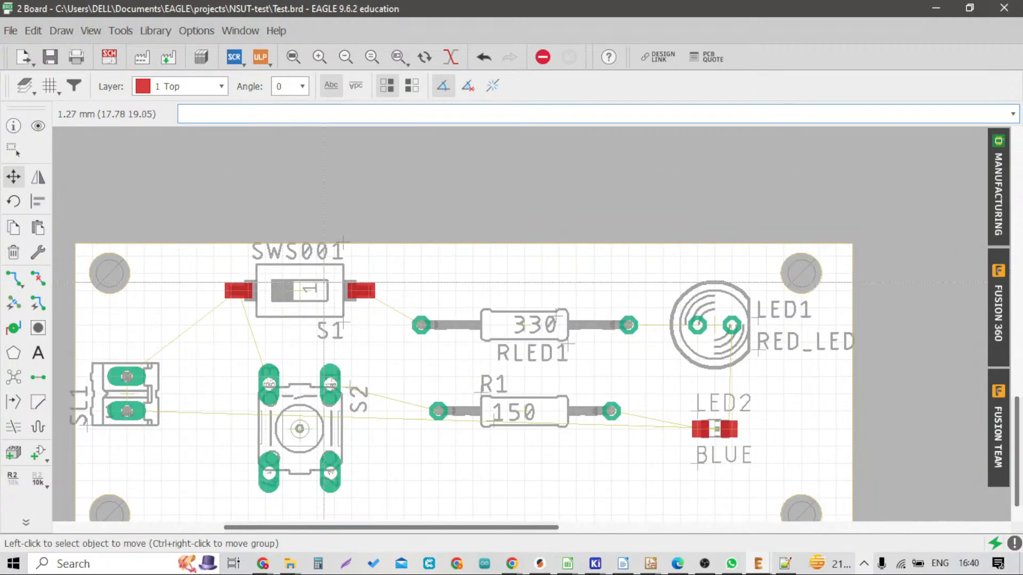
{"action": "scroll", "coordinate": [287, 269], "scroll_direction": "down", "scroll_amount": 1}
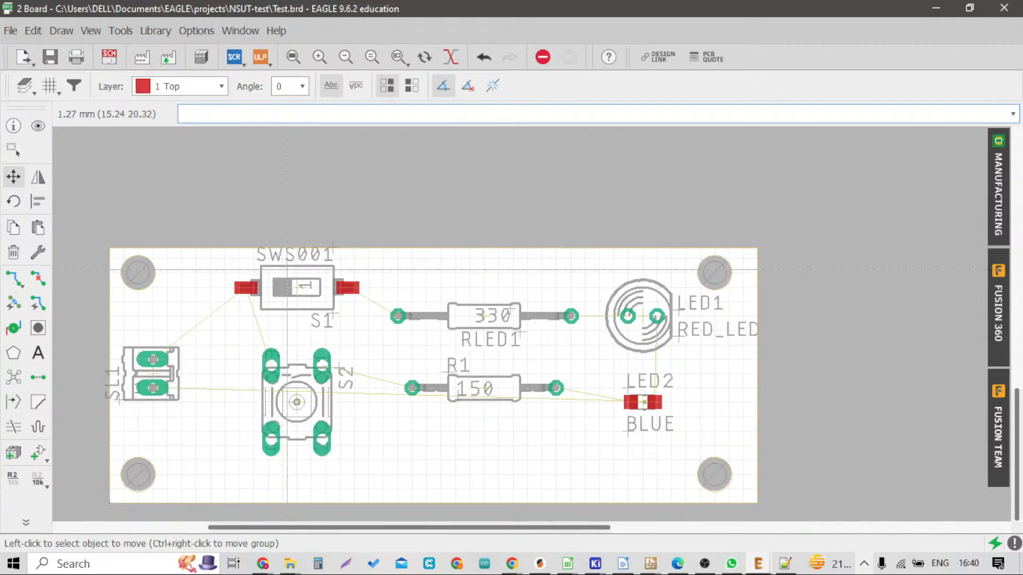
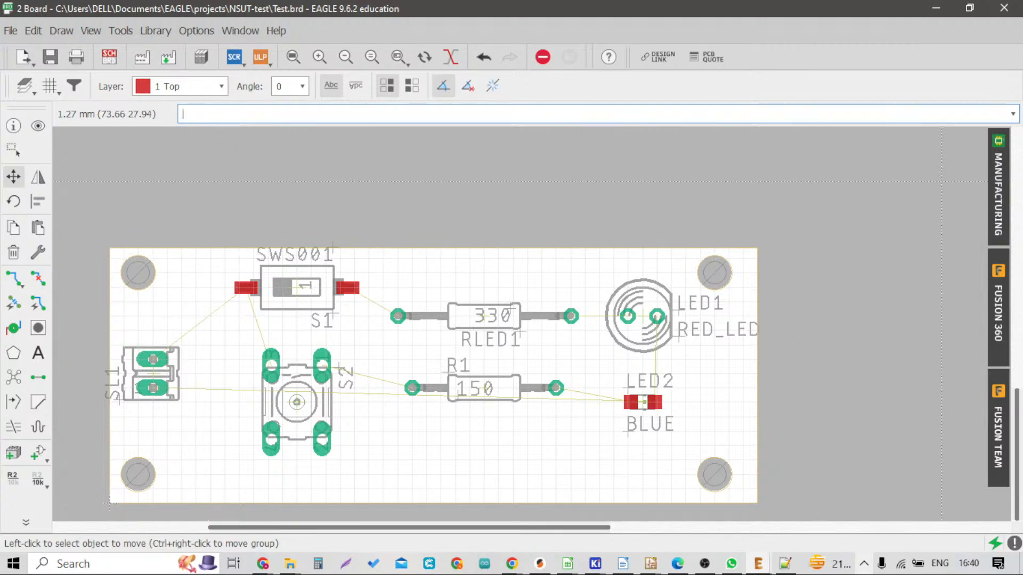
Reopen the manufacturing preview, view the board's Bottom Side and return to the board layout
{"action": "left_click", "coordinate": [997, 186]}
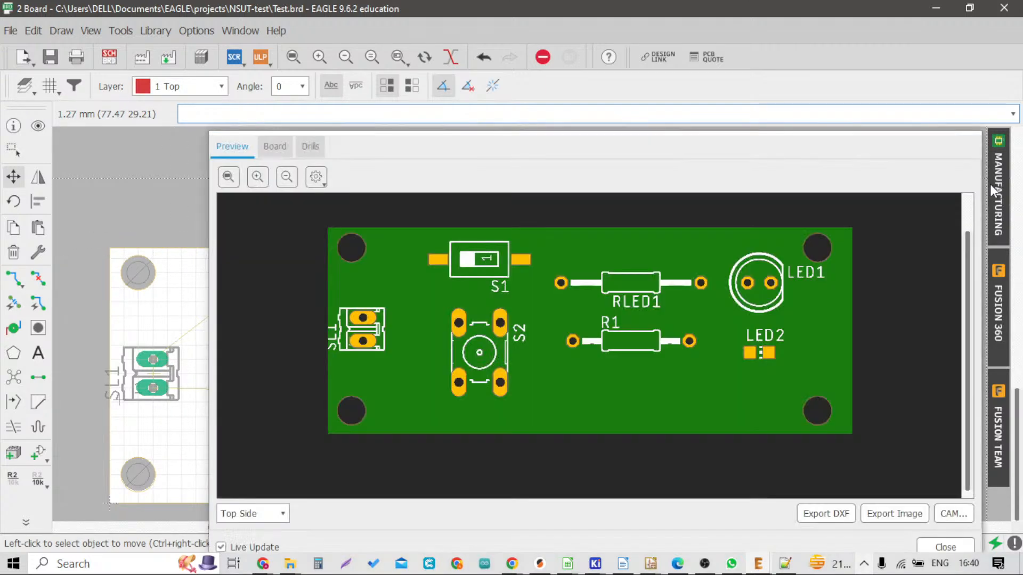
{"action": "left_click", "coordinate": [251, 514]}
{"action": "left_click", "coordinate": [244, 540]}
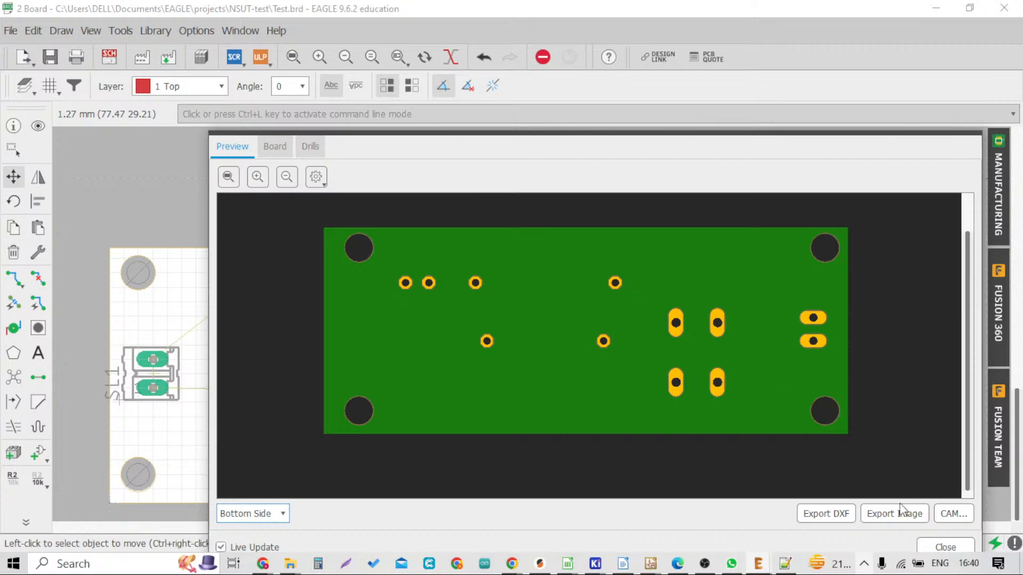
{"action": "left_click", "coordinate": [946, 547]}
{"action": "scroll", "coordinate": [339, 346], "scroll_direction": "down", "scroll_amount": 2}
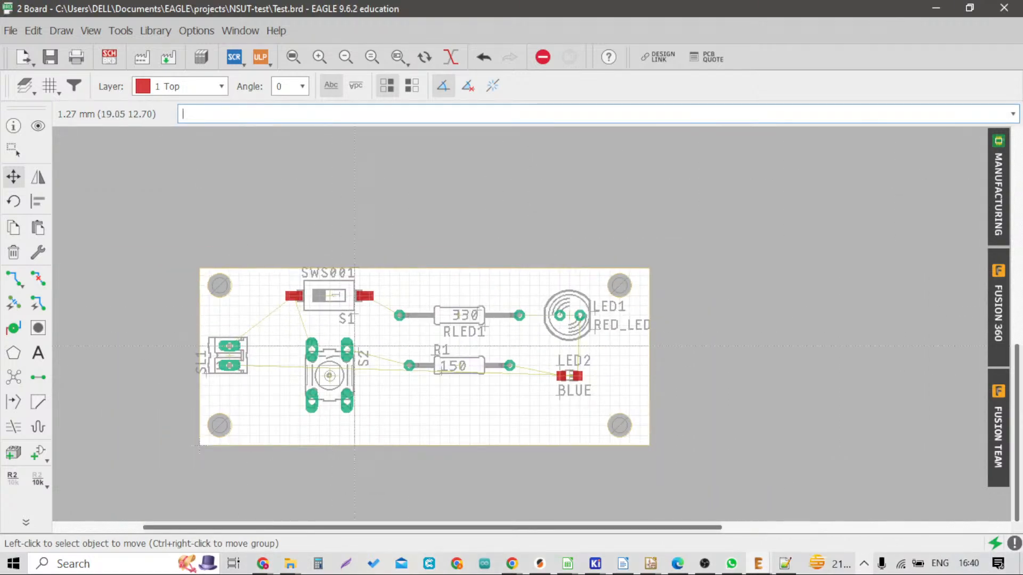
{"action": "scroll", "coordinate": [288, 268], "scroll_direction": "down", "scroll_amount": 2}
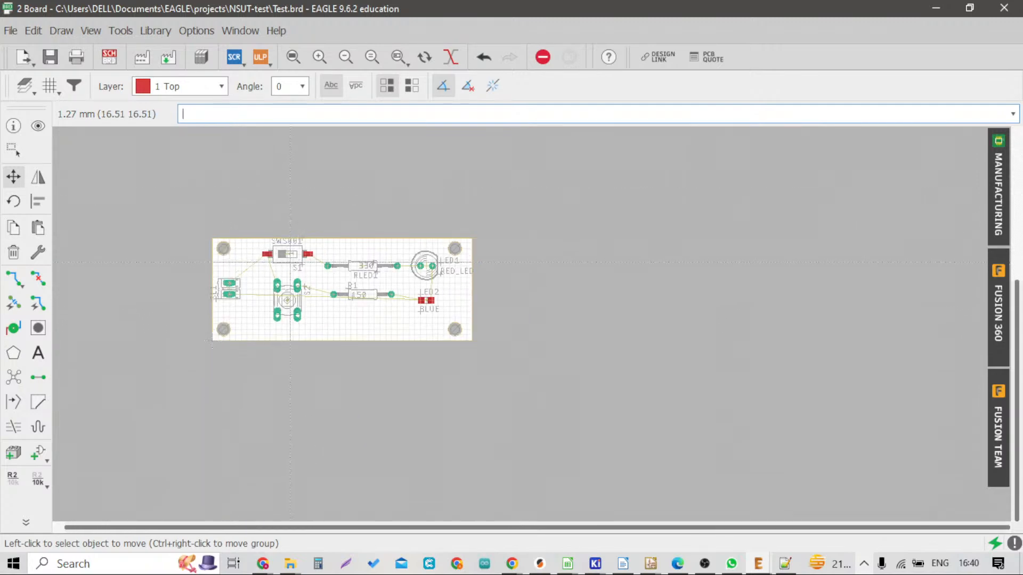
{"action": "scroll", "coordinate": [288, 267], "scroll_direction": "up", "scroll_amount": 4}
{"action": "scroll", "coordinate": [277, 263], "scroll_direction": "down", "scroll_amount": 3}
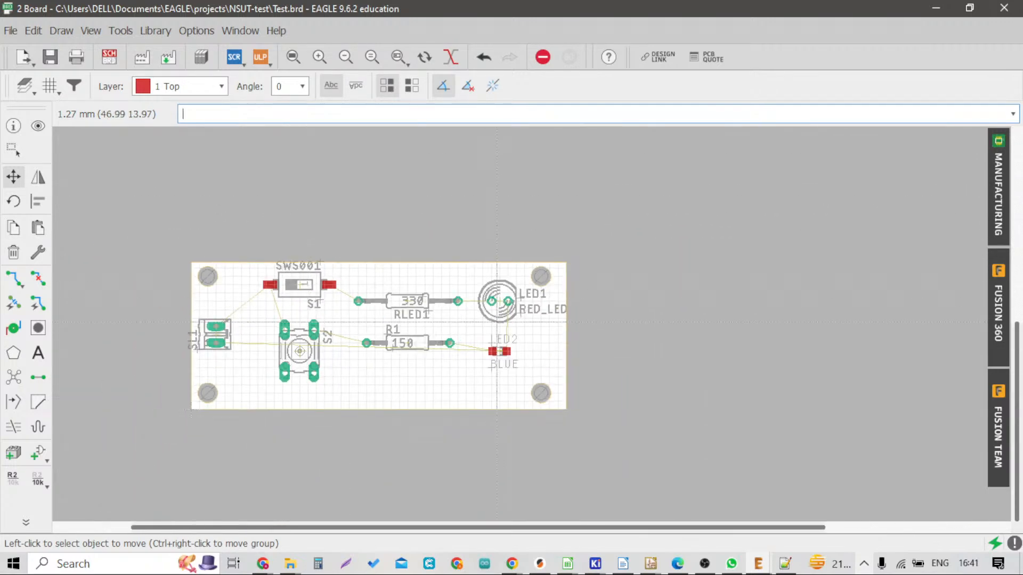
{"action": "scroll", "coordinate": [499, 346], "scroll_direction": "up", "scroll_amount": 2}
{"action": "scroll", "coordinate": [209, 295], "scroll_direction": "down", "scroll_amount": 3}
{"action": "scroll", "coordinate": [192, 238], "scroll_direction": "up", "scroll_amount": 1}
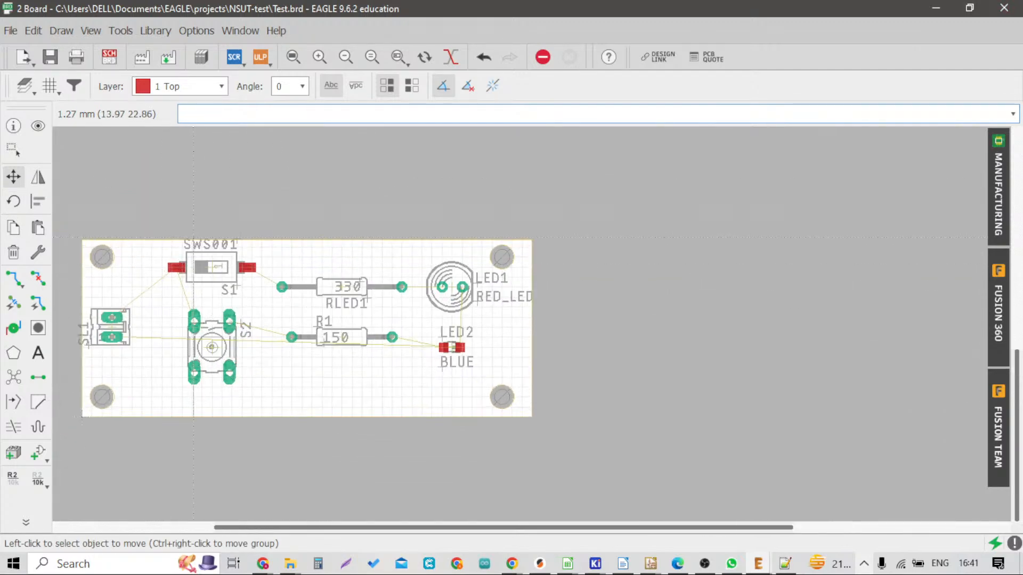
{"action": "scroll", "coordinate": [208, 273], "scroll_direction": "down", "scroll_amount": 1}
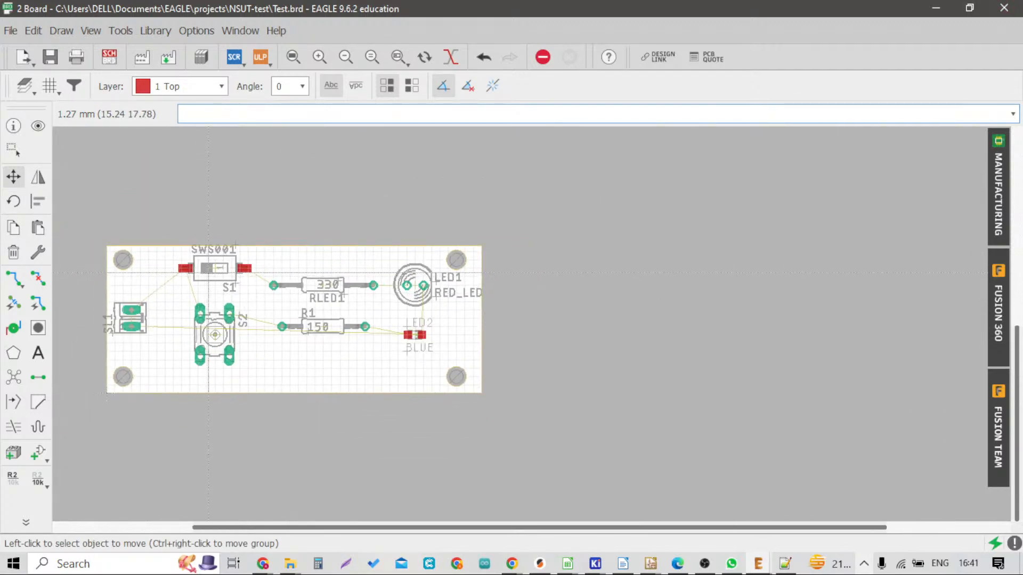
Mirror slide switch S1 onto the bottom side of the board
{"action": "left_click", "coordinate": [37, 181]}
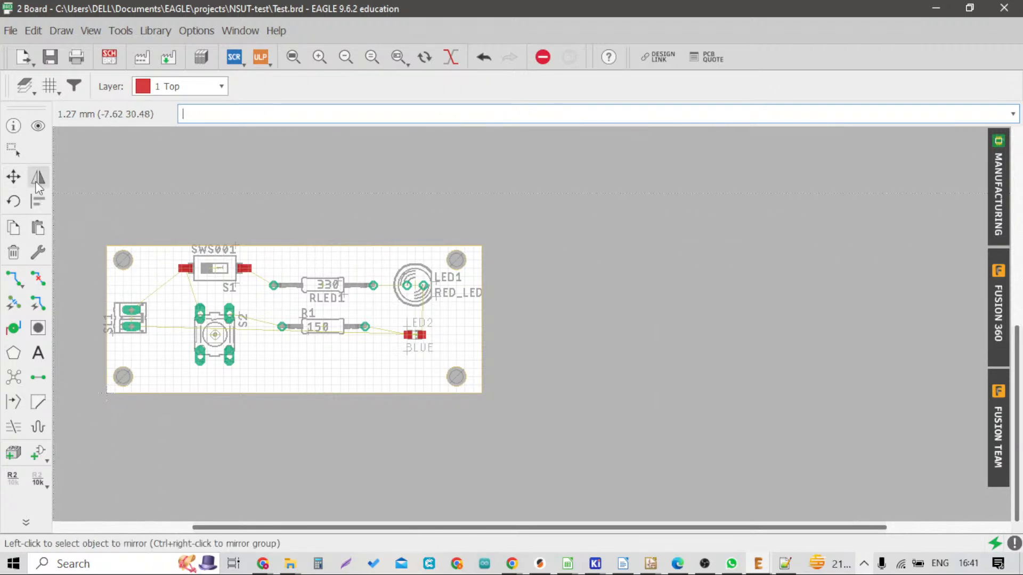
{"action": "scroll", "coordinate": [216, 258], "scroll_direction": "up", "scroll_amount": 4}
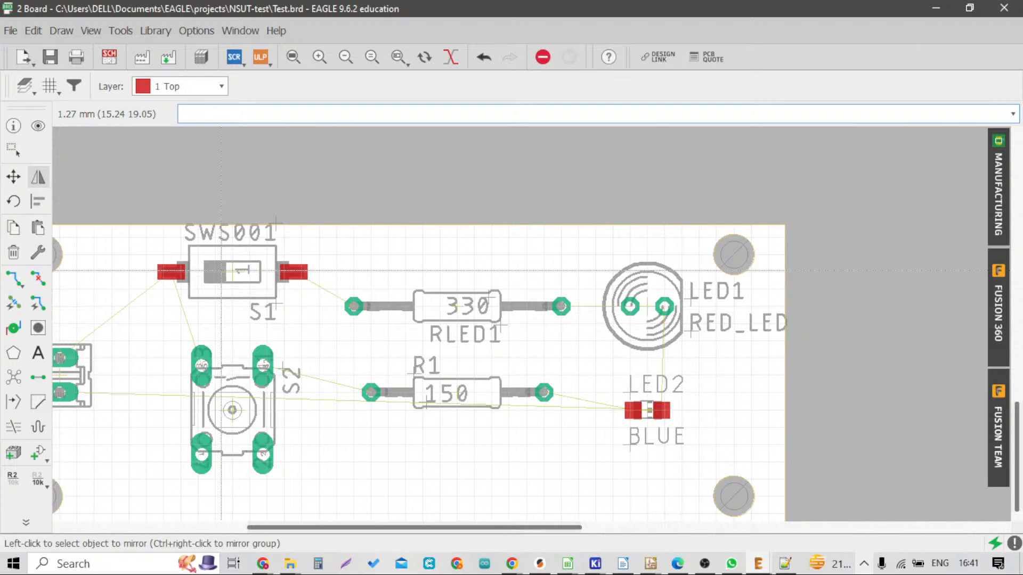
{"action": "scroll", "coordinate": [167, 268], "scroll_direction": "up", "scroll_amount": 2}
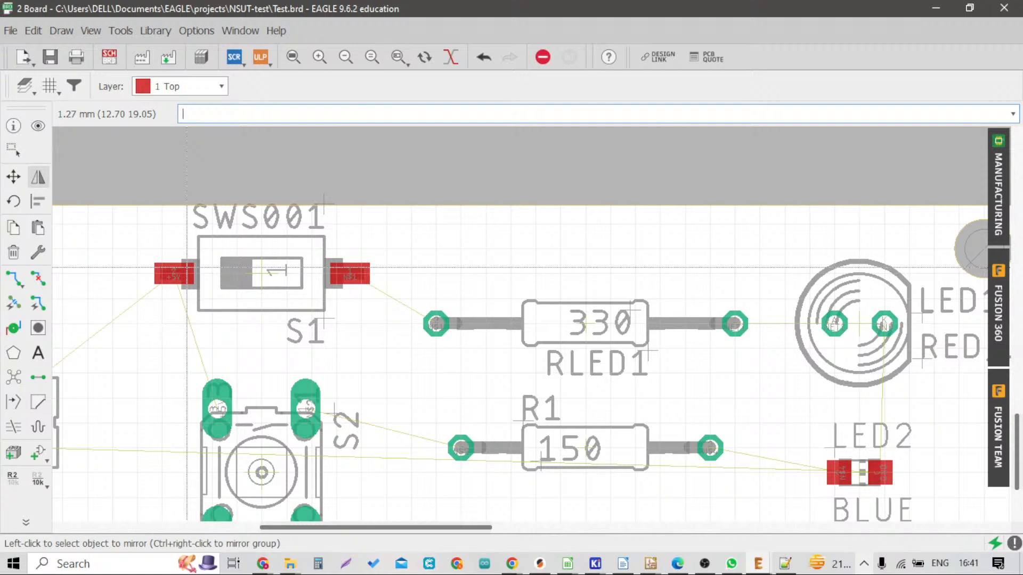
{"action": "scroll", "coordinate": [186, 267], "scroll_direction": "down", "scroll_amount": 3}
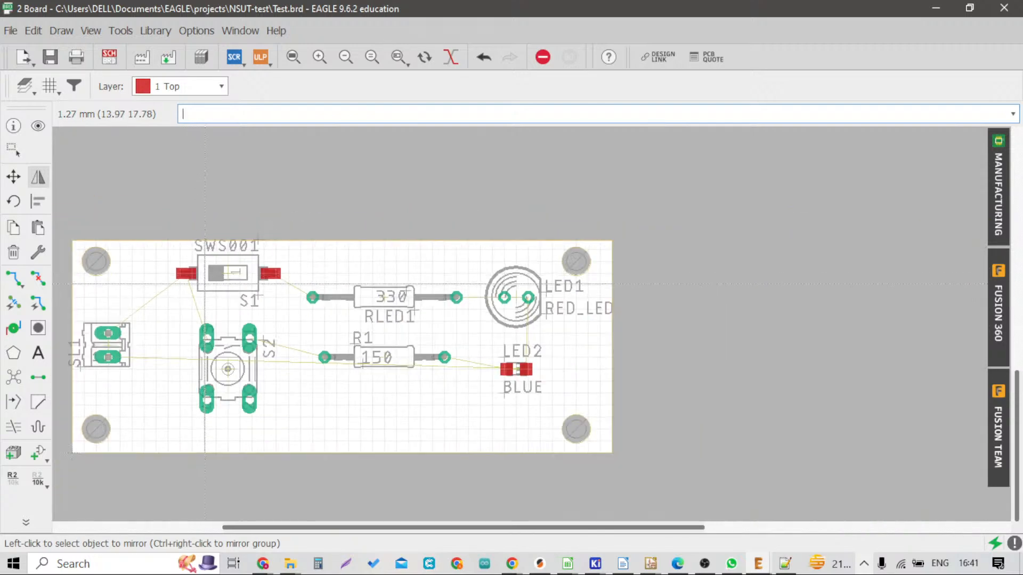
{"action": "scroll", "coordinate": [325, 297], "scroll_direction": "up", "scroll_amount": 1}
{"action": "scroll", "coordinate": [325, 296], "scroll_direction": "up", "scroll_amount": 1}
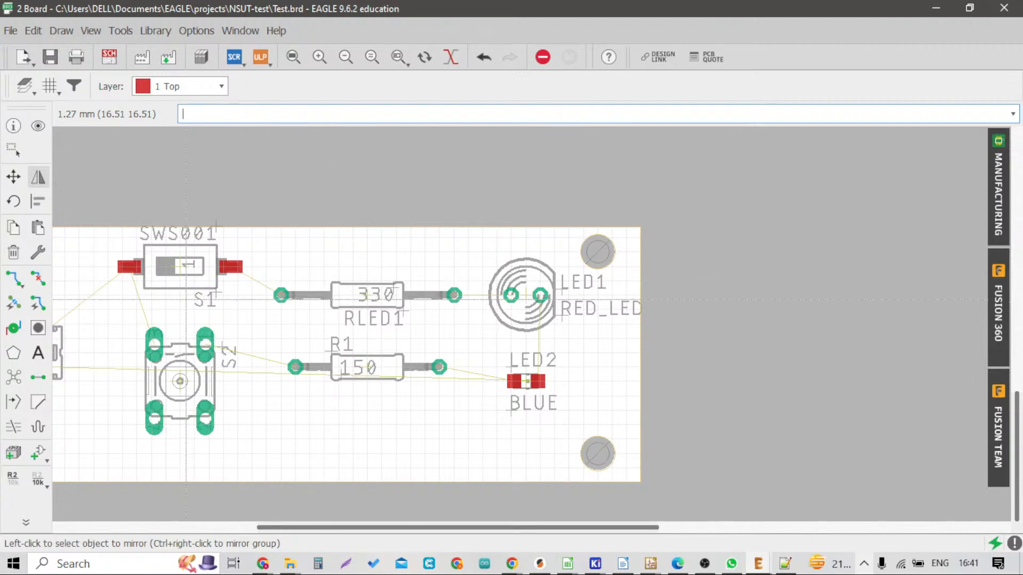
{"action": "scroll", "coordinate": [186, 298], "scroll_direction": "down", "scroll_amount": 3}
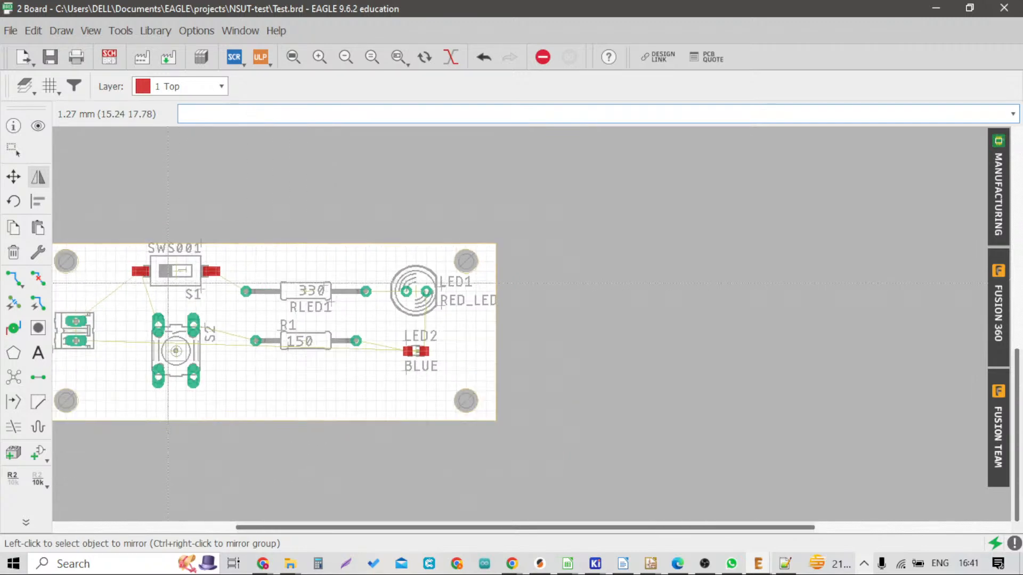
{"action": "scroll", "coordinate": [220, 308], "scroll_direction": "up", "scroll_amount": 5}
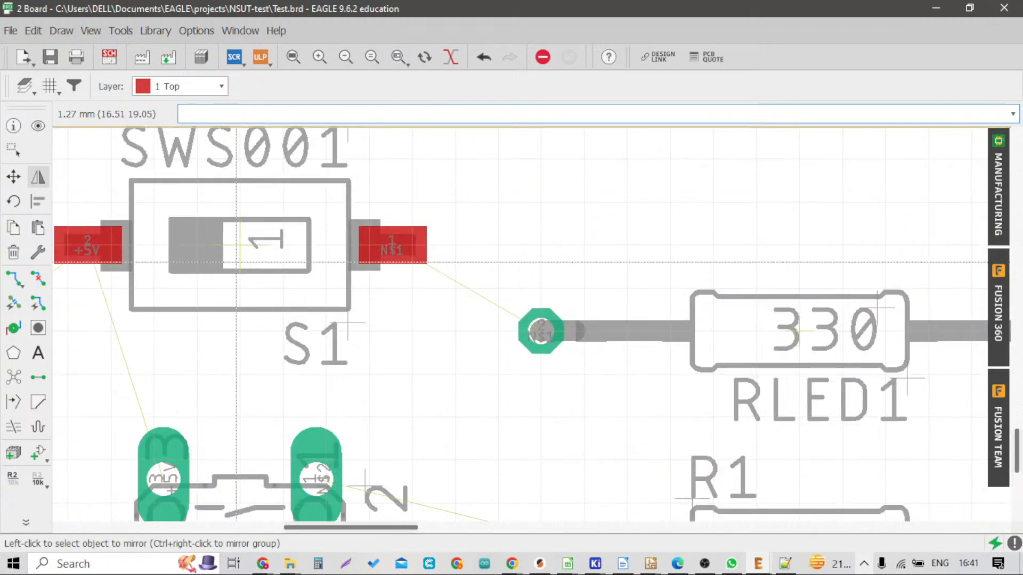
{"action": "scroll", "coordinate": [220, 308], "scroll_direction": "down", "scroll_amount": 1}
{"action": "scroll", "coordinate": [220, 308], "scroll_direction": "up", "scroll_amount": 1}
{"action": "left_click", "coordinate": [290, 281]}
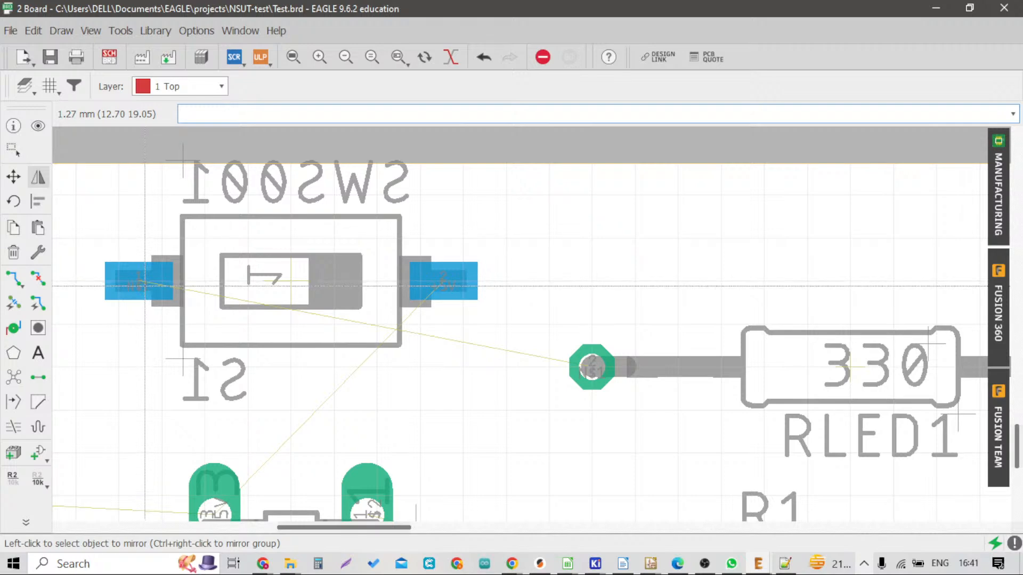
Inspect the Top Side and Bottom Side in the manufacturing preview to check the mirrored switch S1, and close the preview
{"action": "scroll", "coordinate": [145, 287], "scroll_direction": "down", "scroll_amount": 3}
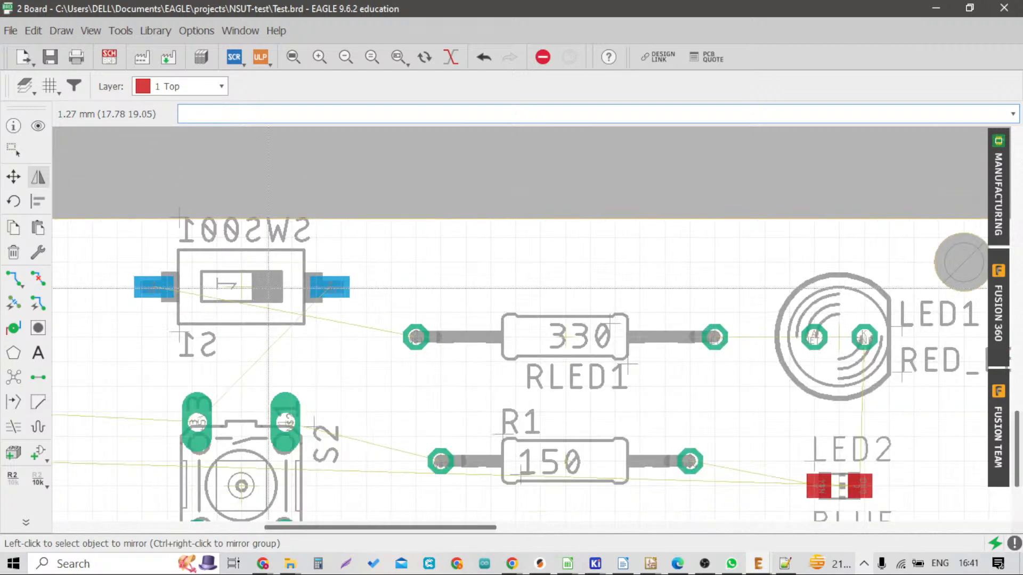
{"action": "scroll", "coordinate": [529, 288], "scroll_direction": "down", "scroll_amount": 2}
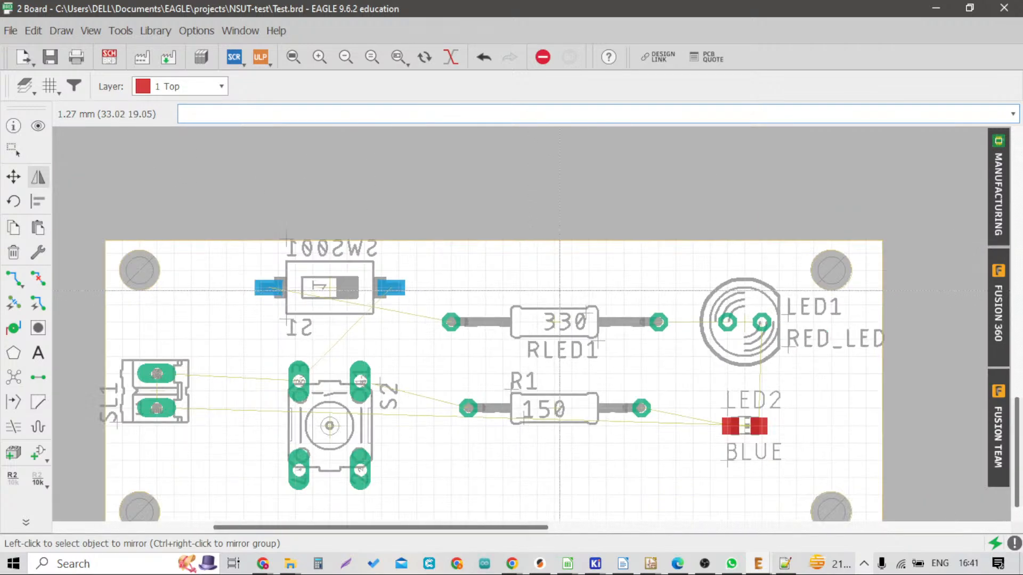
{"action": "left_click", "coordinate": [1001, 189]}
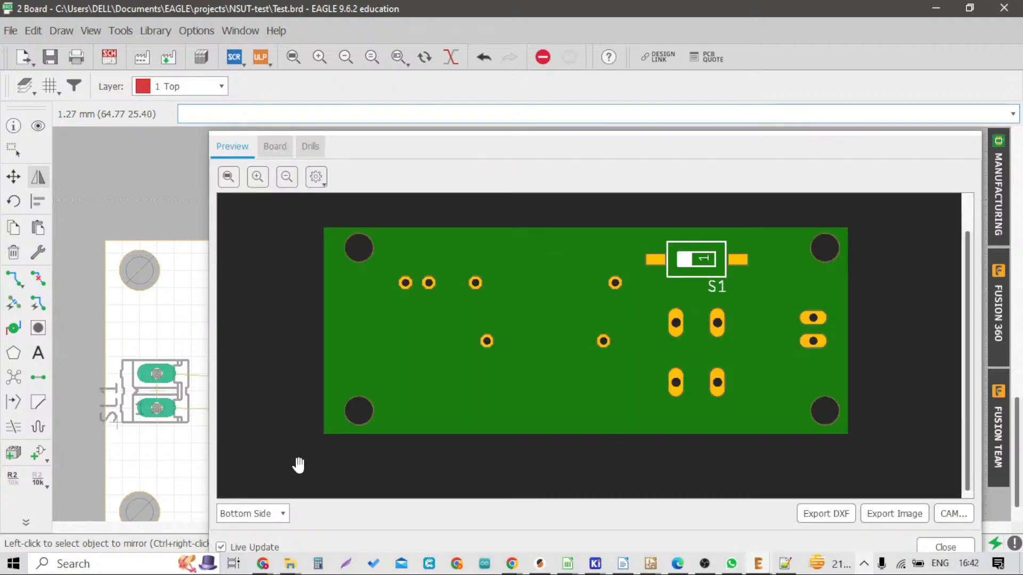
{"action": "left_click", "coordinate": [262, 522]}
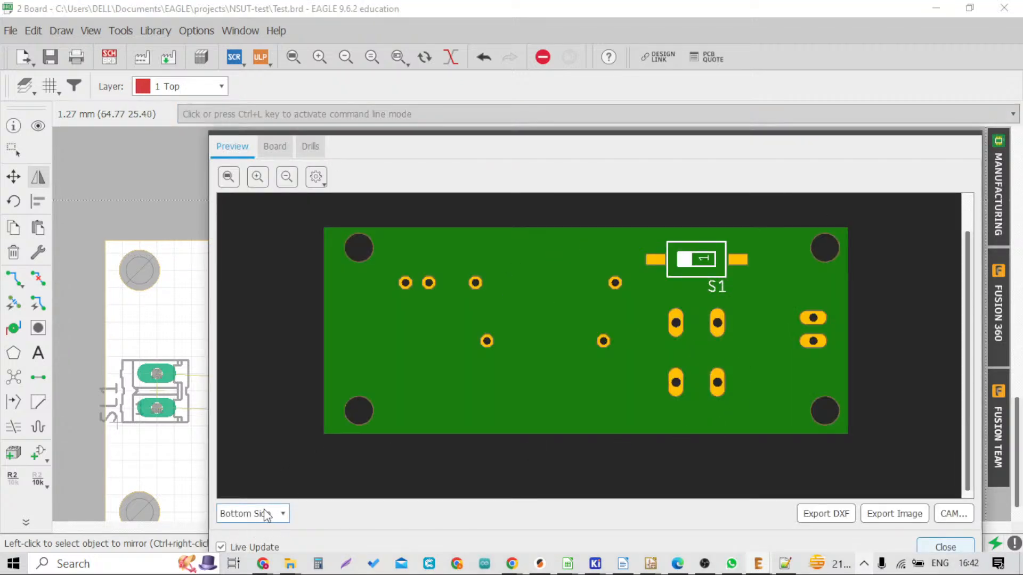
{"action": "left_click", "coordinate": [269, 516]}
{"action": "left_click", "coordinate": [242, 524]}
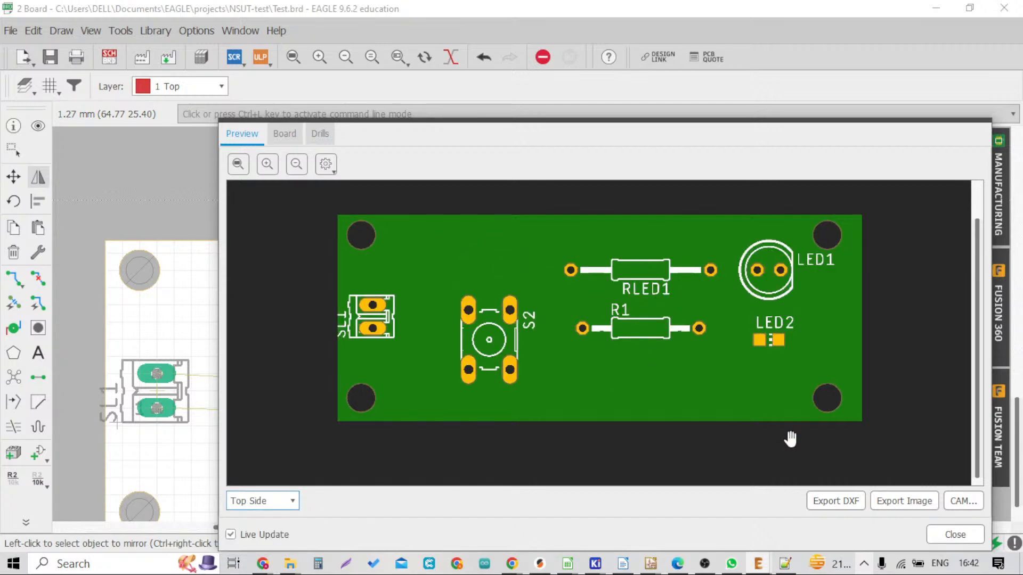
{"action": "left_click", "coordinate": [254, 521]}
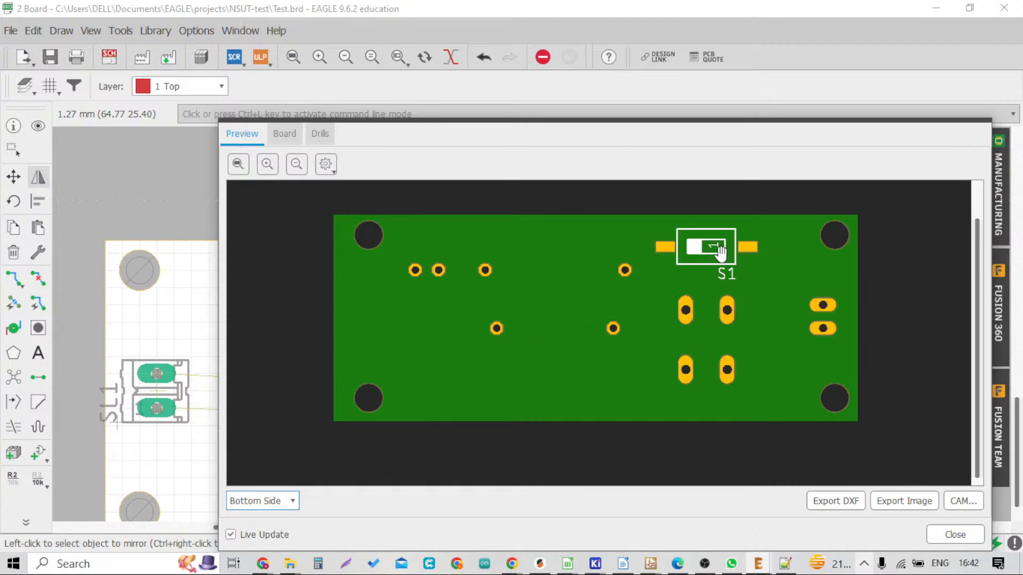
{"action": "left_click", "coordinate": [955, 534]}
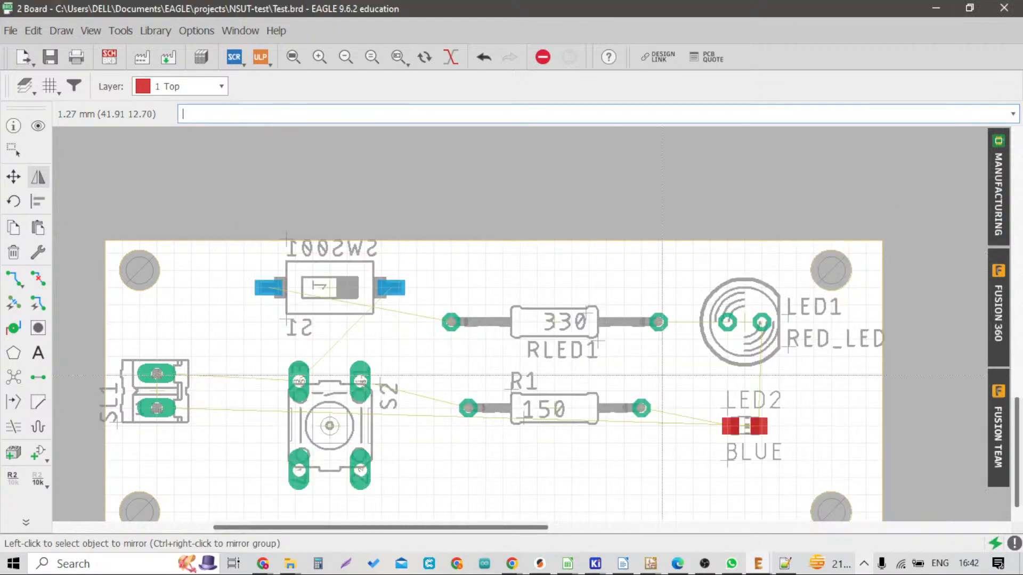
Mirror the blue LED2 onto the bottom side of the board
{"action": "scroll", "coordinate": [379, 307], "scroll_direction": "down", "scroll_amount": 3}
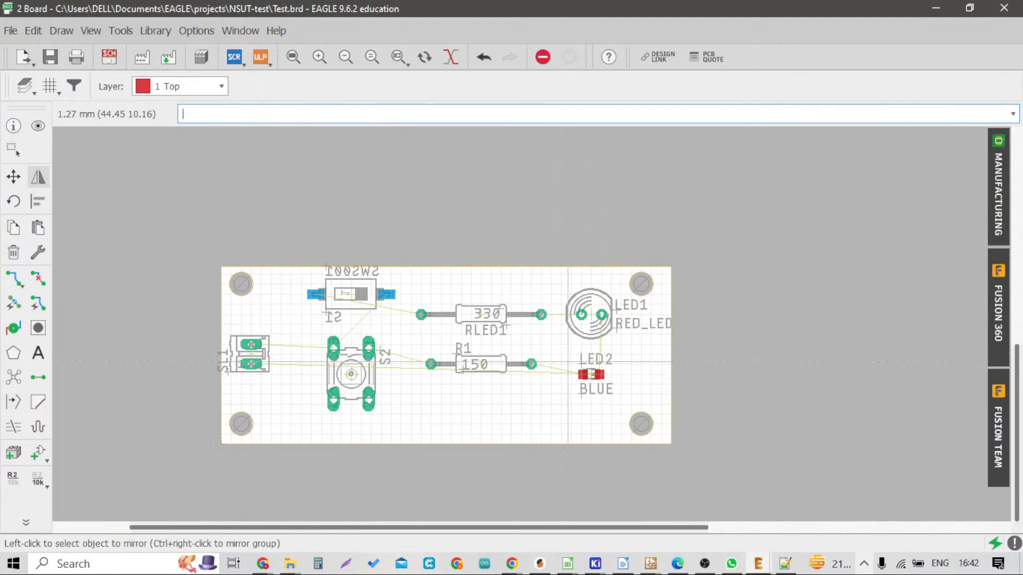
{"action": "scroll", "coordinate": [620, 391], "scroll_direction": "up", "scroll_amount": 5}
{"action": "scroll", "coordinate": [619, 391], "scroll_direction": "up", "scroll_amount": 1}
{"action": "left_click", "coordinate": [621, 383]}
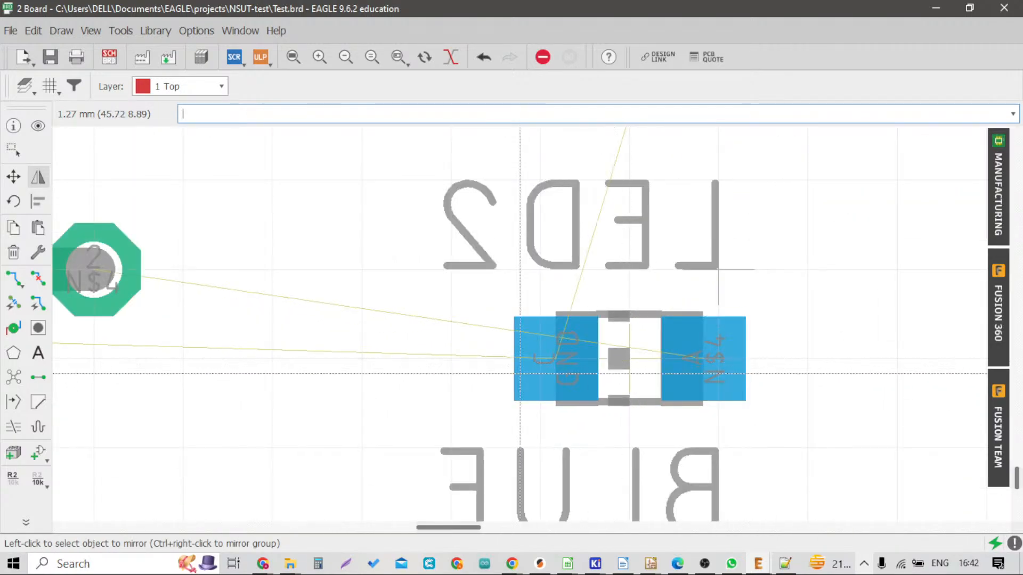
{"action": "scroll", "coordinate": [533, 367], "scroll_direction": "down", "scroll_amount": 6}
{"action": "scroll", "coordinate": [522, 367], "scroll_direction": "up", "scroll_amount": 2}
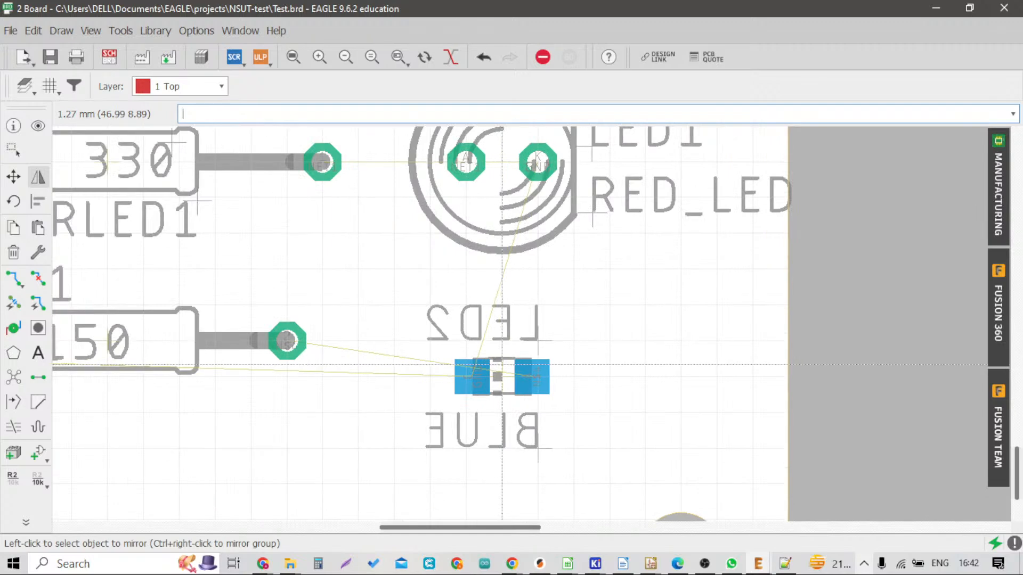
{"action": "scroll", "coordinate": [526, 365], "scroll_direction": "down", "scroll_amount": 2}
{"action": "scroll", "coordinate": [528, 360], "scroll_direction": "up", "scroll_amount": 1}
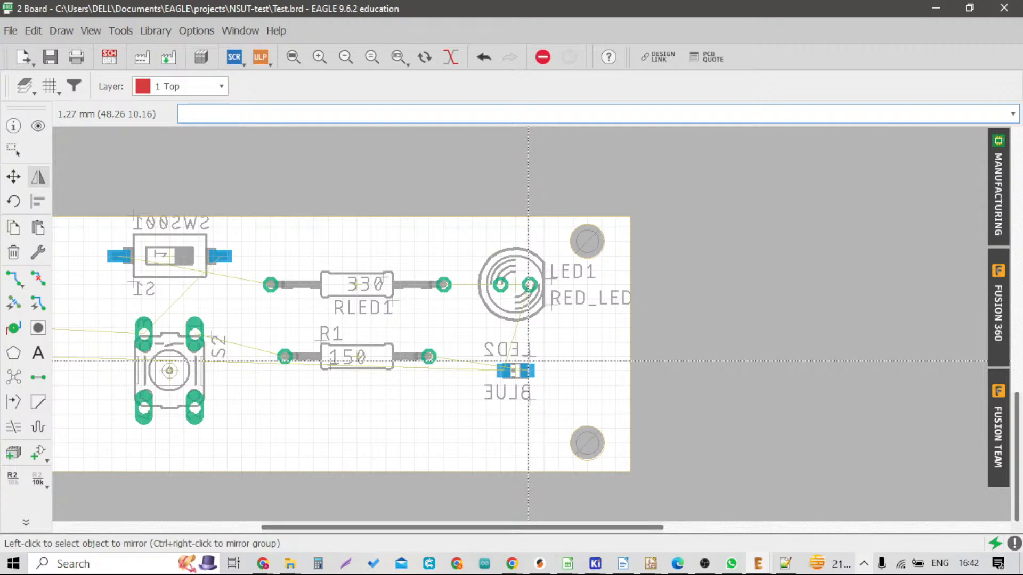
Rotate pushbutton S2 in 90-degree increments through one full turn
{"action": "scroll", "coordinate": [373, 357], "scroll_direction": "down", "scroll_amount": 3}
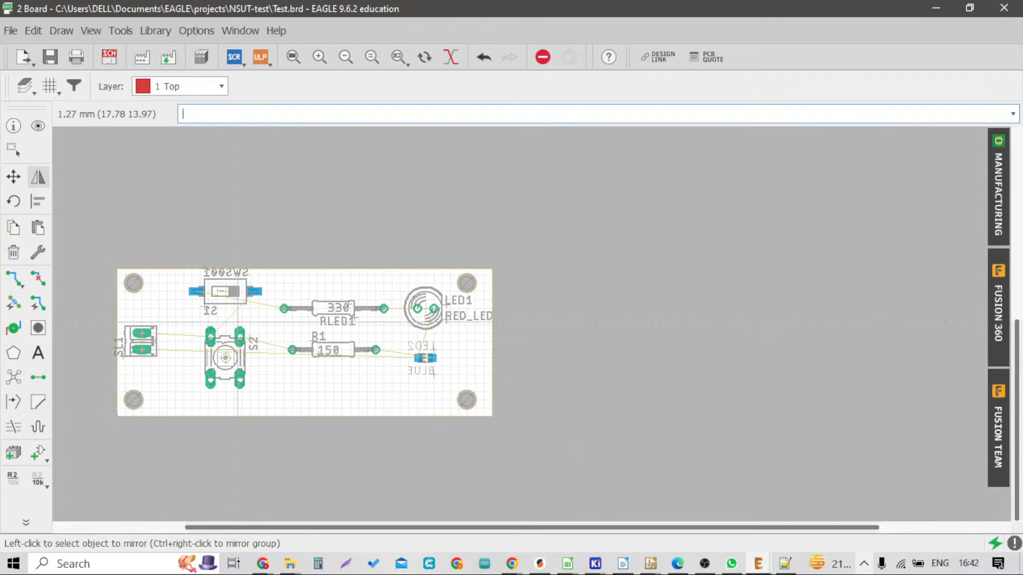
{"action": "scroll", "coordinate": [240, 348], "scroll_direction": "up", "scroll_amount": 2}
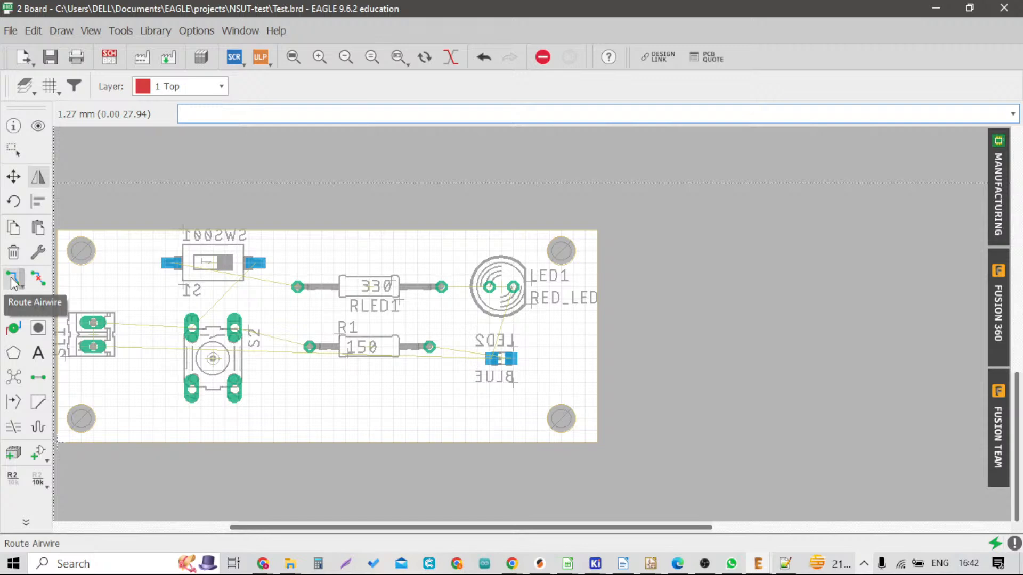
{"action": "left_click", "coordinate": [13, 202]}
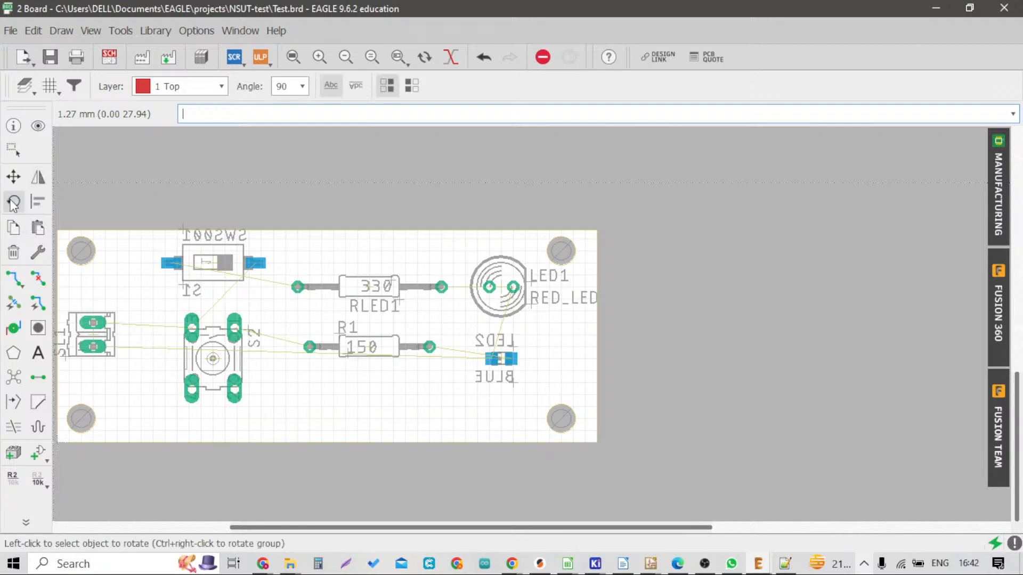
{"action": "scroll", "coordinate": [142, 304], "scroll_direction": "down", "scroll_amount": 4}
{"action": "scroll", "coordinate": [142, 303], "scroll_direction": "up", "scroll_amount": 3}
{"action": "scroll", "coordinate": [428, 252], "scroll_direction": "up", "scroll_amount": 7}
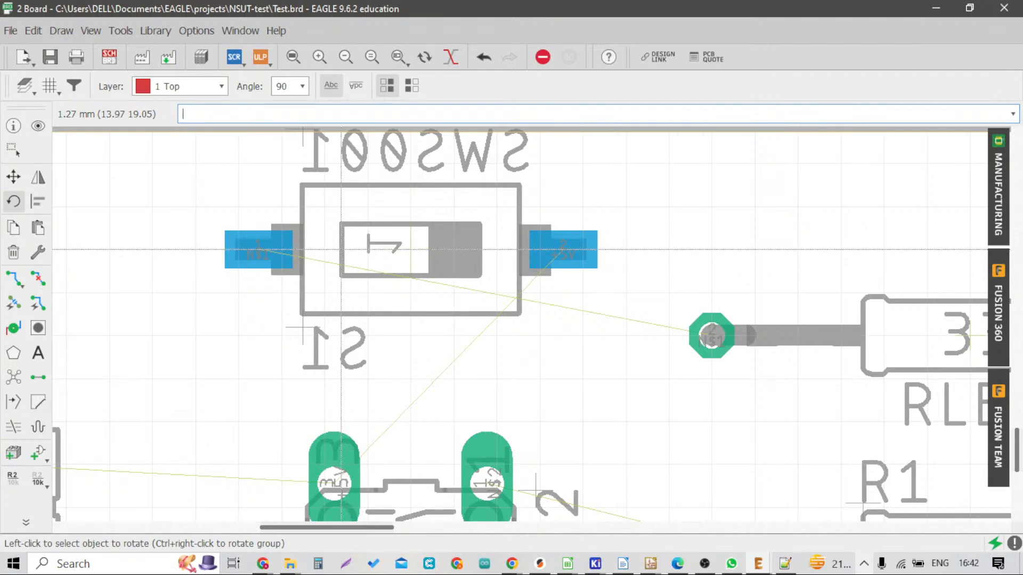
{"action": "scroll", "coordinate": [341, 248], "scroll_direction": "down", "scroll_amount": 5}
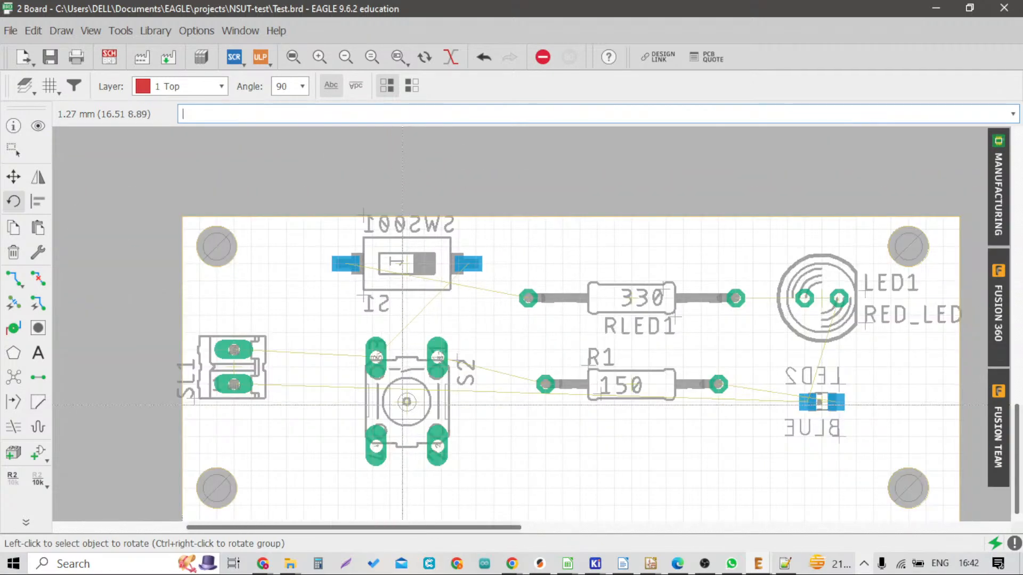
{"action": "scroll", "coordinate": [402, 405], "scroll_direction": "up", "scroll_amount": 3}
{"action": "left_click", "coordinate": [410, 401]}
{"action": "left_click", "coordinate": [410, 401]}
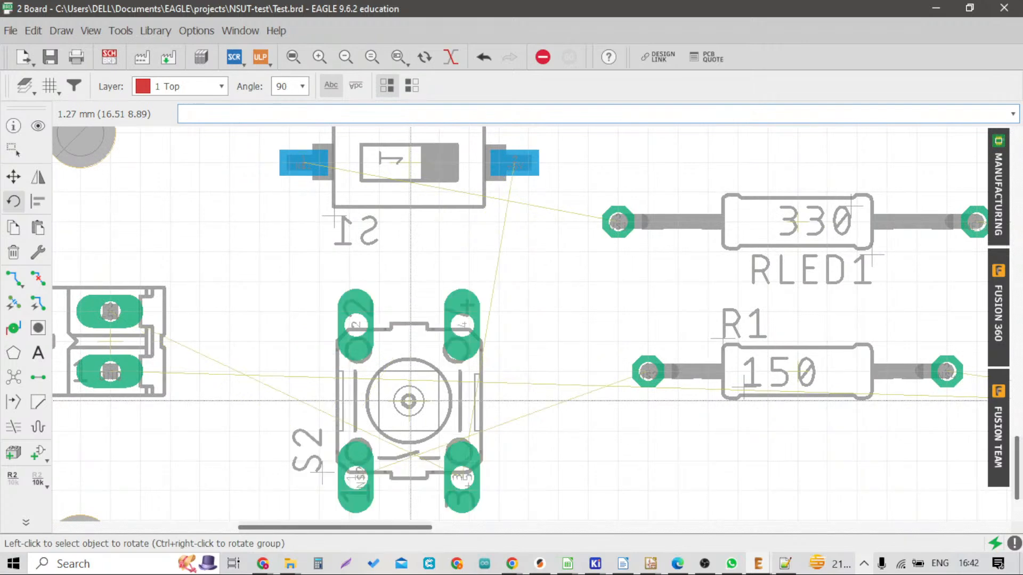
{"action": "left_click", "coordinate": [411, 400]}
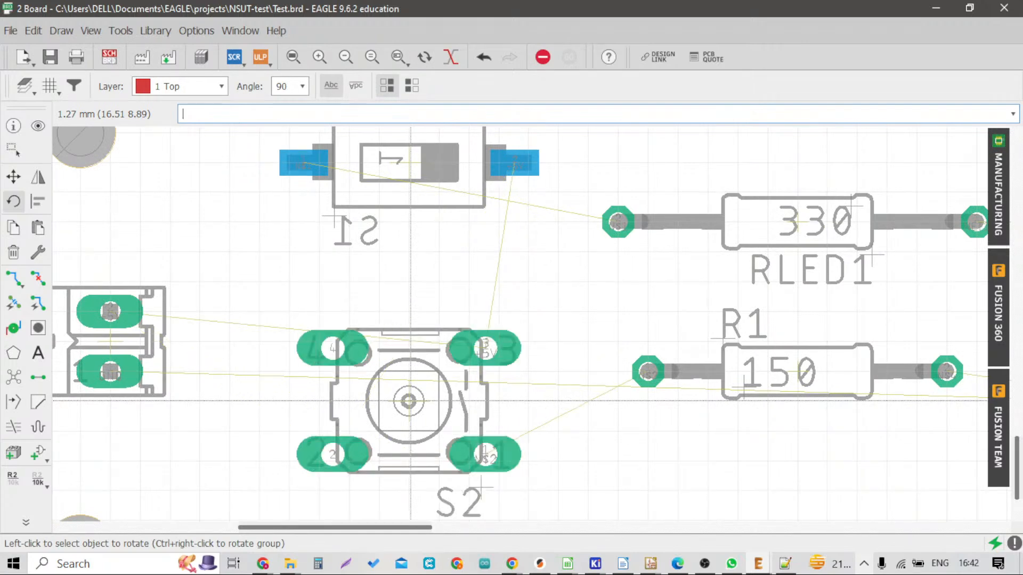
{"action": "left_click", "coordinate": [411, 401]}
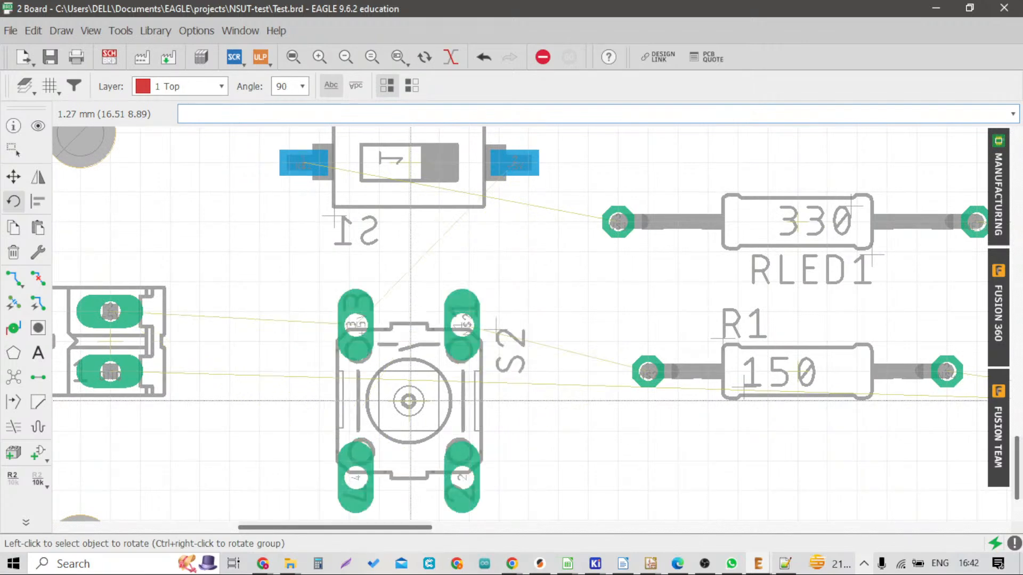
{"action": "scroll", "coordinate": [410, 400], "scroll_direction": "down", "scroll_amount": 3}
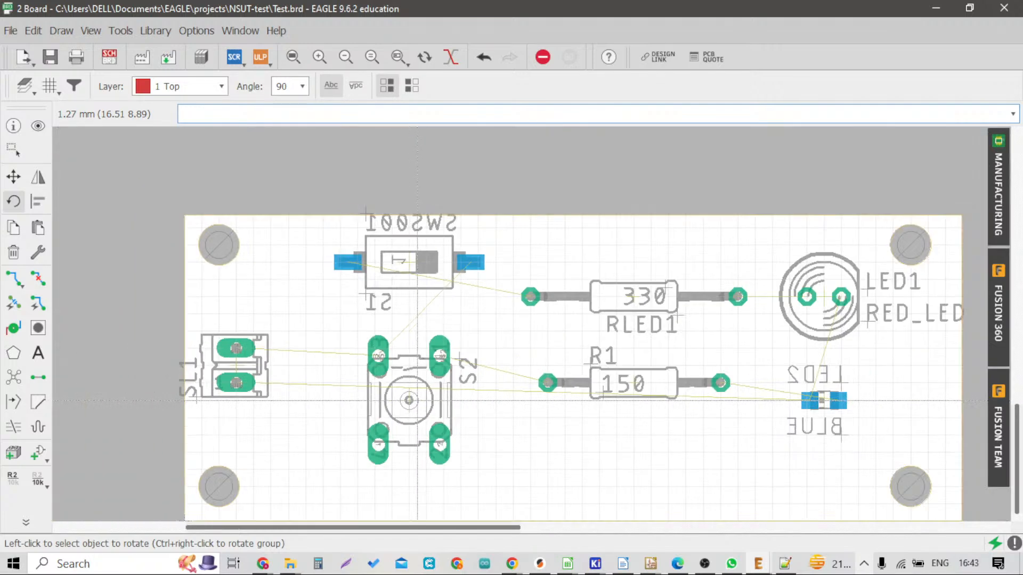
Group resistors RLED1 and R1 and align them by their left edges
{"action": "left_click", "coordinate": [44, 199]}
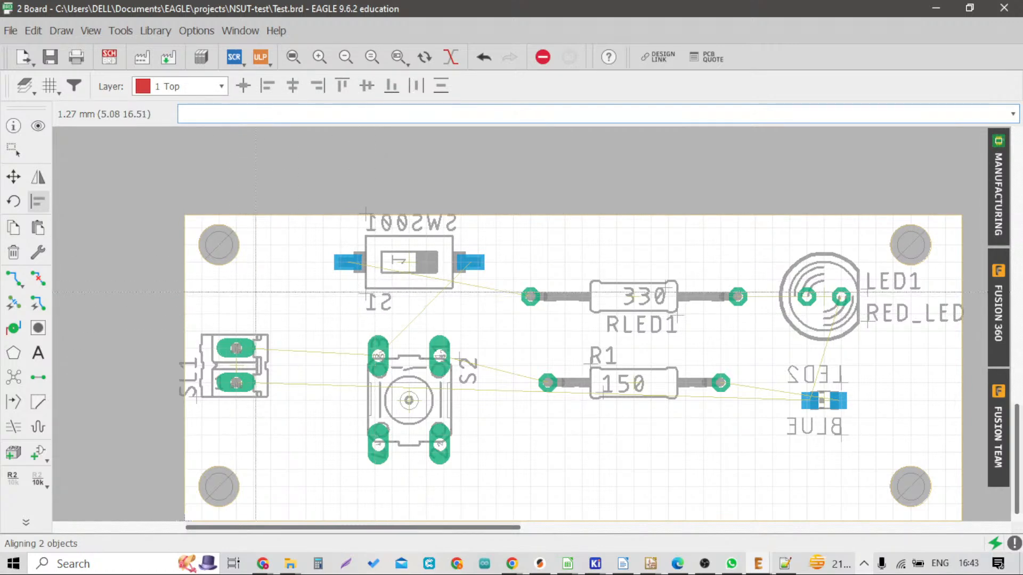
{"action": "scroll", "coordinate": [259, 286], "scroll_direction": "up", "scroll_amount": 3}
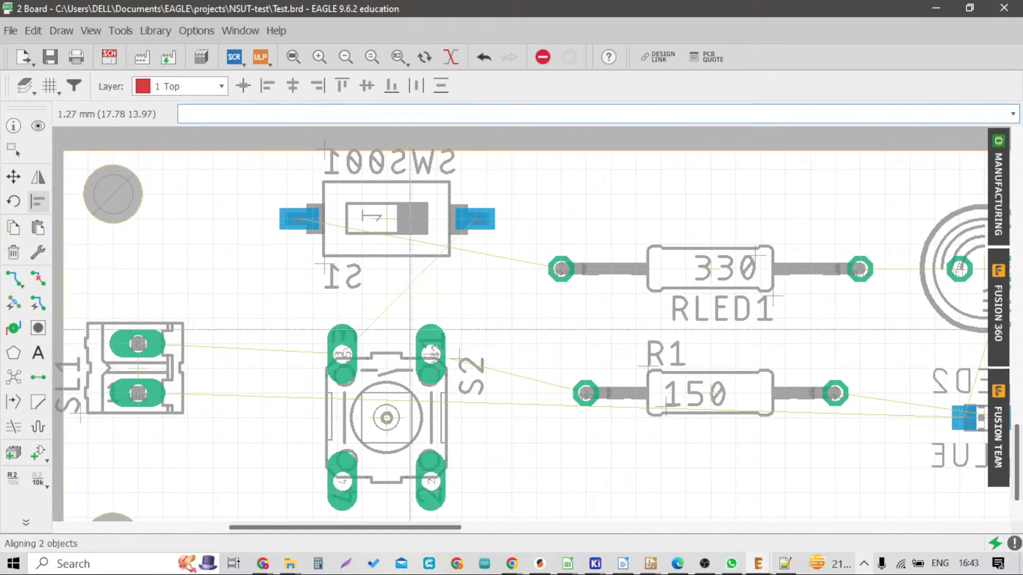
{"action": "scroll", "coordinate": [495, 376], "scroll_direction": "down", "scroll_amount": 1}
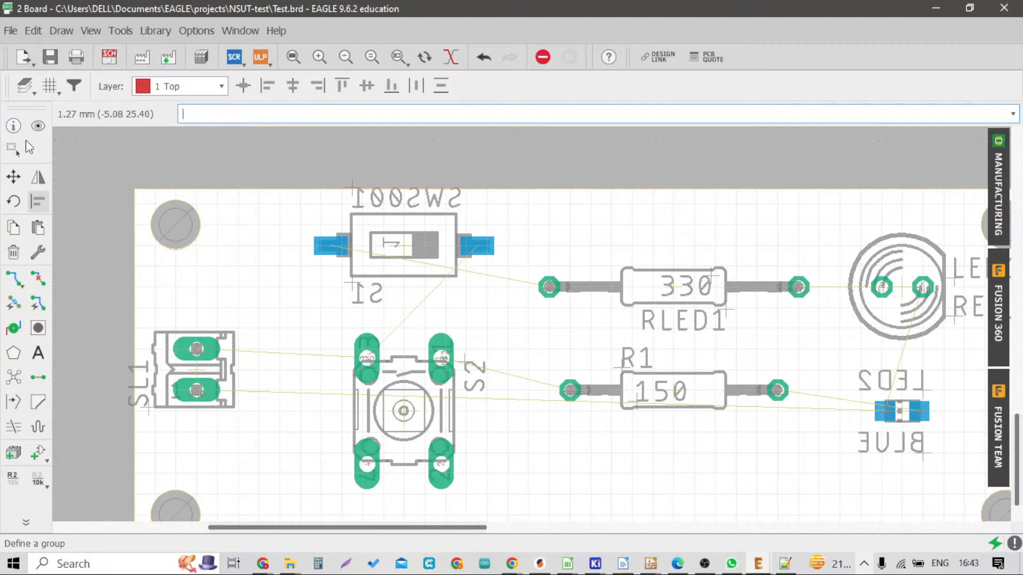
{"action": "left_click", "coordinate": [15, 149]}
{"action": "scroll", "coordinate": [290, 229], "scroll_direction": "down", "scroll_amount": 2}
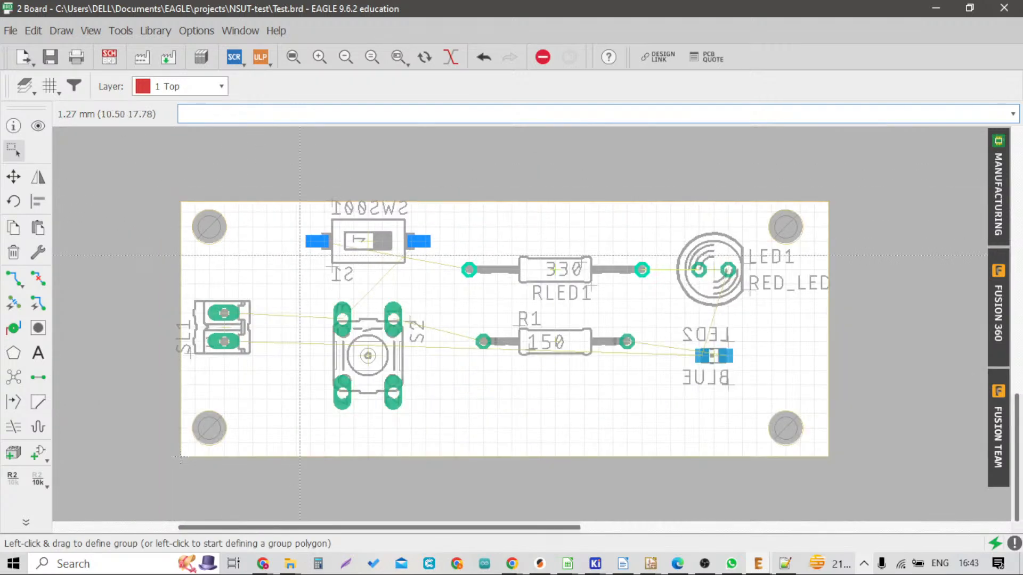
{"action": "left_click_drag", "start_coordinate": [458, 241], "coordinate": [655, 372]}
{"action": "scroll", "coordinate": [568, 303], "scroll_direction": "up", "scroll_amount": 1}
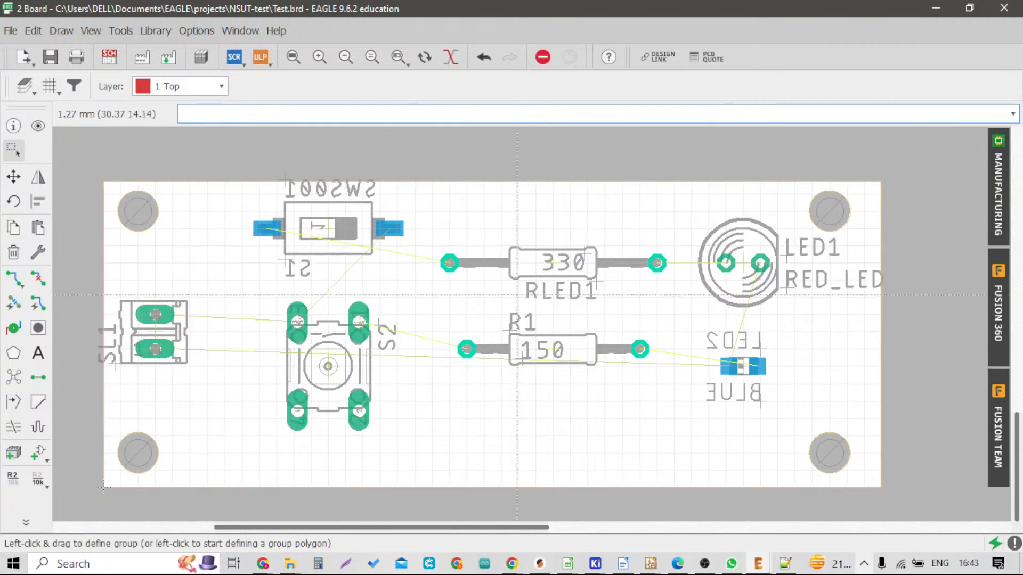
{"action": "left_click", "coordinate": [38, 201]}
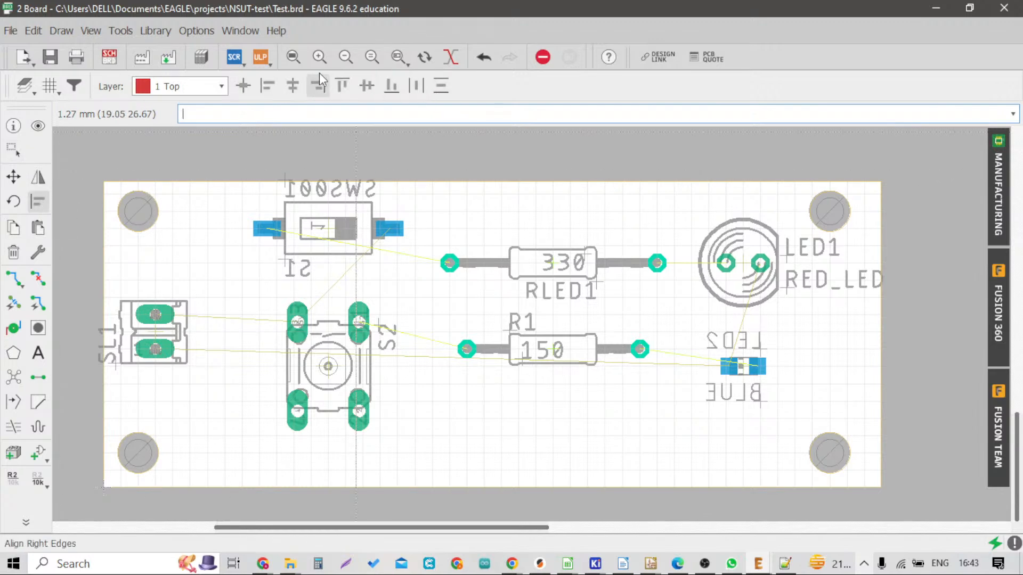
{"action": "left_click", "coordinate": [269, 86]}
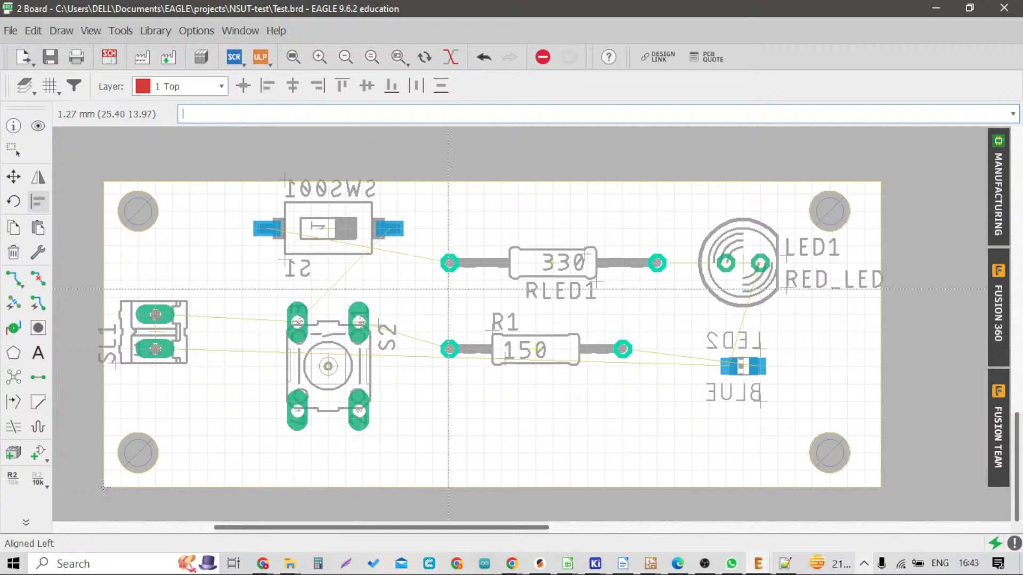
{"action": "scroll", "coordinate": [447, 284], "scroll_direction": "up", "scroll_amount": 3}
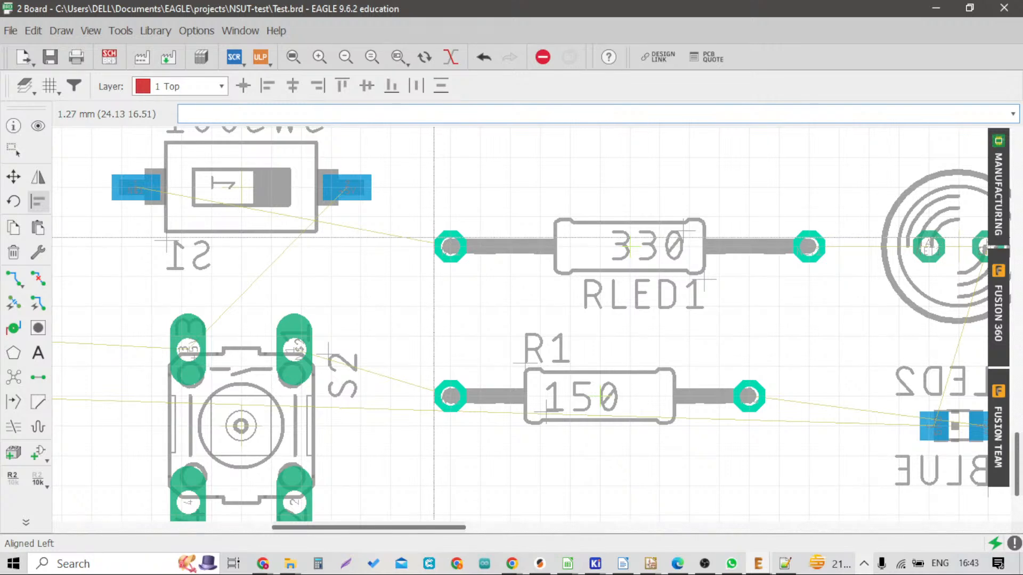
{"action": "scroll", "coordinate": [434, 237], "scroll_direction": "down", "scroll_amount": 3}
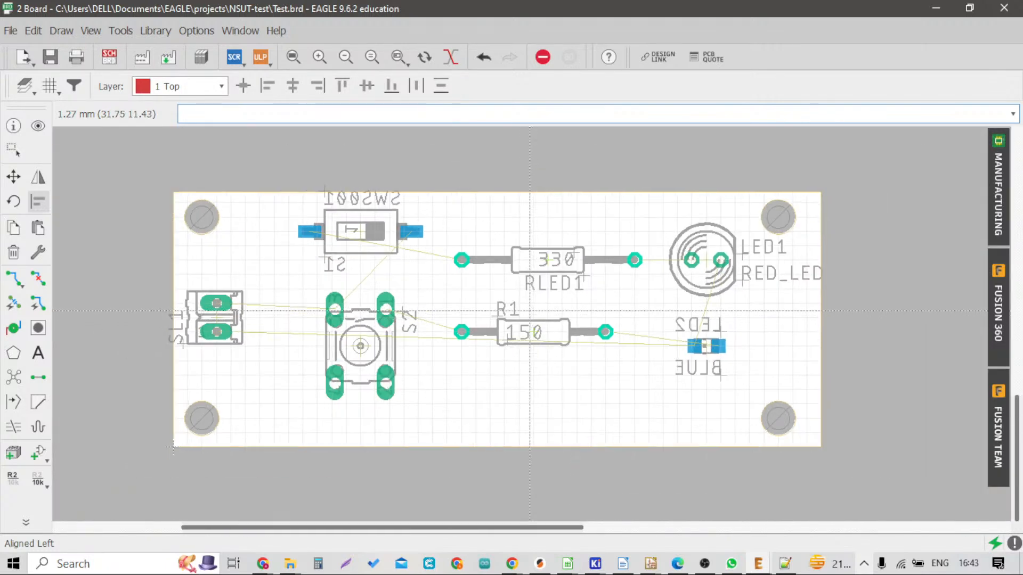
Try to align resistors RLED1 and R1 by their top edges, and undo that alignment
{"action": "scroll", "coordinate": [306, 239], "scroll_direction": "up", "scroll_amount": 1}
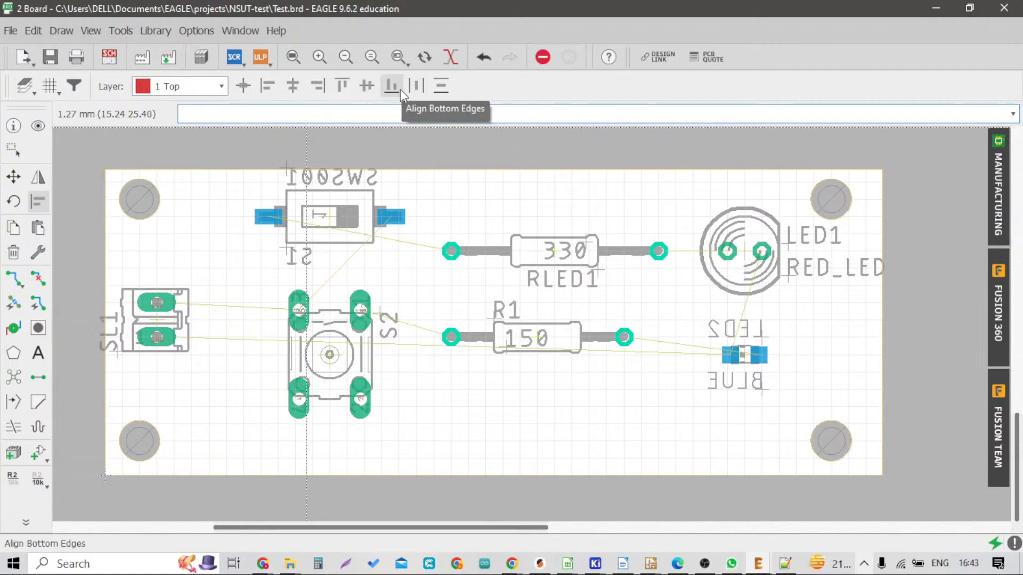
{"action": "left_click", "coordinate": [348, 85]}
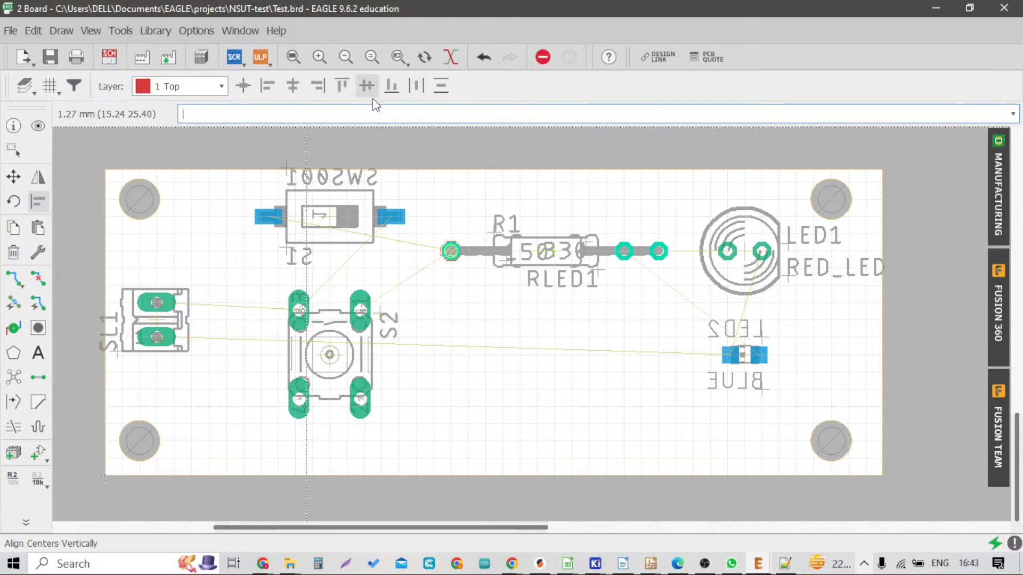
{"action": "scroll", "coordinate": [584, 244], "scroll_direction": "up", "scroll_amount": 2}
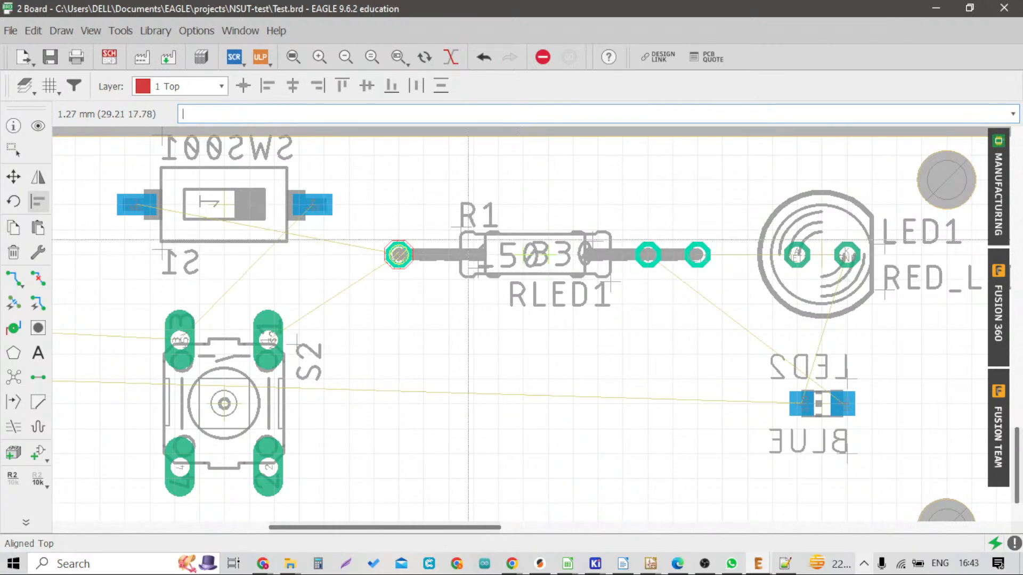
{"action": "scroll", "coordinate": [458, 237], "scroll_direction": "up", "scroll_amount": 3}
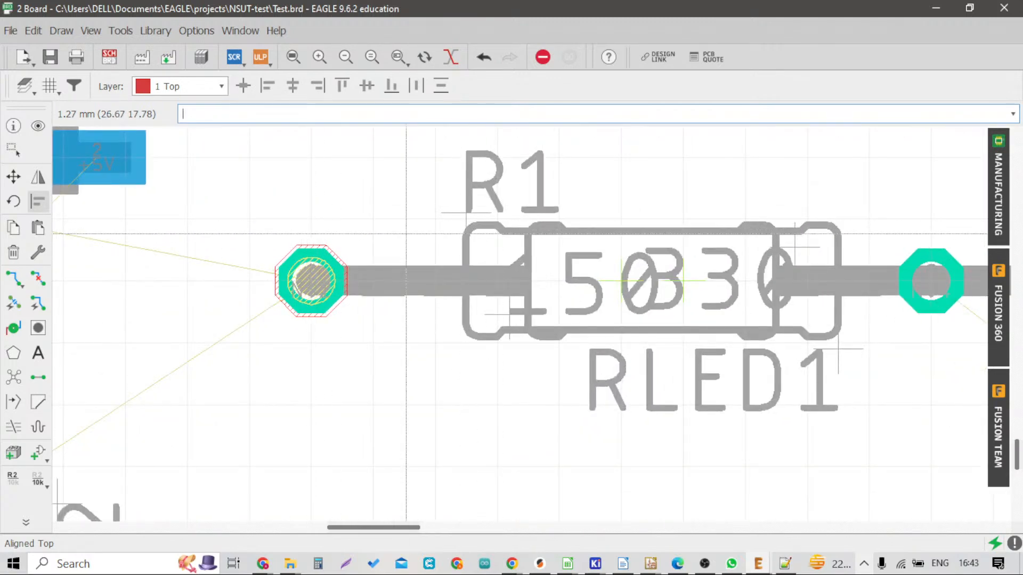
{"action": "scroll", "coordinate": [566, 215], "scroll_direction": "down", "scroll_amount": 5}
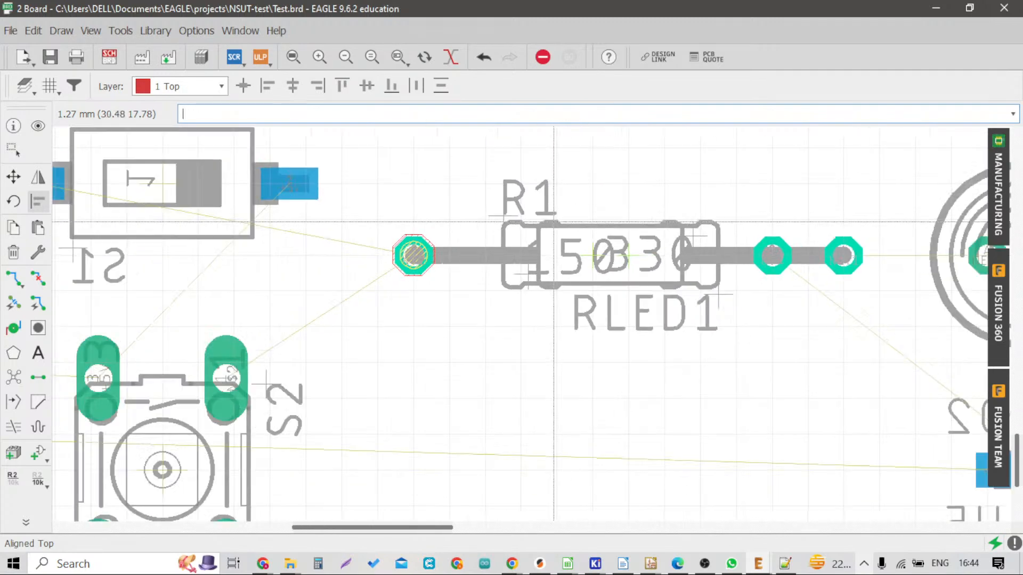
{"action": "key", "text": "ctrl+z"}
{"action": "scroll", "coordinate": [557, 224], "scroll_direction": "down", "scroll_amount": 1}
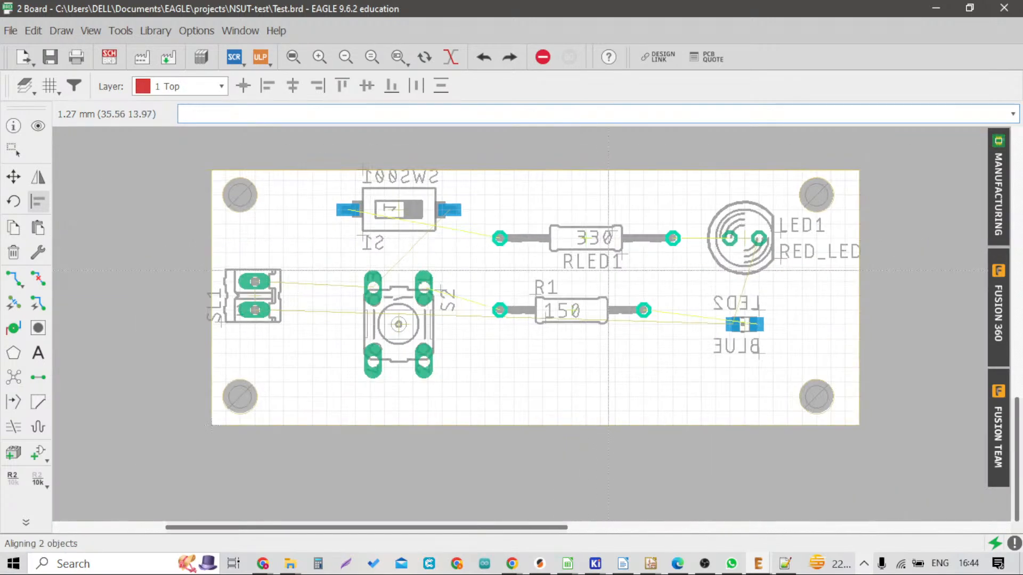
{"action": "scroll", "coordinate": [606, 248], "scroll_direction": "up", "scroll_amount": 1}
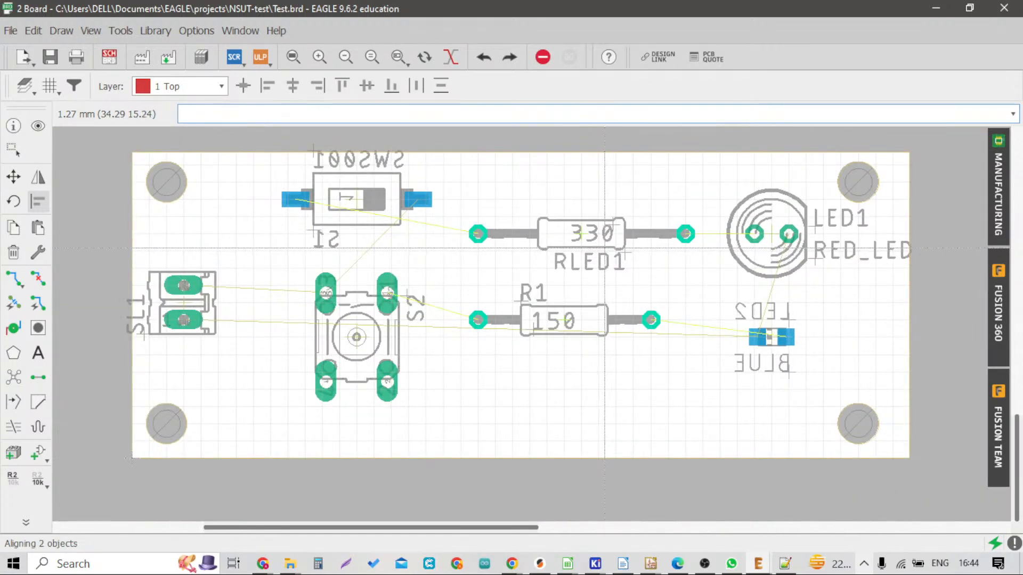
{"action": "scroll", "coordinate": [605, 247], "scroll_direction": "down", "scroll_amount": 1}
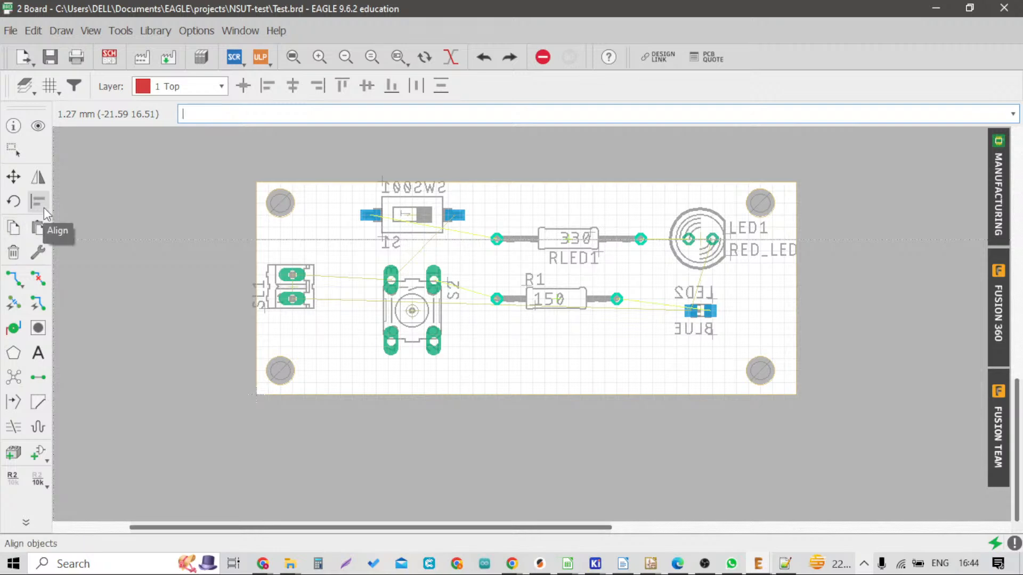
Try to copy pushbutton S2 to an empty spot on the board, and dismiss the error
{"action": "left_click", "coordinate": [14, 229]}
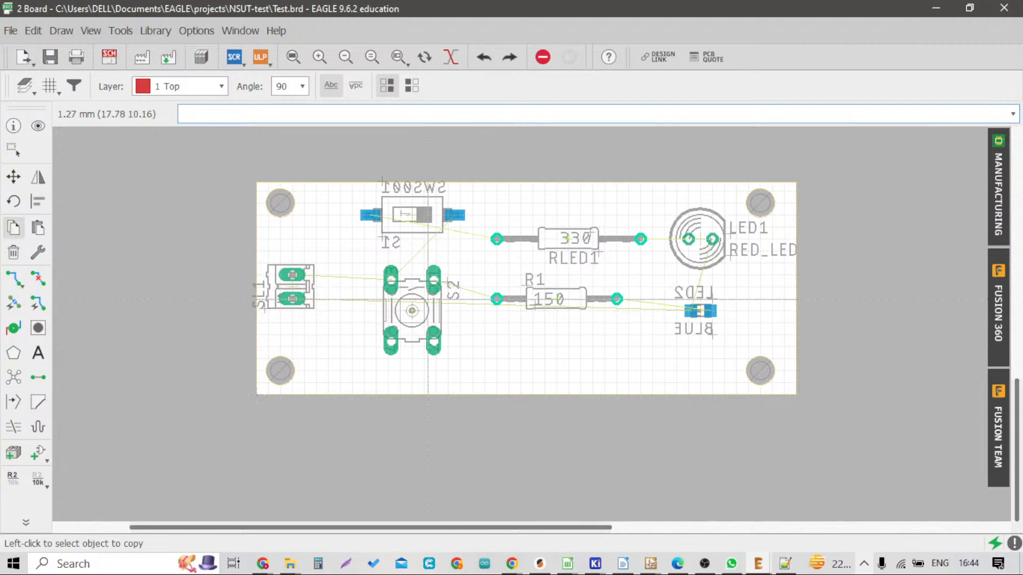
{"action": "left_click", "coordinate": [412, 310]}
{"action": "scroll", "coordinate": [412, 310], "scroll_direction": "up", "scroll_amount": 2}
{"action": "left_click", "coordinate": [505, 328]}
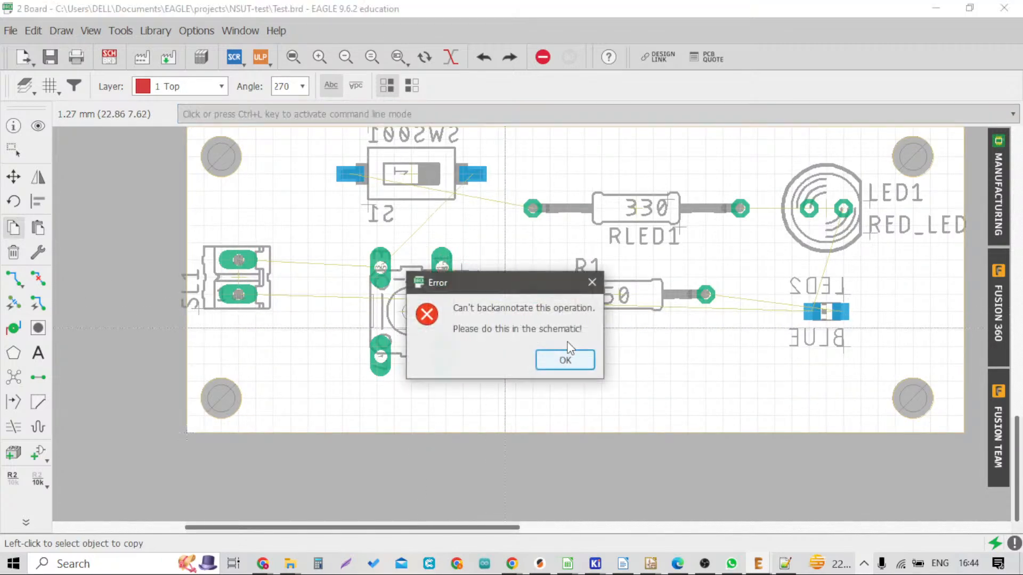
{"action": "left_click_drag", "start_coordinate": [501, 292], "coordinate": [710, 294]}
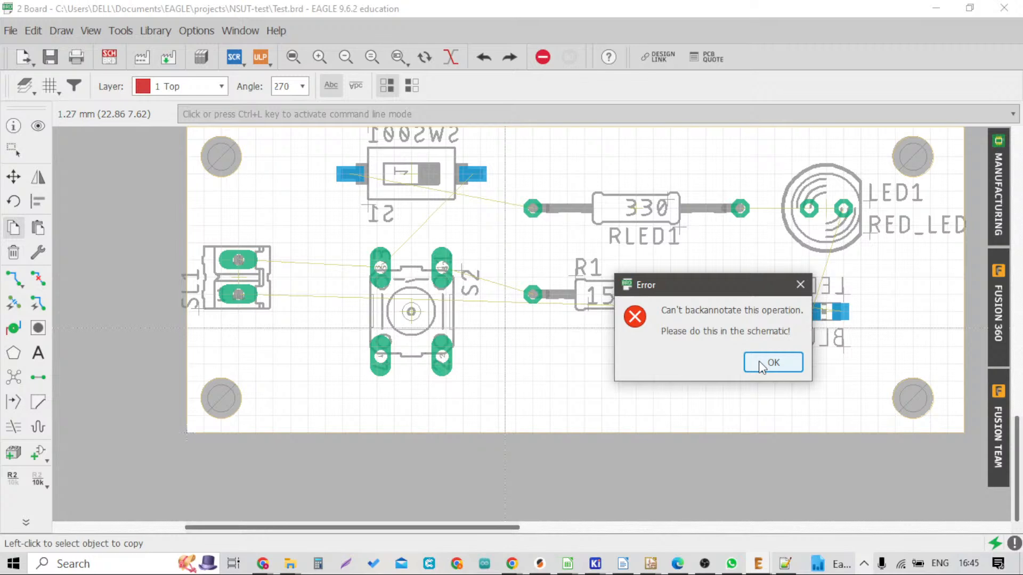
{"action": "left_click", "coordinate": [779, 362]}
{"action": "scroll", "coordinate": [575, 324], "scroll_direction": "down", "scroll_amount": 2}
{"action": "scroll", "coordinate": [576, 323], "scroll_direction": "down", "scroll_amount": 1}
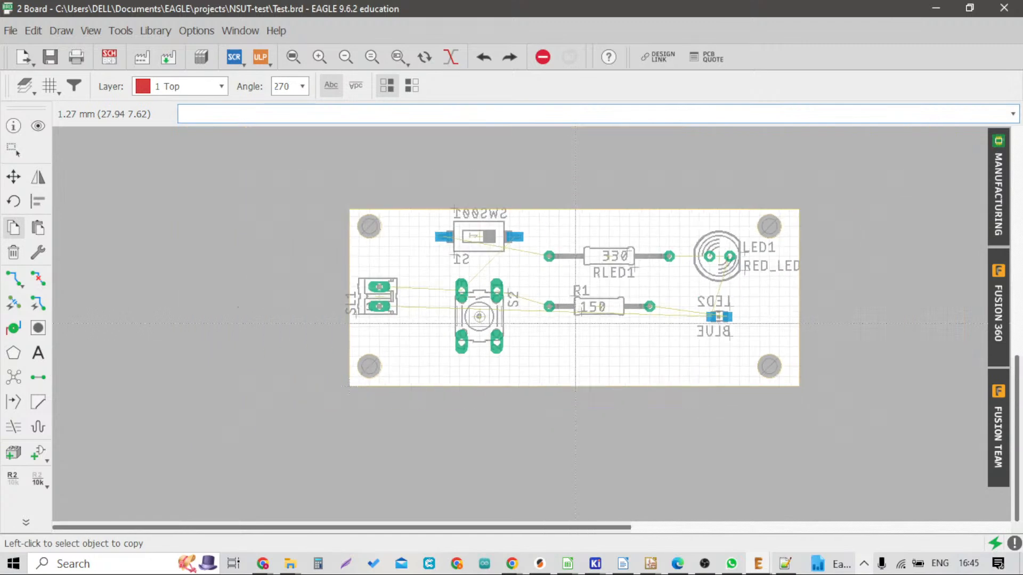
Try to delete pushbutton S2 from the board, and dismiss the error
{"action": "left_click", "coordinate": [13, 252]}
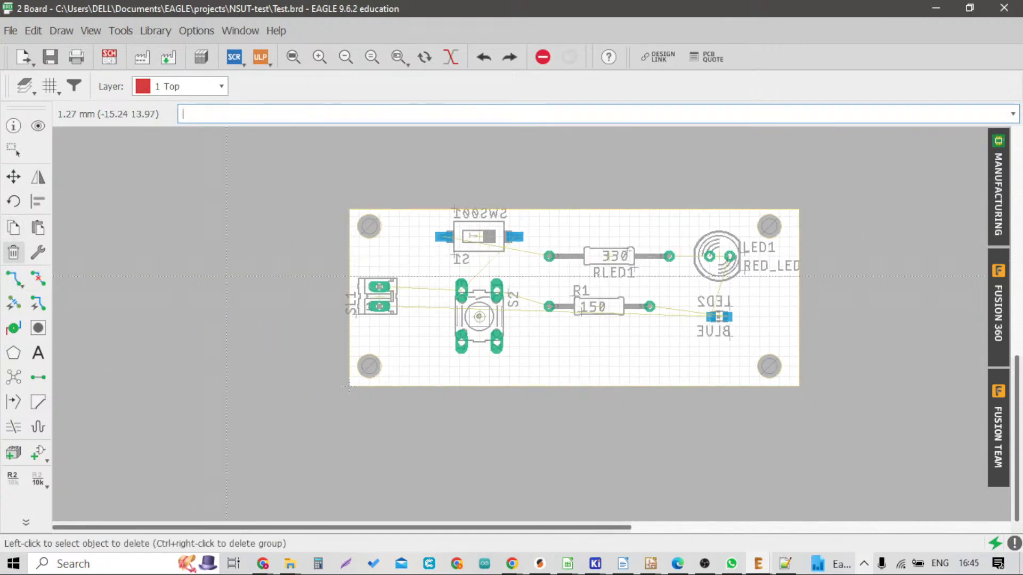
{"action": "scroll", "coordinate": [439, 310], "scroll_direction": "up", "scroll_amount": 3}
{"action": "left_click", "coordinate": [536, 326]}
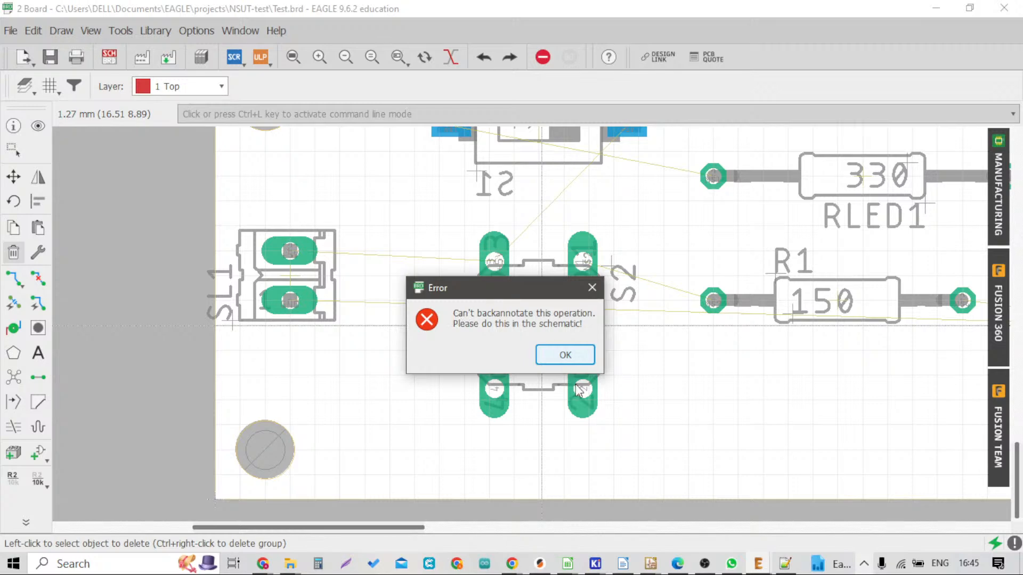
{"action": "left_click", "coordinate": [571, 359]}
{"action": "scroll", "coordinate": [361, 355], "scroll_direction": "down", "scroll_amount": 3}
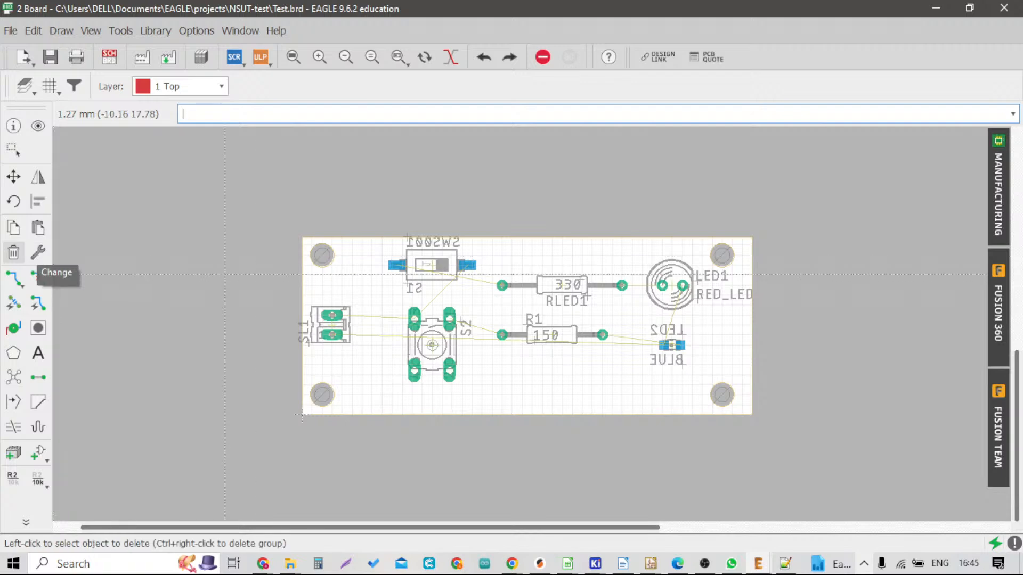
Rotate slide switch S1 by 180 degrees in two 90-degree increments
{"action": "scroll", "coordinate": [401, 297], "scroll_direction": "up", "scroll_amount": 5}
{"action": "scroll", "coordinate": [456, 385], "scroll_direction": "down", "scroll_amount": 2}
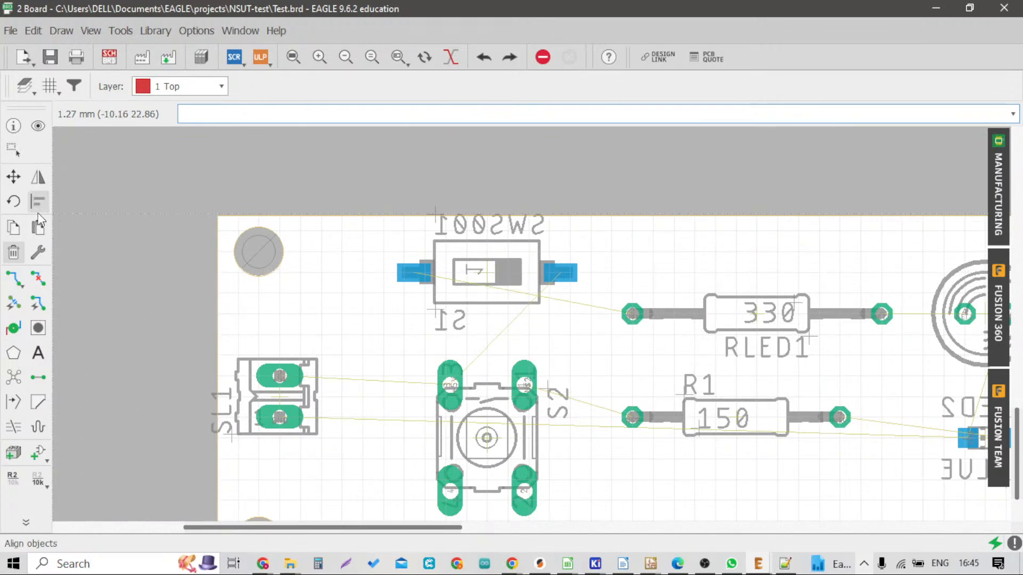
{"action": "left_click", "coordinate": [13, 201]}
{"action": "scroll", "coordinate": [481, 269], "scroll_direction": "up", "scroll_amount": 3}
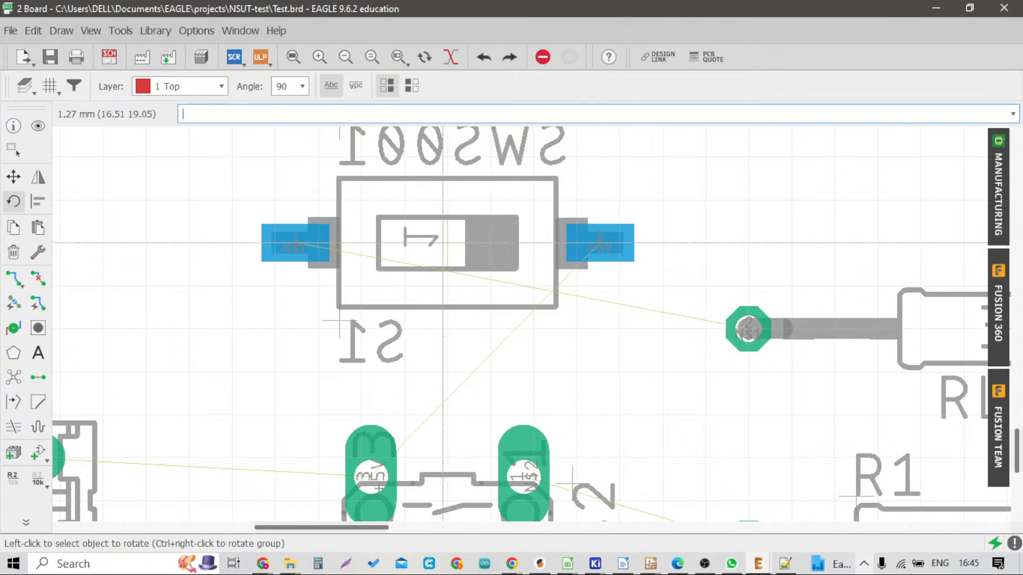
{"action": "left_click", "coordinate": [448, 243]}
{"action": "left_click", "coordinate": [448, 243]}
{"action": "scroll", "coordinate": [480, 266], "scroll_direction": "down", "scroll_amount": 2}
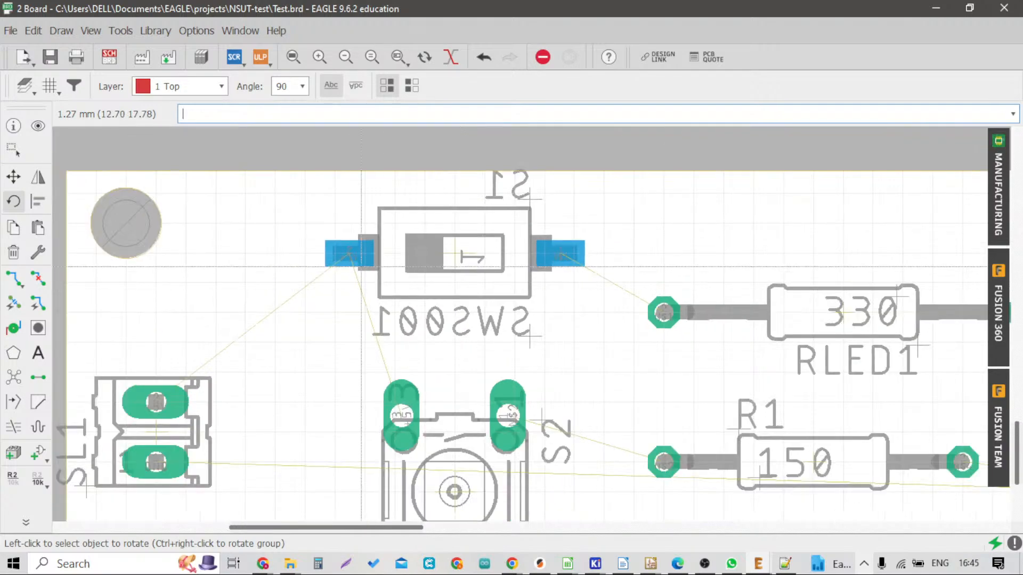
{"action": "scroll", "coordinate": [556, 322], "scroll_direction": "down", "scroll_amount": 4}
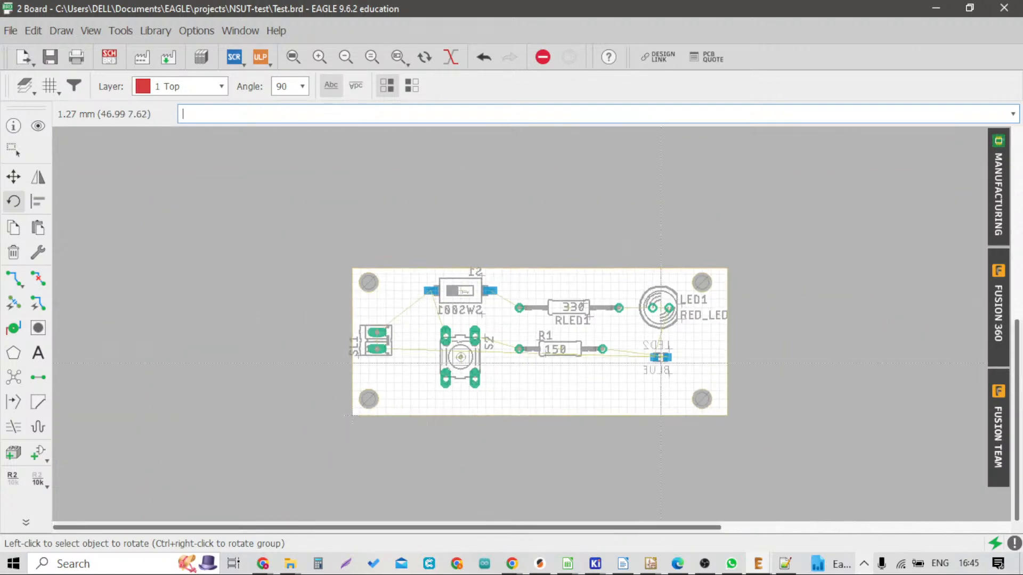
Rotate the blue LED2 by 180 degrees in two 90-degree increments
{"action": "scroll", "coordinate": [659, 349], "scroll_direction": "up", "scroll_amount": 6}
{"action": "left_click", "coordinate": [658, 367]}
{"action": "left_click", "coordinate": [658, 367]}
{"action": "scroll", "coordinate": [657, 367], "scroll_direction": "down", "scroll_amount": 2}
{"action": "scroll", "coordinate": [657, 367], "scroll_direction": "down", "scroll_amount": 4}
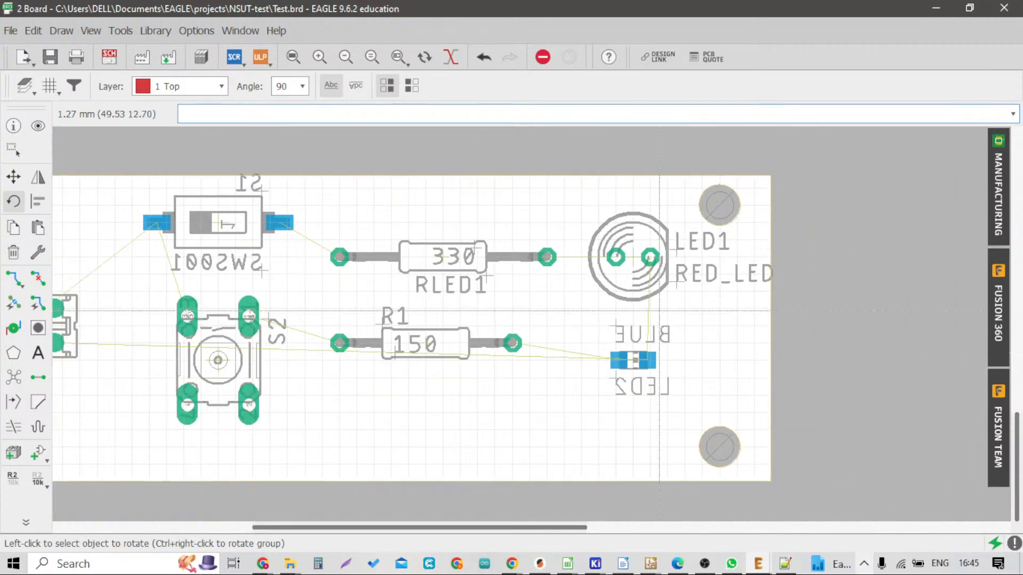
{"action": "scroll", "coordinate": [560, 355], "scroll_direction": "up", "scroll_amount": 3}
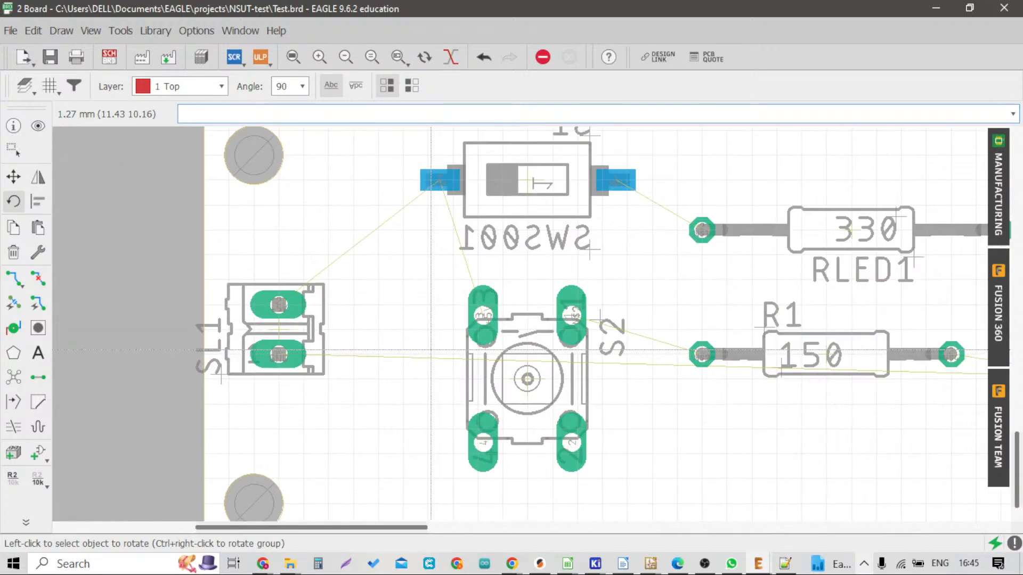
{"action": "scroll", "coordinate": [687, 362], "scroll_direction": "down", "scroll_amount": 2}
{"action": "scroll", "coordinate": [697, 369], "scroll_direction": "down", "scroll_amount": 2}
{"action": "scroll", "coordinate": [720, 368], "scroll_direction": "down", "scroll_amount": 1}
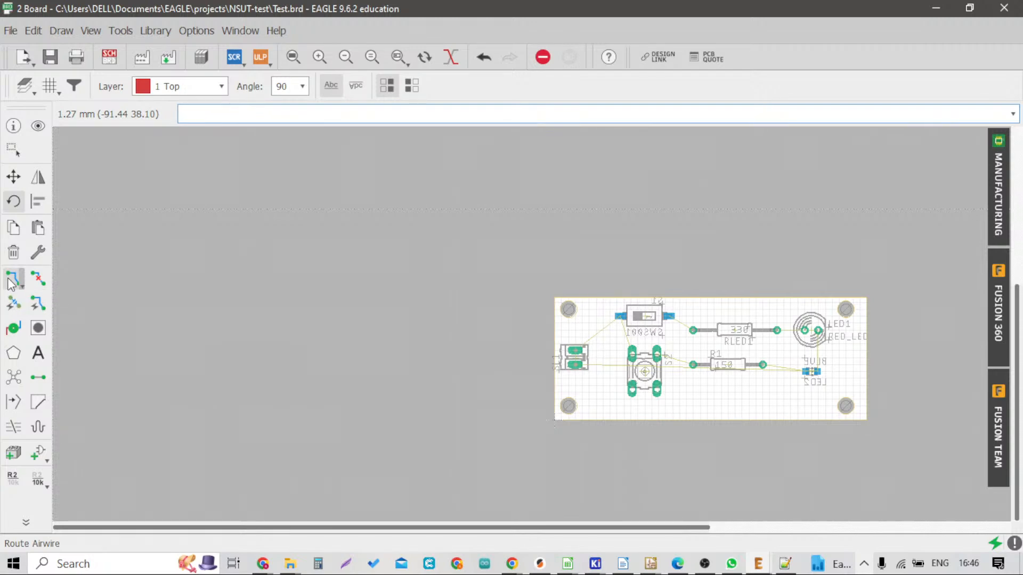
Change the board grid's unit to inch and activate airwire routing on layer 1 Top
{"action": "left_click", "coordinate": [12, 280]}
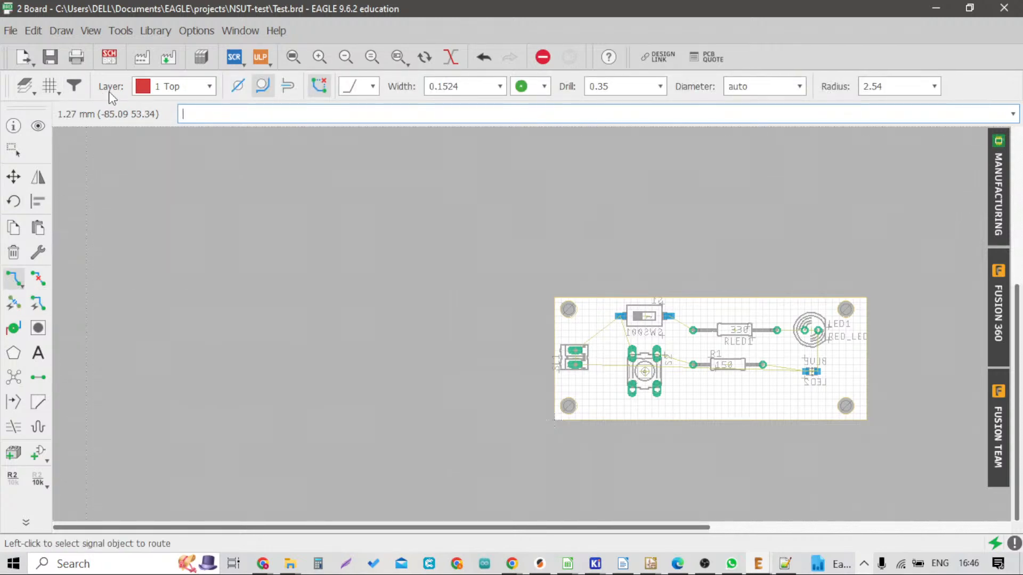
{"action": "left_click", "coordinate": [50, 86]}
{"action": "left_click", "coordinate": [161, 89]}
{"action": "left_click", "coordinate": [158, 136]}
{"action": "left_click", "coordinate": [162, 141]}
{"action": "left_click", "coordinate": [157, 189]}
{"action": "left_click", "coordinate": [141, 176]}
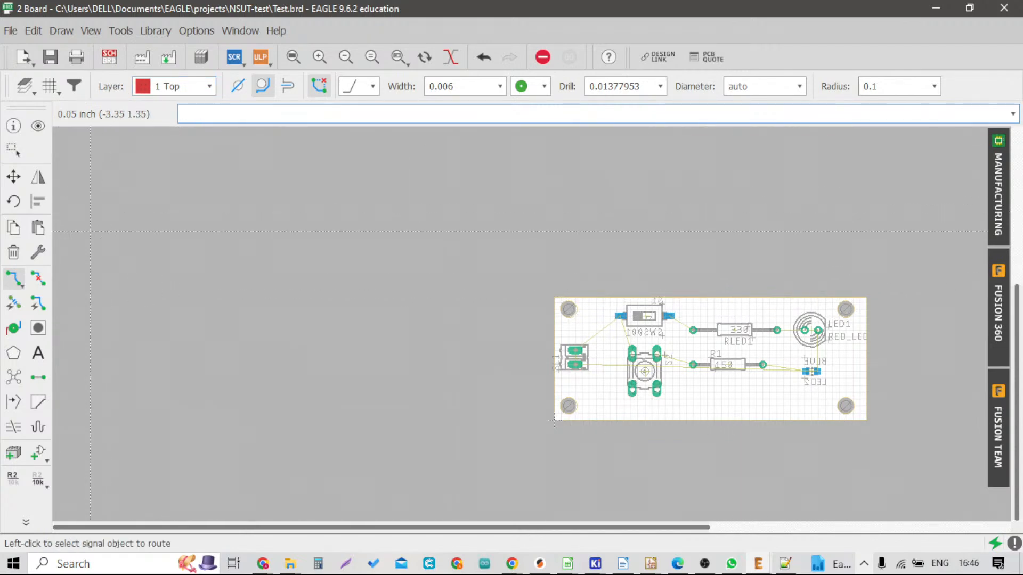
{"action": "left_click", "coordinate": [13, 278]}
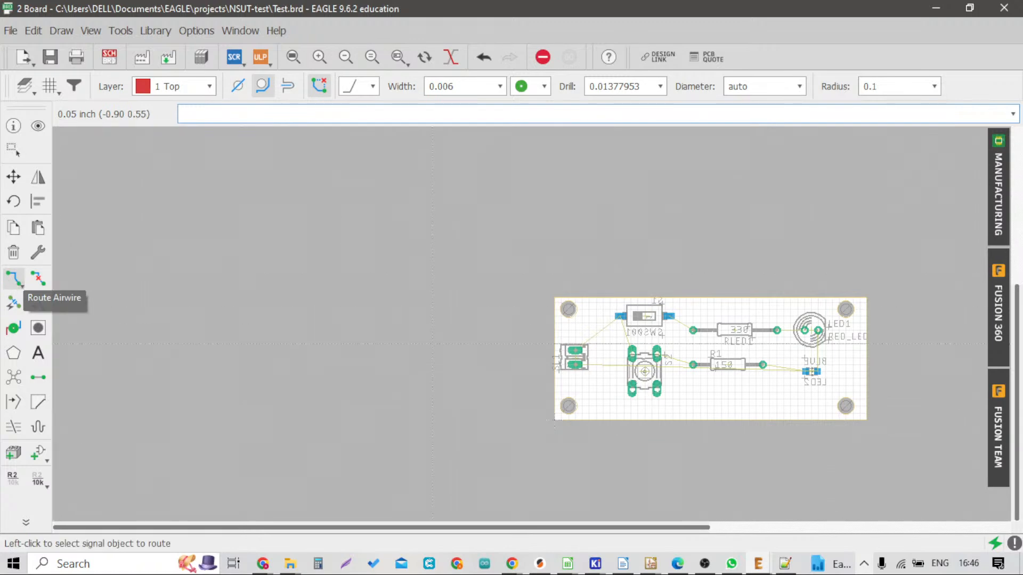
{"action": "scroll", "coordinate": [647, 362], "scroll_direction": "up", "scroll_amount": 5}
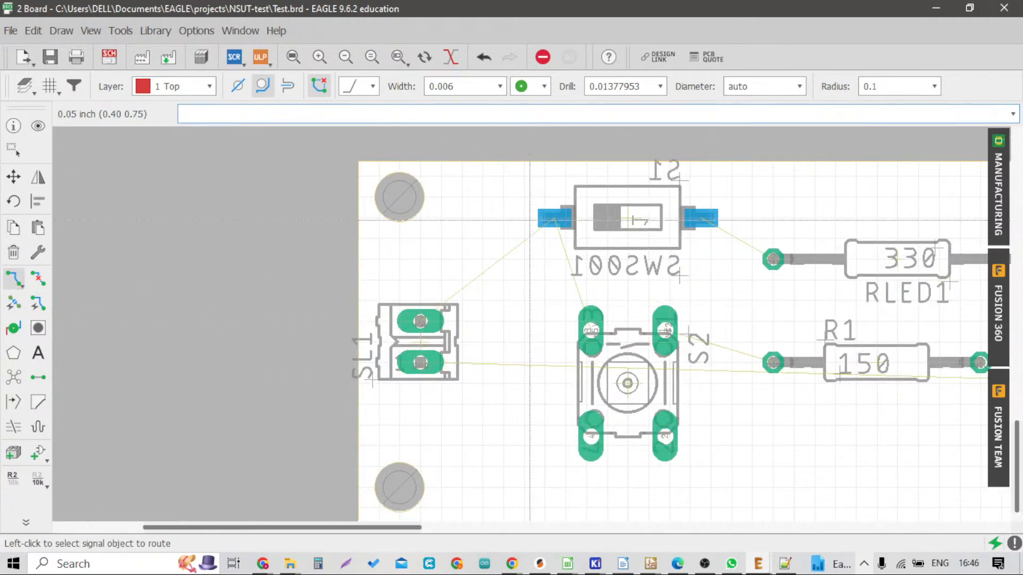
{"action": "scroll", "coordinate": [555, 219], "scroll_direction": "up", "scroll_amount": 2}
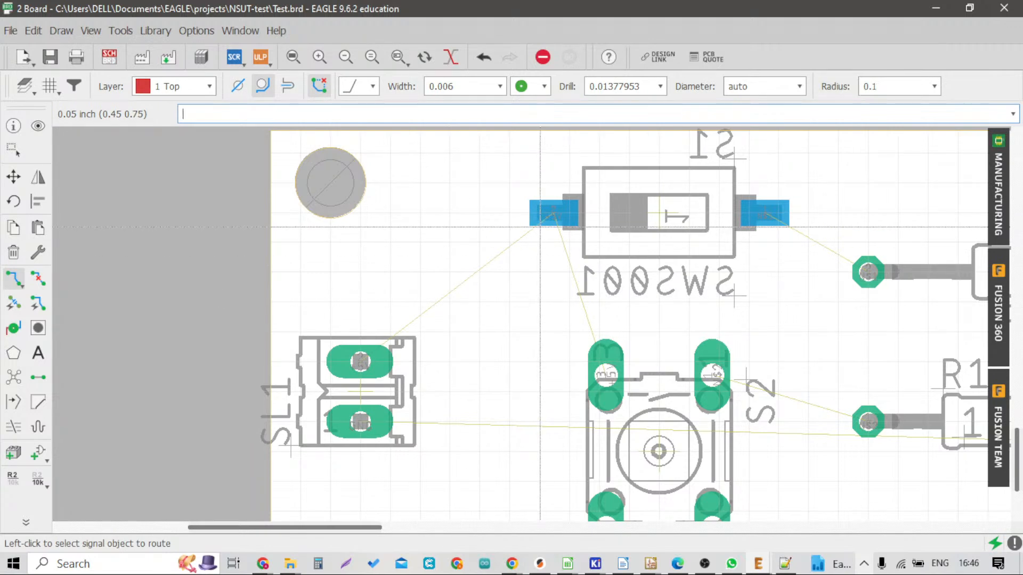
{"action": "scroll", "coordinate": [365, 340], "scroll_direction": "down", "scroll_amount": 2}
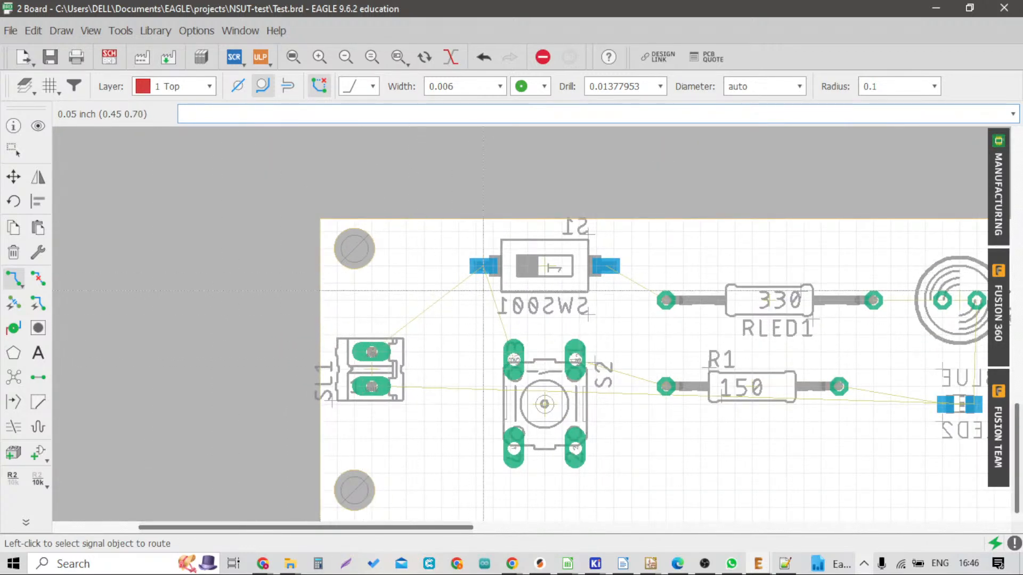
{"action": "scroll", "coordinate": [446, 286], "scroll_direction": "down", "scroll_amount": 1}
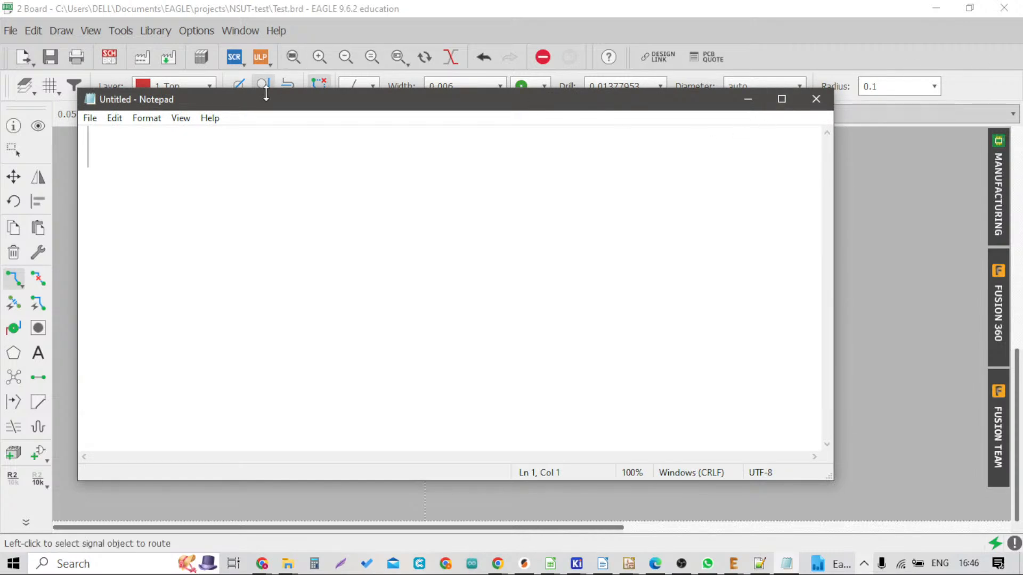
Move the blank Notepad window over the board and write the heading "WIDTH OF COPPER TRACE/TRACK"
{"action": "left_click_drag", "start_coordinate": [269, 102], "coordinate": [331, 151]}
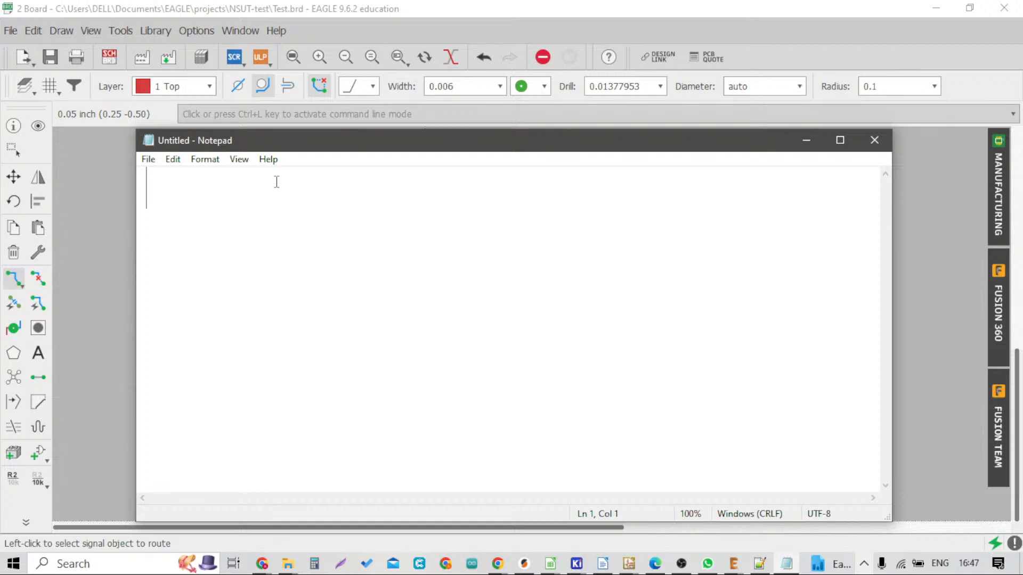
{"action": "type", "text": "WIFT"}
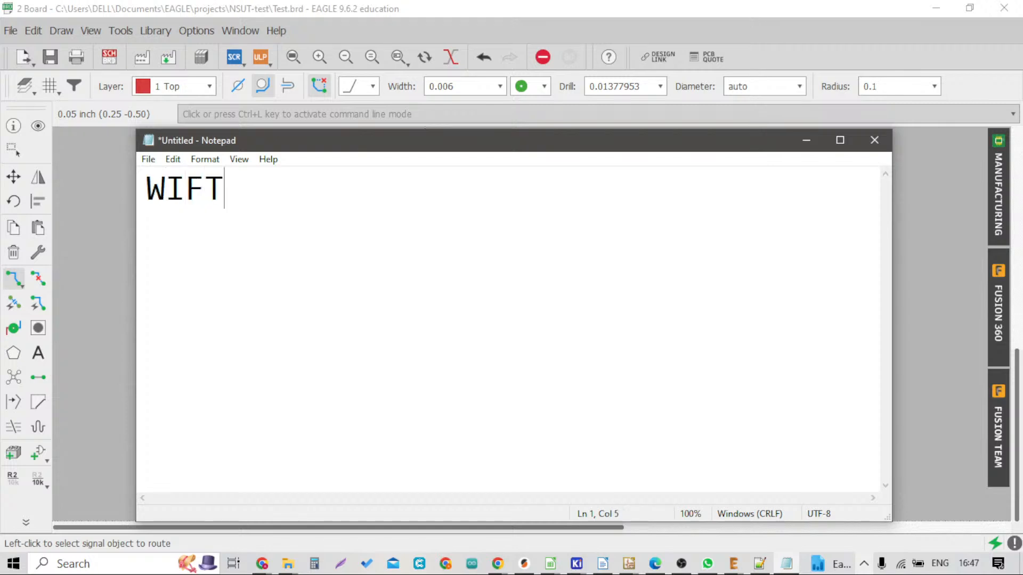
{"action": "key", "text": "BackSpace"}
{"action": "type", "text": "T"}
{"action": "key", "text": "BackSpace"}
{"action": "key", "text": "BackSpace"}
{"action": "type", "text": "DTH "}
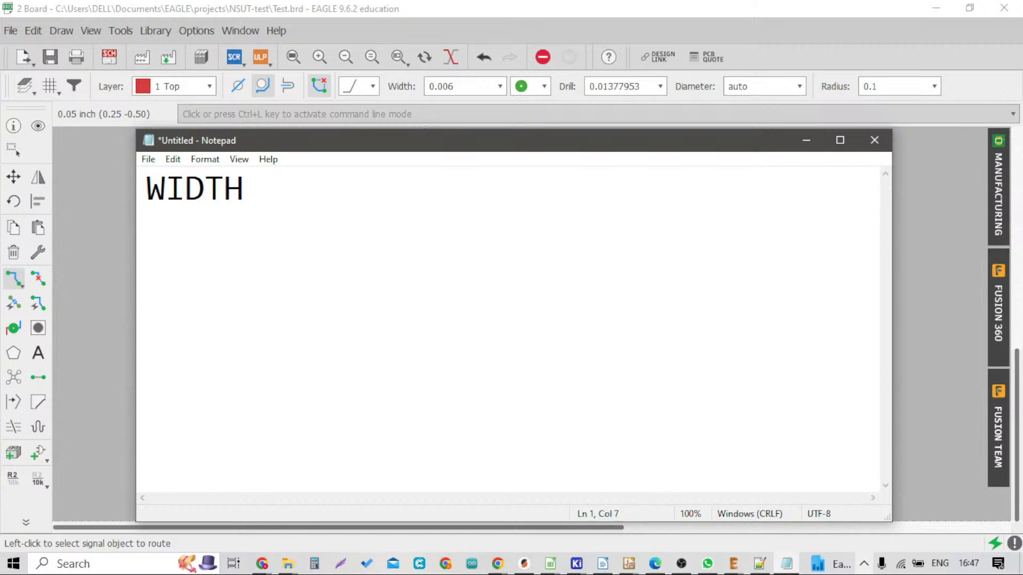
{"action": "type", "text": "OF COPPER "}
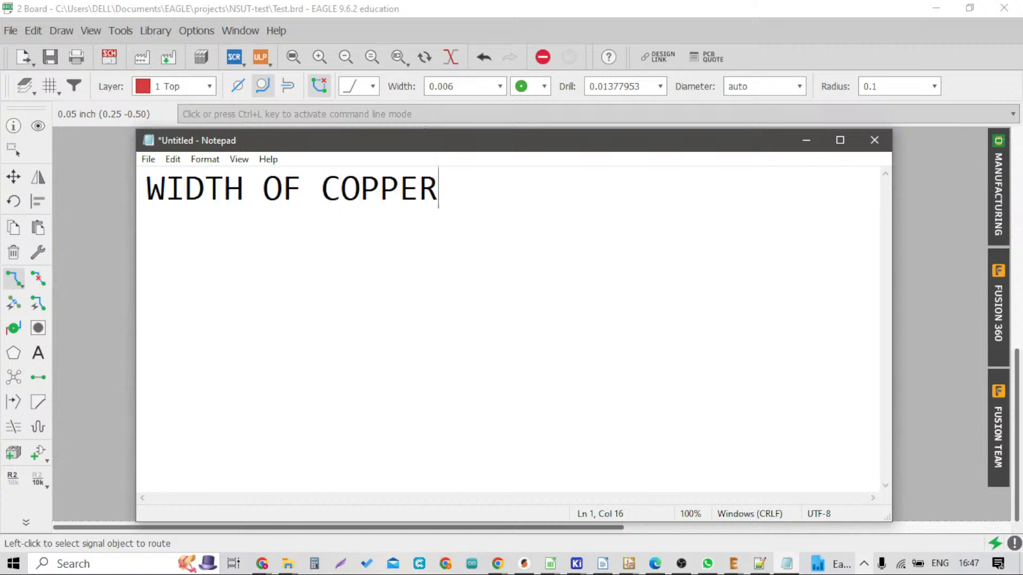
{"action": "type", "text": "Y"}
{"action": "key", "text": "BackSpace"}
{"action": "type", "text": "TRA"}
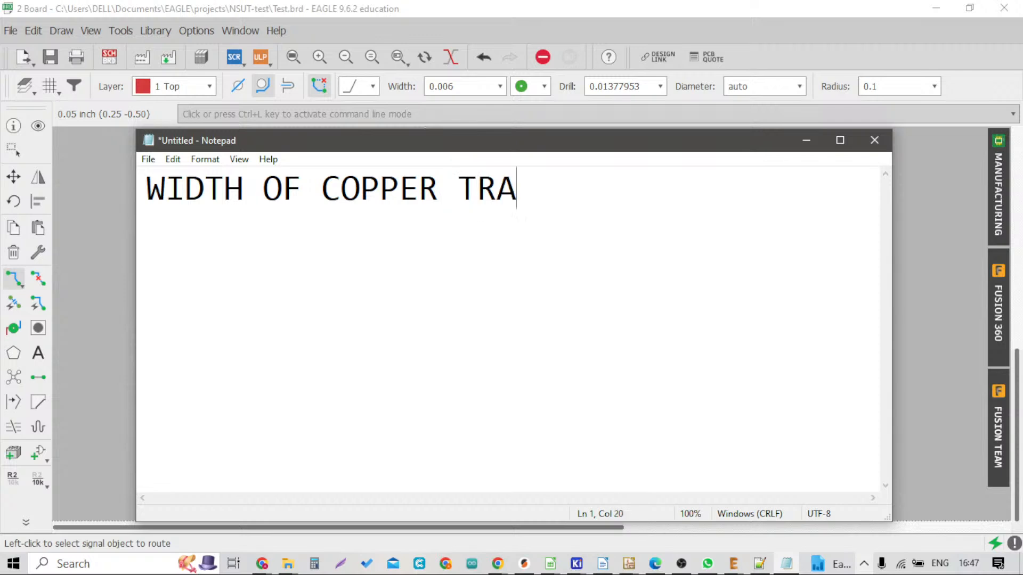
{"action": "type", "text": "CE/TRACK"}
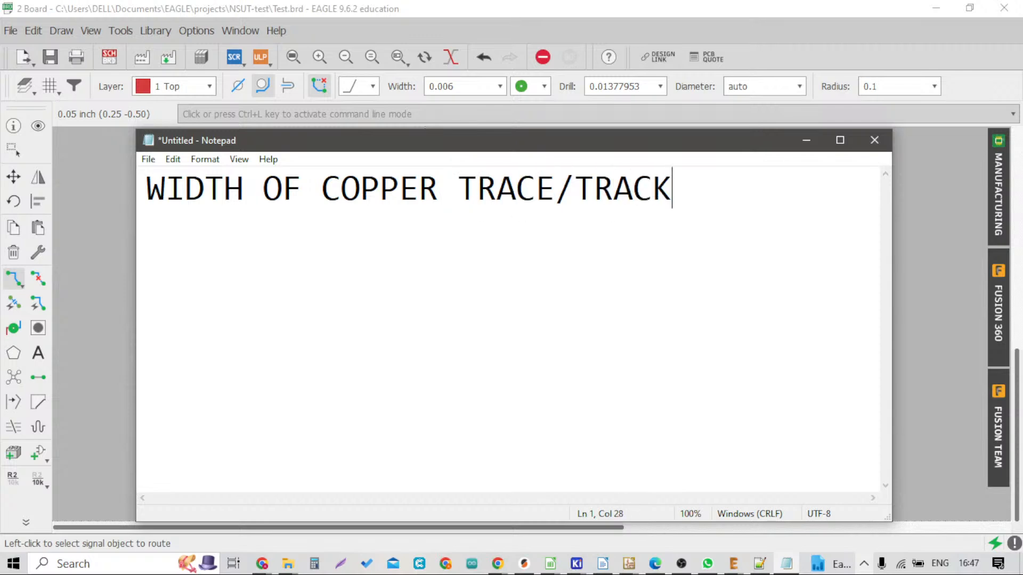
Add the line "DEFAULT = 16MIL = 0.016INCH" under the heading, with a space after the second equals sign
{"action": "key", "text": "Return"}
{"action": "type", "text": "DEFAU"}
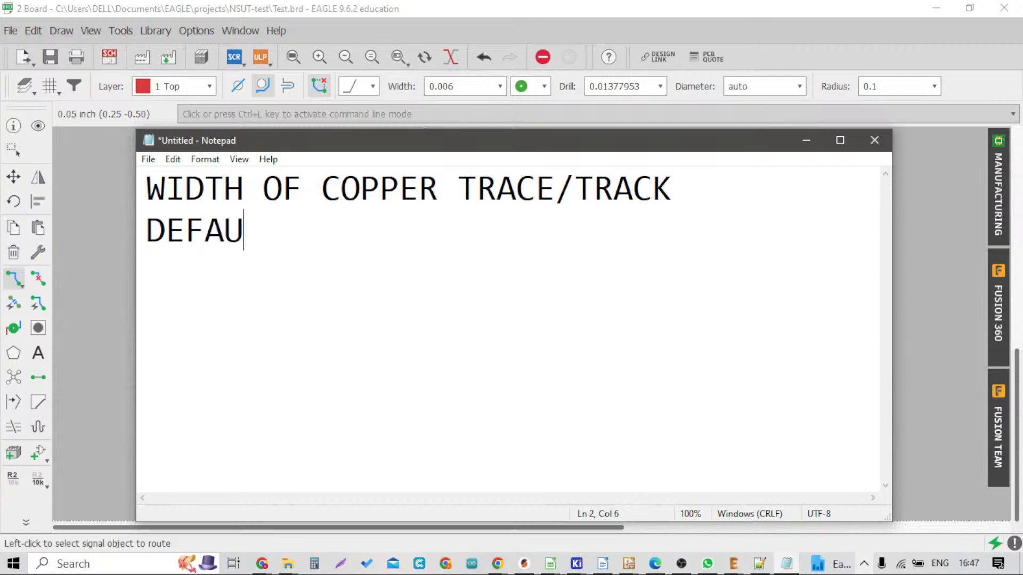
{"action": "type", "text": "LT ="}
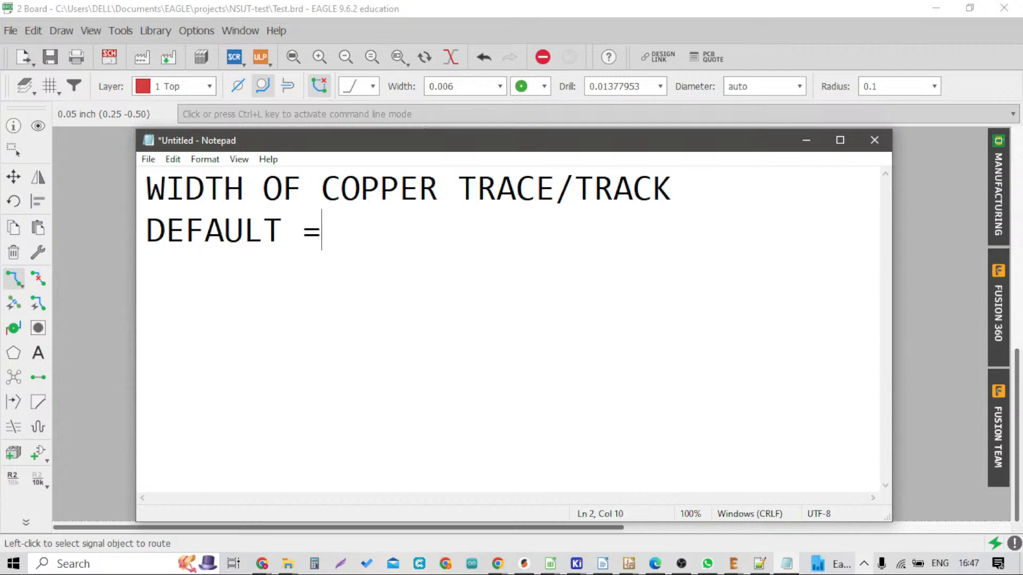
{"action": "type", "text": " 16MIL"}
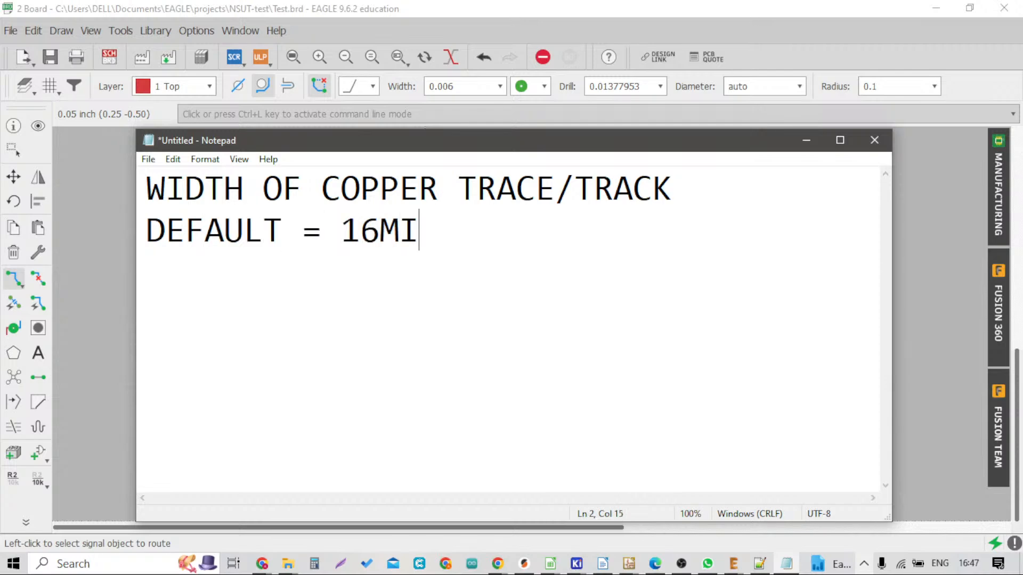
{"action": "type", "text": "=0.016INCH"}
{"action": "key", "text": "Return"}
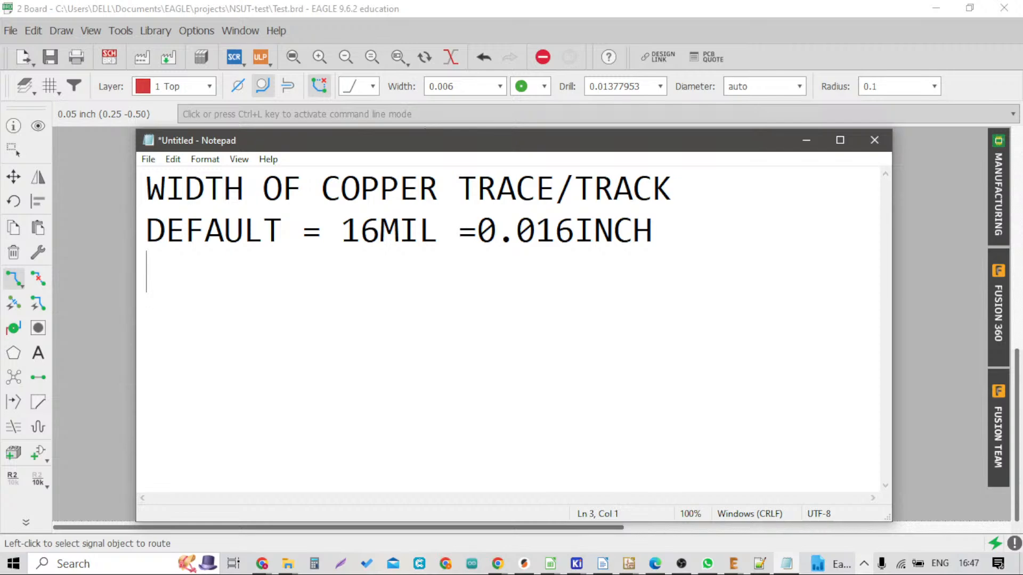
{"action": "key", "text": "Up"}
{"action": "key", "text": "Right"}
{"action": "key", "text": "Right"}
{"action": "key", "text": "Right"}
{"action": "key", "text": "Right"}
{"action": "key", "text": "Right"}
{"action": "key", "text": "Right"}
{"action": "key", "text": "Right"}
{"action": "key", "text": "Right"}
{"action": "key", "text": "Right"}
{"action": "key", "text": "Right"}
{"action": "key", "text": "Right"}
{"action": "key", "text": "Right"}
{"action": "key", "text": "Right"}
{"action": "key", "text": "Right"}
{"action": "key", "text": "Right"}
{"action": "key", "text": "Right"}
{"action": "key", "text": "Right"}
{"action": "key", "text": "Down"}
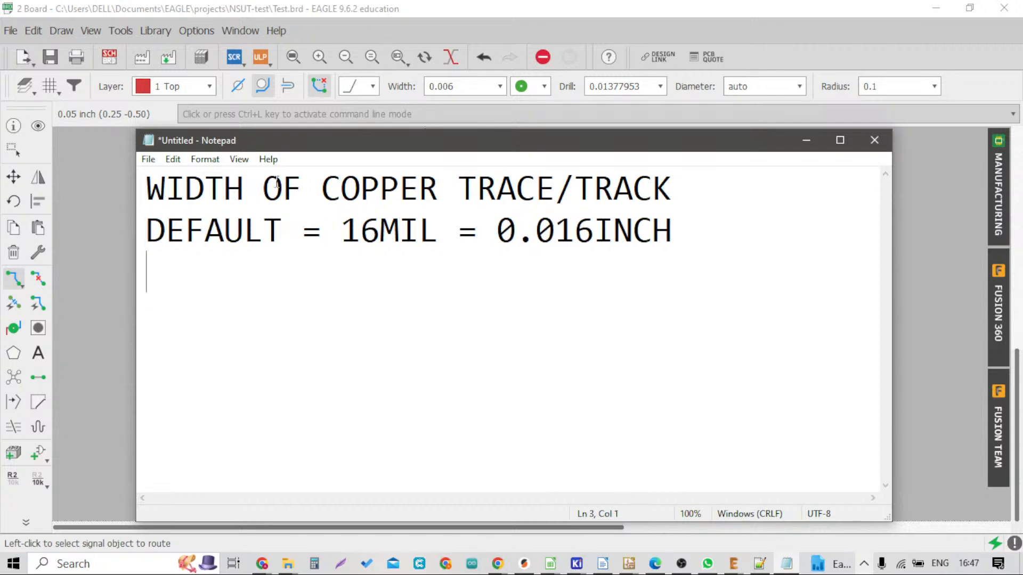
Add the line "POWER = 24MIL = 0.024 INCH" and separate "0.016" from "INCH" with a space in the line above
{"action": "type", "text": "POWER "}
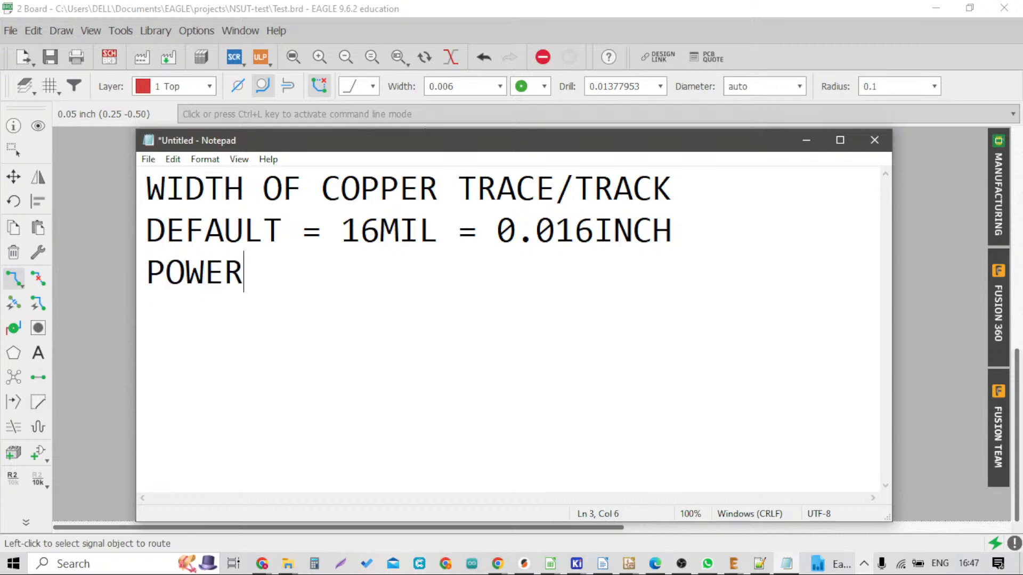
{"action": "type", "text": "= 24MIL = "}
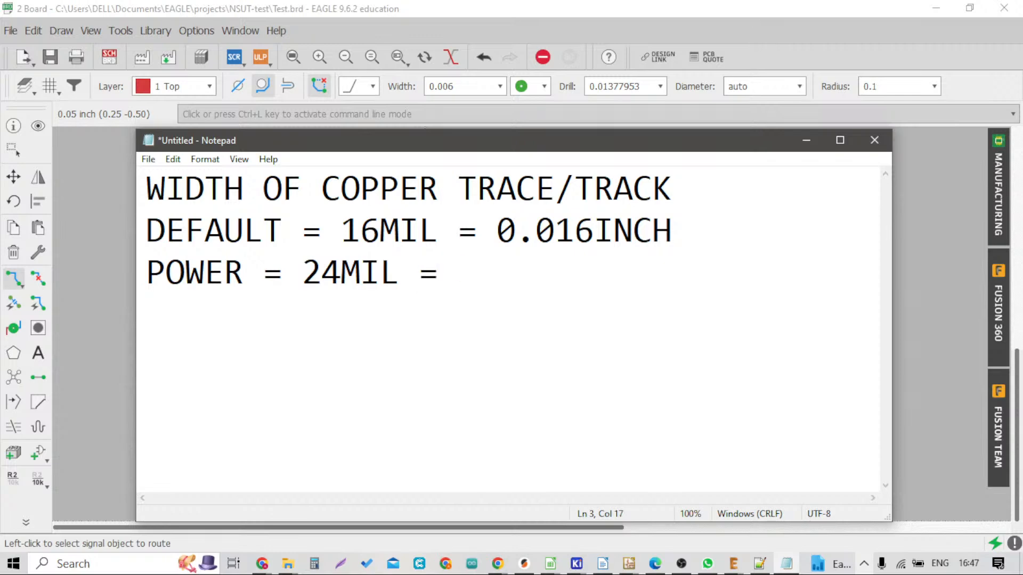
{"action": "type", "text": "0.024 "}
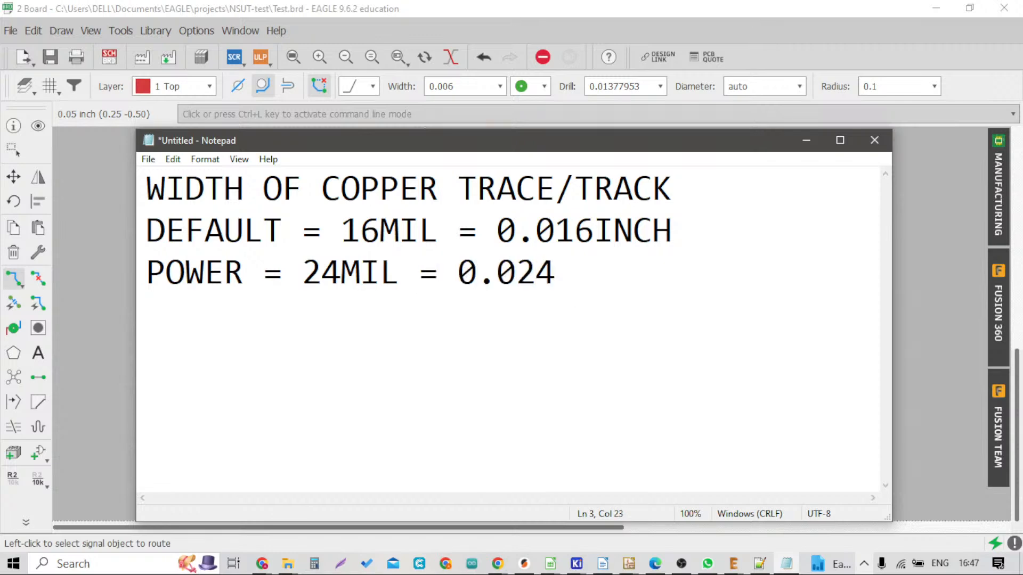
{"action": "type", "text": "INCH"}
{"action": "key", "text": "Up"}
{"action": "key", "text": "Left"}
{"action": "key", "text": "Left"}
{"action": "key", "text": "Left"}
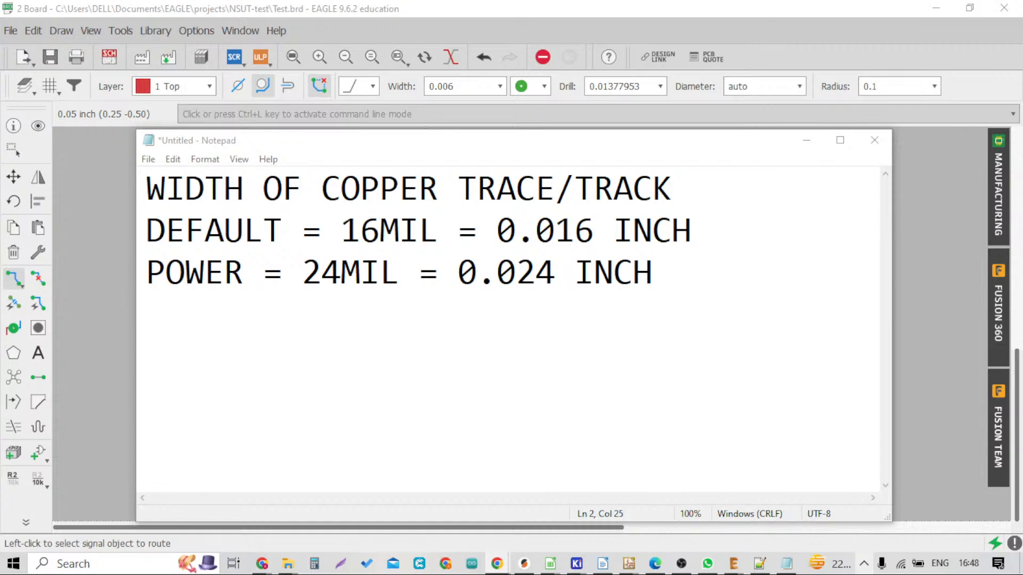
Switch to Chrome and open the Technical Capabilities page on the CircuitWala website
{"action": "left_click_drag", "start_coordinate": [1022, 363], "coordinate": [610, 175]}
{"action": "left_click", "coordinate": [869, 174]}
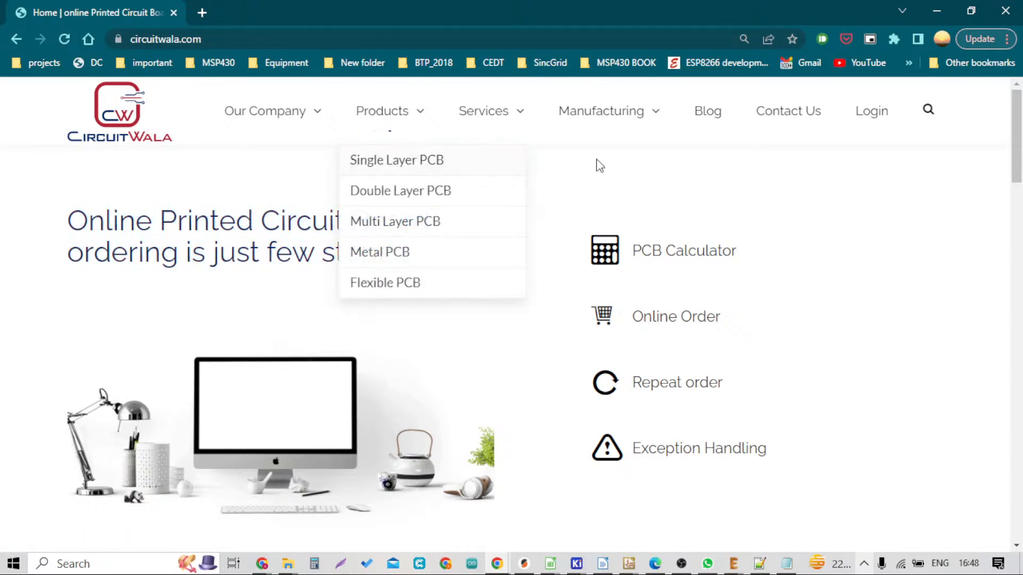
{"action": "mouse_move", "coordinate": [647, 128]}
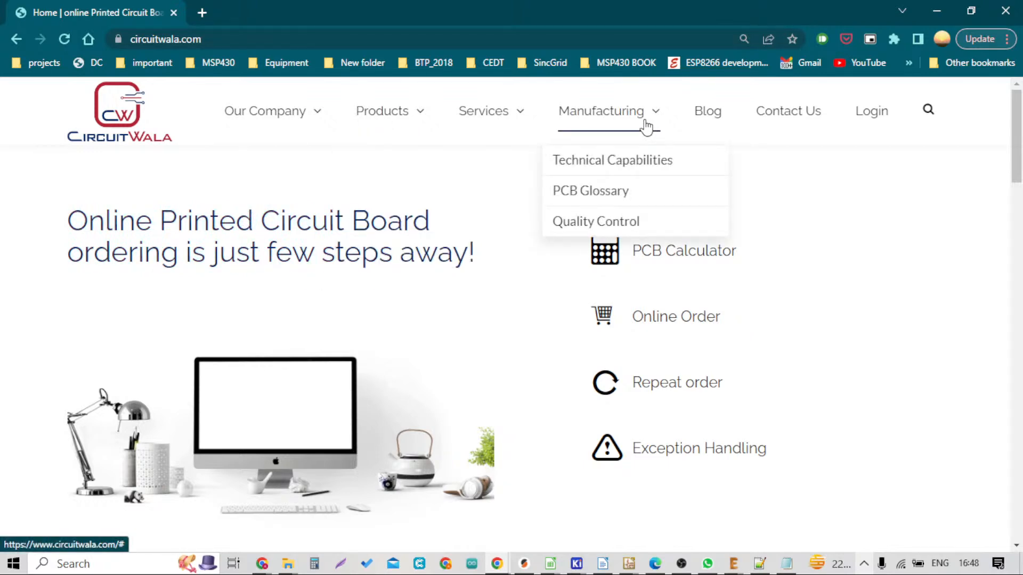
{"action": "left_click", "coordinate": [628, 166]}
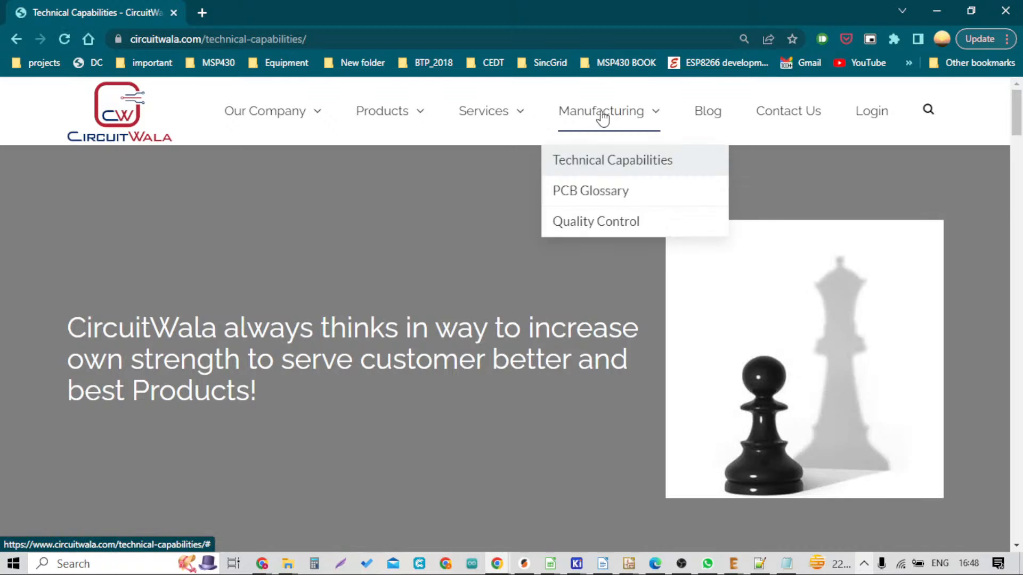
Examine CircuitWala's board, base material, track width, spacing and solder mask specification tables, and return to the Notepad notes
{"action": "scroll", "coordinate": [329, 274], "scroll_direction": "down", "scroll_amount": 10}
{"action": "scroll", "coordinate": [333, 274], "scroll_direction": "up", "scroll_amount": 1}
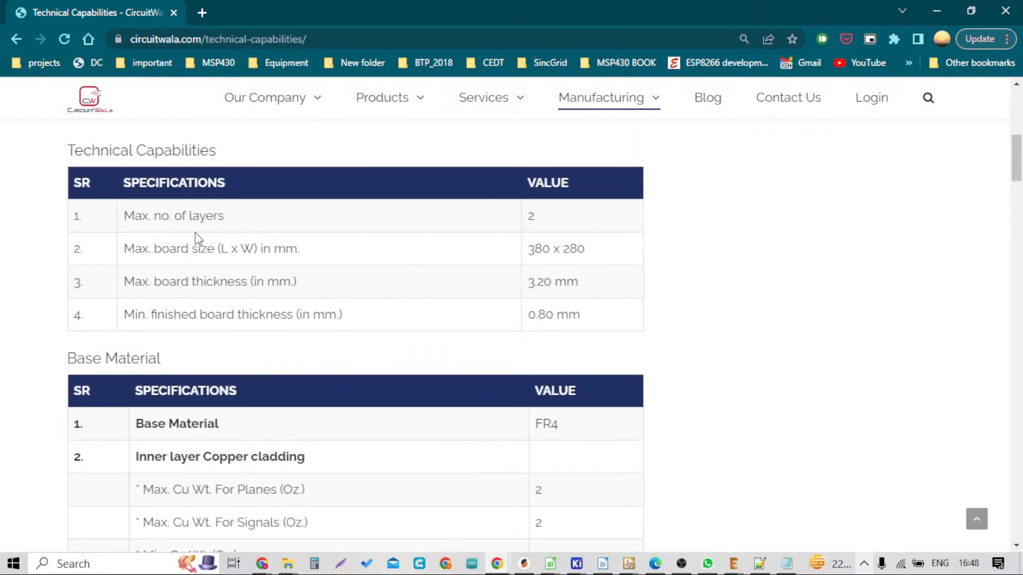
{"action": "scroll", "coordinate": [195, 234], "scroll_direction": "down", "scroll_amount": 3}
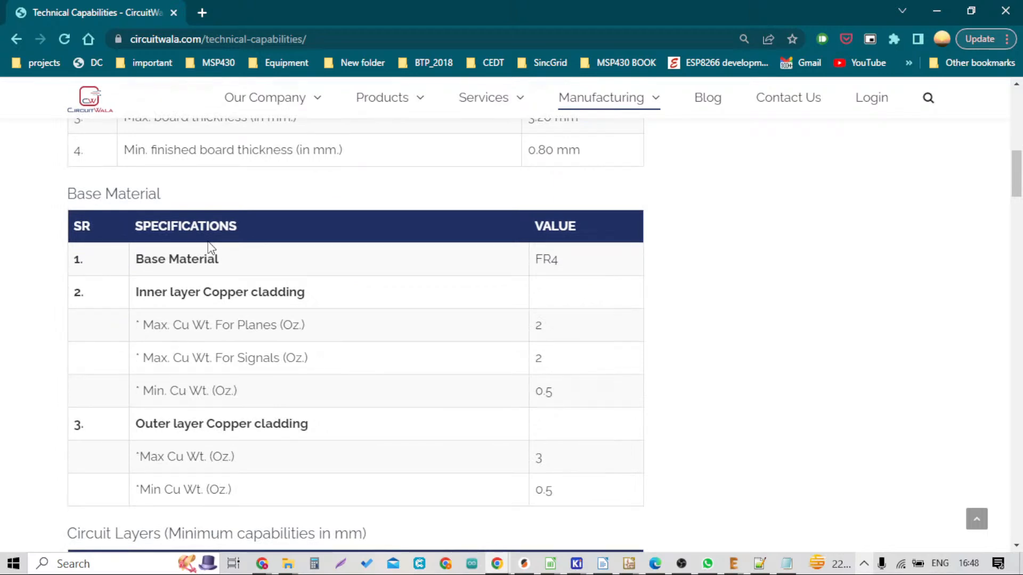
{"action": "scroll", "coordinate": [210, 246], "scroll_direction": "down", "scroll_amount": 3}
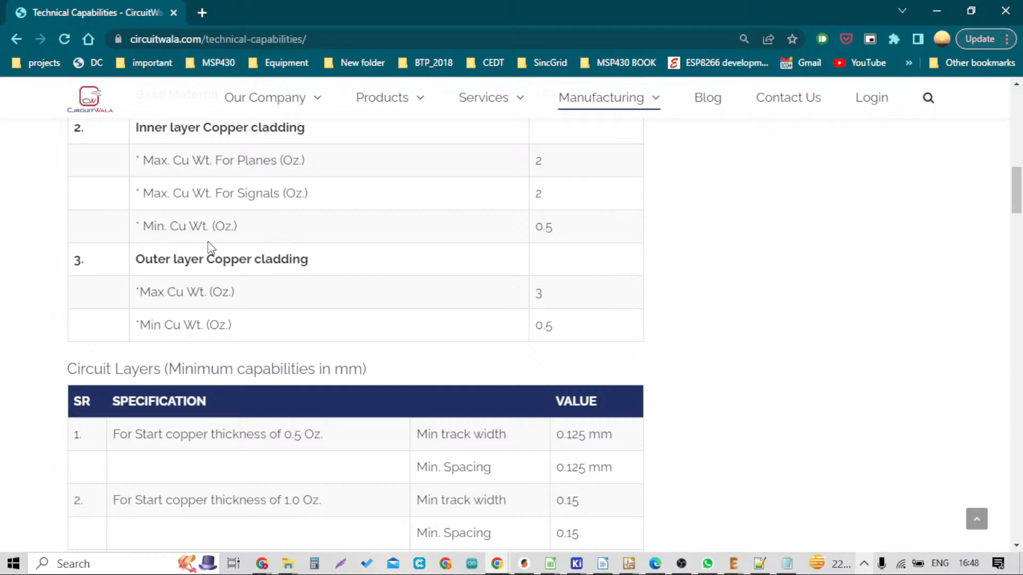
{"action": "scroll", "coordinate": [211, 247], "scroll_direction": "down", "scroll_amount": 6}
{"action": "scroll", "coordinate": [209, 241], "scroll_direction": "down", "scroll_amount": 17}
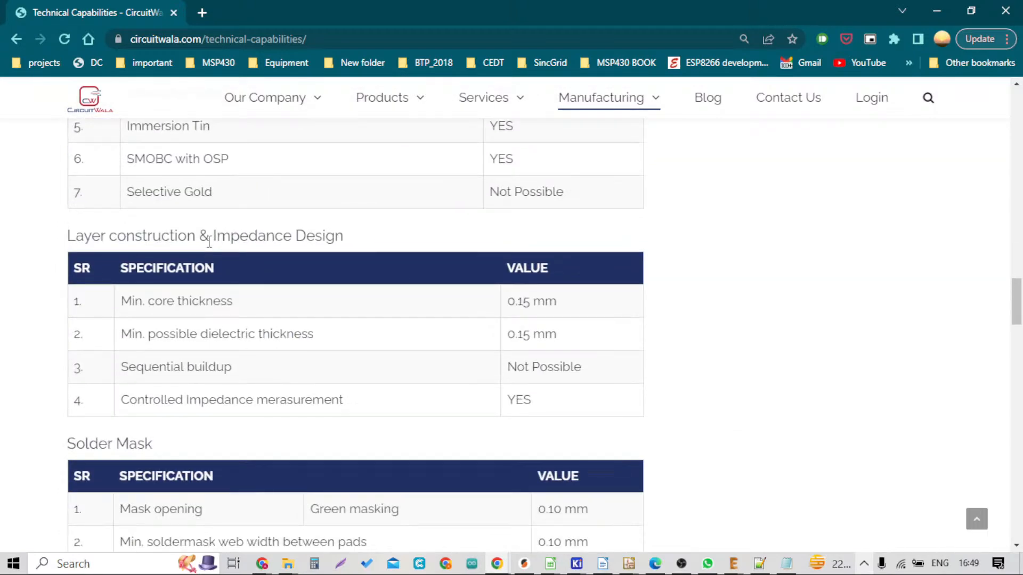
{"action": "scroll", "coordinate": [208, 241], "scroll_direction": "down", "scroll_amount": 3}
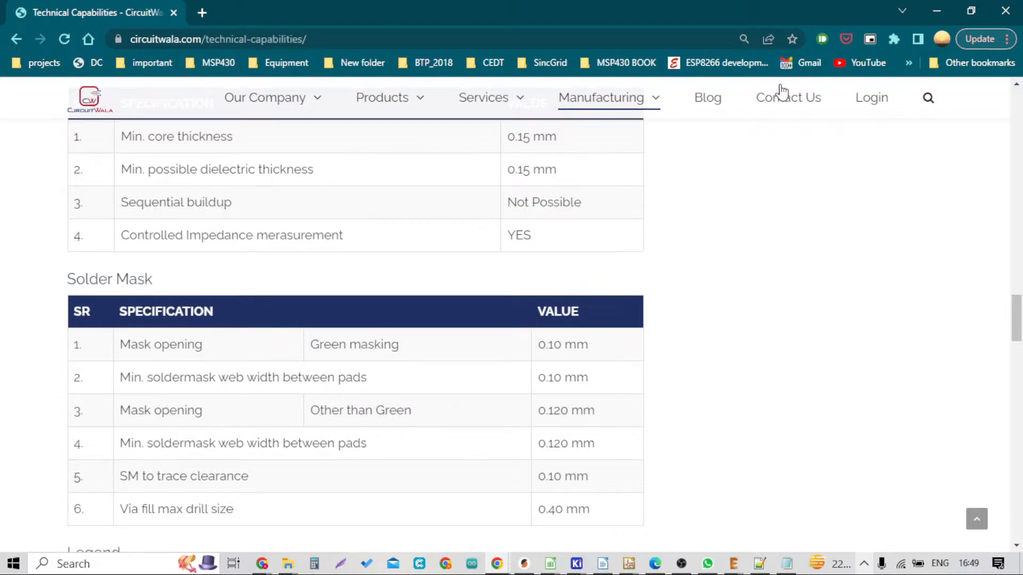
{"action": "left_click", "coordinate": [937, 10]}
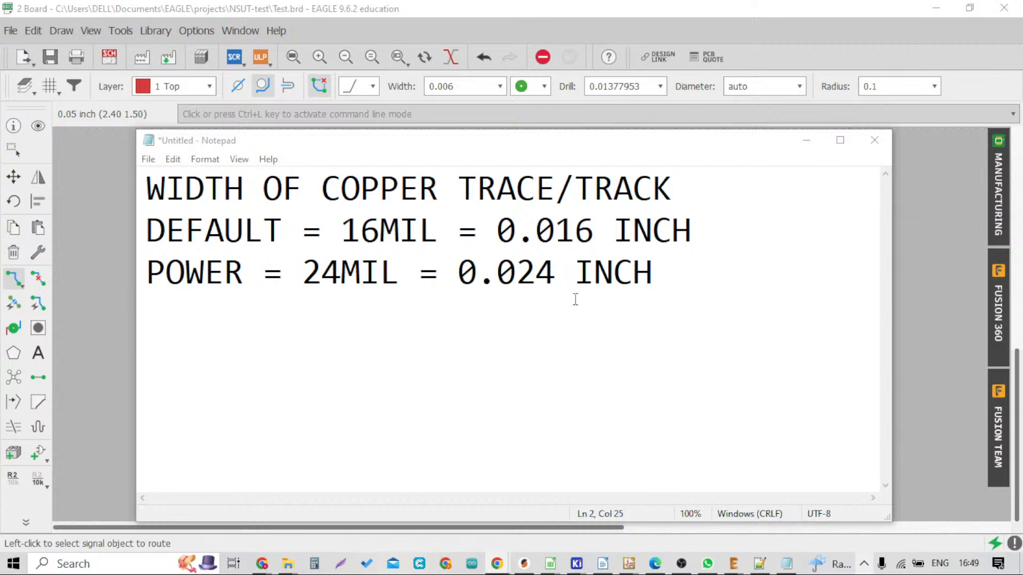
Leave a blank line below the POWER entry and add the line "DRILL SIZE = 0.9/1MM"
{"action": "left_click", "coordinate": [678, 269]}
{"action": "key", "text": "Return"}
{"action": "key", "text": "Return"}
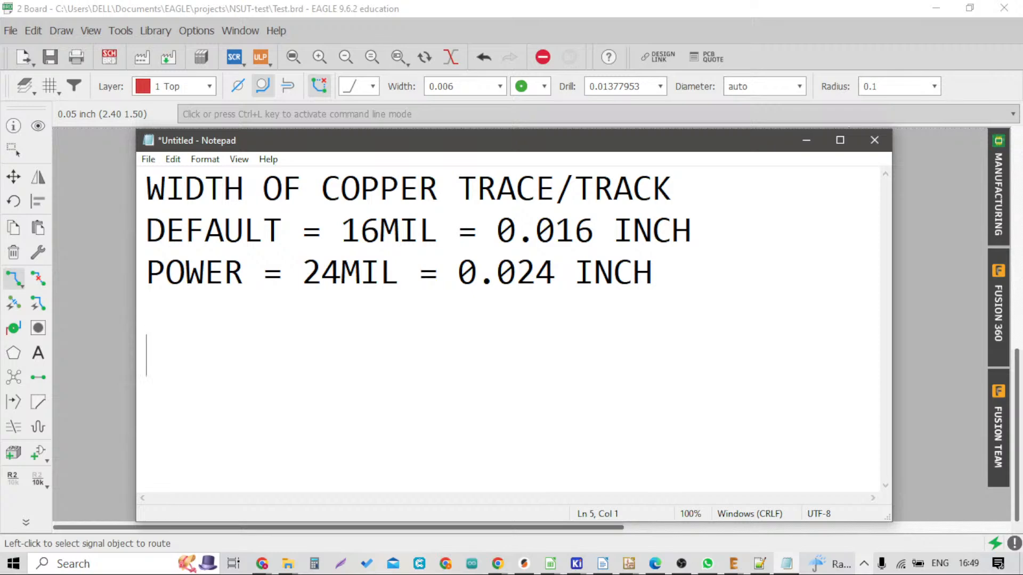
{"action": "type", "text": "DRILL "}
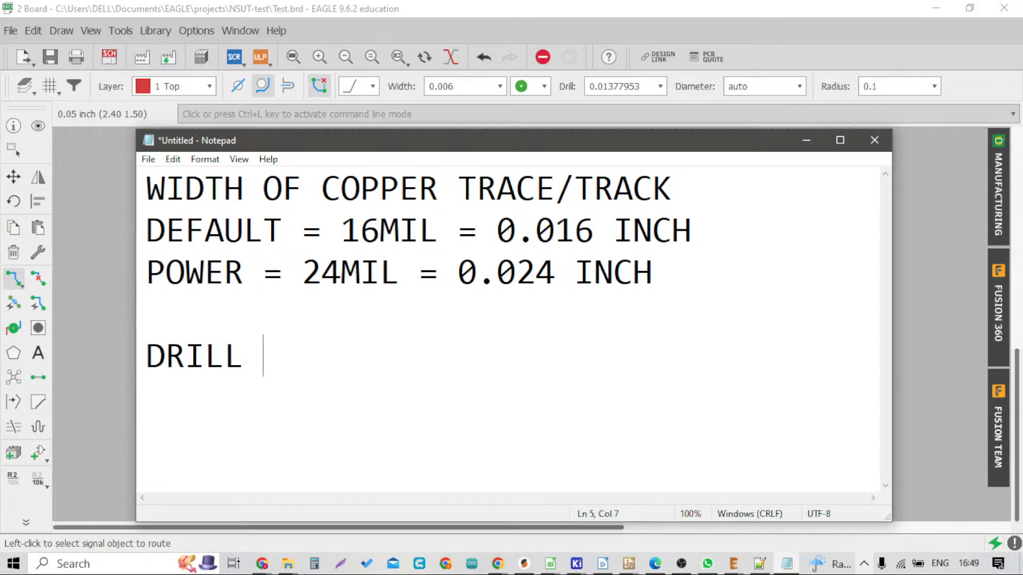
{"action": "type", "text": "SUI"}
{"action": "key", "text": "BackSpace"}
{"action": "key", "text": "BackSpace"}
{"action": "type", "text": "Z"}
{"action": "key", "text": "BackSpace"}
{"action": "type", "text": "IZE "}
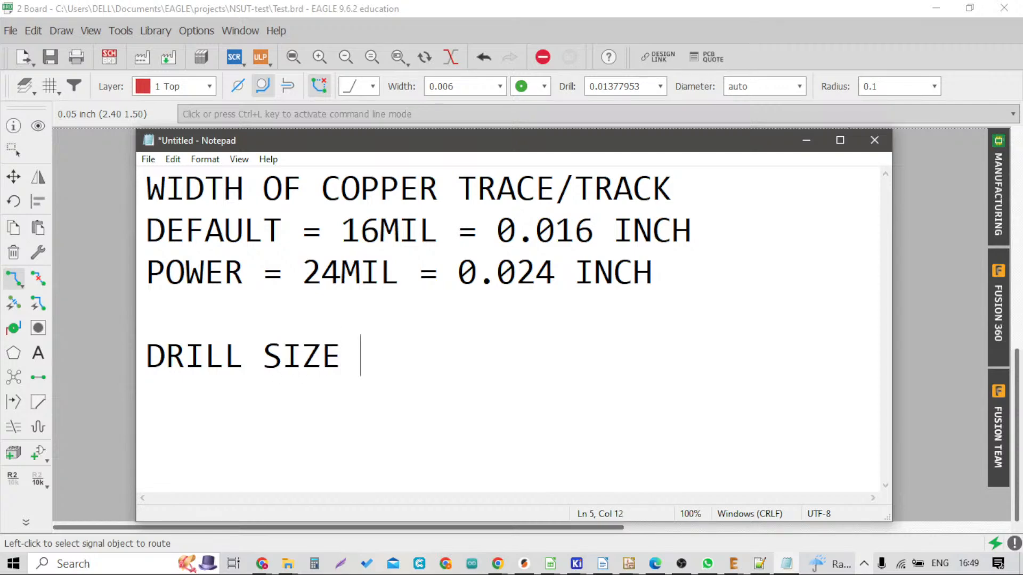
{"action": "type", "text": "= 0.9"}
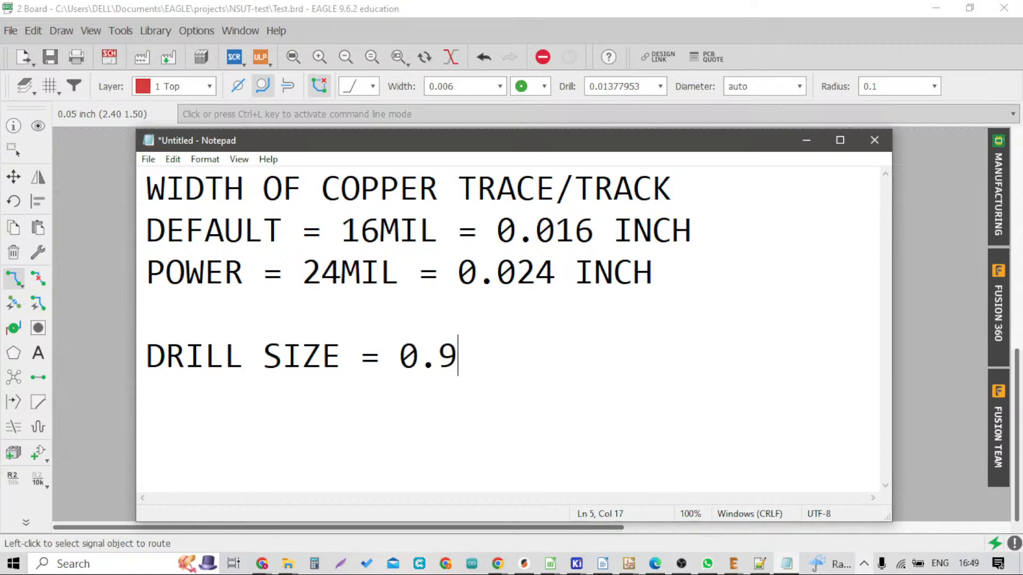
{"action": "type", "text": "/1MM"}
{"action": "key", "text": "Left"}
{"action": "key", "text": "Left"}
{"action": "key", "text": "End"}
{"action": "key", "text": "Return"}
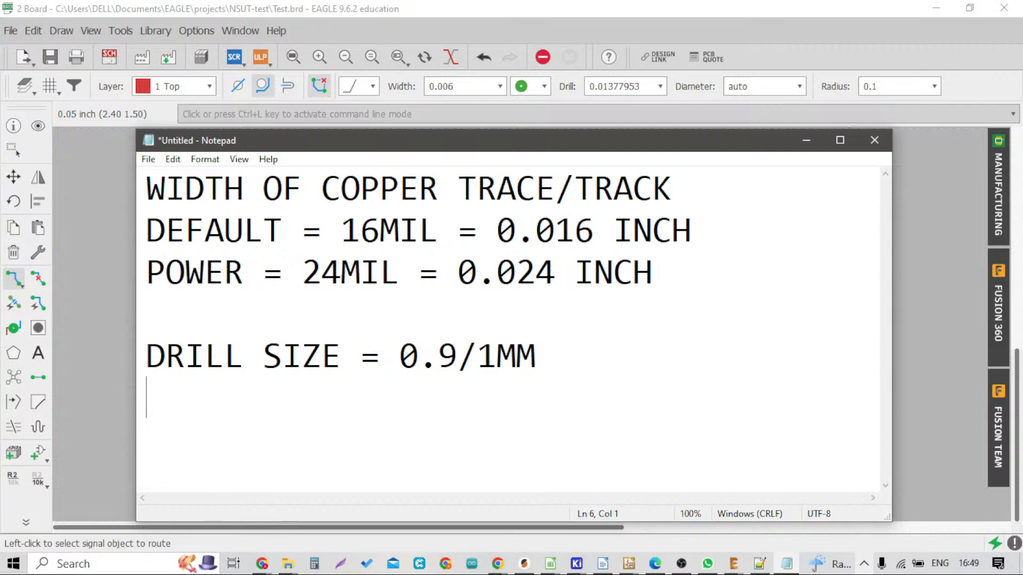
Insert "FOR VIA" after "DRILL SIZE" in the last note, and minimize Notepad to return to the EAGLE board
{"action": "key", "text": "Up"}
{"action": "key", "text": "Right"}
{"action": "key", "text": "Right"}
{"action": "key", "text": "Right"}
{"action": "key", "text": "Right"}
{"action": "key", "text": "Right"}
{"action": "key", "text": "Right"}
{"action": "key", "text": "Right"}
{"action": "key", "text": "Right"}
{"action": "key", "text": "Right"}
{"action": "key", "text": "Right"}
{"action": "type", "text": "FOR VIA"}
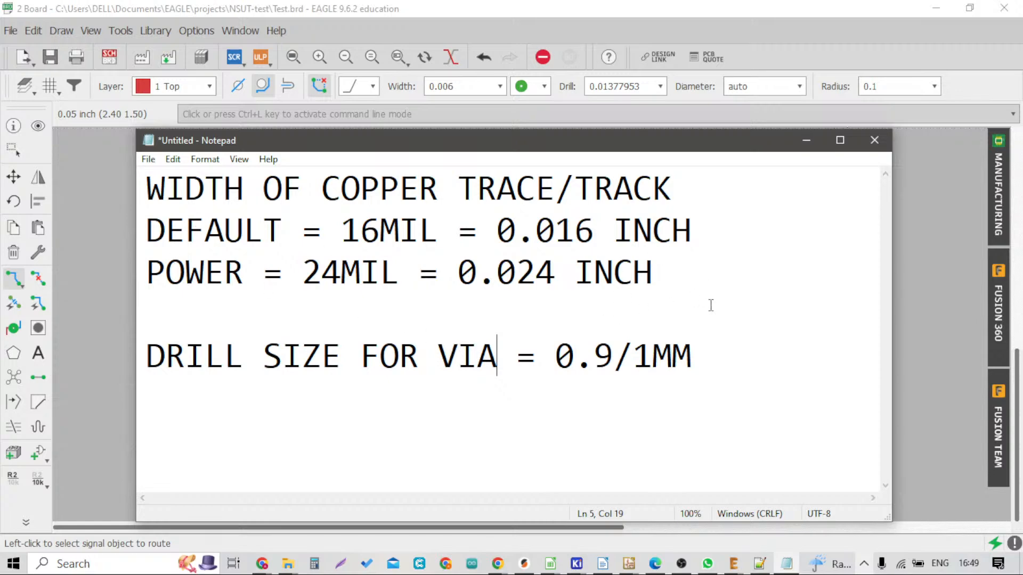
{"action": "left_click", "coordinate": [807, 141]}
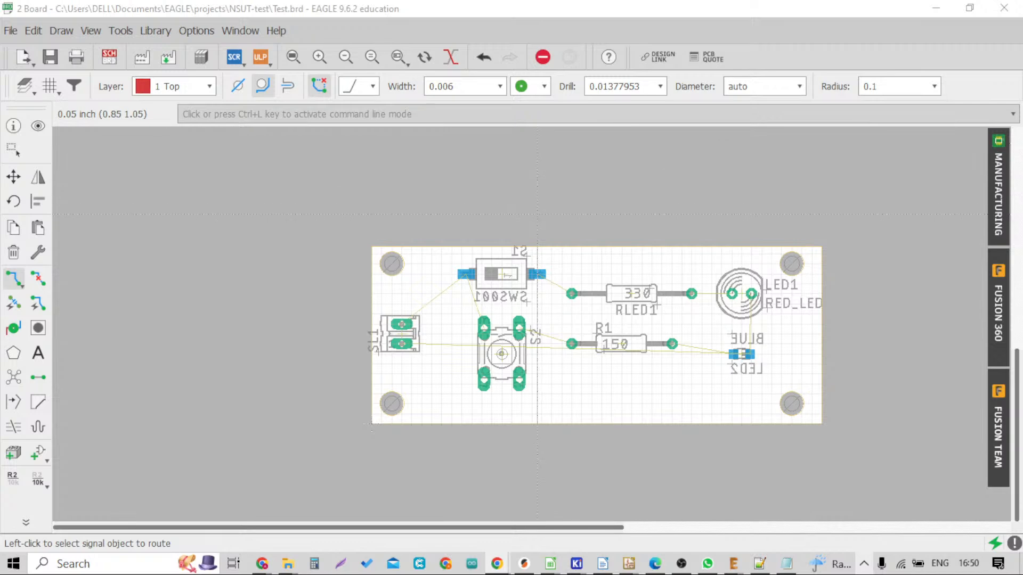
{"action": "scroll", "coordinate": [554, 282], "scroll_direction": "down", "scroll_amount": 1}
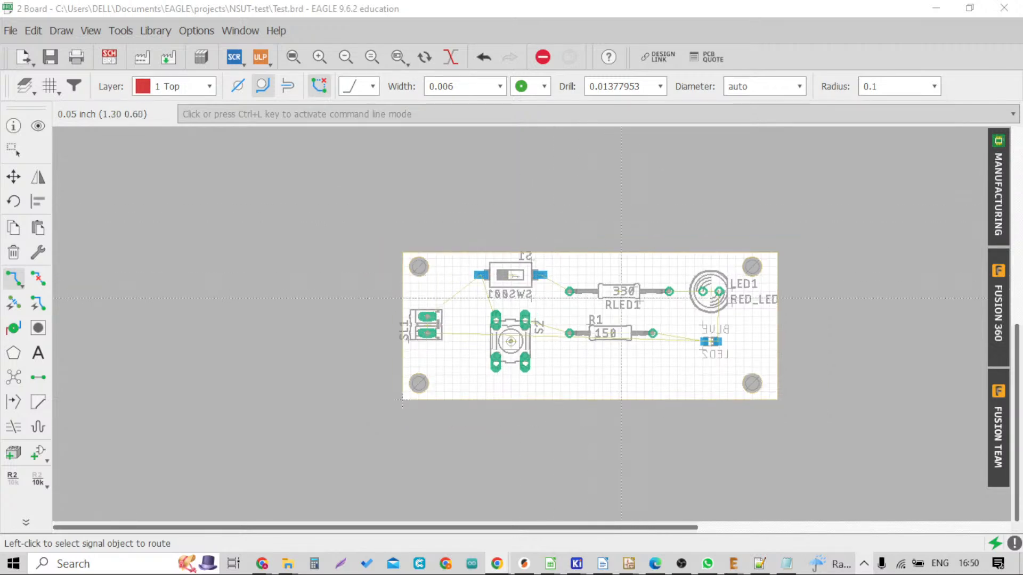
{"action": "scroll", "coordinate": [664, 306], "scroll_direction": "up", "scroll_amount": 1}
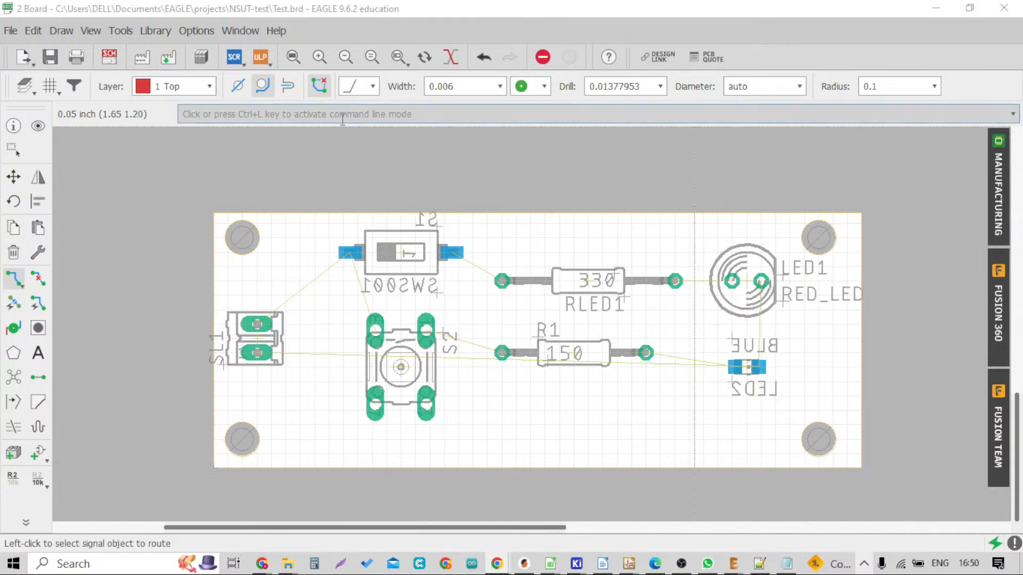
{"action": "left_click", "coordinate": [14, 281]}
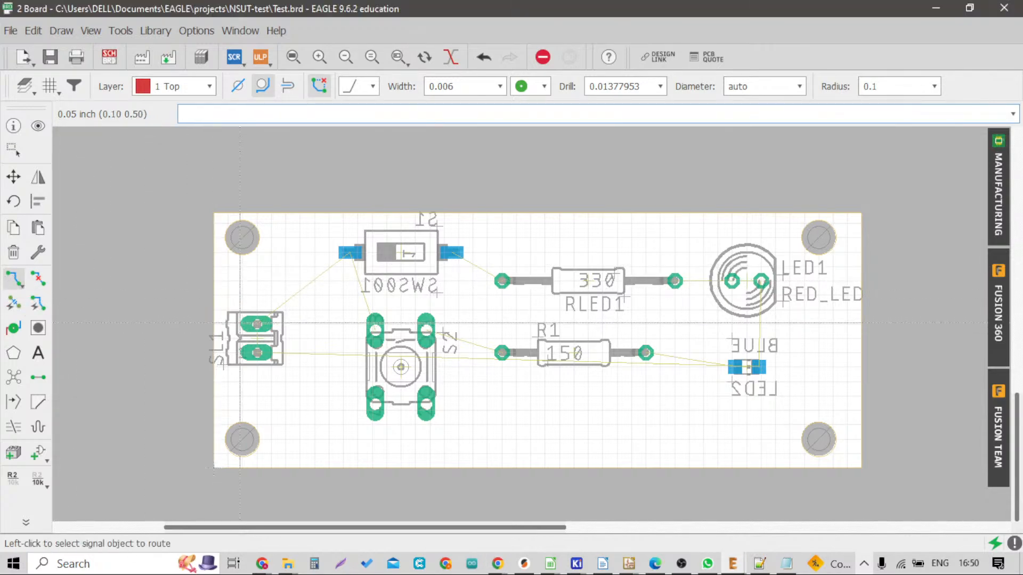
{"action": "left_click", "coordinate": [258, 324]}
{"action": "scroll", "coordinate": [302, 307], "scroll_direction": "up", "scroll_amount": 2}
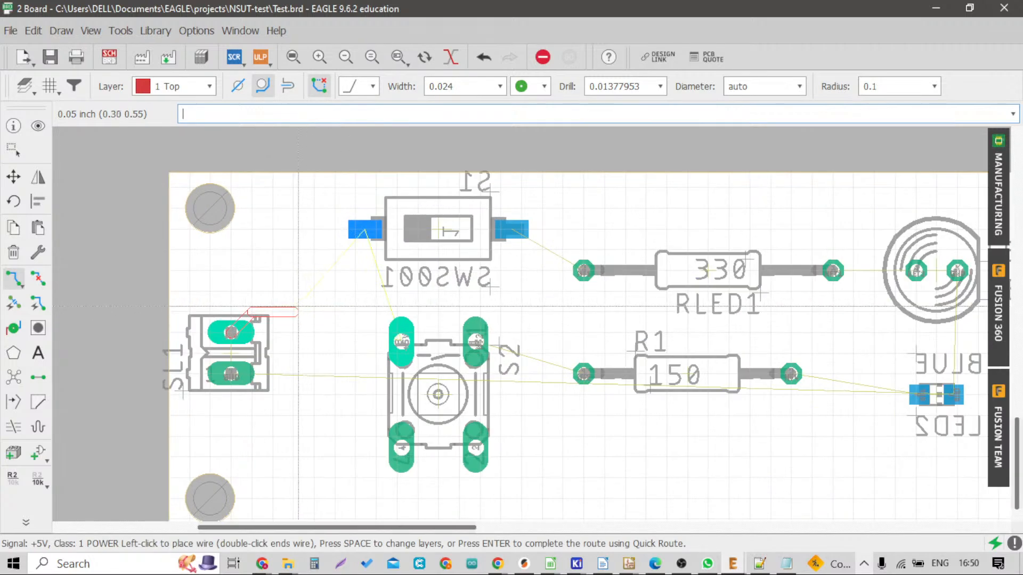
{"action": "scroll", "coordinate": [302, 306], "scroll_direction": "up", "scroll_amount": 4}
{"action": "scroll", "coordinate": [298, 312], "scroll_direction": "down", "scroll_amount": 2}
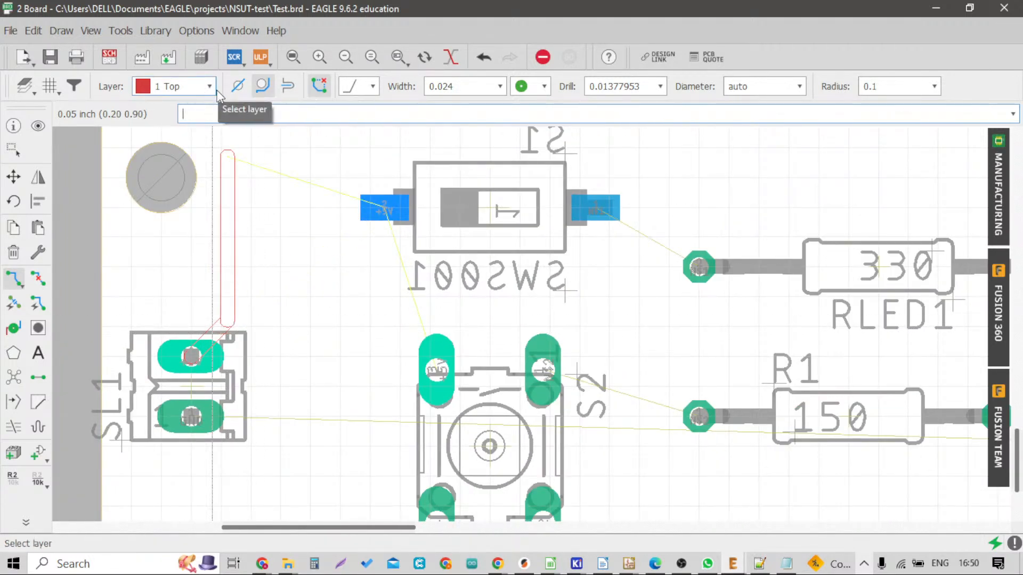
{"action": "key", "text": "Escape"}
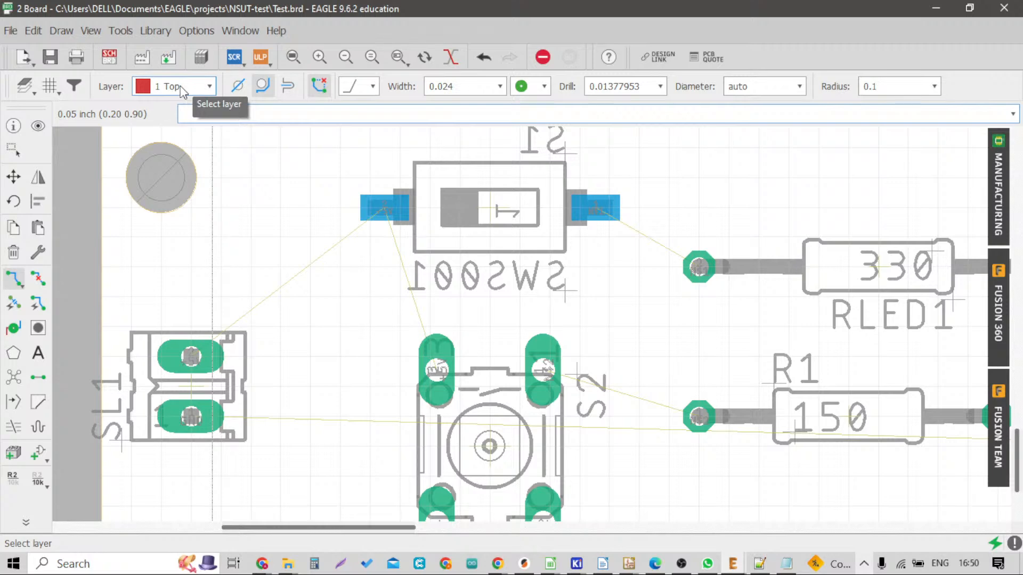
Set the layer for routing traces to 16 Bottom
{"action": "left_click", "coordinate": [215, 88]}
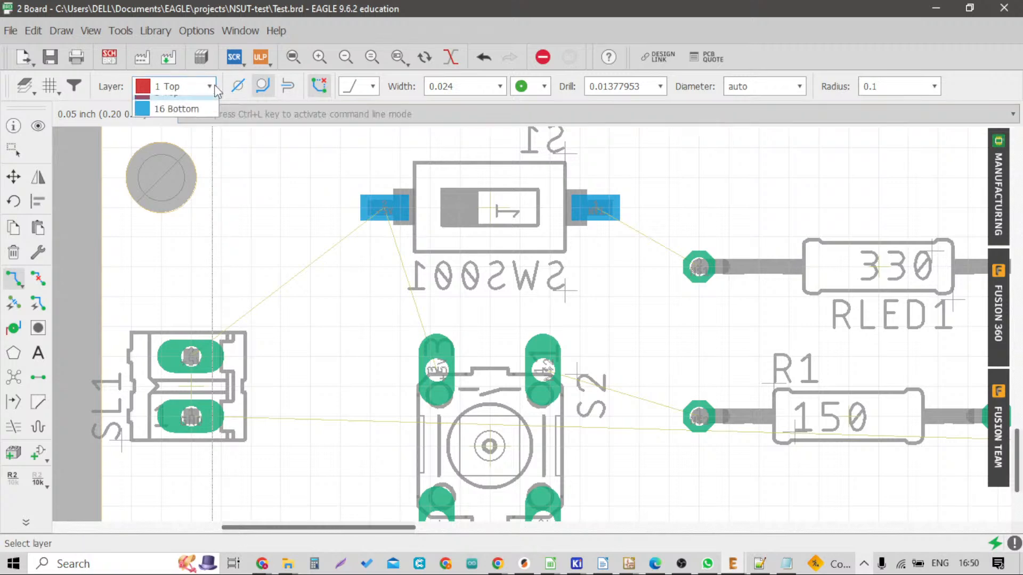
{"action": "left_click", "coordinate": [188, 119]}
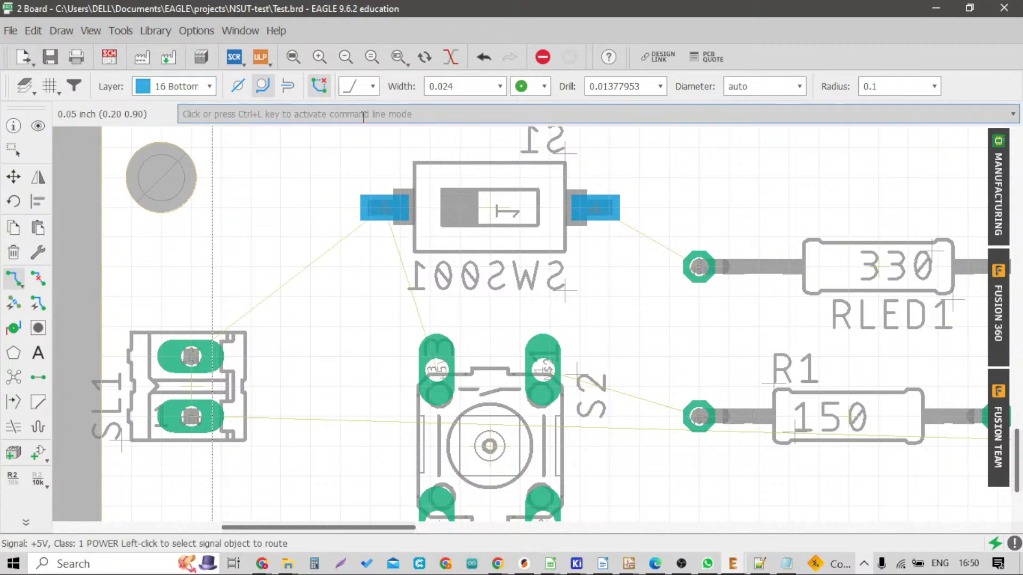
{"action": "key", "text": "alt+Tab"}
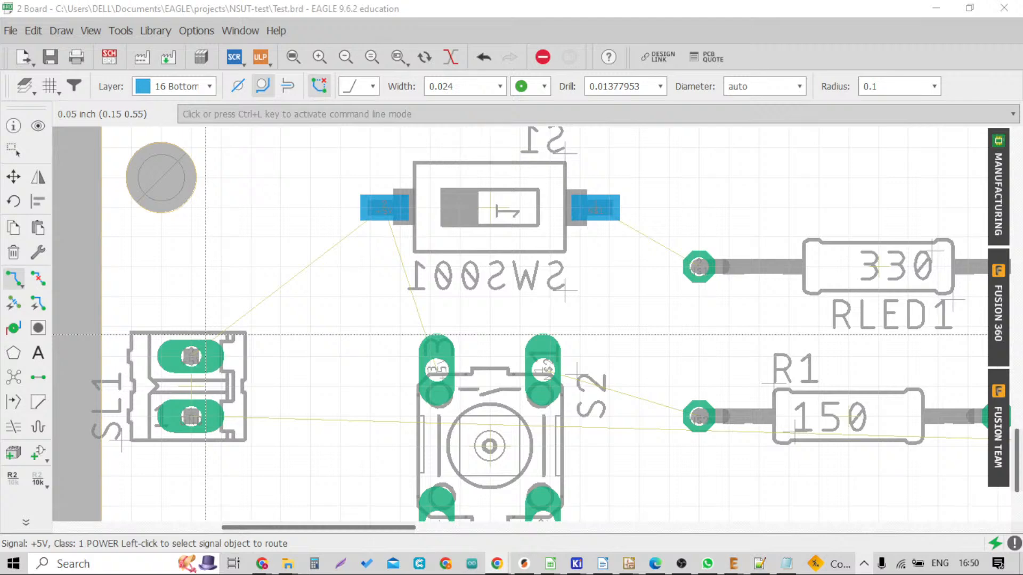
{"action": "scroll", "coordinate": [206, 335], "scroll_direction": "down", "scroll_amount": 3}
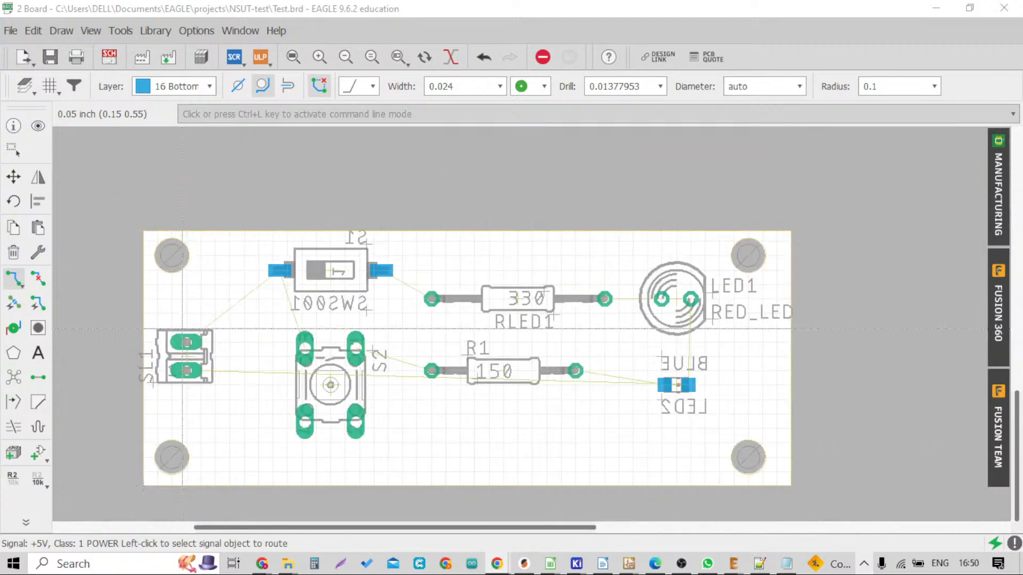
{"action": "scroll", "coordinate": [226, 333], "scroll_direction": "up", "scroll_amount": 2}
{"action": "scroll", "coordinate": [225, 333], "scroll_direction": "up", "scroll_amount": 2}
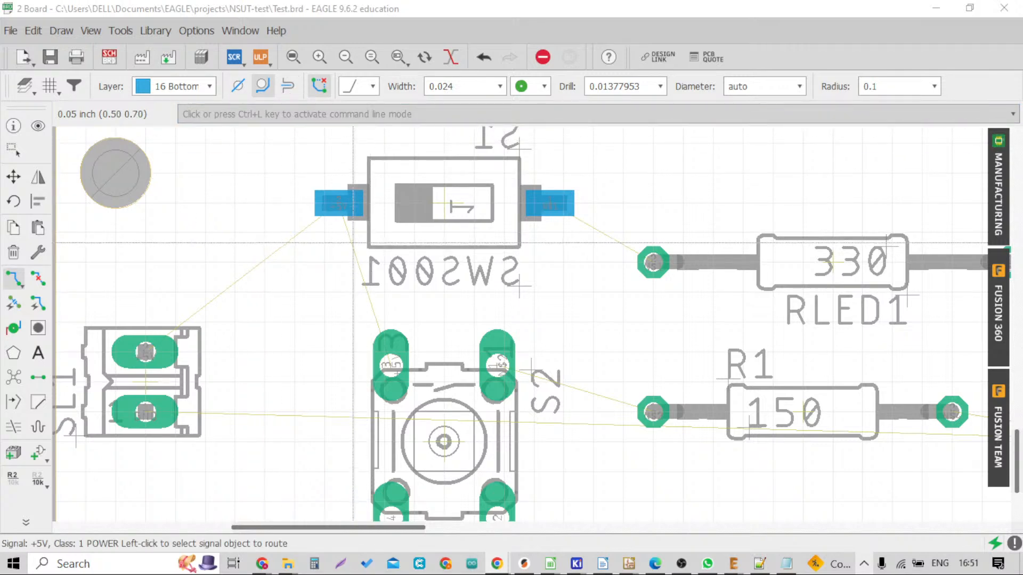
{"action": "scroll", "coordinate": [352, 238], "scroll_direction": "down", "scroll_amount": 1}
{"action": "scroll", "coordinate": [274, 257], "scroll_direction": "down", "scroll_amount": 1}
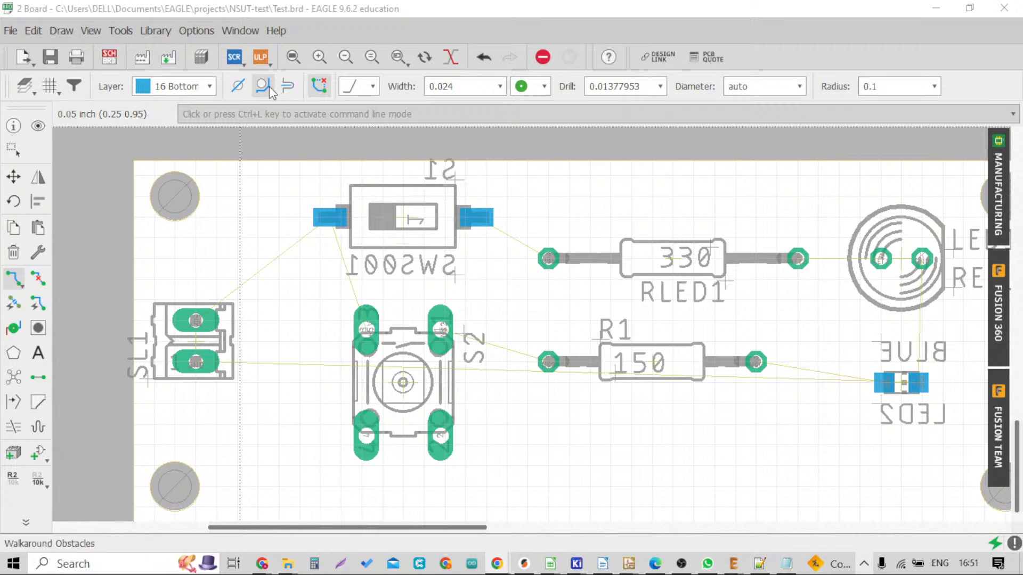
Try routing the +5V trace from SL1's upper pad straight through S1 to RLED1's left pad with obstacles ignored, and undo it
{"action": "left_click", "coordinate": [238, 86]}
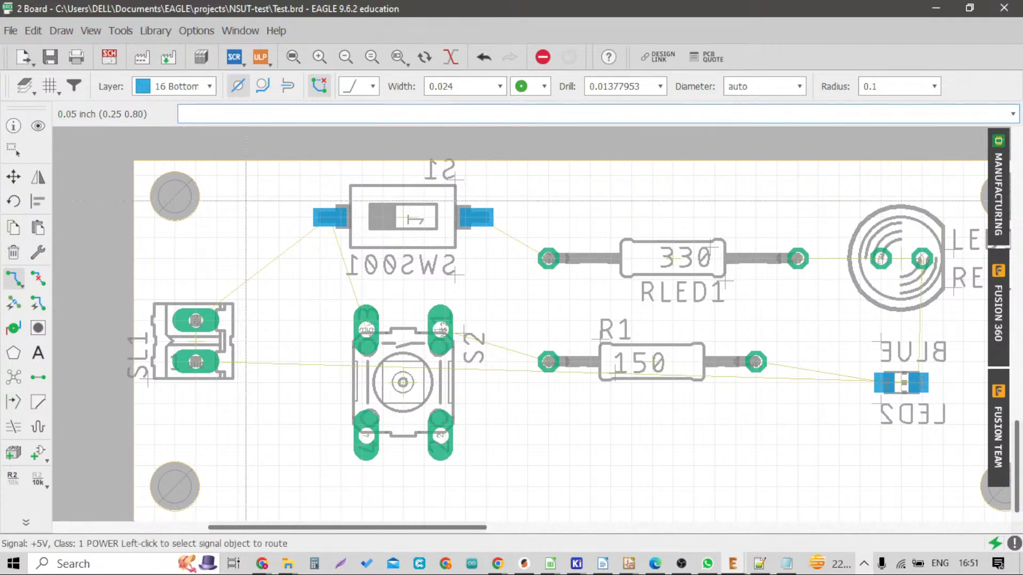
{"action": "scroll", "coordinate": [320, 335], "scroll_direction": "up", "scroll_amount": 1}
{"action": "scroll", "coordinate": [320, 334], "scroll_direction": "down", "scroll_amount": 3}
{"action": "scroll", "coordinate": [232, 276], "scroll_direction": "up", "scroll_amount": 4}
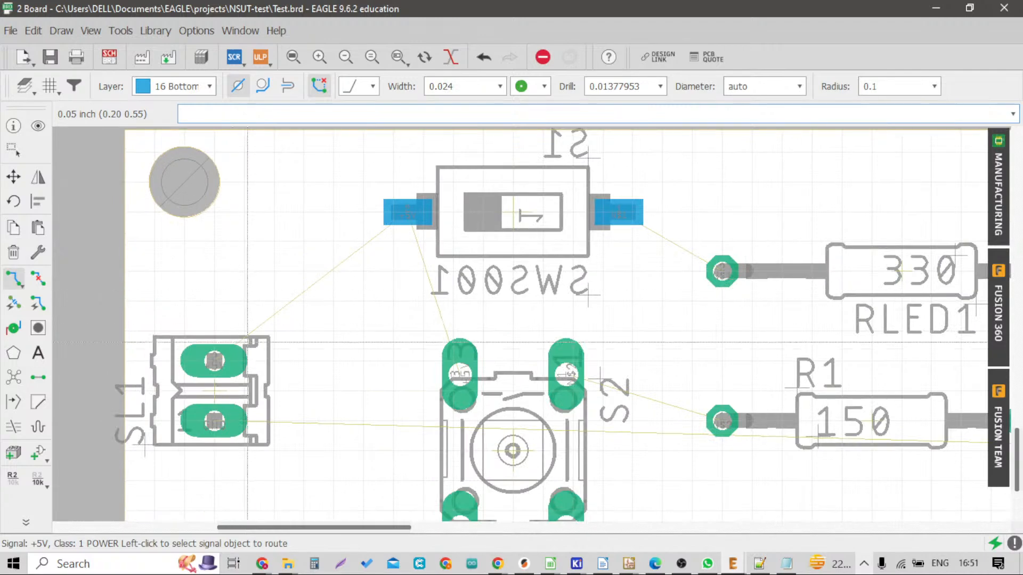
{"action": "left_click", "coordinate": [224, 351]}
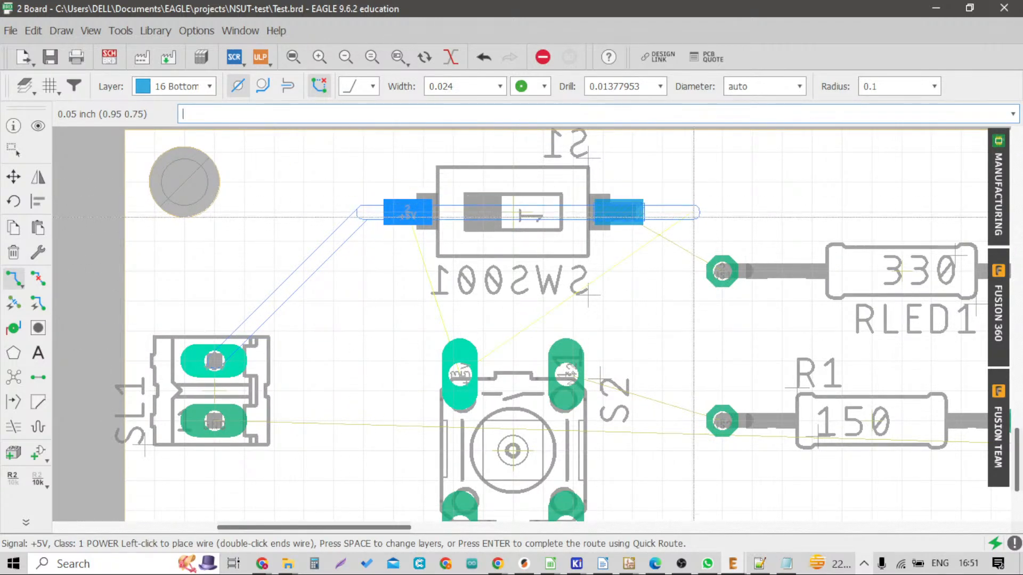
{"action": "scroll", "coordinate": [702, 217], "scroll_direction": "up", "scroll_amount": 2}
{"action": "left_click", "coordinate": [729, 291]}
{"action": "left_click", "coordinate": [729, 292]}
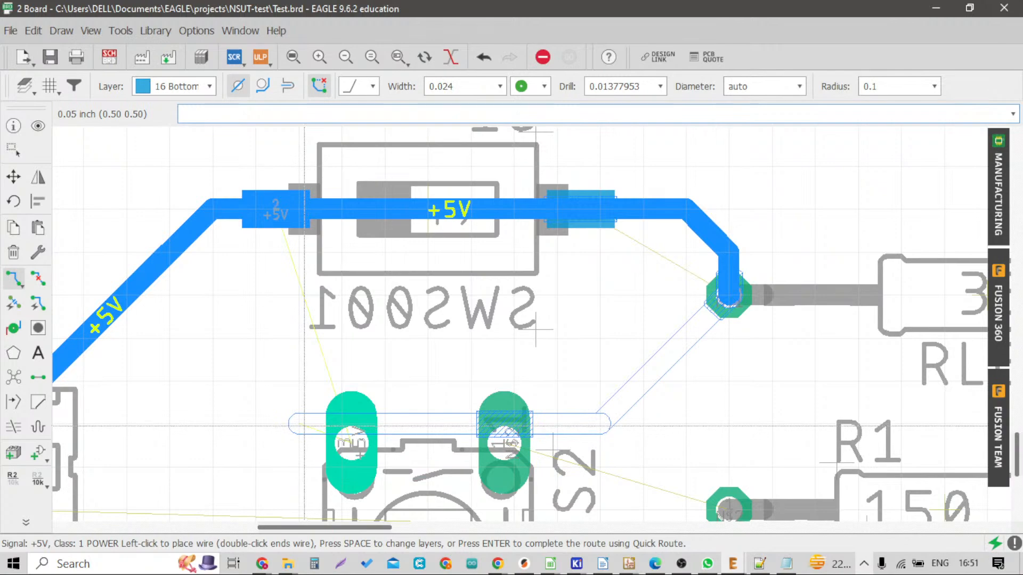
{"action": "key", "text": "Escape"}
{"action": "key", "text": "ctrl+z"}
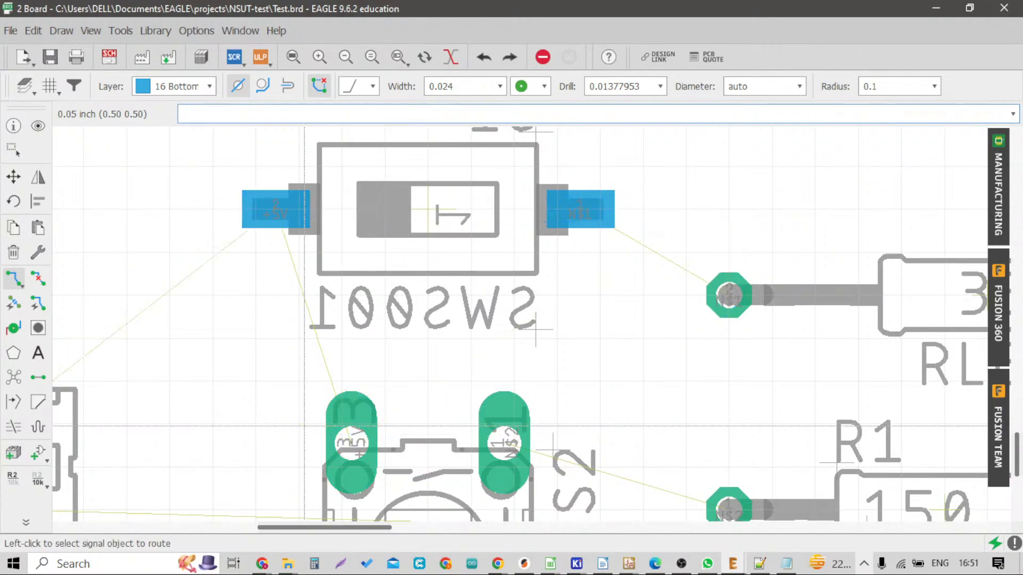
Switch routing to Walkaround Obstacles and route the +5V trace on the bottom layer from SL1's upper pad to S1's left pad
{"action": "left_click", "coordinate": [263, 86]}
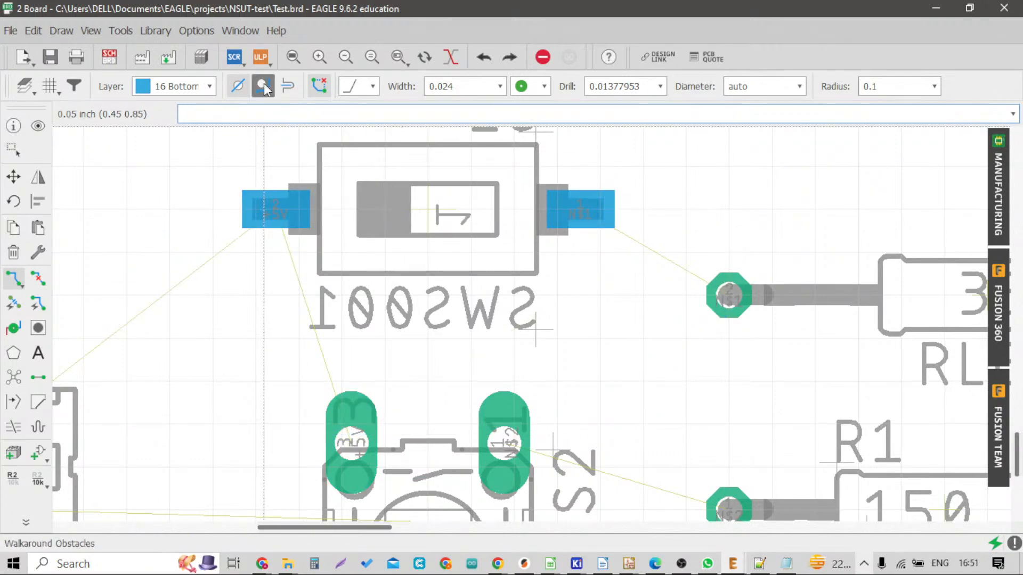
{"action": "scroll", "coordinate": [364, 311], "scroll_direction": "down", "scroll_amount": 5}
{"action": "scroll", "coordinate": [288, 330], "scroll_direction": "up", "scroll_amount": 4}
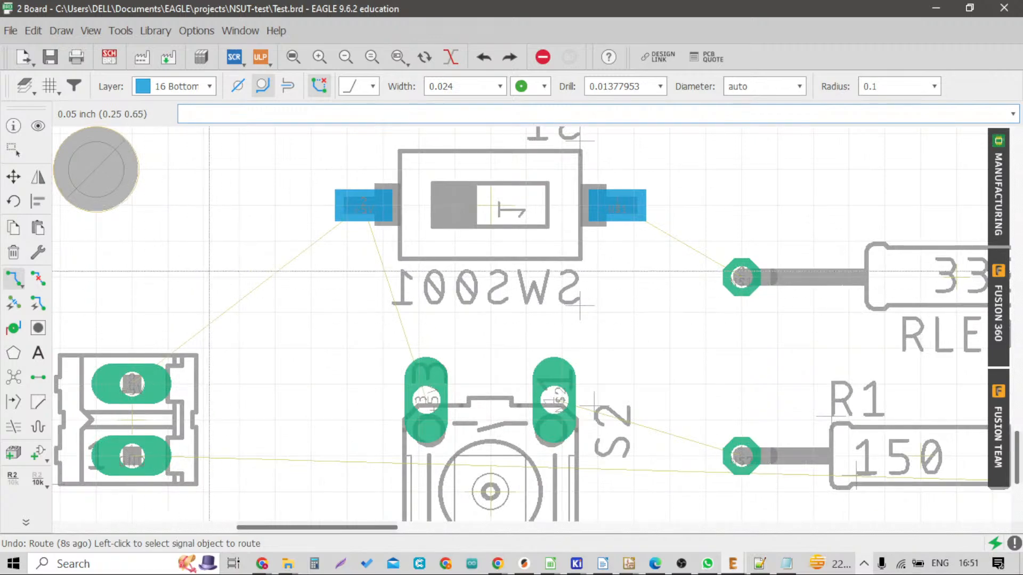
{"action": "left_click", "coordinate": [132, 384]}
{"action": "left_click", "coordinate": [364, 192]}
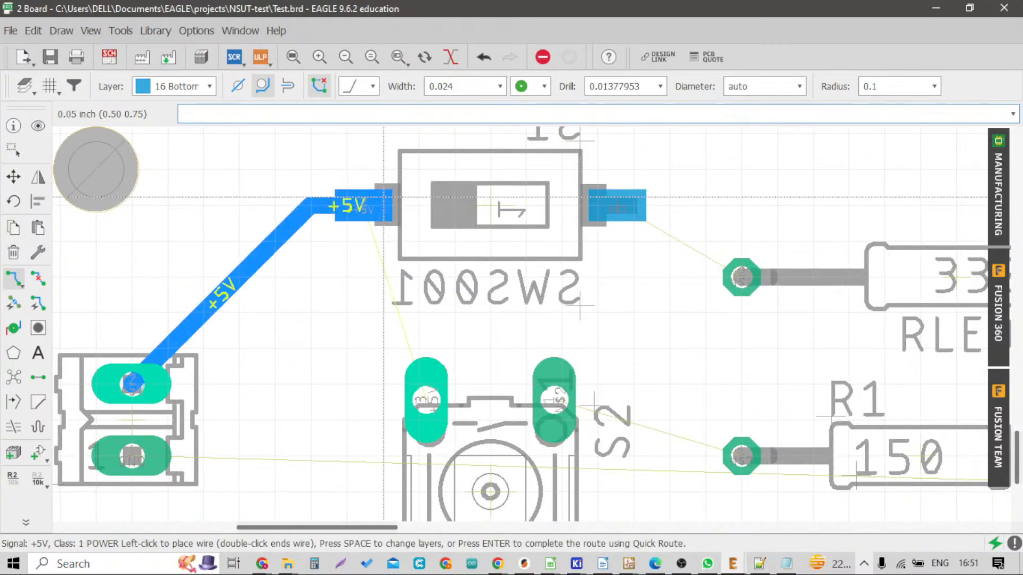
Try extending the +5V trace from S1's left pad around its right pad towards RLED1 in walkaround mode, and cancel the extension
{"action": "scroll", "coordinate": [580, 304], "scroll_direction": "up", "scroll_amount": 3}
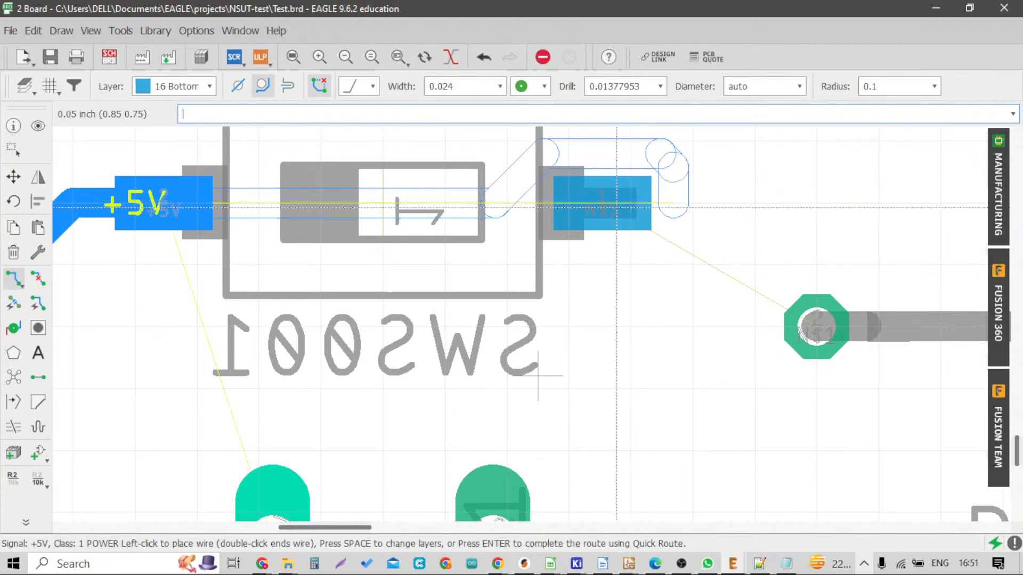
{"action": "scroll", "coordinate": [586, 331], "scroll_direction": "down", "scroll_amount": 2}
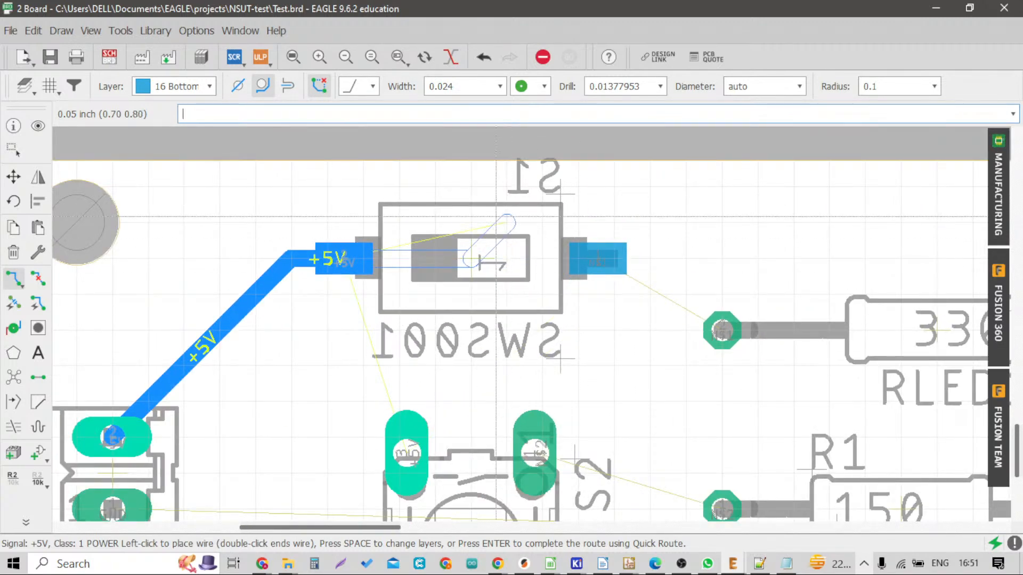
{"action": "scroll", "coordinate": [498, 218], "scroll_direction": "up", "scroll_amount": 1}
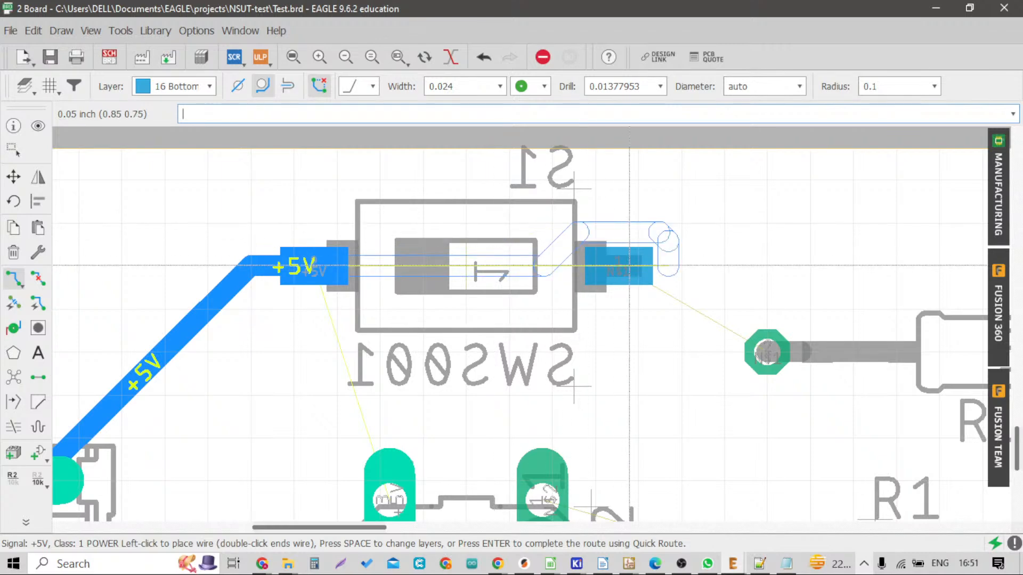
{"action": "scroll", "coordinate": [626, 269], "scroll_direction": "down", "scroll_amount": 2}
{"action": "scroll", "coordinate": [592, 257], "scroll_direction": "up", "scroll_amount": 2}
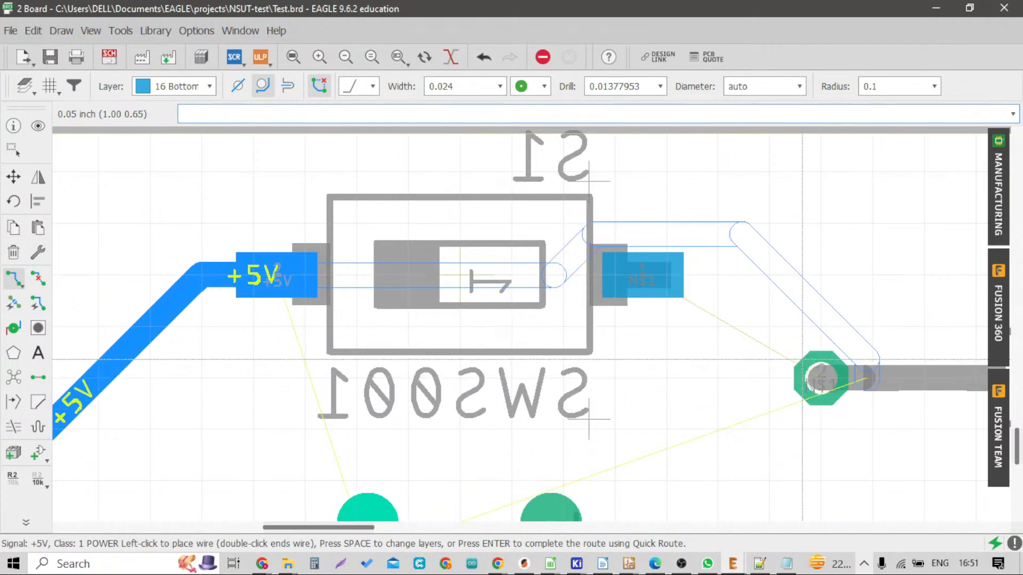
{"action": "scroll", "coordinate": [746, 373], "scroll_direction": "down", "scroll_amount": 3}
{"action": "scroll", "coordinate": [703, 359], "scroll_direction": "up", "scroll_amount": 1}
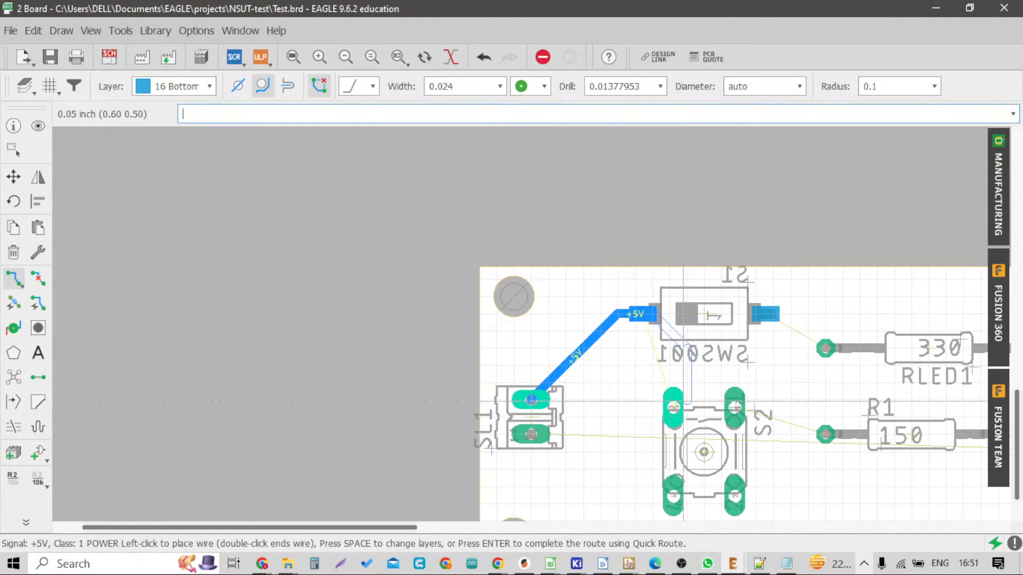
{"action": "scroll", "coordinate": [702, 359], "scroll_direction": "up", "scroll_amount": 3}
{"action": "key", "text": "Escape"}
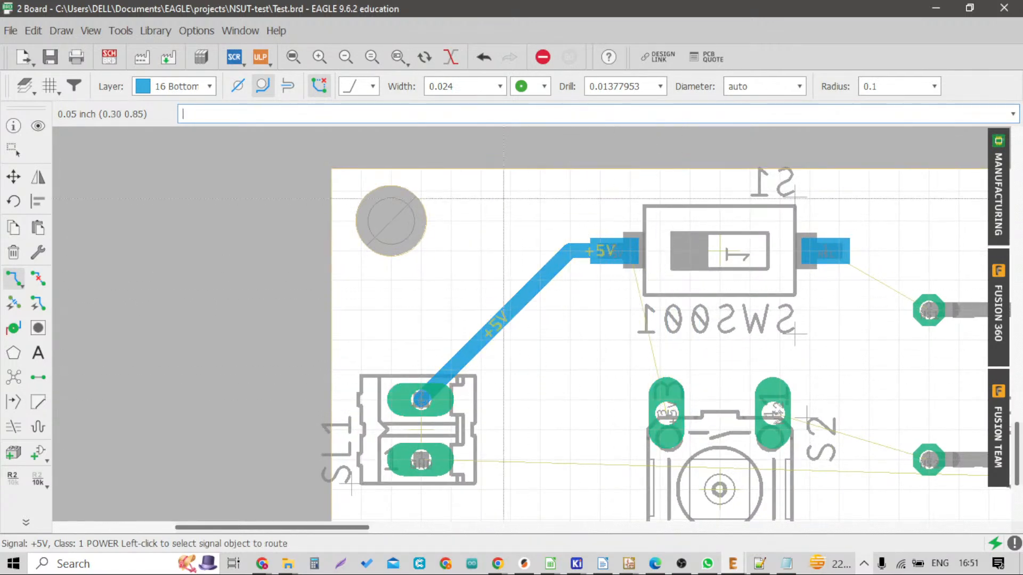
{"action": "key", "text": "Escape"}
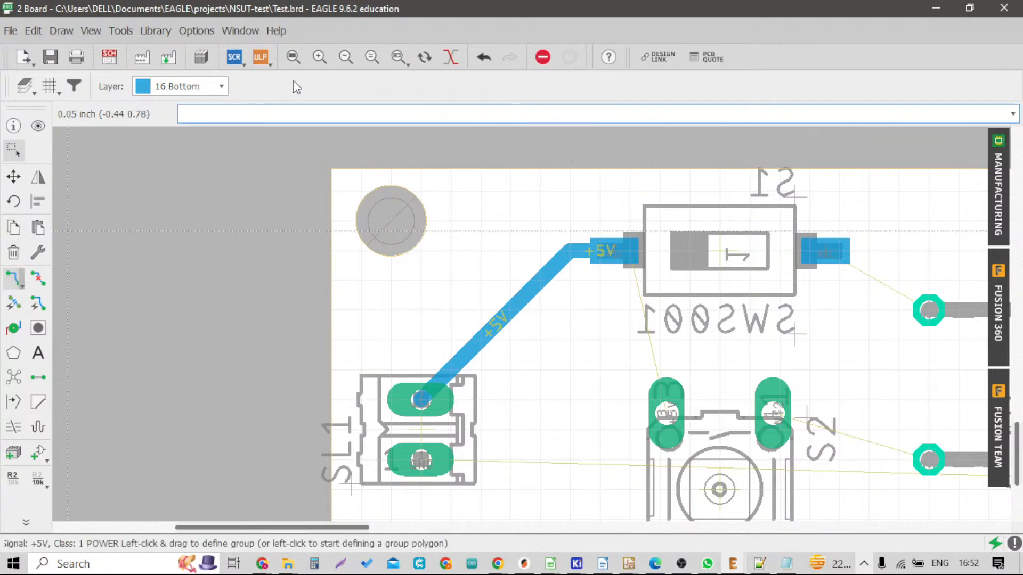
Switch routing to the mode that pushes obstacles and route N$1 from S1's right pad horizontally to above RLED1's left pad
{"action": "scroll", "coordinate": [573, 270], "scroll_direction": "down", "scroll_amount": 3}
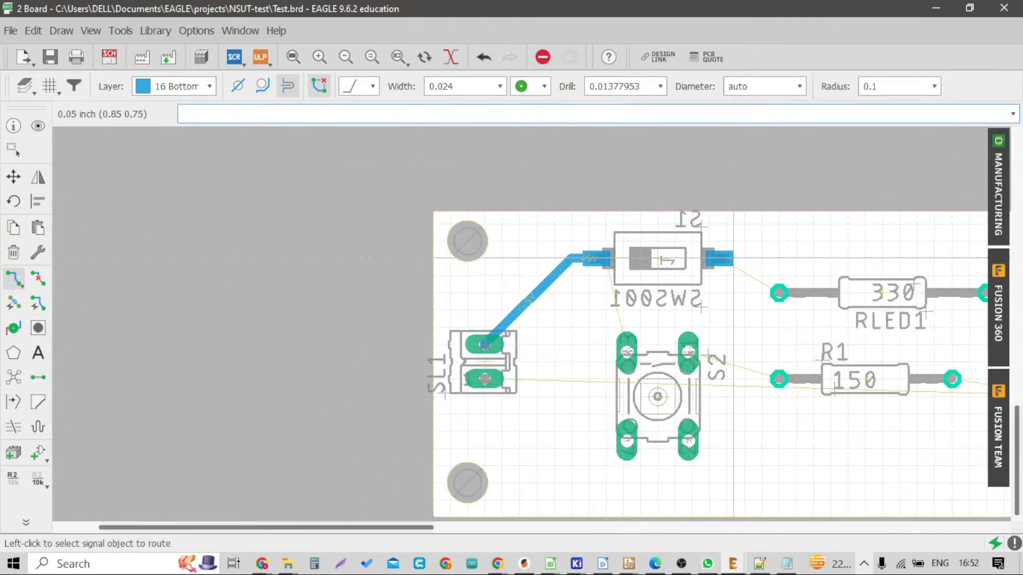
{"action": "scroll", "coordinate": [708, 260], "scroll_direction": "up", "scroll_amount": 3}
{"action": "left_click", "coordinate": [719, 258]}
{"action": "scroll", "coordinate": [720, 261], "scroll_direction": "down", "scroll_amount": 3}
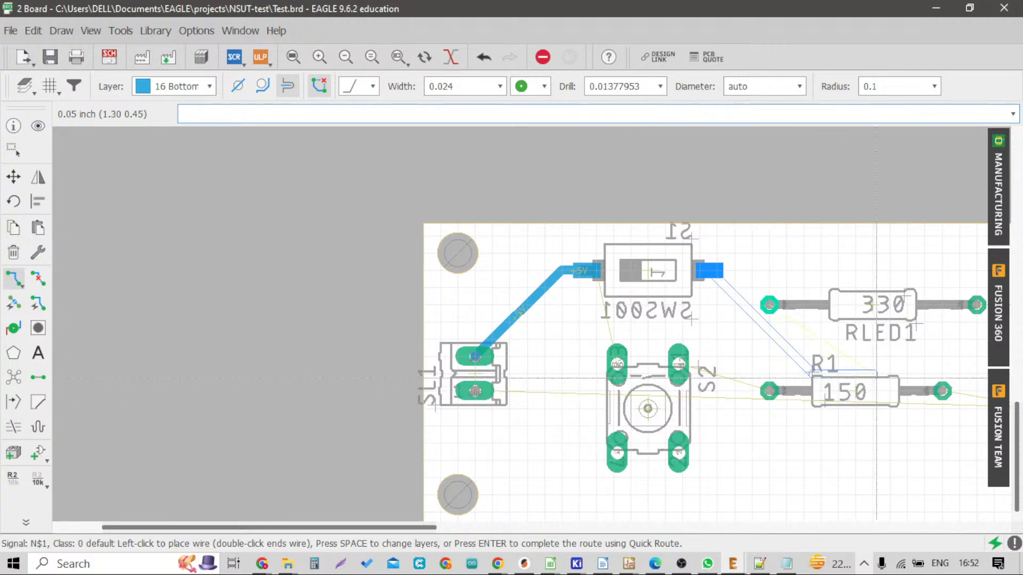
{"action": "scroll", "coordinate": [625, 376], "scroll_direction": "up", "scroll_amount": 2}
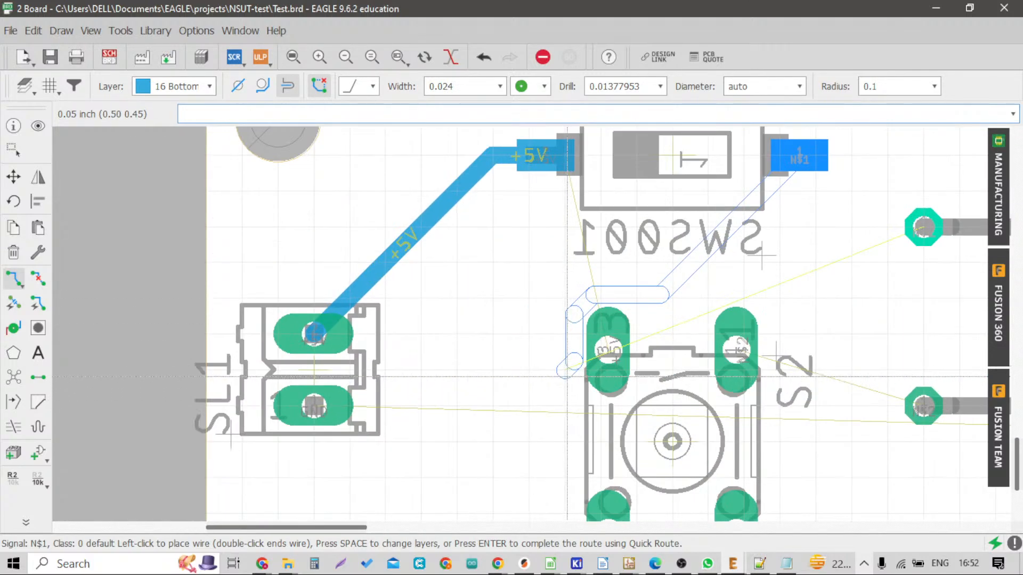
{"action": "scroll", "coordinate": [568, 377], "scroll_direction": "down", "scroll_amount": 5}
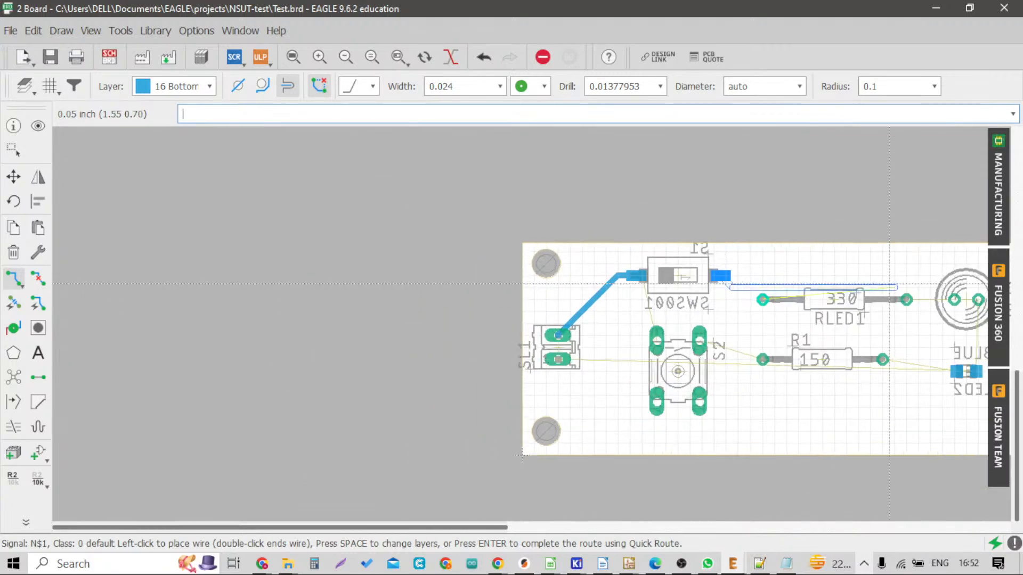
{"action": "scroll", "coordinate": [759, 269], "scroll_direction": "up", "scroll_amount": 4}
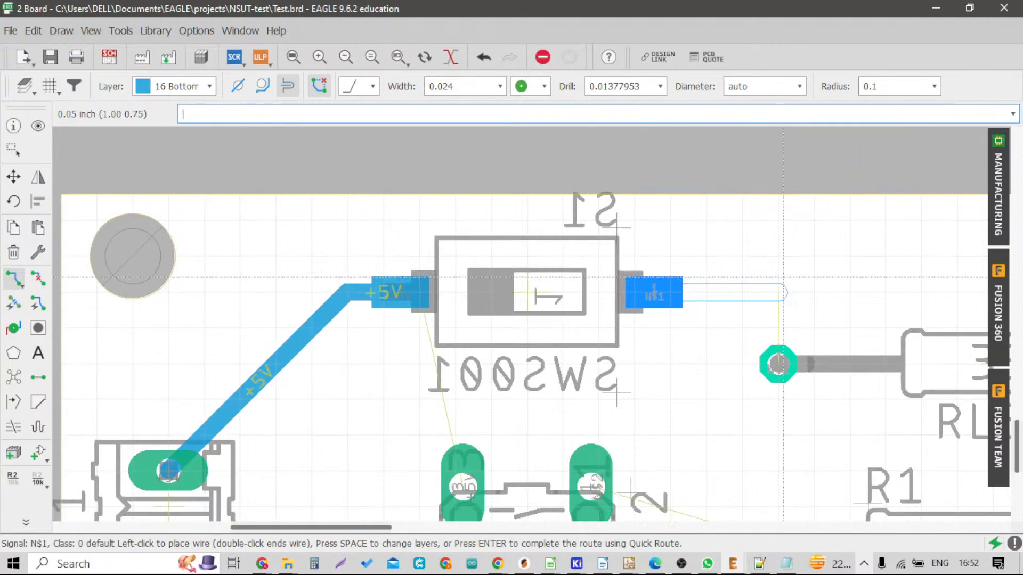
{"action": "left_click", "coordinate": [789, 269]}
Try extending the N$1 trace down across RLED1's left lead and around R1's left pad while pushing obstacles
{"action": "scroll", "coordinate": [632, 266], "scroll_direction": "down", "scroll_amount": 1}
{"action": "scroll", "coordinate": [629, 265], "scroll_direction": "down", "scroll_amount": 1}
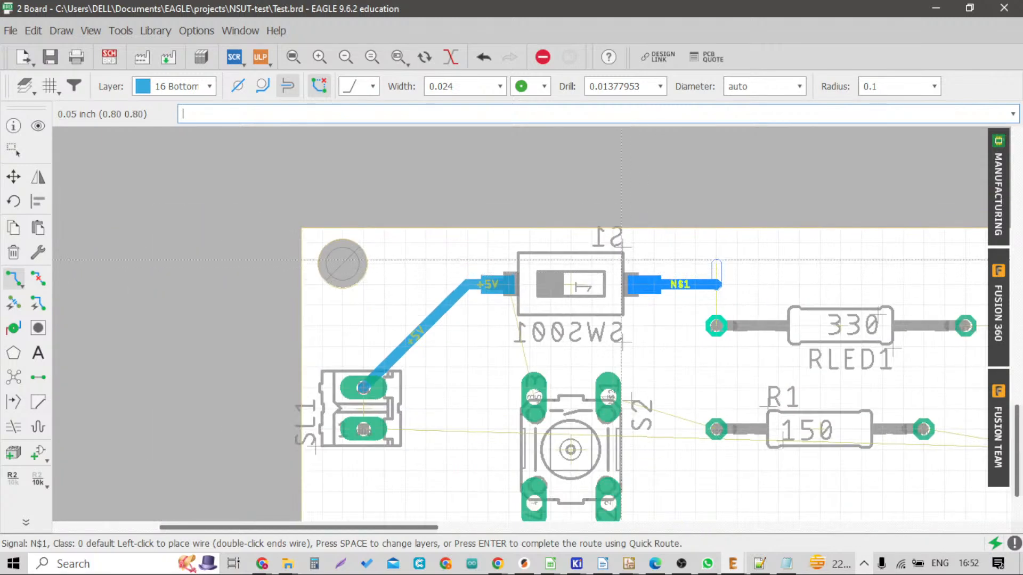
{"action": "scroll", "coordinate": [629, 265], "scroll_direction": "down", "scroll_amount": 4}
{"action": "scroll", "coordinate": [814, 267], "scroll_direction": "up", "scroll_amount": 6}
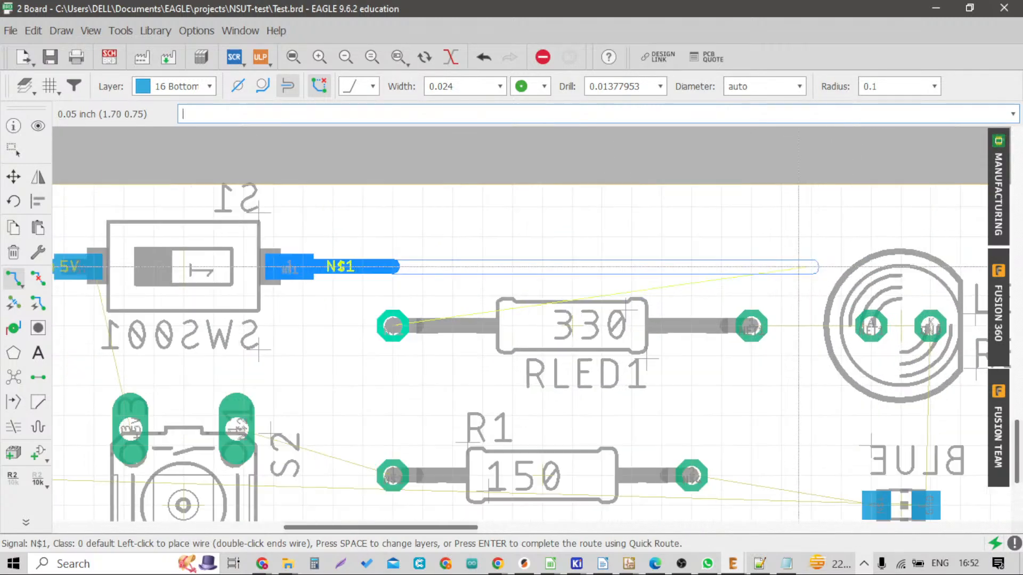
{"action": "scroll", "coordinate": [496, 232], "scroll_direction": "down", "scroll_amount": 1}
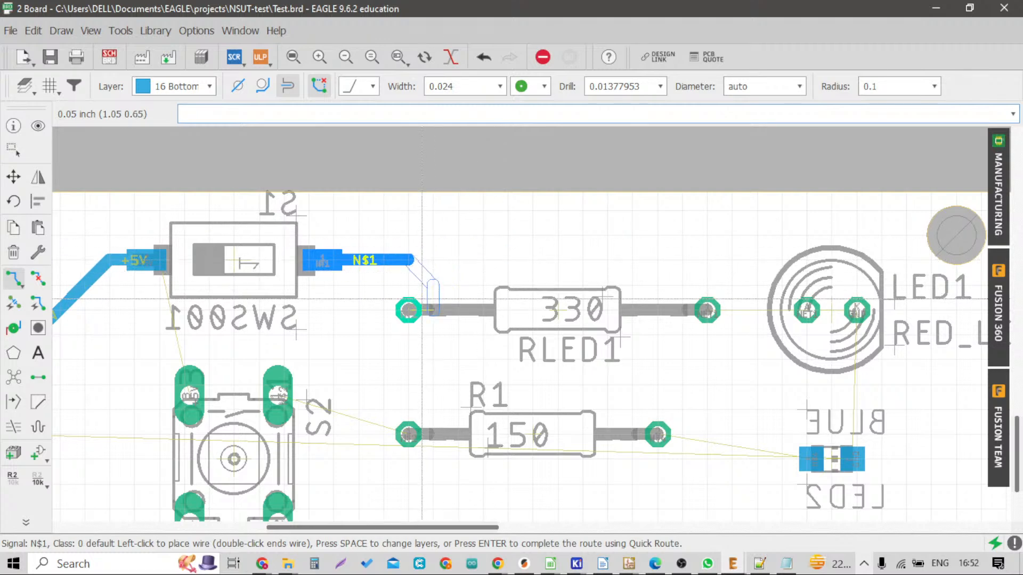
{"action": "left_click", "coordinate": [435, 433]}
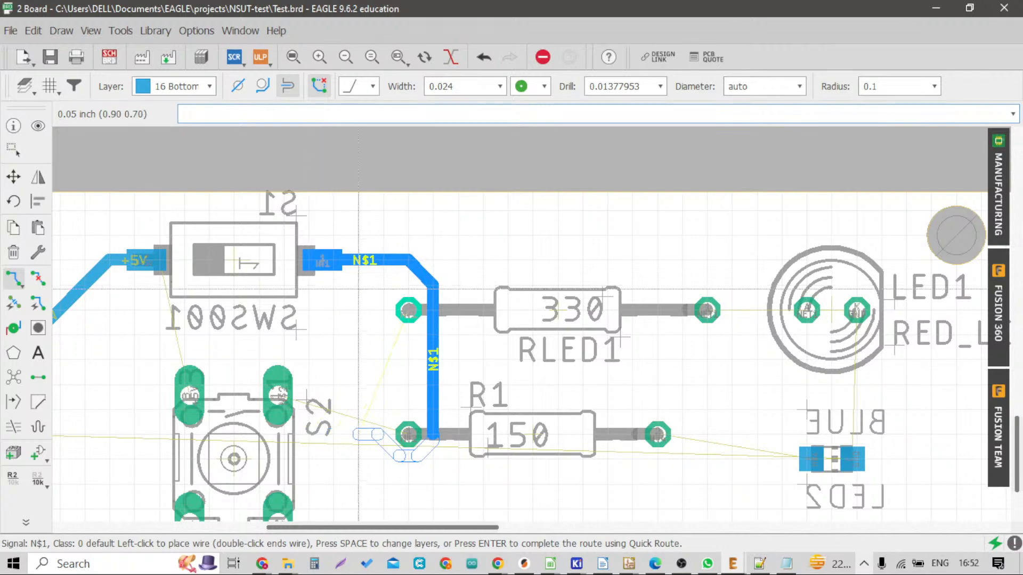
{"action": "scroll", "coordinate": [377, 402], "scroll_direction": "up", "scroll_amount": 5}
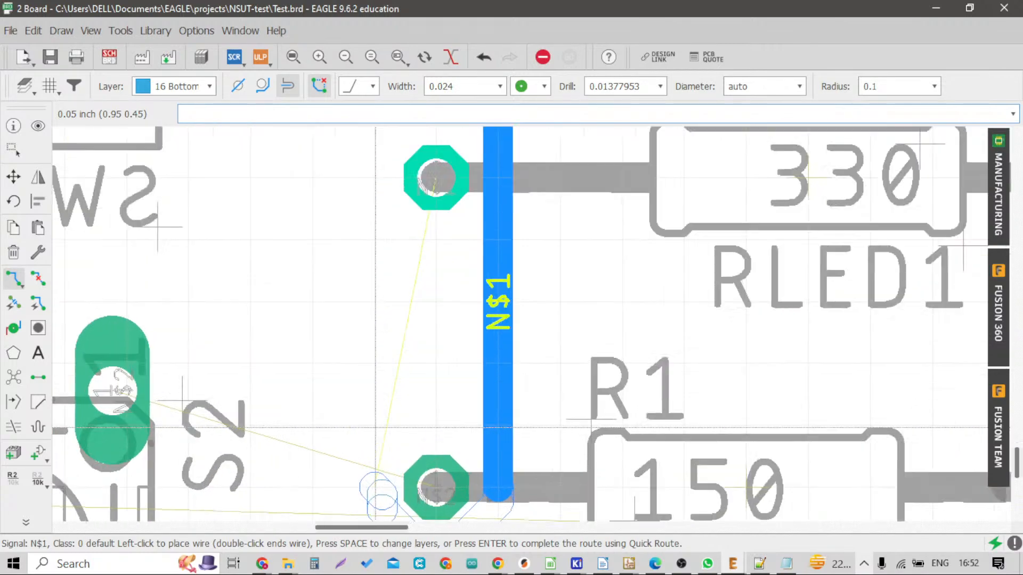
{"action": "scroll", "coordinate": [330, 433], "scroll_direction": "down", "scroll_amount": 3}
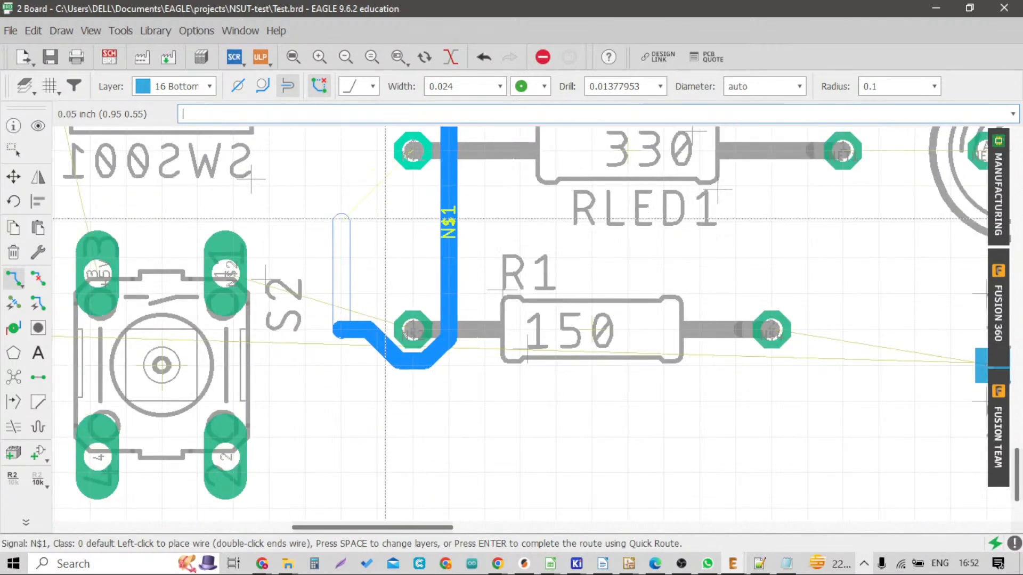
Cancel deleting the unfinished N$1 trace and undo all of its segments back to S1's right pad
{"action": "key", "text": "Delete"}
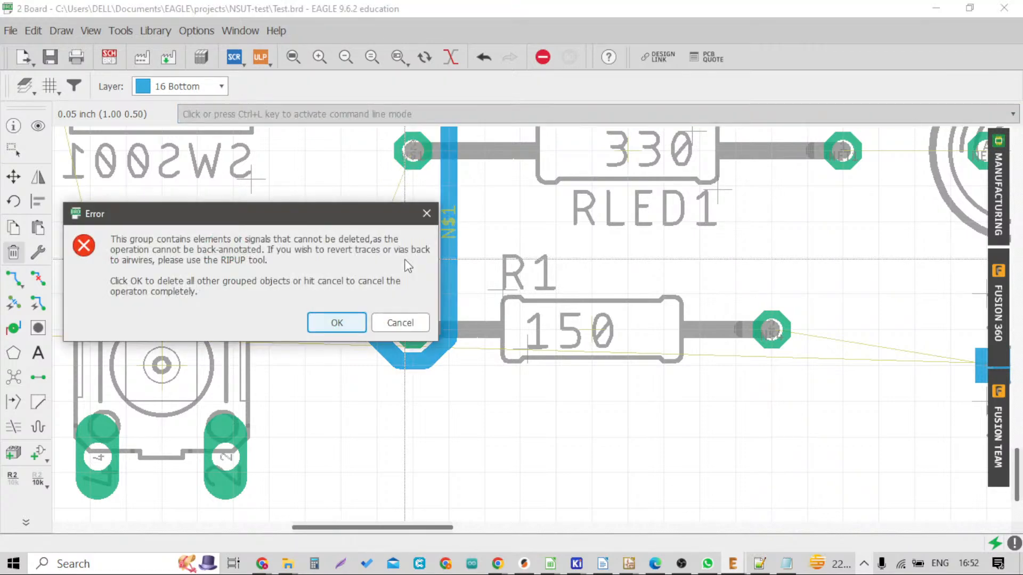
{"action": "key", "text": "Escape"}
{"action": "key", "text": "ctrl+z"}
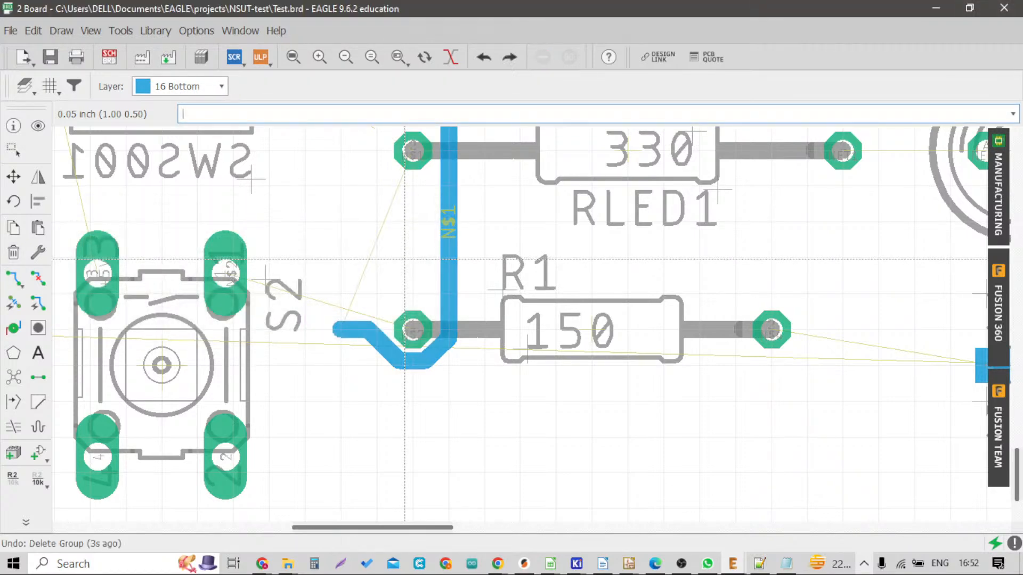
{"action": "scroll", "coordinate": [403, 295], "scroll_direction": "down", "scroll_amount": 4}
{"action": "key", "text": "ctrl+z"}
{"action": "key", "text": "ctrl+z"}
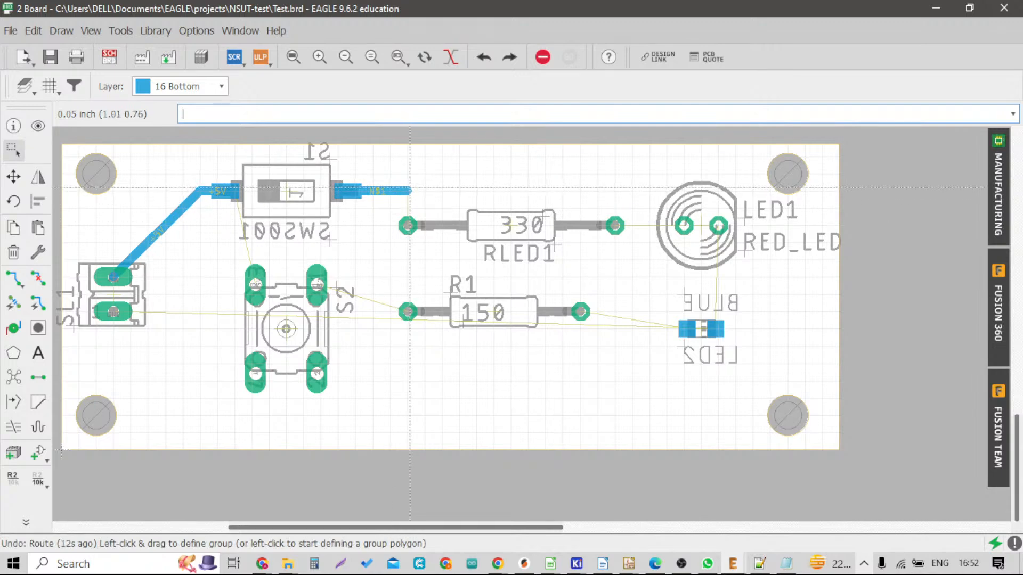
{"action": "scroll", "coordinate": [411, 186], "scroll_direction": "up", "scroll_amount": 2}
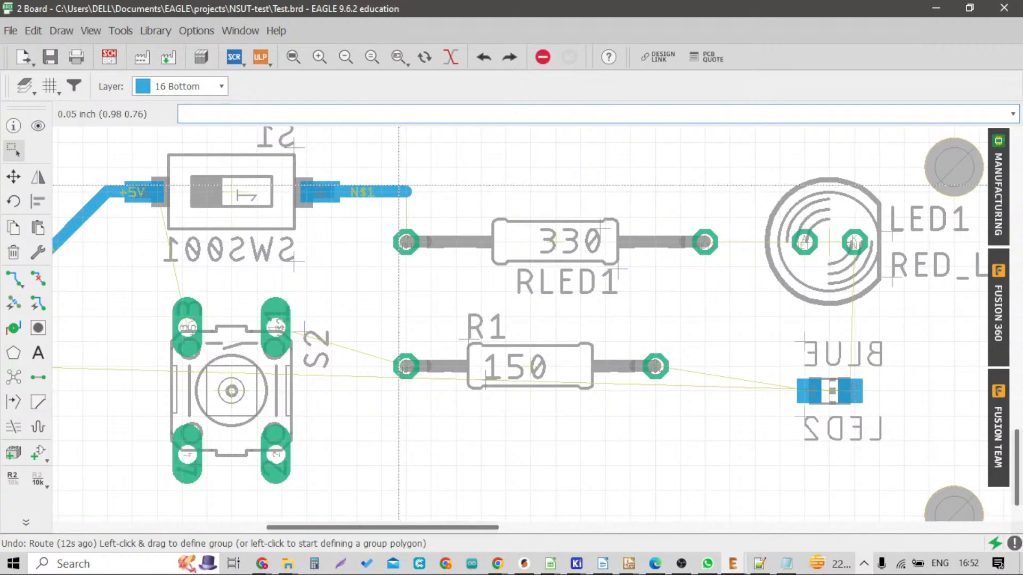
{"action": "left_click", "coordinate": [38, 278]}
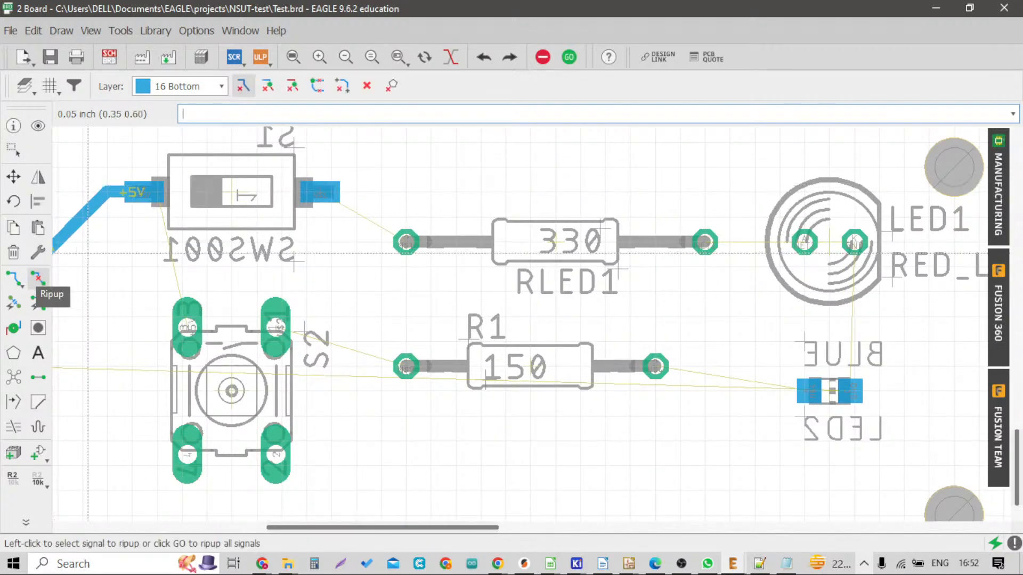
Restart airwire routing, check the available wire bend styles, and set the trace width to 0.016 inch
{"action": "left_click", "coordinate": [13, 278]}
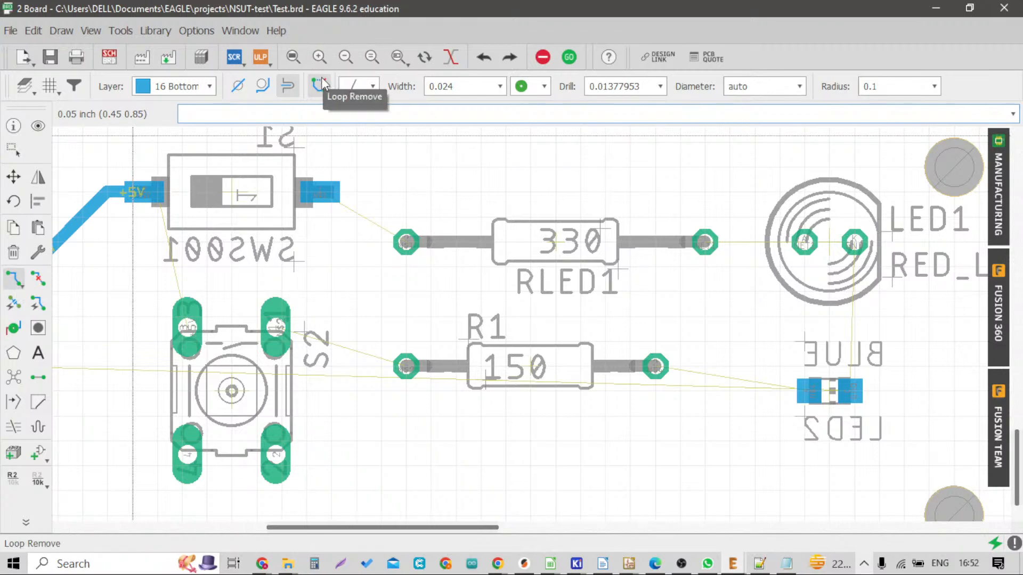
{"action": "left_click", "coordinate": [373, 86]}
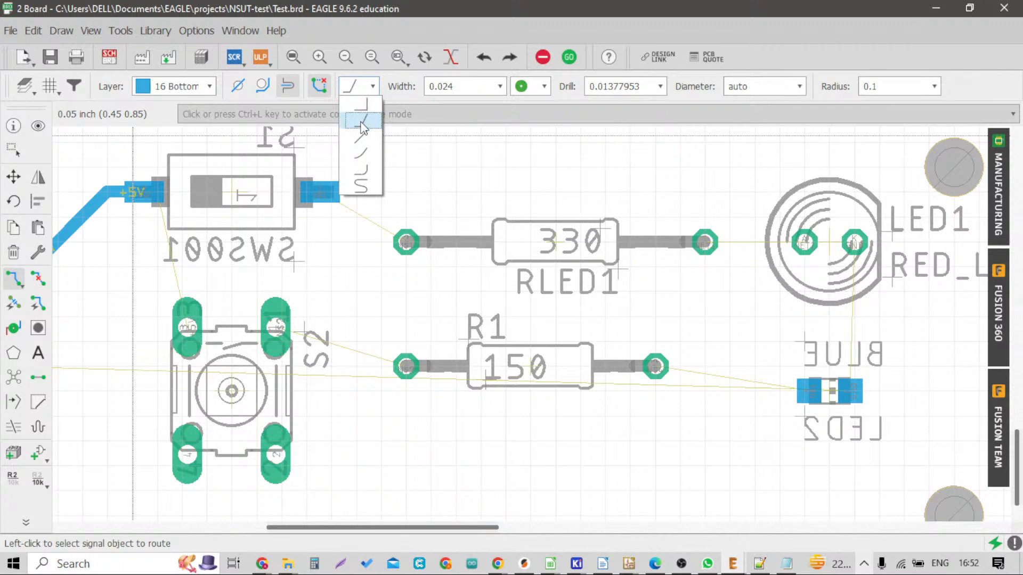
{"action": "left_click", "coordinate": [498, 86]}
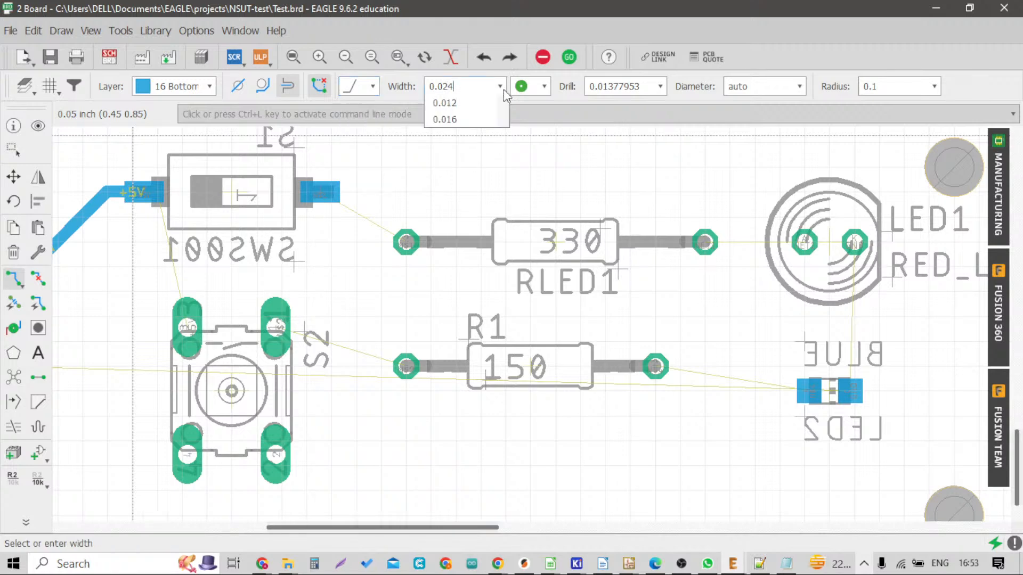
{"action": "left_click", "coordinate": [475, 219]}
{"action": "scroll", "coordinate": [471, 216], "scroll_direction": "down", "scroll_amount": 3}
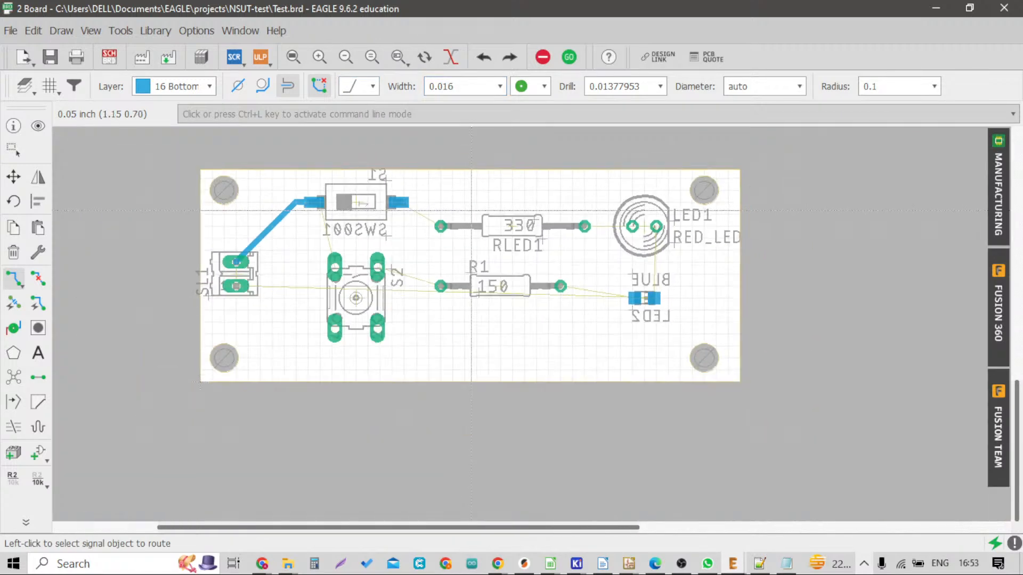
{"action": "scroll", "coordinate": [367, 202], "scroll_direction": "up", "scroll_amount": 3}
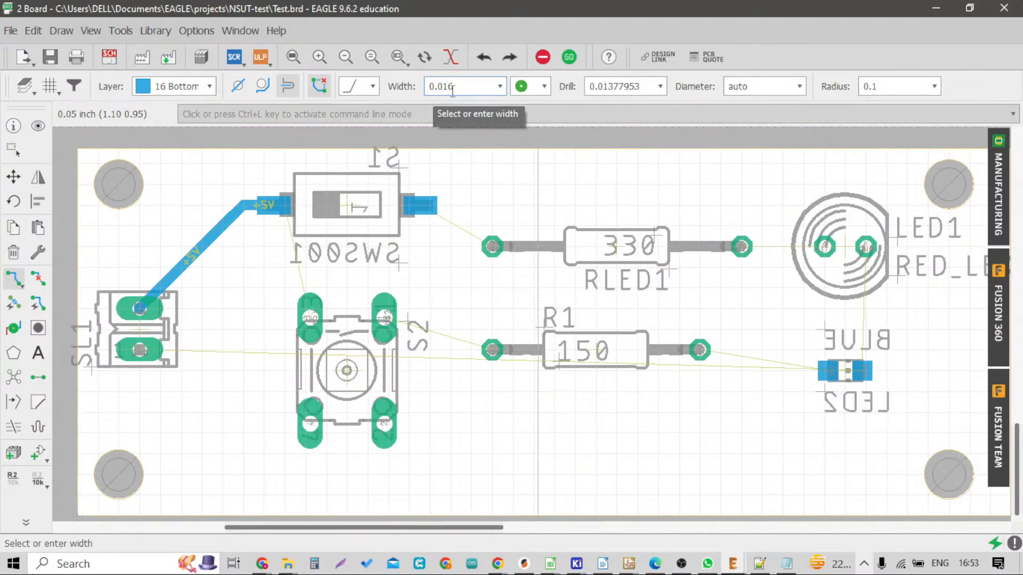
{"action": "scroll", "coordinate": [192, 261], "scroll_direction": "up", "scroll_amount": 4}
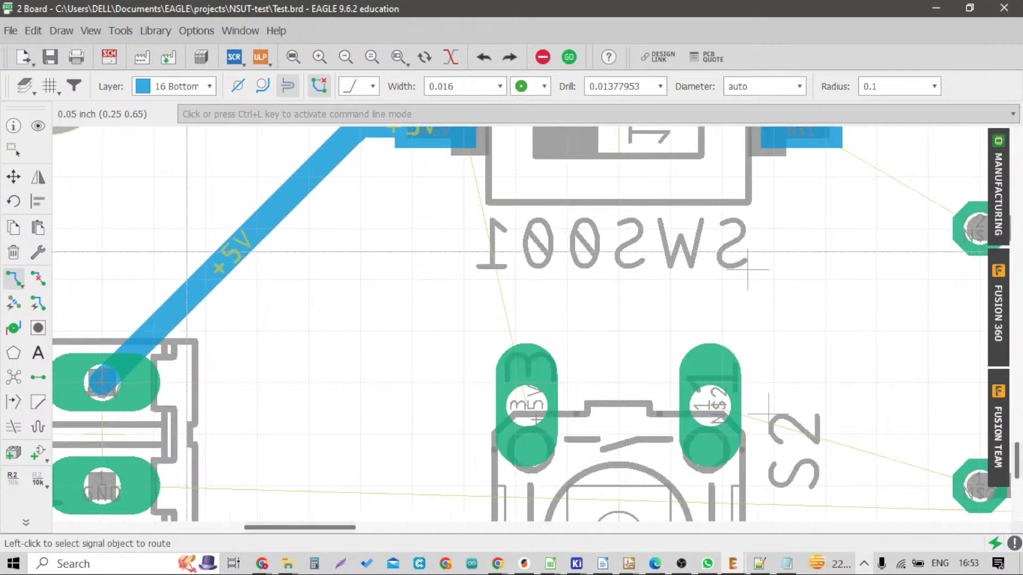
{"action": "scroll", "coordinate": [217, 264], "scroll_direction": "down", "scroll_amount": 2}
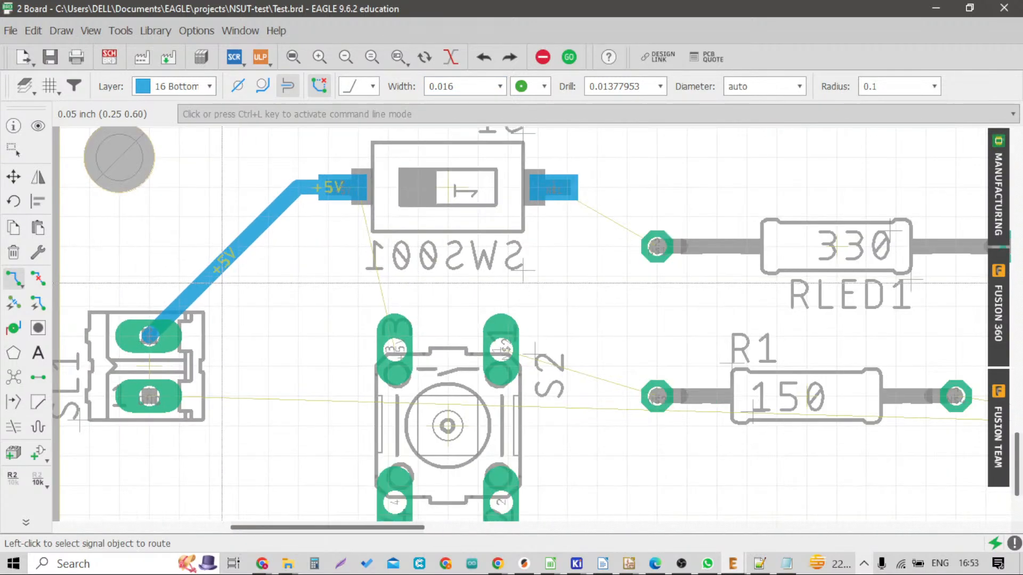
Set the trace width to 0.024 inch and route N$1 on the bottom layer from S1's right pad to RLED1's left pad
{"action": "left_click", "coordinate": [504, 91]}
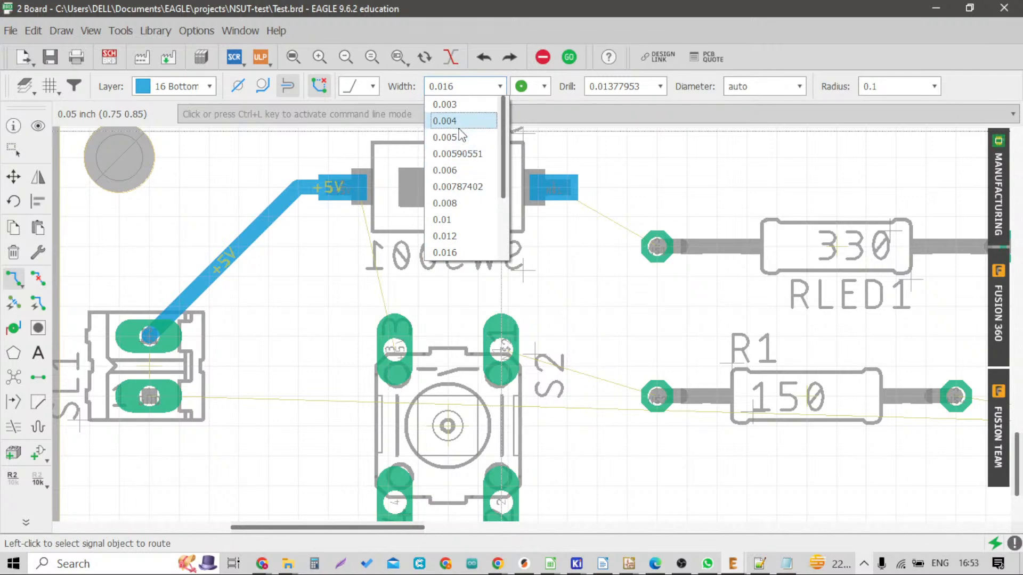
{"action": "scroll", "coordinate": [474, 224], "scroll_direction": "down", "scroll_amount": 1}
{"action": "left_click", "coordinate": [445, 219]}
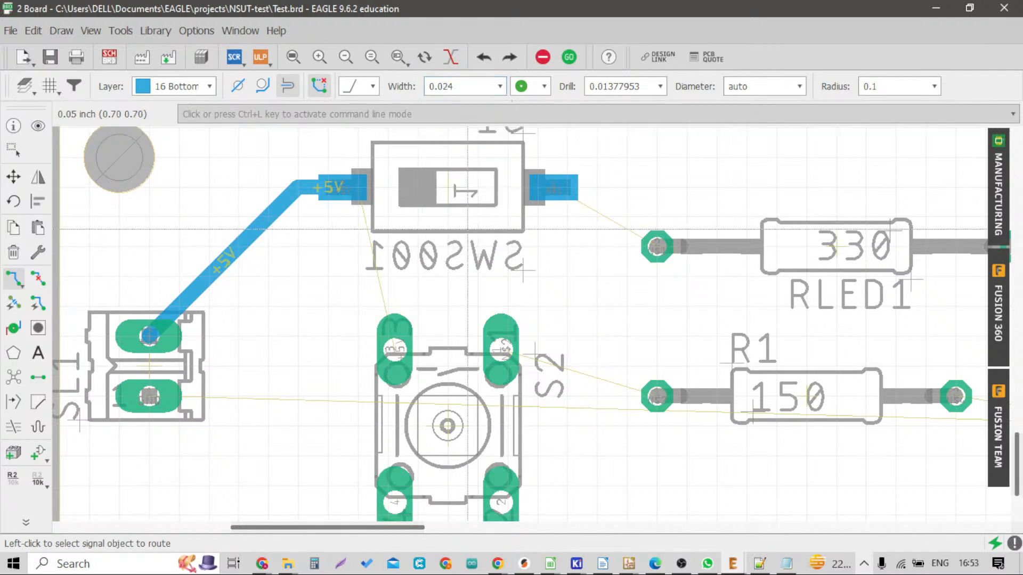
{"action": "scroll", "coordinate": [473, 224], "scroll_direction": "down", "scroll_amount": 2}
{"action": "scroll", "coordinate": [548, 204], "scroll_direction": "up", "scroll_amount": 4}
{"action": "left_click", "coordinate": [482, 212]}
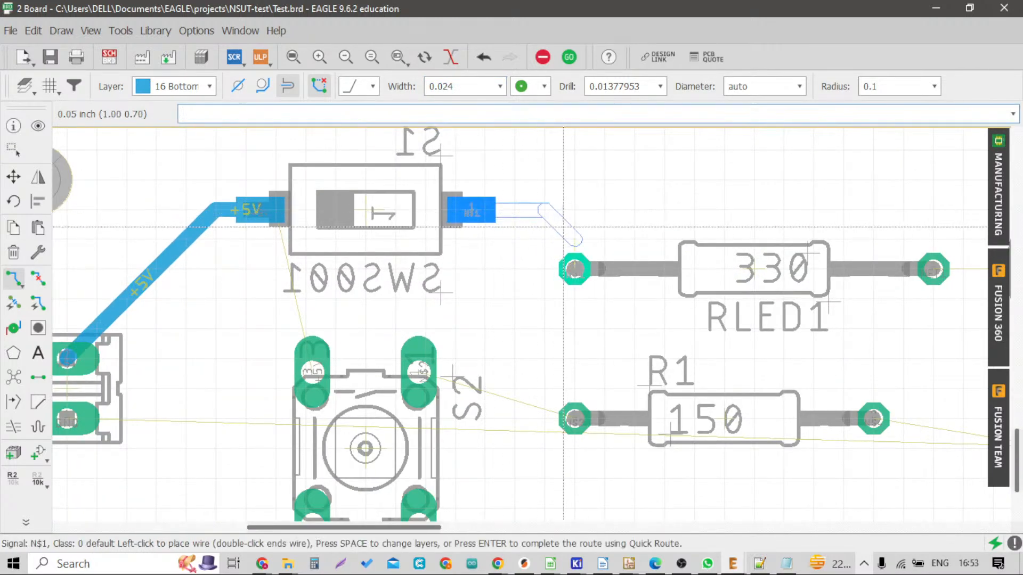
{"action": "left_click", "coordinate": [575, 269]}
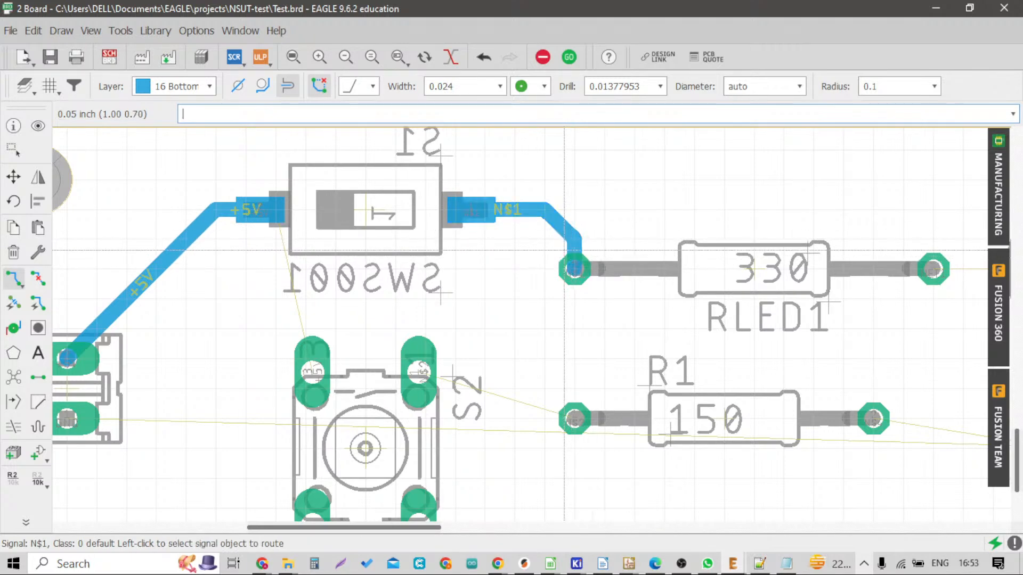
{"action": "scroll", "coordinate": [459, 218], "scroll_direction": "down", "scroll_amount": 2}
{"action": "scroll", "coordinate": [458, 216], "scroll_direction": "down", "scroll_amount": 2}
{"action": "scroll", "coordinate": [616, 216], "scroll_direction": "up", "scroll_amount": 2}
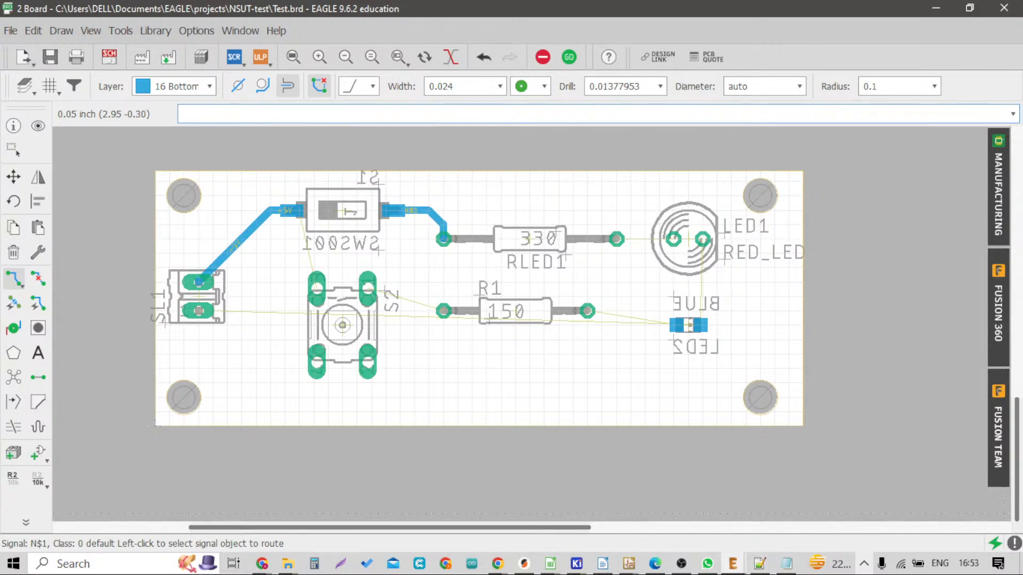
{"action": "left_click", "coordinate": [681, 563]}
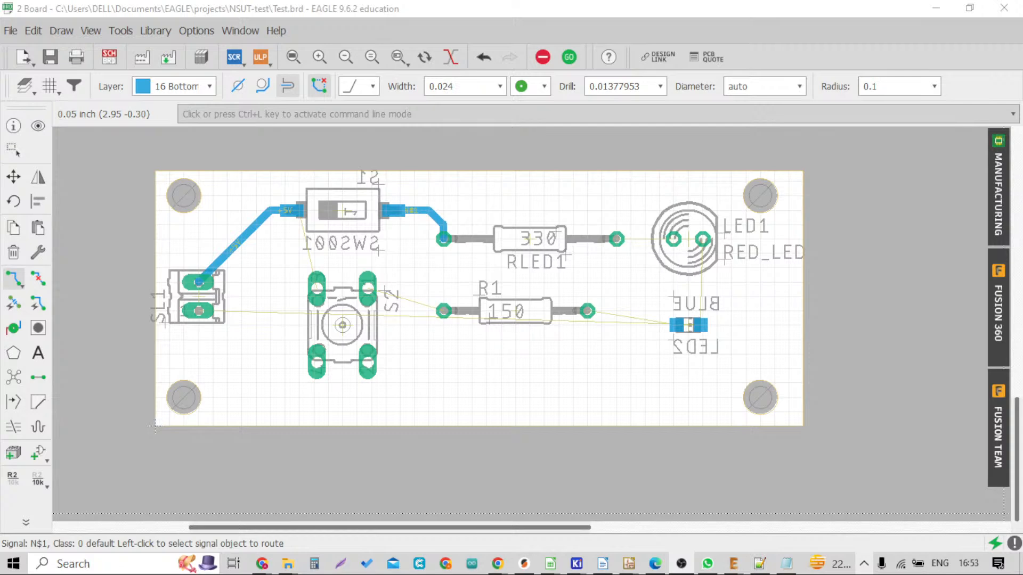